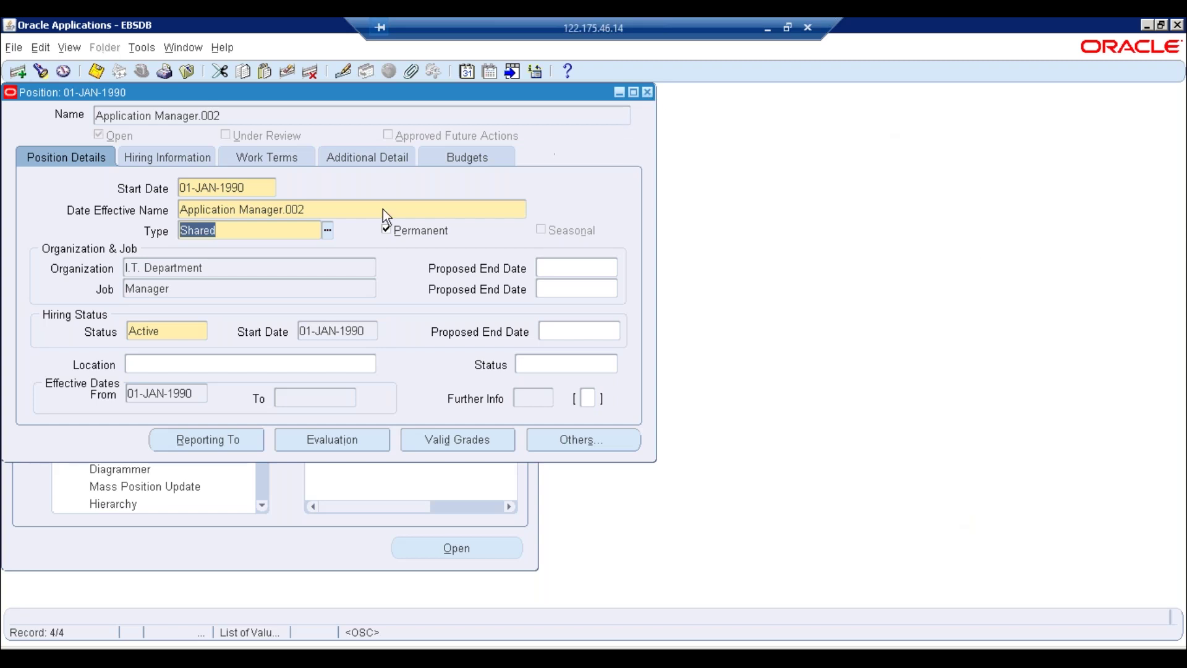
Accept the Application Manager.002 position name and agree to log back in after the session expired
{"action": "left_click", "coordinate": [362, 210]}
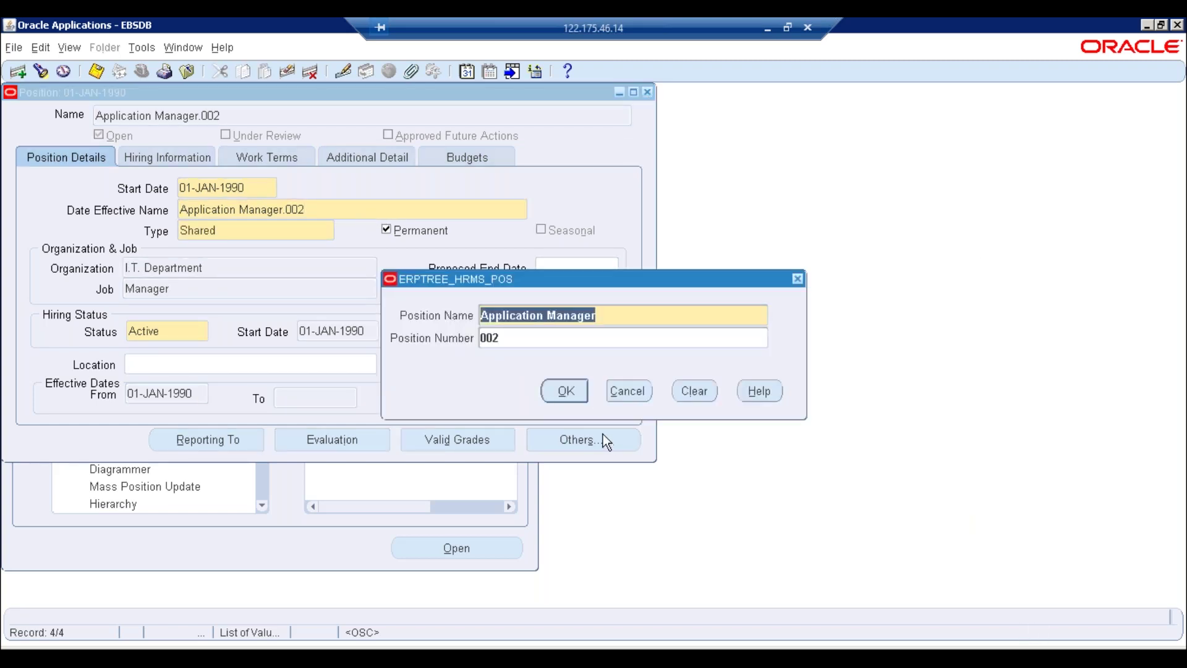
{"action": "left_click", "coordinate": [567, 392]}
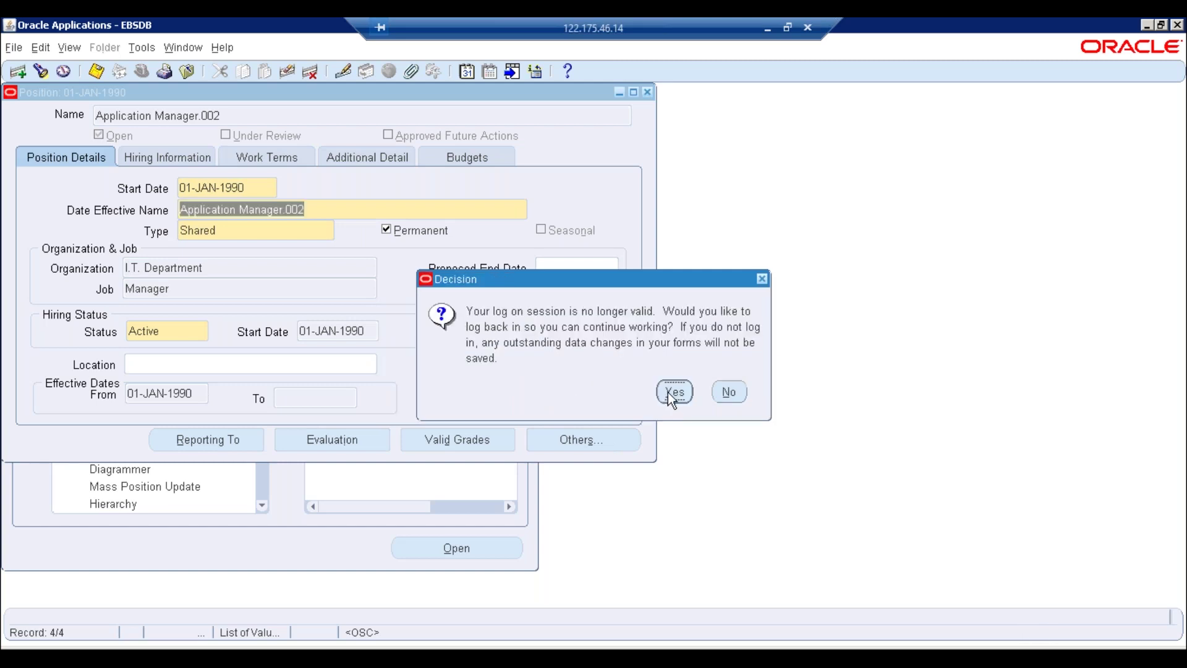
{"action": "left_click", "coordinate": [670, 393]}
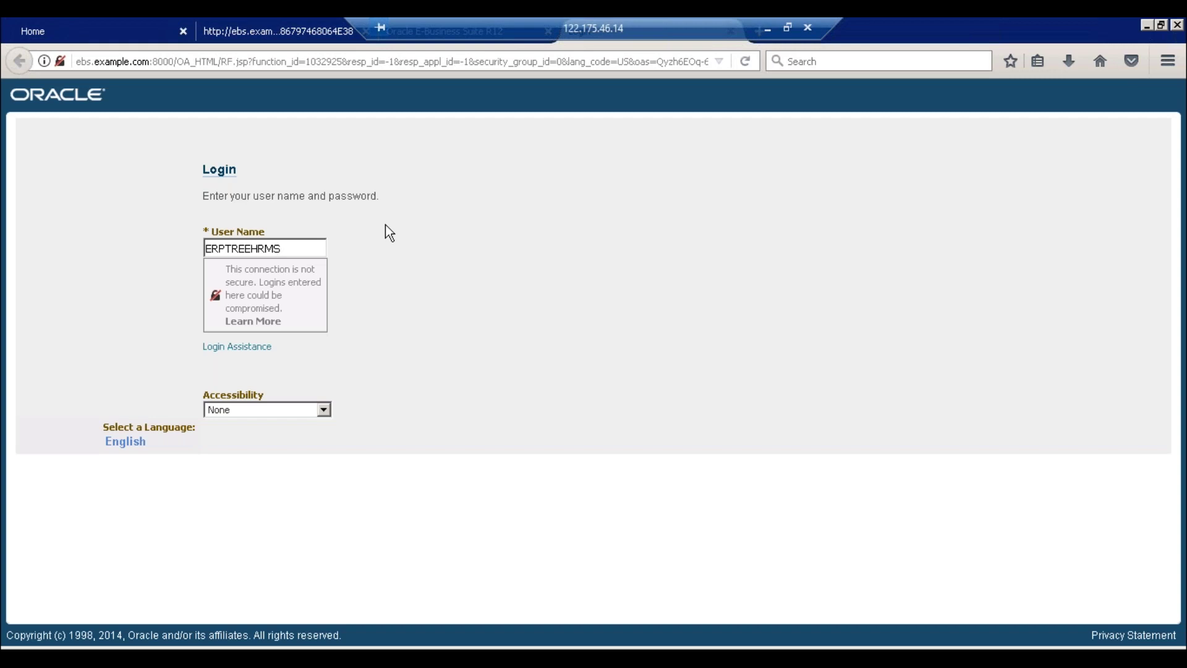
Dismiss the insecure-connection warning and sign back in with the account password
{"action": "left_click", "coordinate": [316, 249]}
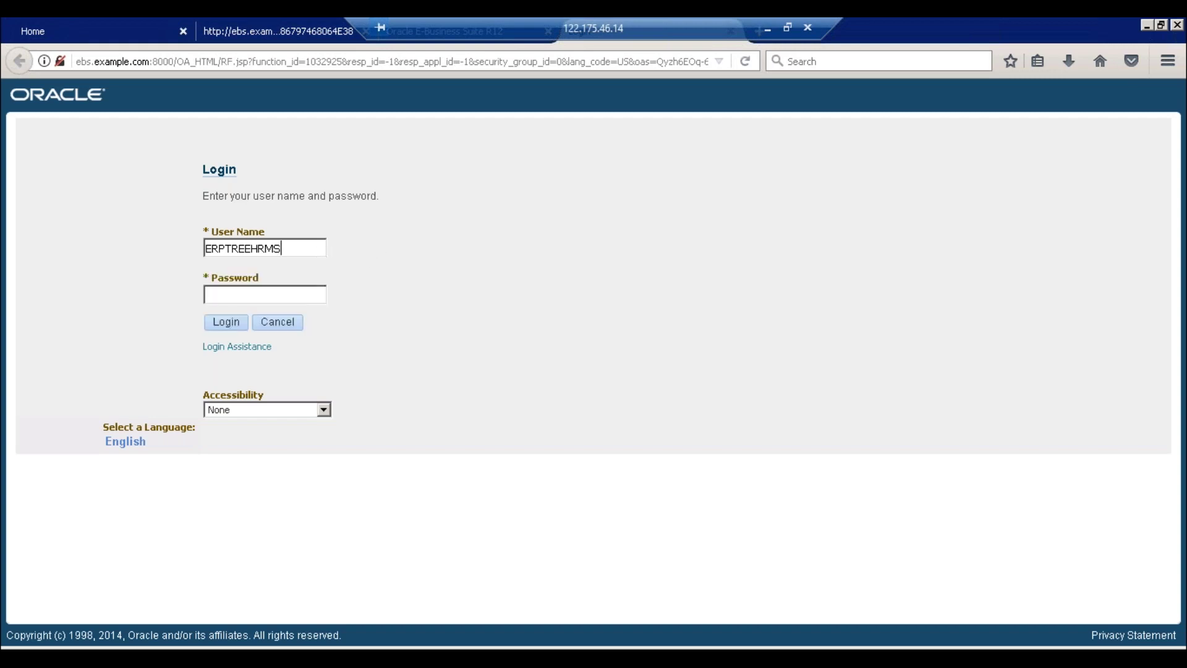
{"action": "left_click", "coordinate": [265, 295]}
{"action": "type", "text": "************"}
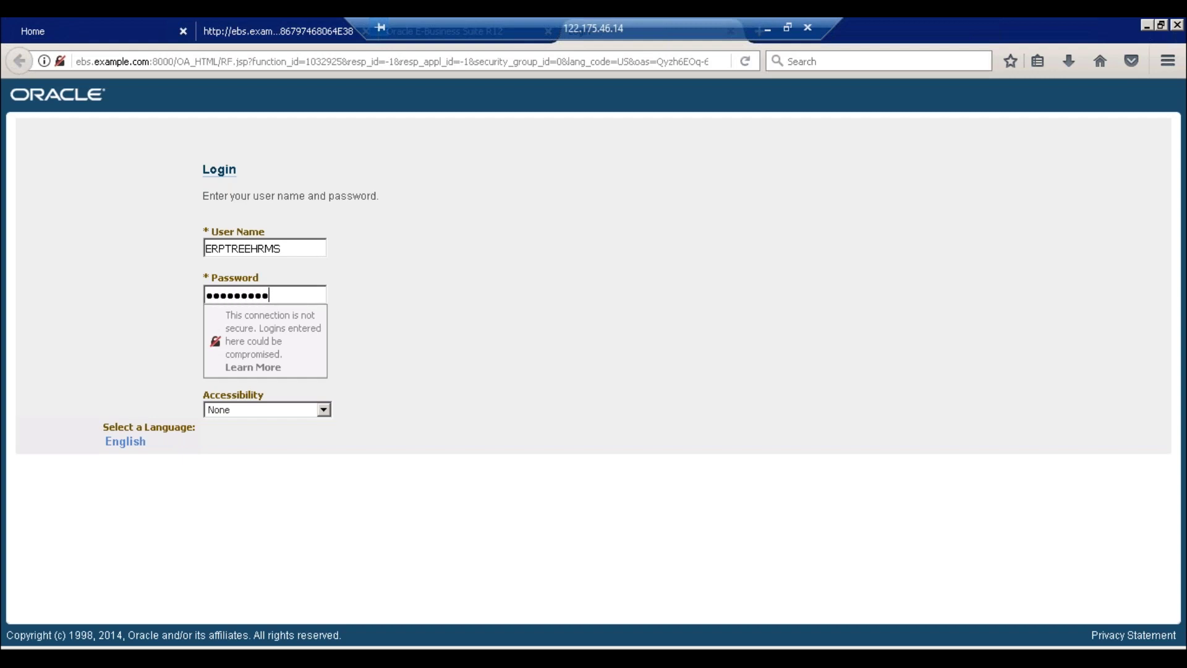
{"action": "key", "text": "Return"}
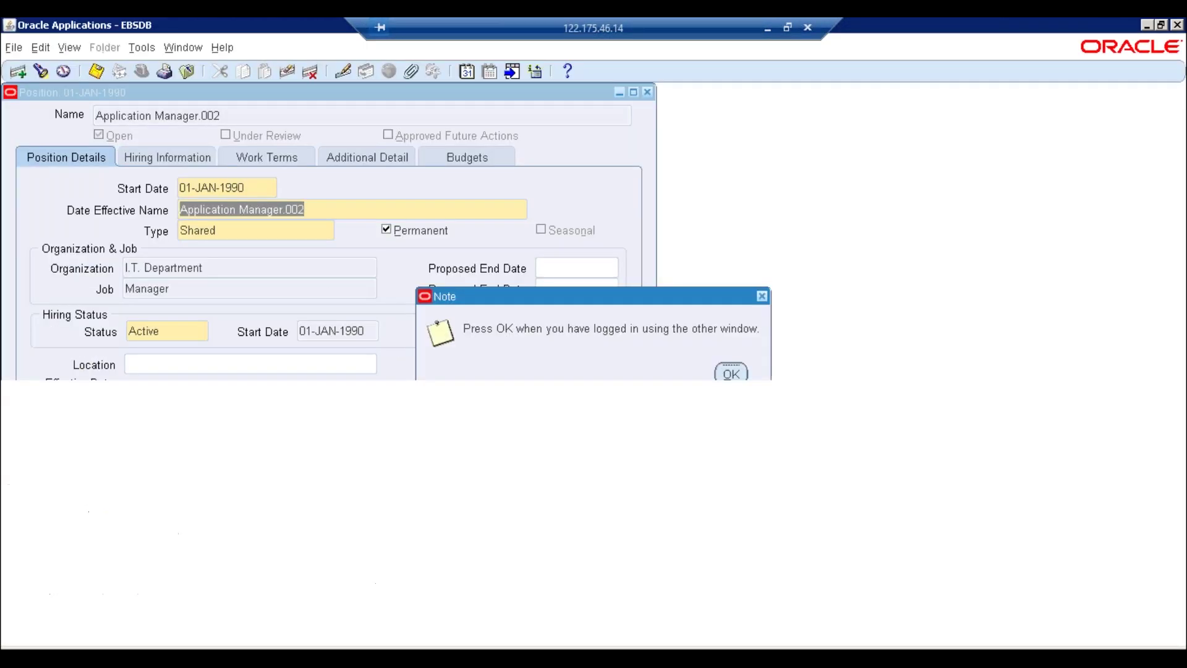
Acknowledge the re-login note, close the Position form, and open Work Structures > Position > Description
{"action": "key", "text": "Return"}
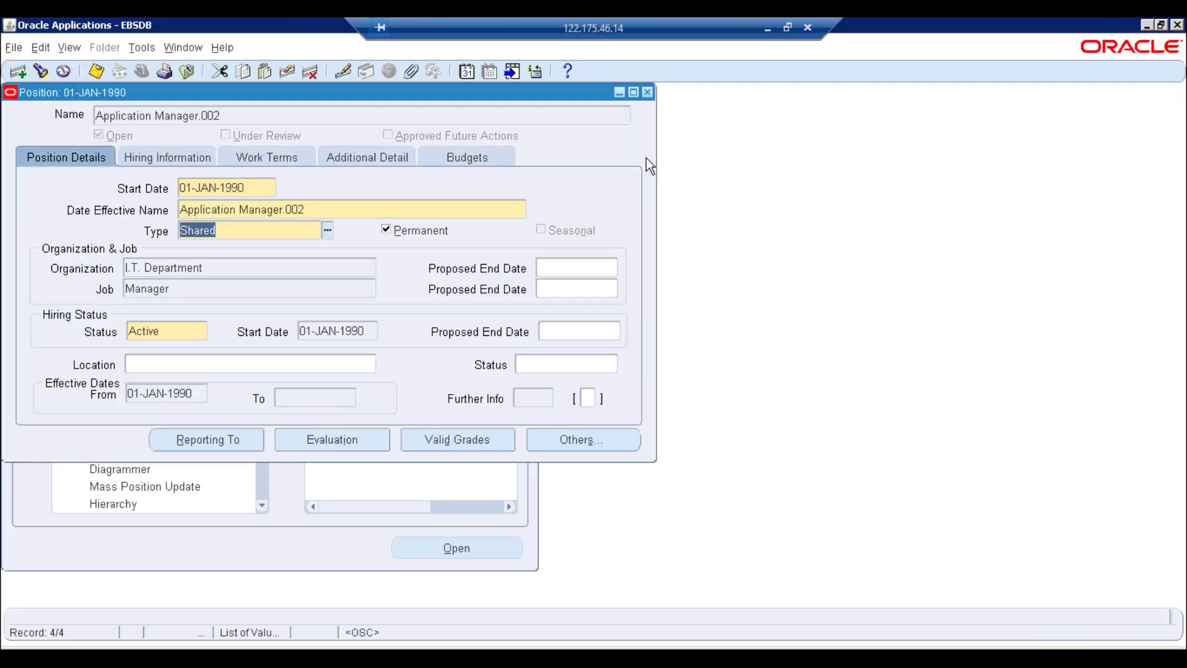
{"action": "left_click", "coordinate": [647, 91]}
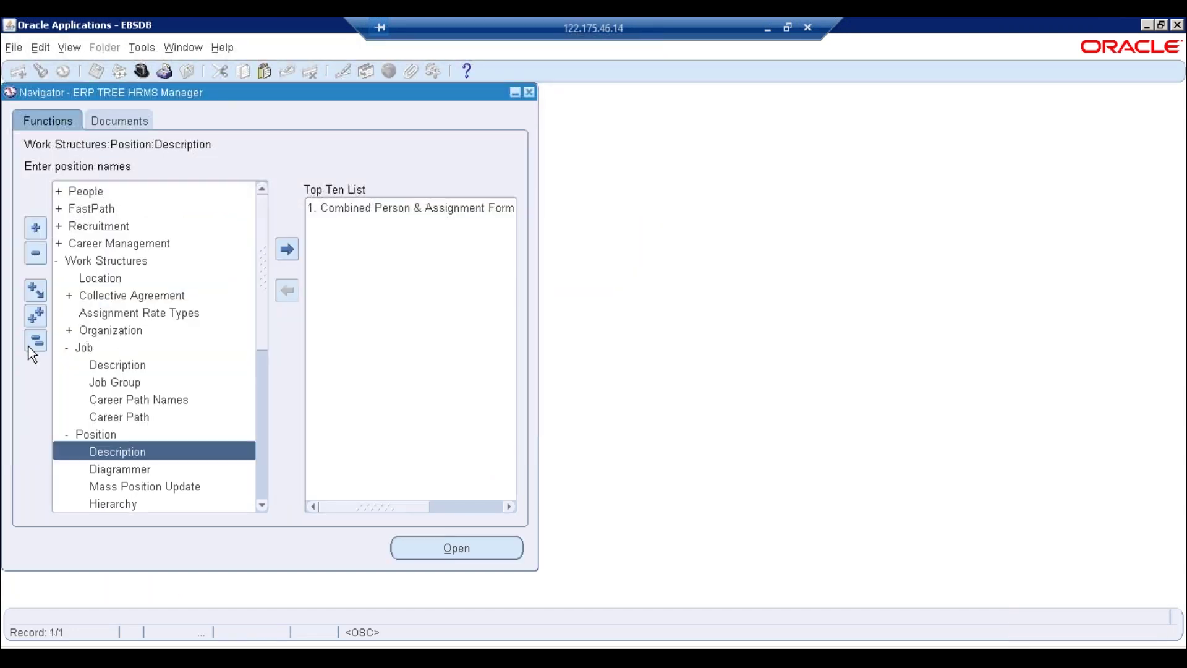
{"action": "left_click", "coordinate": [30, 344]}
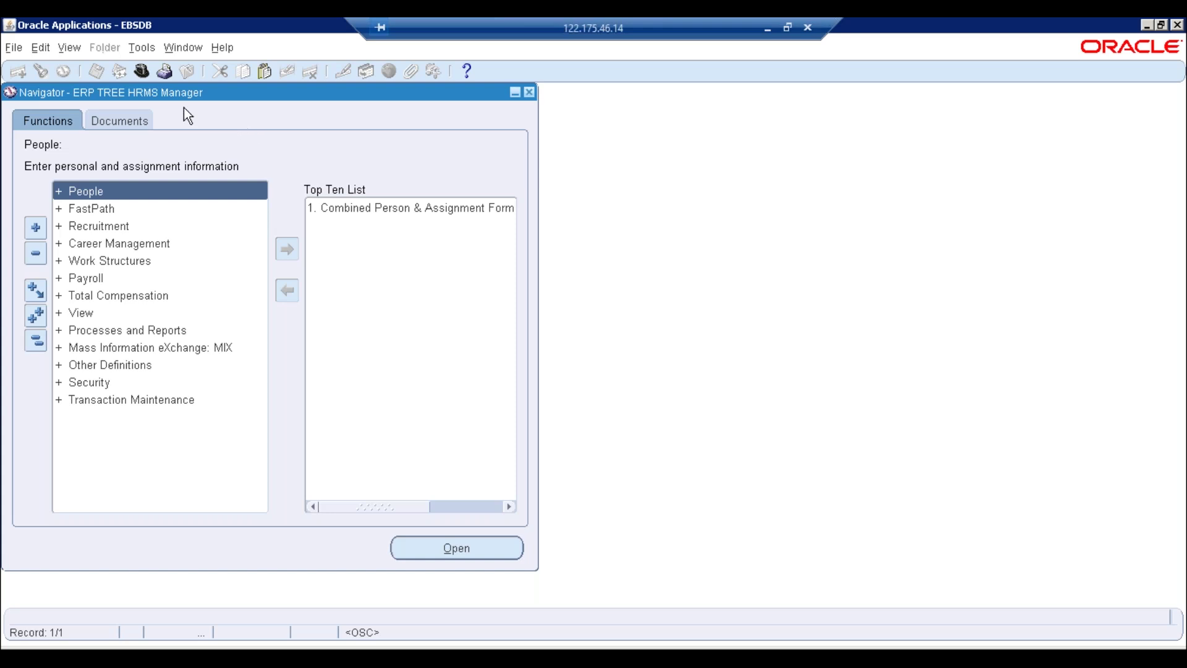
{"action": "double_click", "coordinate": [90, 261]}
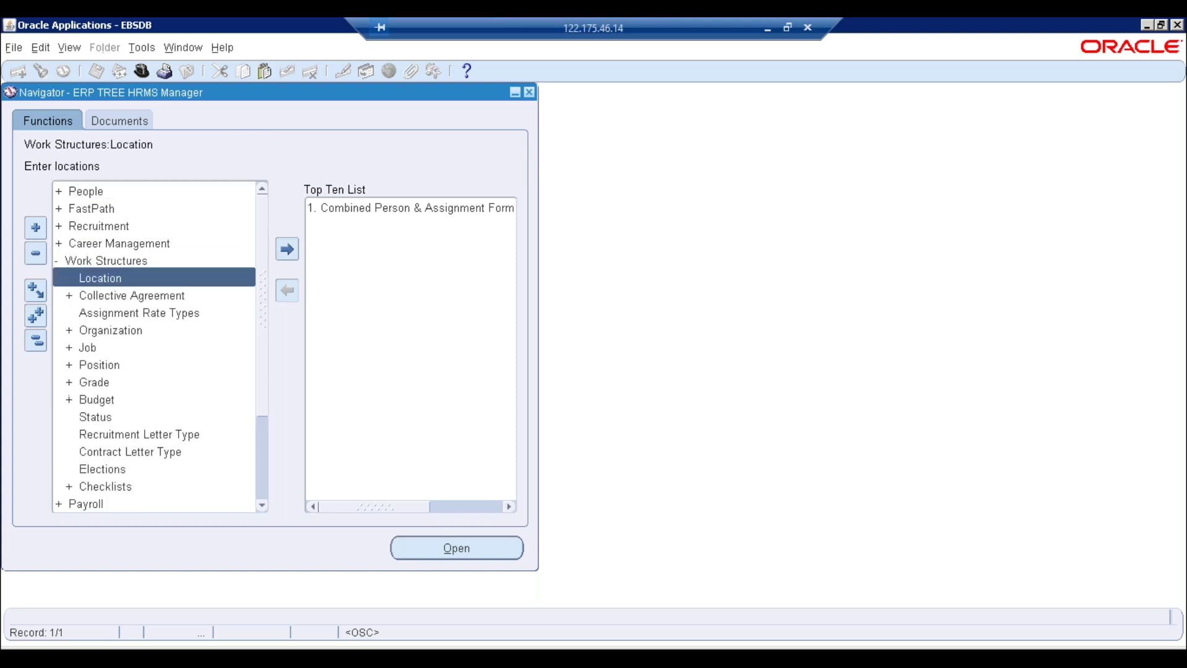
{"action": "left_click", "coordinate": [105, 365]}
{"action": "double_click", "coordinate": [103, 365]}
{"action": "left_click", "coordinate": [121, 384]}
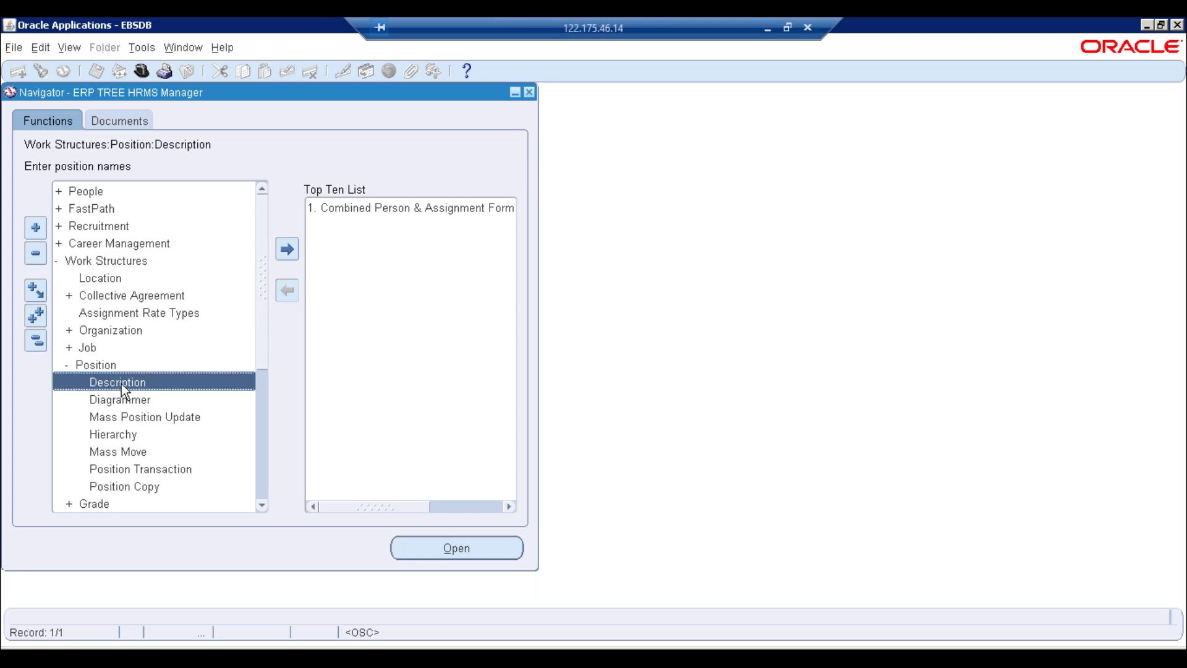
{"action": "double_click", "coordinate": [122, 384]}
Keep the current effective date, retrieve all positions, and view Application Manager.001's name details
{"action": "left_click", "coordinate": [729, 375]}
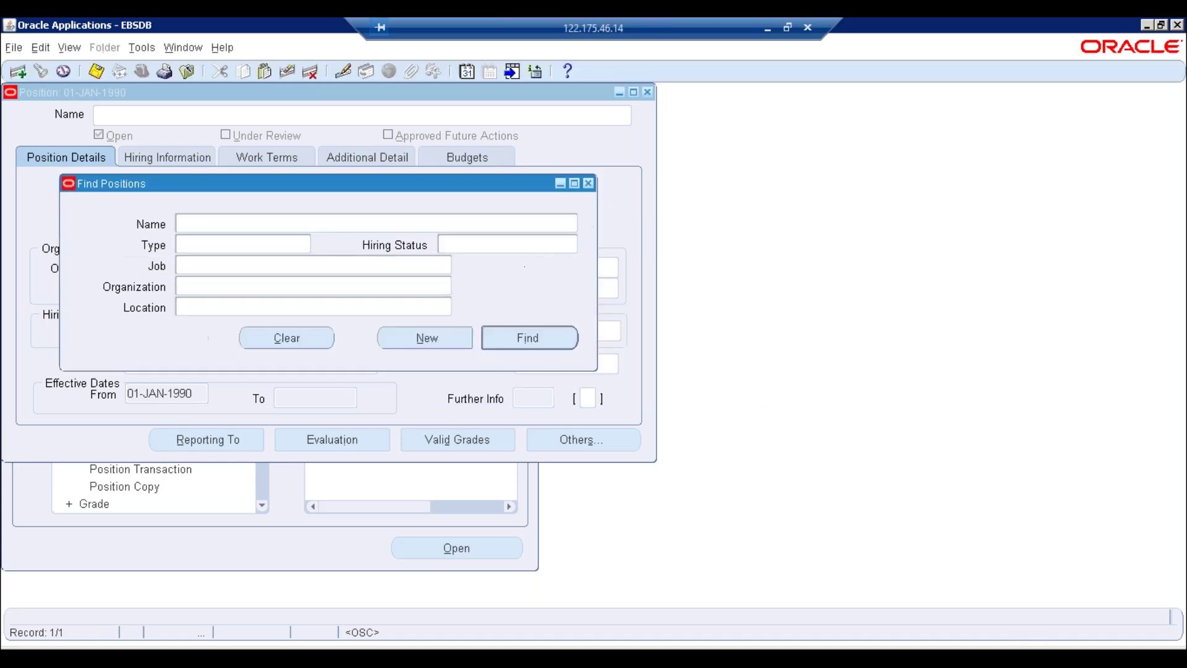
{"action": "left_click", "coordinate": [500, 336]}
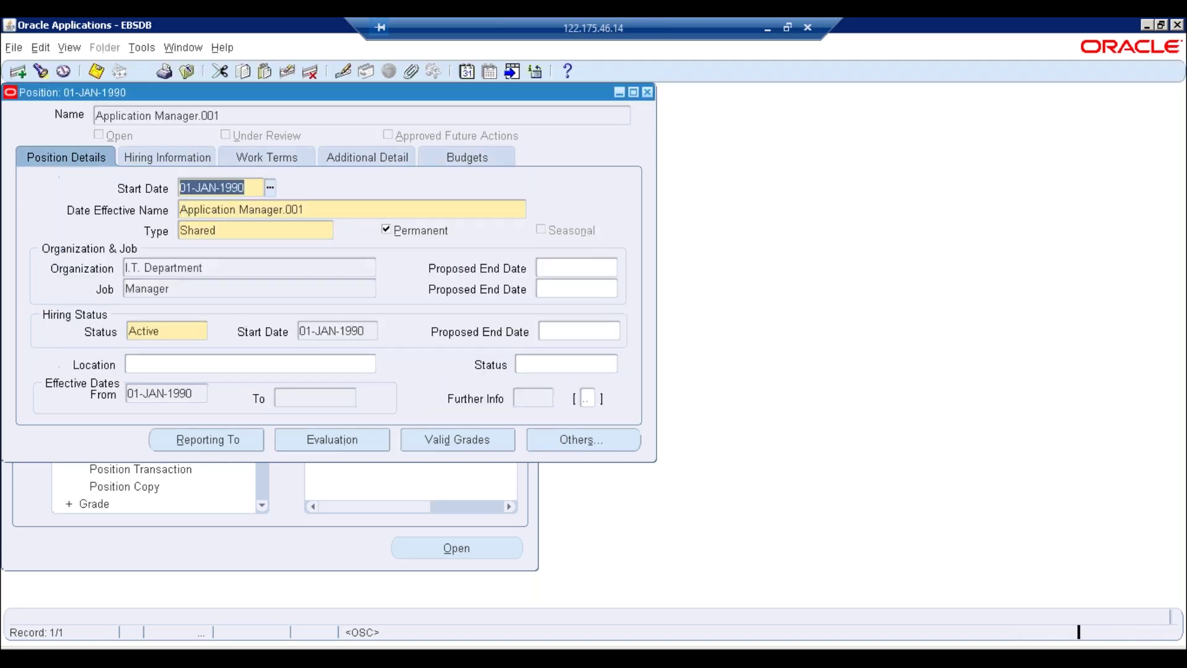
{"action": "left_click", "coordinate": [311, 209]}
{"action": "left_click", "coordinate": [625, 390]}
{"action": "key", "text": "ctrl+c"}
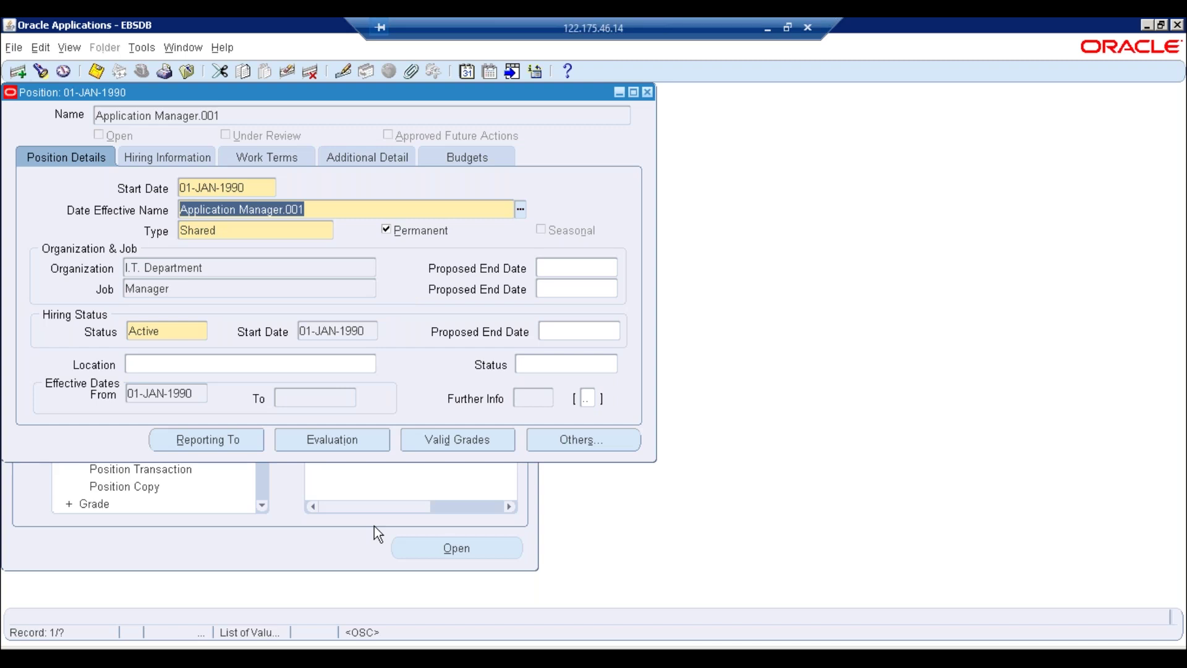
Paste Application Manager.001 into a new Notepad note and advance the form to Application Manager.002
{"action": "left_click", "coordinate": [21, 658]}
{"action": "left_click", "coordinate": [123, 293]}
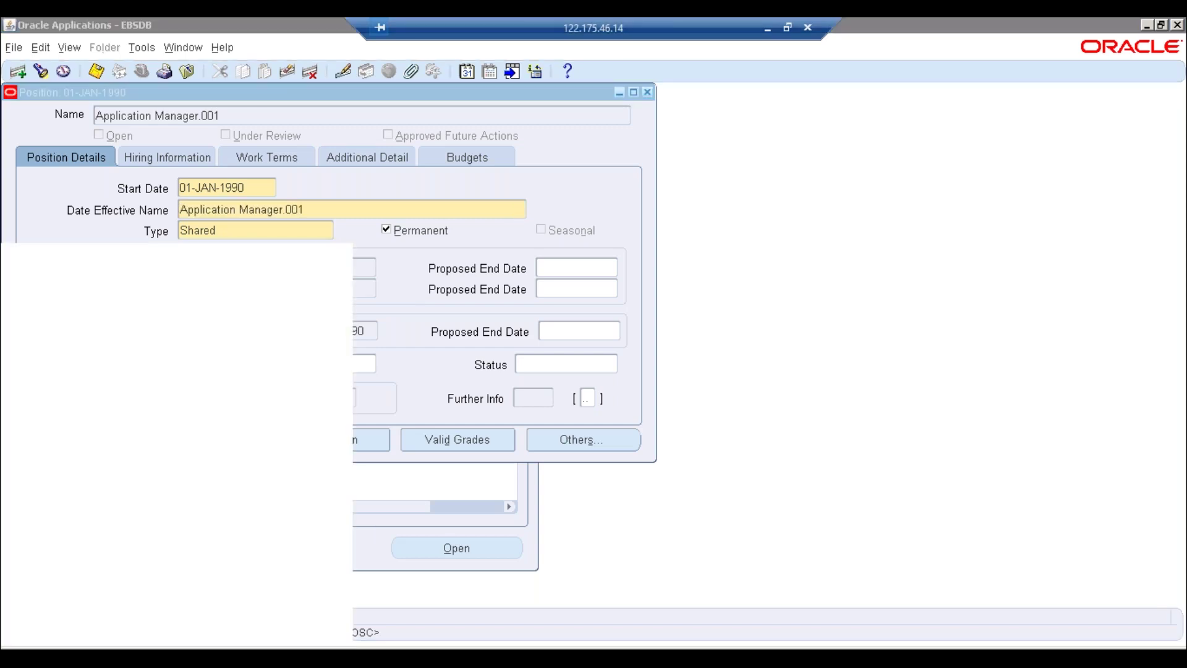
{"action": "key", "text": "ctrl+v"}
{"action": "left_click", "coordinate": [64, 216]}
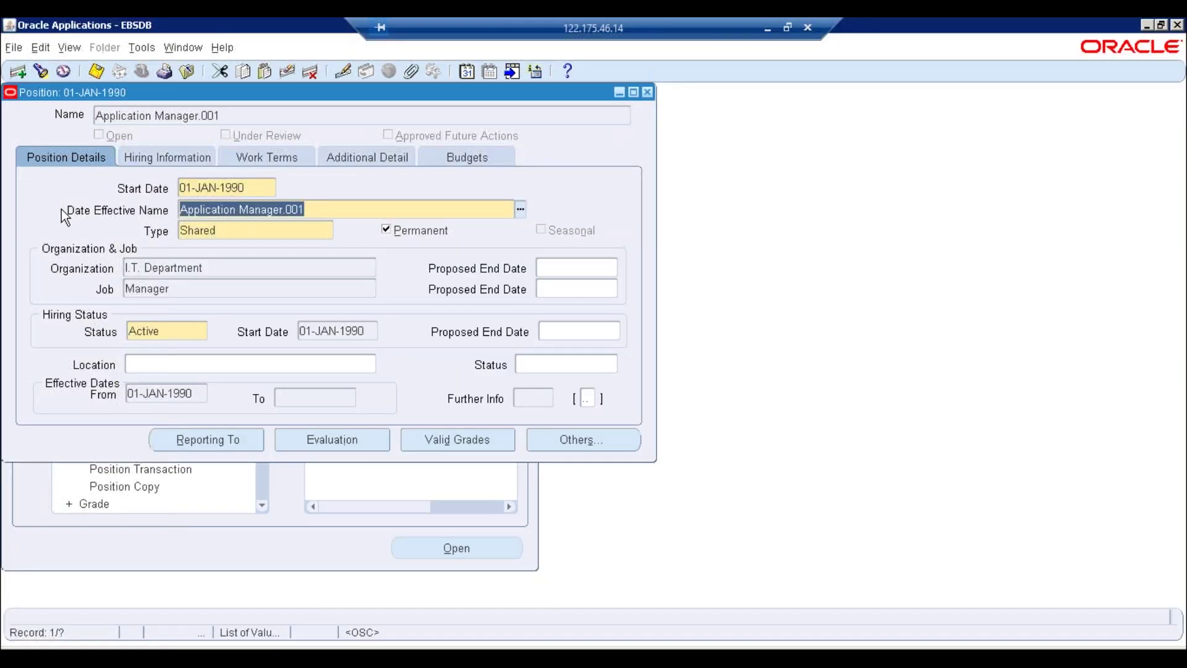
{"action": "type", "text": "Application Manager.002"}
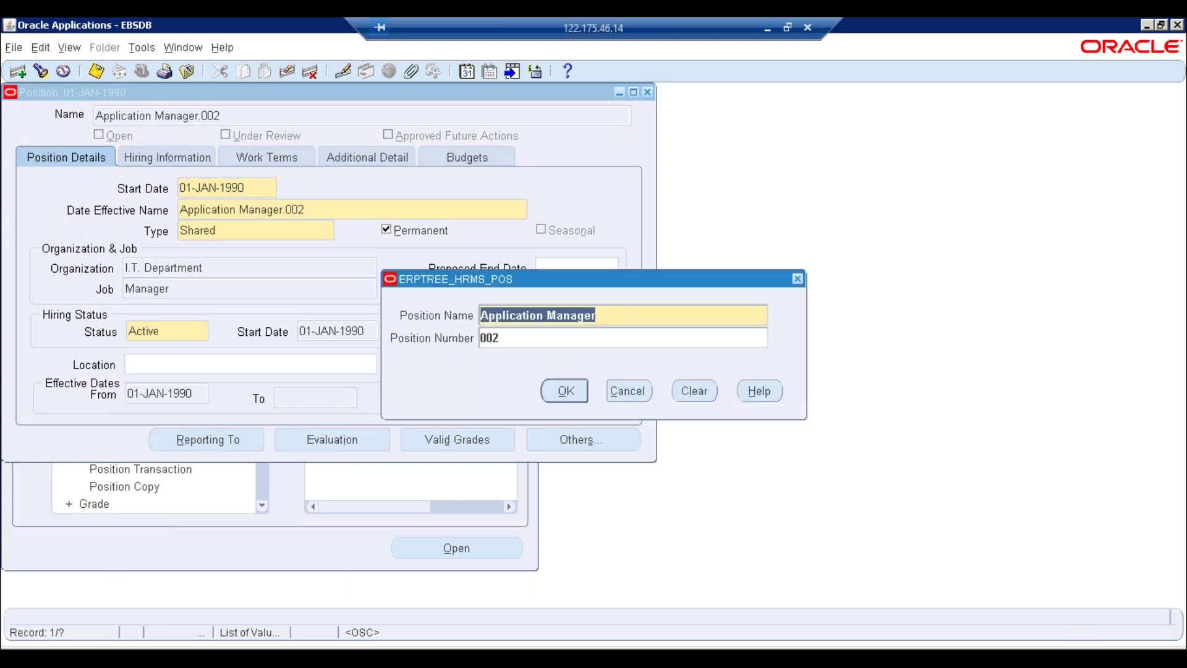
{"action": "key", "text": "Return"}
{"action": "key", "text": "ctrl+c"}
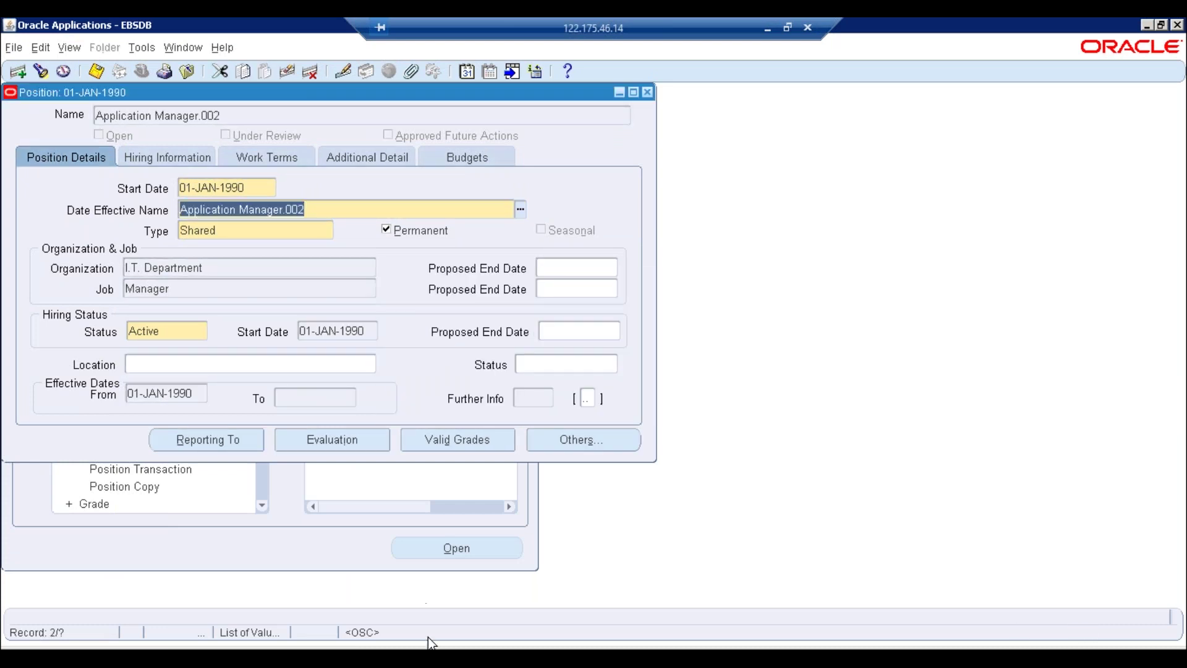
{"action": "left_click", "coordinate": [433, 657]}
Add Application Manager.002 to the Notepad list and move to the next position record
{"action": "left_click", "coordinate": [306, 606]}
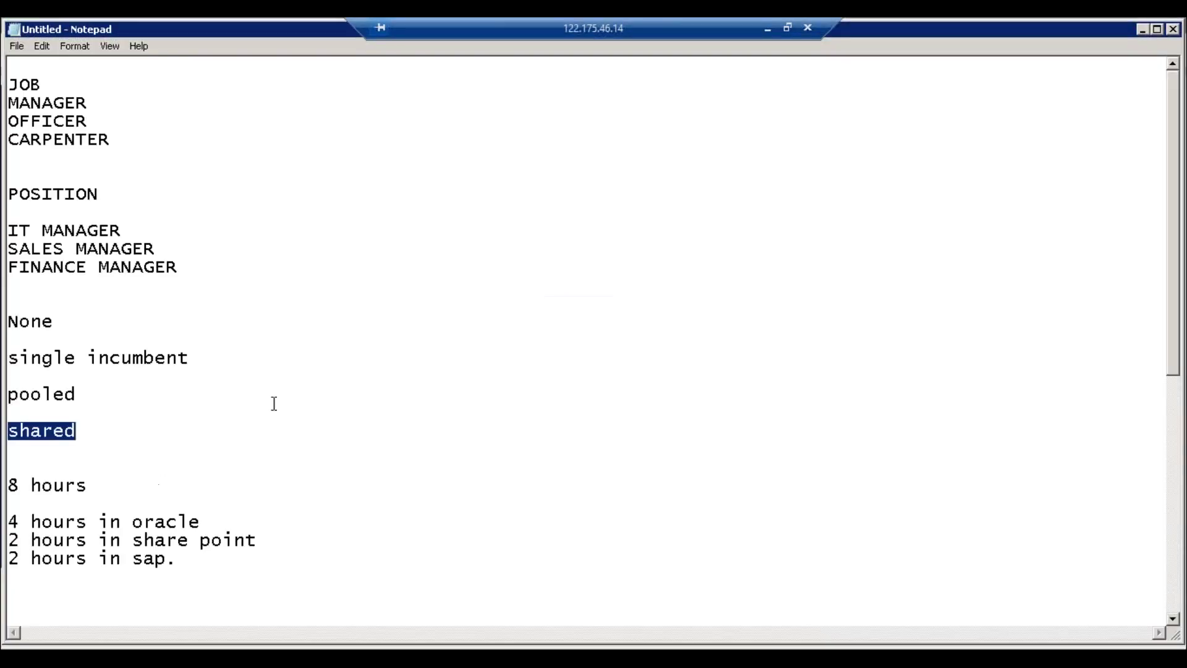
{"action": "left_click", "coordinate": [290, 646]}
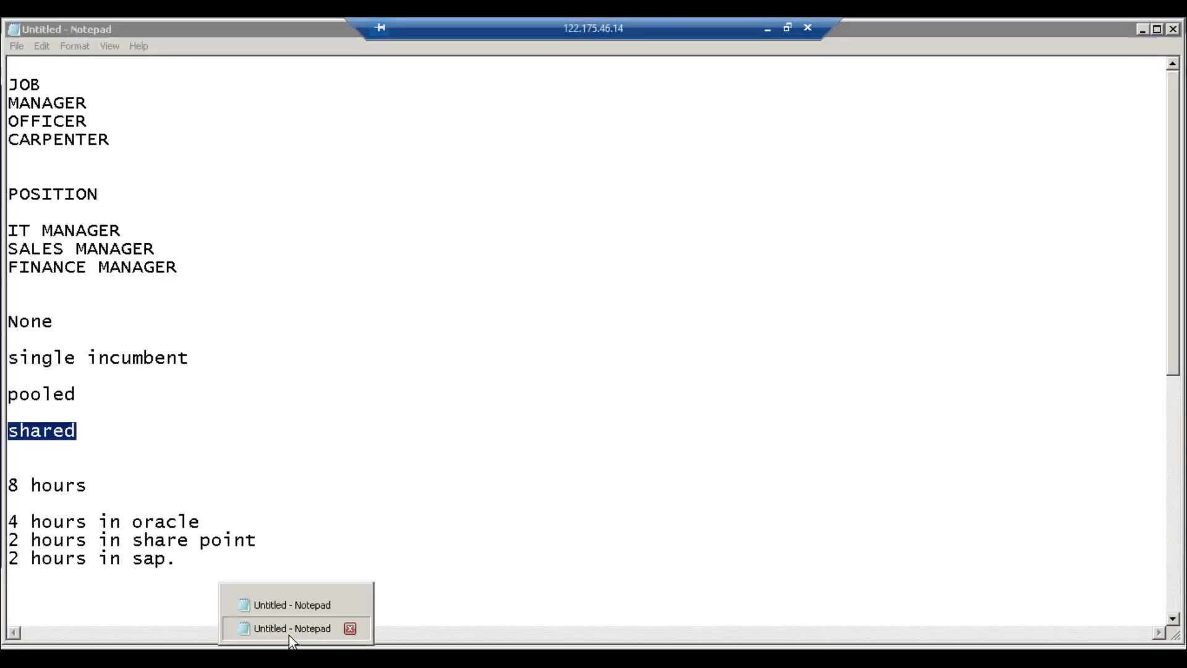
{"action": "left_click", "coordinate": [288, 634]}
{"action": "key", "text": "Return"}
{"action": "key", "text": "ctrl+v"}
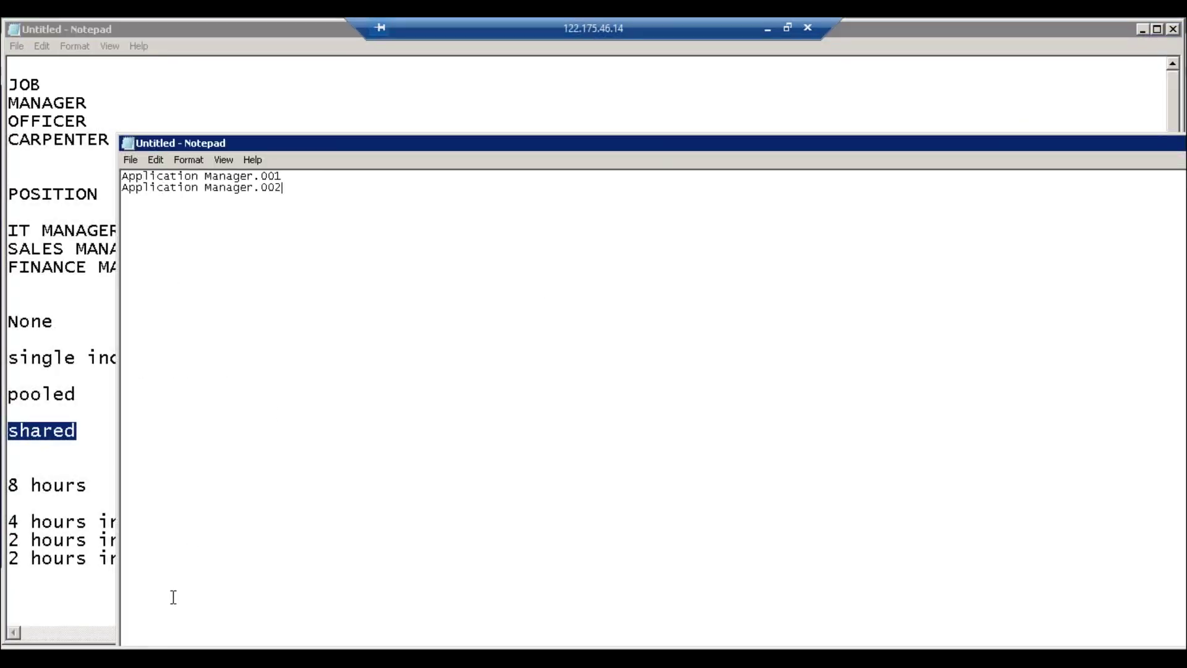
{"action": "left_click", "coordinate": [204, 656]}
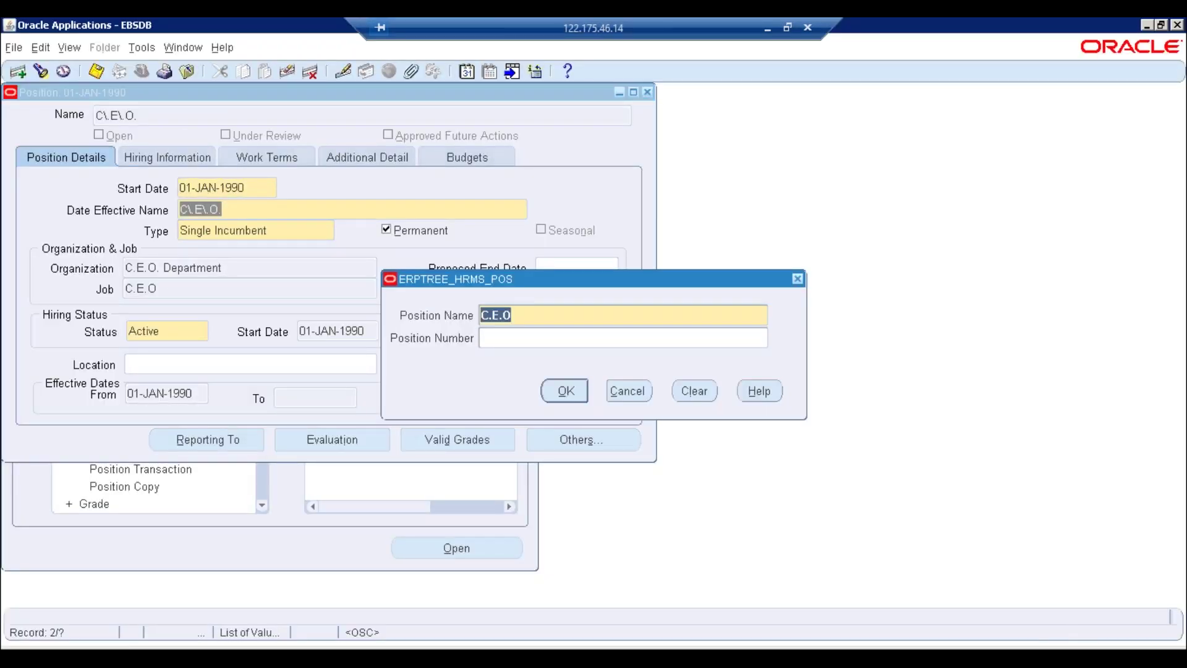
{"action": "key", "text": "Return"}
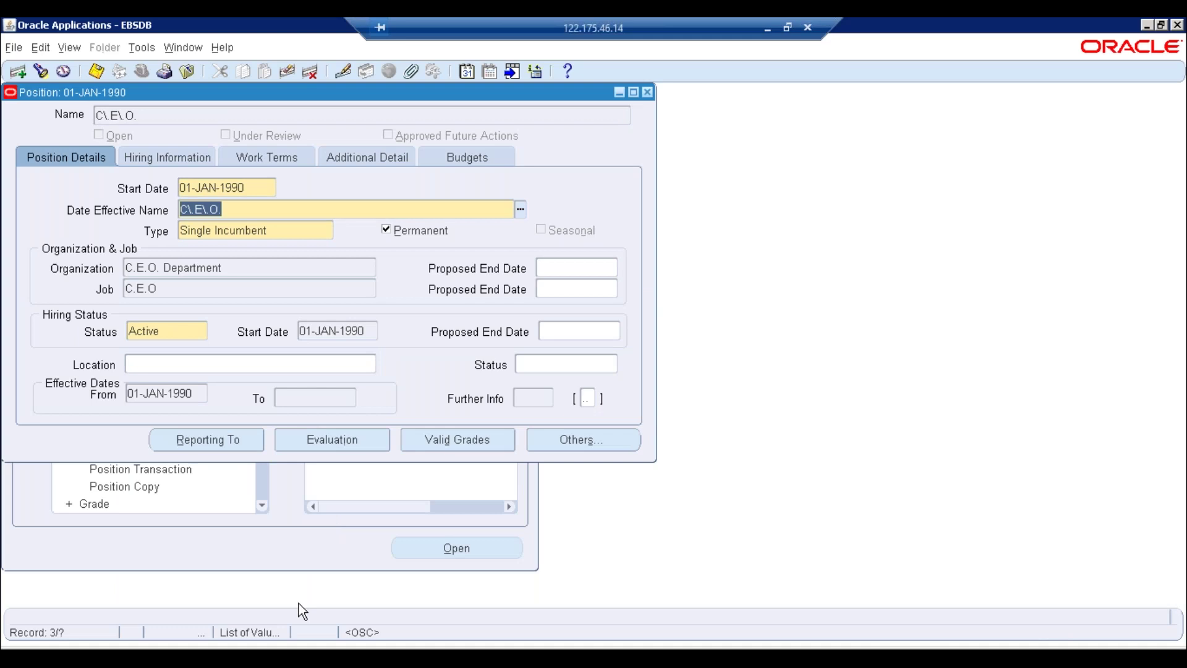
Add C.E.O. to the Notepad list and advance to the Finance Manager.001 record
{"action": "mouse_move", "coordinate": [347, 657]}
{"action": "left_click", "coordinate": [384, 628]}
{"action": "key", "text": "Return"}
{"action": "type", "text": "C\\.E\\.O."}
{"action": "left_click", "coordinate": [31, 218]}
{"action": "key", "text": "Down"}
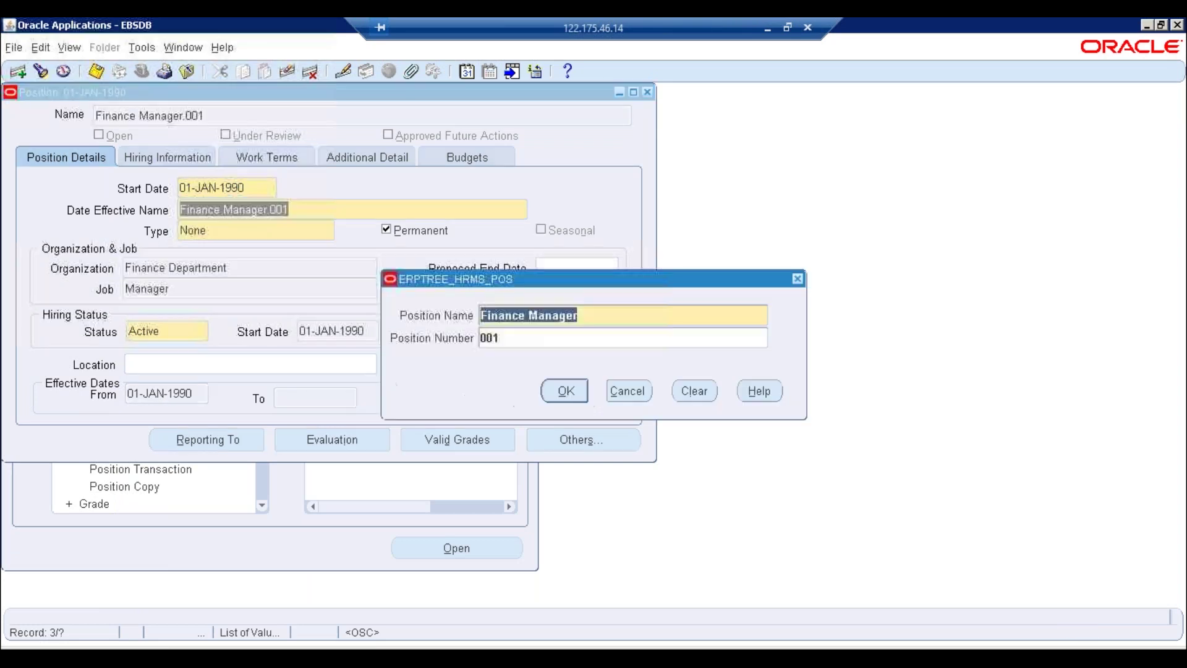
{"action": "key", "text": "Return"}
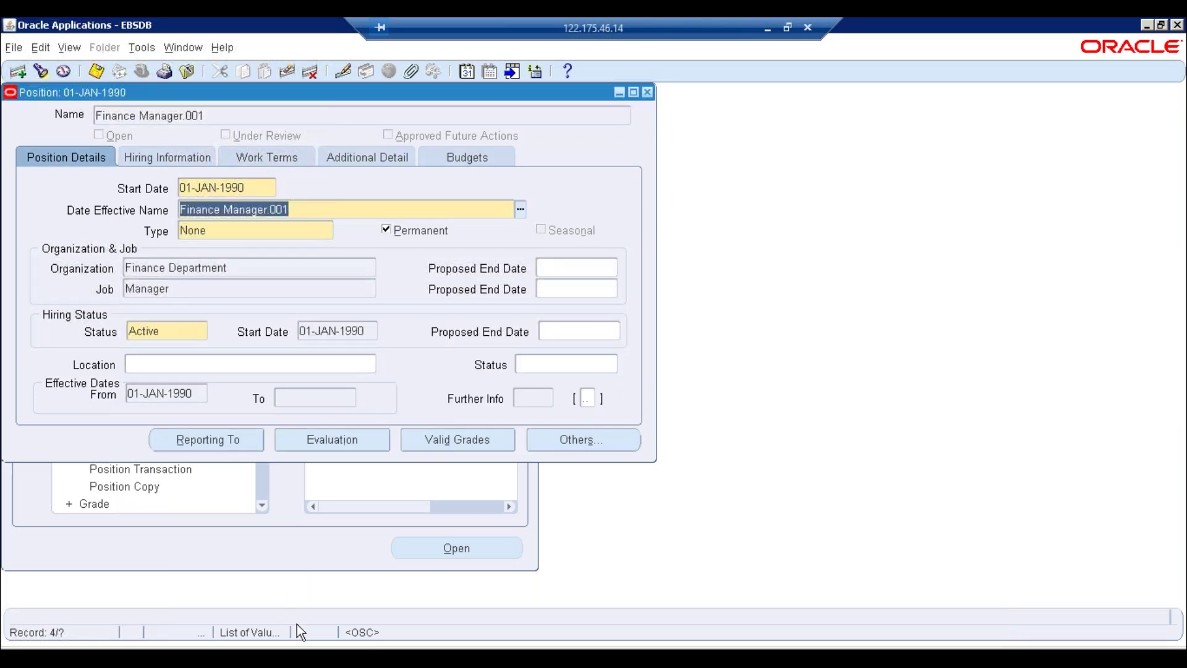
Add Finance Manager.001 to the Notepad list and advance to the I.T Manager.001 record
{"action": "left_click", "coordinate": [295, 657]}
{"action": "left_click", "coordinate": [293, 631]}
{"action": "key", "text": "Return"}
{"action": "type", "text": "Finance Manager.002"}
{"action": "left_click", "coordinate": [37, 233]}
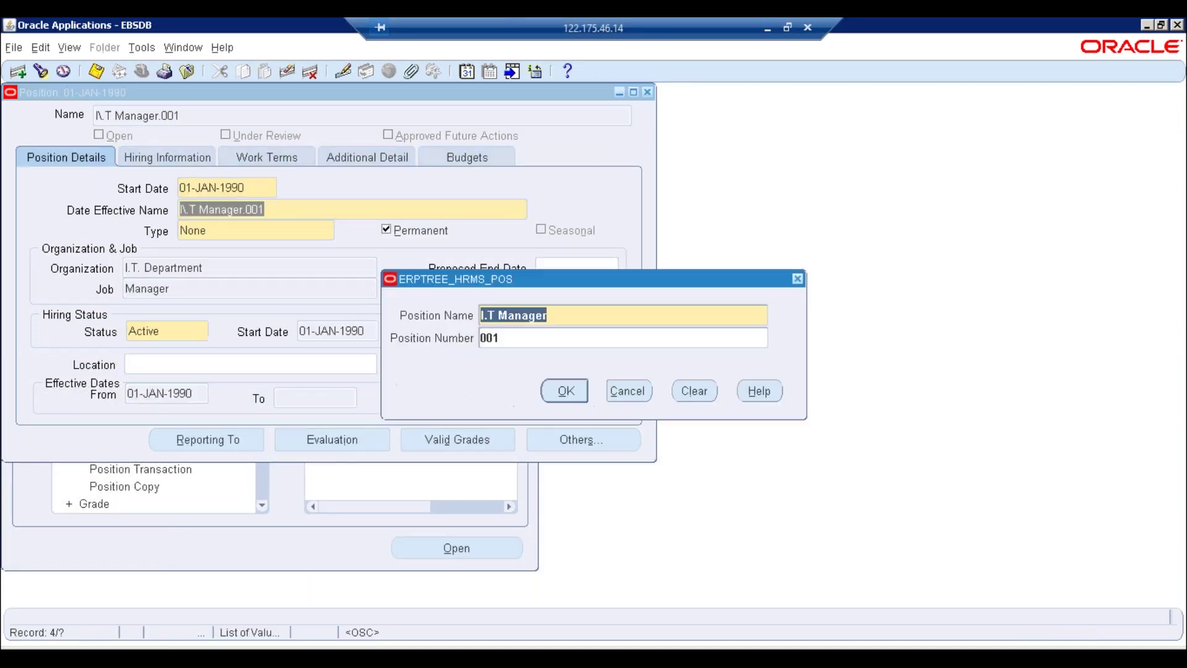
{"action": "key", "text": "Return"}
{"action": "key", "text": "ctrl+c"}
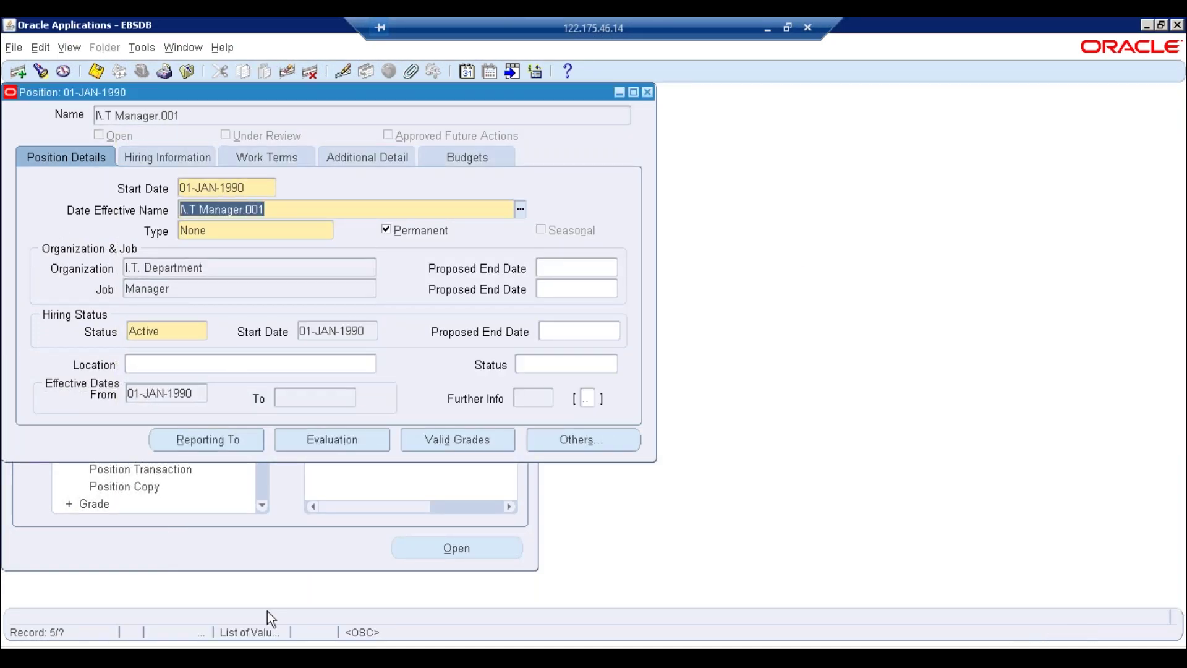
Add I.T Manager.001 and Purchasing officer.001 to the Notepad list
{"action": "left_click", "coordinate": [284, 631]}
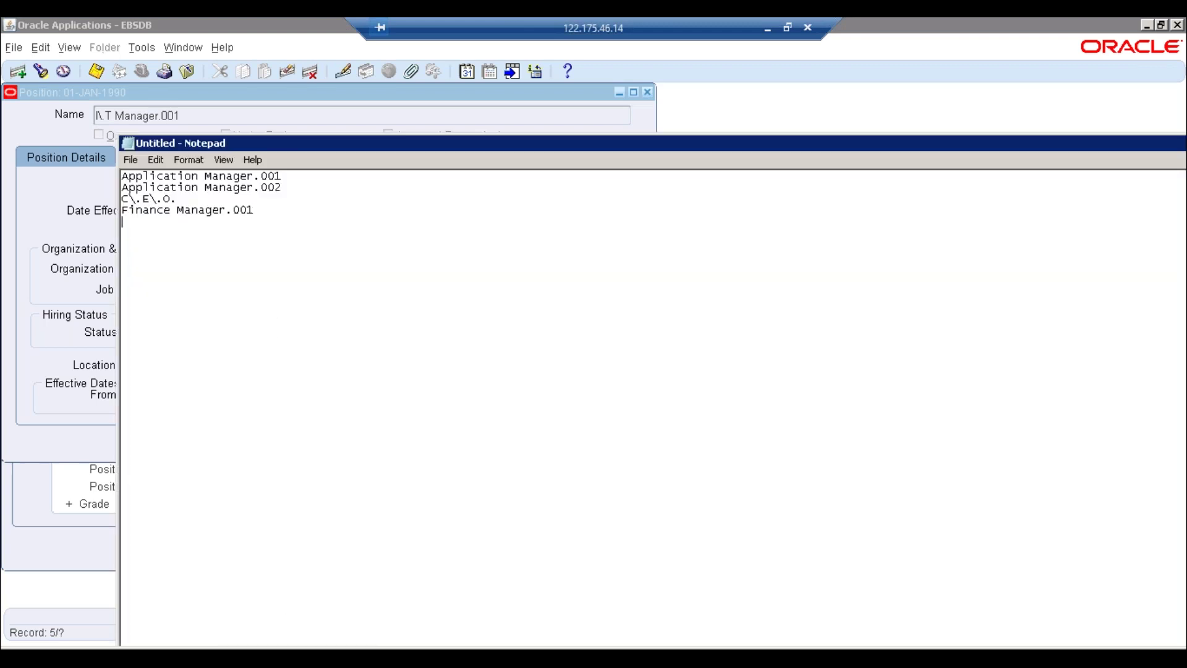
{"action": "key", "text": "ctrl+v"}
{"action": "left_click", "coordinate": [42, 220]}
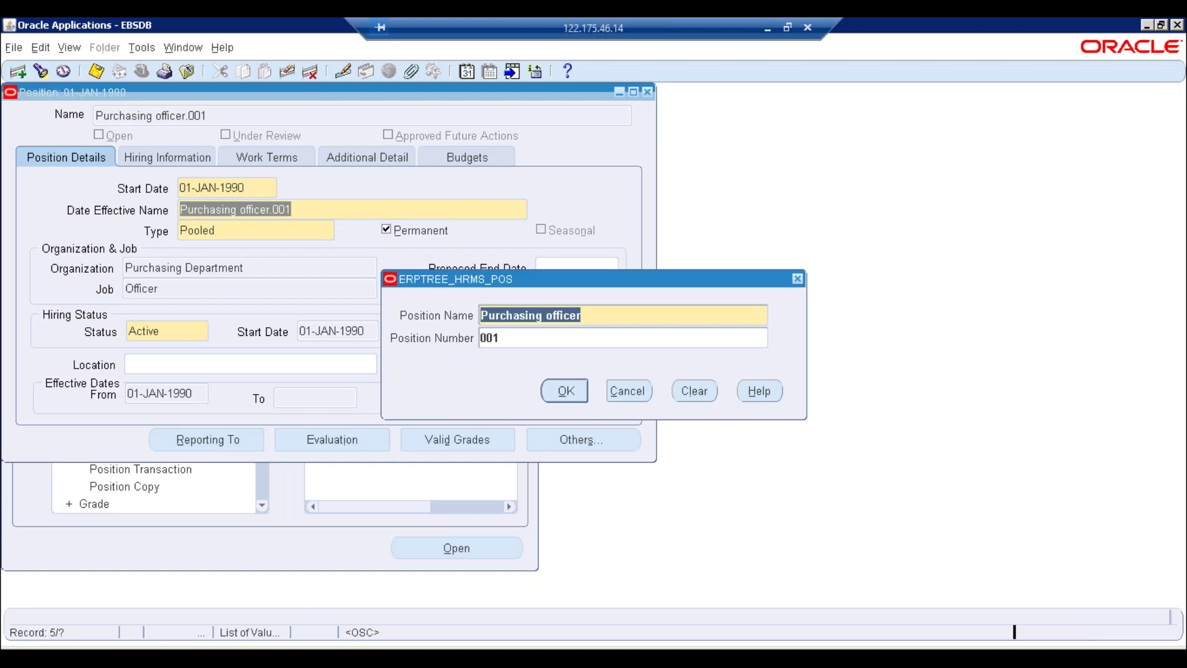
{"action": "key", "text": "Return"}
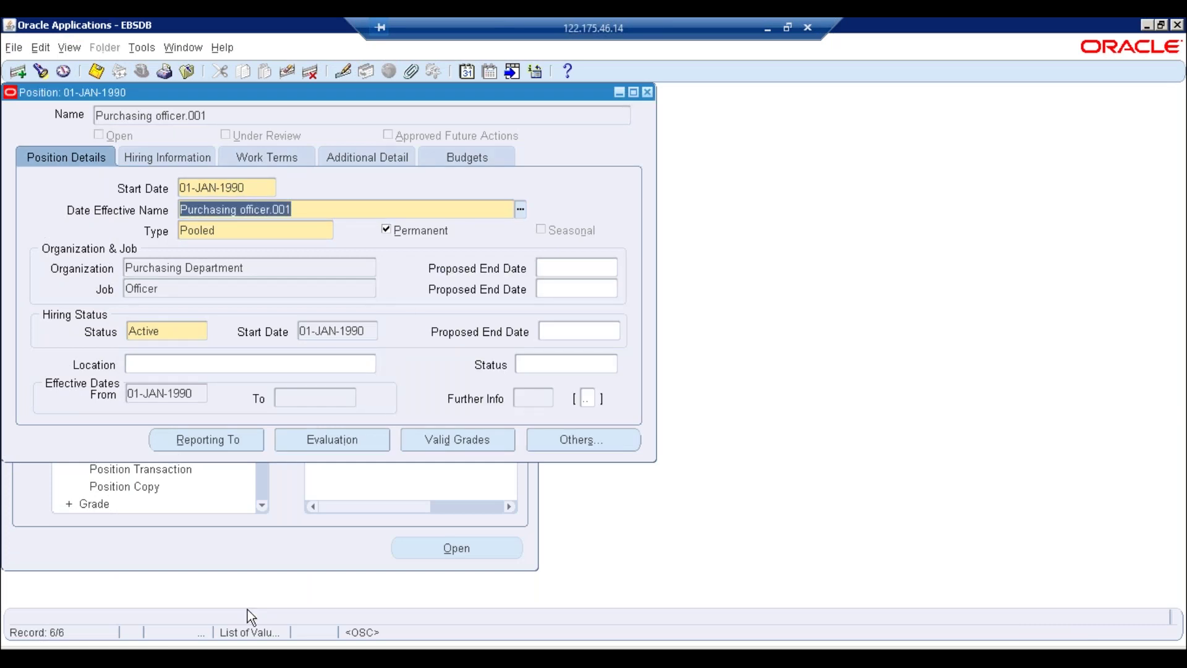
{"action": "left_click", "coordinate": [250, 628]}
{"action": "left_click", "coordinate": [334, 625]}
{"action": "key", "text": "Return"}
{"action": "type", "text": "Purchasing officer.001"}
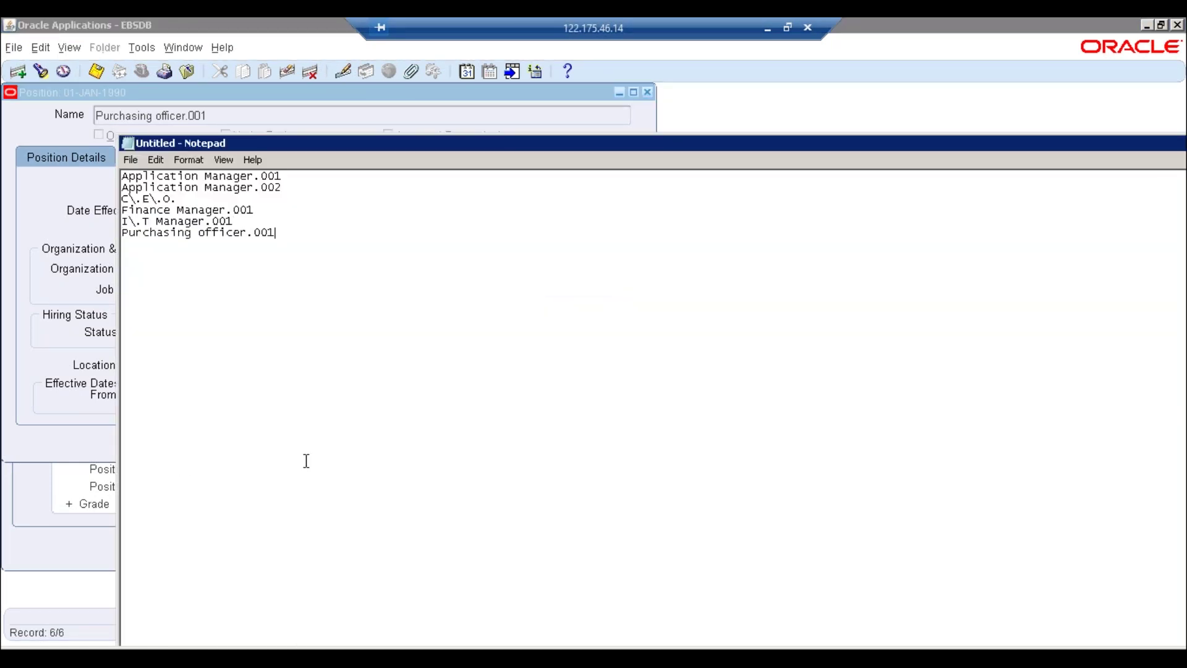
{"action": "left_click", "coordinate": [39, 201]}
Close the Position form, open Position Hierarchy, and save a new hierarchy named ERPTREE_POS_HIERARCHY
{"action": "key", "text": "Down"}
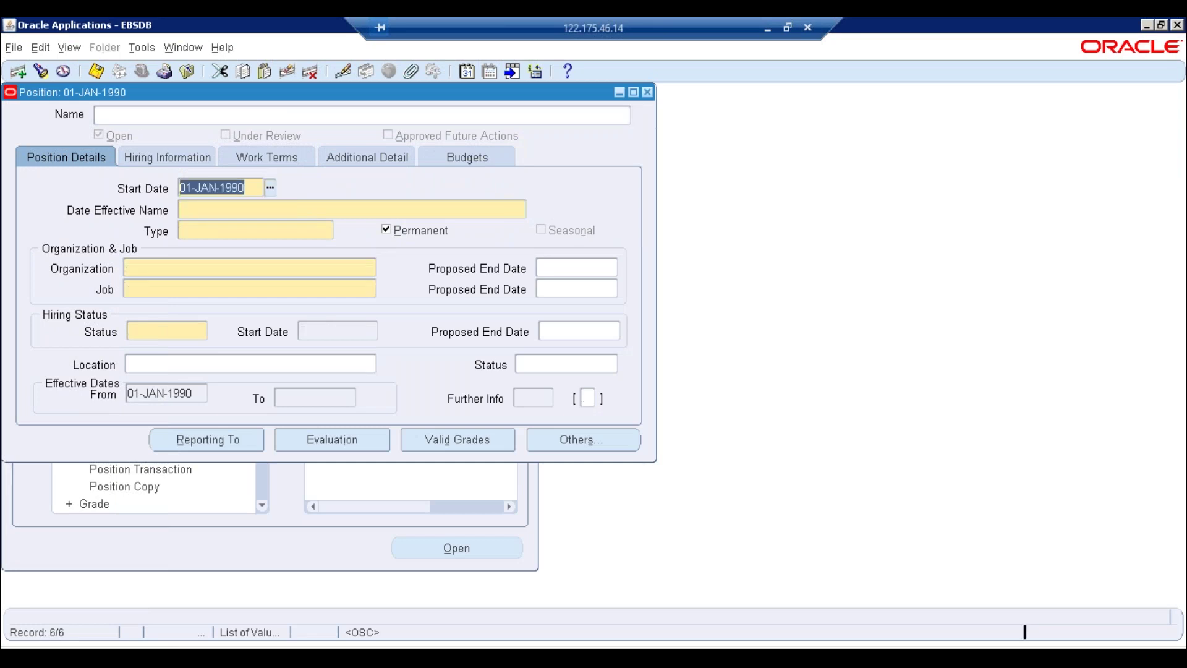
{"action": "key", "text": "Up"}
{"action": "key", "text": "Up"}
{"action": "key", "text": "Up"}
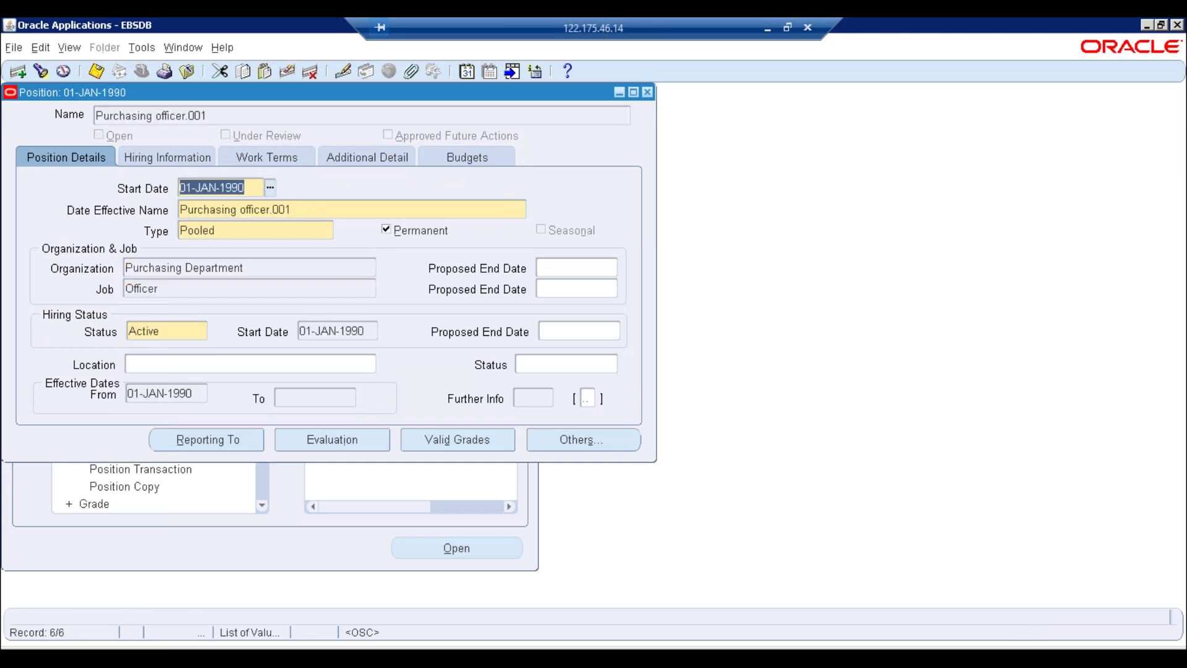
{"action": "key", "text": "F4"}
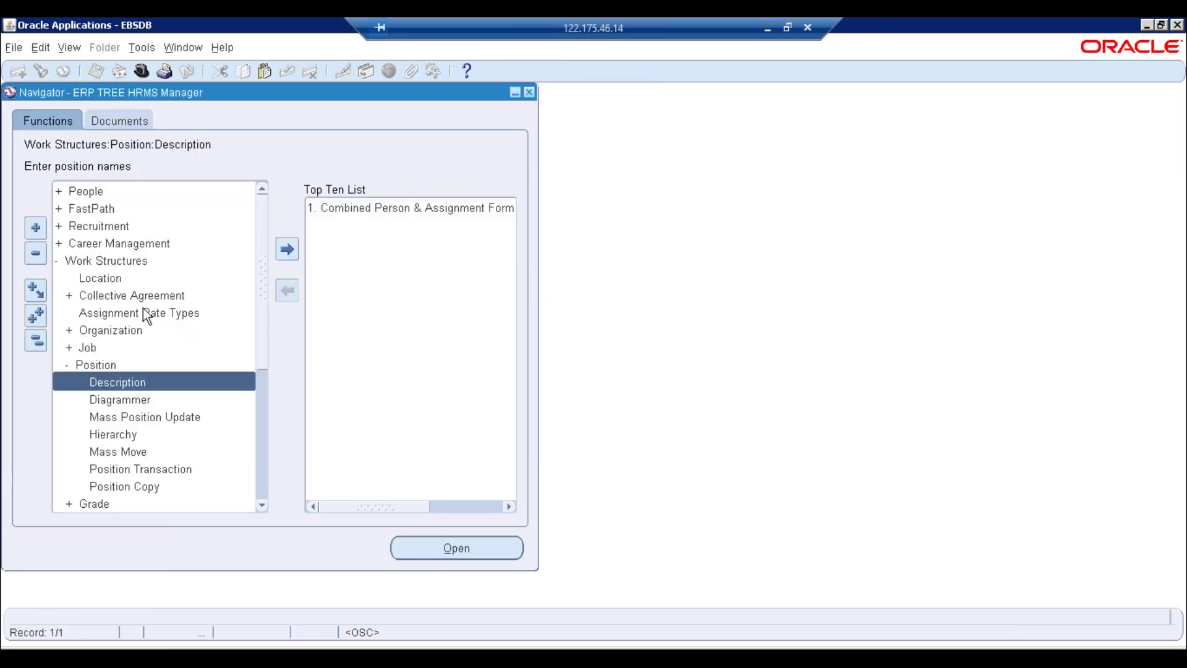
{"action": "double_click", "coordinate": [114, 436]}
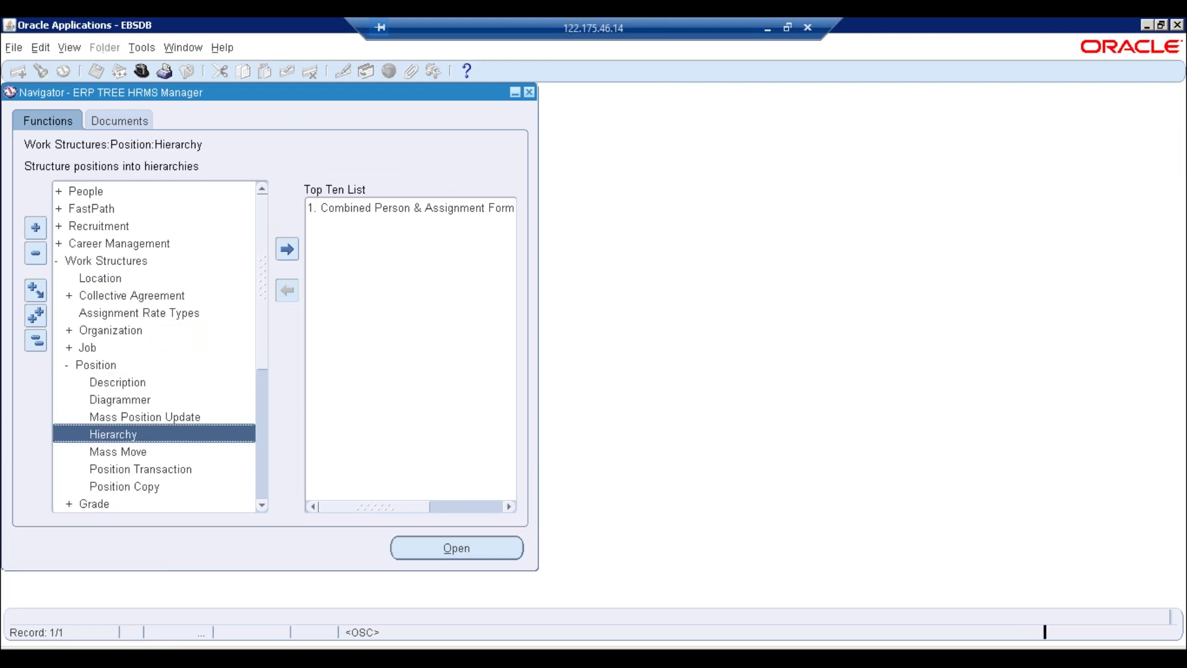
{"action": "left_click_drag", "start_coordinate": [239, 93], "coordinate": [429, 142]}
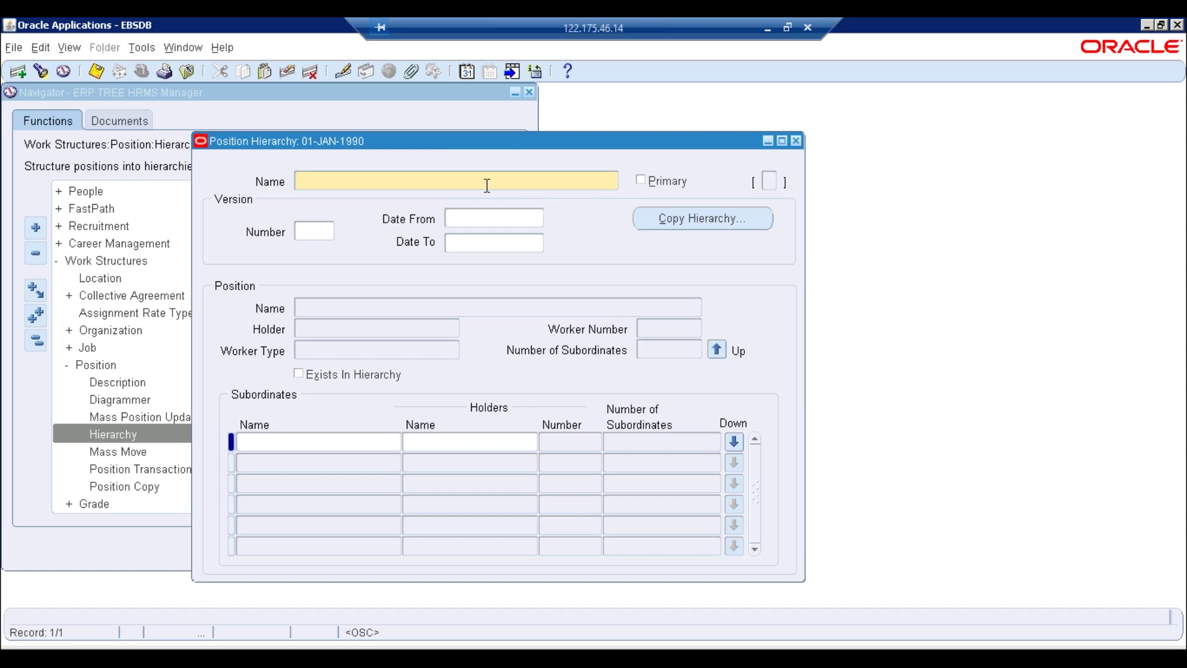
{"action": "type", "text": "ERPTREE_POS_HEI"}
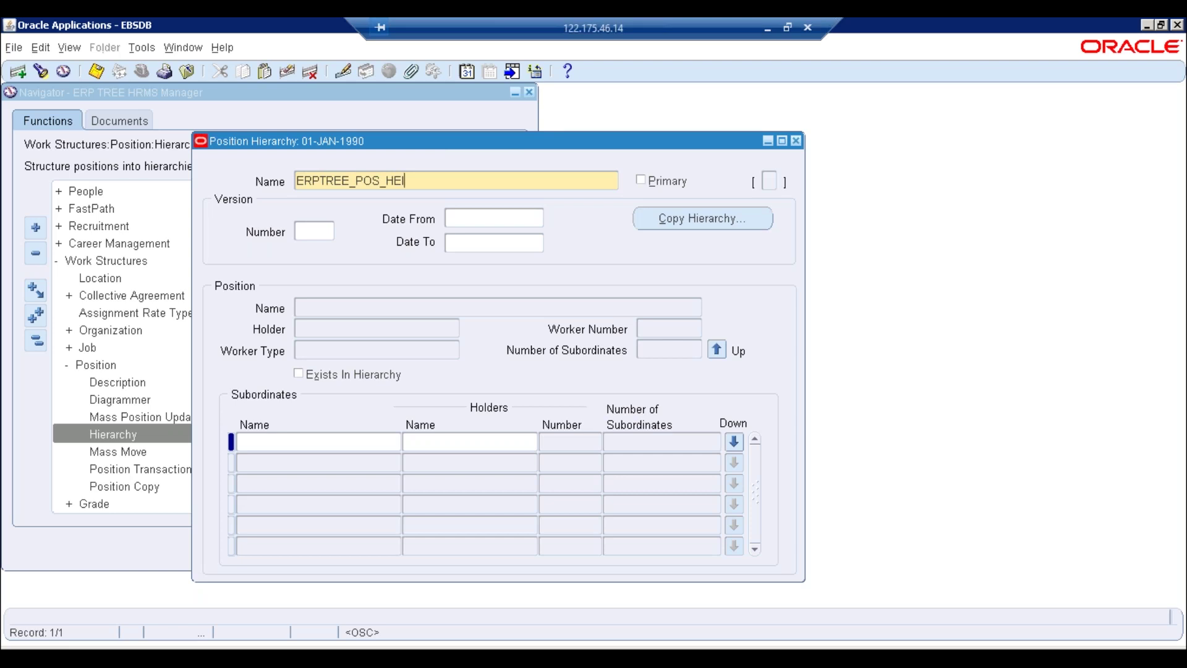
{"action": "key", "text": "BackSpace"}
{"action": "key", "text": "BackSpace"}
{"action": "key", "text": "BackSpace"}
{"action": "type", "text": "HIERARCHY"}
{"action": "key", "text": "ctrl+s"}
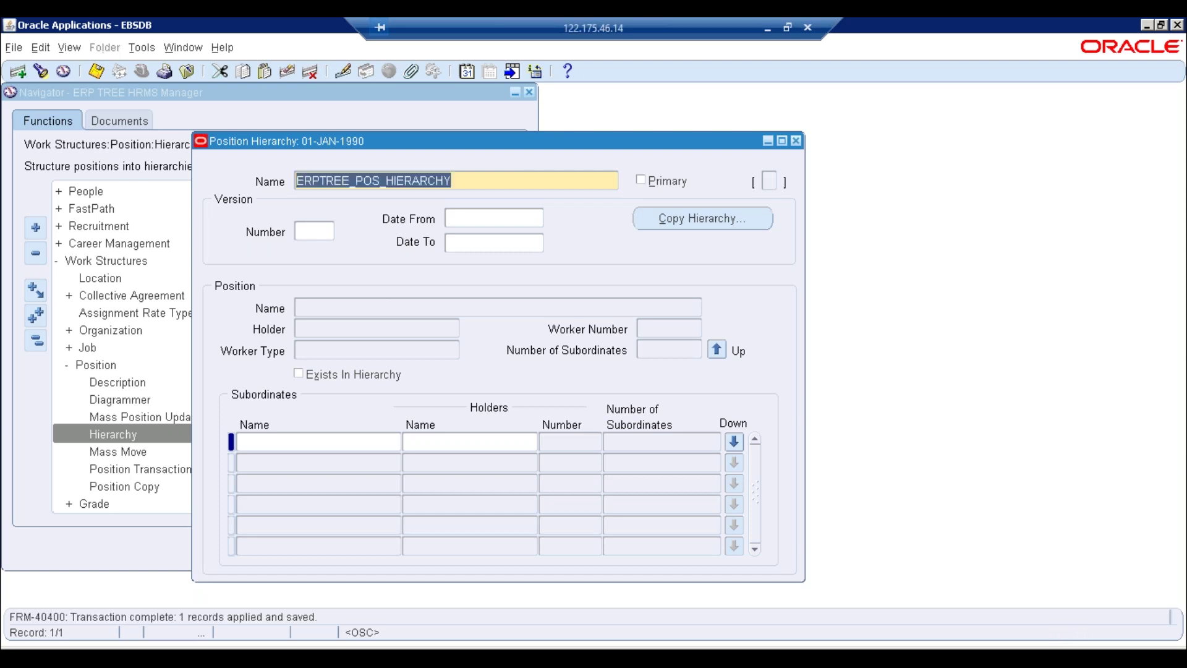
Give the hierarchy version 1 starting 01-JAN-1990 and save it
{"action": "left_click", "coordinate": [403, 308]}
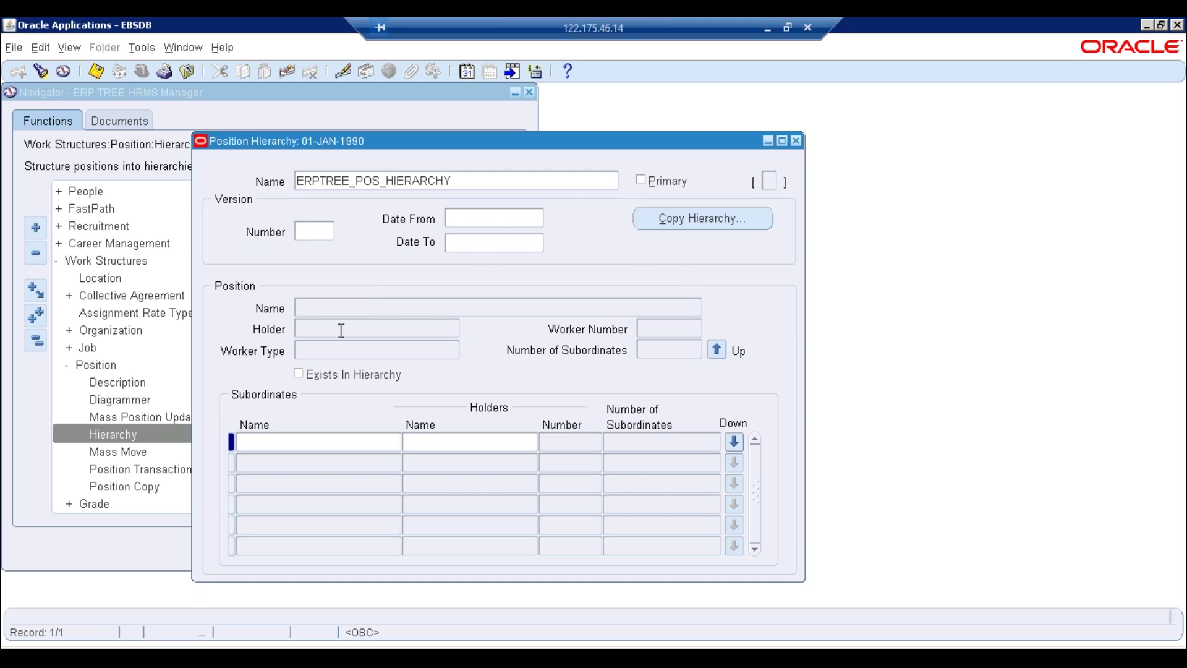
{"action": "left_click", "coordinate": [477, 180]}
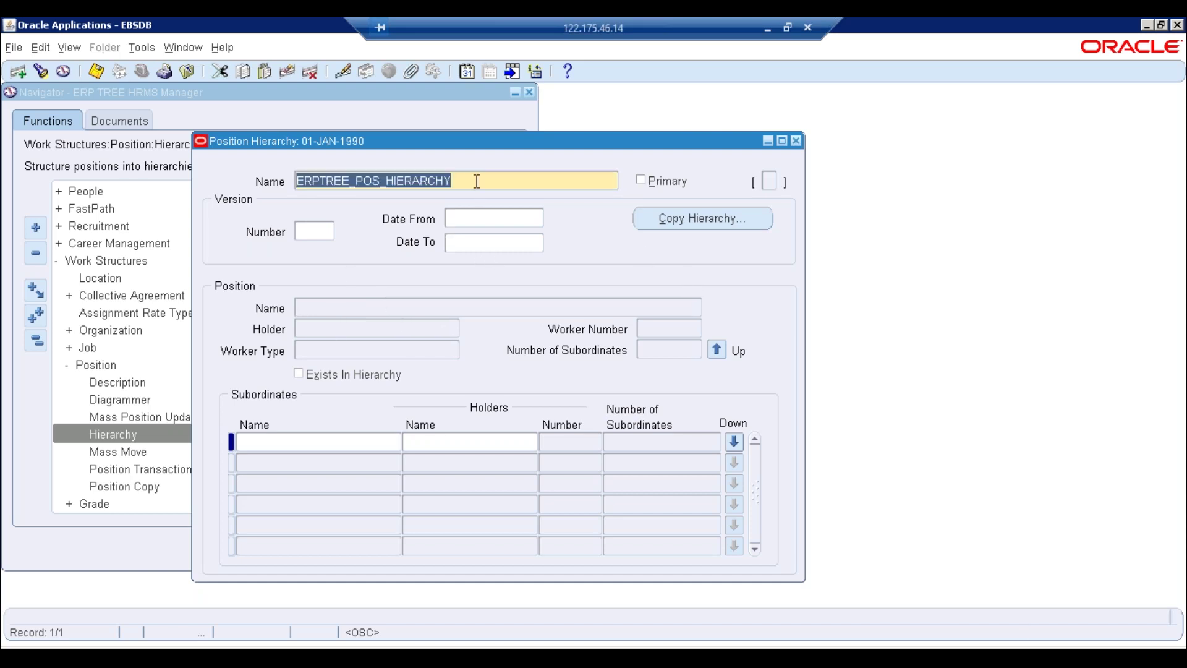
{"action": "left_click", "coordinate": [311, 230]}
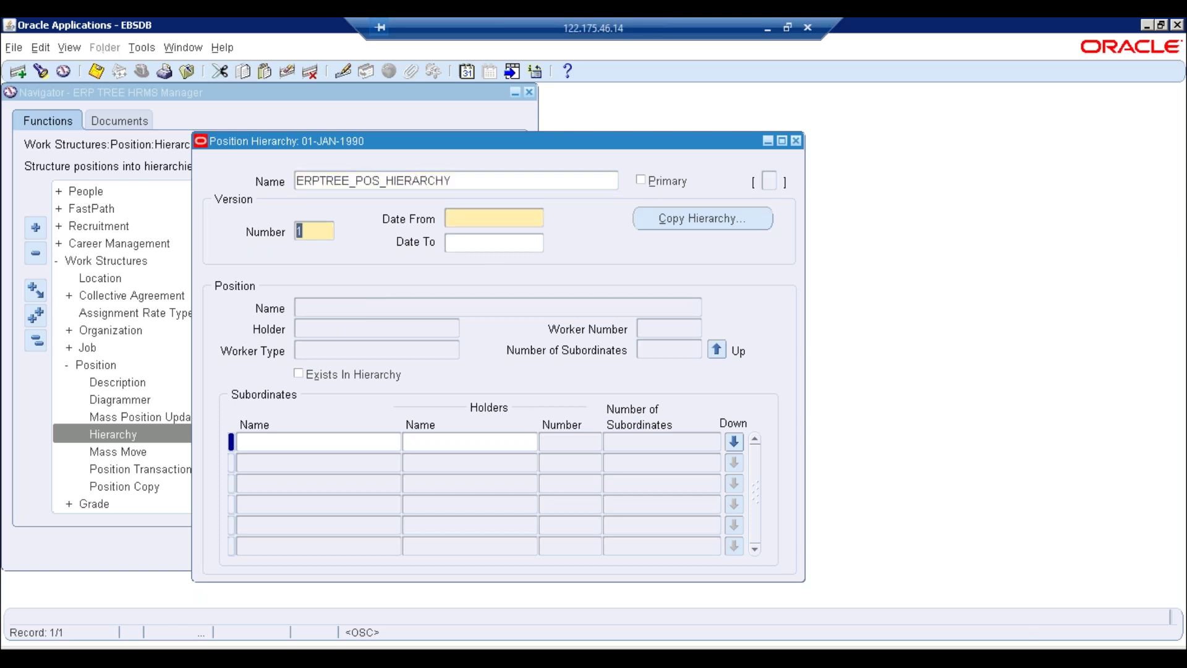
{"action": "left_click", "coordinate": [476, 217]}
{"action": "type", "text": "01JAN1990"}
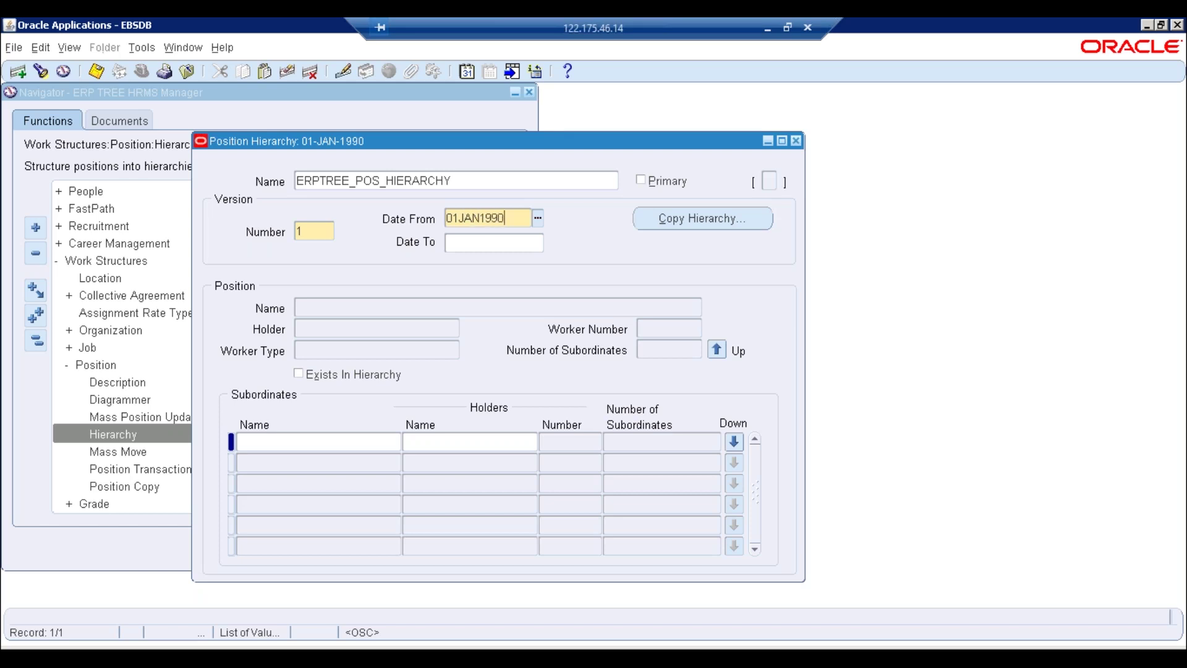
{"action": "key", "text": "Tab"}
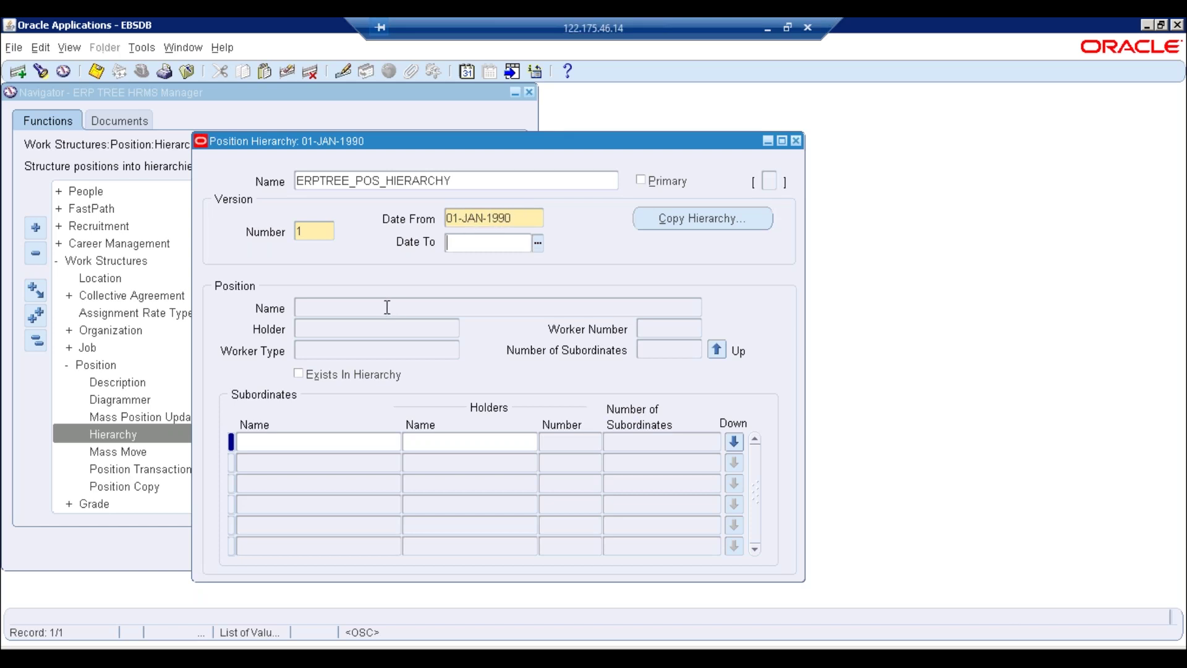
{"action": "key", "text": "ctrl+s"}
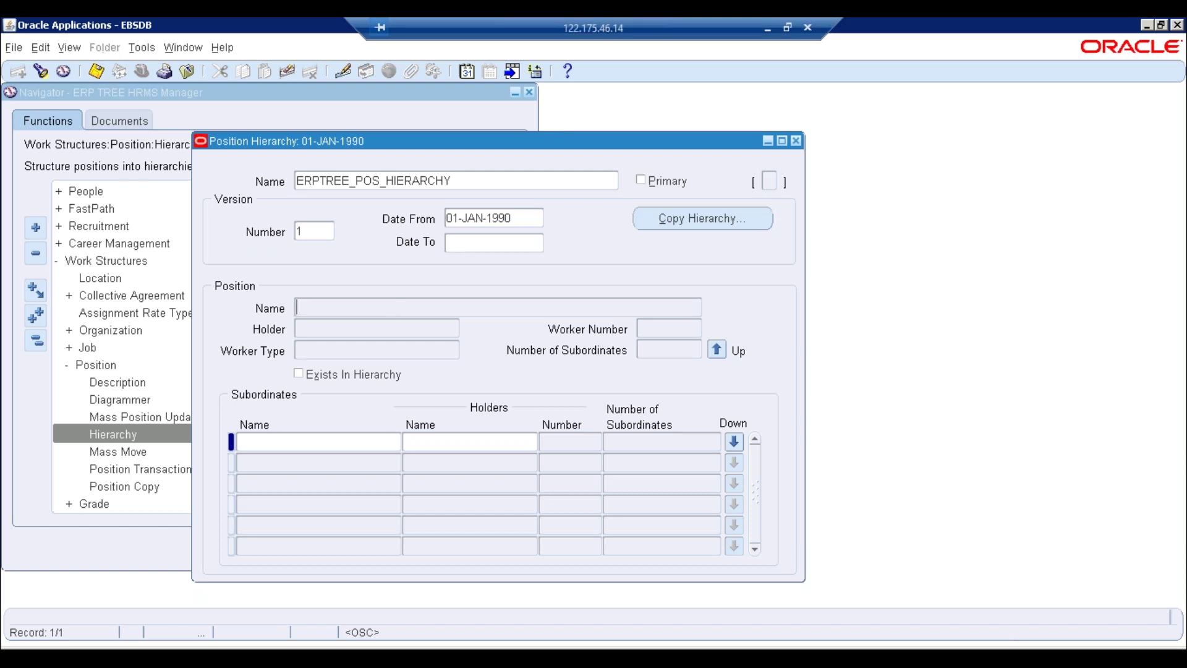
{"action": "key", "text": "F11"}
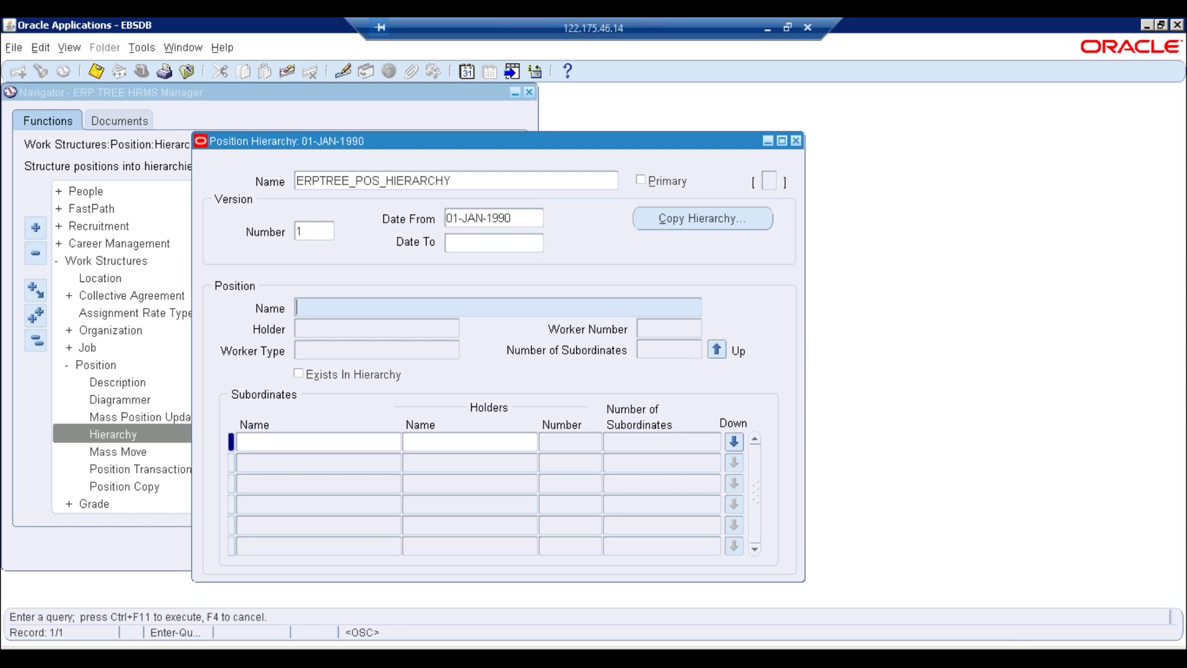
Query the positions, pick C.E.O. as the hierarchy's top position, and check its holder field
{"action": "key", "text": "ctrl+F11"}
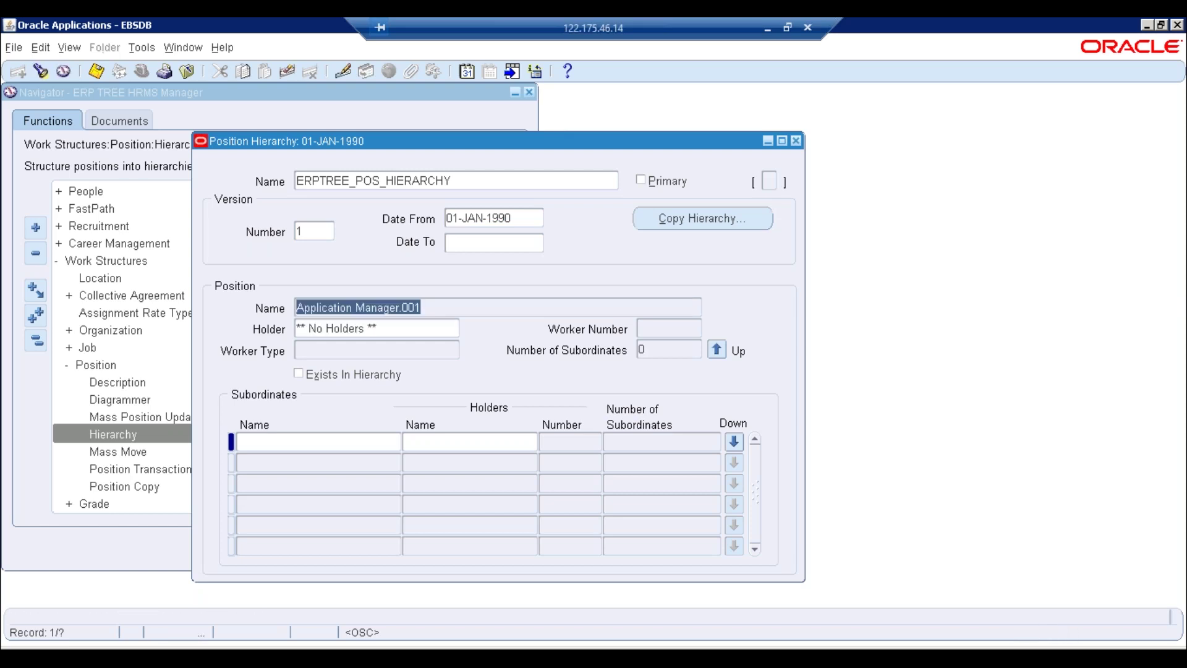
{"action": "key", "text": "Down"}
{"action": "key", "text": "Down"}
{"action": "key", "text": "Down"}
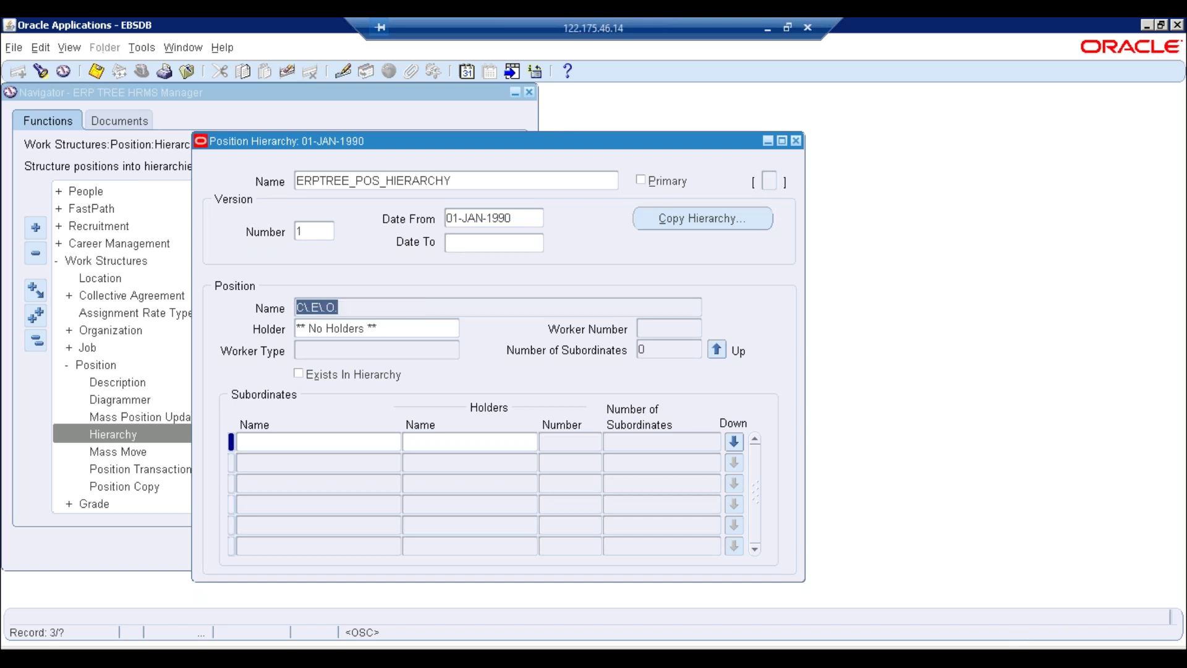
{"action": "key", "text": "Down"}
{"action": "key", "text": "Down"}
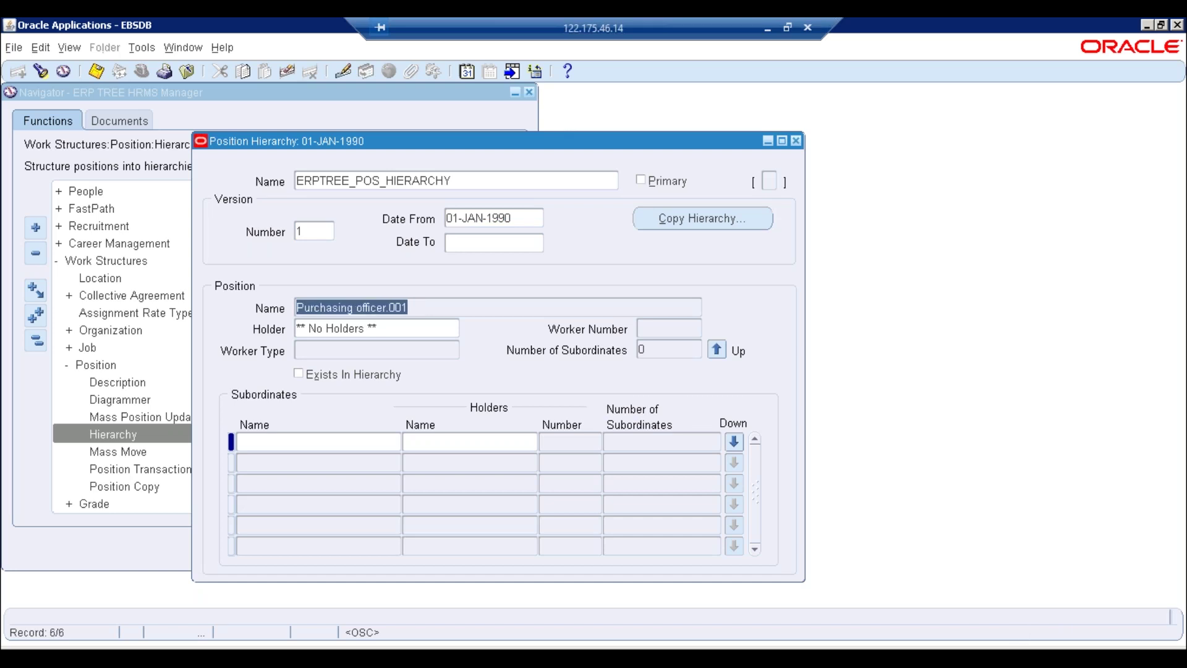
{"action": "key", "text": "Return"}
{"action": "key", "text": "Down"}
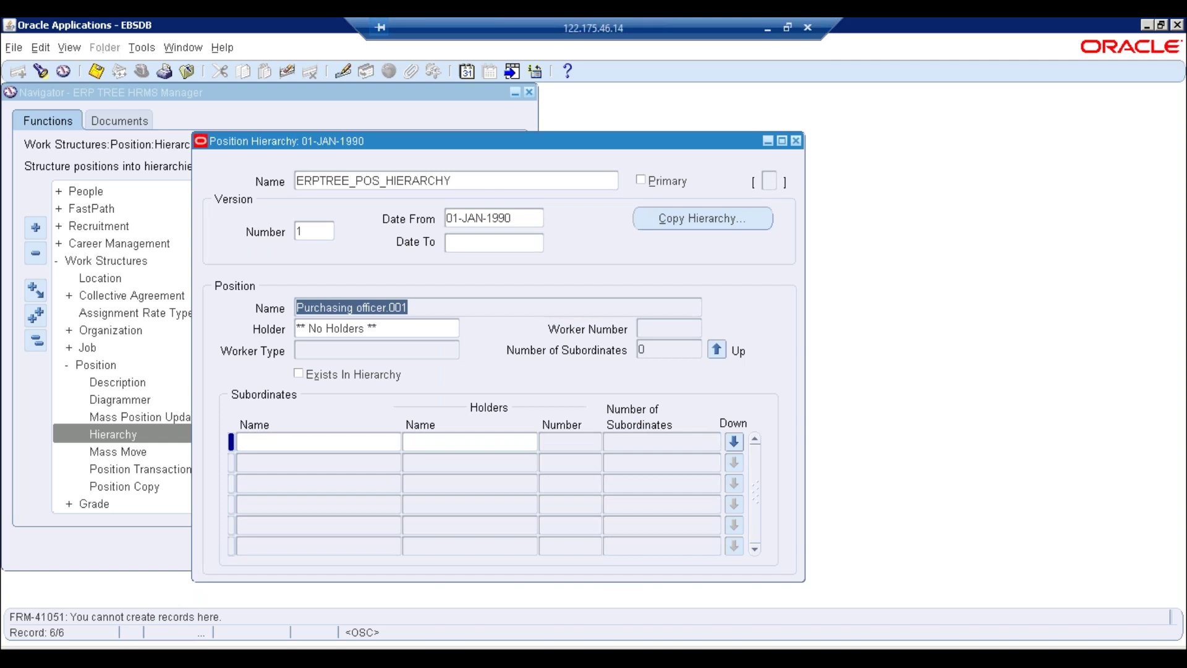
{"action": "mouse_move", "coordinate": [296, 657]}
{"action": "key", "text": "Up"}
{"action": "key", "text": "Up"}
{"action": "key", "text": "Up"}
{"action": "key", "text": "Up"}
{"action": "key", "text": "Down"}
{"action": "left_click", "coordinate": [403, 328]}
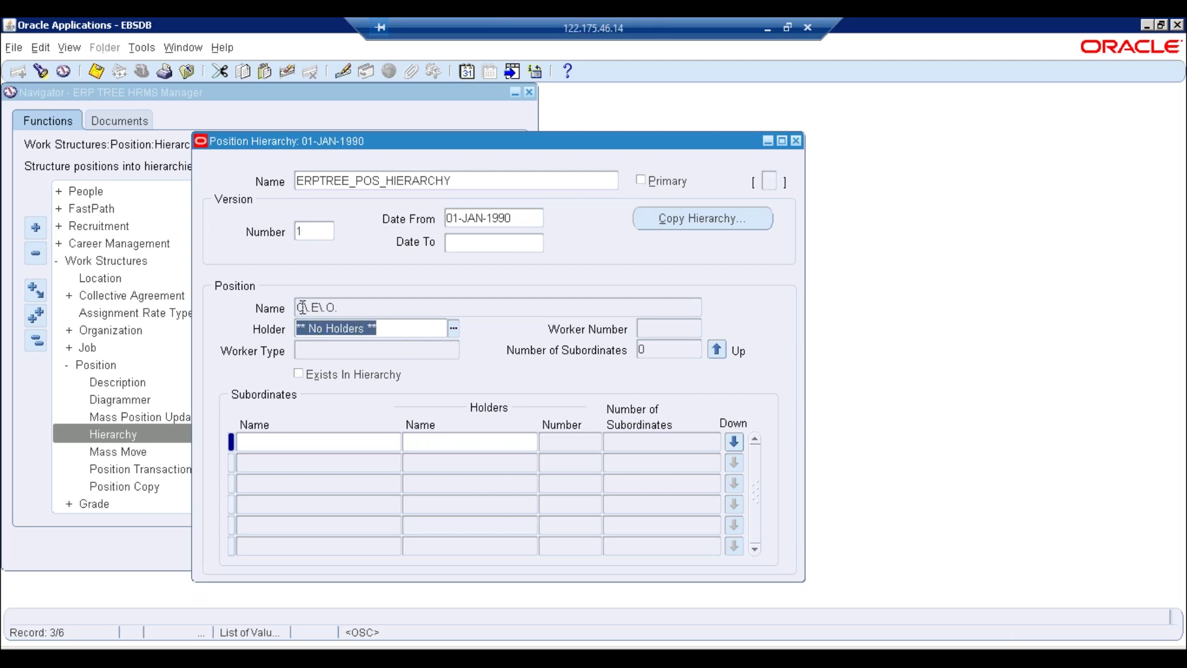
{"action": "left_click", "coordinate": [334, 308]}
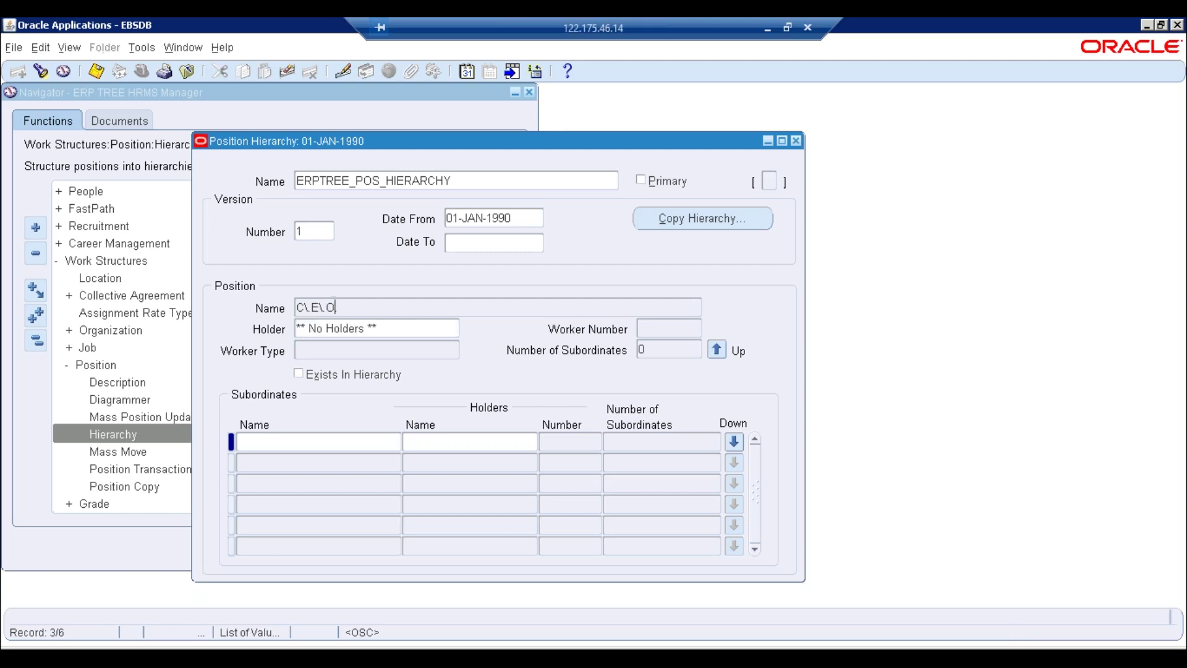
{"action": "left_click", "coordinate": [379, 326]}
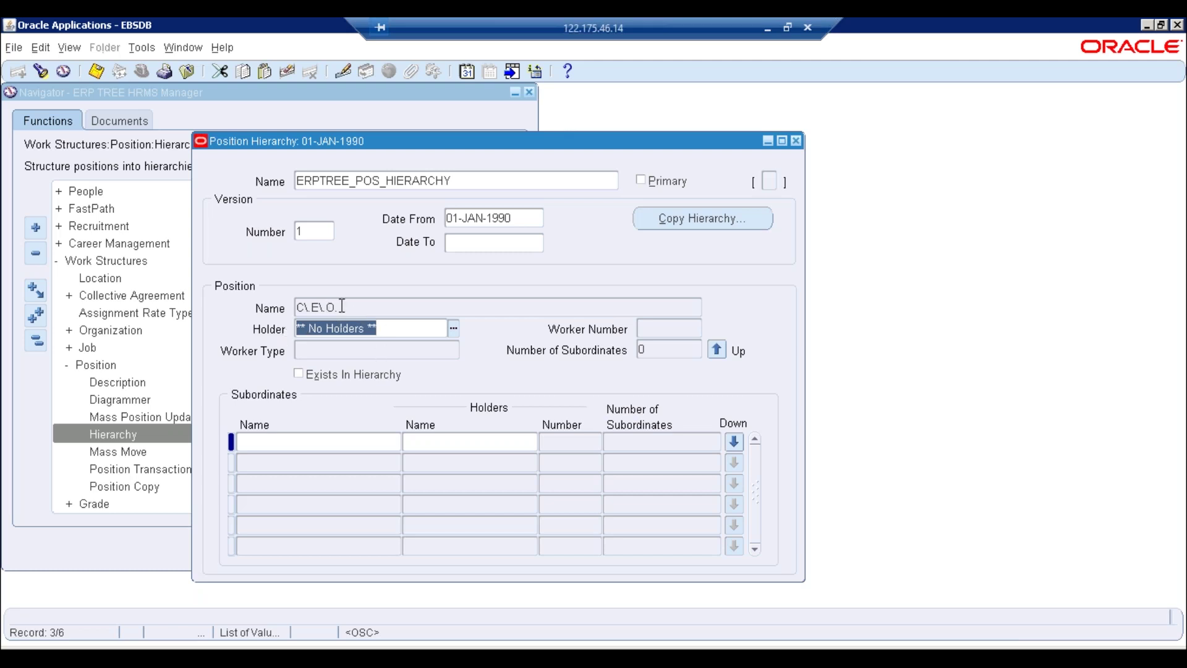
{"action": "left_click", "coordinate": [341, 305]}
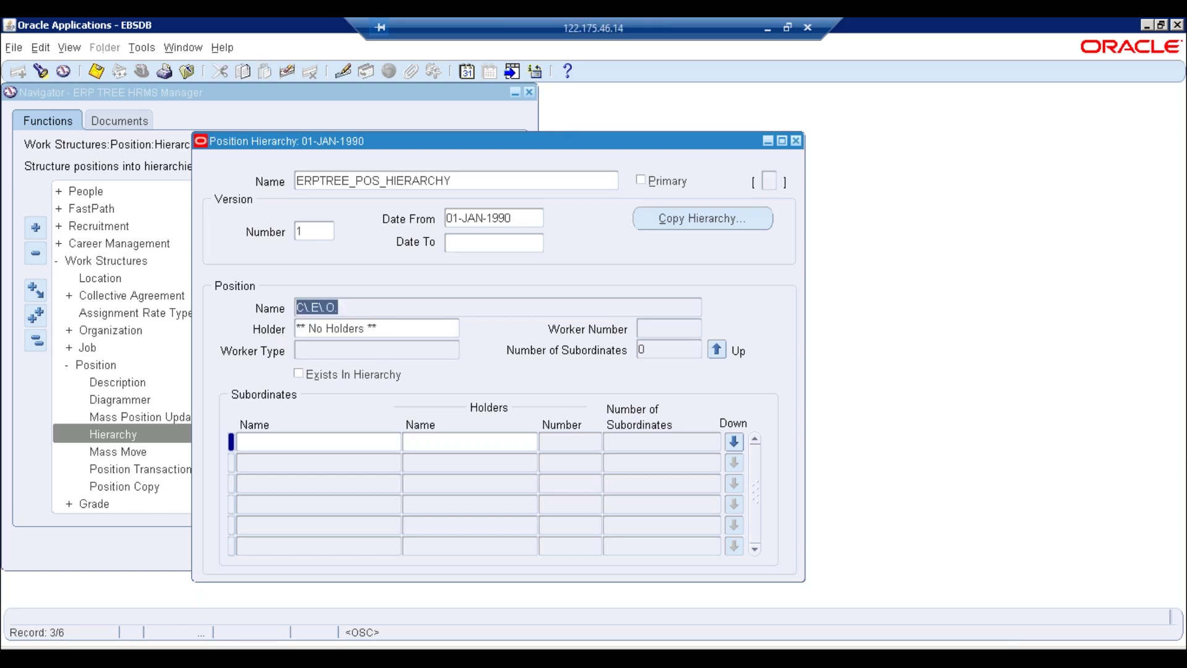
Add Finance Manager.001 from the position list as C.E.O.'s first subordinate and save
{"action": "left_click", "coordinate": [287, 443]}
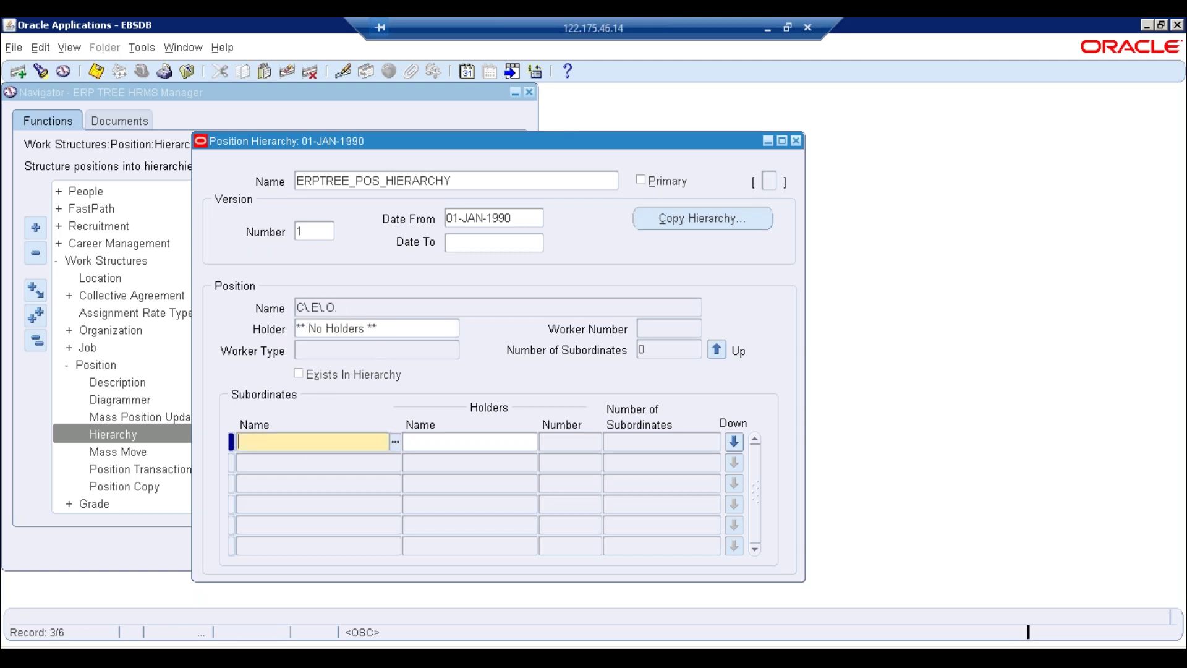
{"action": "left_click", "coordinate": [395, 443]}
{"action": "type", "text": "%"}
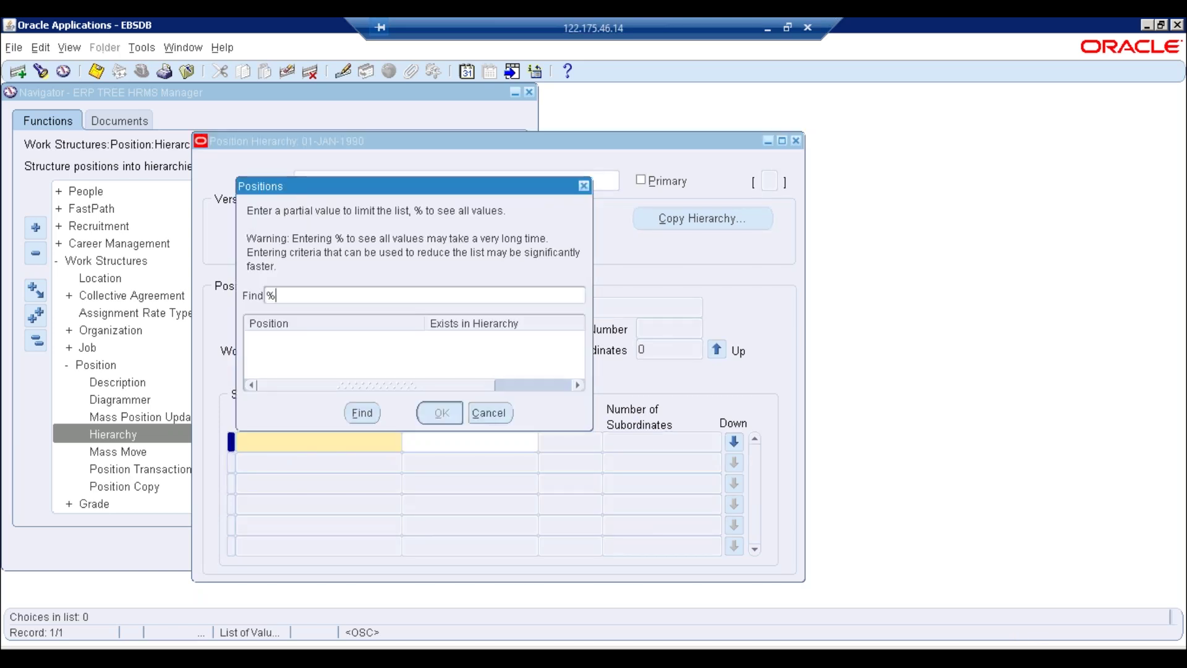
{"action": "key", "text": "Return"}
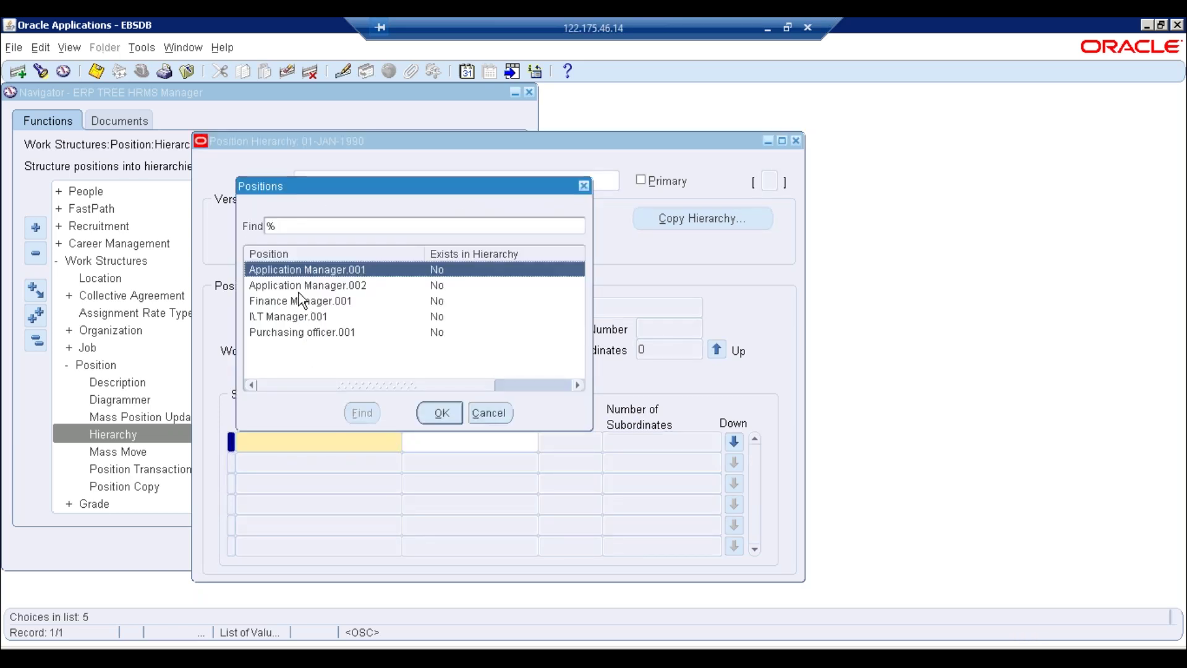
{"action": "double_click", "coordinate": [293, 301]}
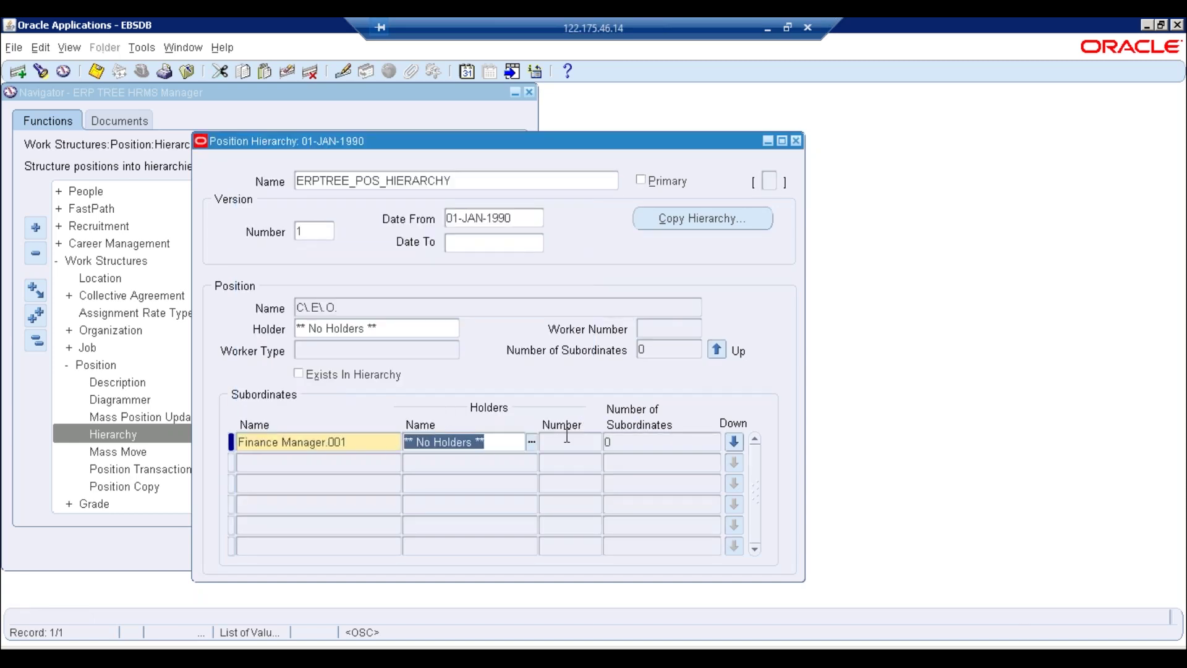
{"action": "key", "text": "ctrl+s"}
{"action": "key", "text": "shift+Tab"}
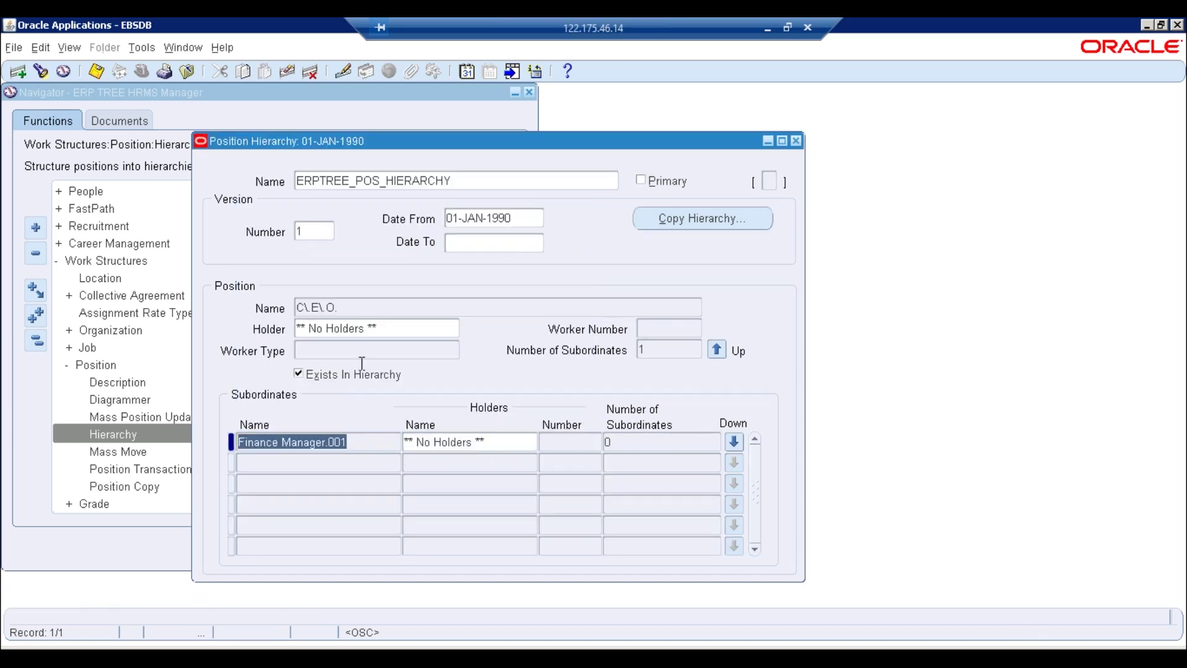
{"action": "left_click", "coordinate": [370, 308]}
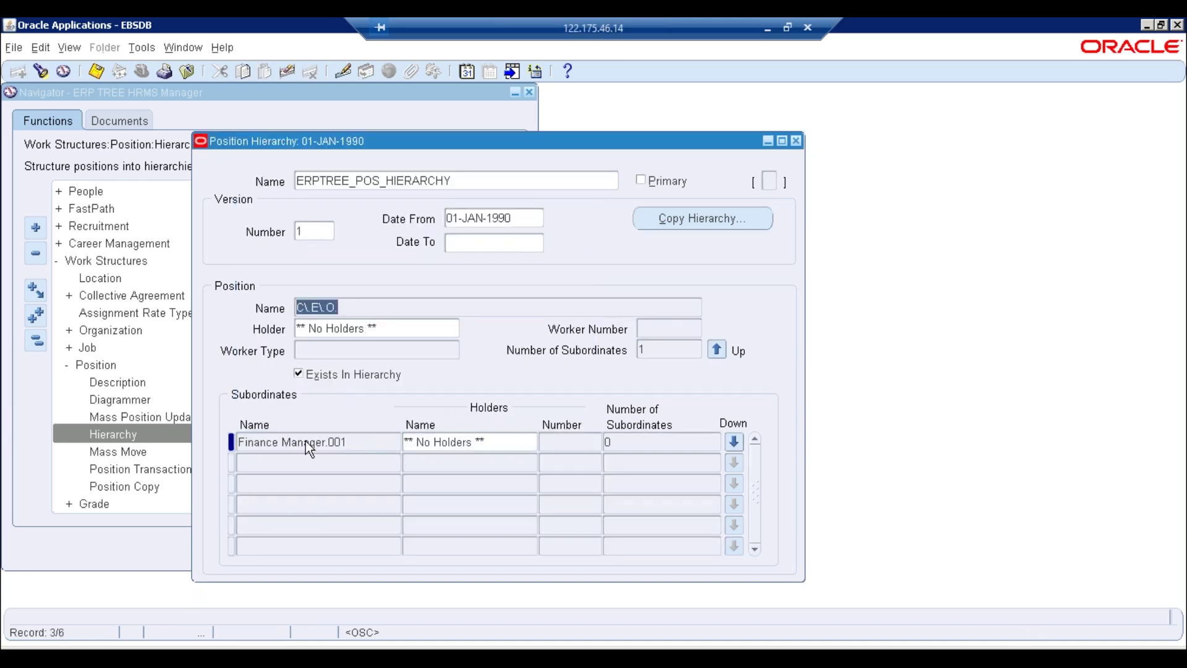
Enter I.T Manager.001 as the second subordinate row and save it
{"action": "left_click", "coordinate": [293, 462]}
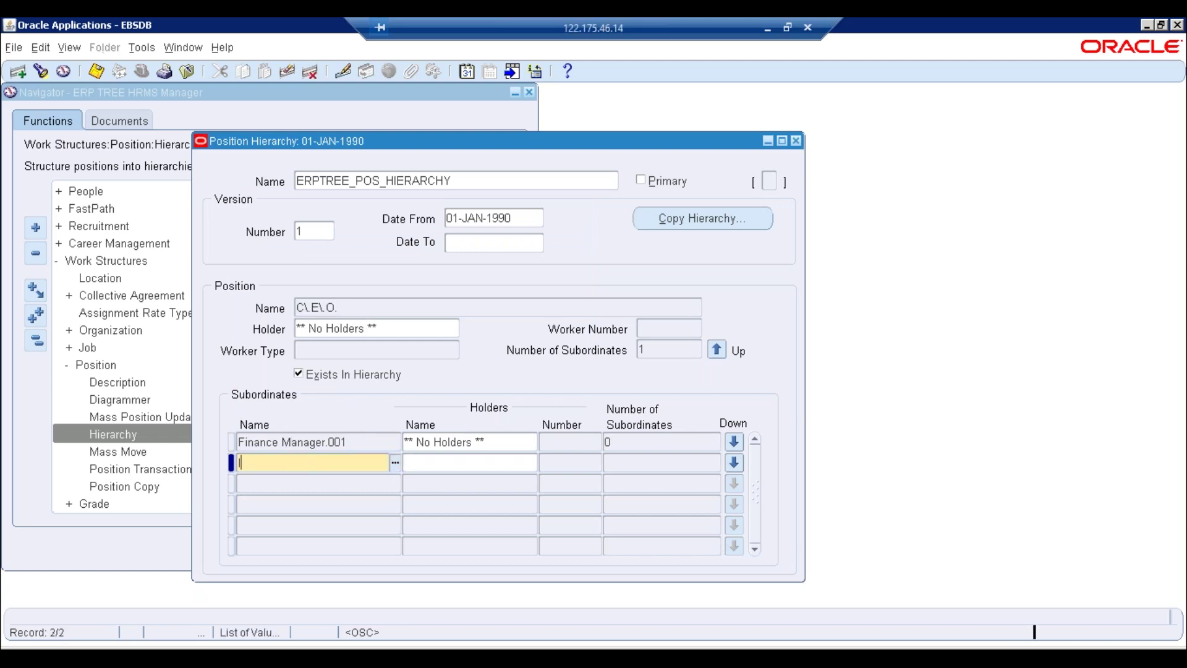
{"action": "type", "text": "I"}
{"action": "key", "text": "Tab"}
{"action": "key", "text": "ctrl+s"}
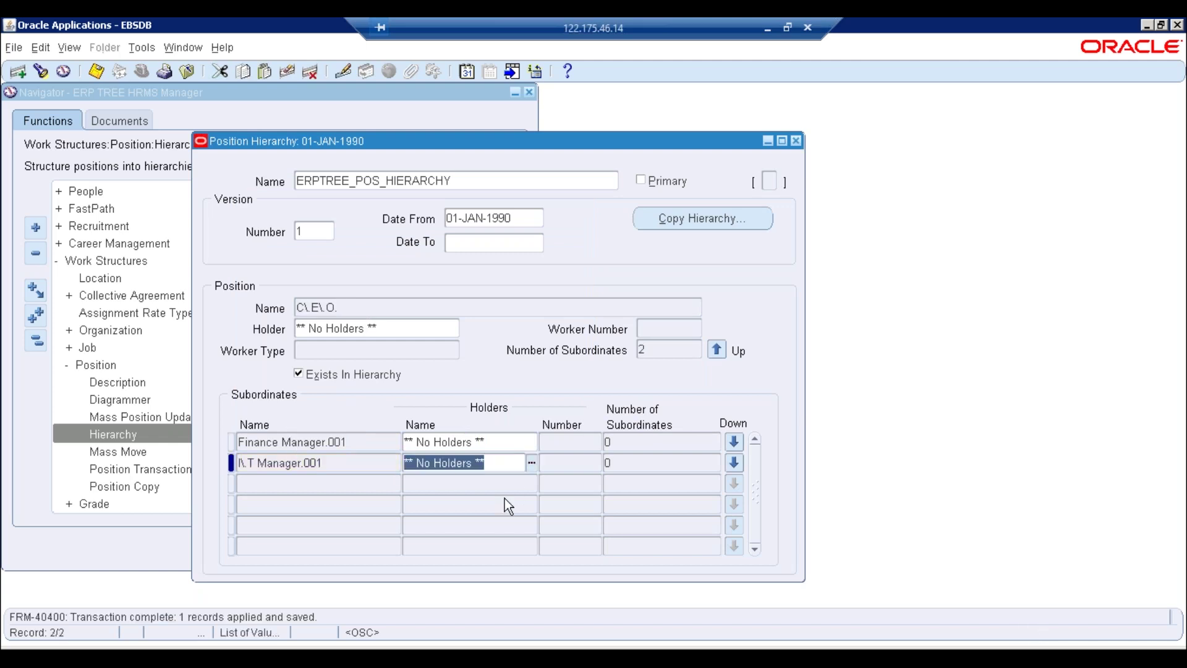
{"action": "left_click", "coordinate": [367, 464]}
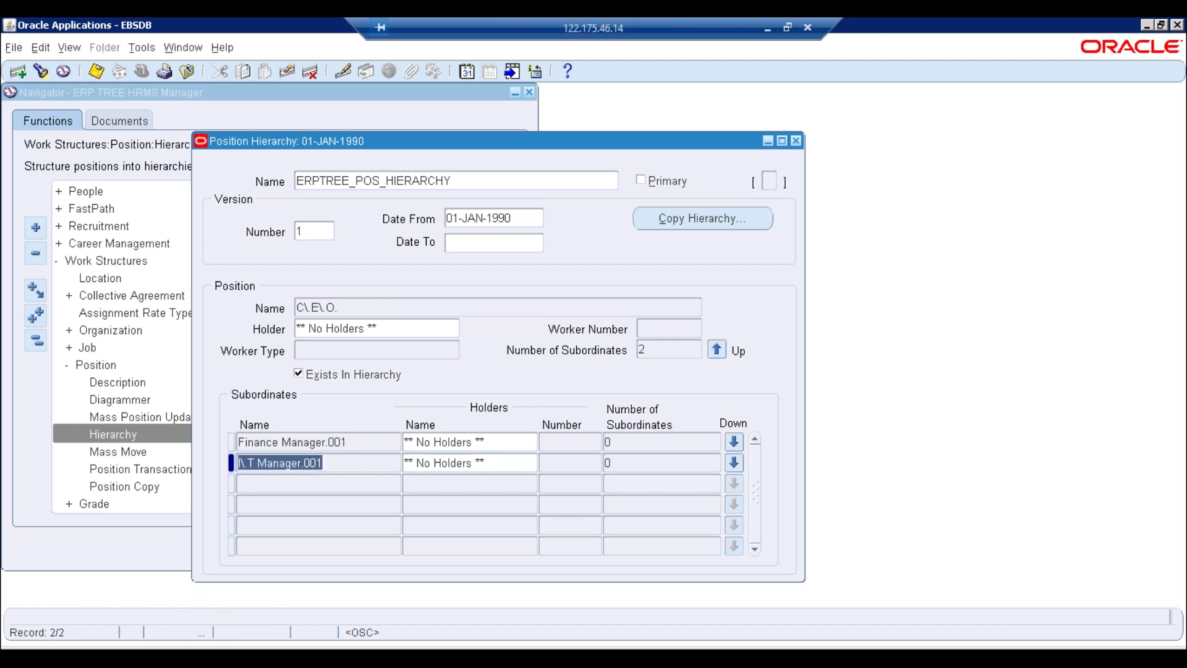
Drill into I.T Manager.001 and save Application Manager.001 as its first subordinate
{"action": "left_click", "coordinate": [735, 465]}
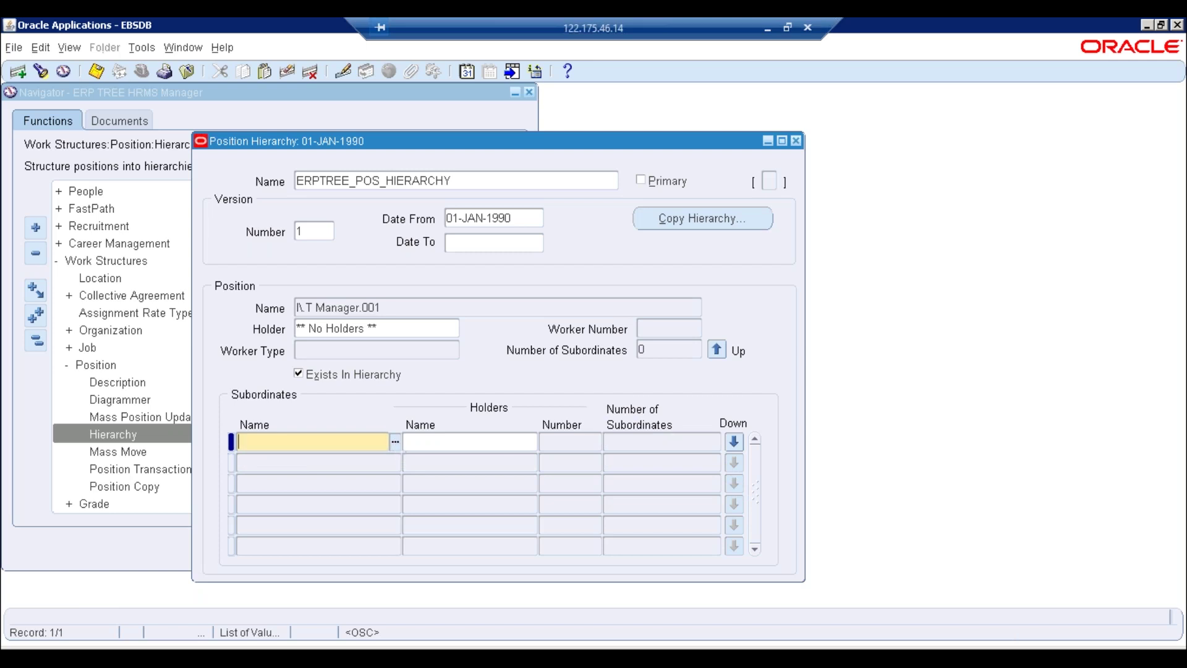
{"action": "key", "text": "ctrl+l"}
{"action": "type", "text": "%"}
{"action": "key", "text": "Return"}
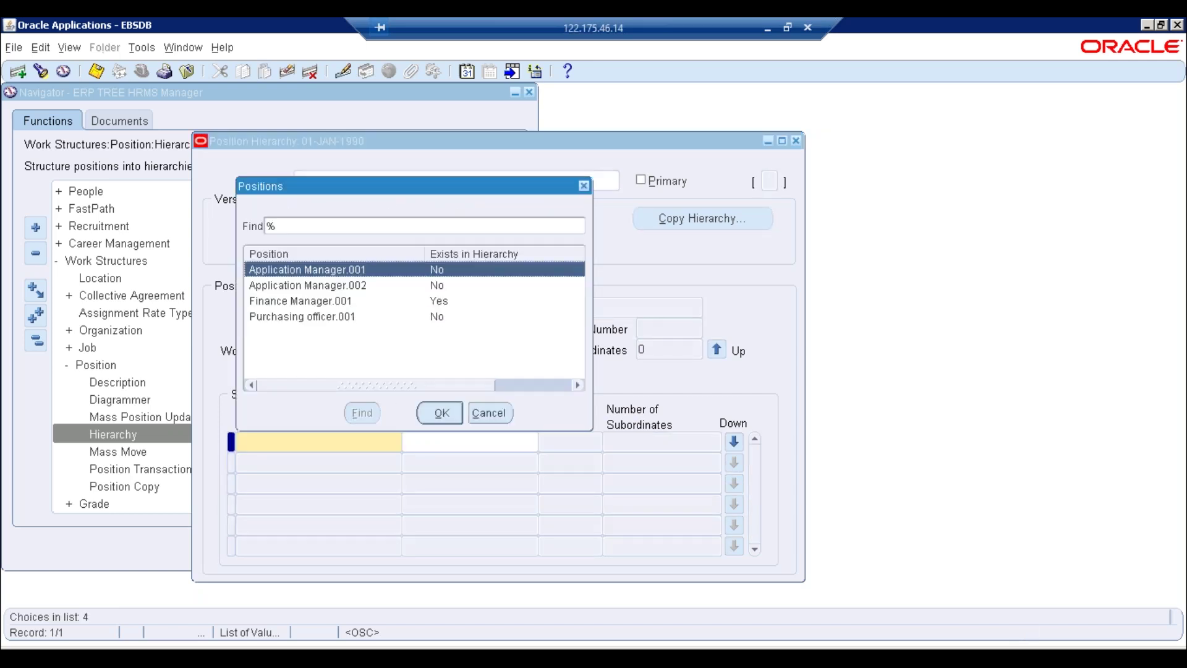
{"action": "key", "text": "Return"}
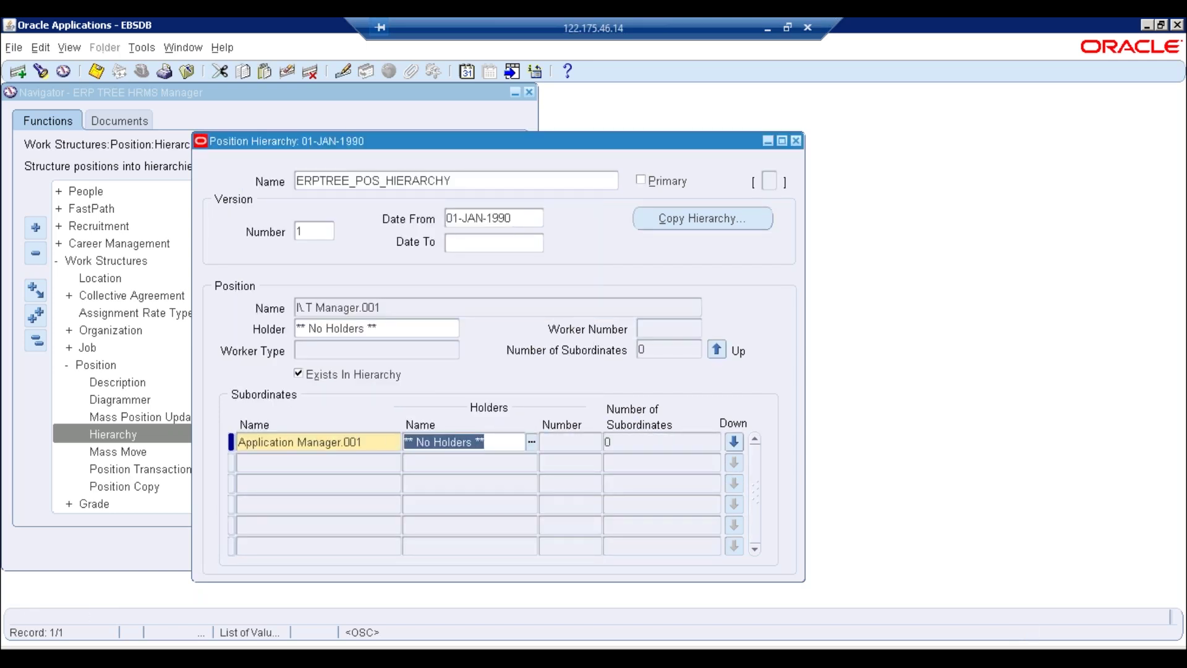
{"action": "key", "text": "ctrl+s"}
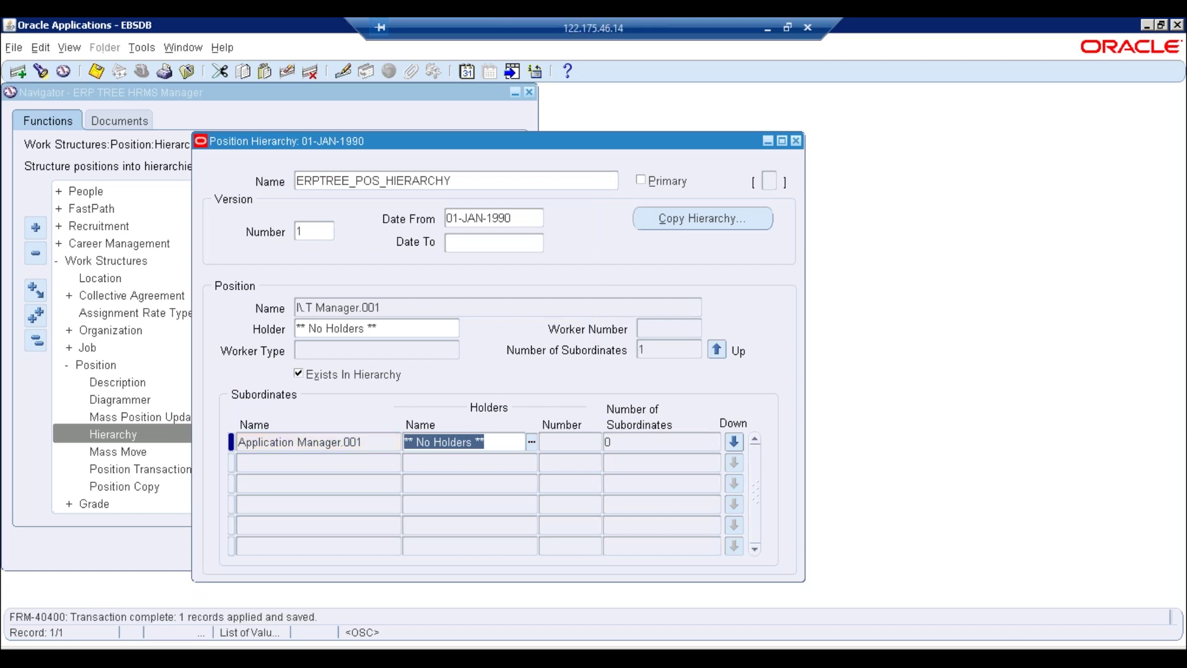
Save Application Manager.002 as the second subordinate and verify the updated subordinate counts
{"action": "left_click", "coordinate": [365, 463]}
{"action": "type", "text": "APP"}
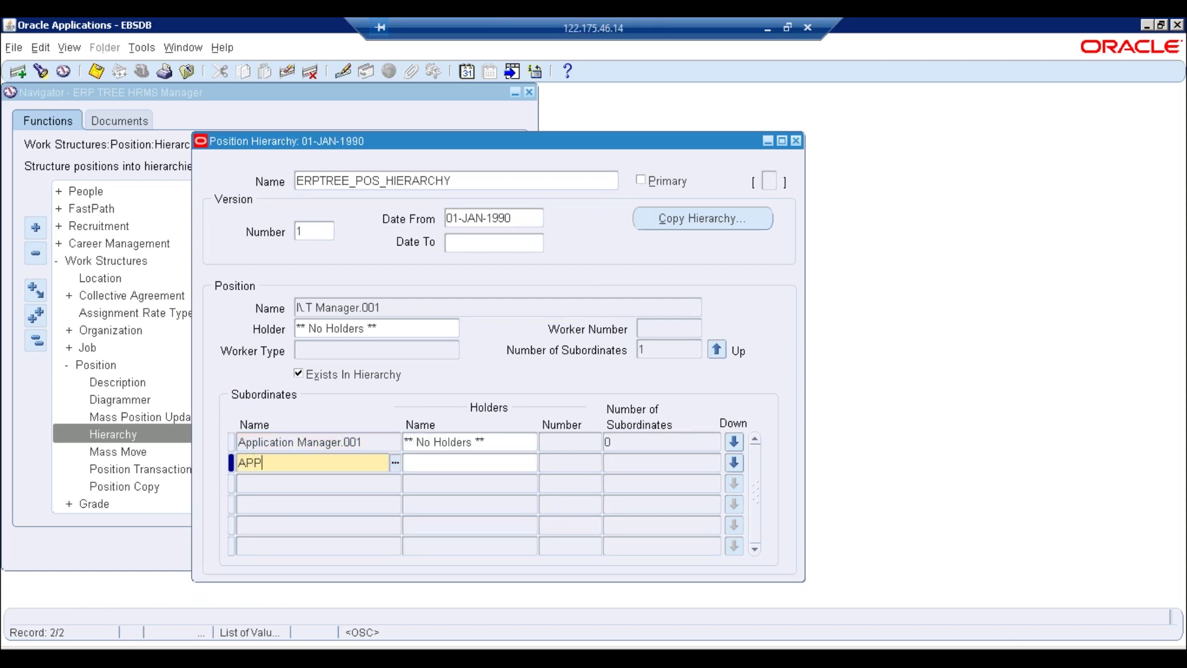
{"action": "key", "text": "Tab"}
{"action": "key", "text": "ctrl+s"}
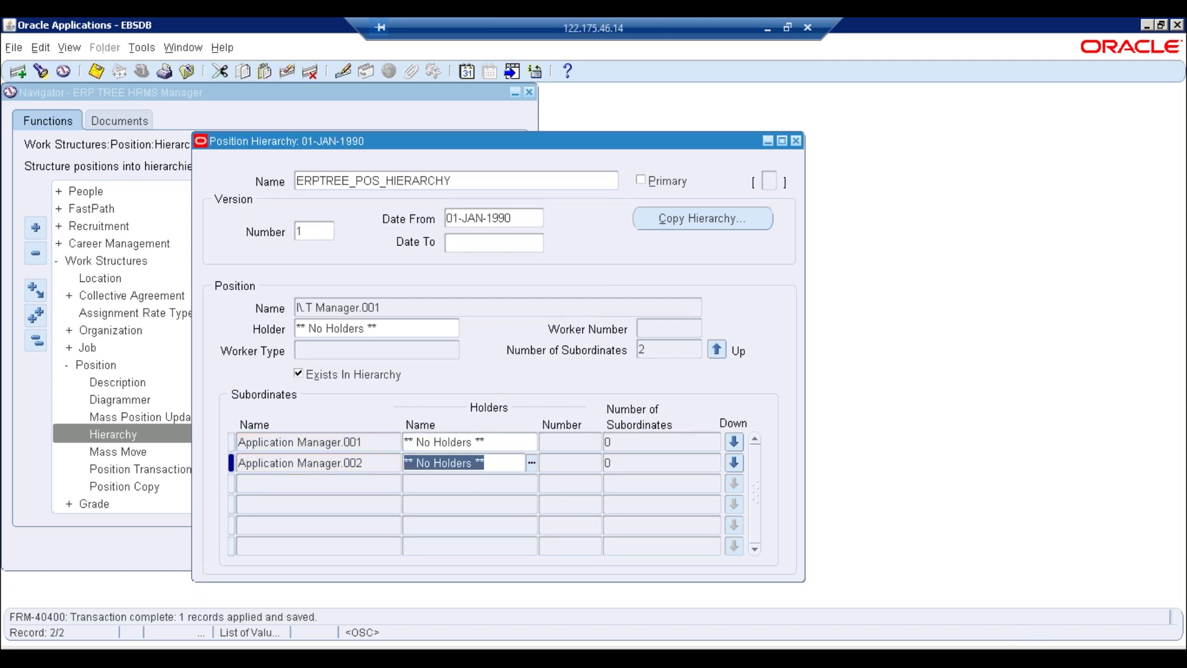
{"action": "left_click", "coordinate": [657, 349]}
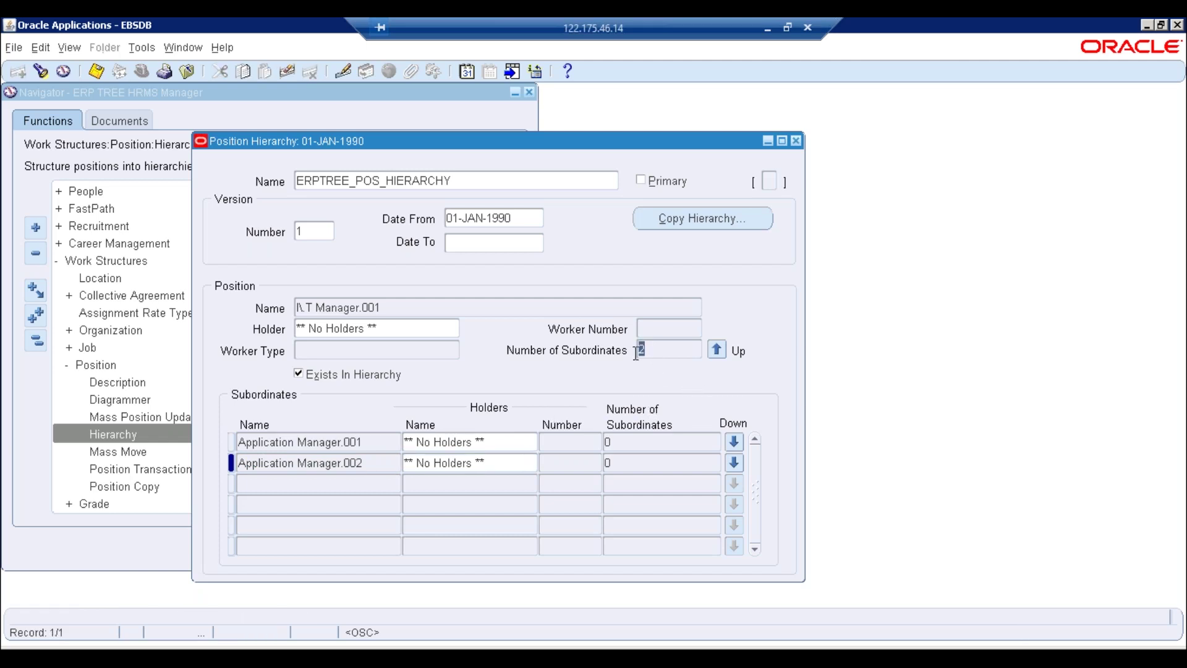
{"action": "left_click", "coordinate": [321, 443]}
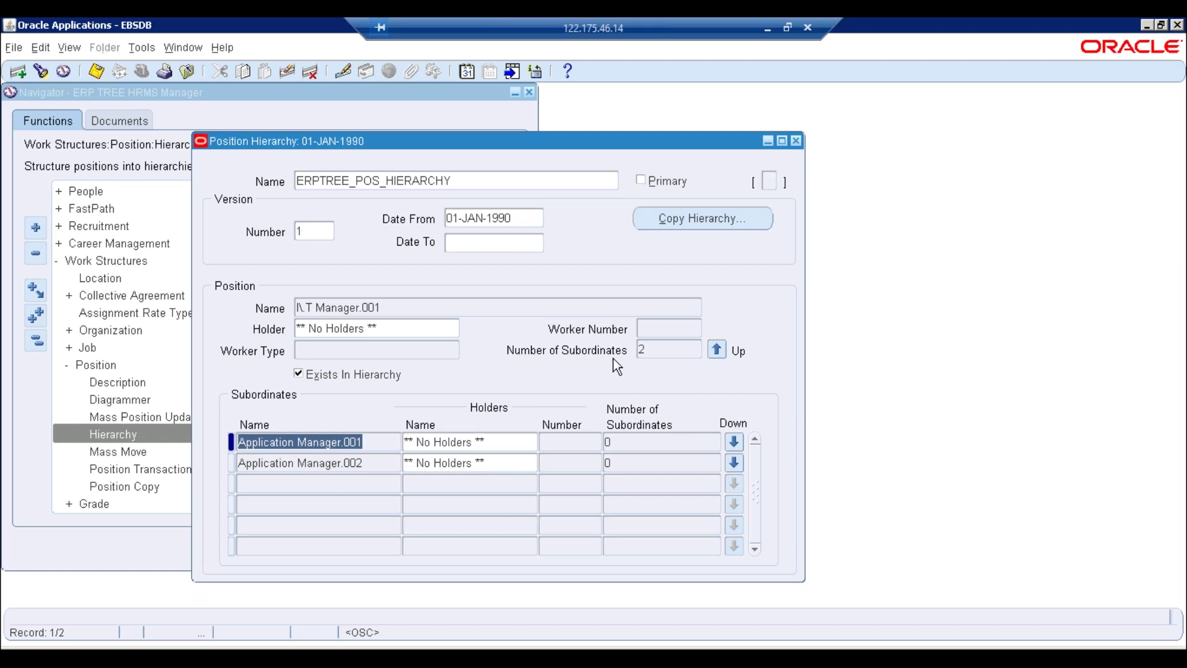
{"action": "left_click", "coordinate": [662, 346]}
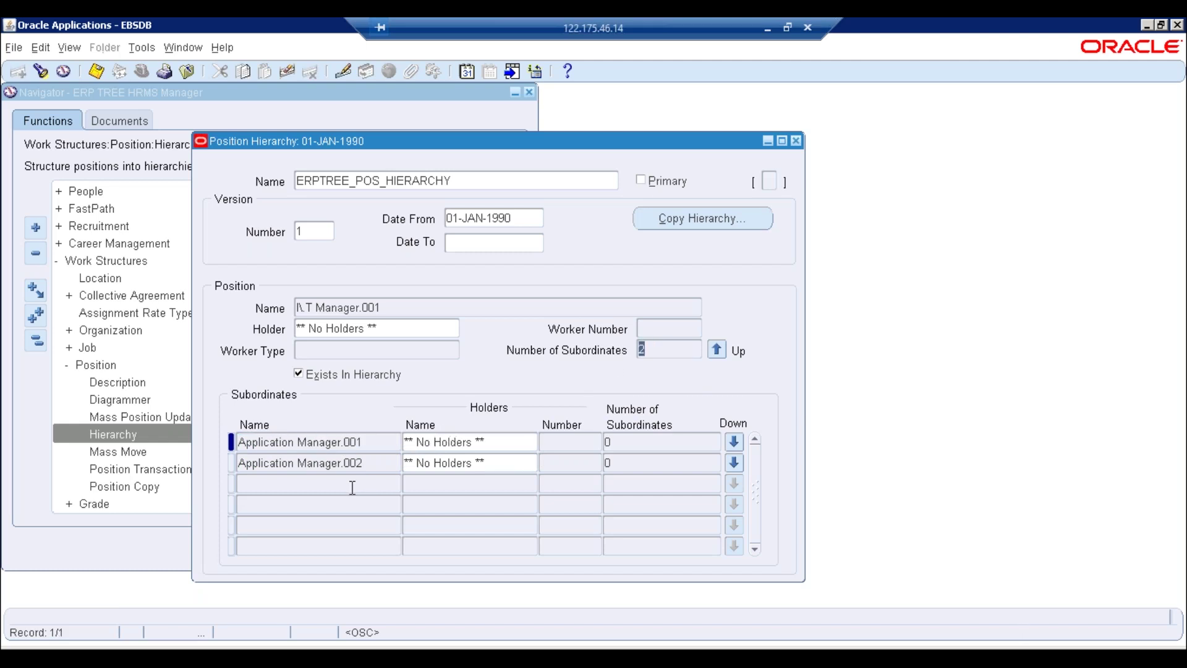
{"action": "left_click", "coordinate": [372, 464]}
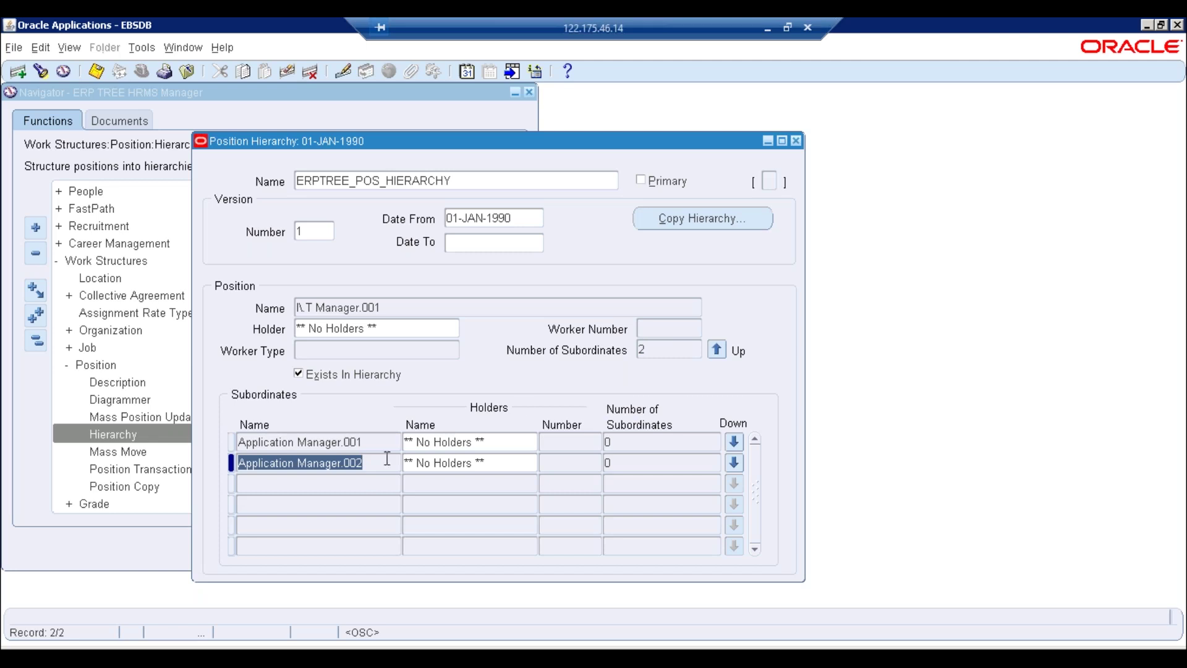
{"action": "left_click", "coordinate": [684, 352]}
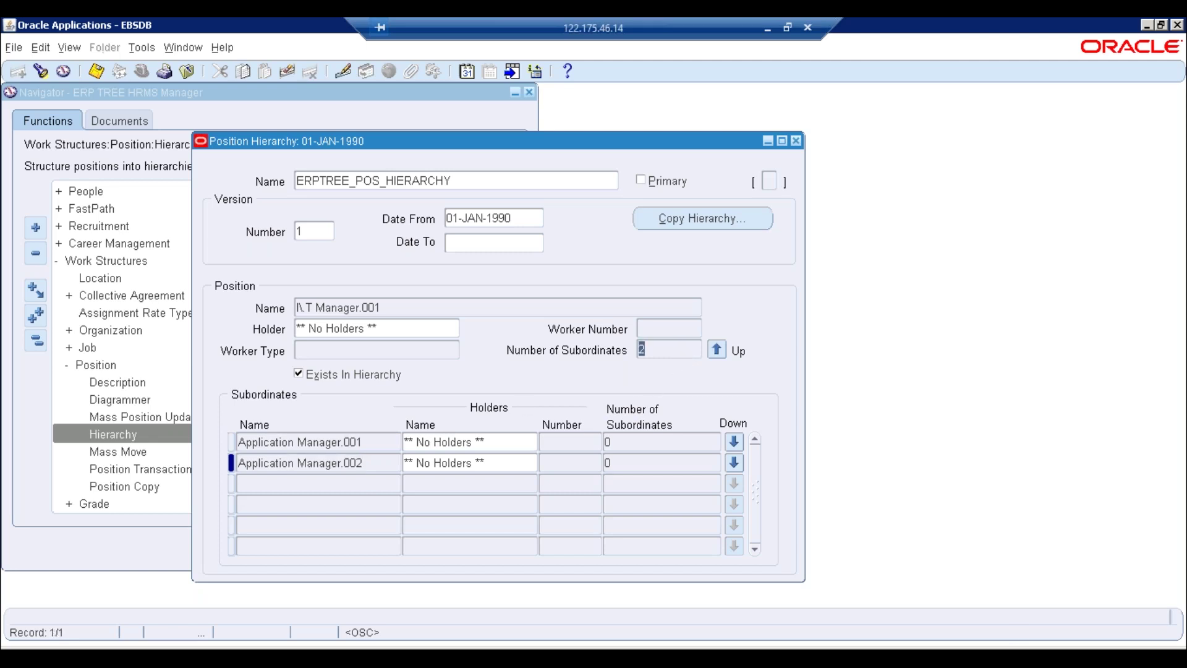
{"action": "left_click", "coordinate": [390, 303]}
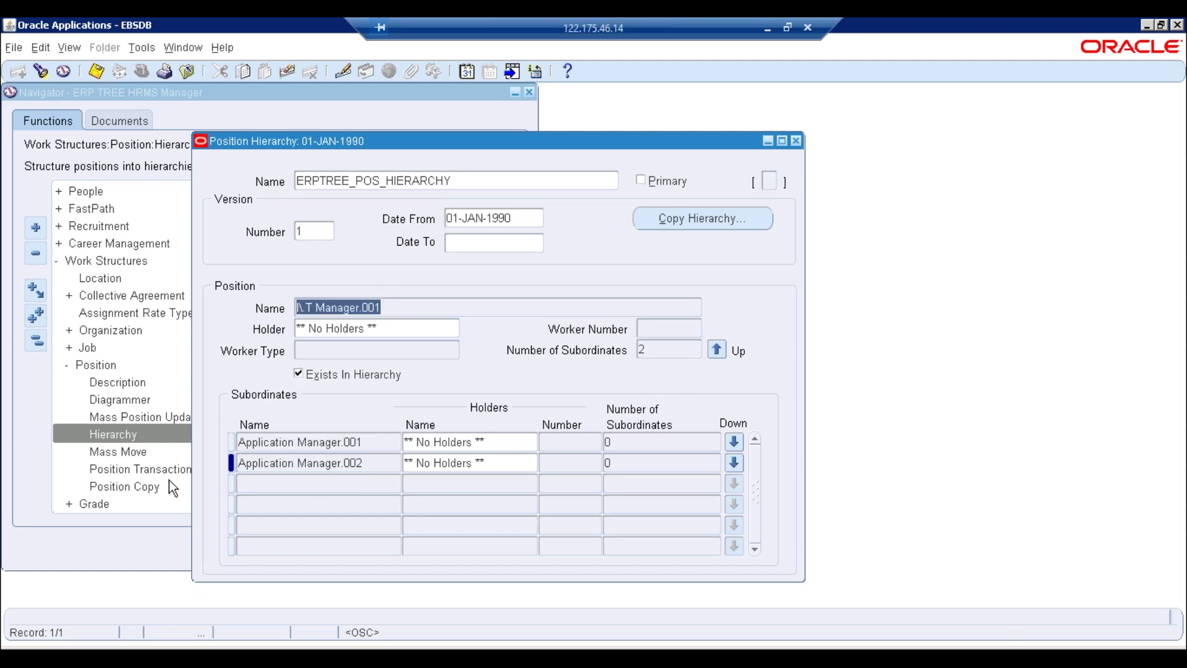
{"action": "left_click", "coordinate": [717, 349]}
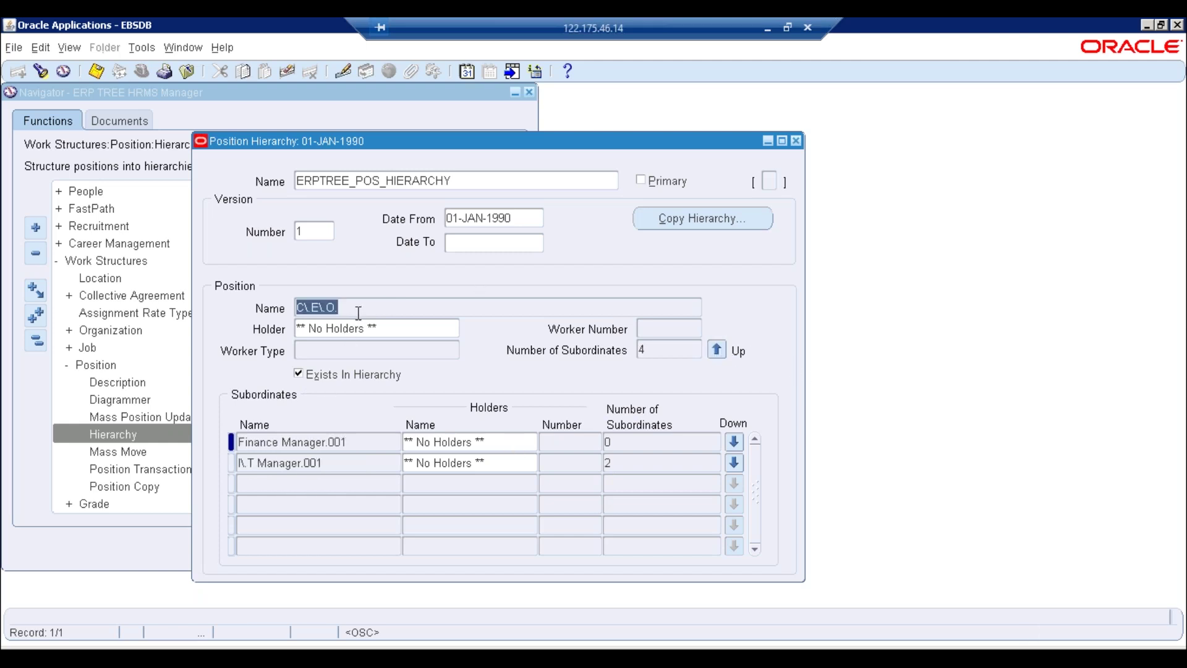
{"action": "left_click", "coordinate": [366, 463]}
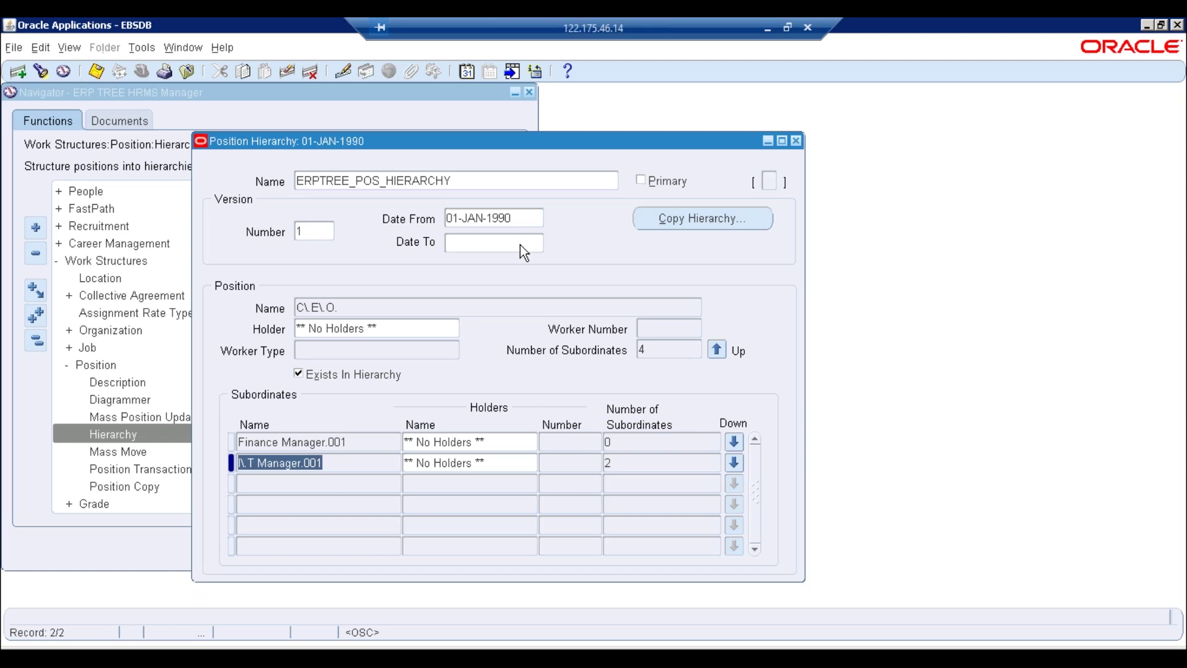
{"action": "left_click", "coordinate": [735, 465]}
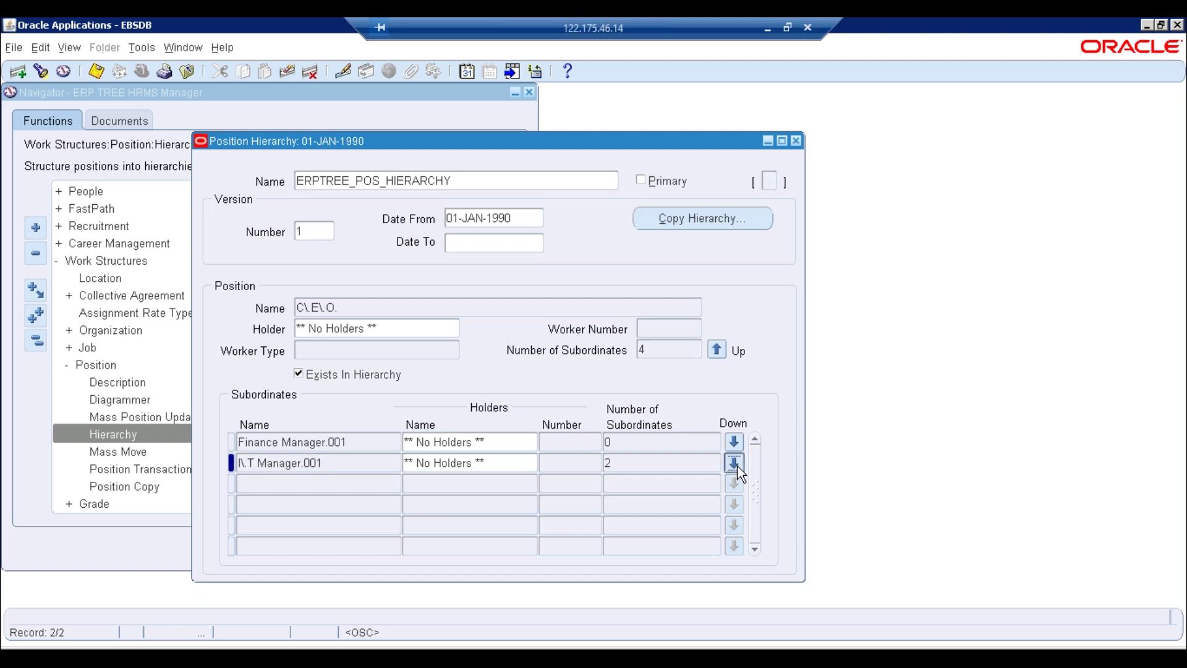
{"action": "left_click", "coordinate": [293, 645]}
Review the Notepad position list, selecting the Application Manager lines and the Purchasing officer.001 line
{"action": "left_click", "coordinate": [292, 628]}
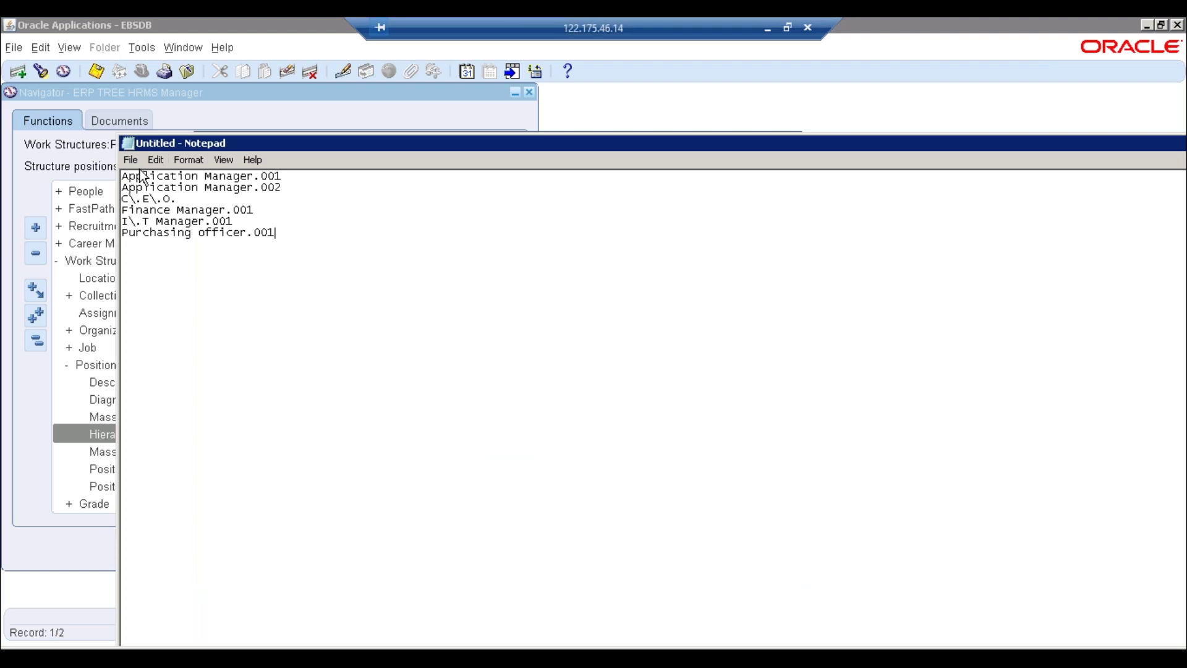
{"action": "left_click_drag", "start_coordinate": [283, 188], "coordinate": [110, 168]}
{"action": "left_click", "coordinate": [266, 209]}
{"action": "left_click", "coordinate": [287, 238]}
{"action": "left_click_drag", "start_coordinate": [287, 239], "coordinate": [100, 229]}
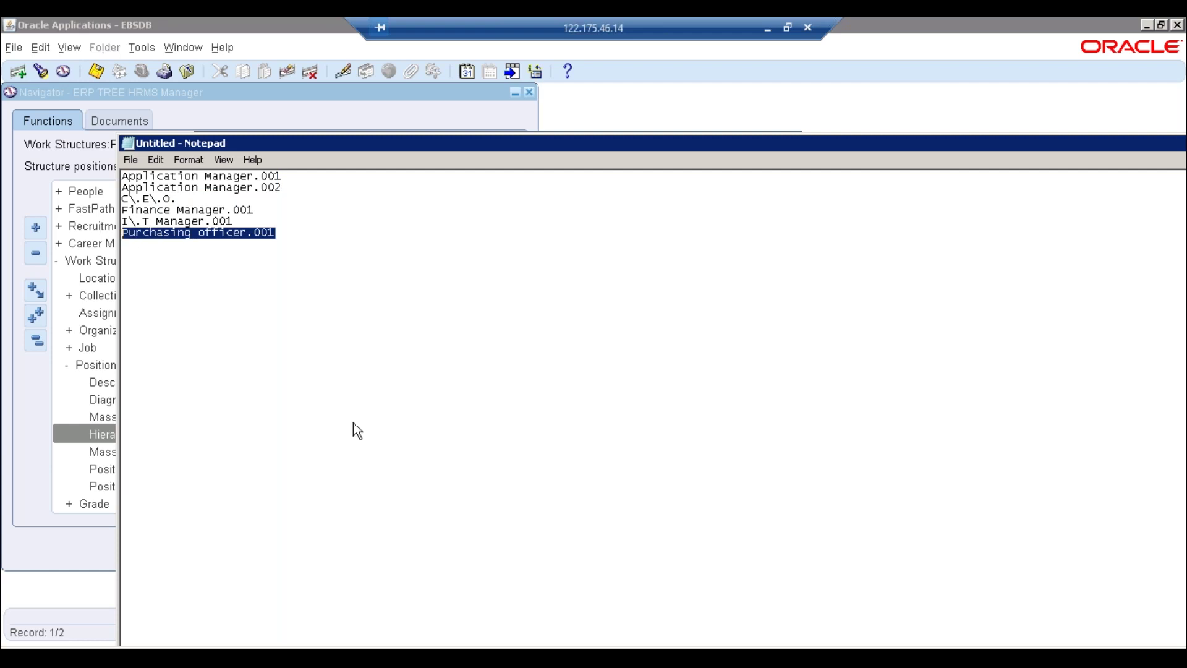
Move up the position hierarchy to C.E.O. and dismiss the top-position error
{"action": "key", "text": "alt+Tab"}
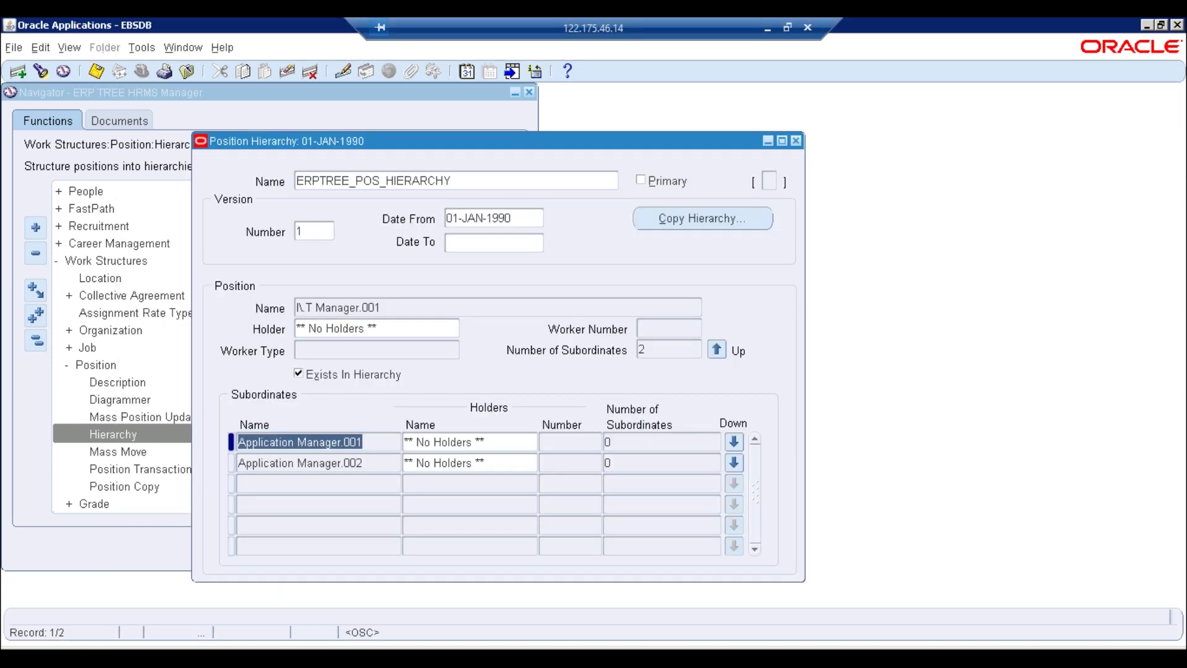
{"action": "key", "text": "shift+Page_Up"}
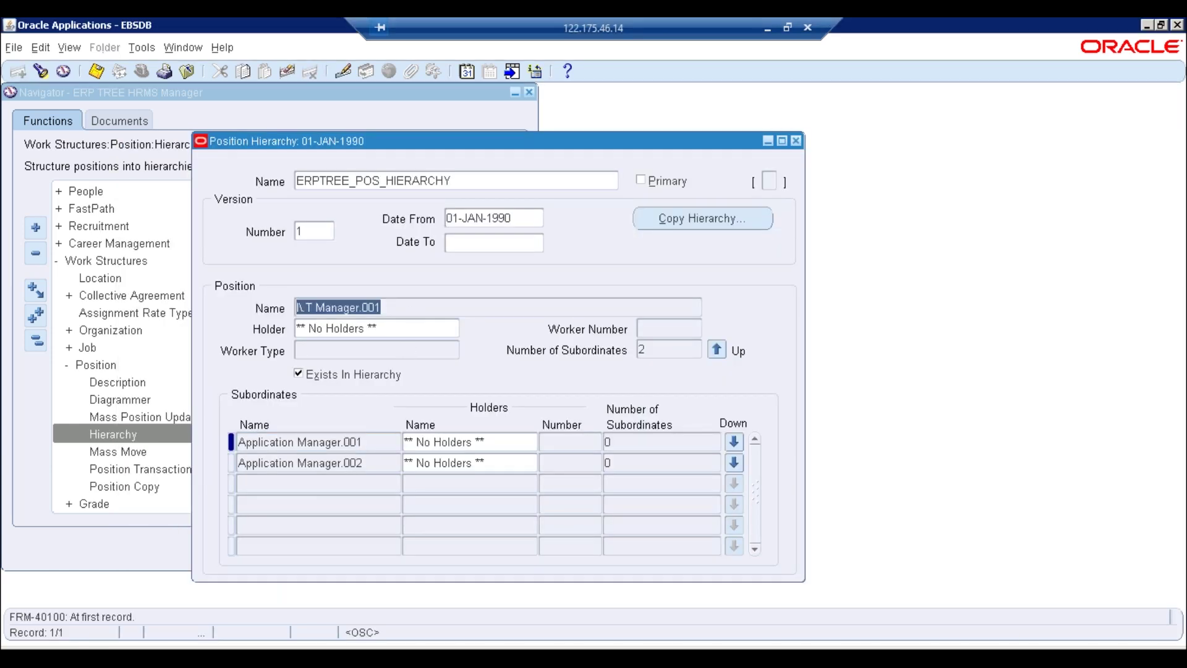
{"action": "key", "text": "Down"}
{"action": "left_click", "coordinate": [717, 350]}
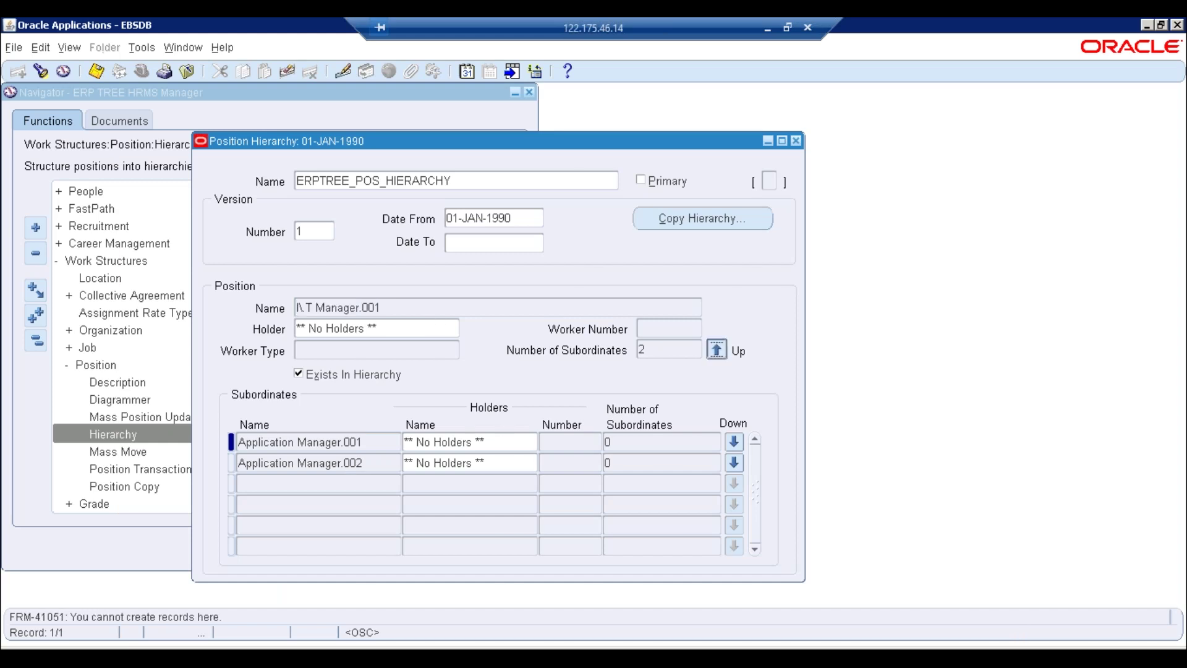
{"action": "left_click", "coordinate": [719, 347]}
{"action": "left_click", "coordinate": [736, 384]}
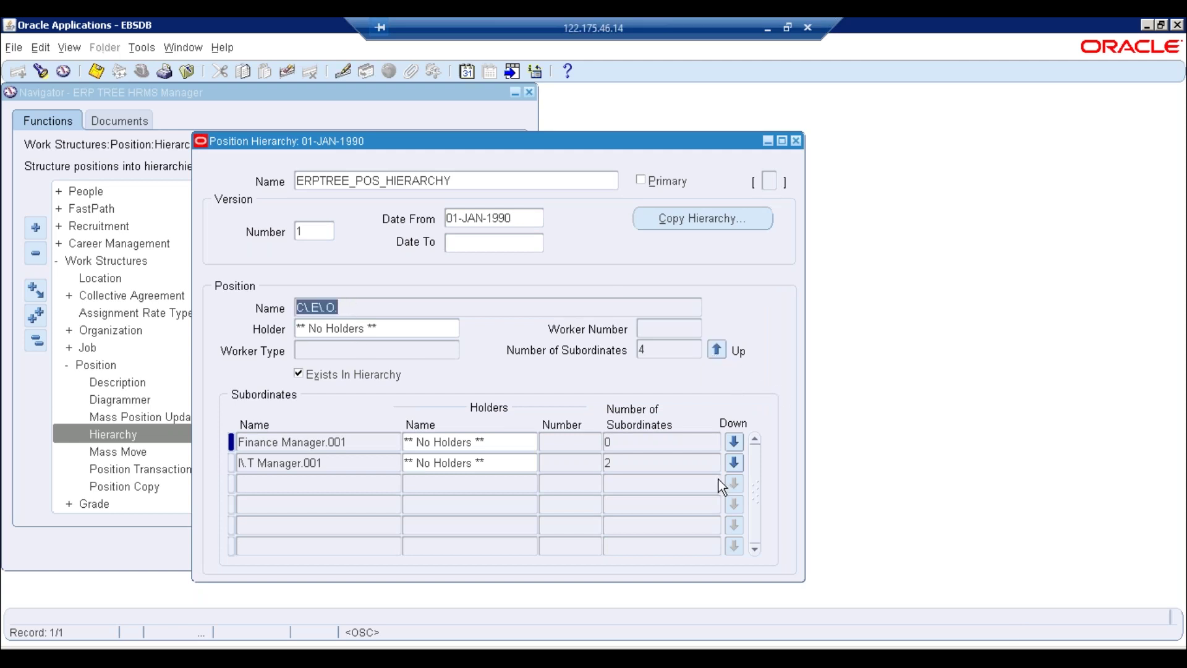
Drill down into Finance Manager.001, which has no subordinates yet
{"action": "left_click", "coordinate": [363, 446]}
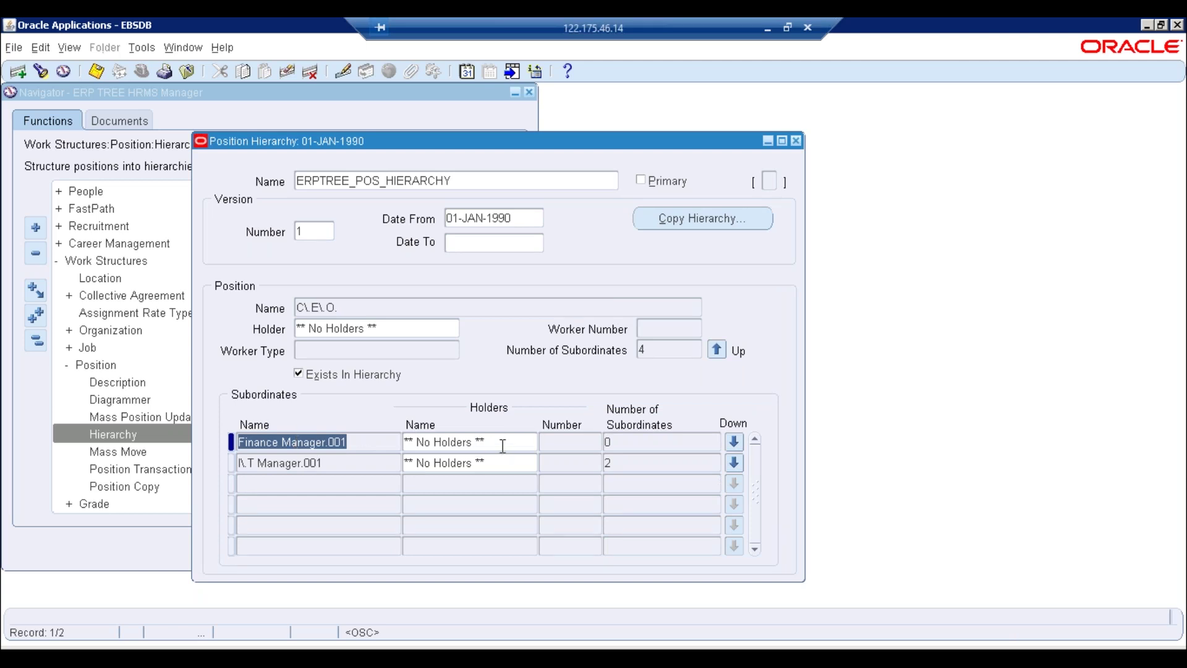
{"action": "left_click", "coordinate": [734, 441]}
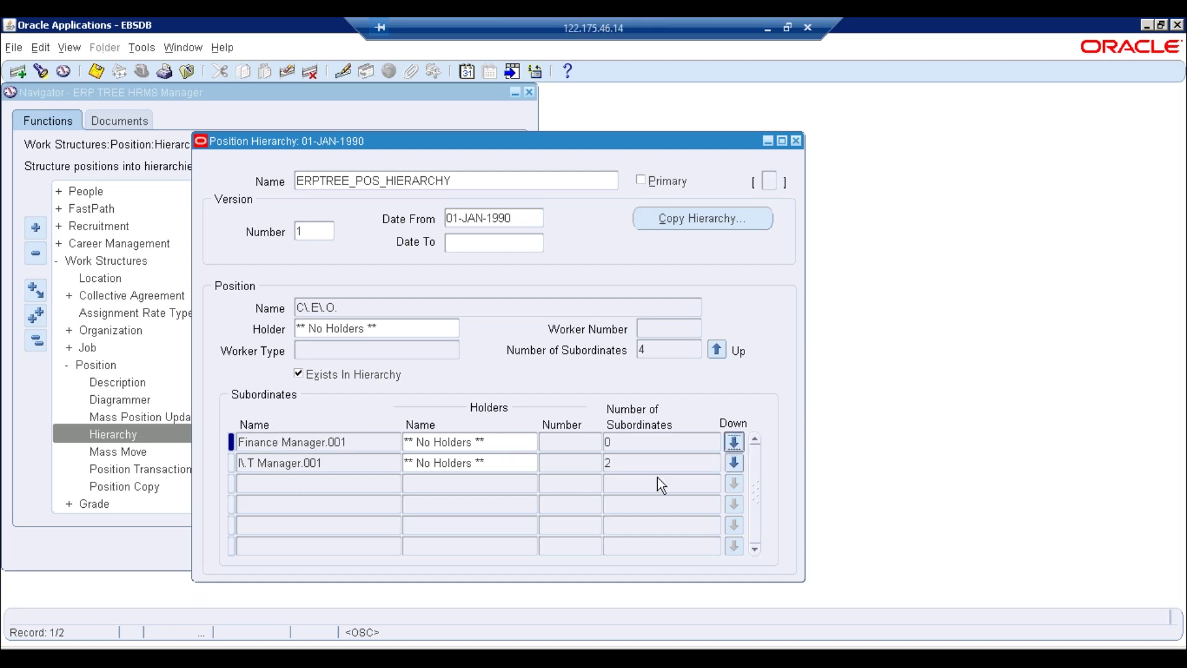
{"action": "left_click", "coordinate": [357, 440]}
{"action": "left_click", "coordinate": [360, 303]}
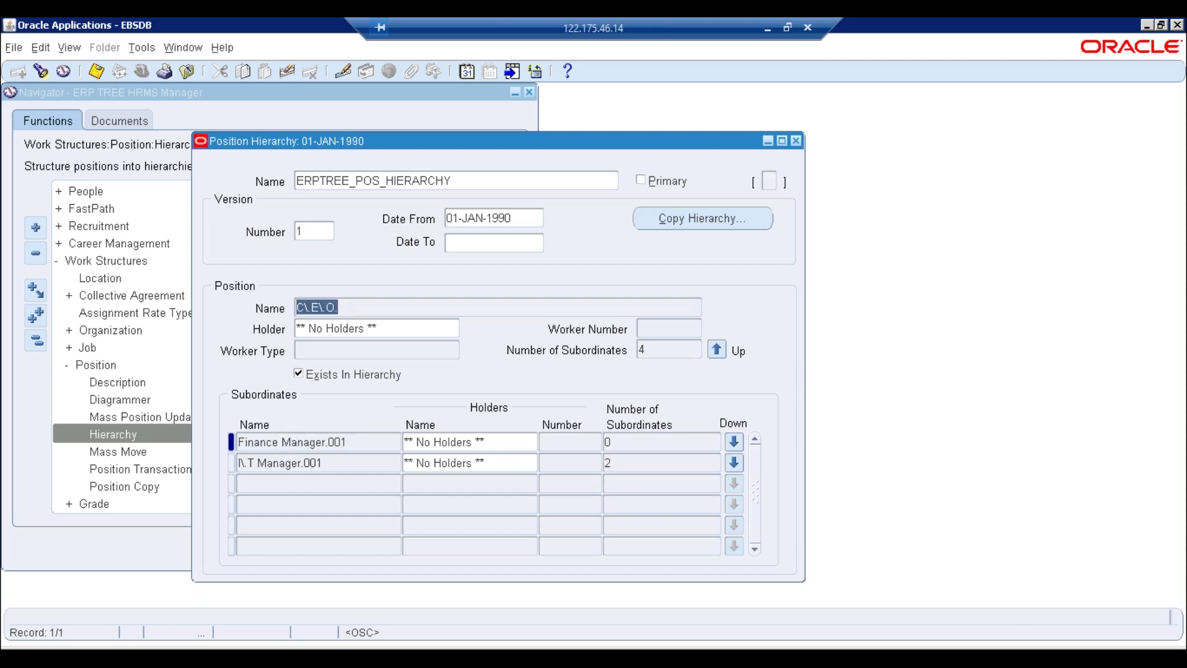
{"action": "left_click", "coordinate": [350, 441]}
{"action": "left_click", "coordinate": [734, 442]}
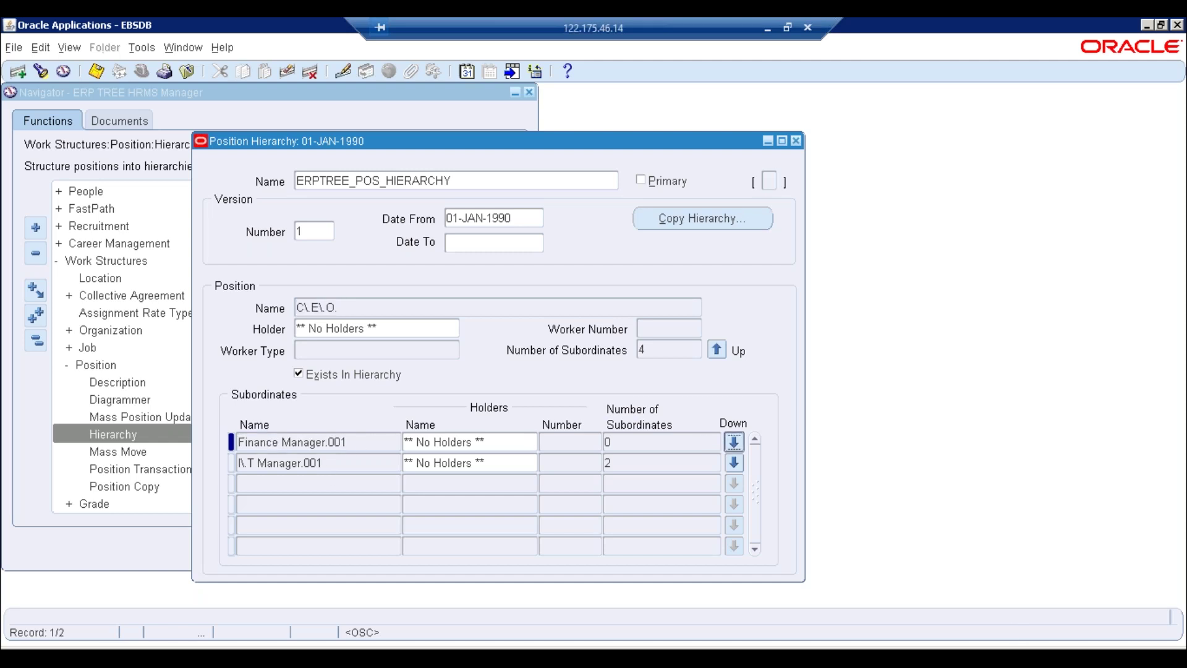
Add Purchasing officer.001 under Finance Manager.001, save, and return to the C.E.O. level
{"action": "left_click", "coordinate": [395, 443]}
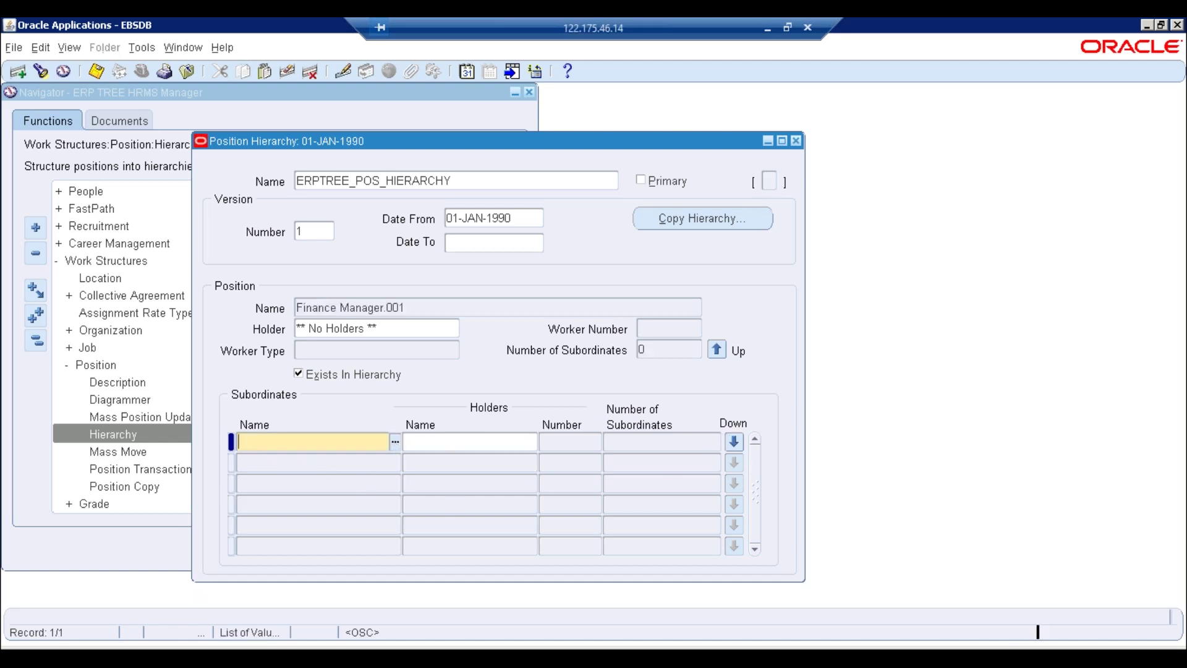
{"action": "type", "text": "%"}
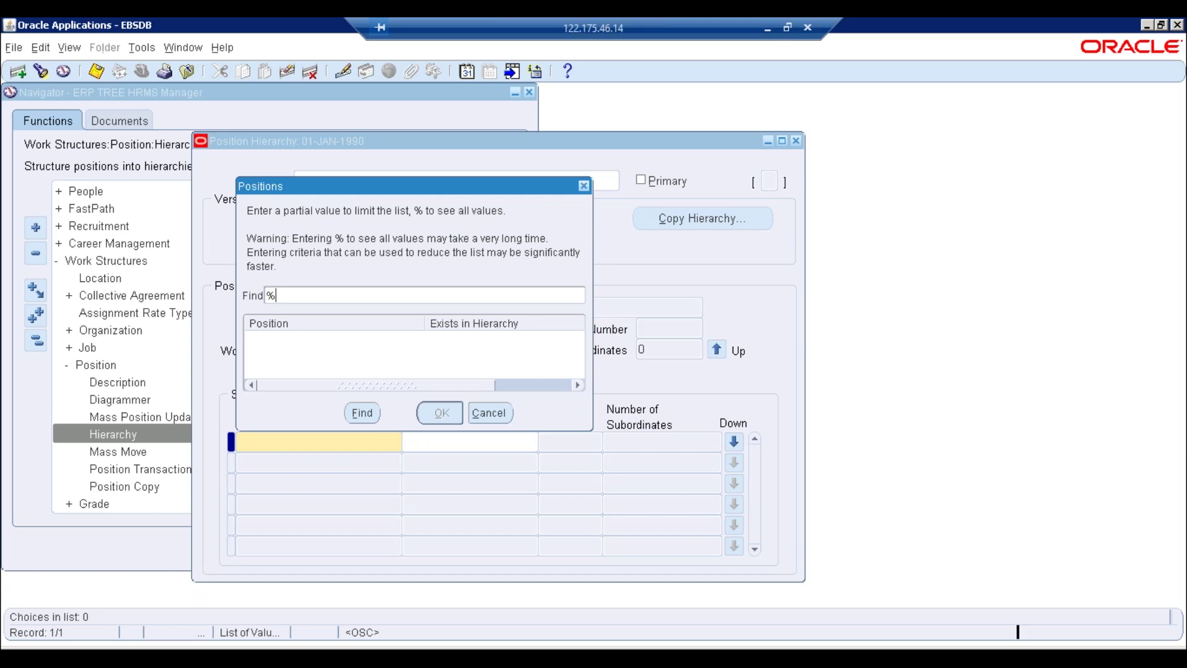
{"action": "key", "text": "Return"}
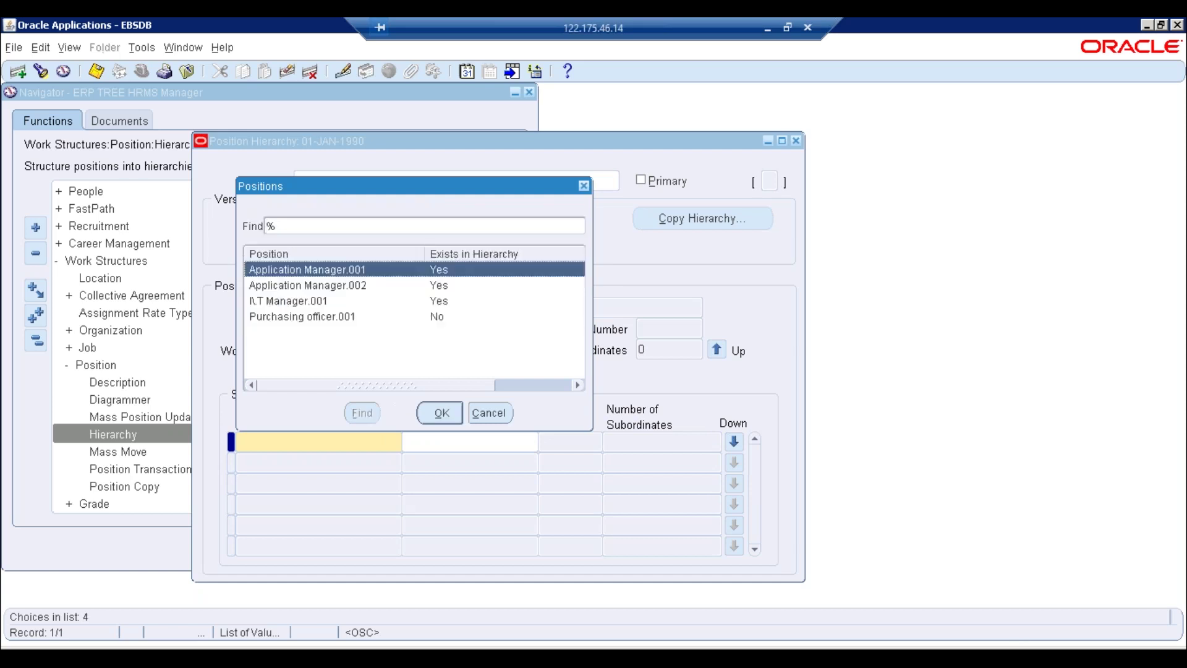
{"action": "key", "text": "Down"}
{"action": "key", "text": "Down"}
{"action": "key", "text": "Down"}
{"action": "key", "text": "Return"}
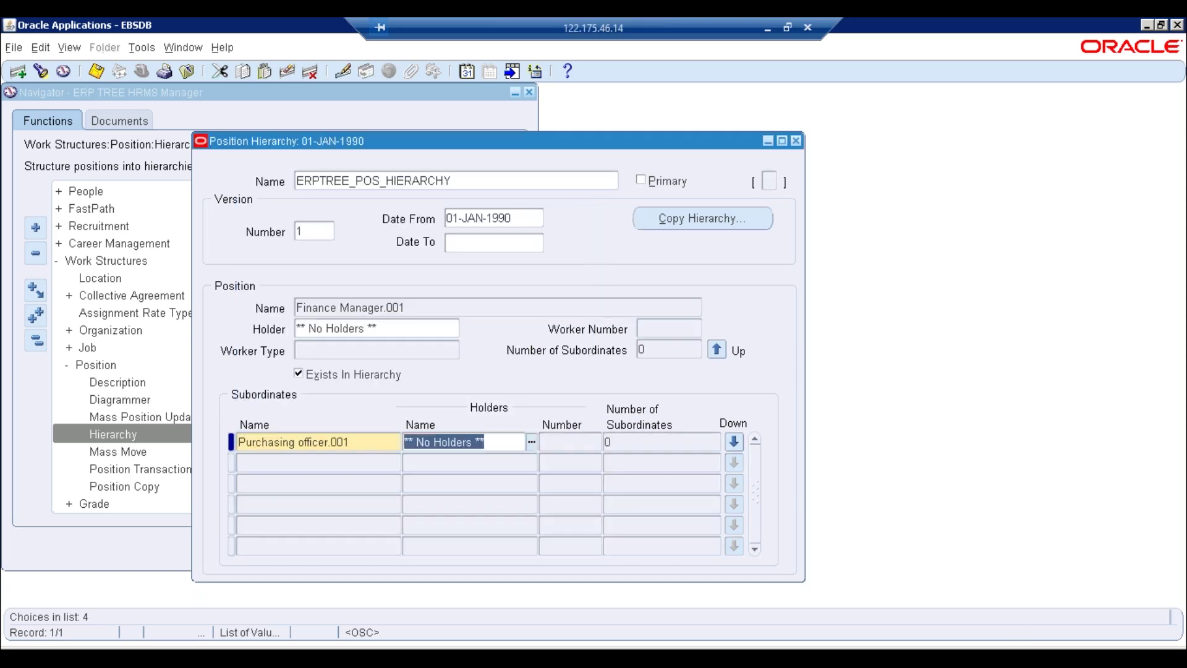
{"action": "key", "text": "ctrl+s"}
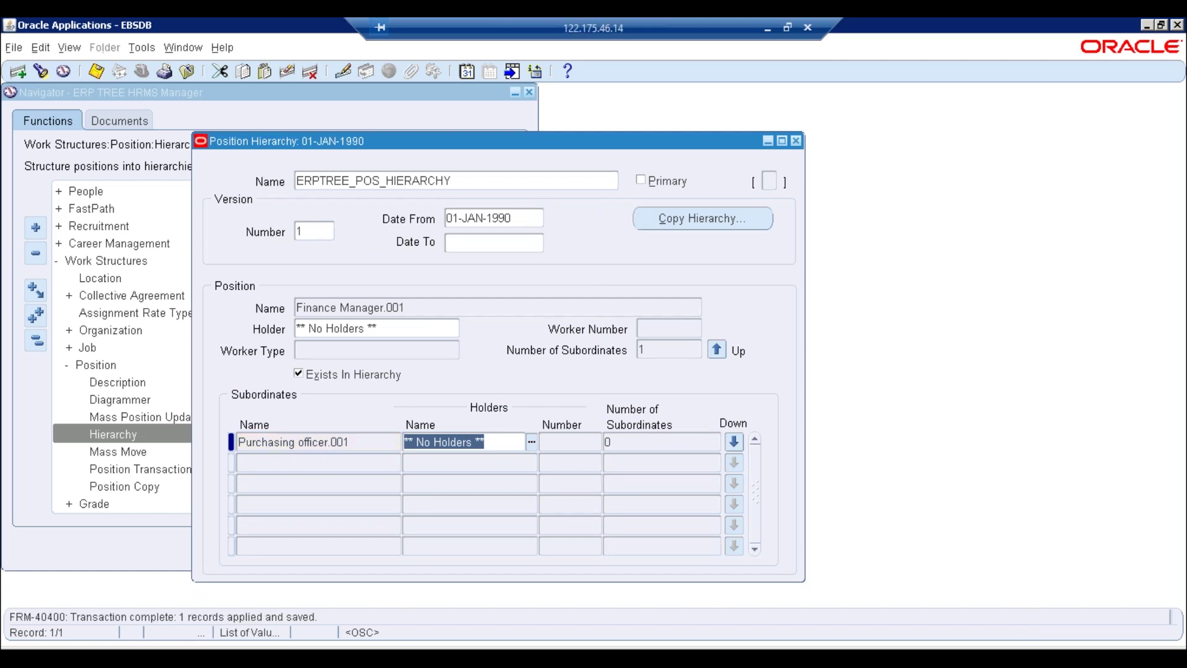
{"action": "left_click", "coordinate": [643, 349]}
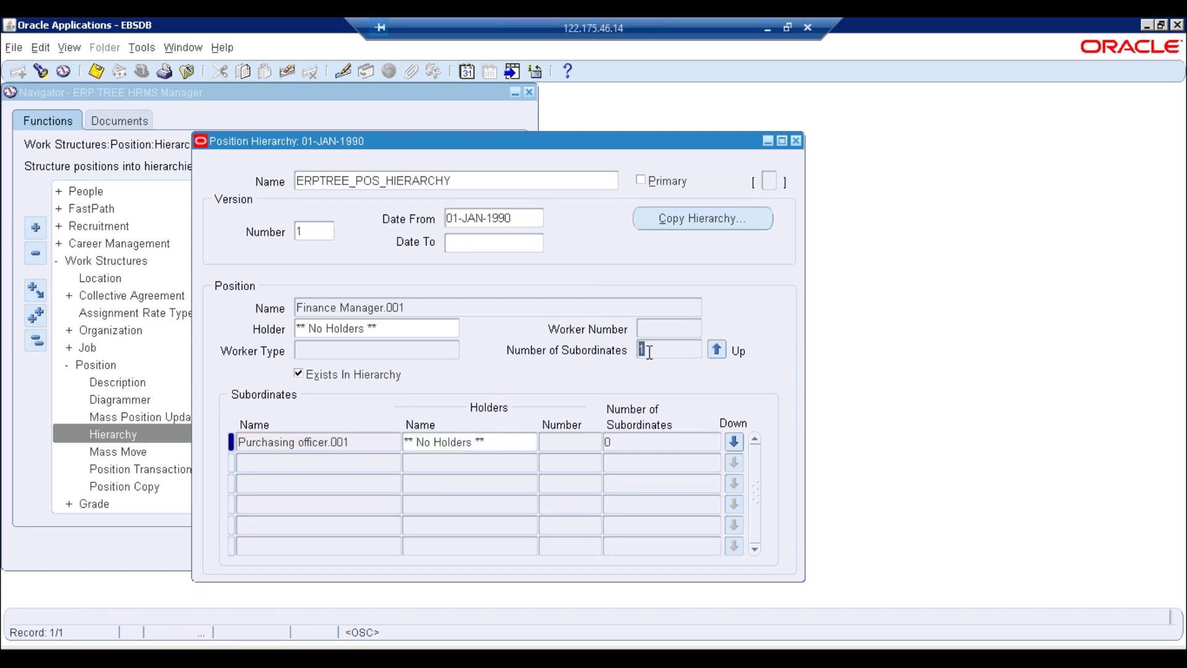
{"action": "left_click", "coordinate": [717, 350]}
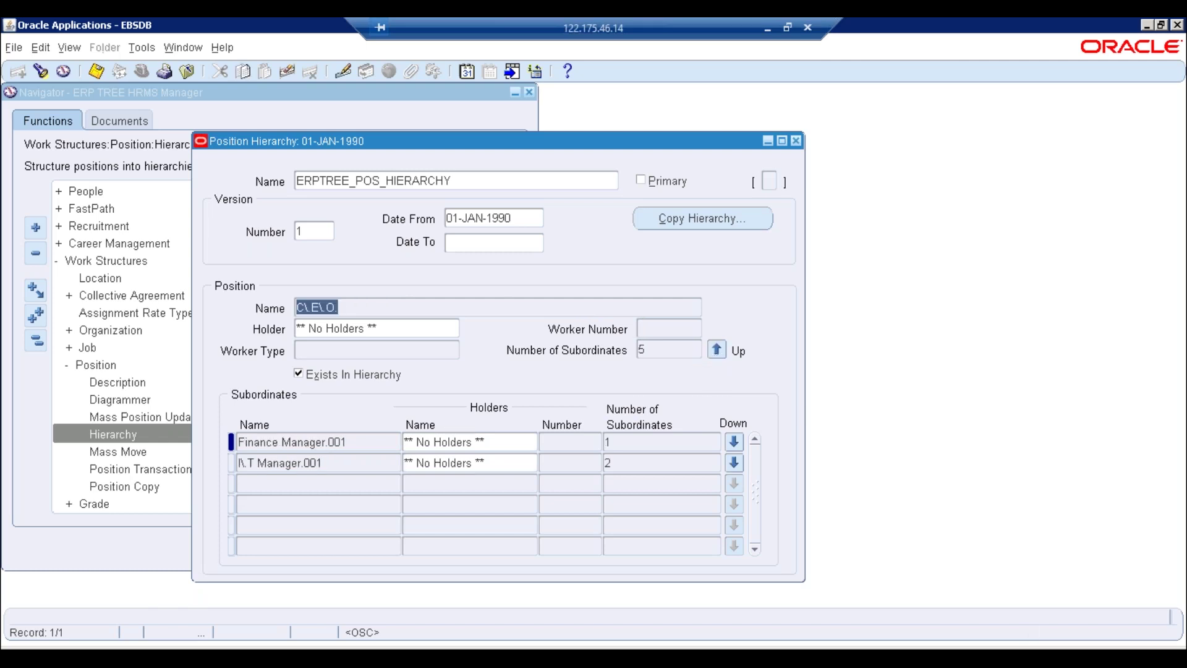
{"action": "left_click", "coordinate": [657, 356]}
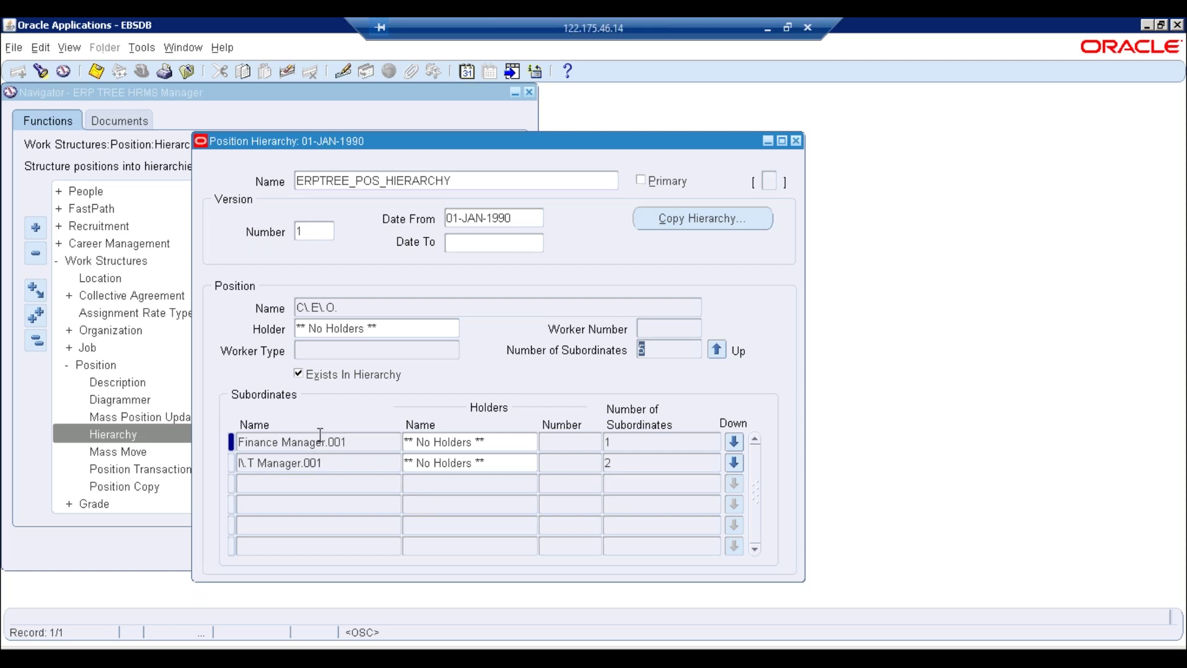
{"action": "left_click", "coordinate": [322, 463]}
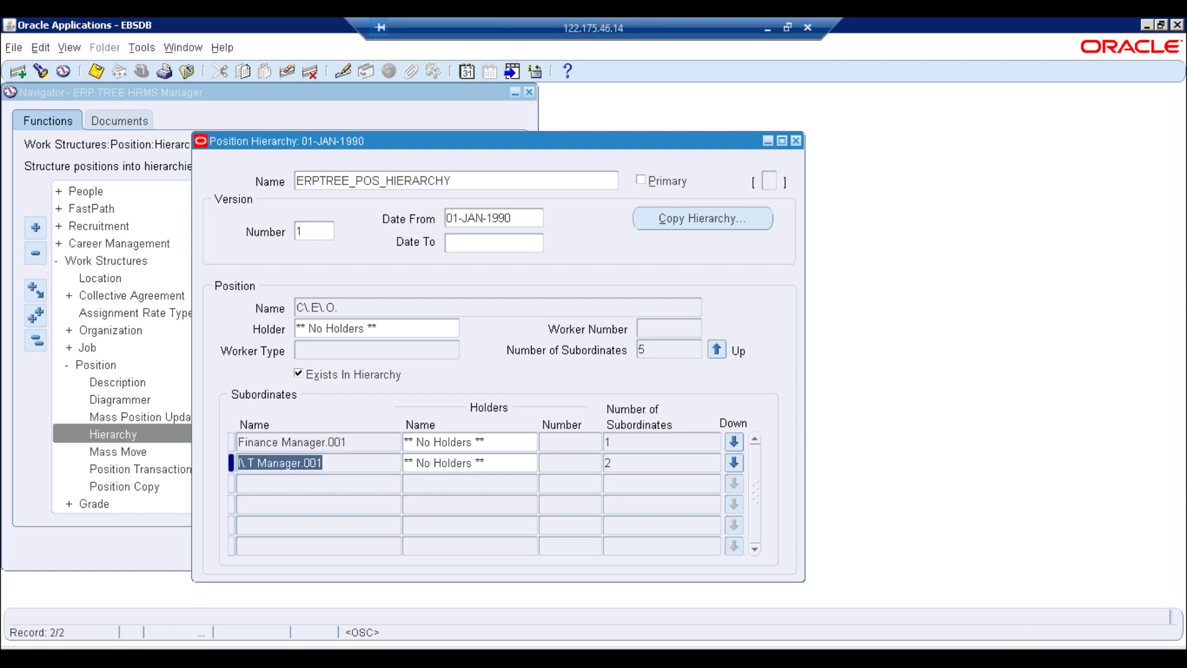
{"action": "left_click", "coordinate": [345, 441]}
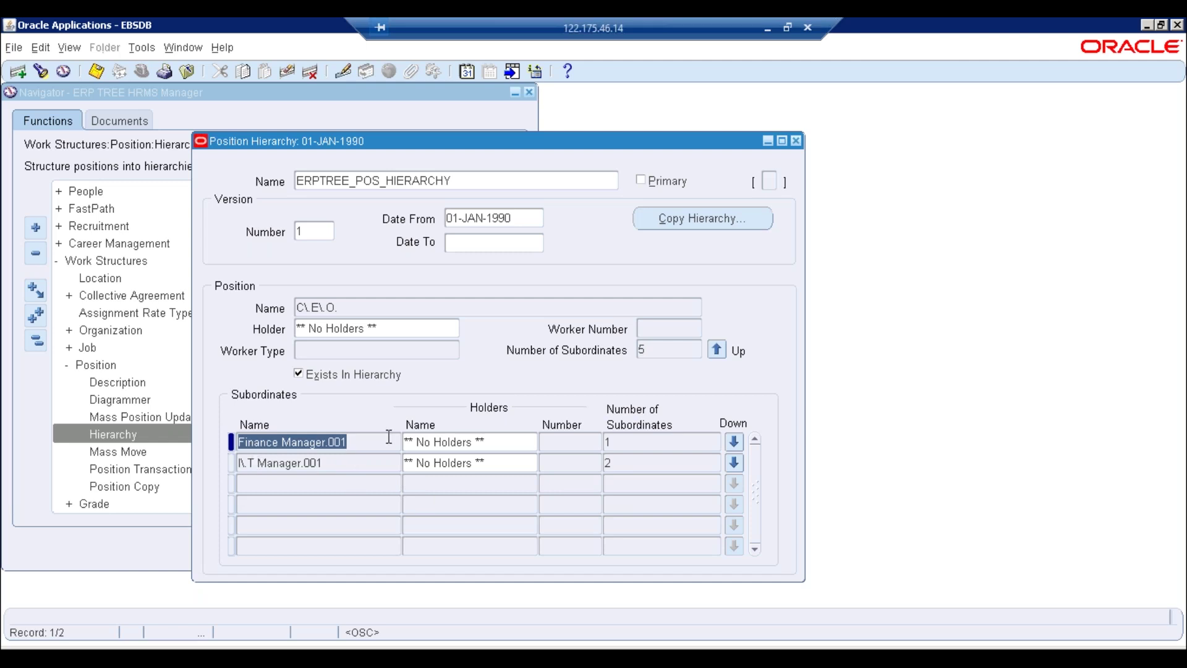
{"action": "left_click", "coordinate": [360, 465]}
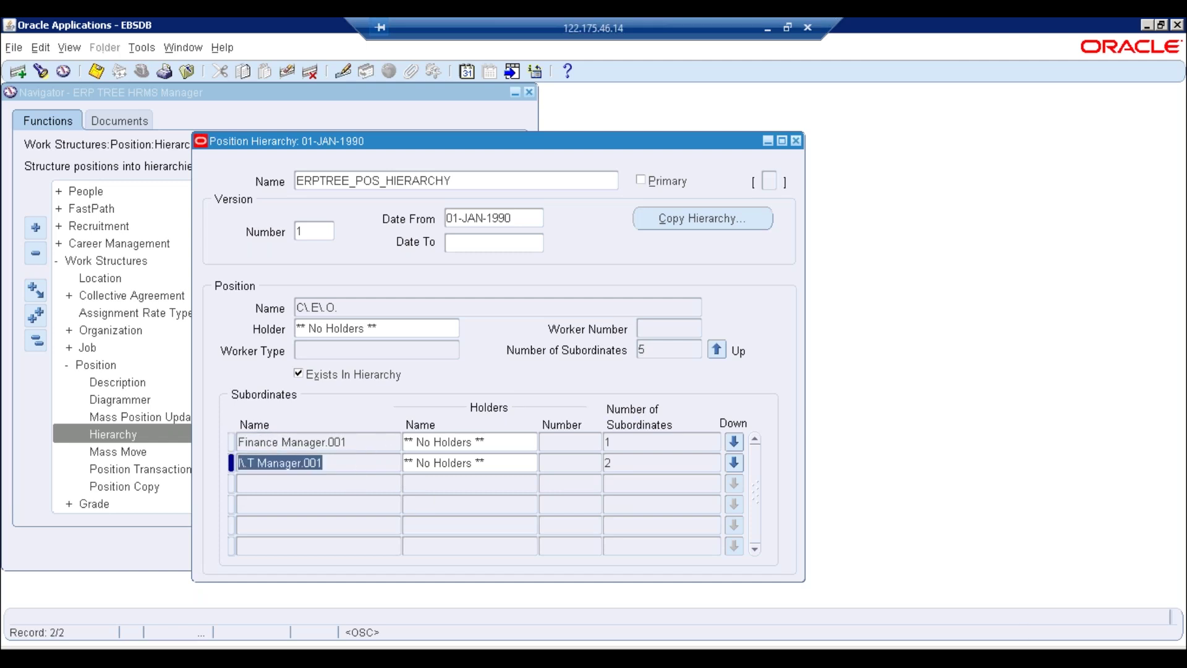
{"action": "left_click", "coordinate": [623, 467]}
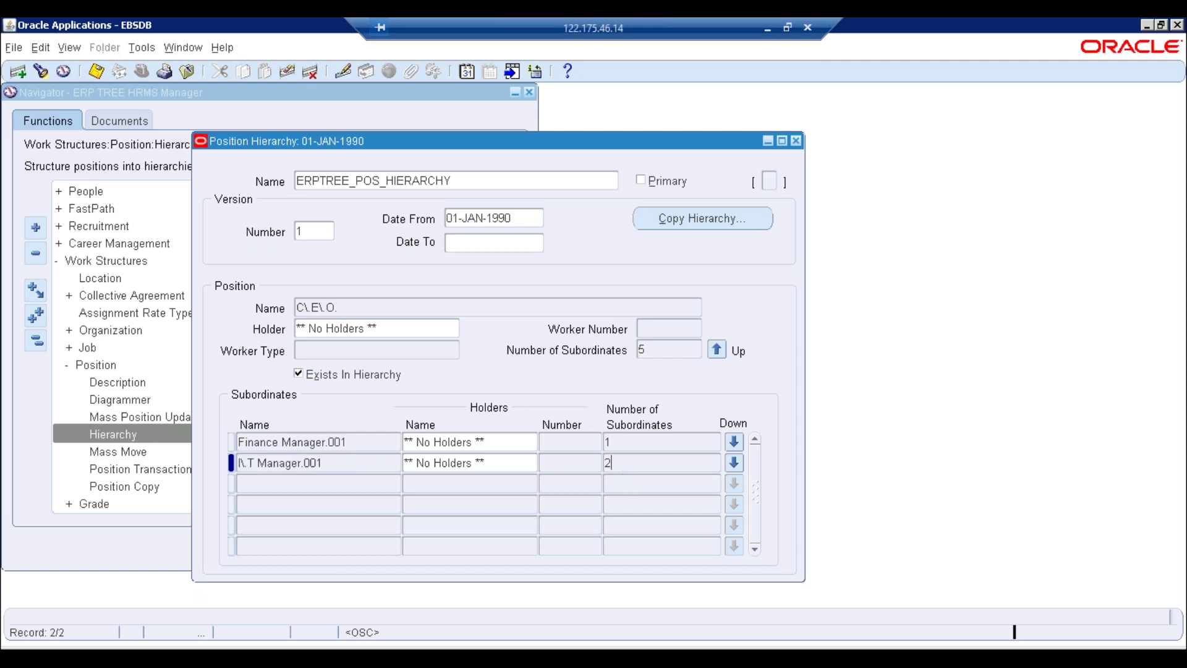
{"action": "left_click", "coordinate": [623, 441]}
{"action": "left_click", "coordinate": [298, 440]}
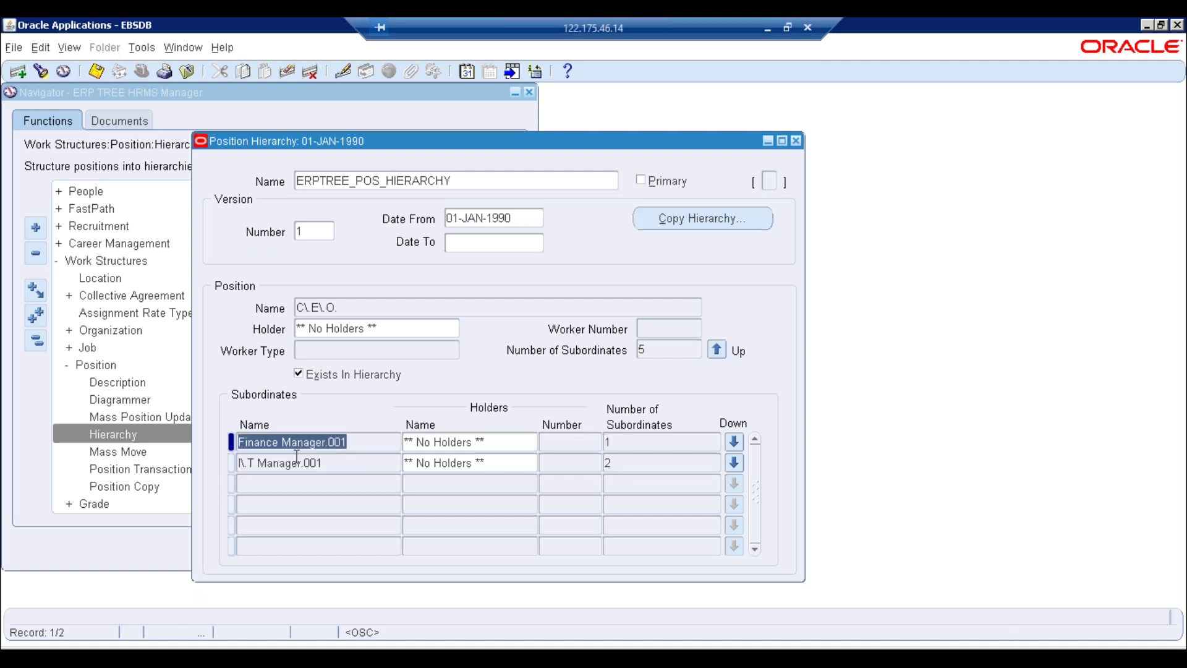
{"action": "left_click_drag", "start_coordinate": [239, 463], "coordinate": [291, 463]}
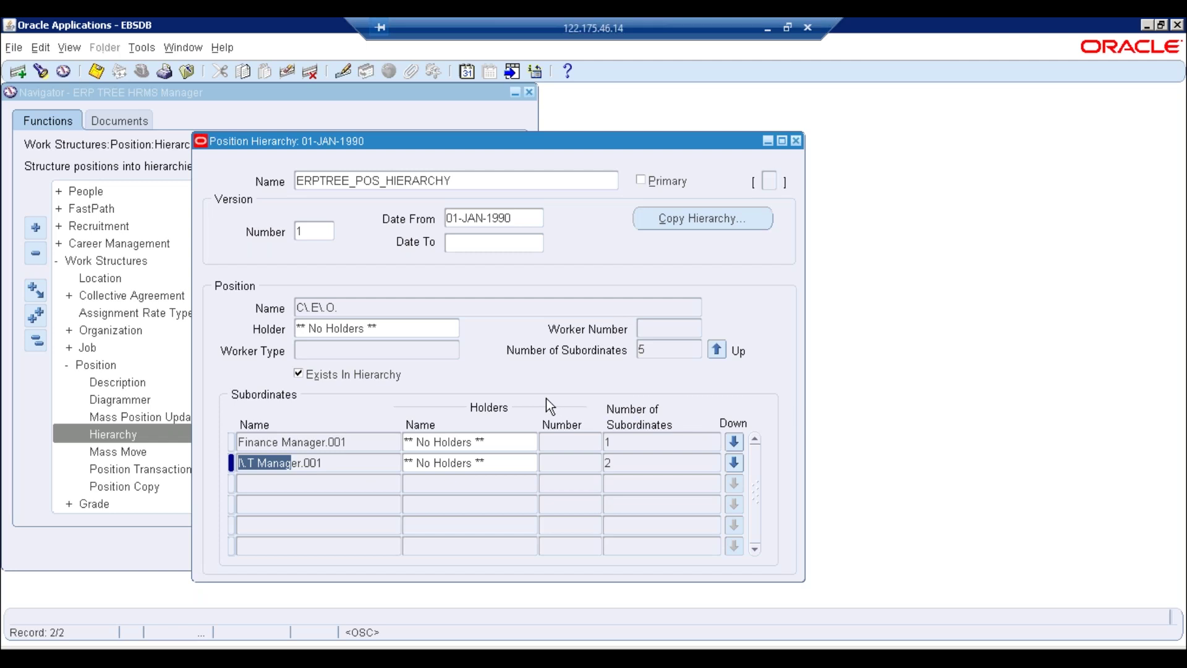
{"action": "left_click", "coordinate": [374, 328]}
{"action": "left_click", "coordinate": [372, 310]}
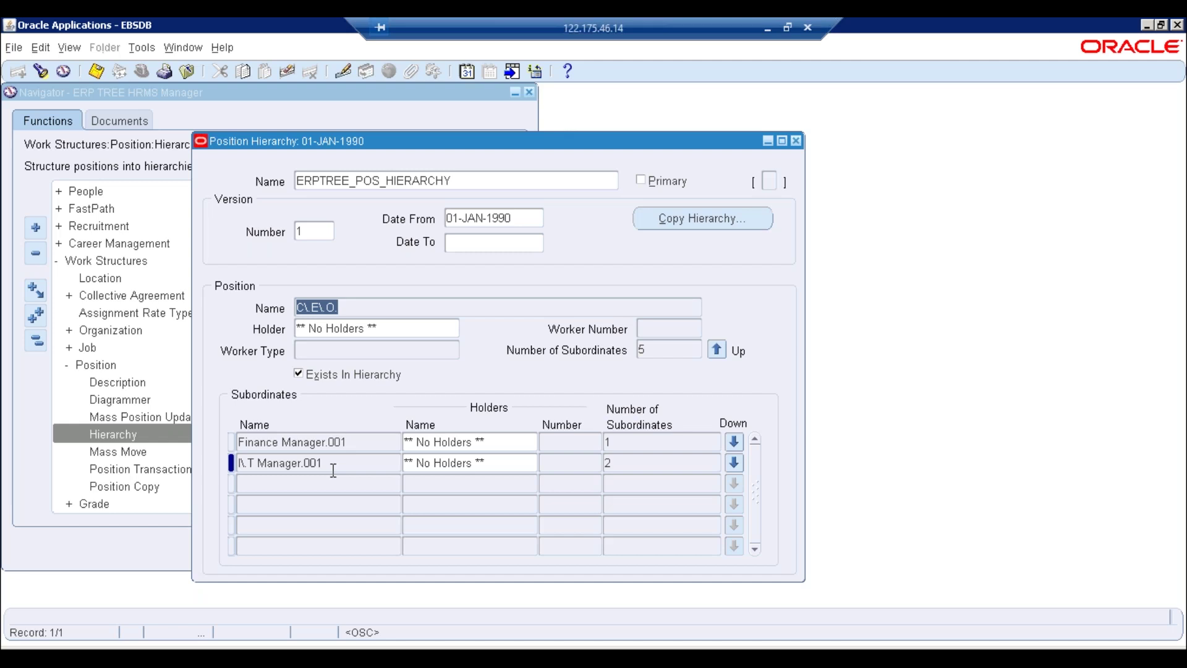
{"action": "left_click", "coordinate": [333, 465]}
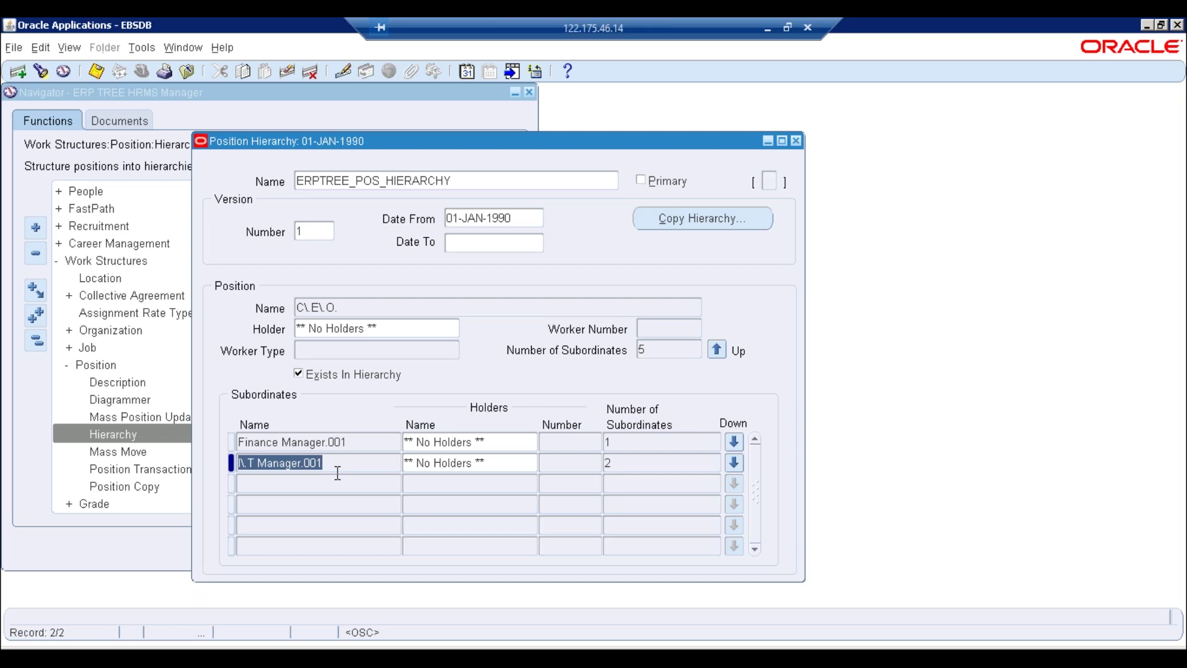
Close Position Hierarchy, open Position Description, and start a new position named I.T.Manager.002
{"action": "left_click", "coordinate": [130, 383]}
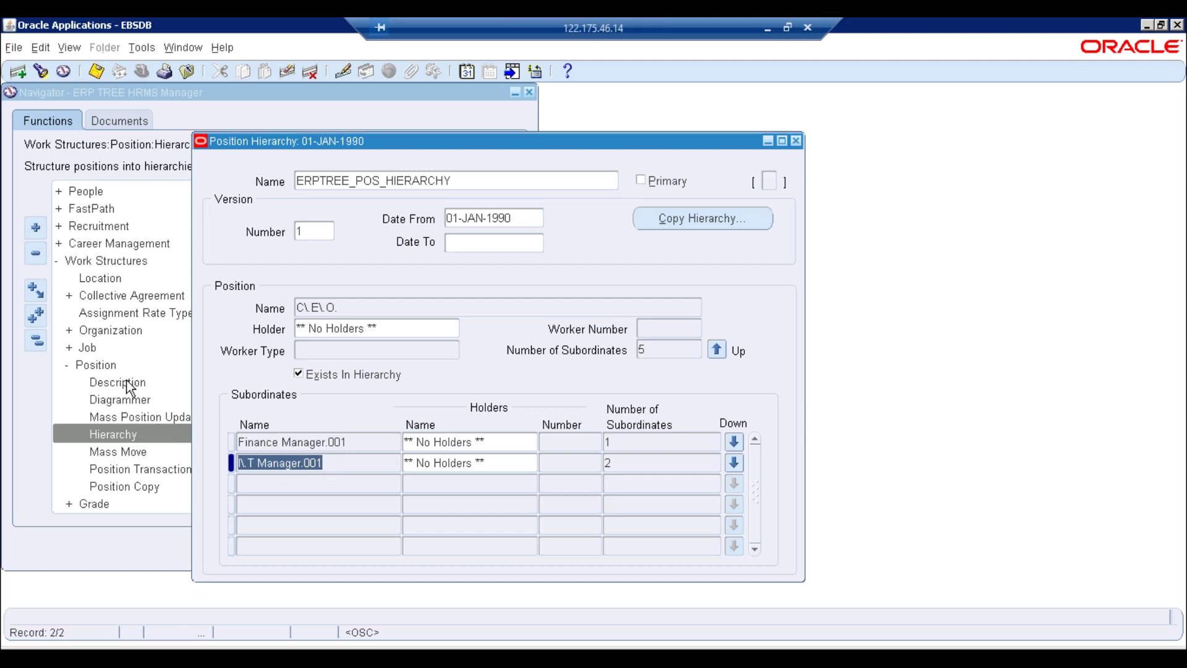
{"action": "left_click", "coordinate": [796, 141]}
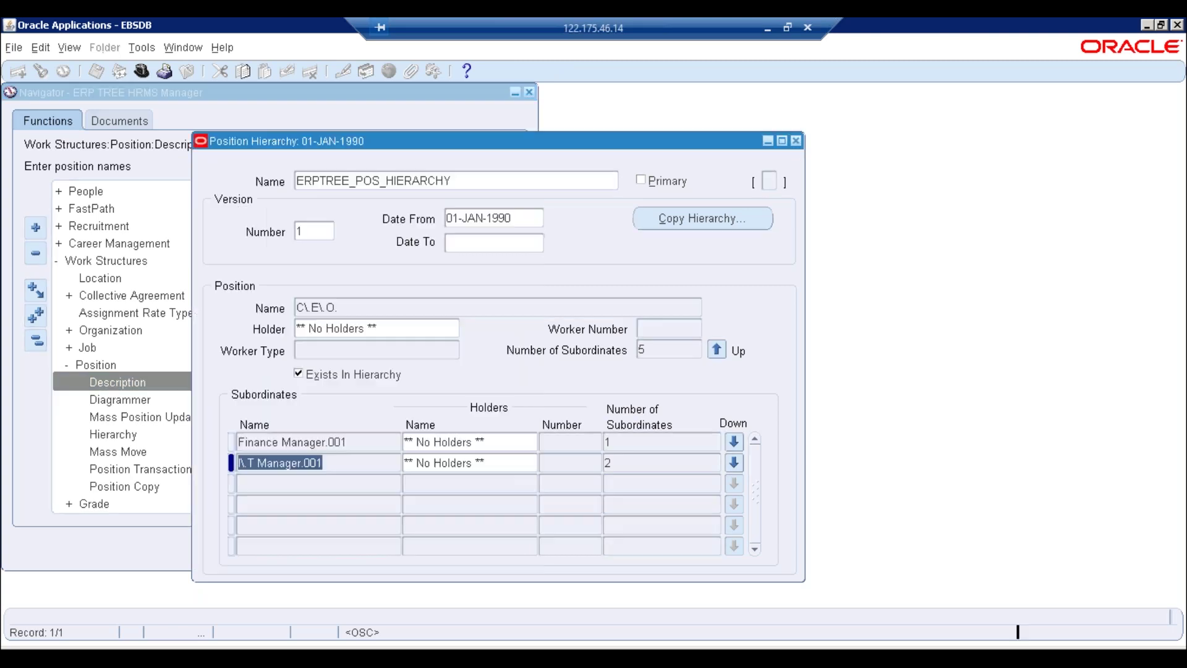
{"action": "double_click", "coordinate": [121, 383]}
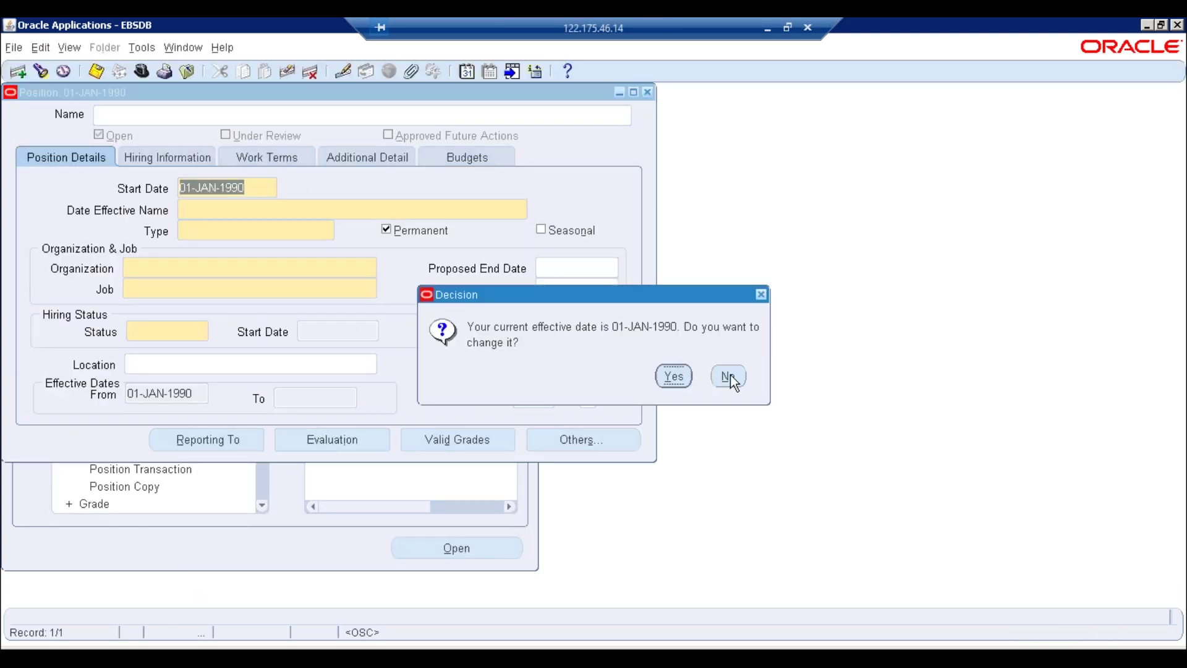
{"action": "left_click", "coordinate": [729, 376]}
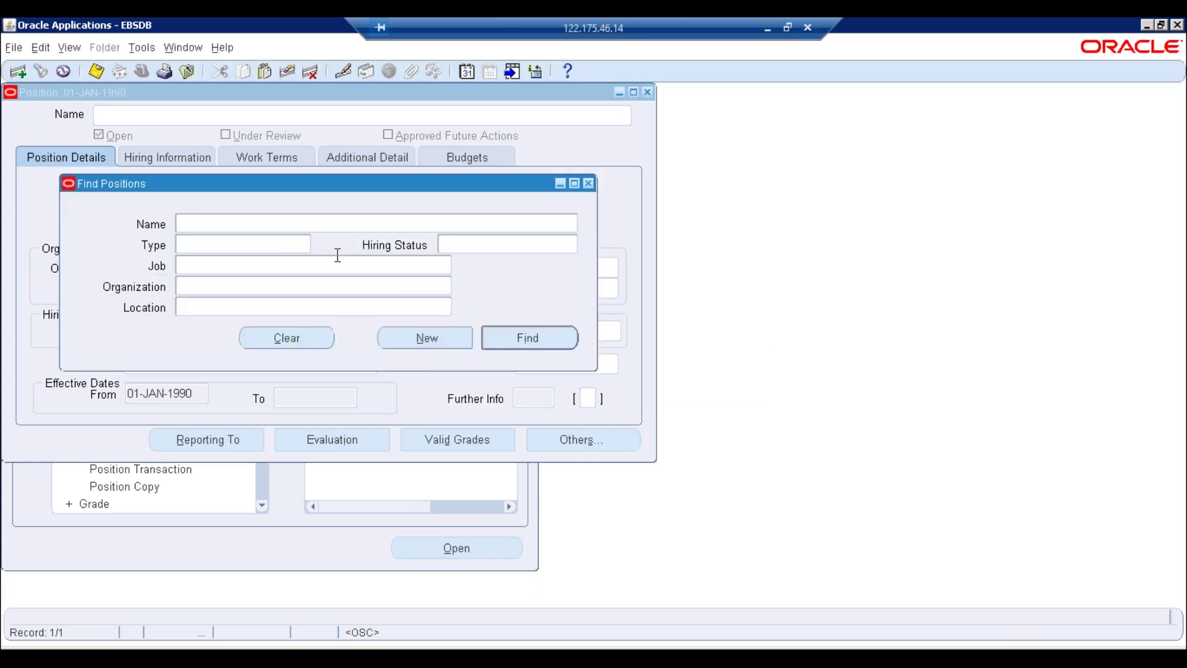
{"action": "left_click", "coordinate": [425, 338]}
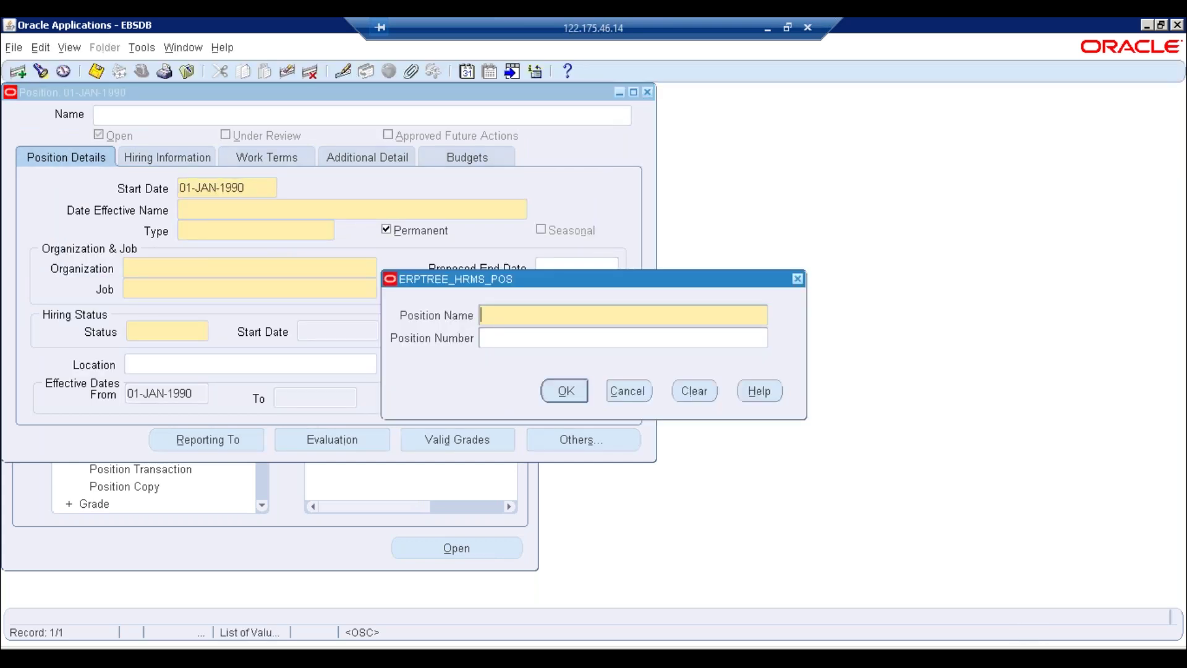
{"action": "type", "text": "I.T.Manager"}
{"action": "key", "text": "Tab"}
{"action": "type", "text": "002"}
{"action": "key", "text": "Return"}
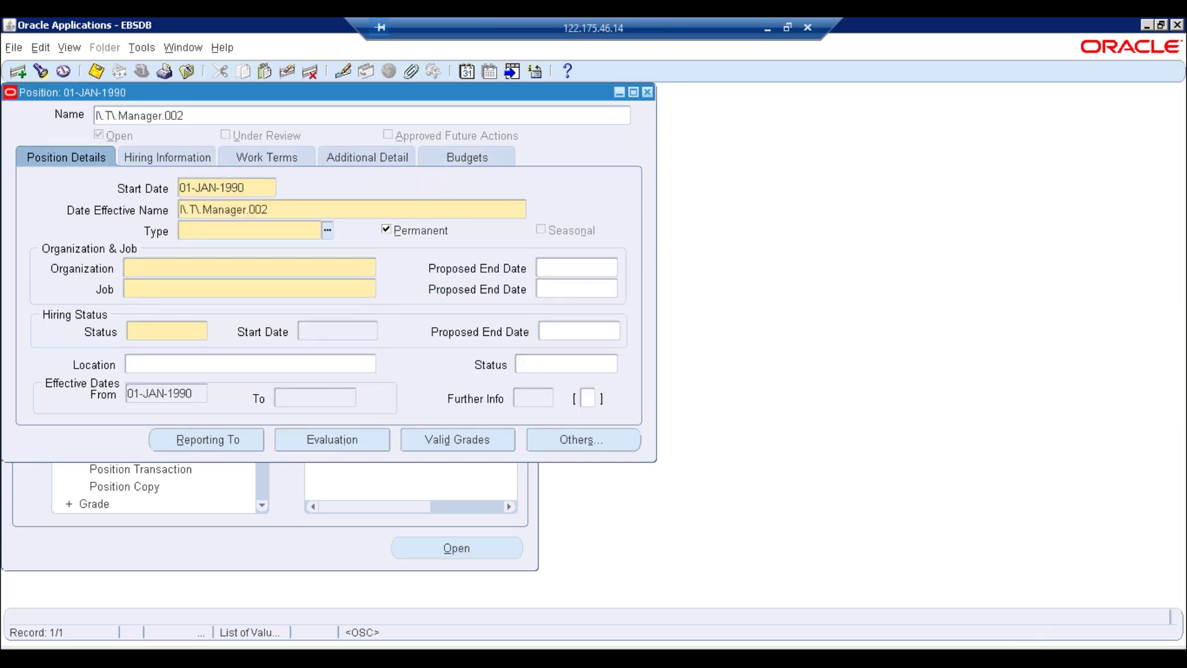
Set type Pooled, organization I.T. Department, job Manager, hiring status Active, and save
{"action": "type", "text": "P"}
{"action": "key", "text": "Tab"}
{"action": "left_click", "coordinate": [154, 267]}
{"action": "type", "text": "i"}
{"action": "key", "text": "Tab"}
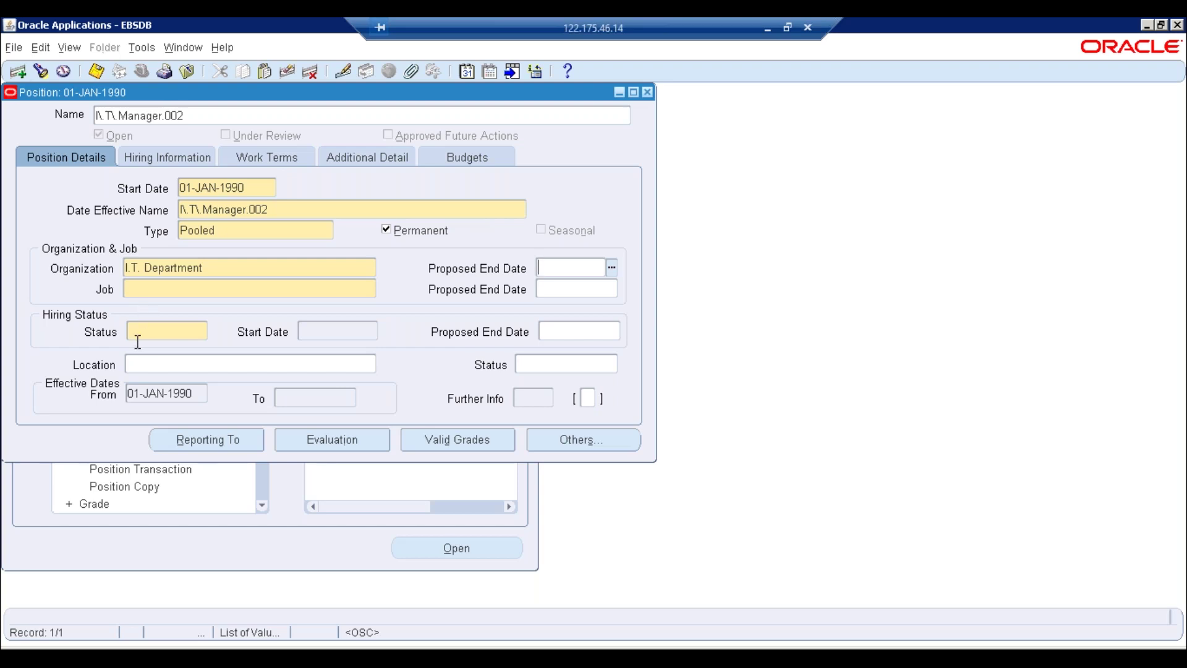
{"action": "left_click", "coordinate": [137, 291]}
{"action": "type", "text": "mana"}
{"action": "key", "text": "Tab"}
{"action": "left_click", "coordinate": [164, 325]}
{"action": "type", "text": "a"}
{"action": "key", "text": "Tab"}
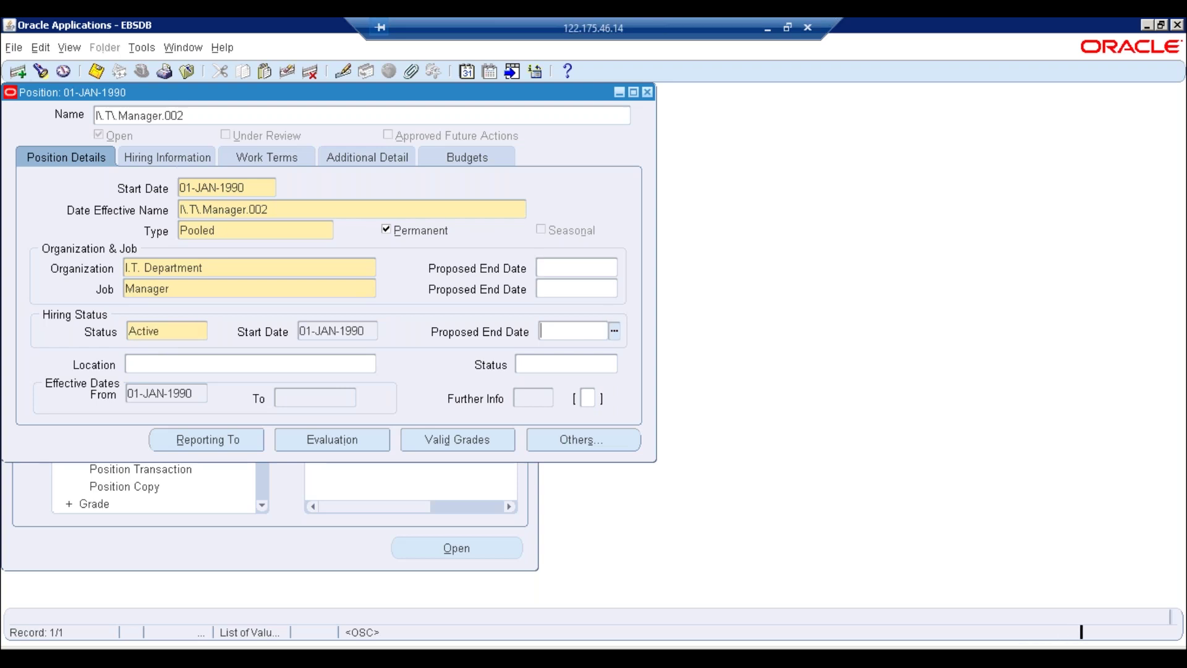
{"action": "key", "text": "ctrl+s"}
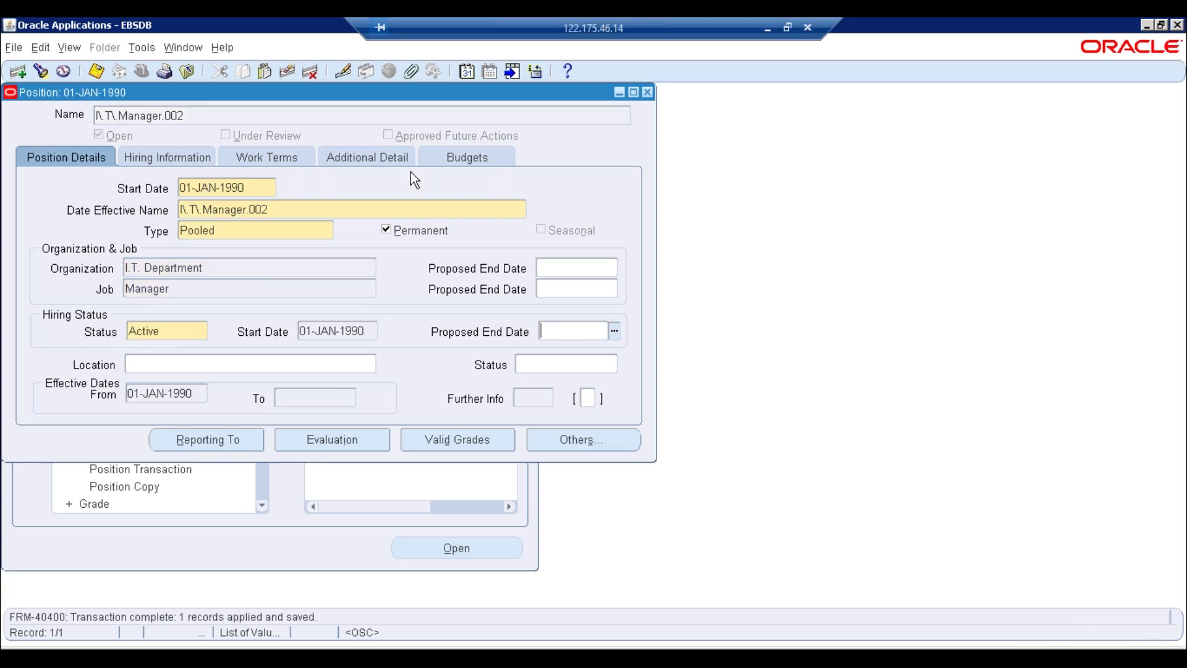
{"action": "left_click", "coordinate": [211, 163]}
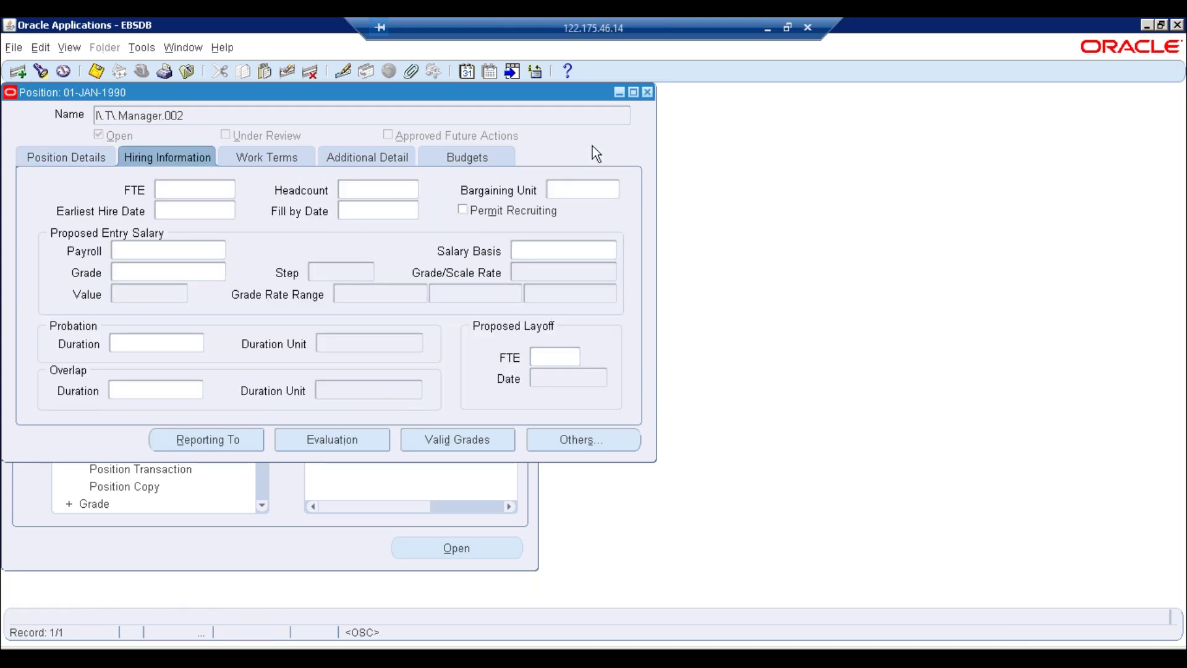
Reopen ERPTREE_POS_HIERARCHY, query the positions, and move up to C.E.O., the top position
{"action": "left_click", "coordinate": [647, 92]}
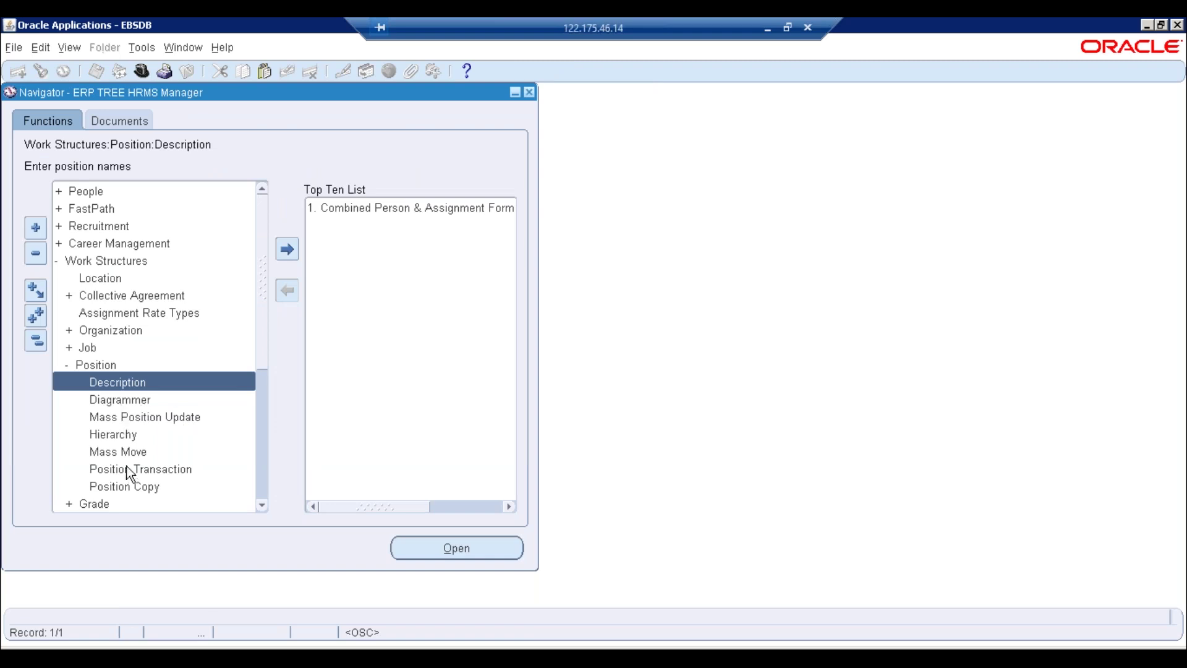
{"action": "double_click", "coordinate": [128, 434]}
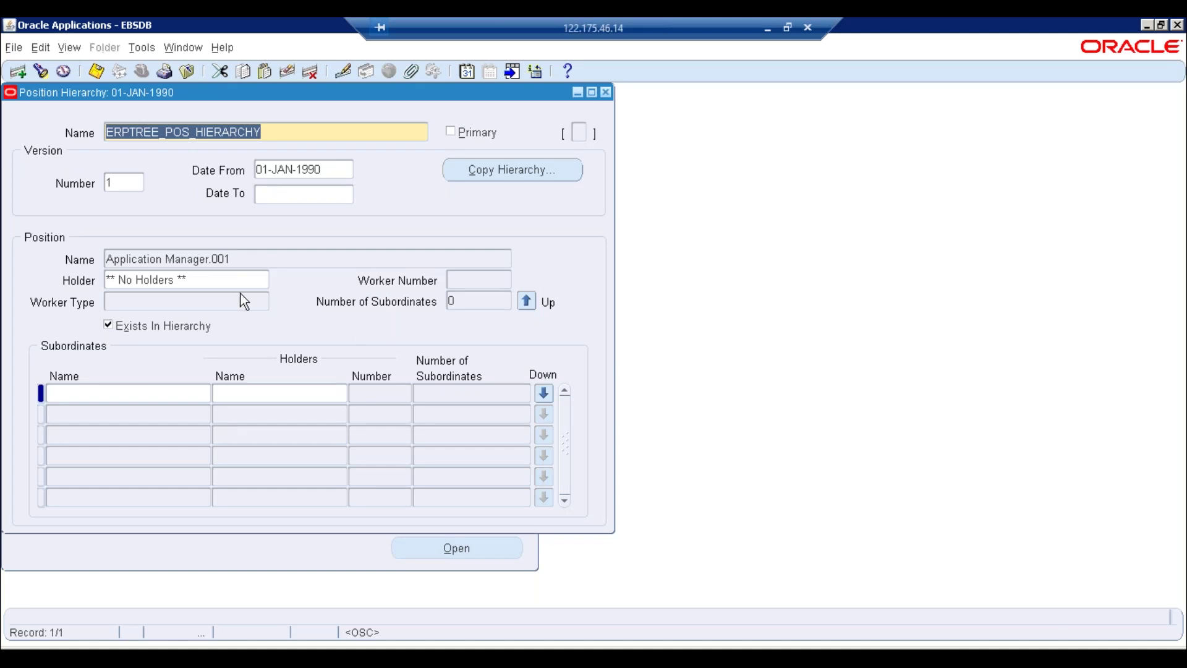
{"action": "left_click", "coordinate": [262, 258]}
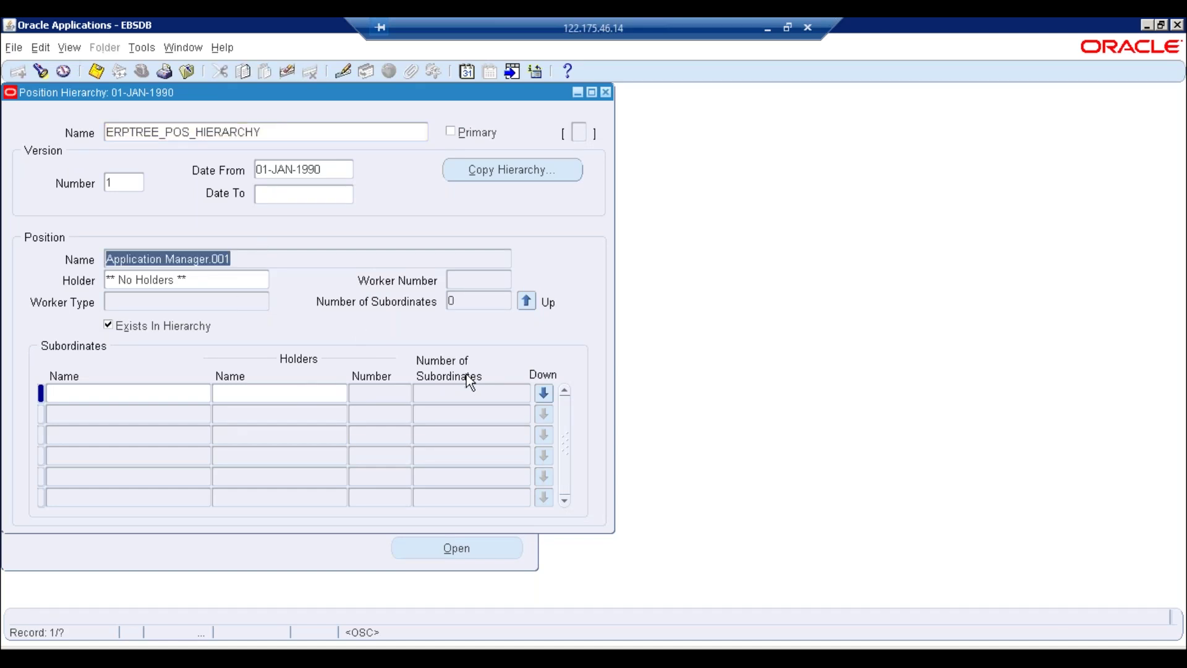
{"action": "left_click", "coordinate": [278, 130]}
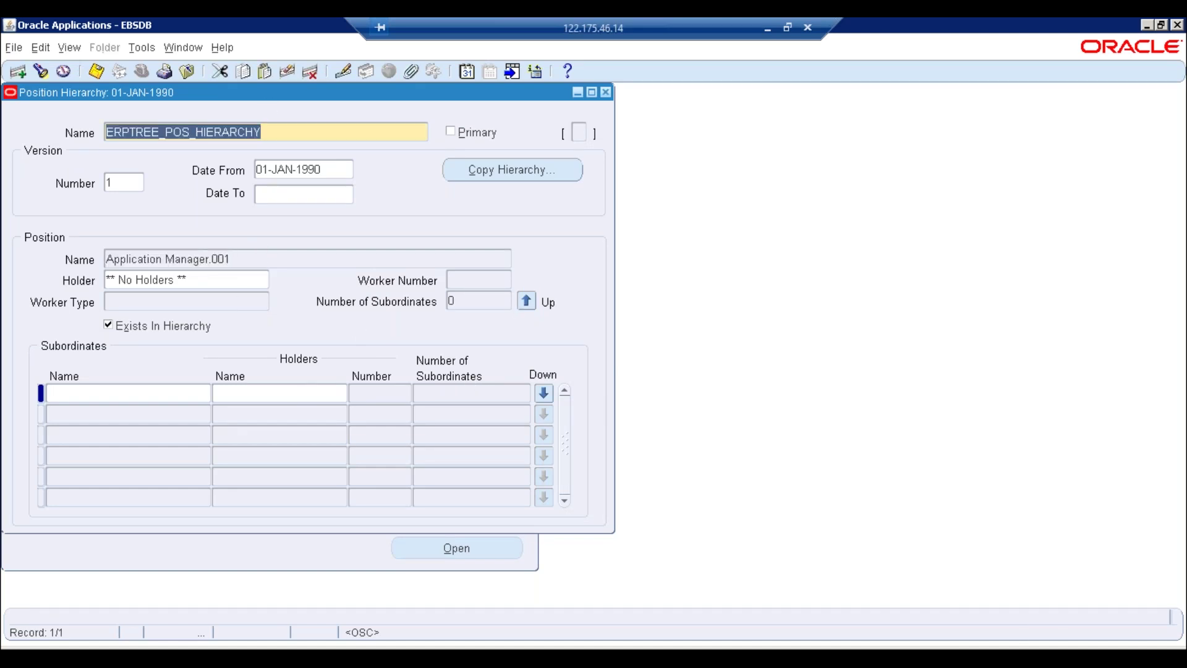
{"action": "left_click", "coordinate": [219, 259]}
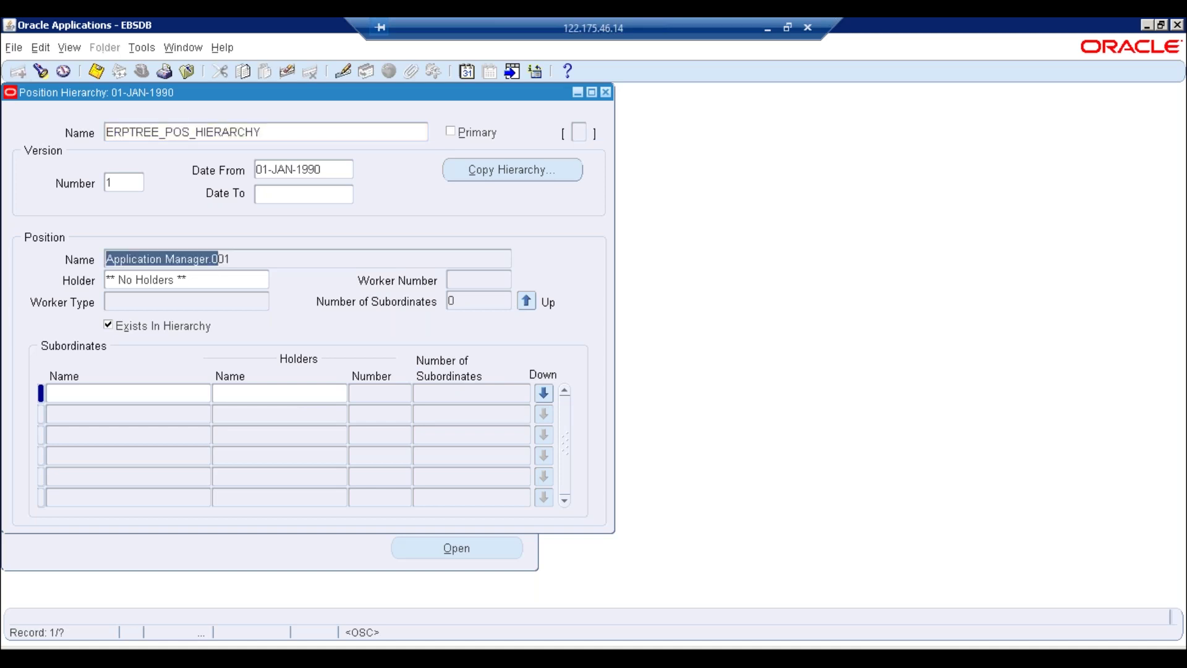
{"action": "key", "text": "F11"}
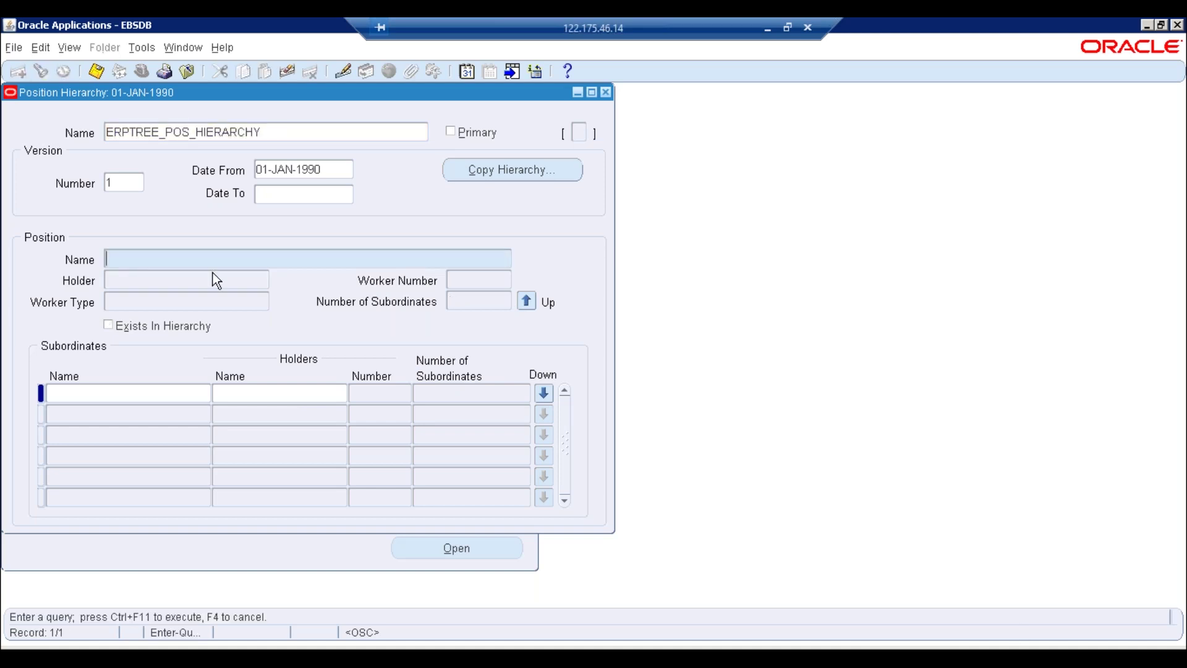
{"action": "left_click", "coordinate": [126, 331]}
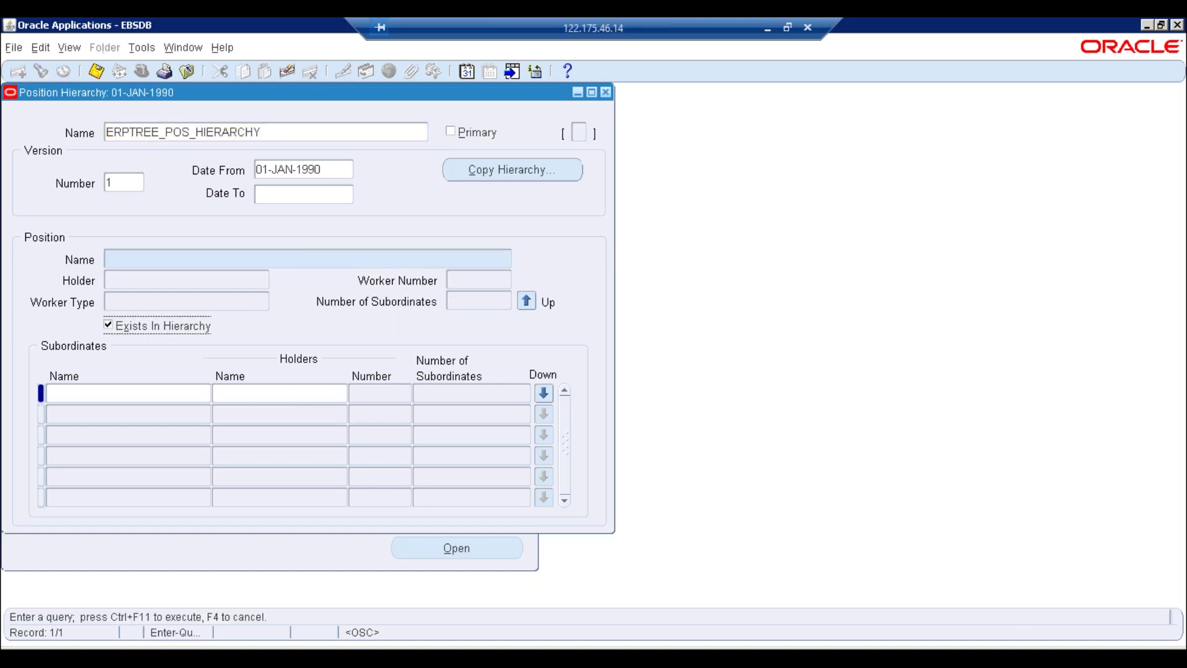
{"action": "key", "text": "ctrl+F11"}
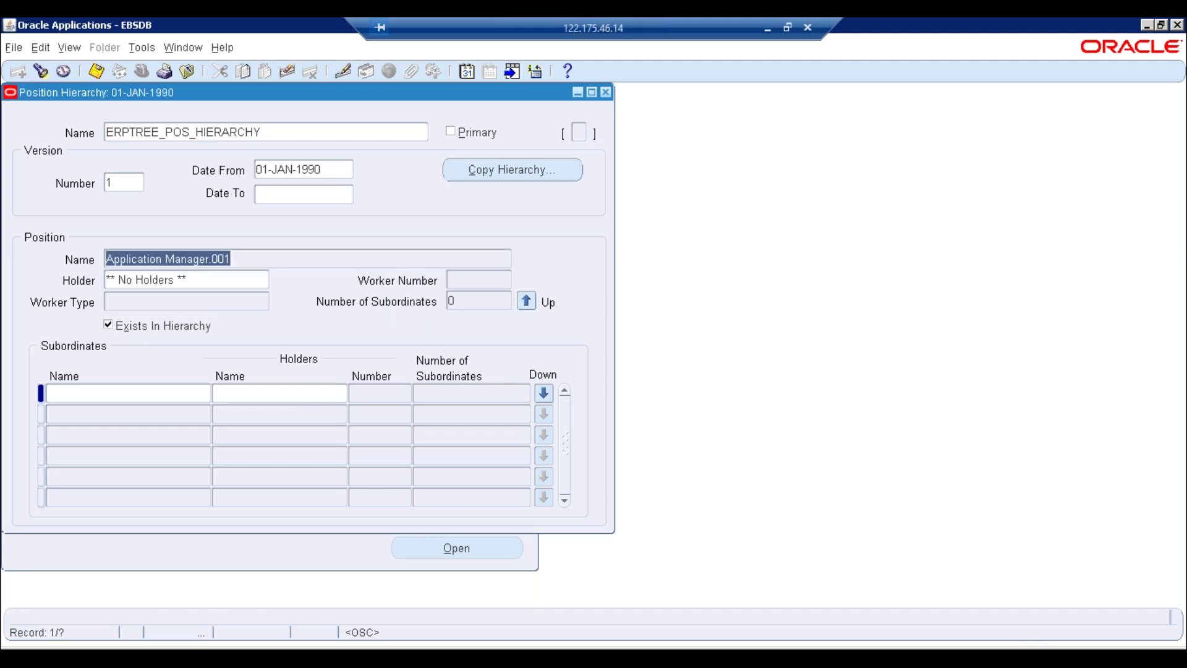
{"action": "left_click", "coordinate": [533, 301]}
{"action": "left_click", "coordinate": [533, 300]}
{"action": "left_click", "coordinate": [526, 301]}
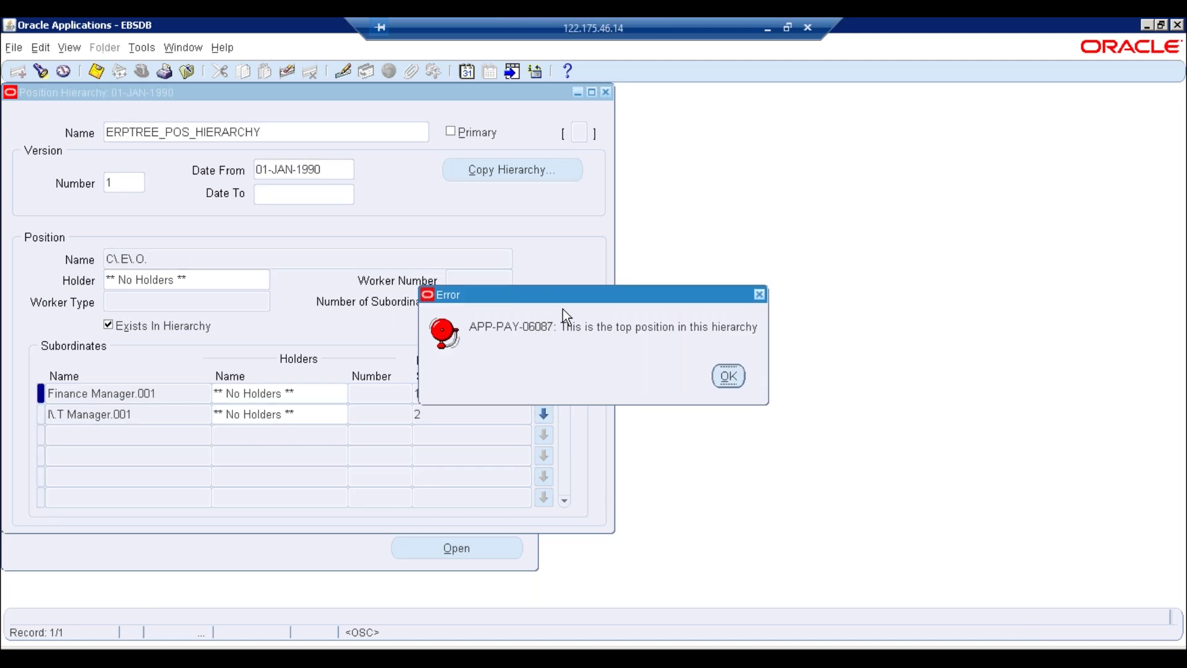
Dismiss the error, view I.T Manager.001's two subordinates, then return to C.E.O
{"action": "left_click", "coordinate": [730, 376]}
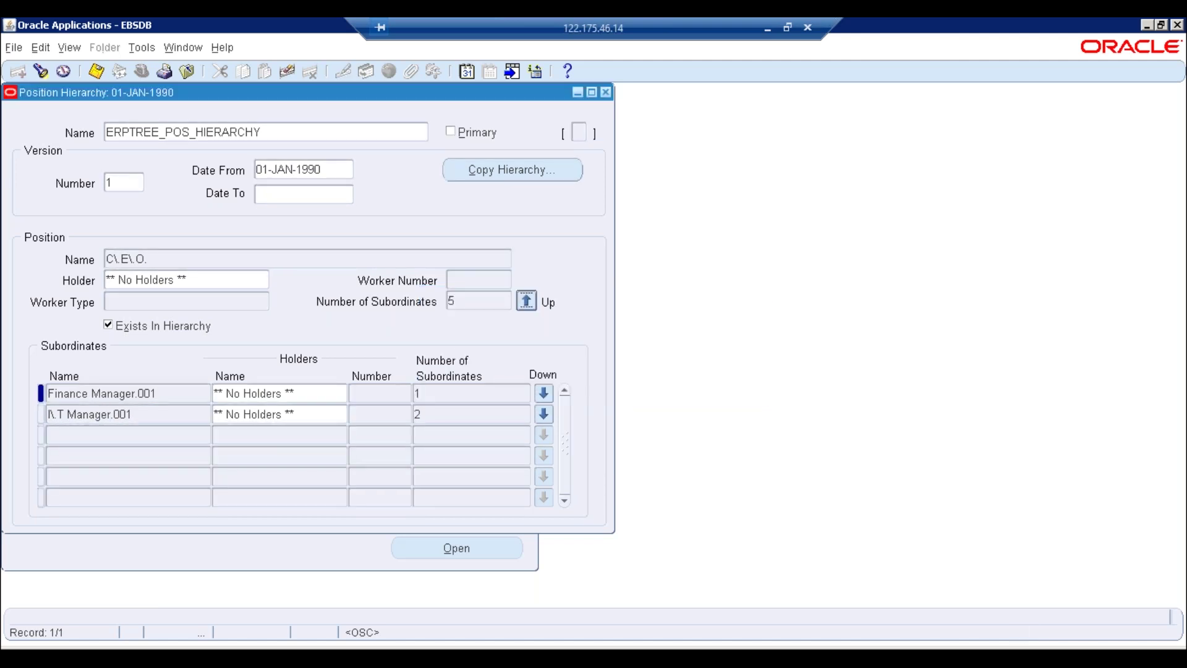
{"action": "left_click", "coordinate": [219, 259]}
{"action": "left_click", "coordinate": [162, 414]}
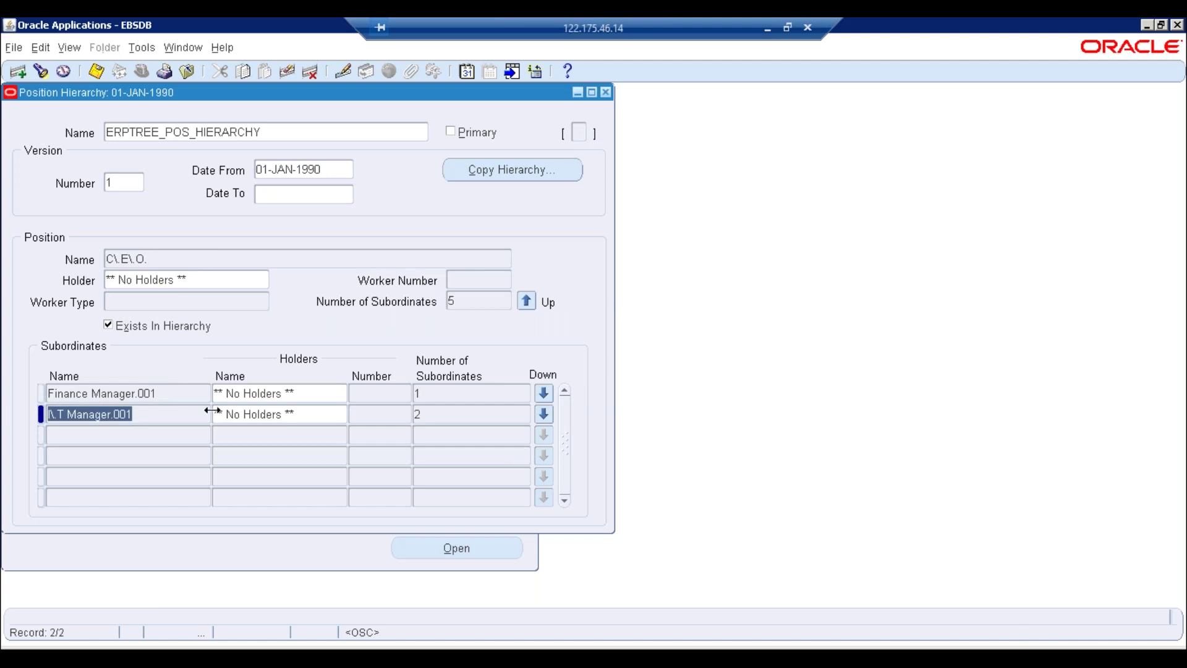
{"action": "left_click", "coordinate": [477, 414]}
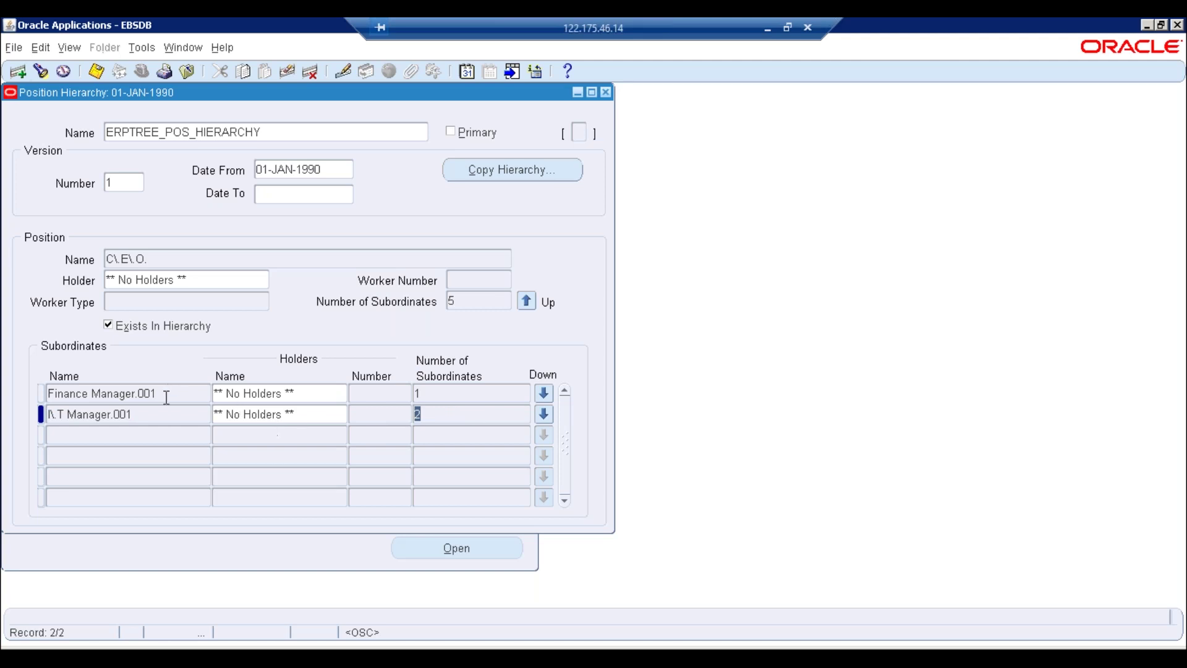
{"action": "left_click", "coordinate": [156, 414]}
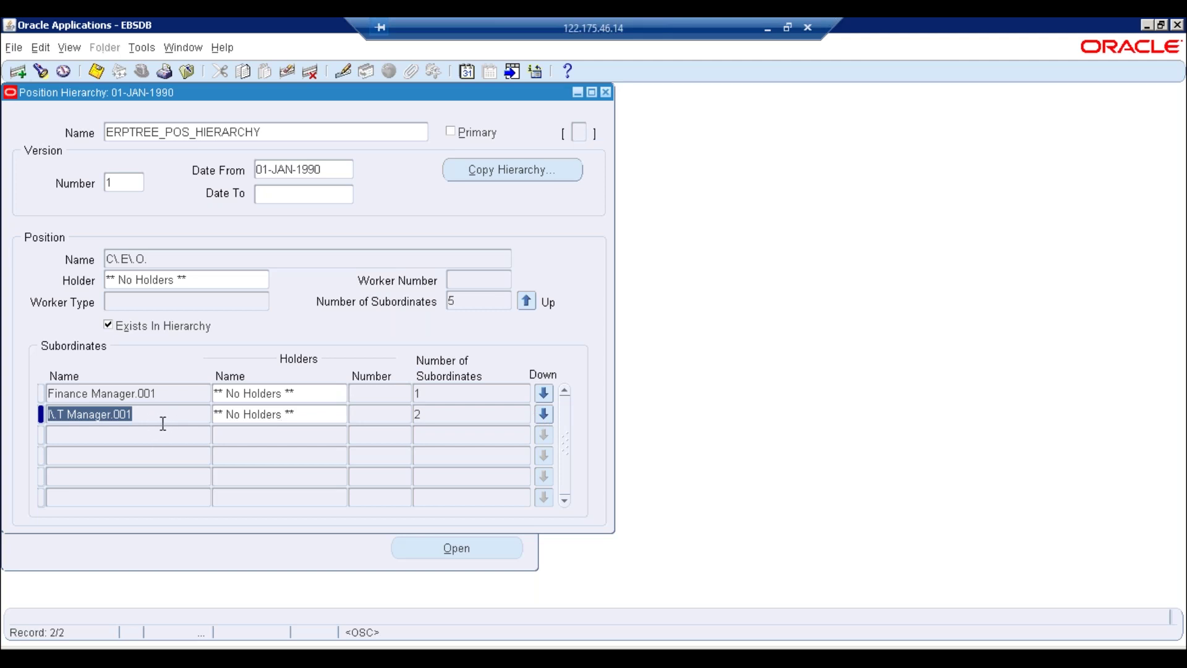
{"action": "left_click", "coordinate": [543, 414]}
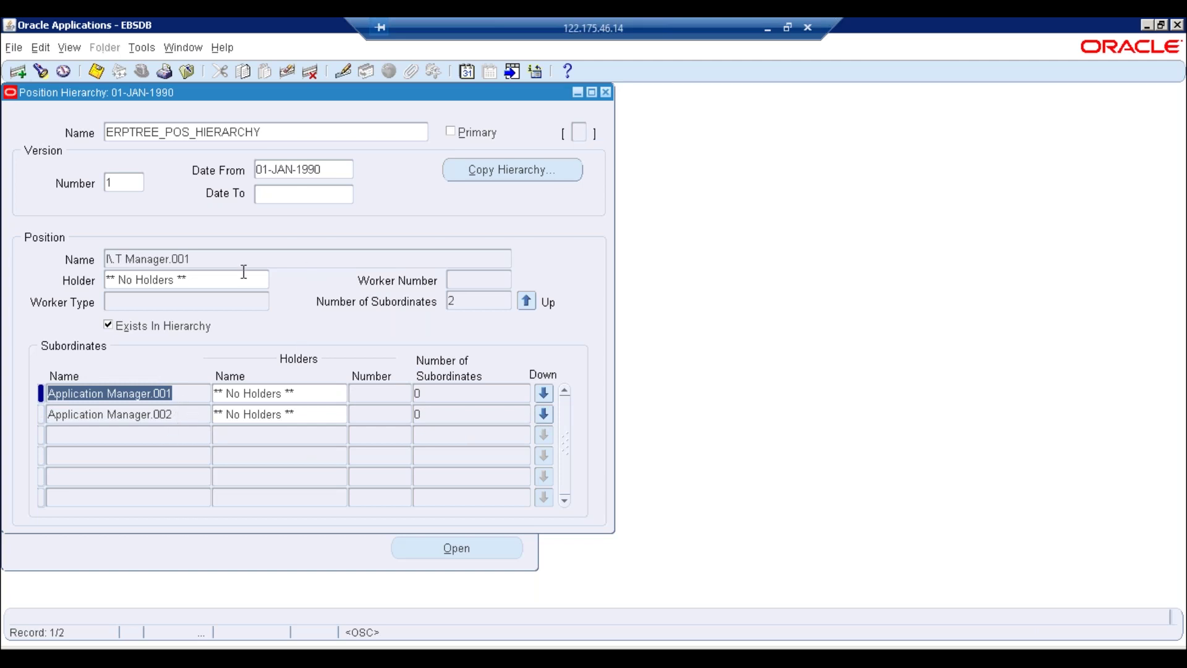
{"action": "left_click", "coordinate": [188, 415]}
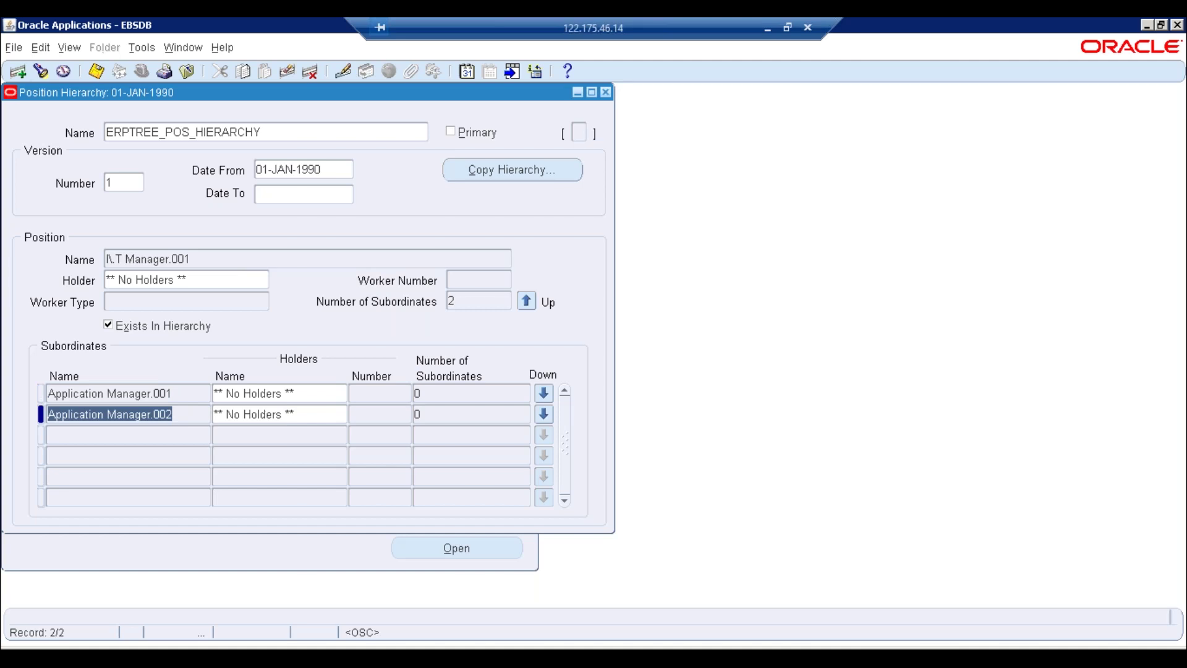
{"action": "left_click", "coordinate": [526, 301]}
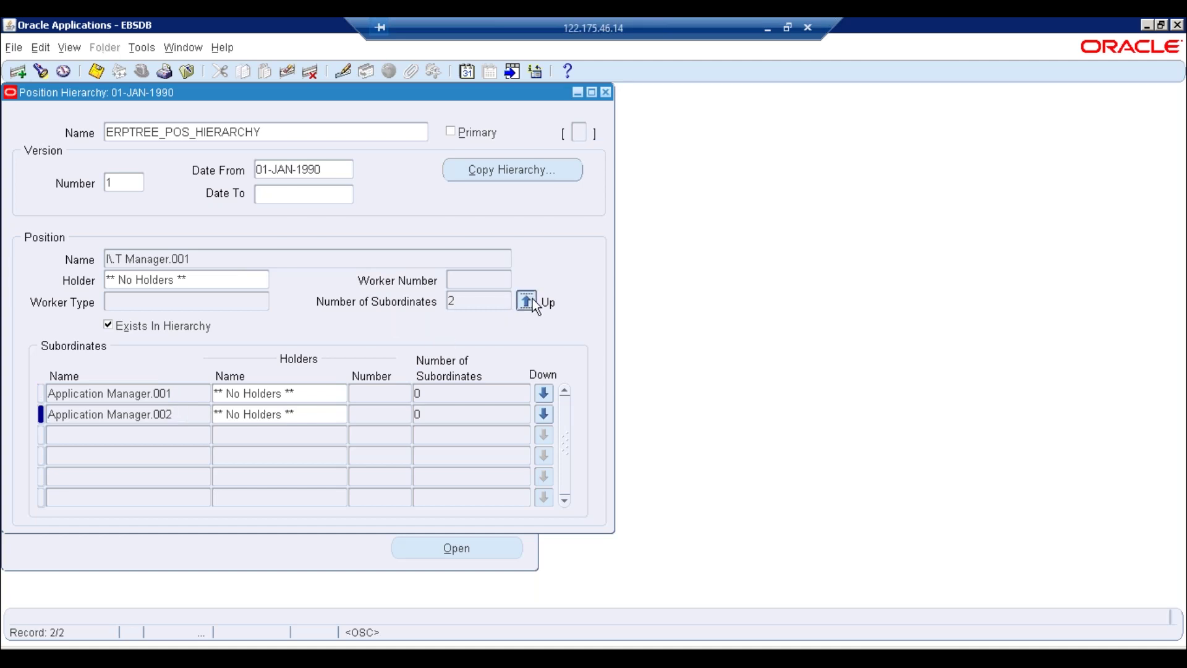
{"action": "left_click", "coordinate": [185, 413]}
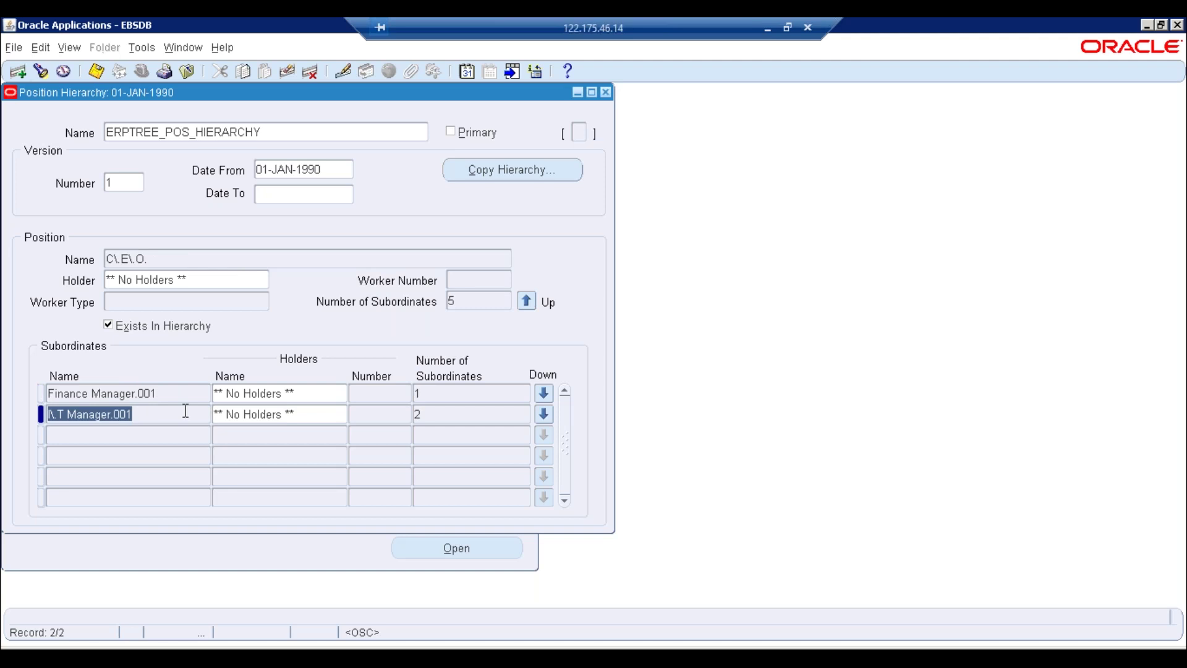
Try deleting I.T Manager.001, which fails with the APP-PAY-06915 lower-levels error
{"action": "left_click", "coordinate": [312, 71]}
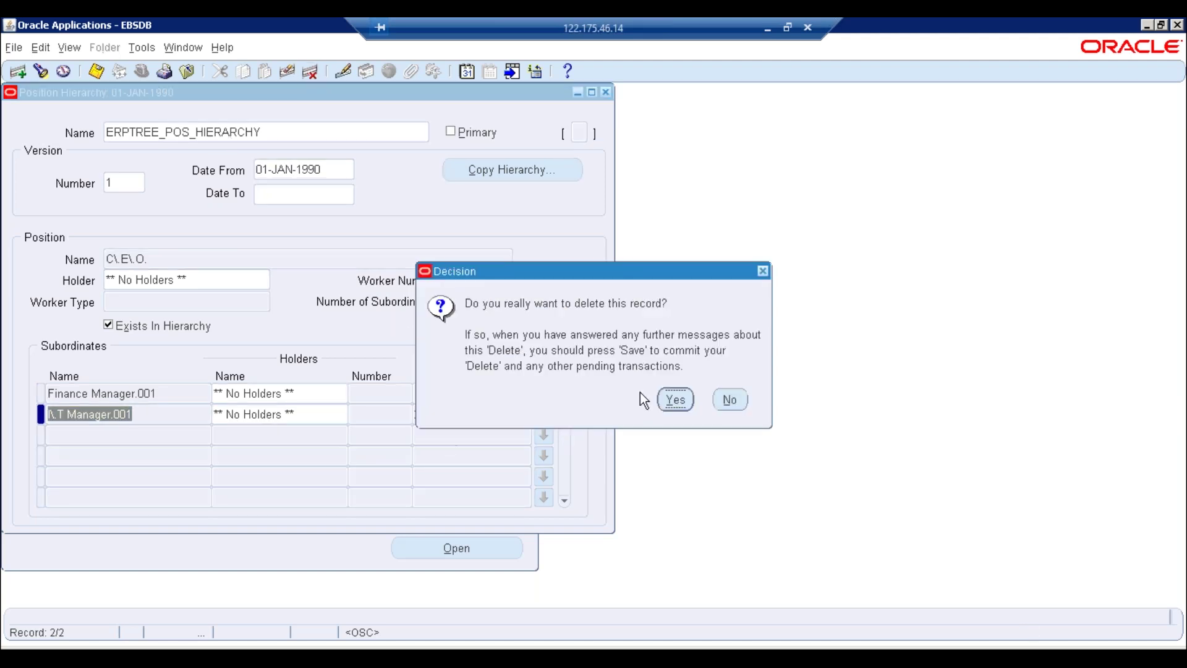
{"action": "left_click", "coordinate": [675, 405]}
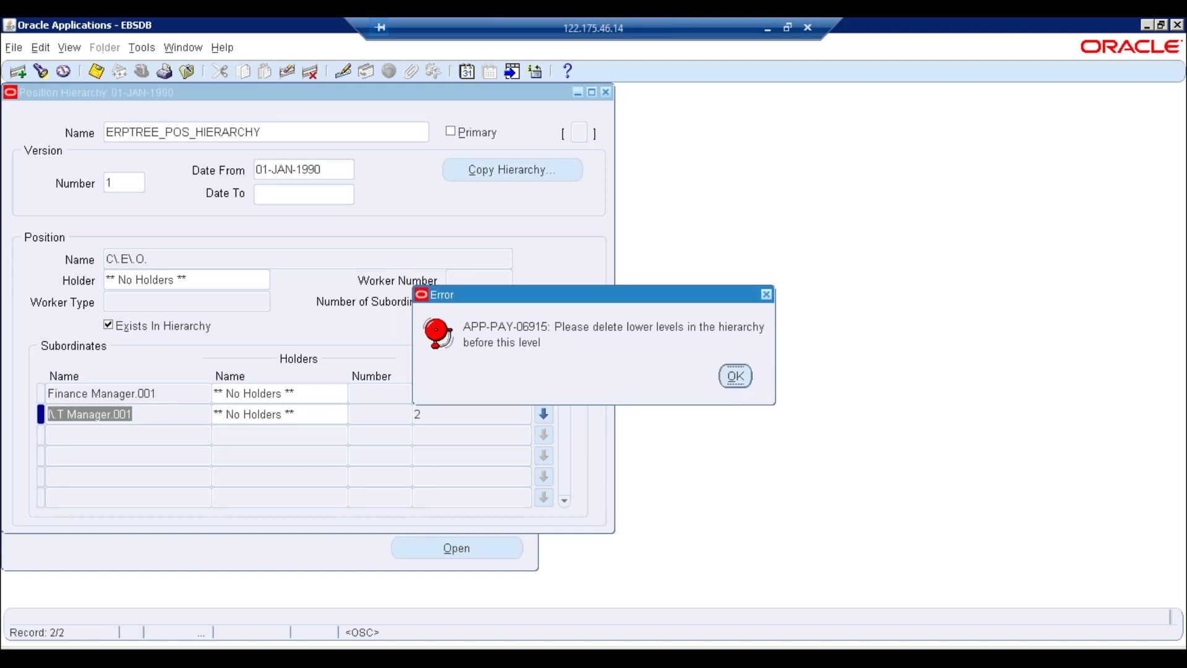
{"action": "left_click", "coordinate": [734, 376]}
Drill into I.T Manager.001's Application Manager.001 and .002, then back up to I.T Manager.001
{"action": "left_click", "coordinate": [278, 413]}
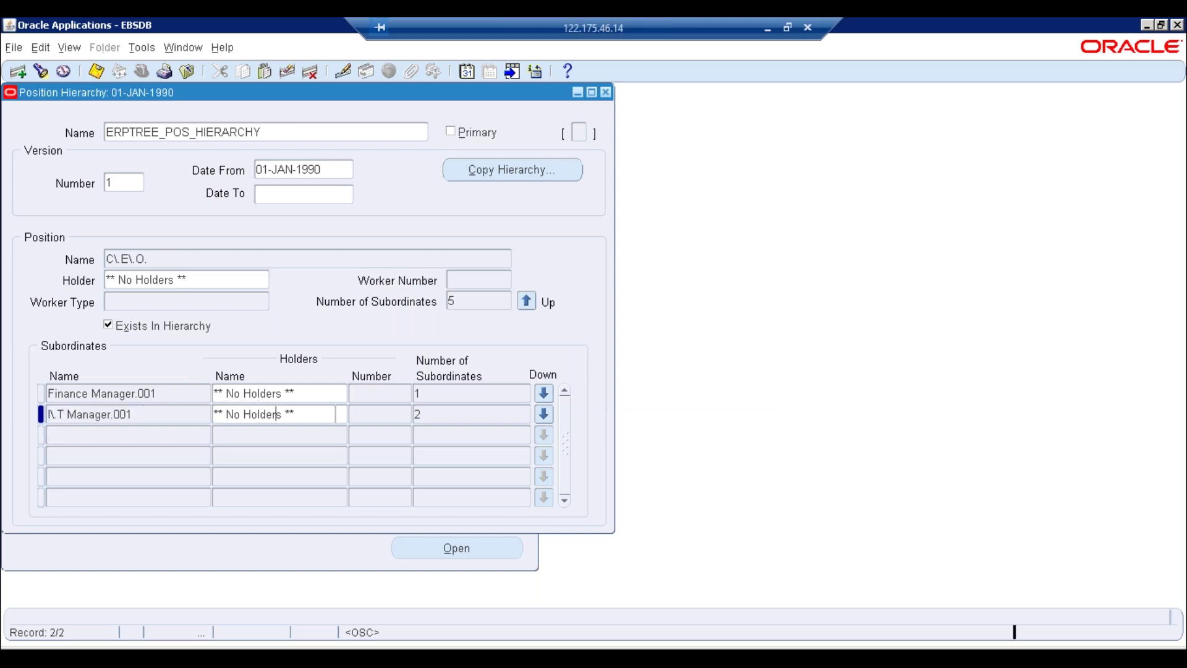
{"action": "left_click", "coordinate": [187, 414]}
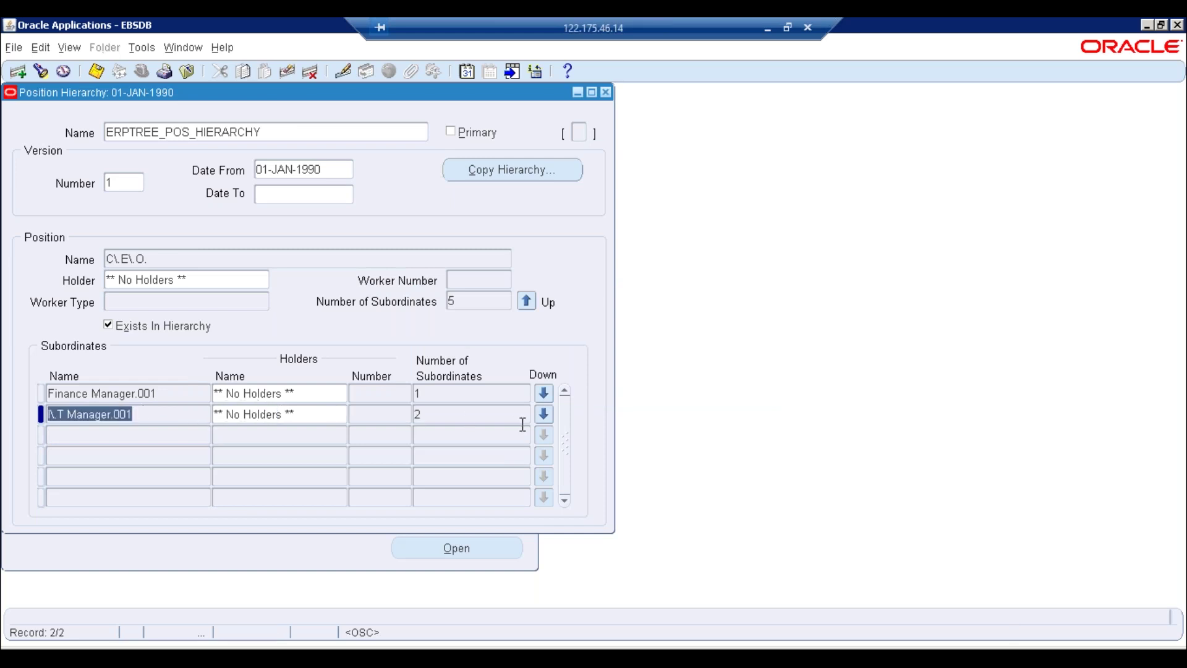
{"action": "left_click", "coordinate": [544, 414]}
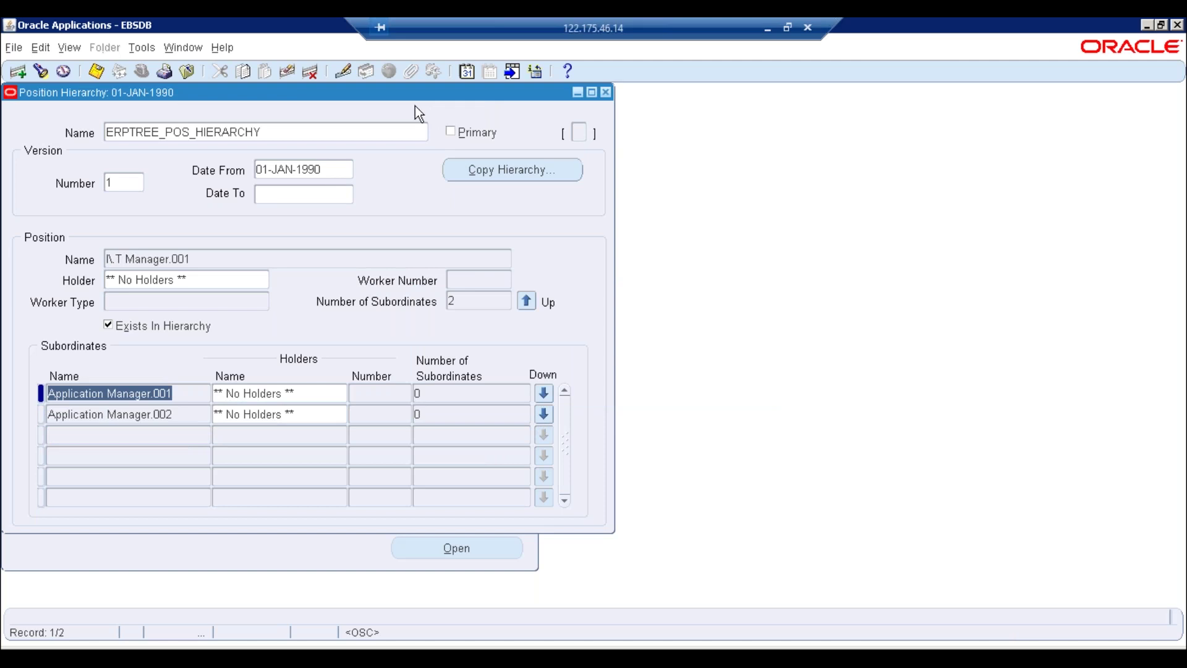
{"action": "left_click", "coordinate": [442, 395]}
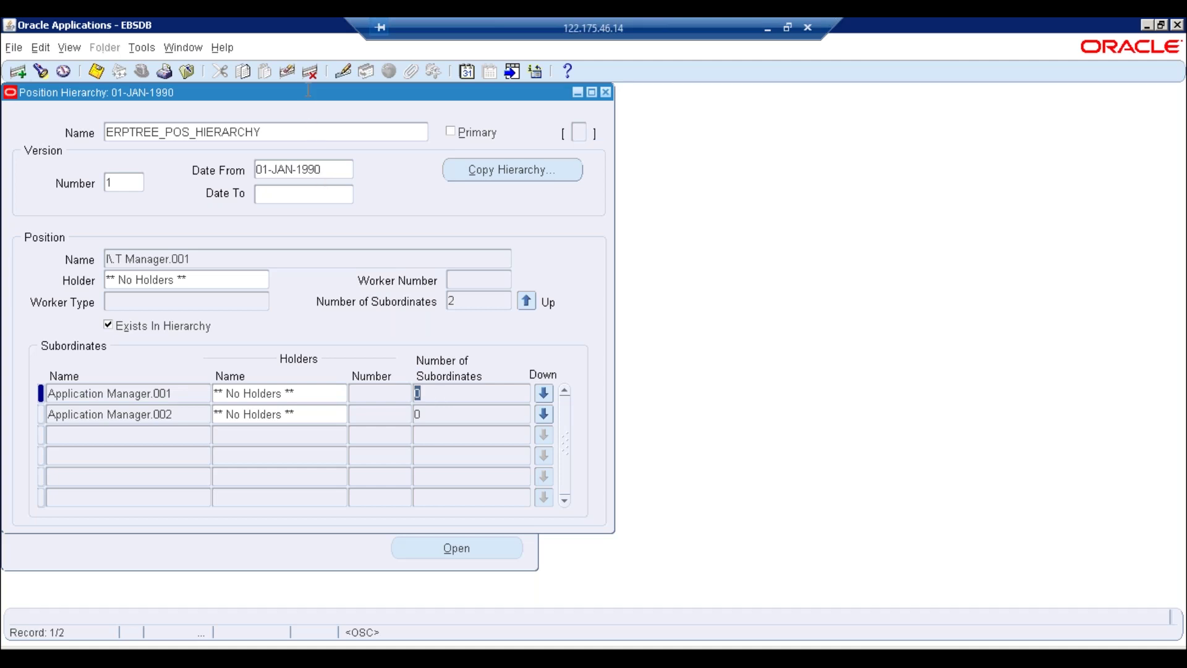
{"action": "left_click", "coordinate": [544, 393]}
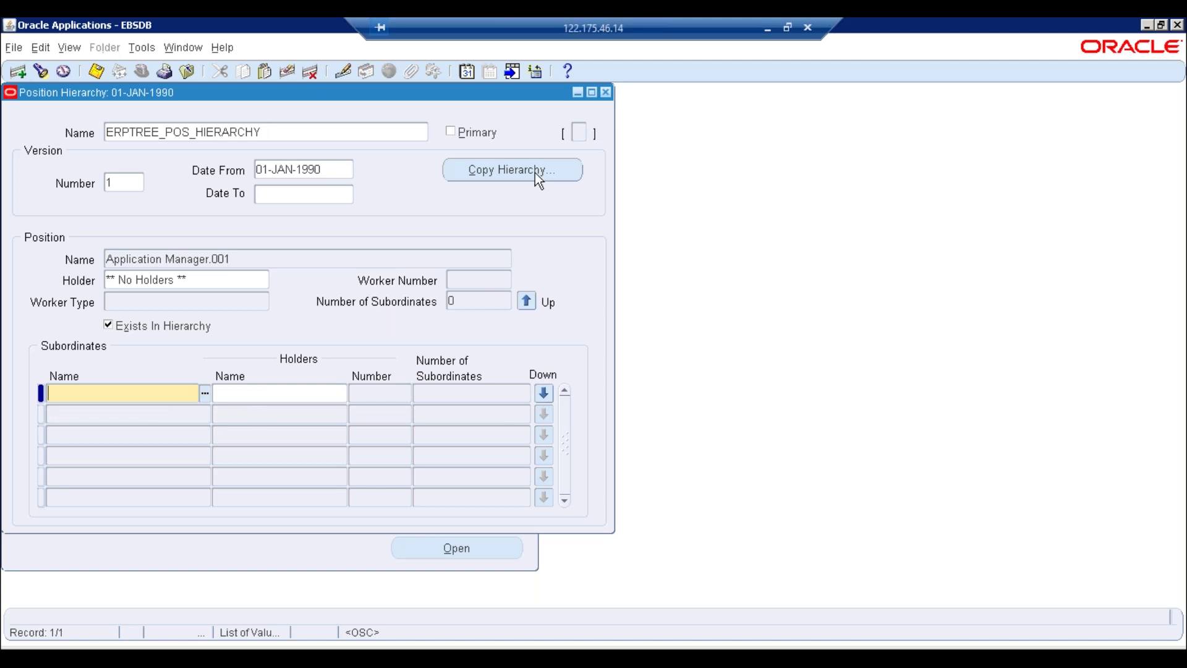
{"action": "left_click", "coordinate": [286, 133]}
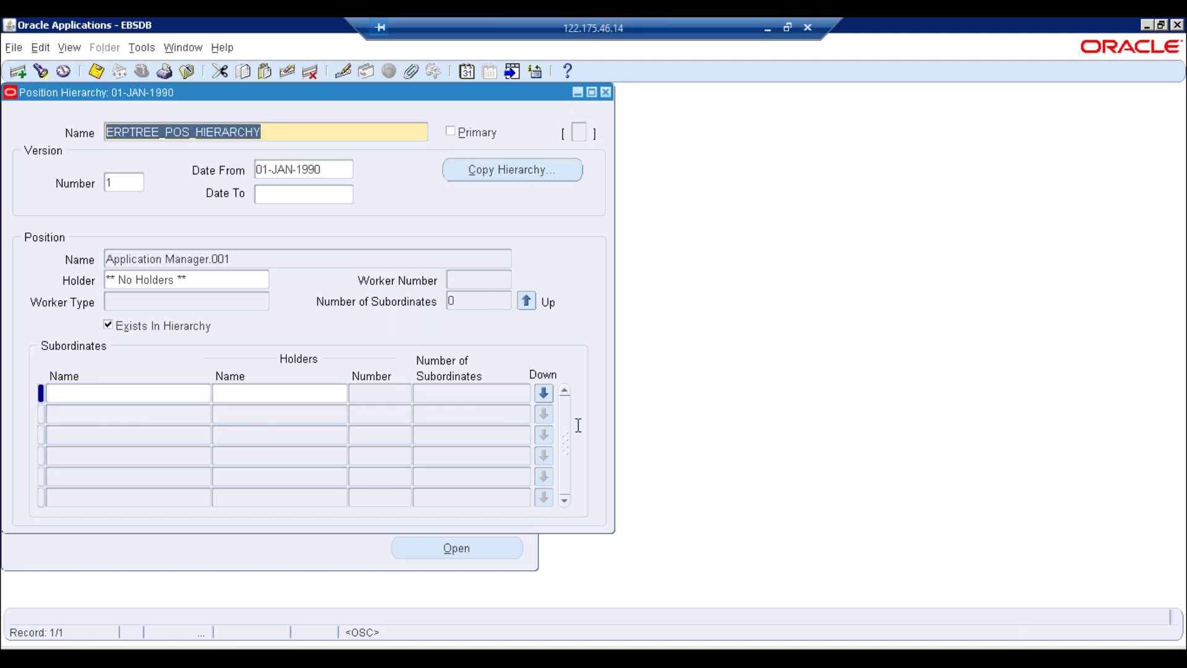
{"action": "left_click", "coordinate": [527, 301]}
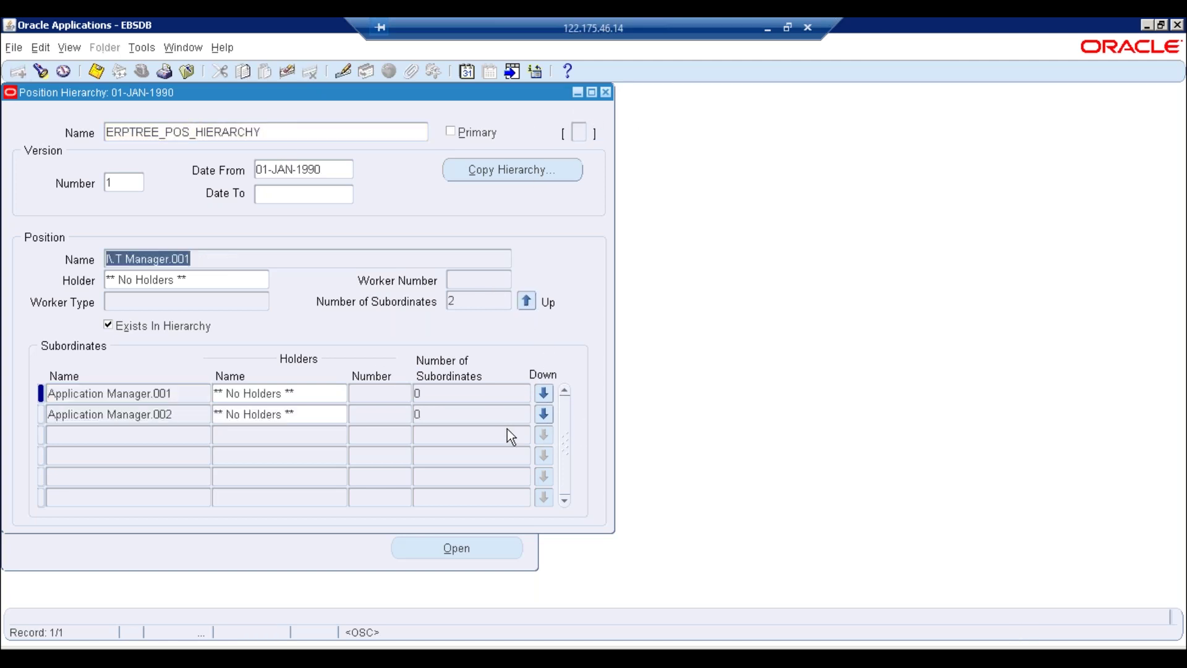
{"action": "left_click", "coordinate": [168, 393]}
{"action": "left_click", "coordinate": [68, 47]}
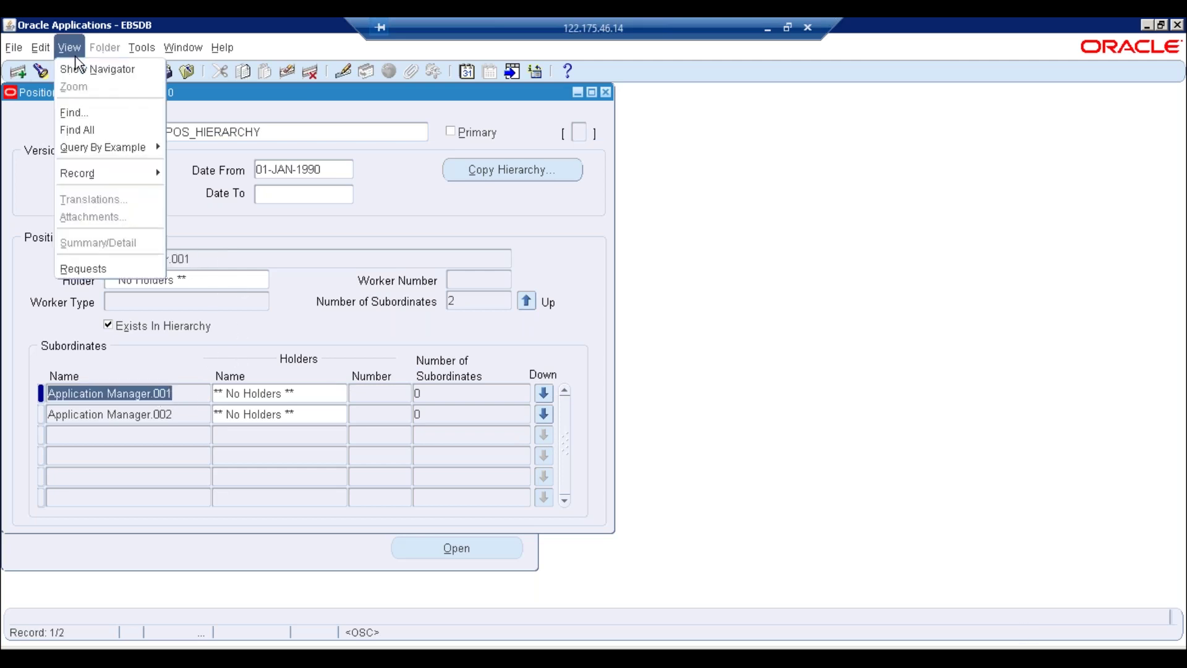
{"action": "left_click", "coordinate": [83, 268]}
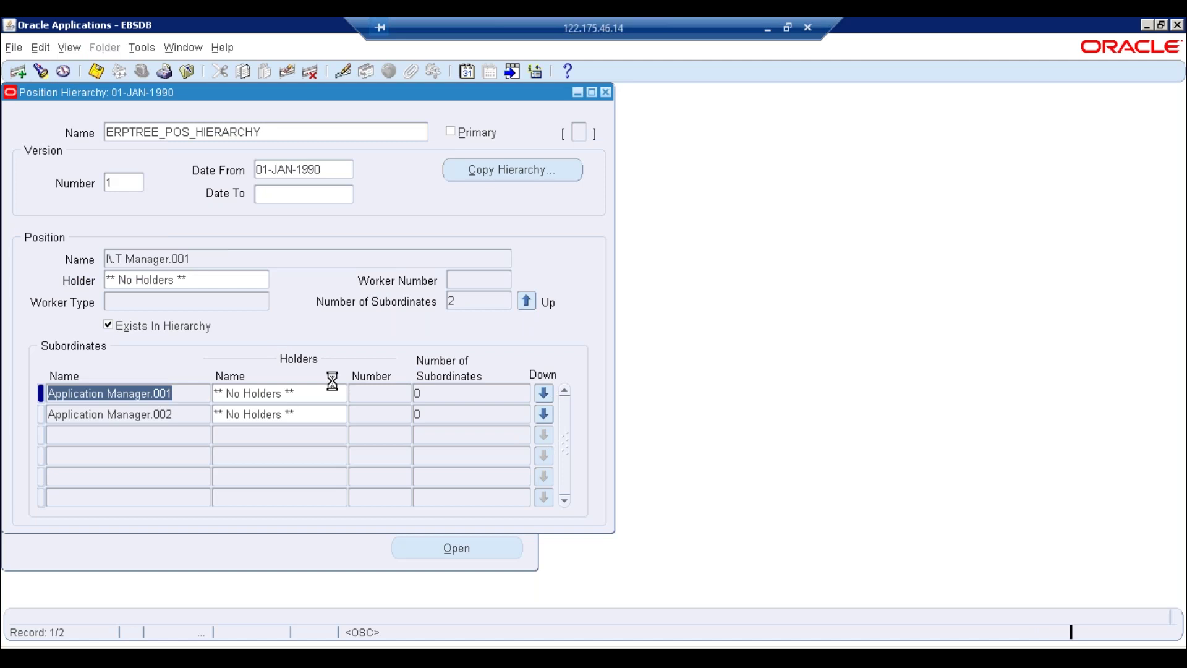
{"action": "left_click", "coordinate": [227, 469]}
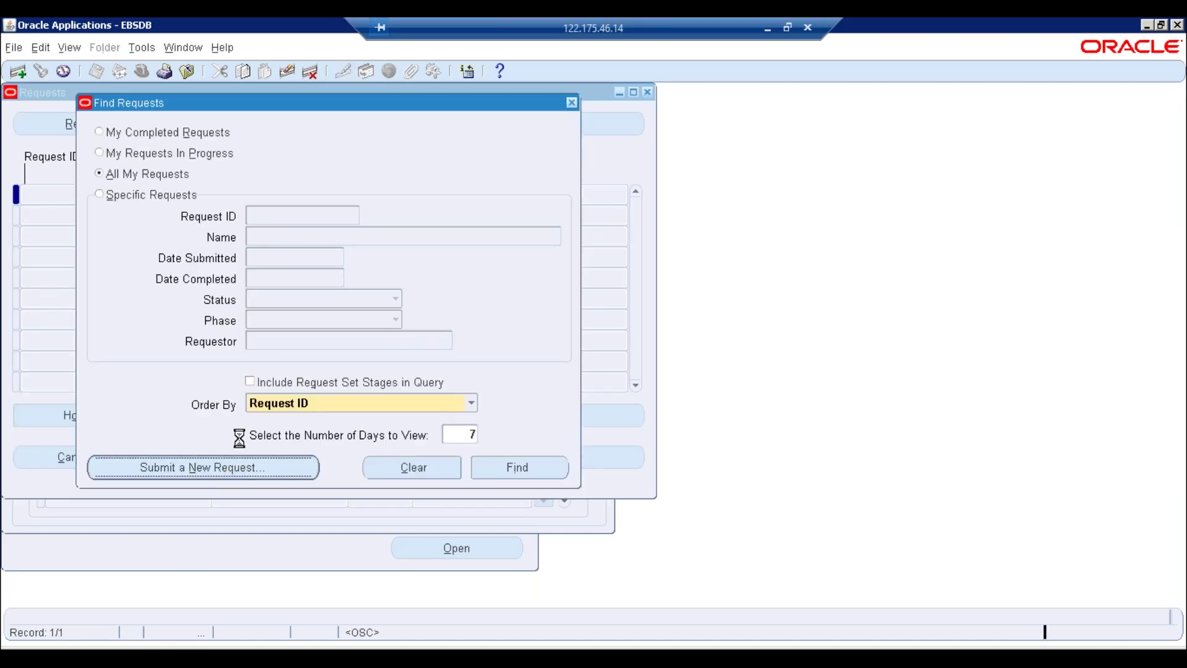
{"action": "key", "text": "Return"}
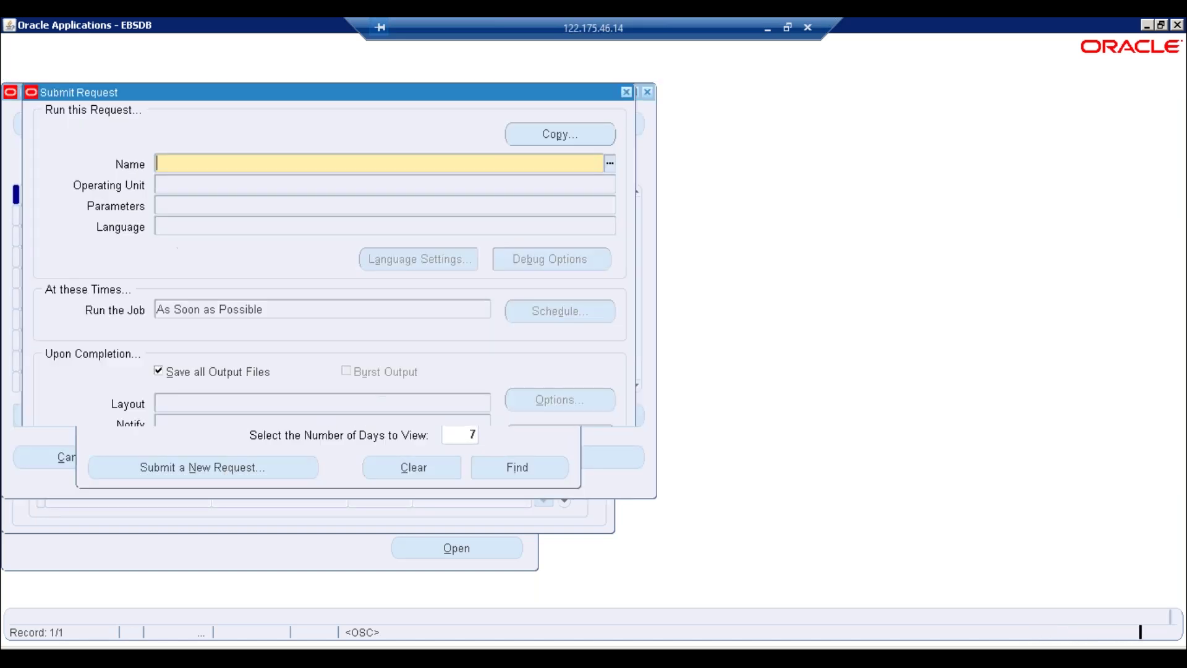
{"action": "type", "text": "fill"}
{"action": "key", "text": "ctrl+l"}
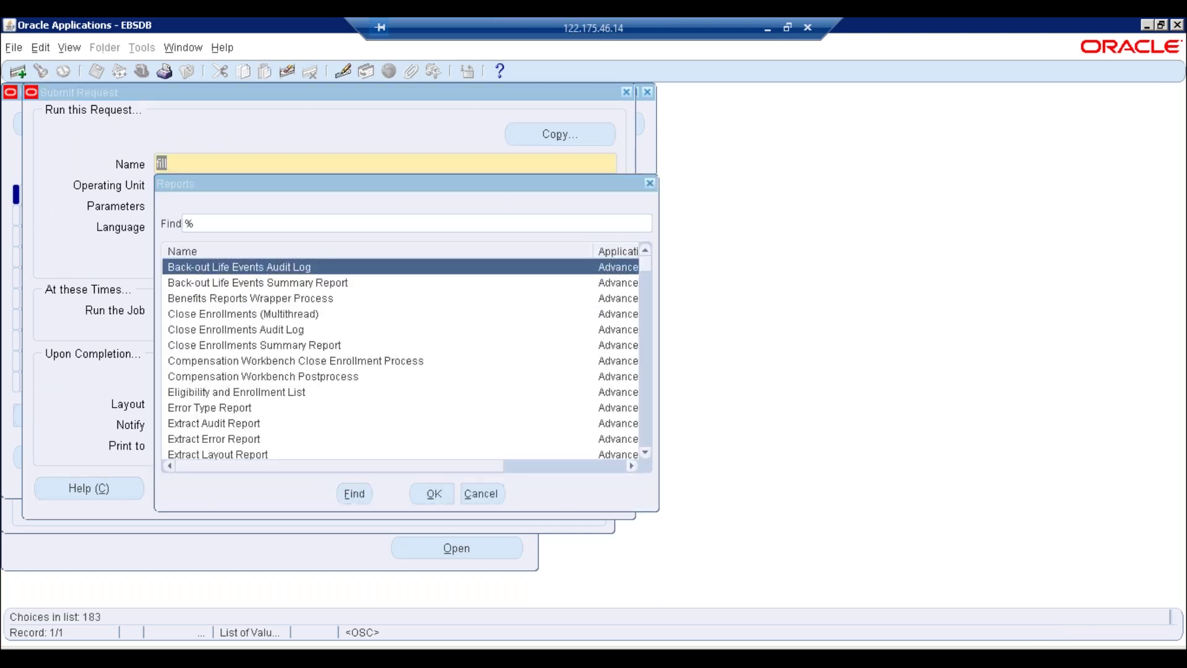
{"action": "key", "text": "Escape"}
{"action": "key", "text": "BackSpace"}
{"action": "type", "text": "fill"}
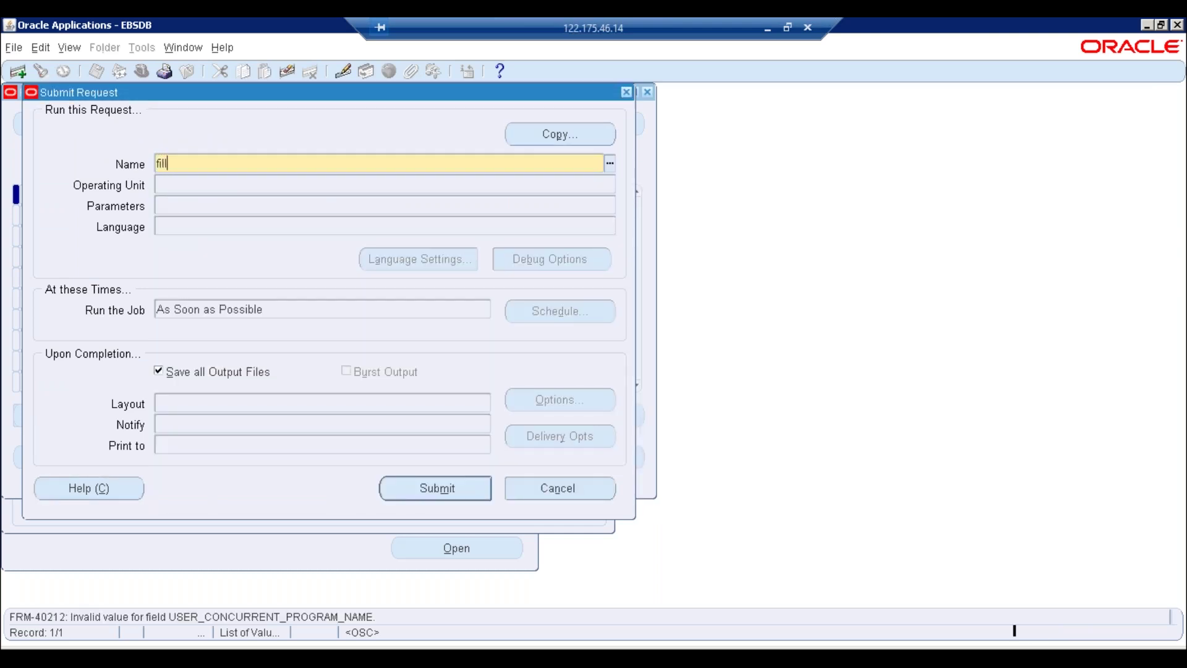
{"action": "key", "text": "ctrl+l"}
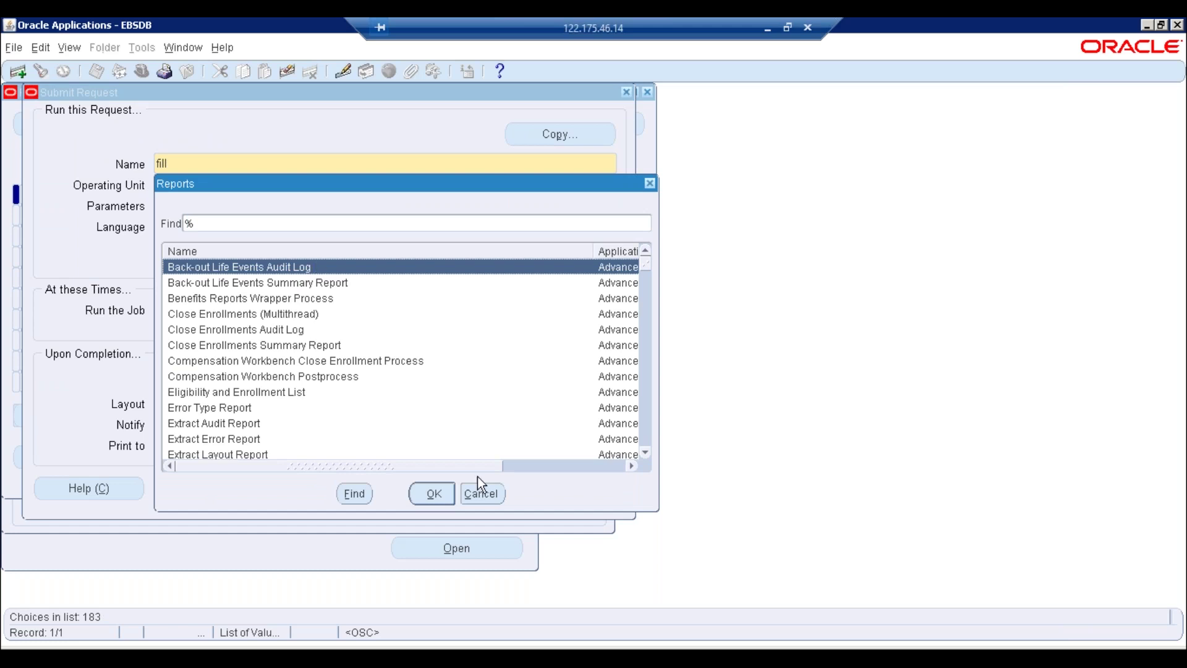
{"action": "left_click", "coordinate": [480, 493]}
{"action": "left_click", "coordinate": [568, 497]}
{"action": "left_click", "coordinate": [413, 378]}
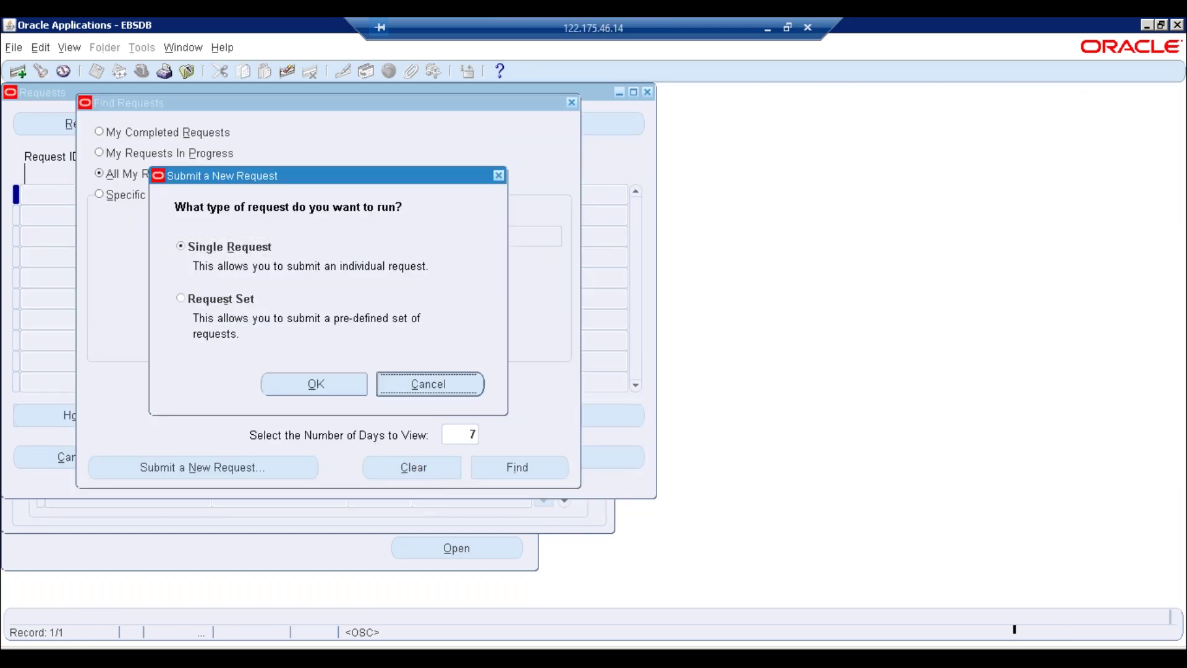
{"action": "left_click", "coordinate": [573, 103]}
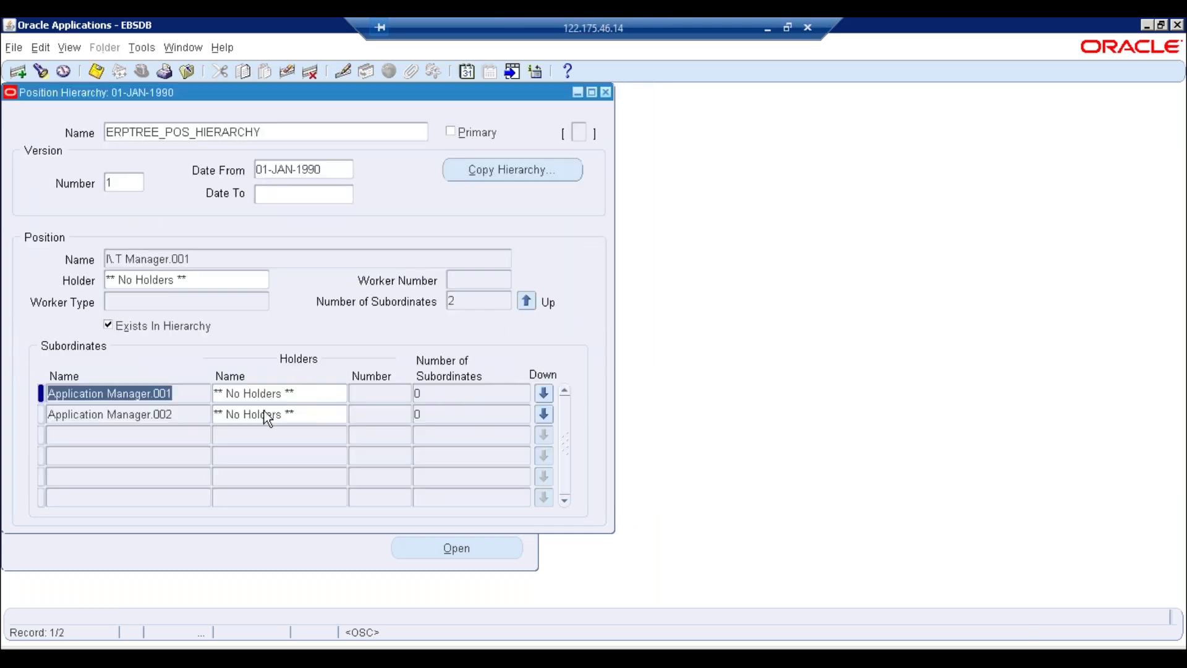
Delete Application Manager.001 and Application Manager.002 from I.T Manager.001 and save
{"action": "left_click", "coordinate": [310, 71]}
{"action": "key", "text": "Return"}
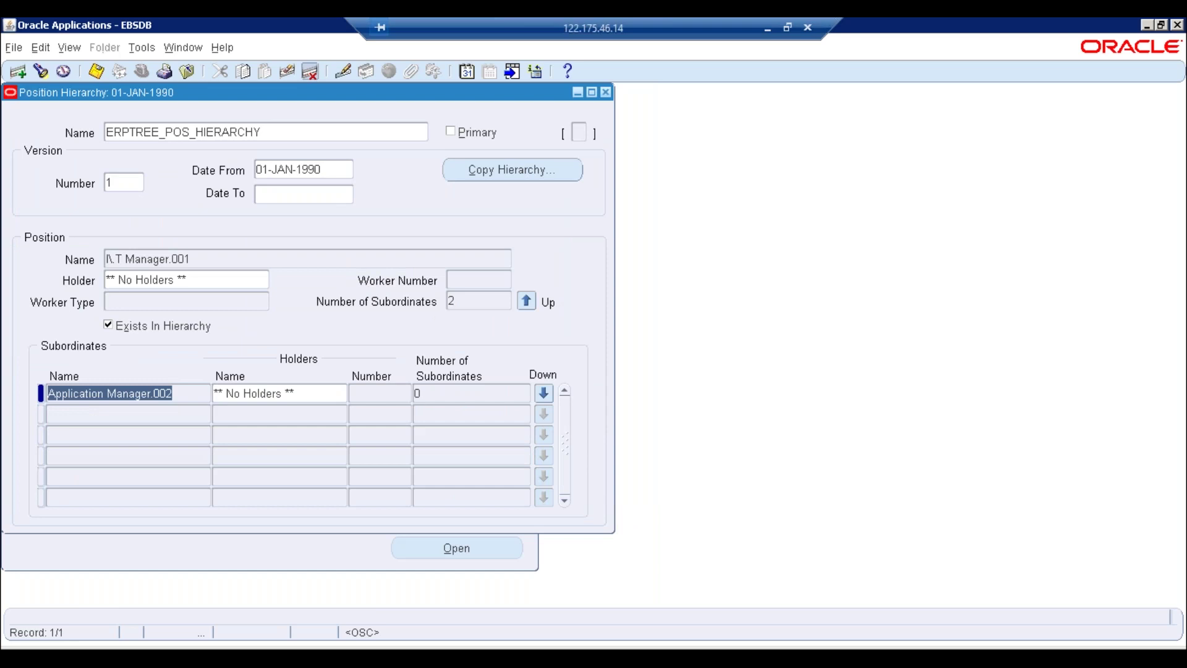
{"action": "left_click", "coordinate": [310, 72]}
{"action": "key", "text": "Return"}
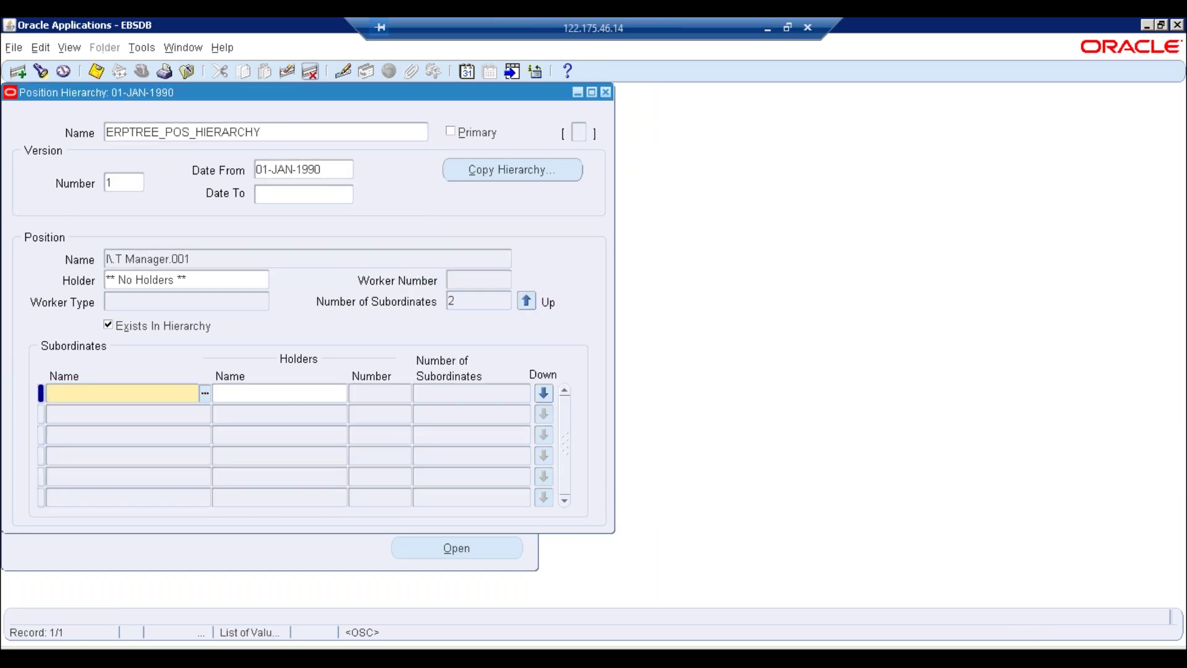
{"action": "key", "text": "ctrl+s"}
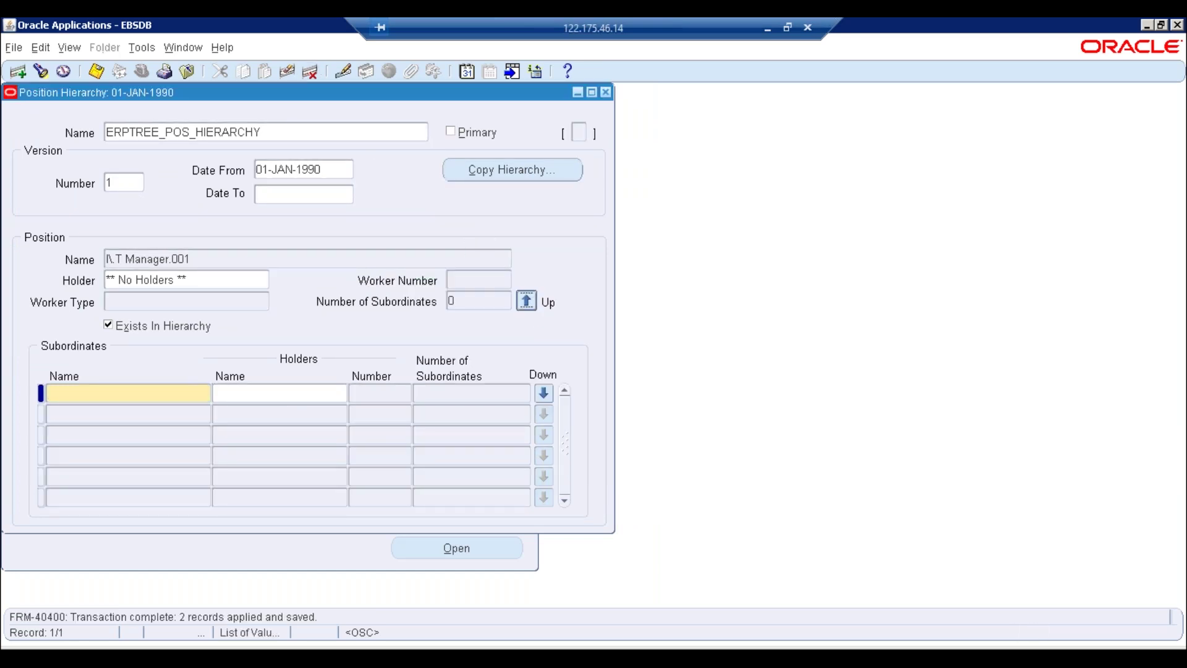
Go up to C.E.O., delete the I.T Manager.001 subordinate row, and save
{"action": "left_click", "coordinate": [526, 301]}
{"action": "left_click", "coordinate": [188, 422]}
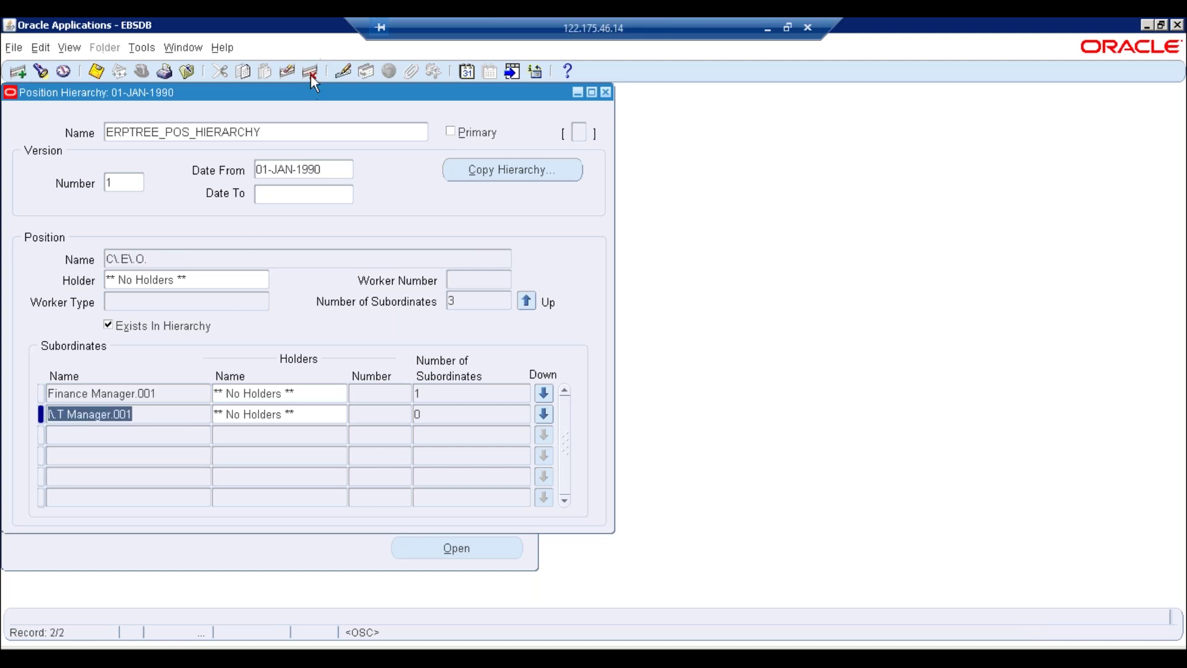
{"action": "left_click", "coordinate": [310, 72]}
{"action": "left_click", "coordinate": [675, 399]}
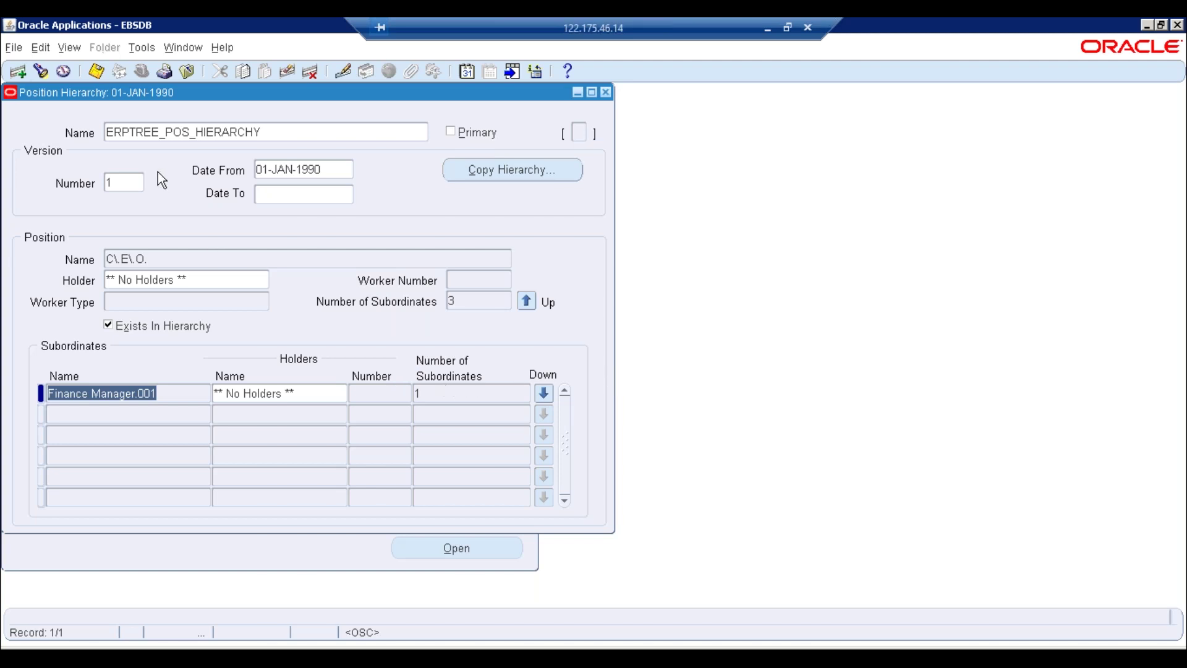
{"action": "left_click", "coordinate": [96, 72]}
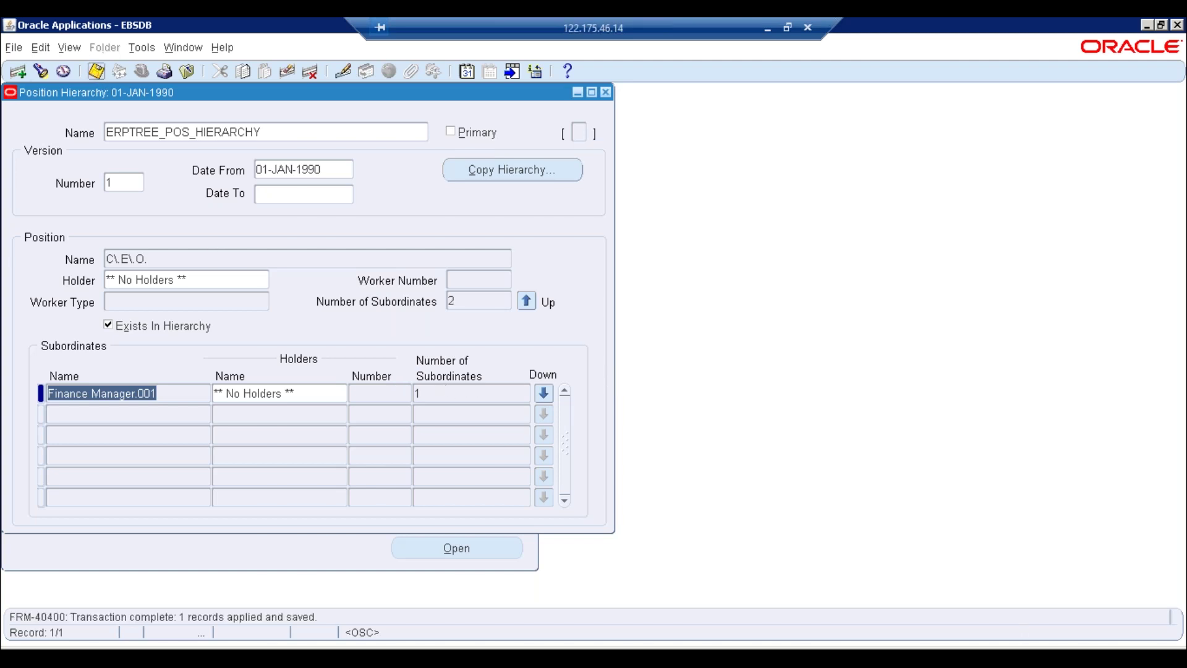
Add I.T.Manager.002 as a new subordinate of C.E.O
{"action": "left_click", "coordinate": [141, 413]}
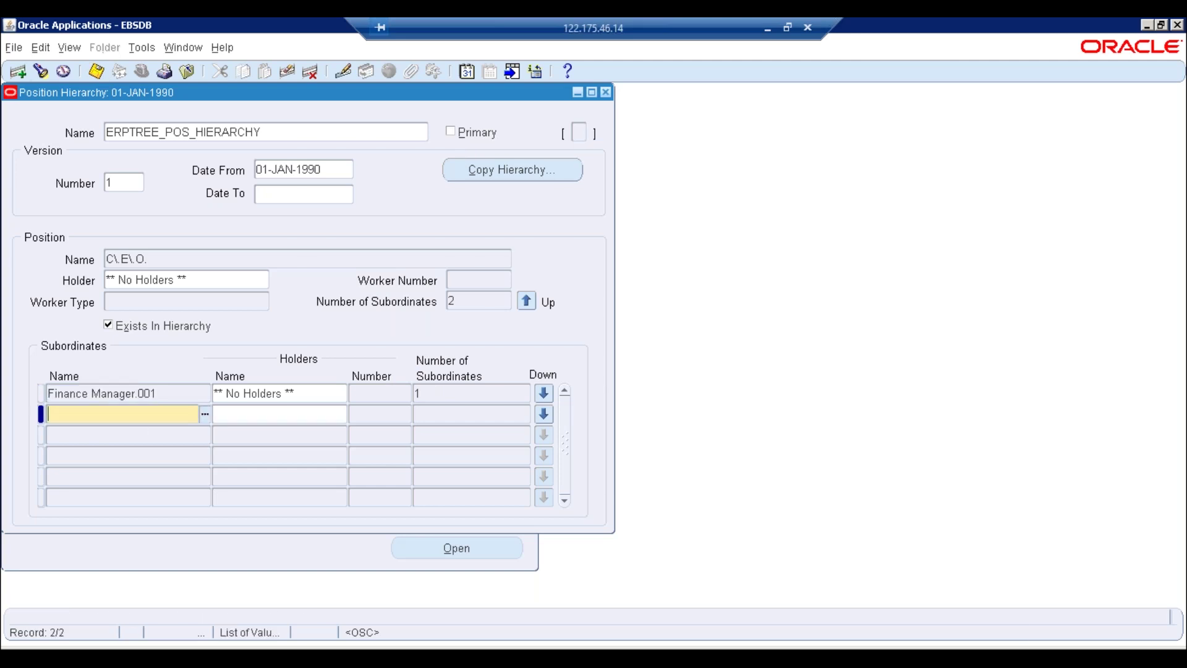
{"action": "left_click", "coordinate": [205, 413]}
{"action": "type", "text": "%"}
{"action": "key", "text": "Return"}
{"action": "key", "text": "Down"}
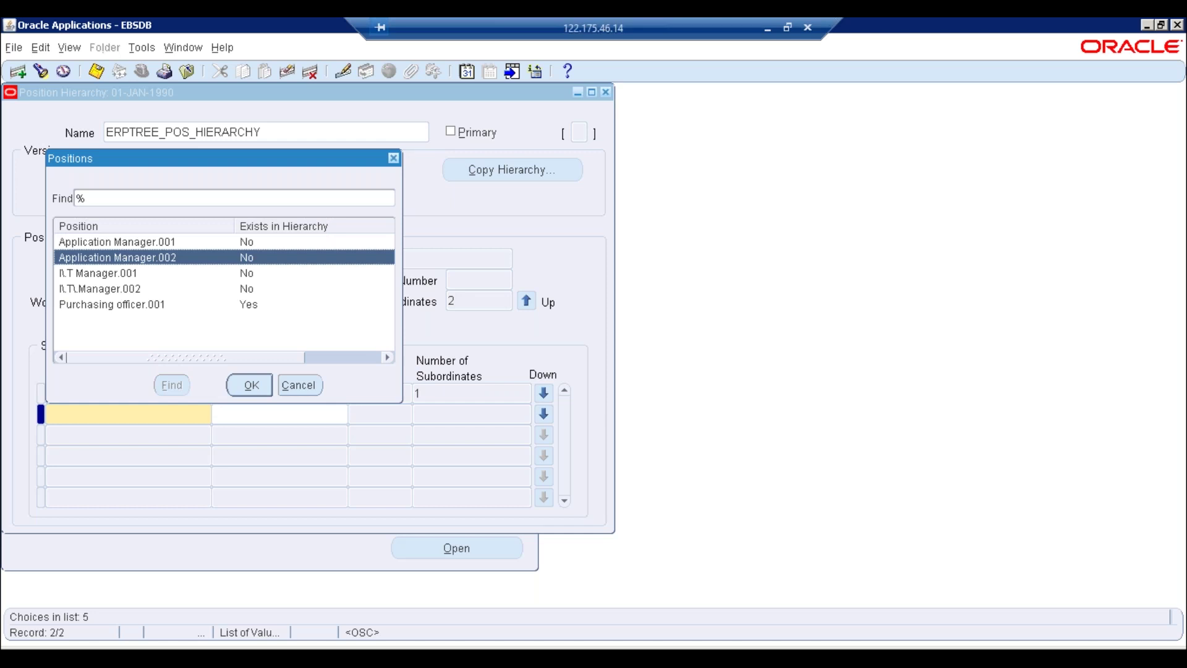
{"action": "key", "text": "Down"}
{"action": "key", "text": "Down"}
{"action": "key", "text": "Return"}
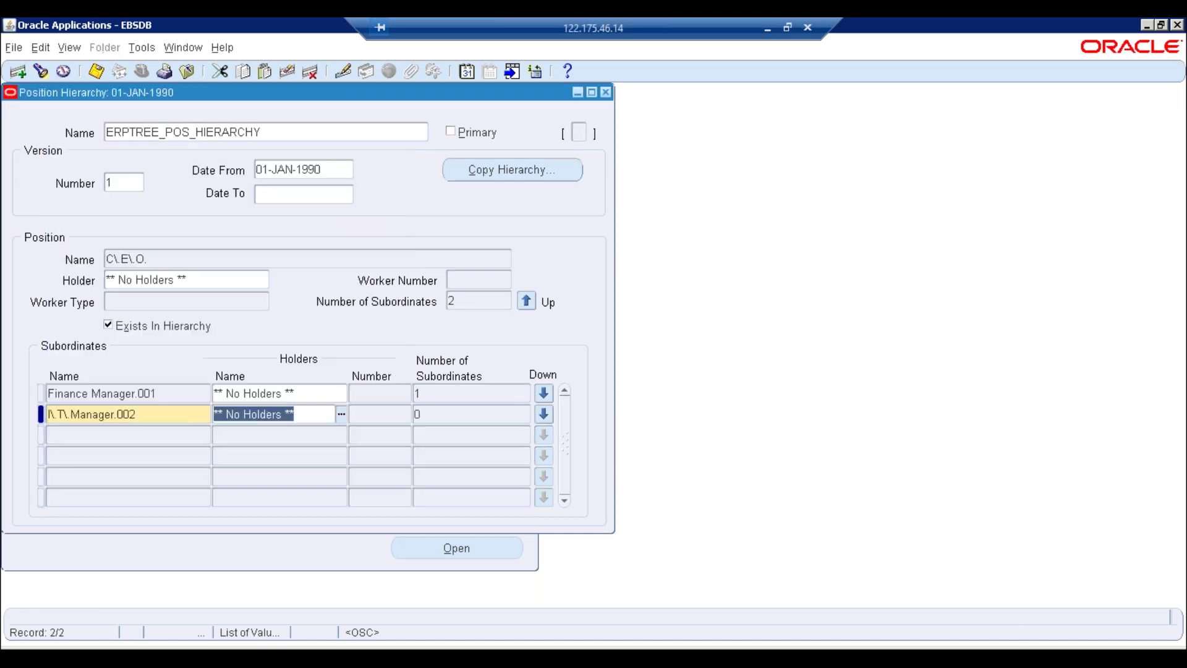
Give I.T.Manager.002 subordinates Application Manager.001 and .002, save, and return to C.E.O
{"action": "left_click", "coordinate": [552, 420]}
{"action": "left_click", "coordinate": [565, 395]}
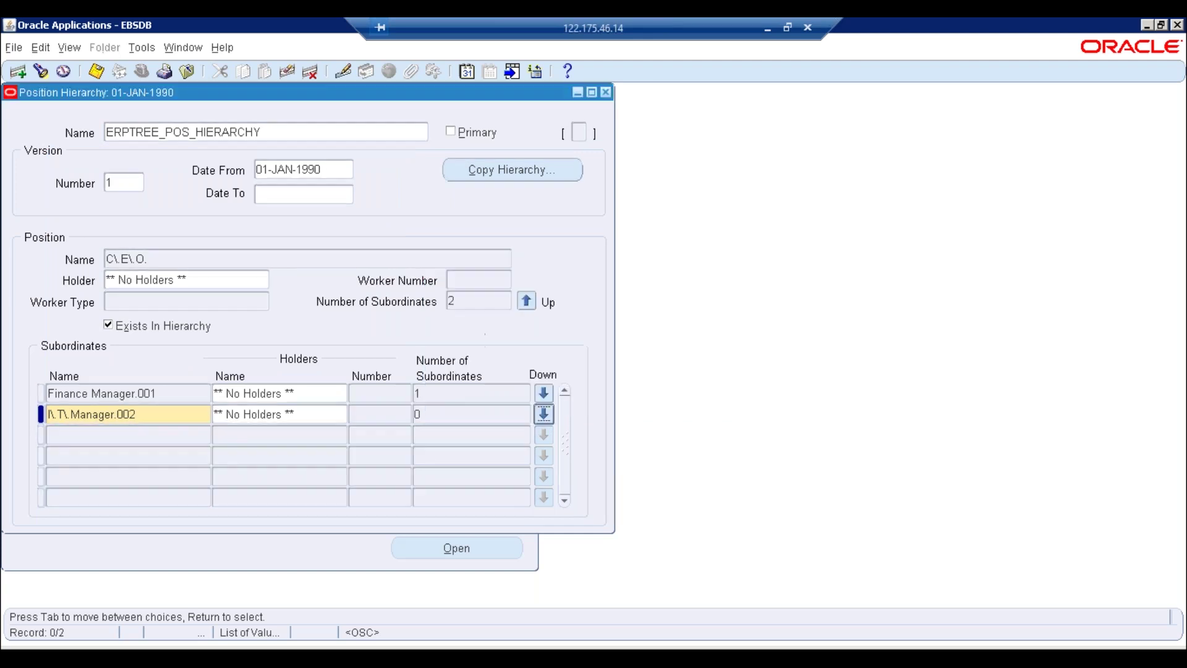
{"action": "type", "text": "app"}
{"action": "key", "text": "Tab"}
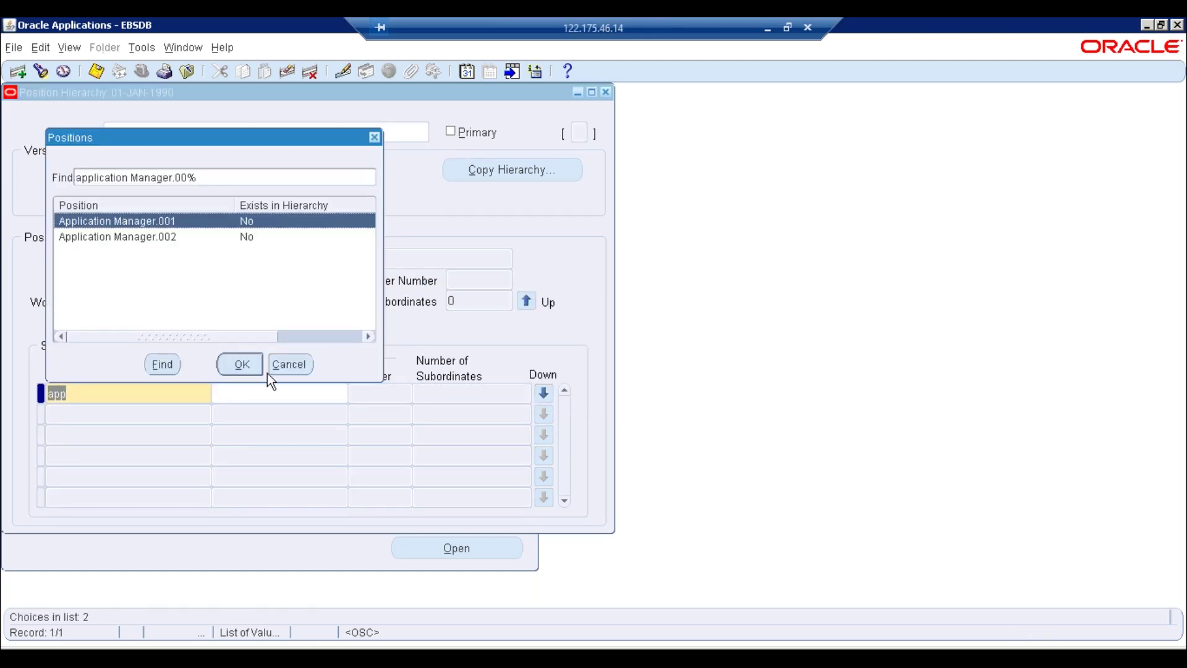
{"action": "left_click", "coordinate": [241, 365]}
{"action": "key", "text": "ctrl+s"}
{"action": "key", "text": "Down"}
{"action": "type", "text": "app"}
{"action": "key", "text": "Tab"}
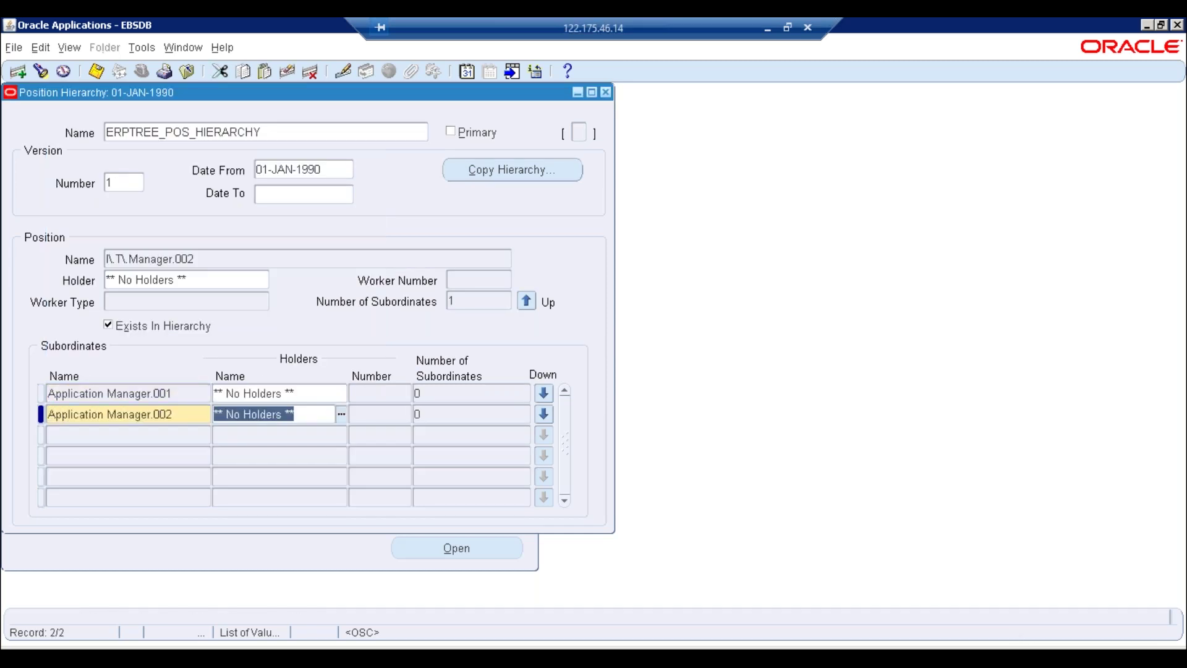
{"action": "key", "text": "ctrl+s"}
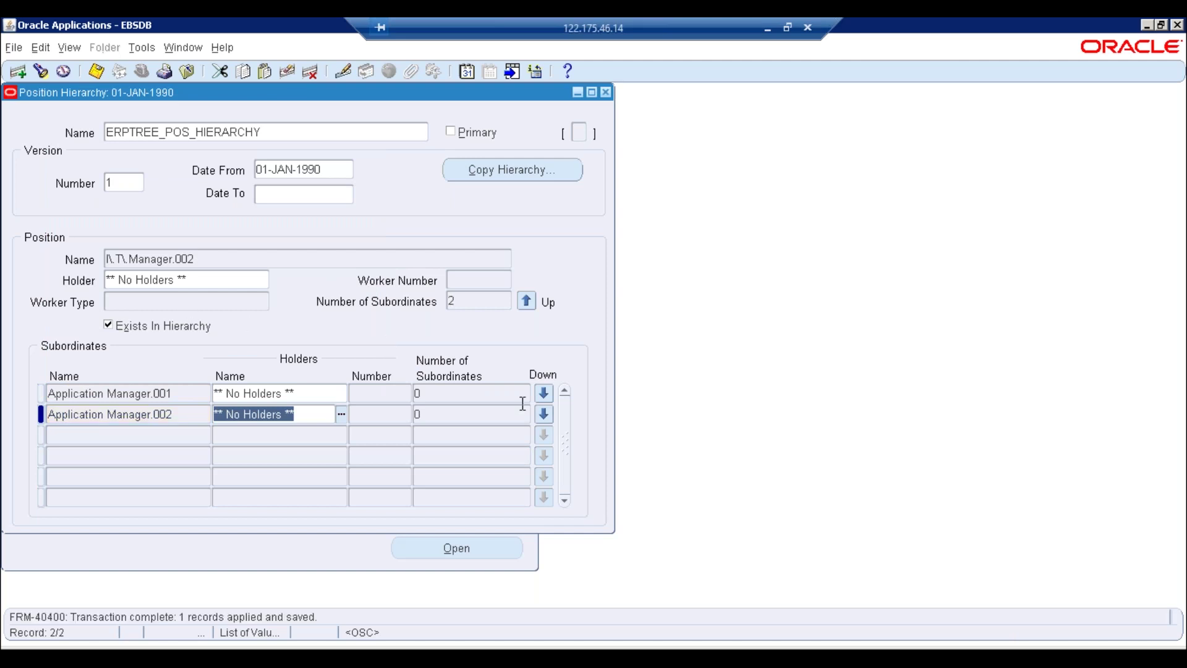
{"action": "left_click", "coordinate": [528, 302]}
{"action": "left_click", "coordinate": [528, 302]}
{"action": "left_click", "coordinate": [728, 375]}
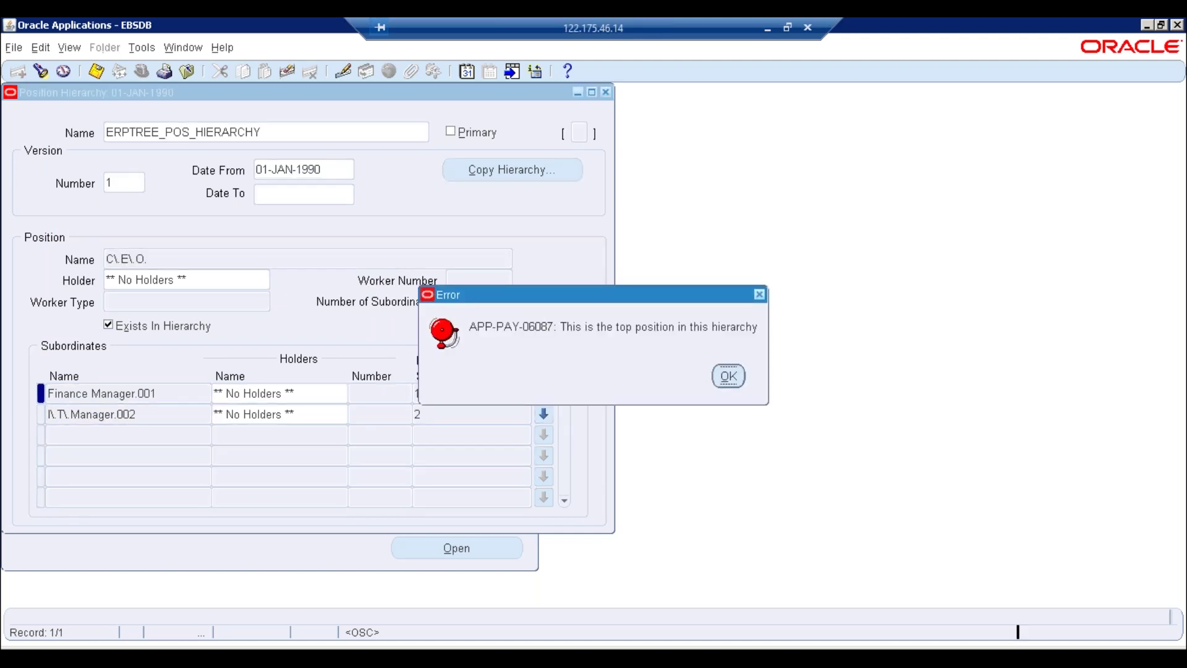
{"action": "left_click", "coordinate": [144, 413]}
{"action": "left_click", "coordinate": [169, 393]}
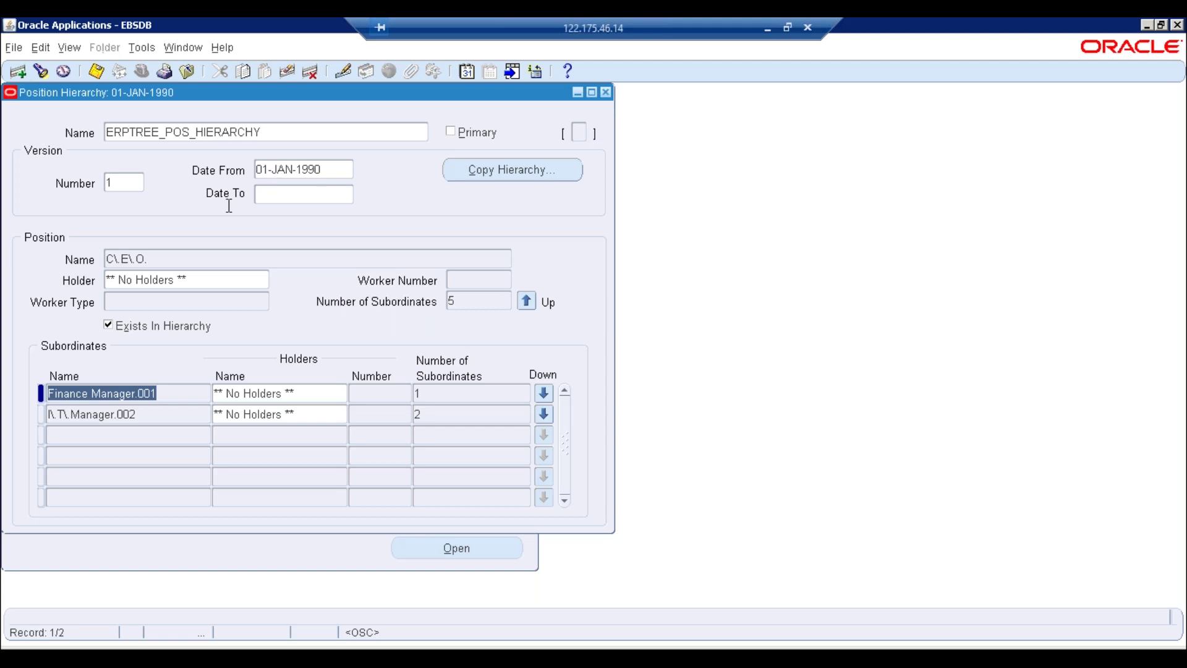
{"action": "left_click", "coordinate": [69, 48]}
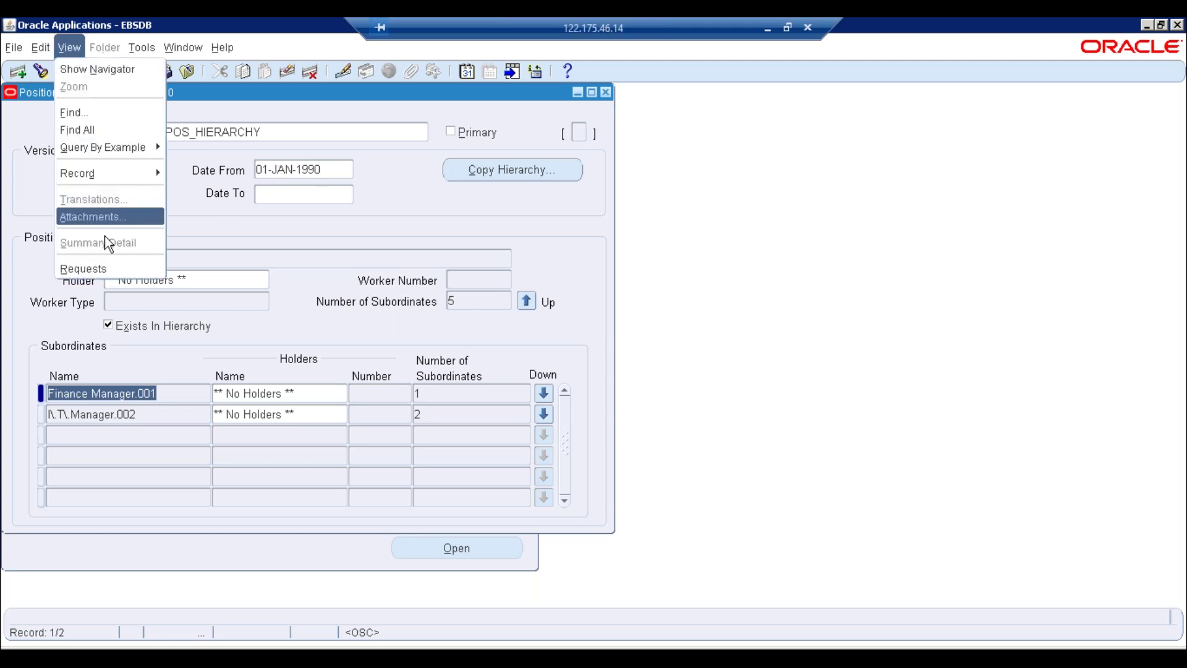
Submit a new single request and enter 'Fill' as the name to list matching reports
{"action": "left_click", "coordinate": [86, 271]}
{"action": "left_click", "coordinate": [214, 466]}
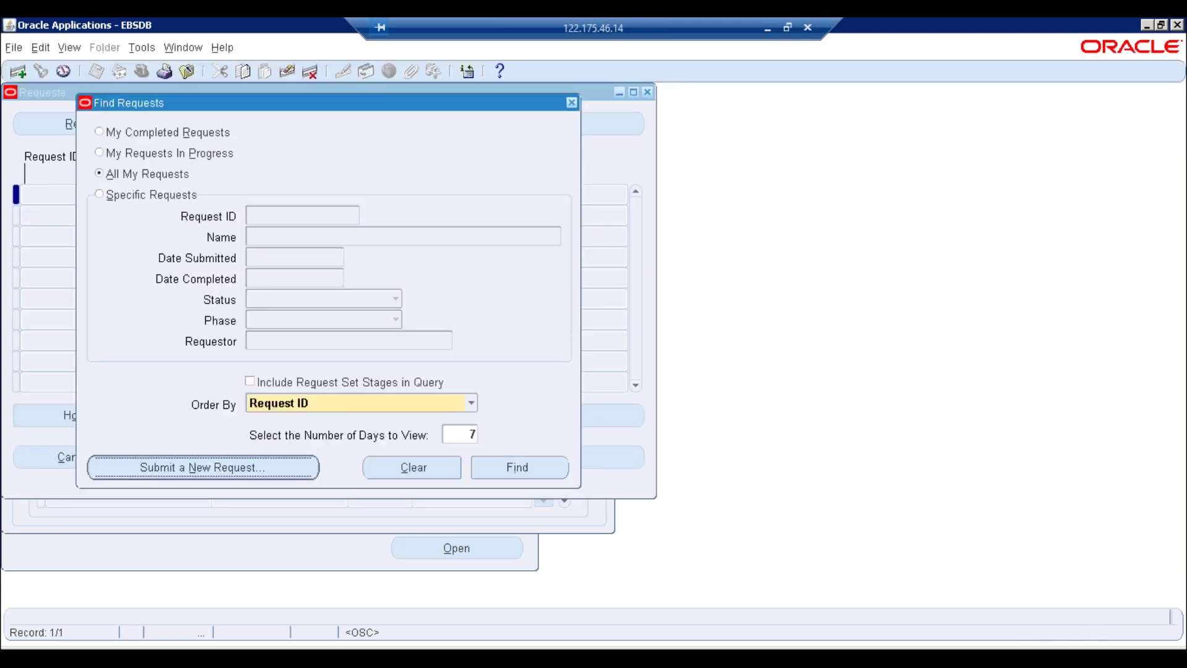
{"action": "left_click", "coordinate": [299, 385]}
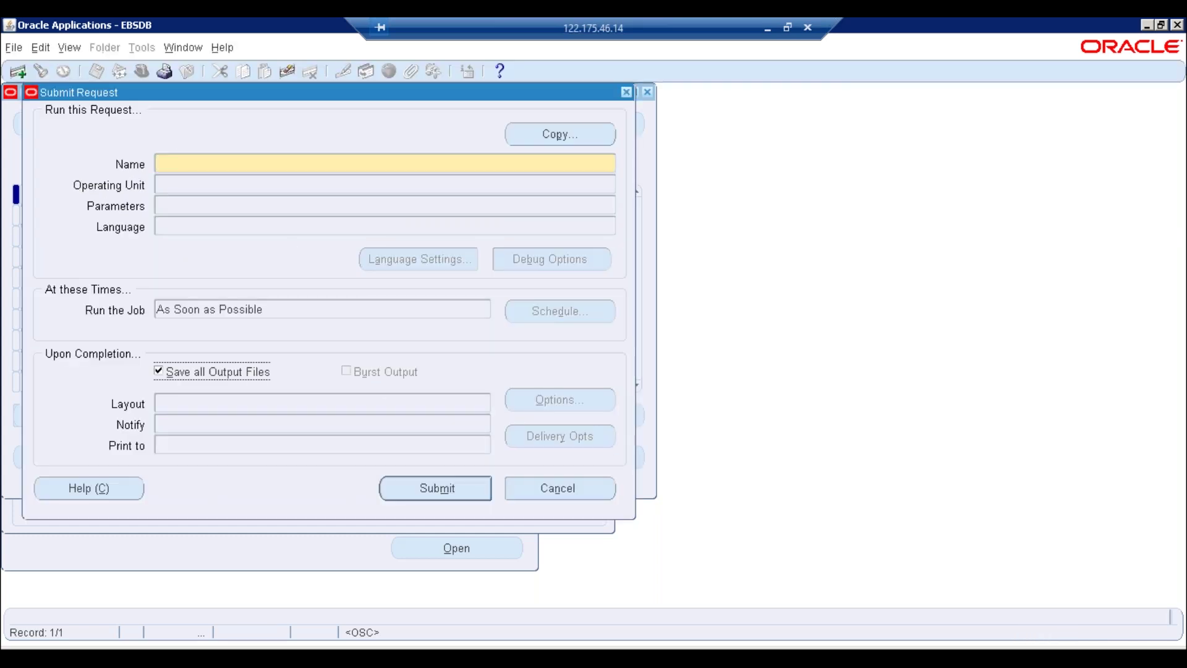
{"action": "key", "text": "Tab"}
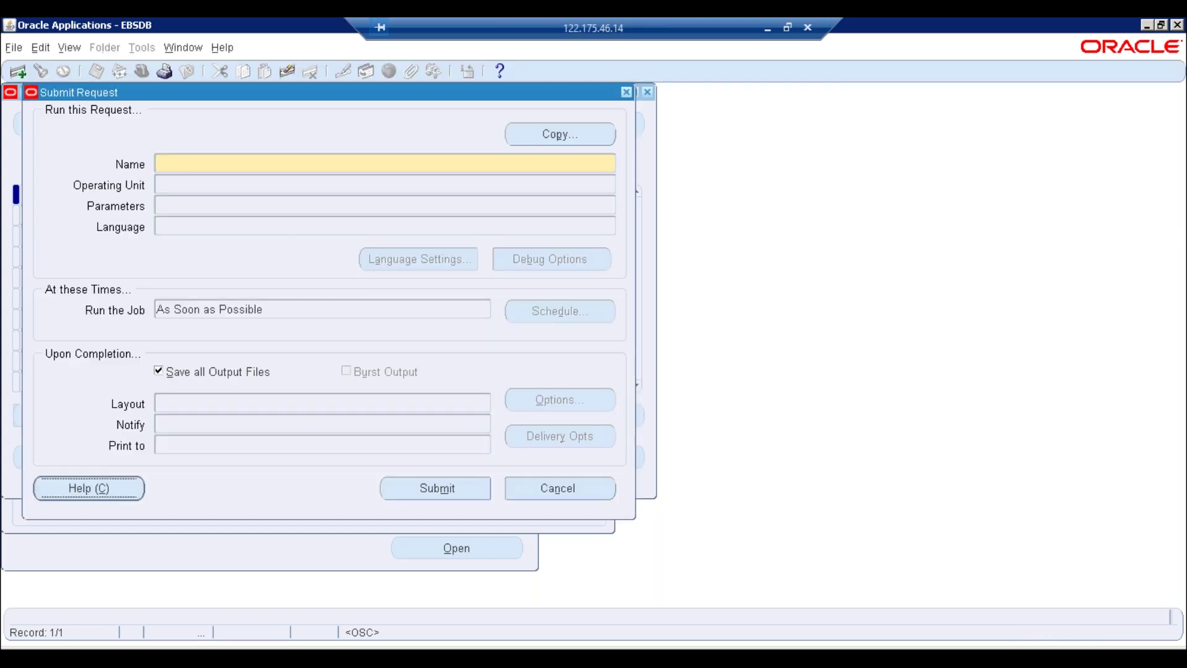
{"action": "key", "text": "Tab"}
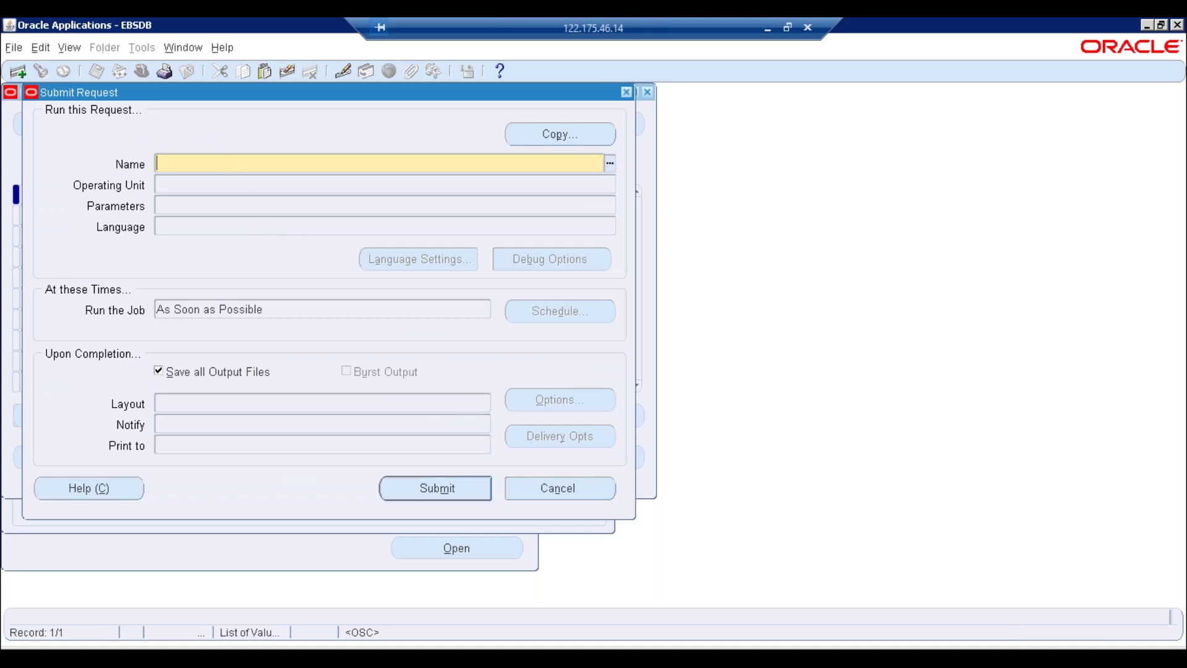
{"action": "type", "text": "Fill"}
{"action": "key", "text": "Tab"}
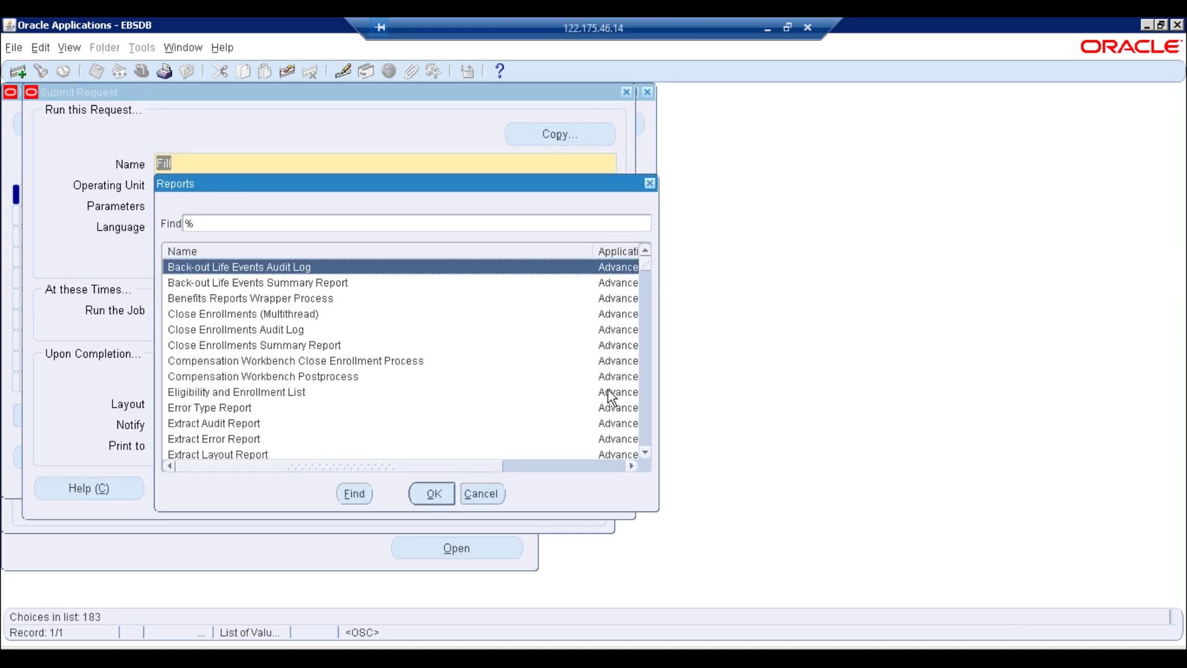
{"action": "left_click_drag", "start_coordinate": [647, 265], "coordinate": [648, 440]}
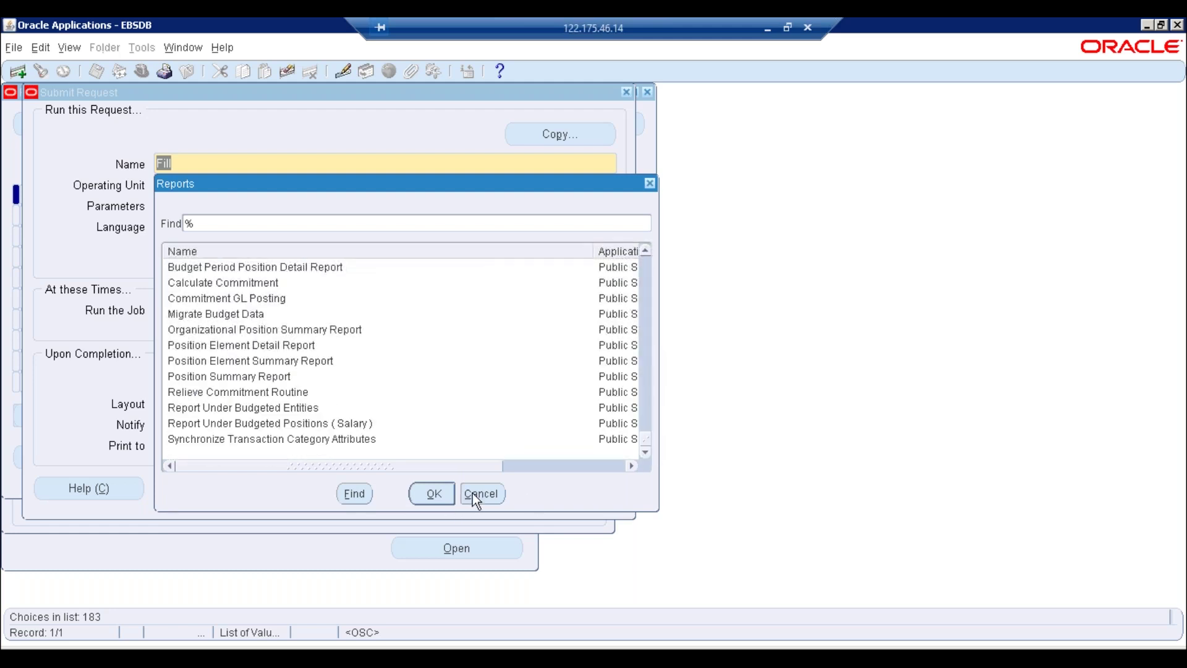
Cancel the request and close the Requests and Position Hierarchy windows
{"action": "left_click", "coordinate": [475, 494]}
{"action": "left_click", "coordinate": [556, 488]}
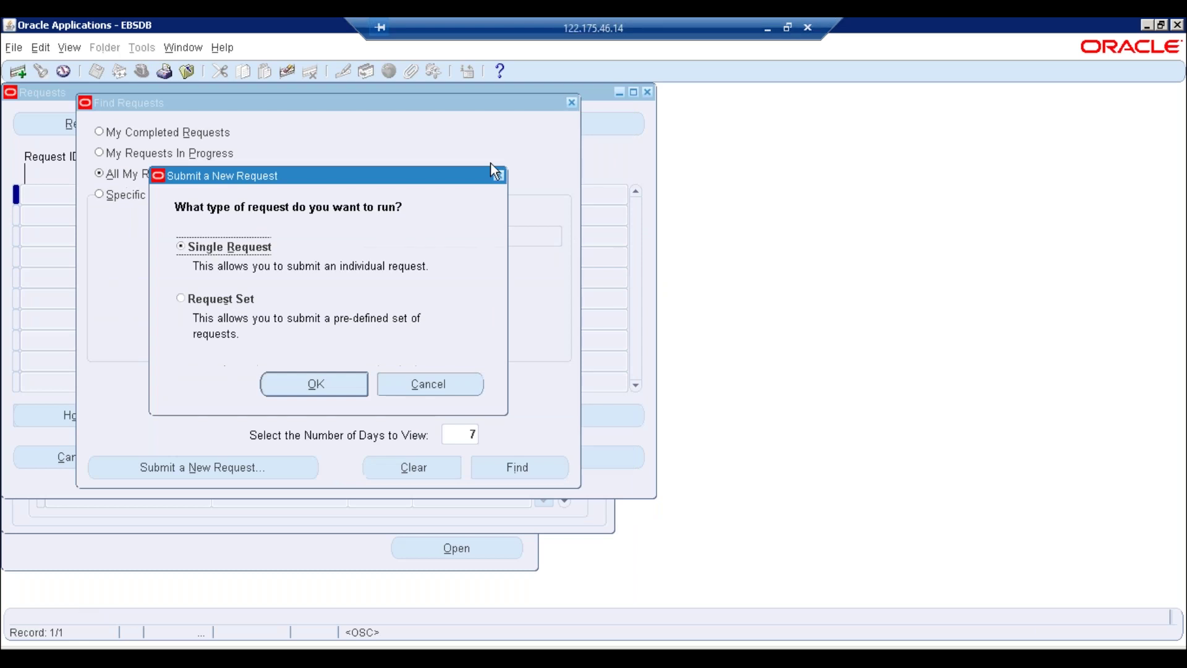
{"action": "left_click", "coordinate": [499, 175]}
{"action": "left_click", "coordinate": [572, 103]}
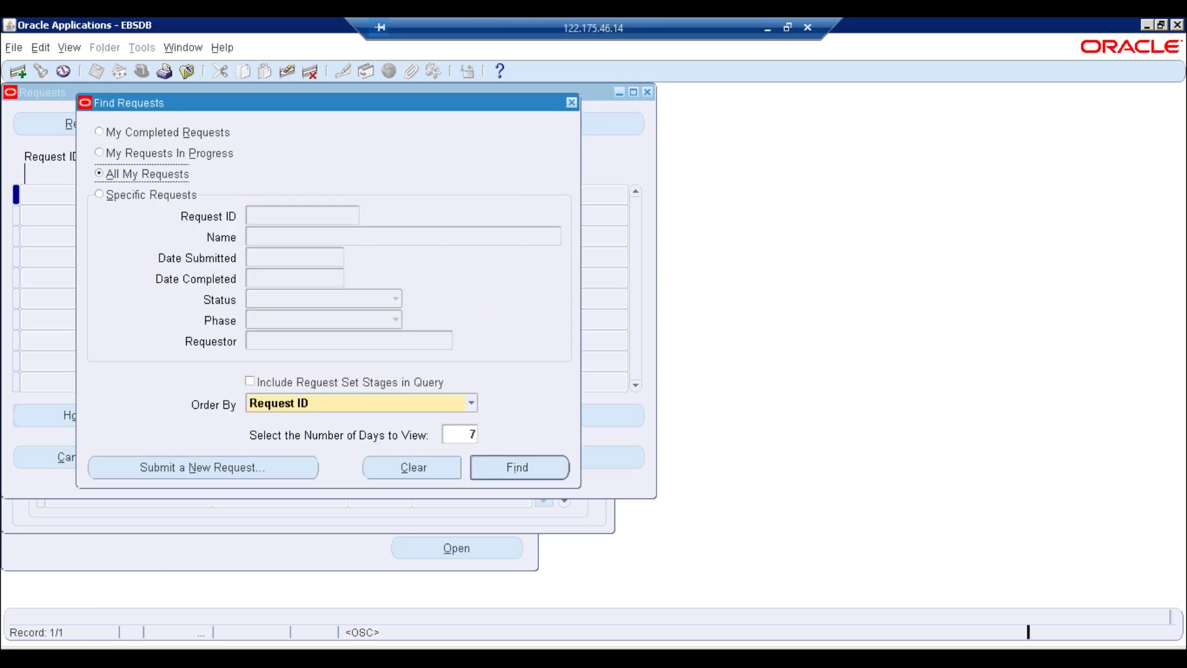
{"action": "left_click", "coordinate": [607, 93]}
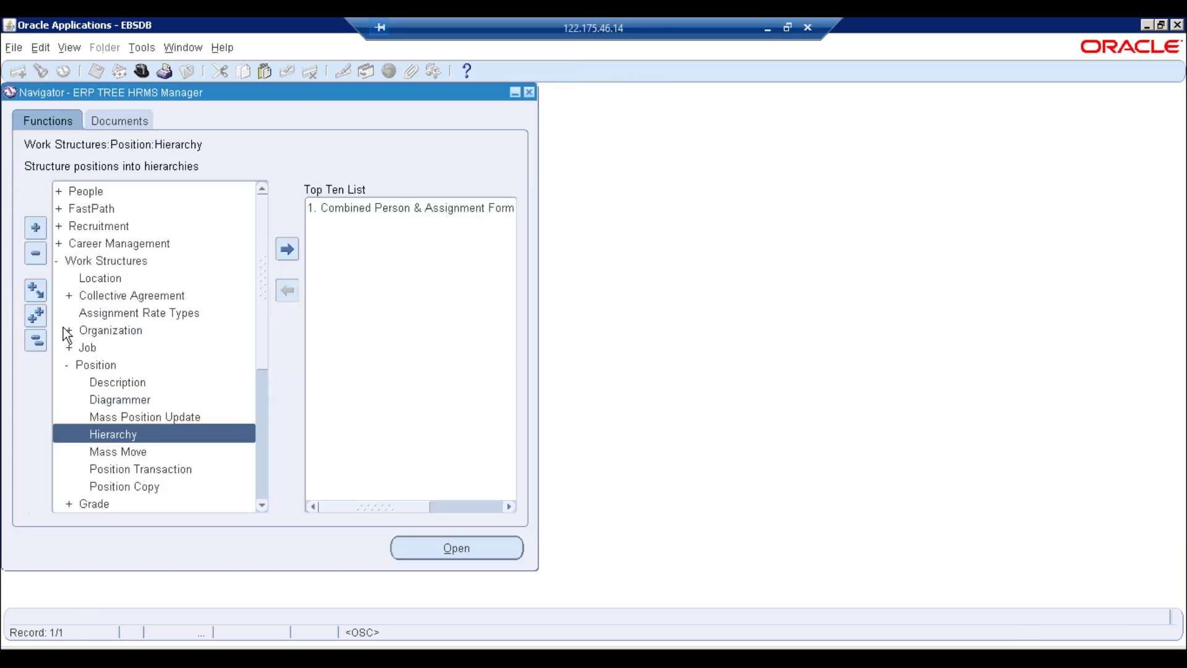
{"action": "left_click", "coordinate": [35, 341]}
Switch to the System Administrator responsibility and expand Security > Responsibility
{"action": "left_click", "coordinate": [142, 70]}
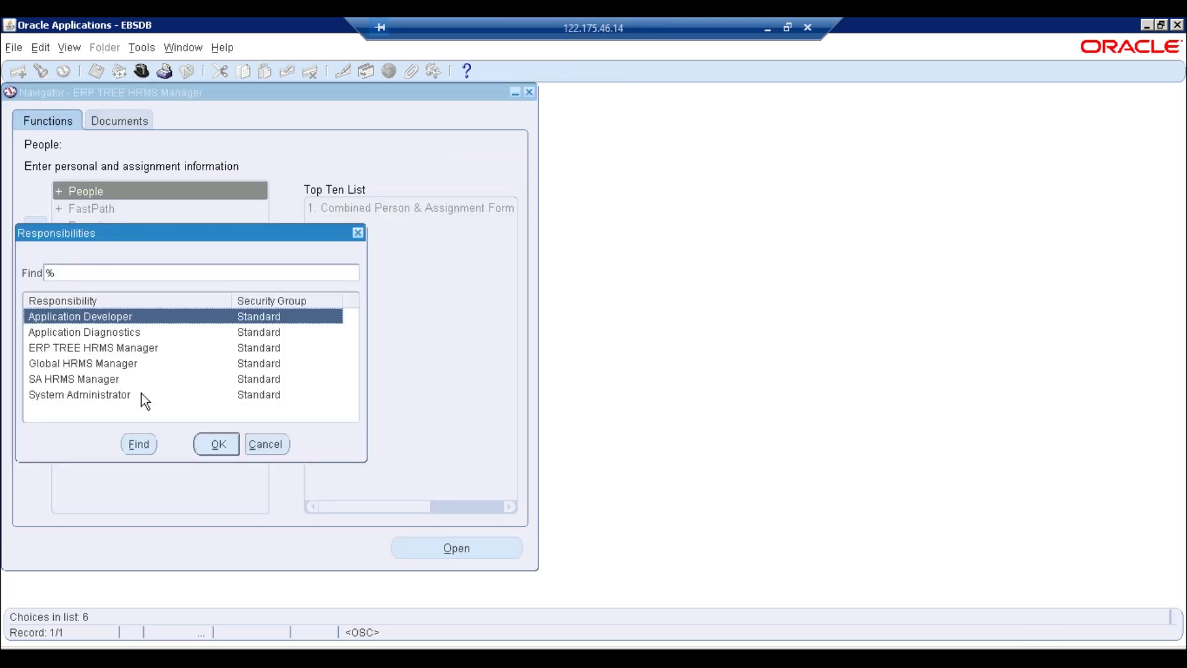
{"action": "double_click", "coordinate": [46, 395]}
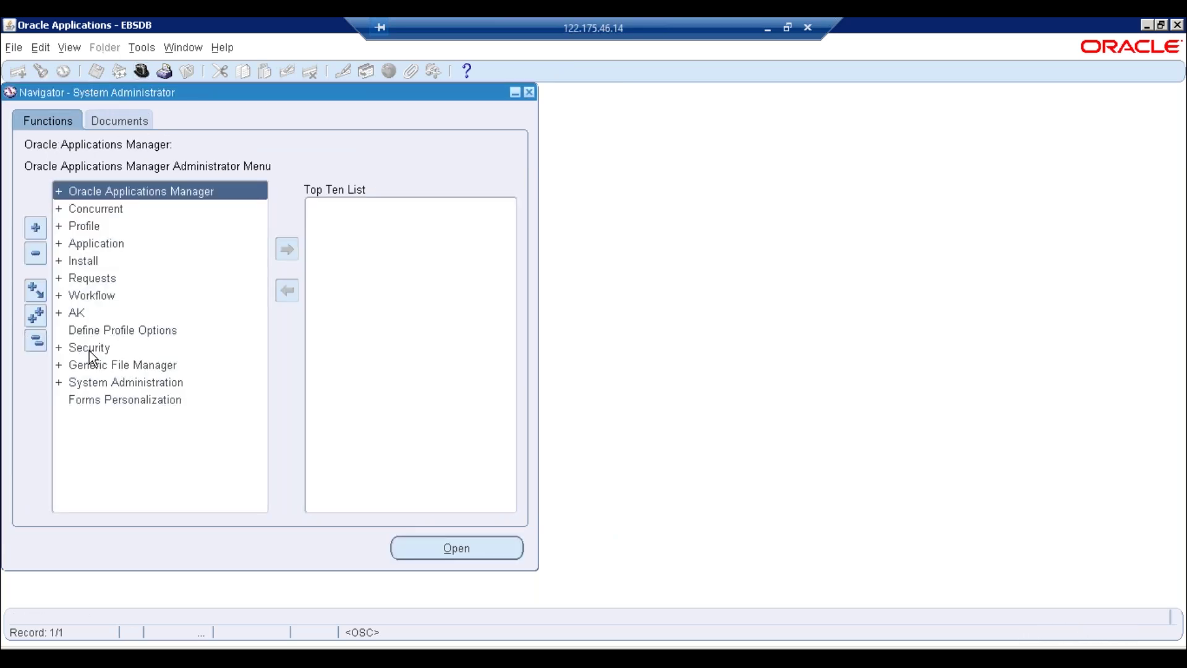
{"action": "double_click", "coordinate": [93, 347]}
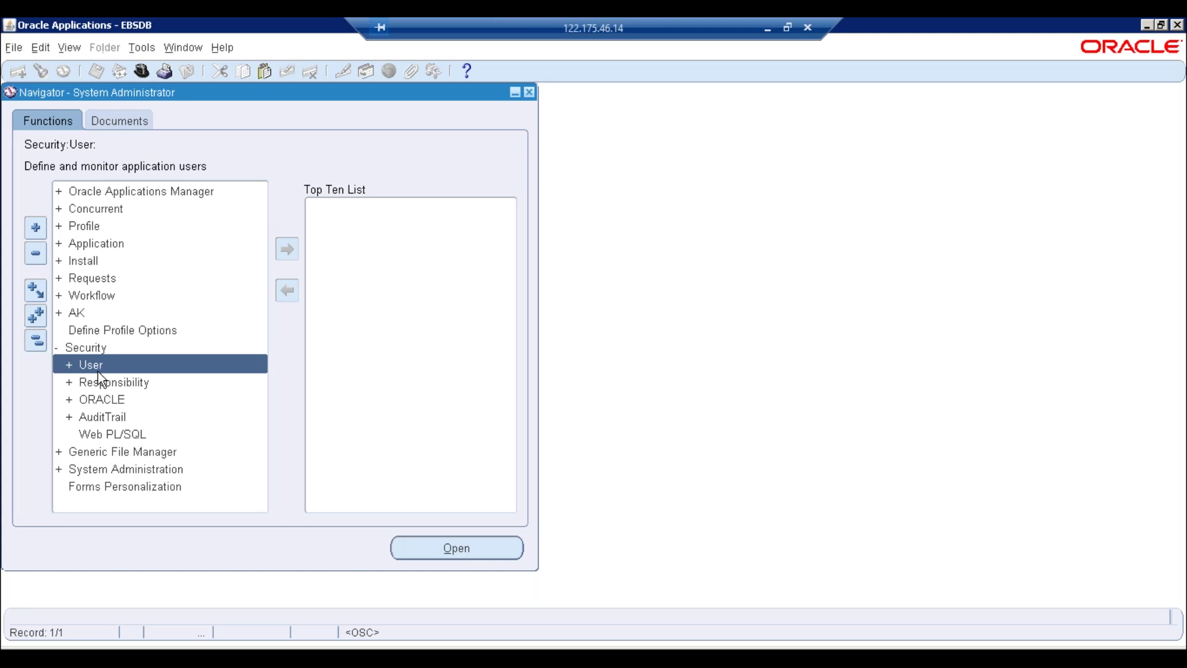
{"action": "double_click", "coordinate": [106, 383]}
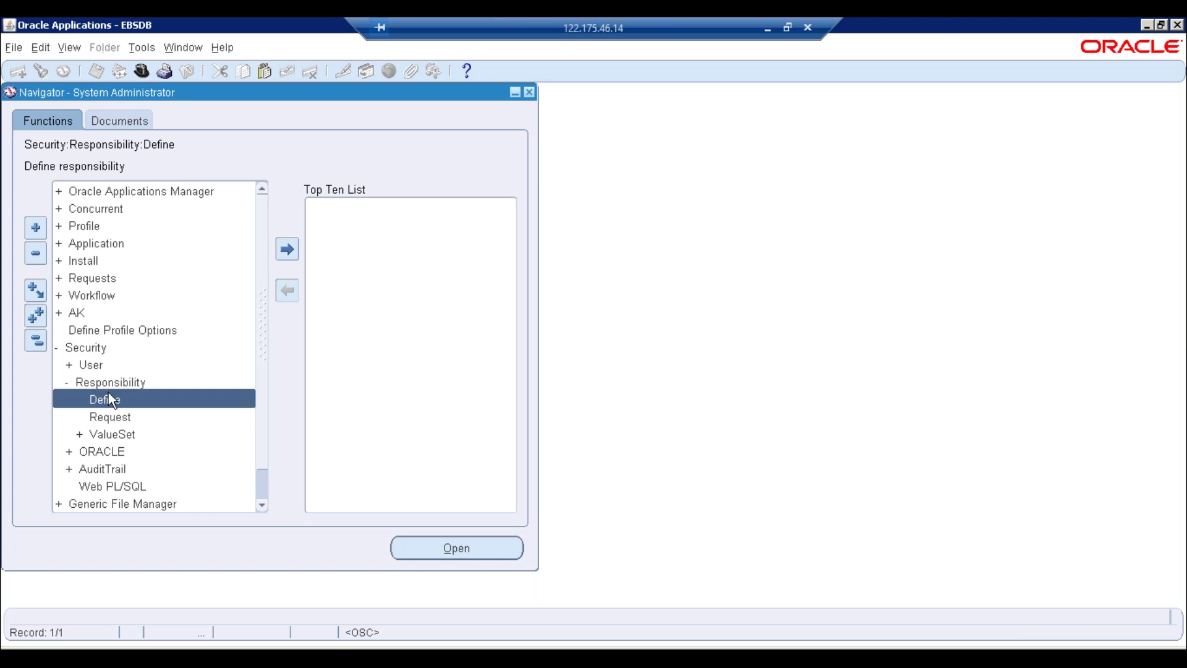
Open the Responsibilities form and query responsibilities matching ERPTREE%
{"action": "double_click", "coordinate": [109, 399]}
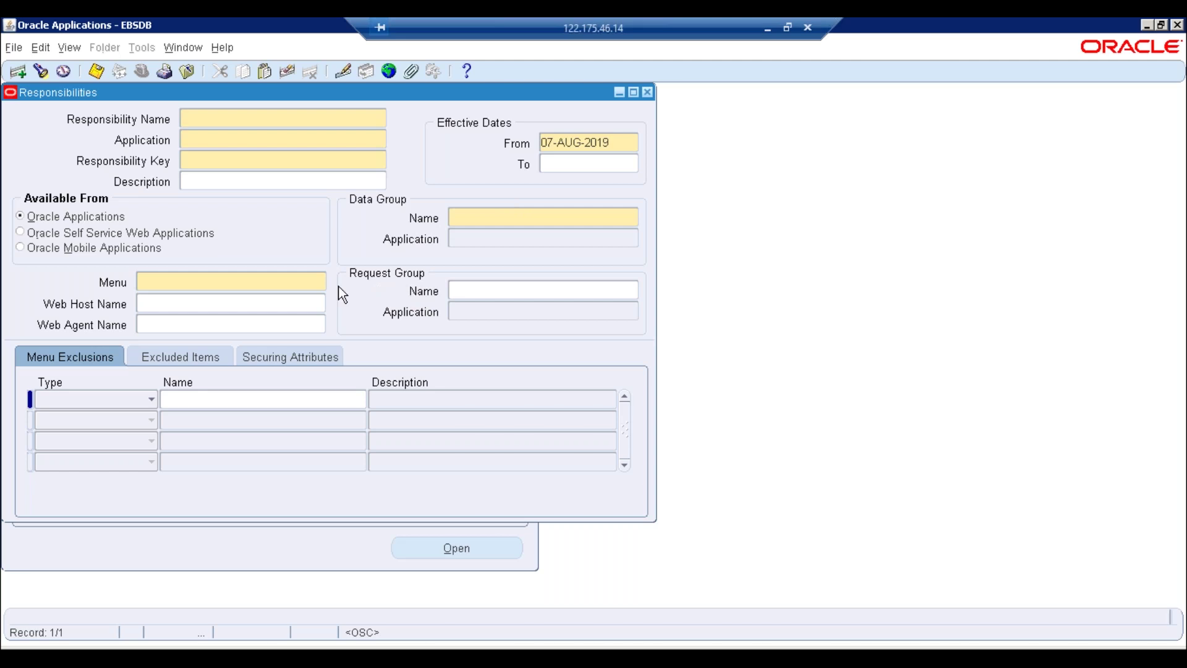
{"action": "key", "text": "F11"}
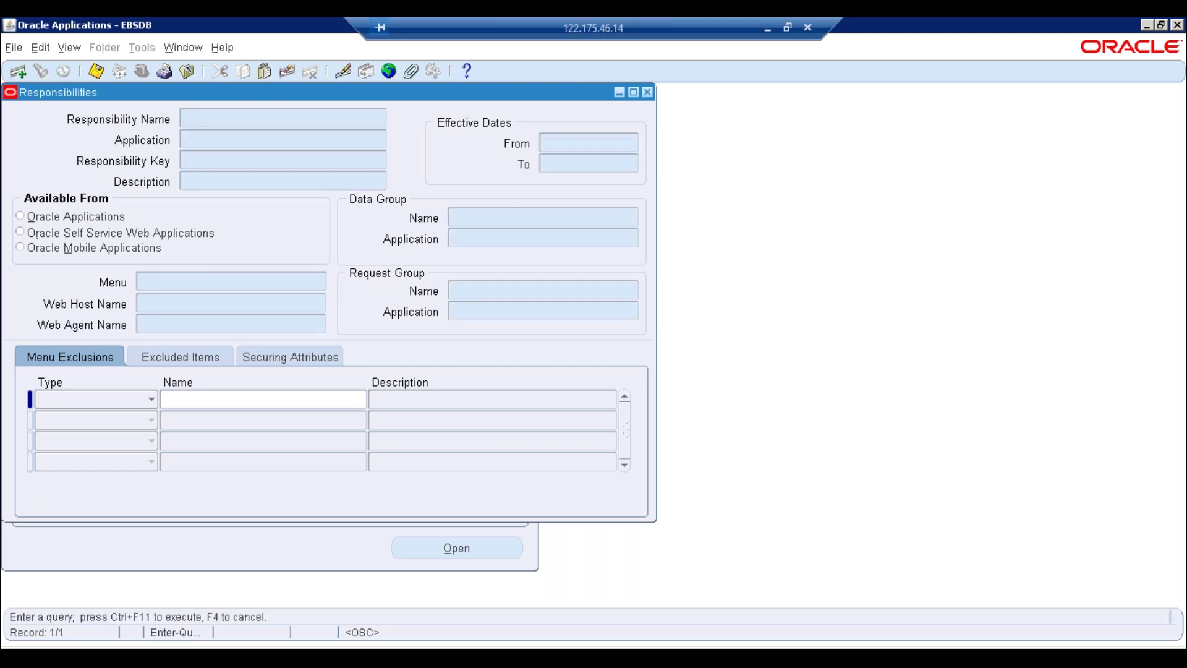
{"action": "type", "text": "ERPTREE%"}
{"action": "key", "text": "ctrl+F11"}
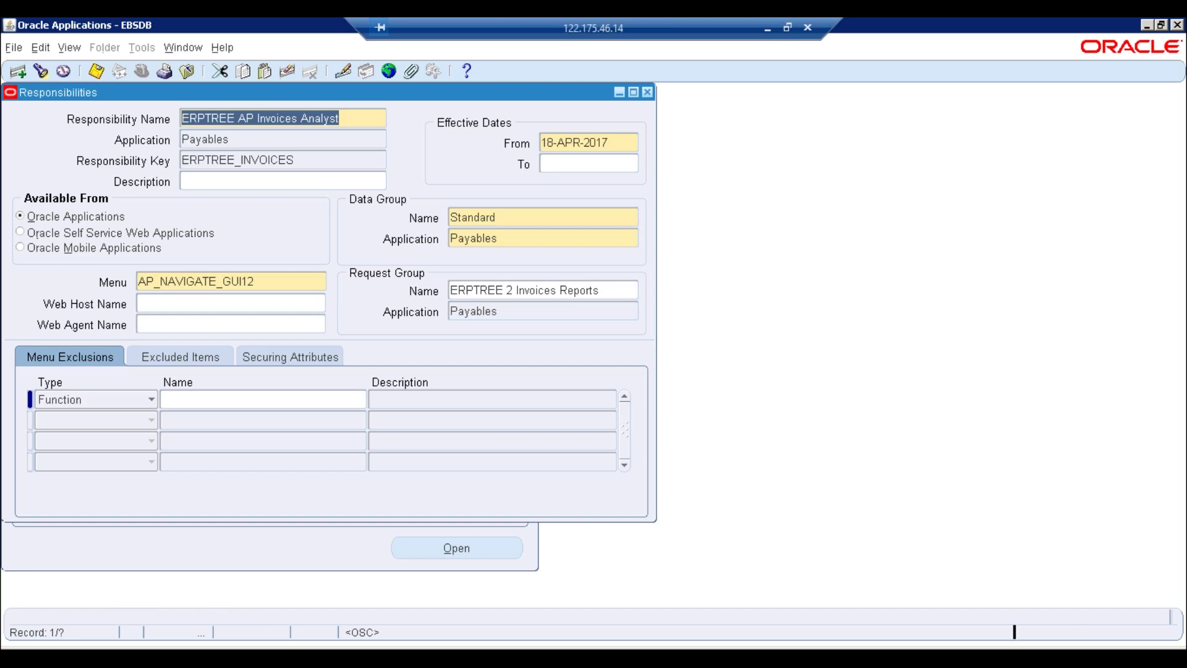
{"action": "key", "text": "Down"}
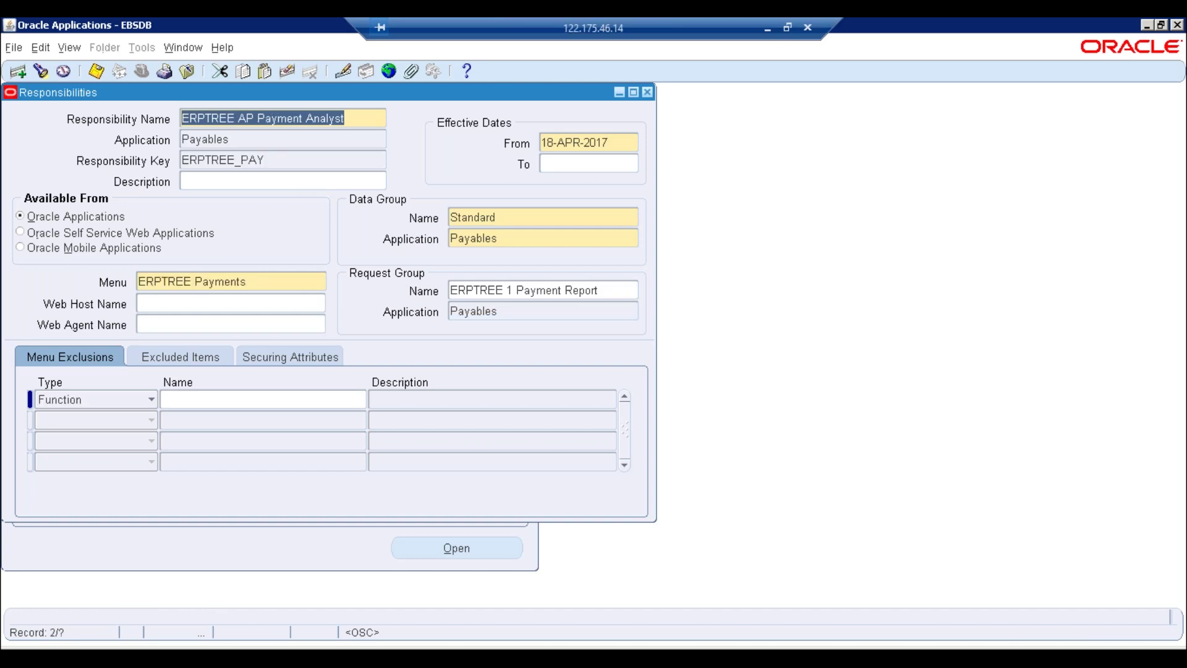
Re-query with ERPTREE%HRMS% and then ERPTREE%HR%; with no records found, close the form
{"action": "key", "text": "F11"}
{"action": "type", "text": "ERPTREE%HRMS%"}
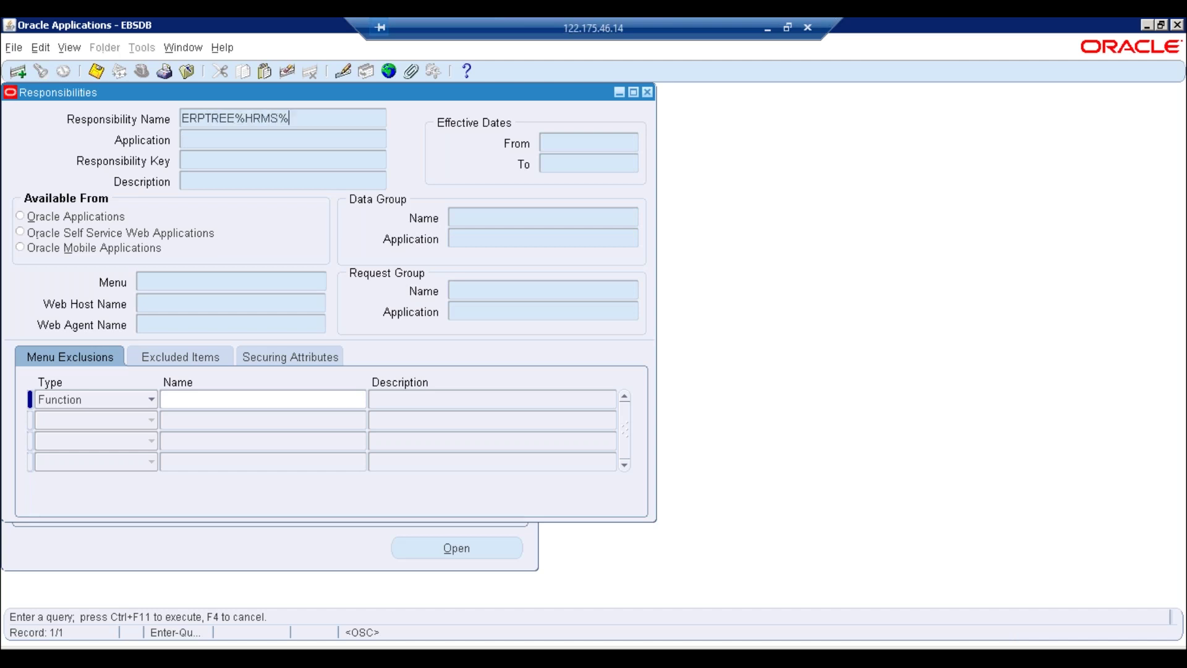
{"action": "key", "text": "ctrl+F11"}
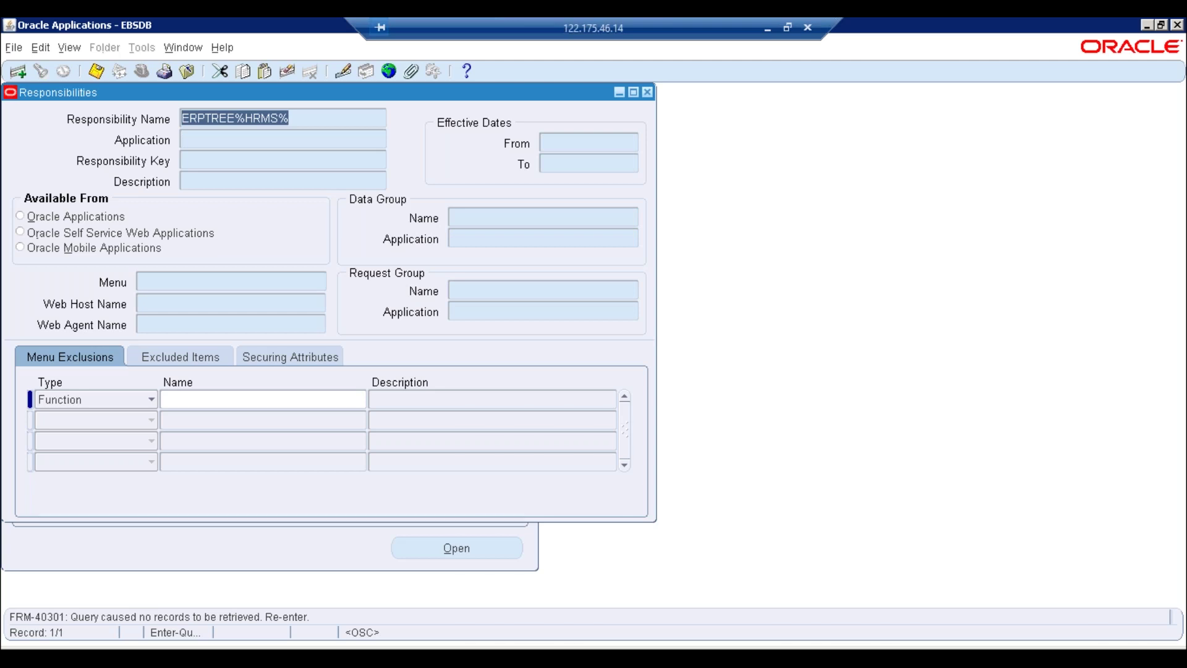
{"action": "left_click", "coordinate": [290, 118]}
{"action": "key", "text": "BackSpace"}
{"action": "key", "text": "BackSpace"}
{"action": "key", "text": "BackSpace"}
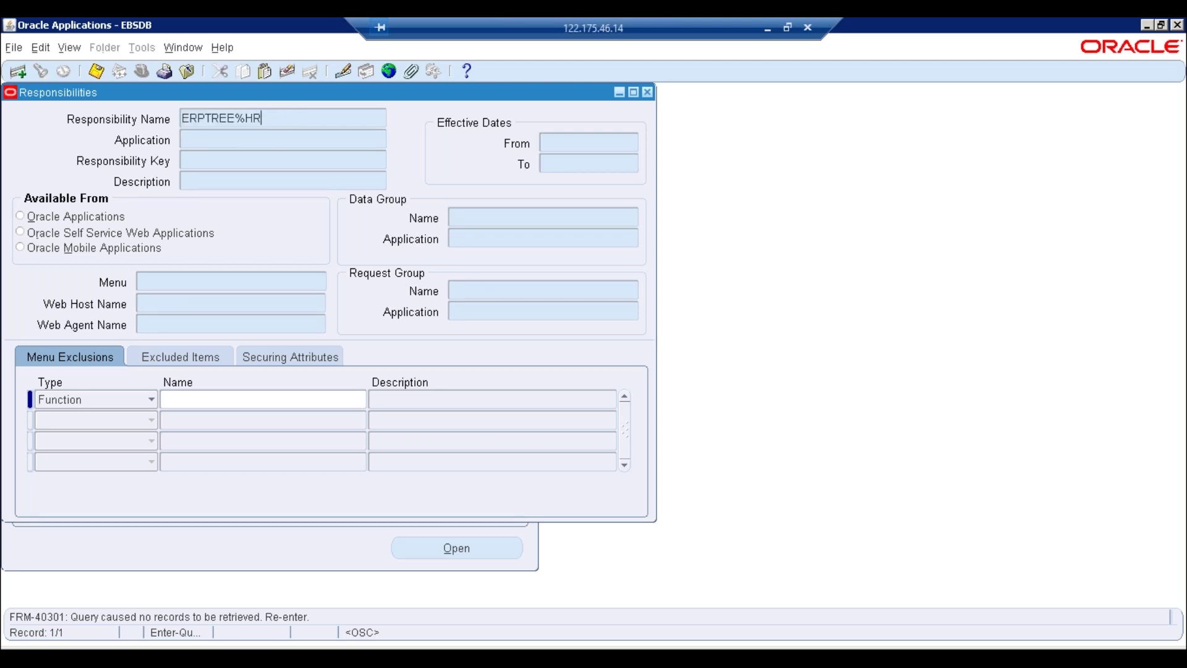
{"action": "type", "text": "%"}
{"action": "key", "text": "ctrl+F11"}
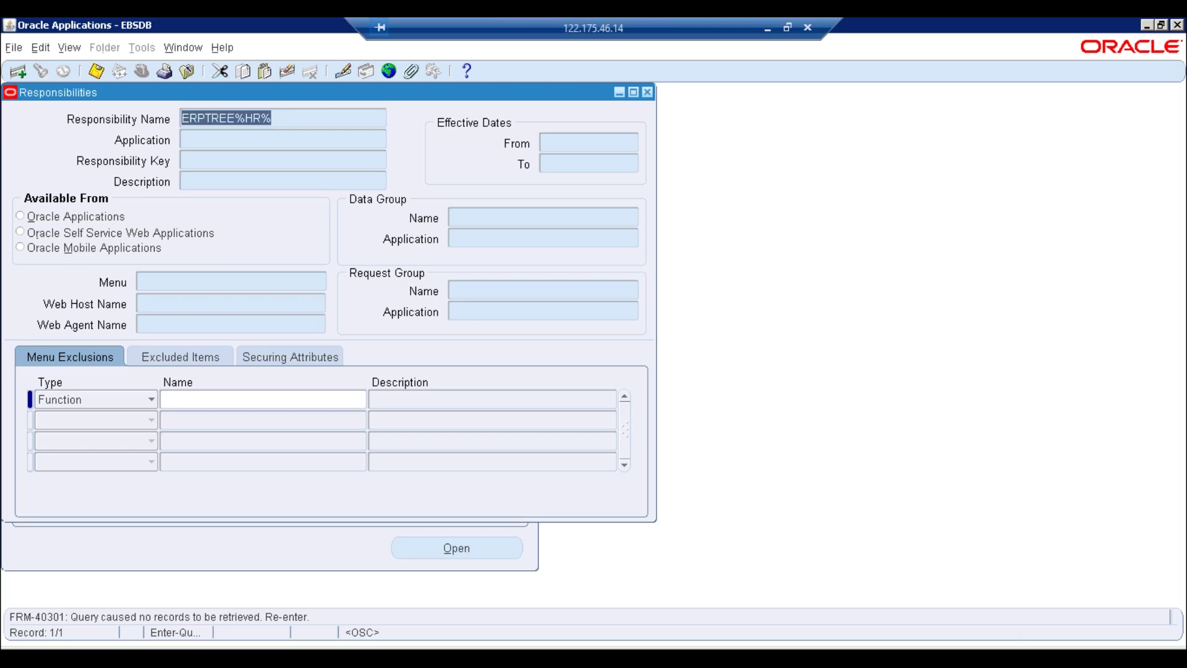
{"action": "key", "text": "BackSpace"}
{"action": "key", "text": "F4"}
{"action": "key", "text": "F4"}
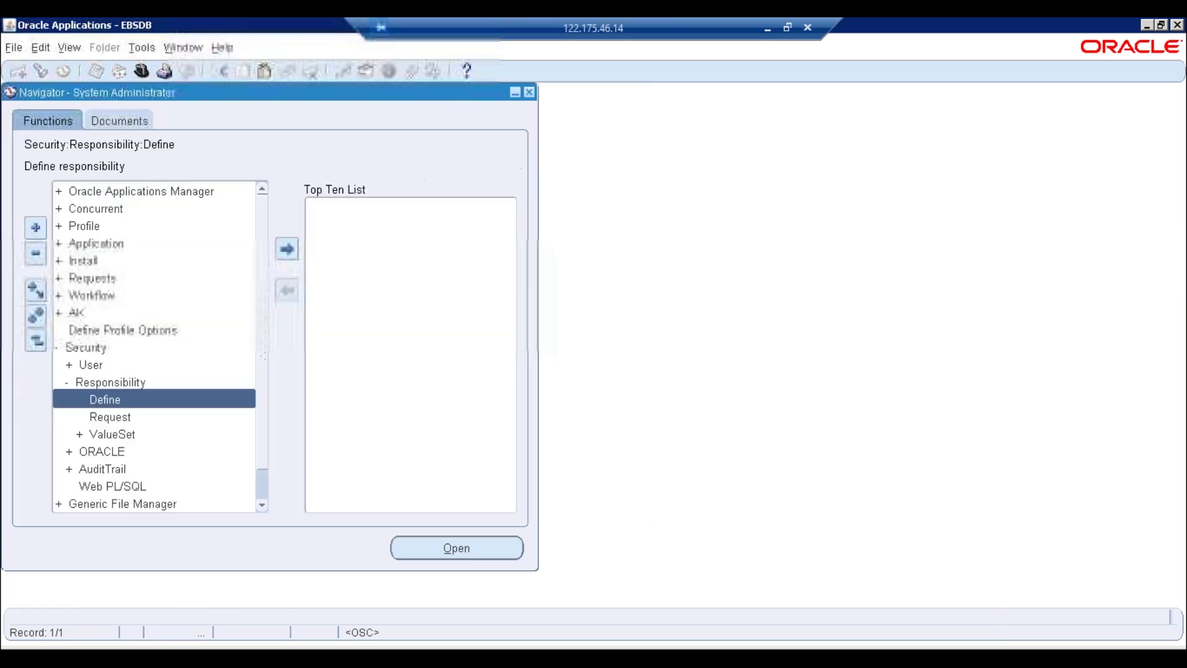
{"action": "left_click", "coordinate": [141, 71]}
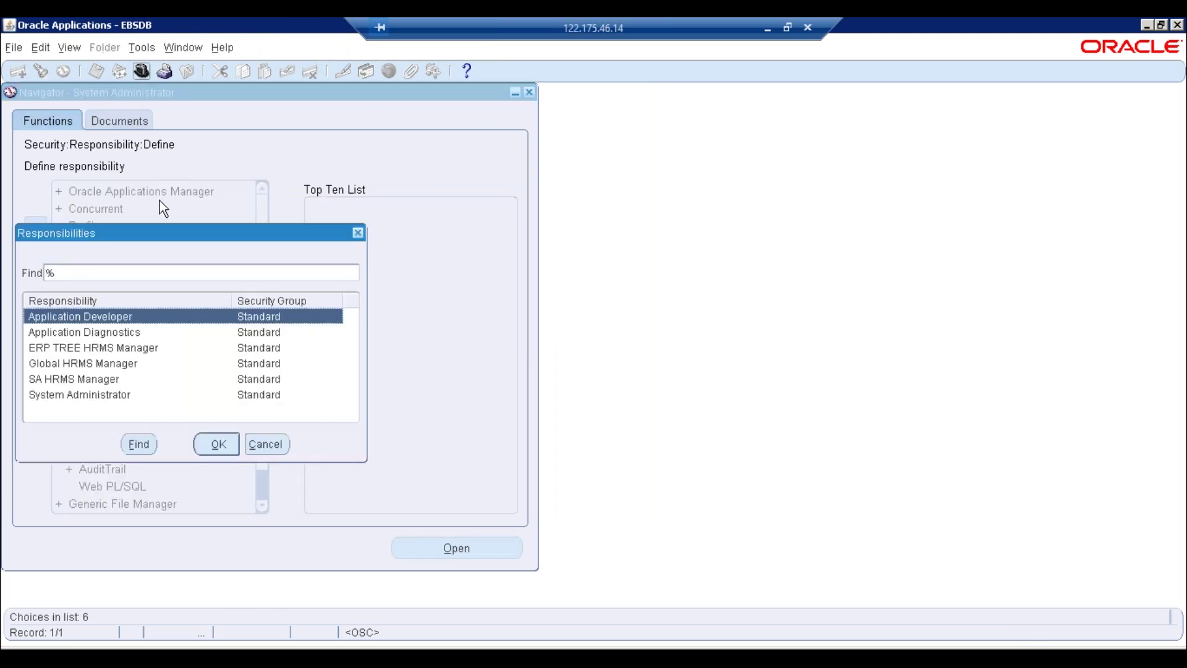
{"action": "left_click", "coordinate": [69, 349]}
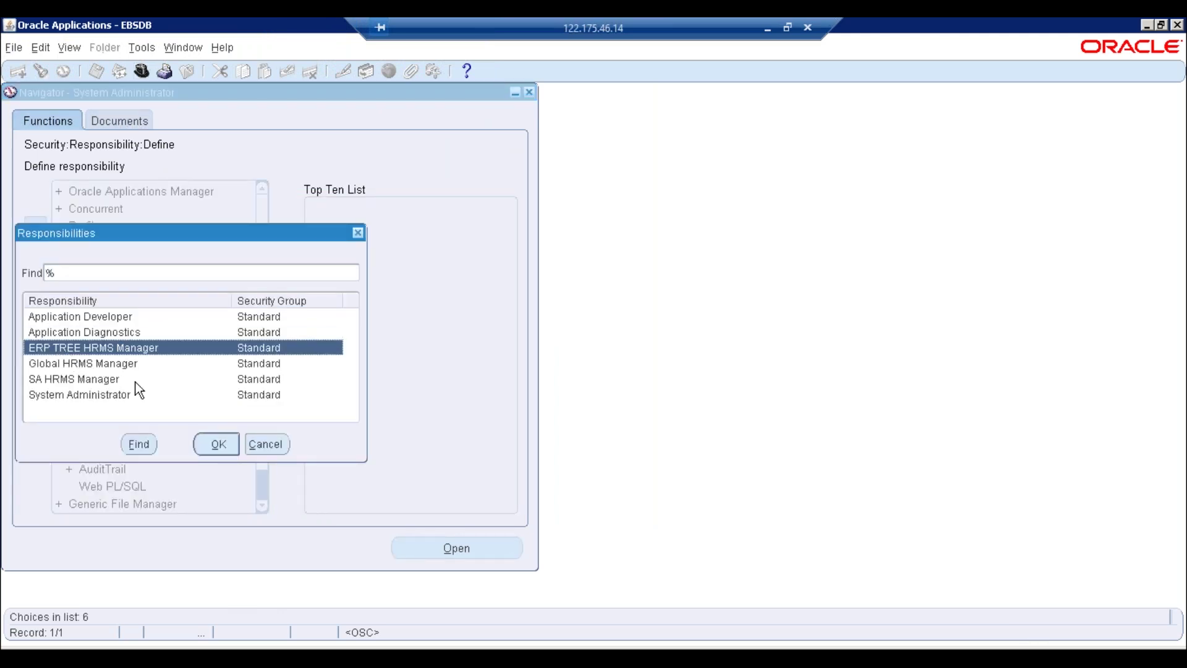
{"action": "left_click", "coordinate": [276, 442]}
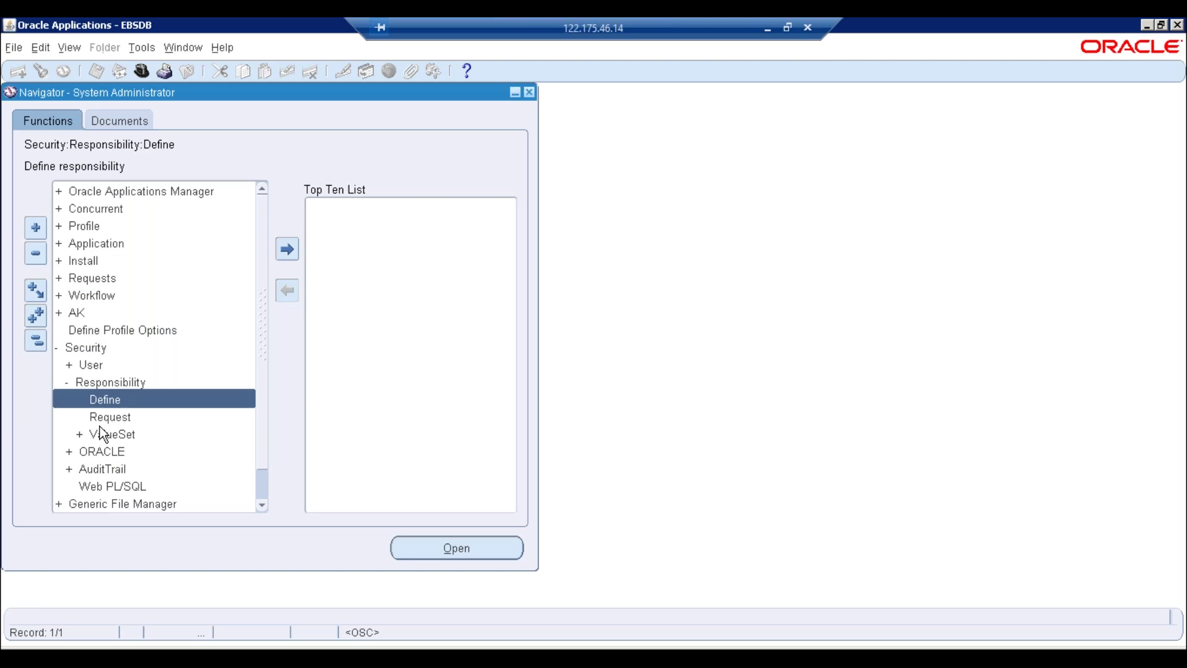
{"action": "double_click", "coordinate": [120, 401]}
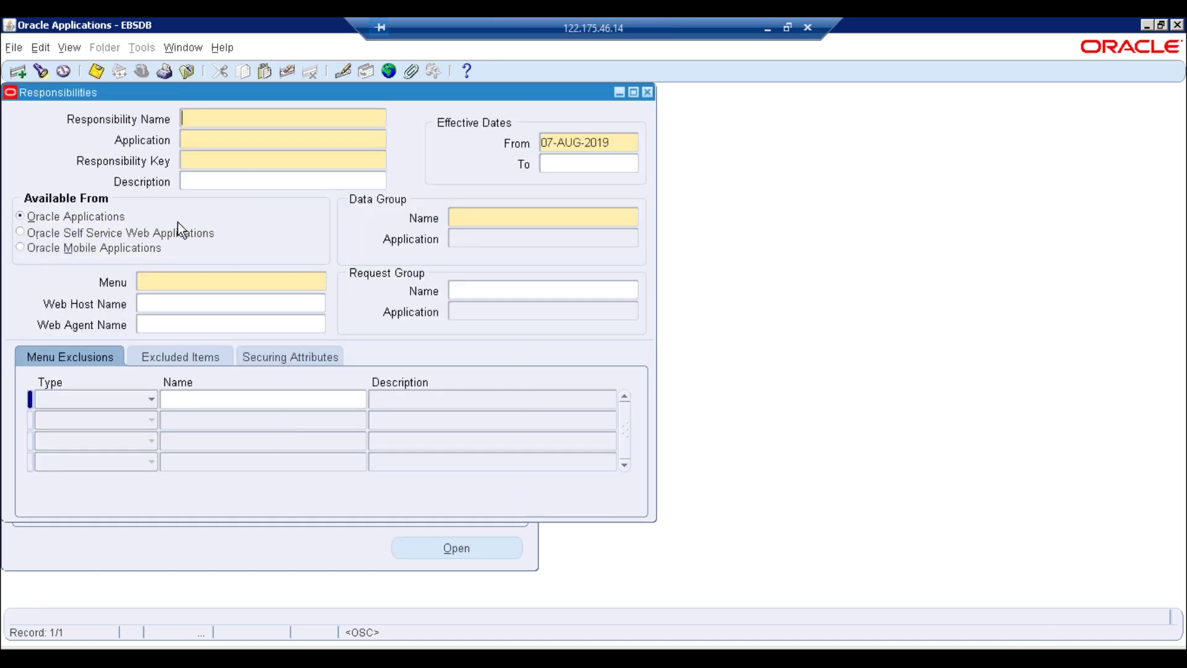
{"action": "key", "text": "F11"}
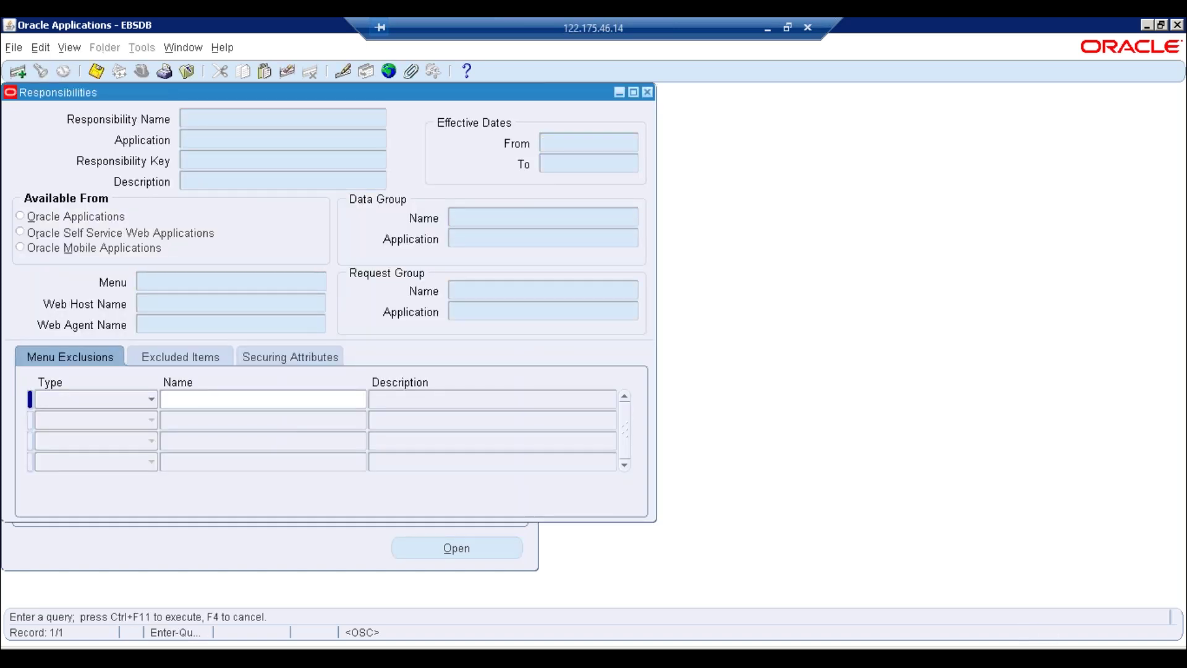
{"action": "type", "text": "%"}
{"action": "type", "text": "P%TREE"}
{"action": "type", "text": "%"}
{"action": "type", "text": "HRM"}
{"action": "type", "text": "S%"}
{"action": "key", "text": "ctrl+F11"}
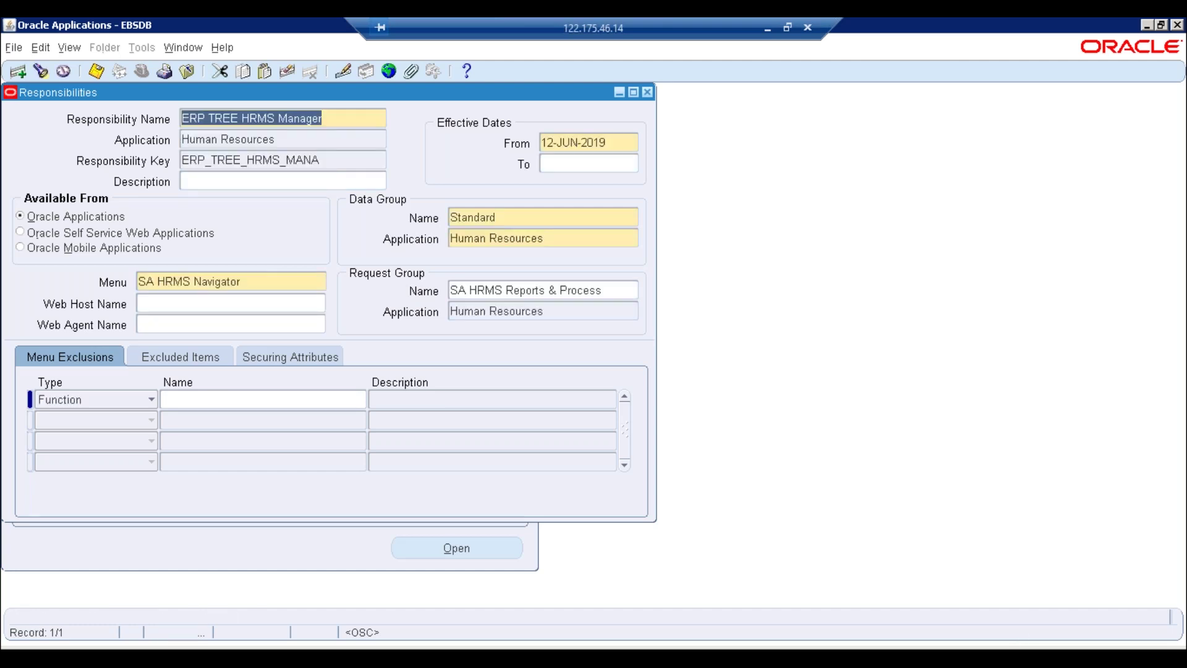
{"action": "left_click", "coordinate": [619, 289]}
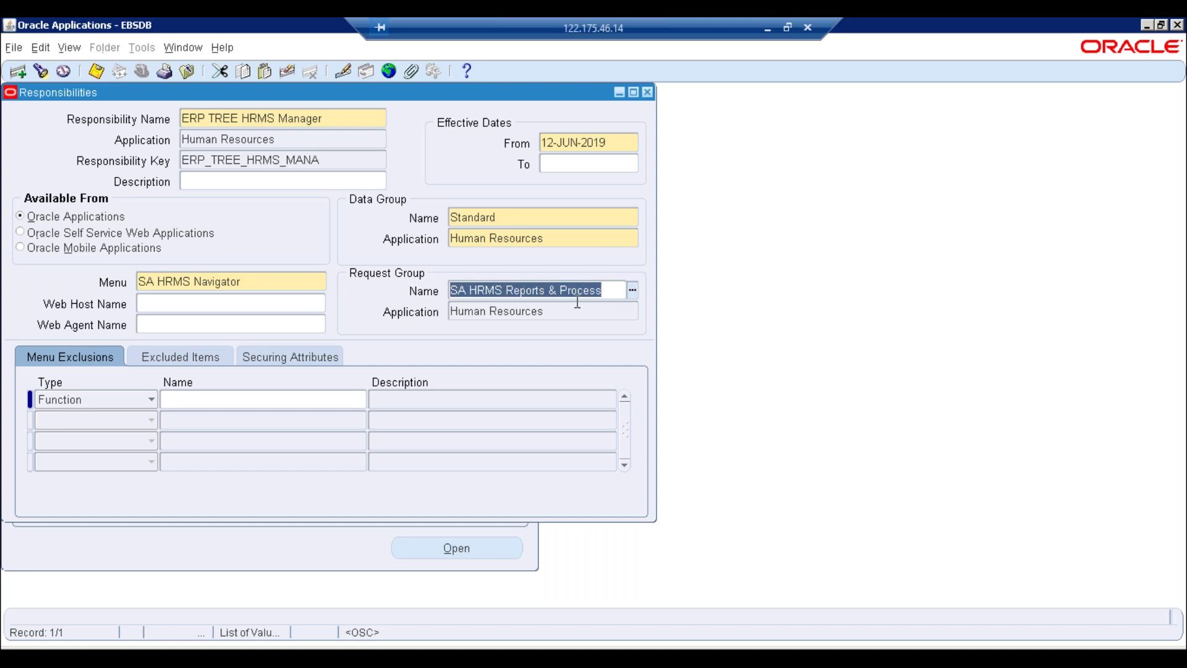
{"action": "key", "text": "Tab"}
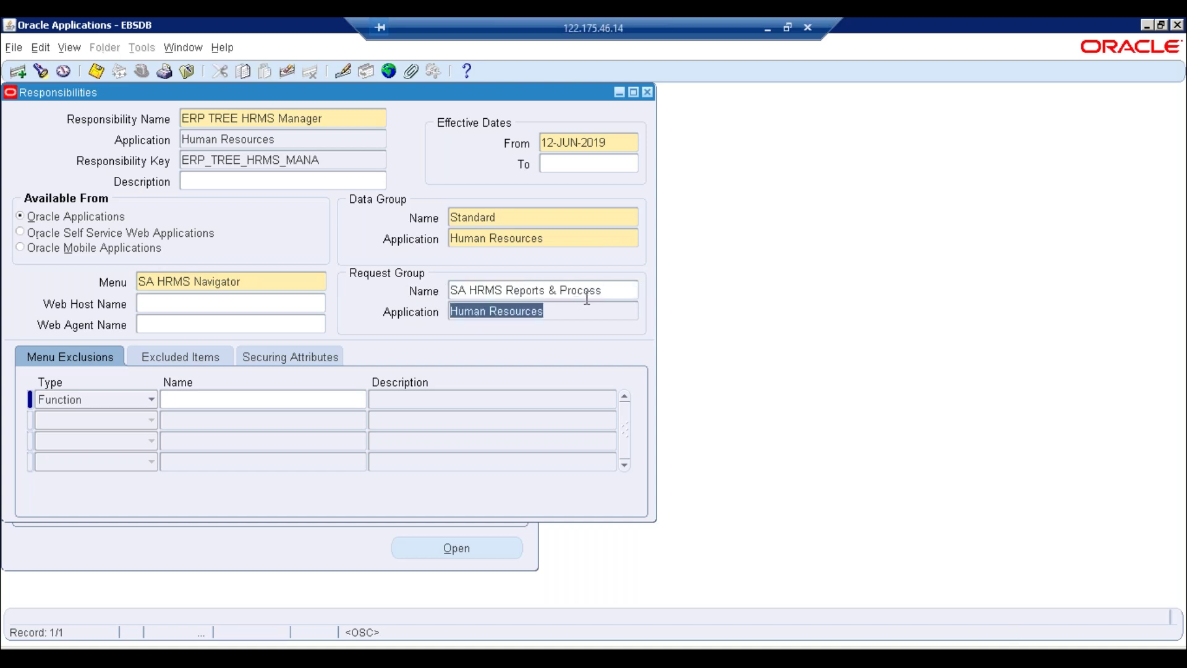
{"action": "left_click", "coordinate": [600, 295]}
{"action": "key", "text": "ctrl+c"}
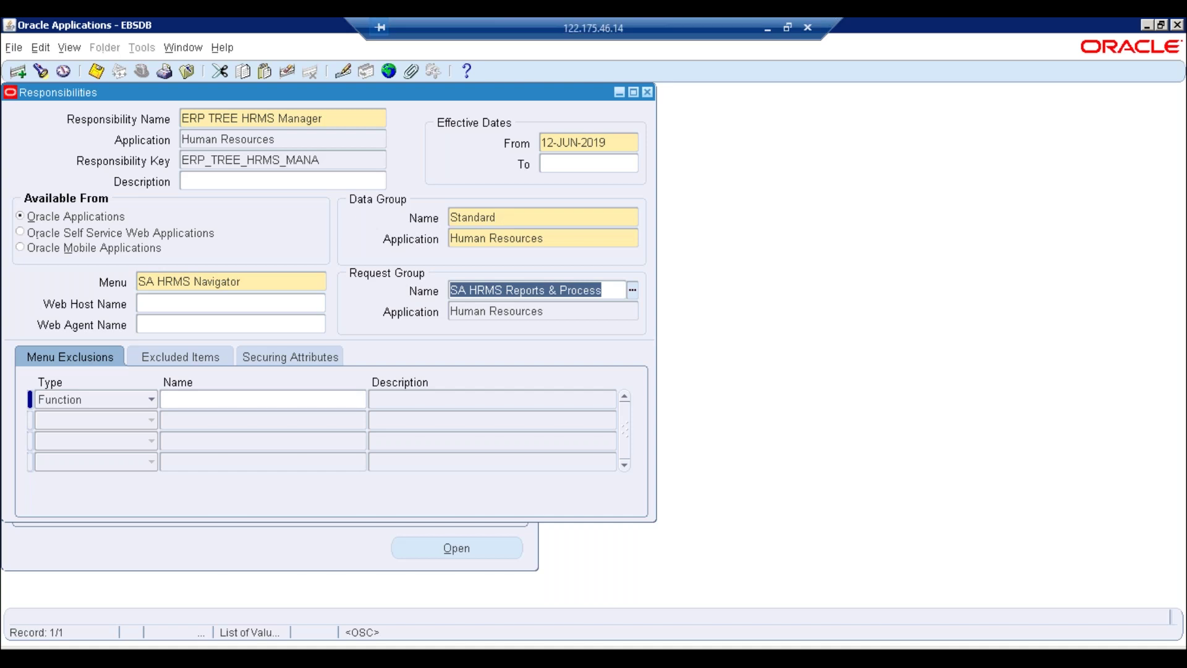
{"action": "key", "text": "F4"}
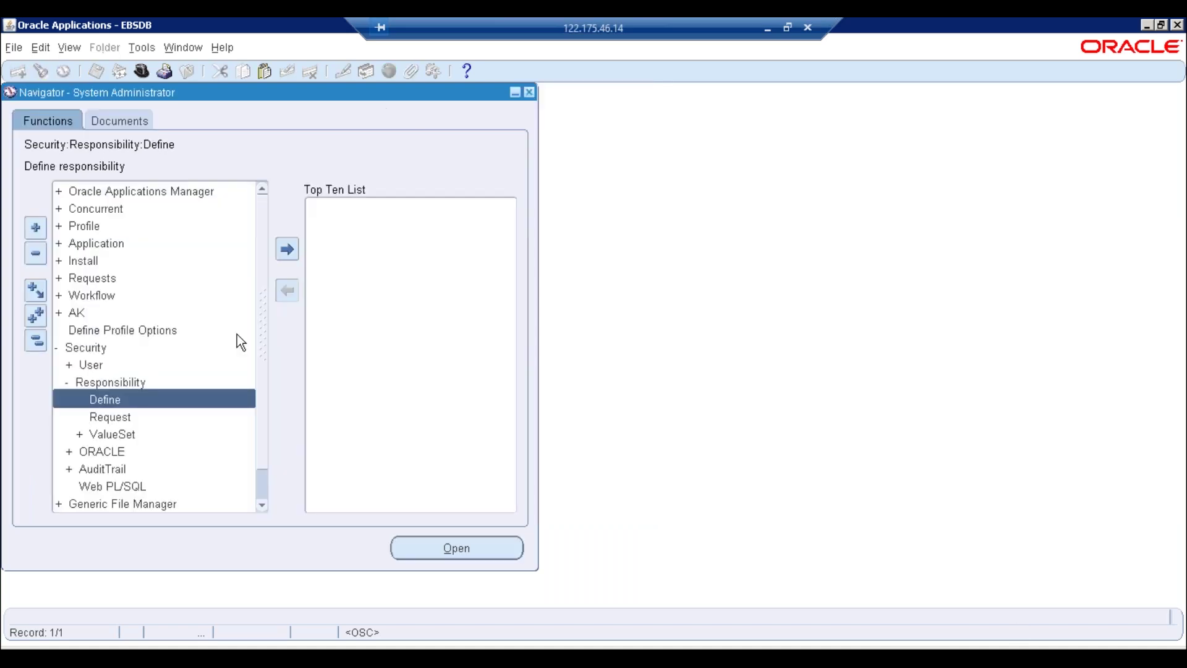
Open Request Groups and query the SA HRMS Reports & Process request group
{"action": "double_click", "coordinate": [119, 418]}
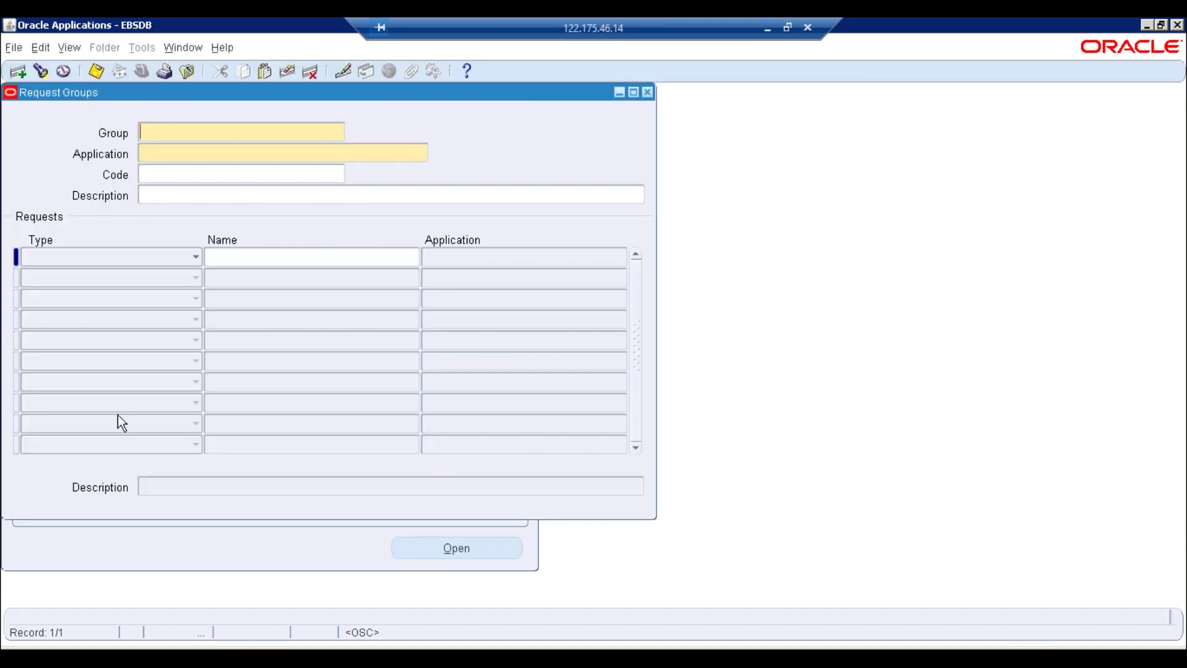
{"action": "key", "text": "F11"}
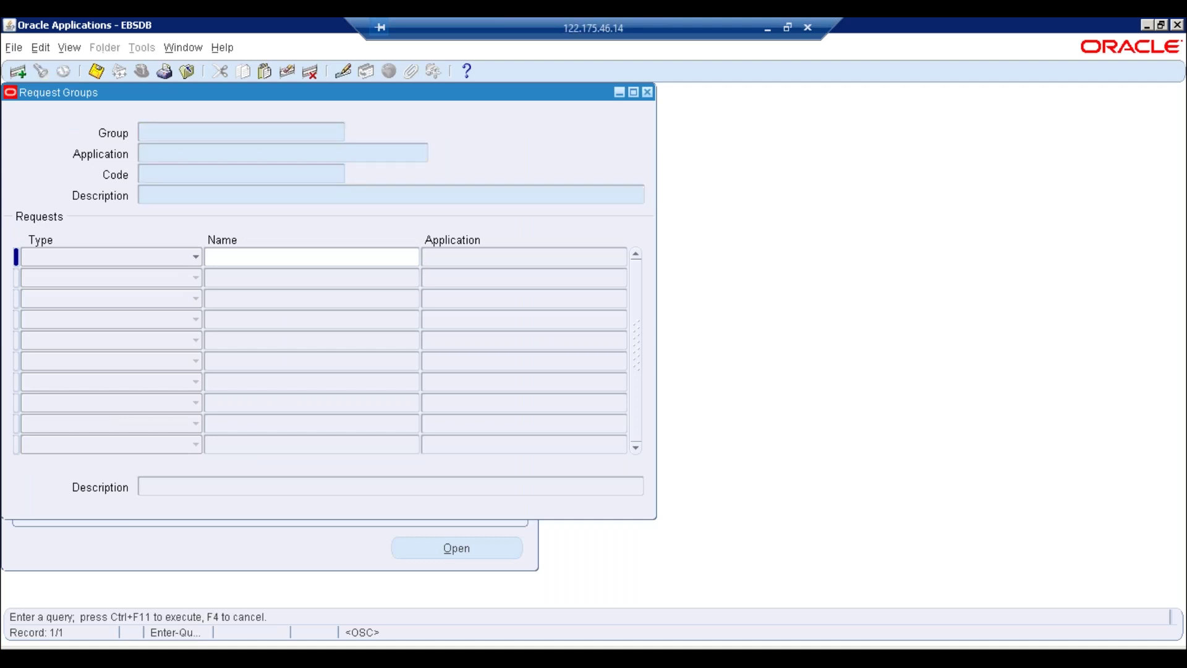
{"action": "key", "text": "ctrl+v"}
{"action": "key", "text": "ctrl+F11"}
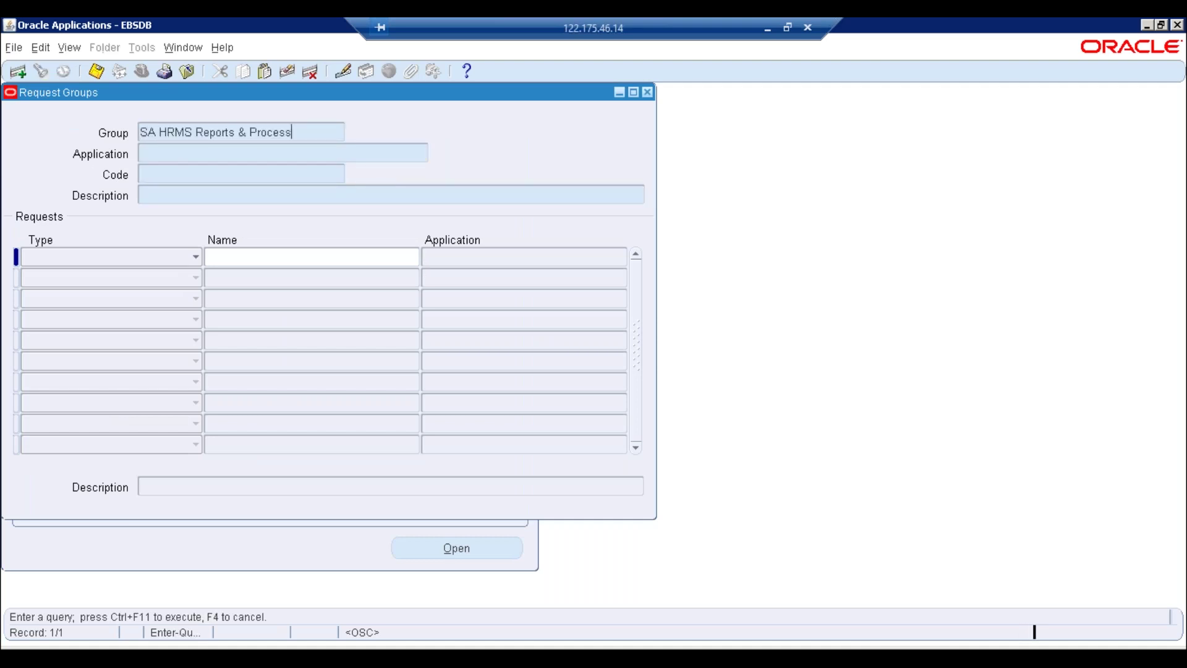
{"action": "key", "text": "Tab"}
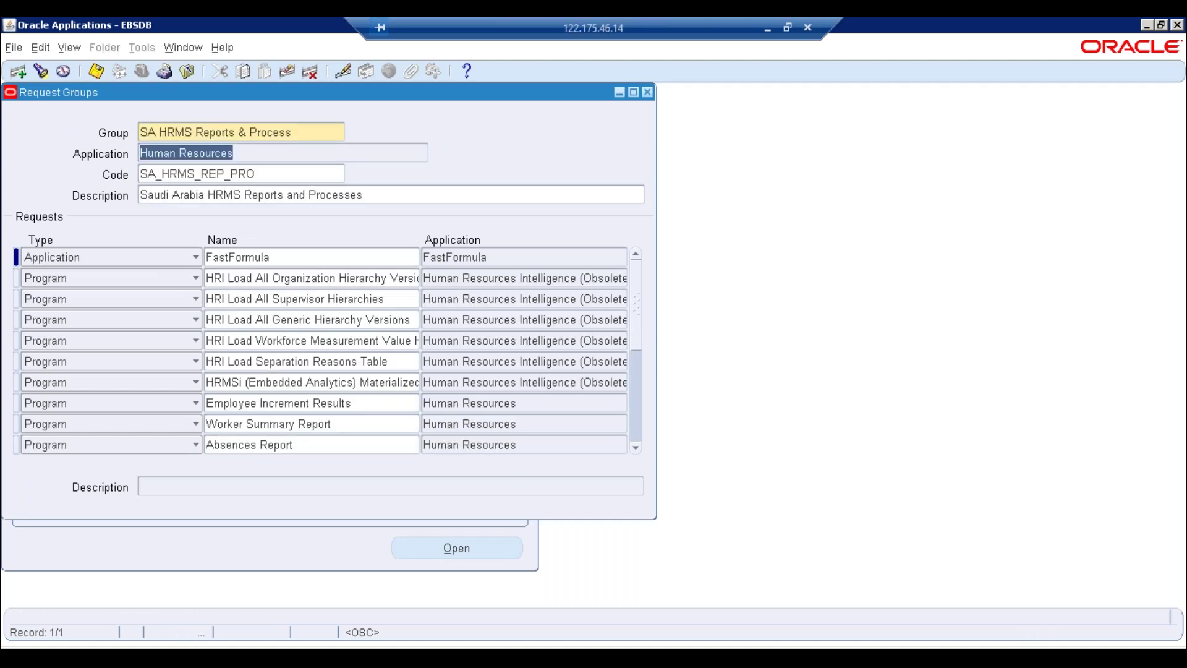
Add a new Program row for Fill Employee Hierarchy and save the request group
{"action": "left_click", "coordinate": [287, 278]}
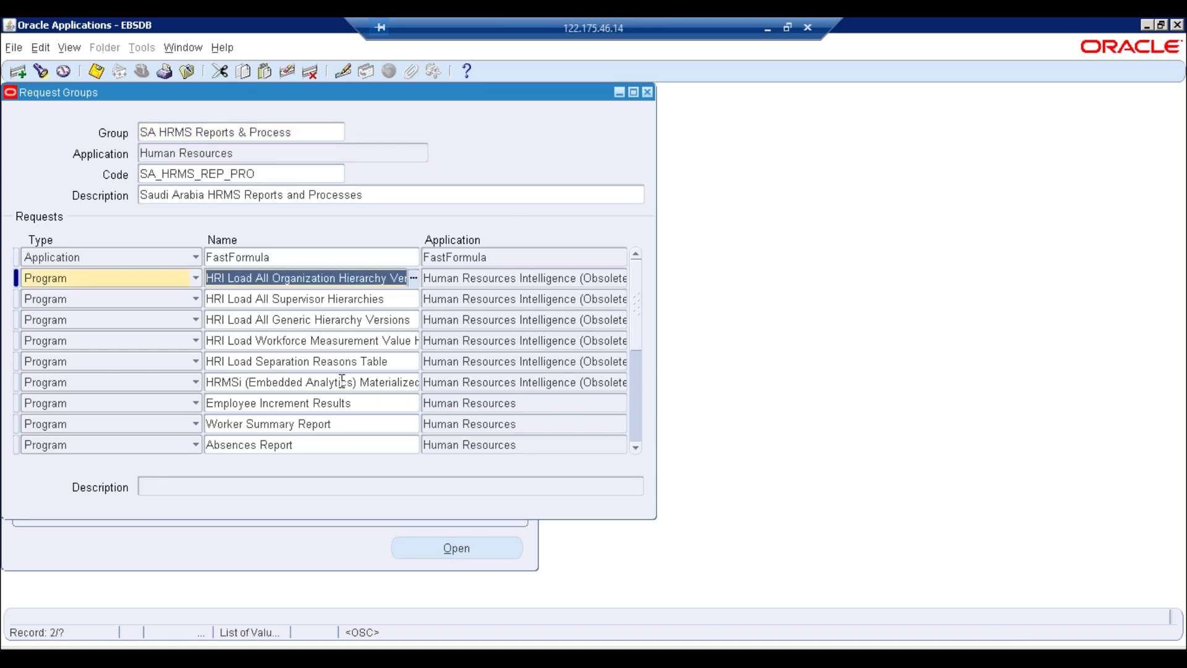
{"action": "key", "text": "ctrl+Down"}
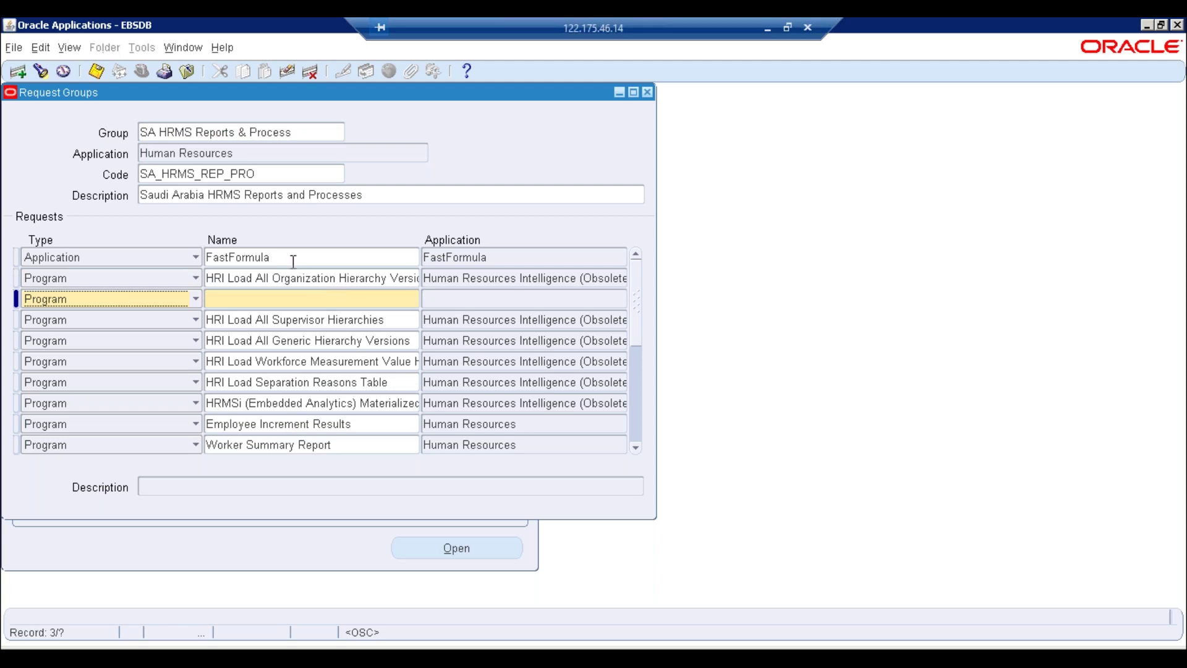
{"action": "left_click", "coordinate": [287, 71]}
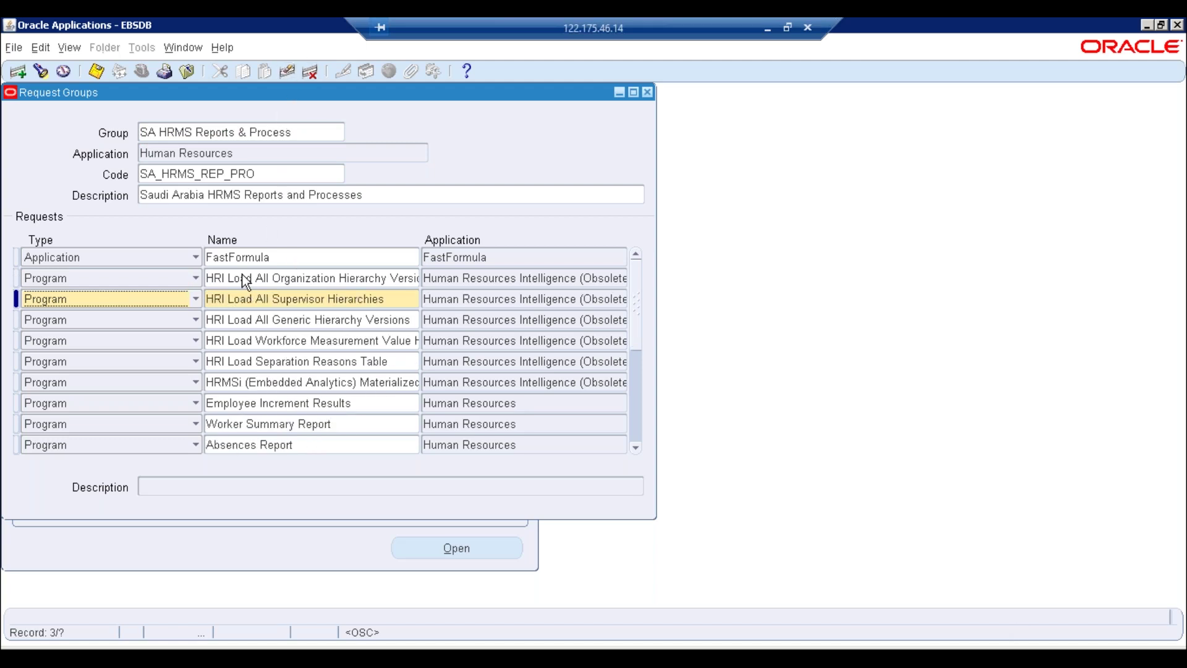
{"action": "left_click_drag", "start_coordinate": [250, 280], "coordinate": [206, 278]}
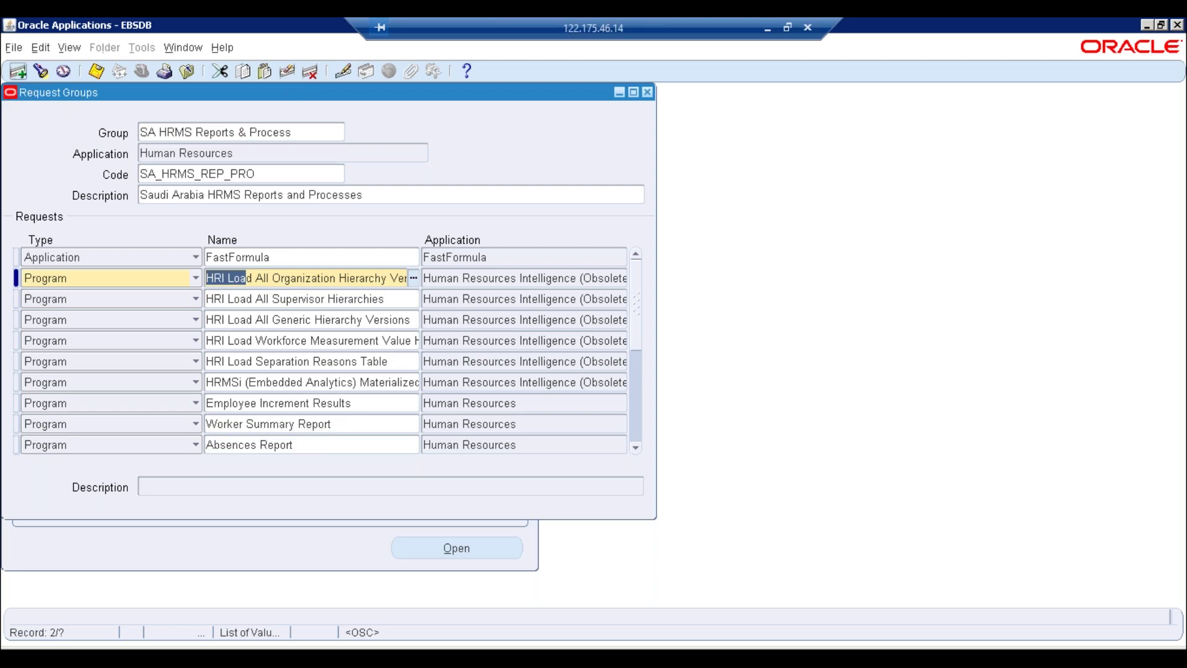
{"action": "left_click", "coordinate": [15, 75]}
{"action": "left_click", "coordinate": [264, 299]}
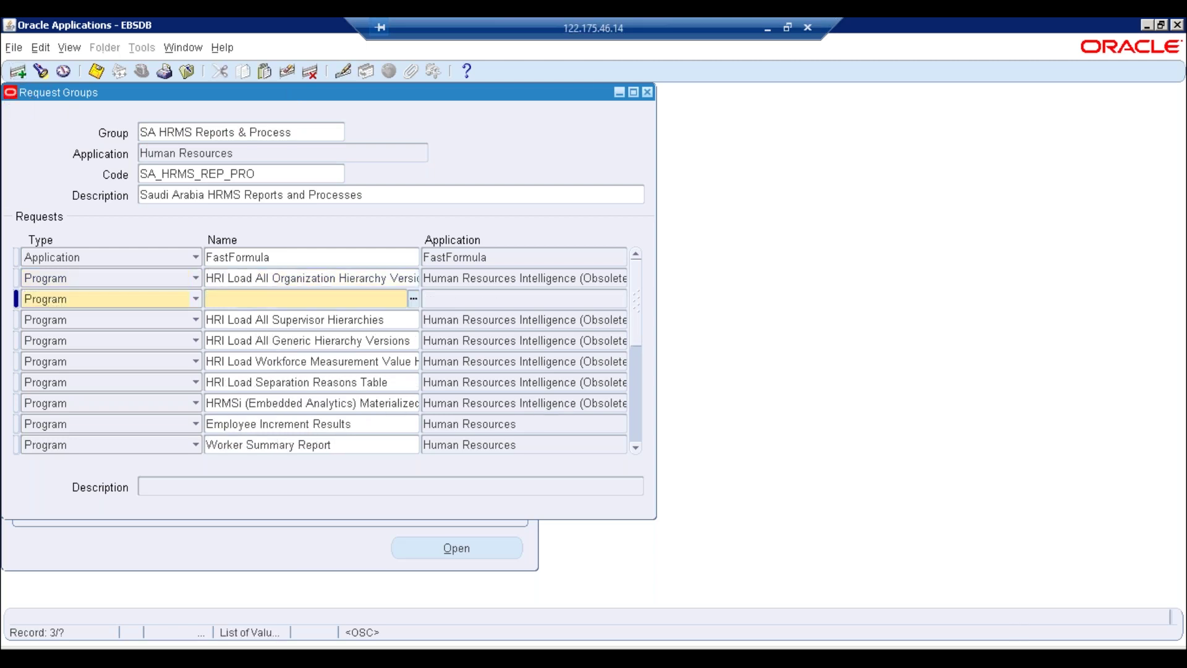
{"action": "type", "text": "Fill"}
{"action": "key", "text": "Tab"}
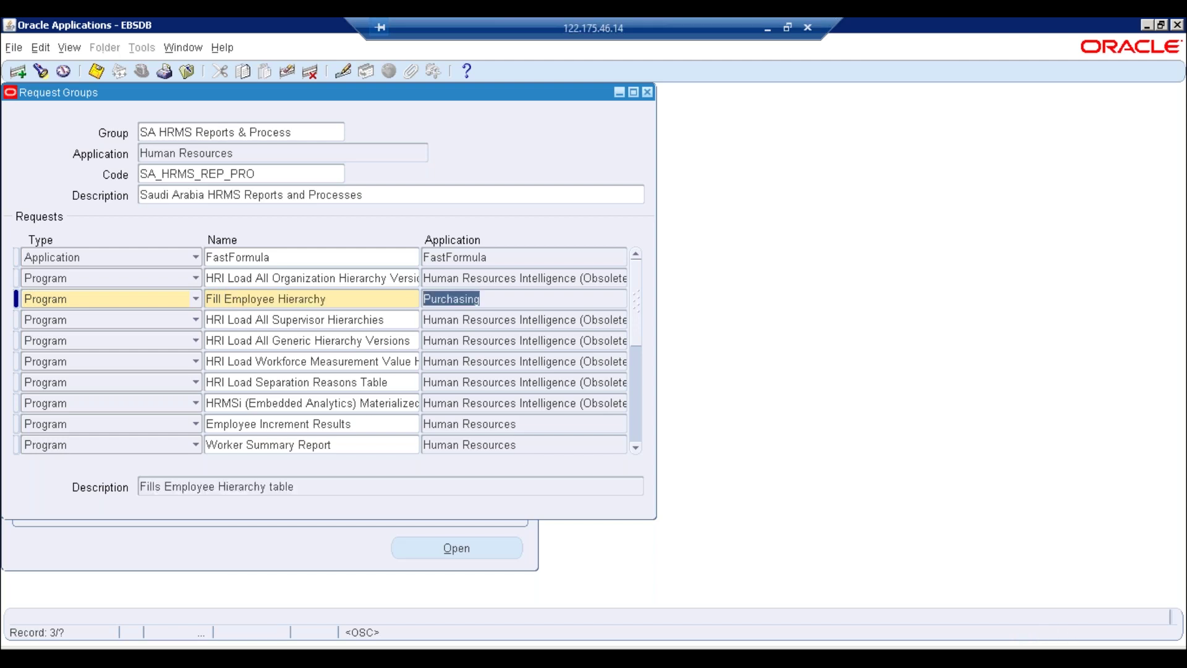
{"action": "key", "text": "shift+Tab"}
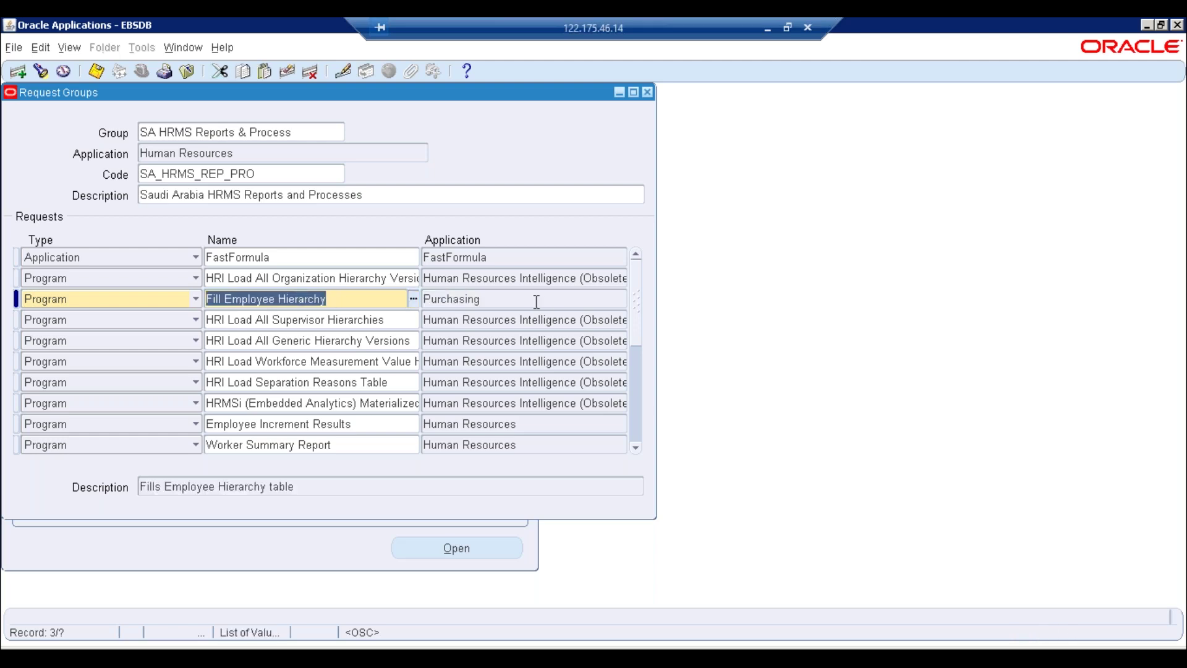
{"action": "key", "text": "Tab"}
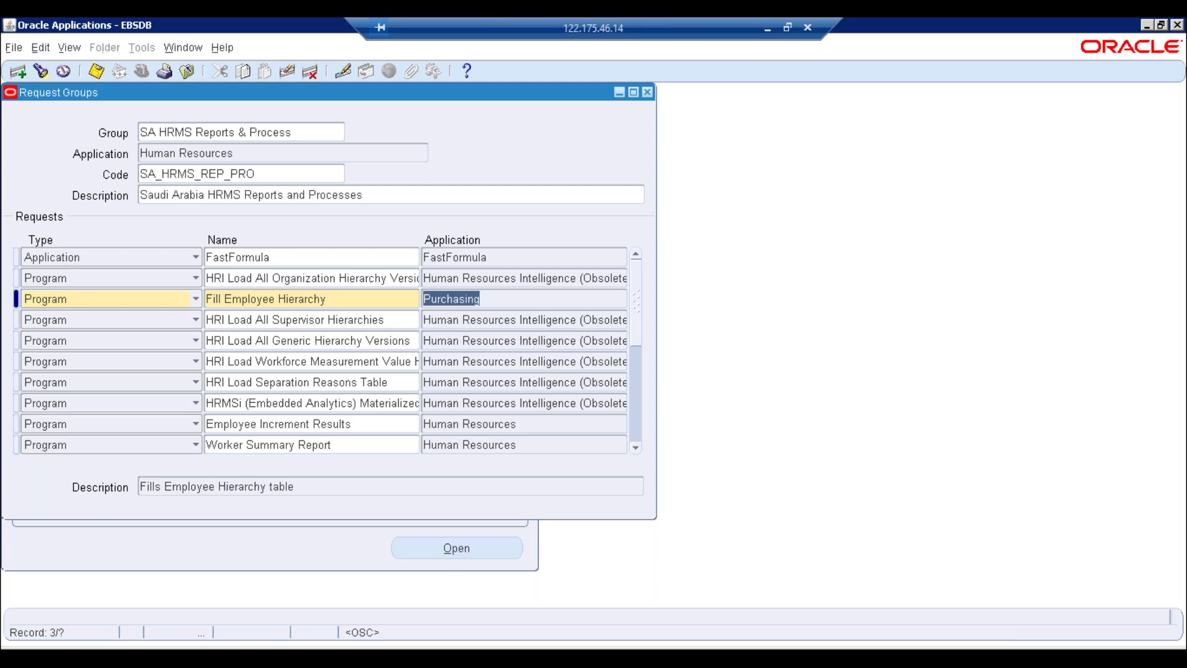
{"action": "key", "text": "ctrl+s"}
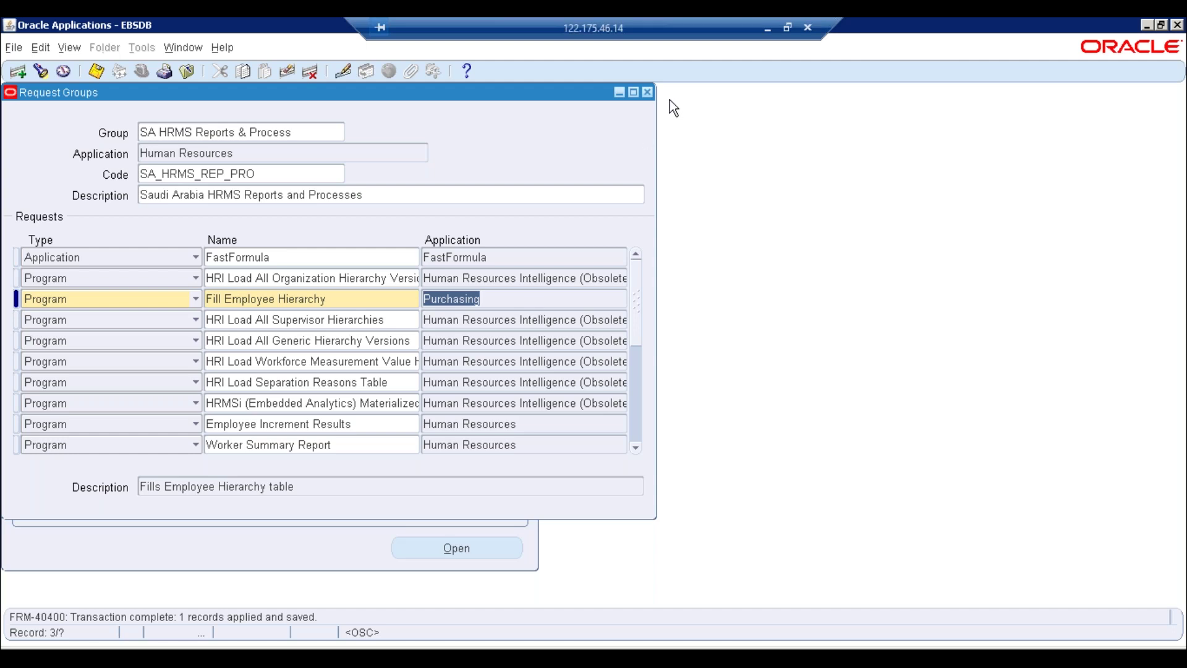
Close the Request Groups window and switch to the ERP TREE HRMS Manager responsibility
{"action": "left_click", "coordinate": [647, 93]}
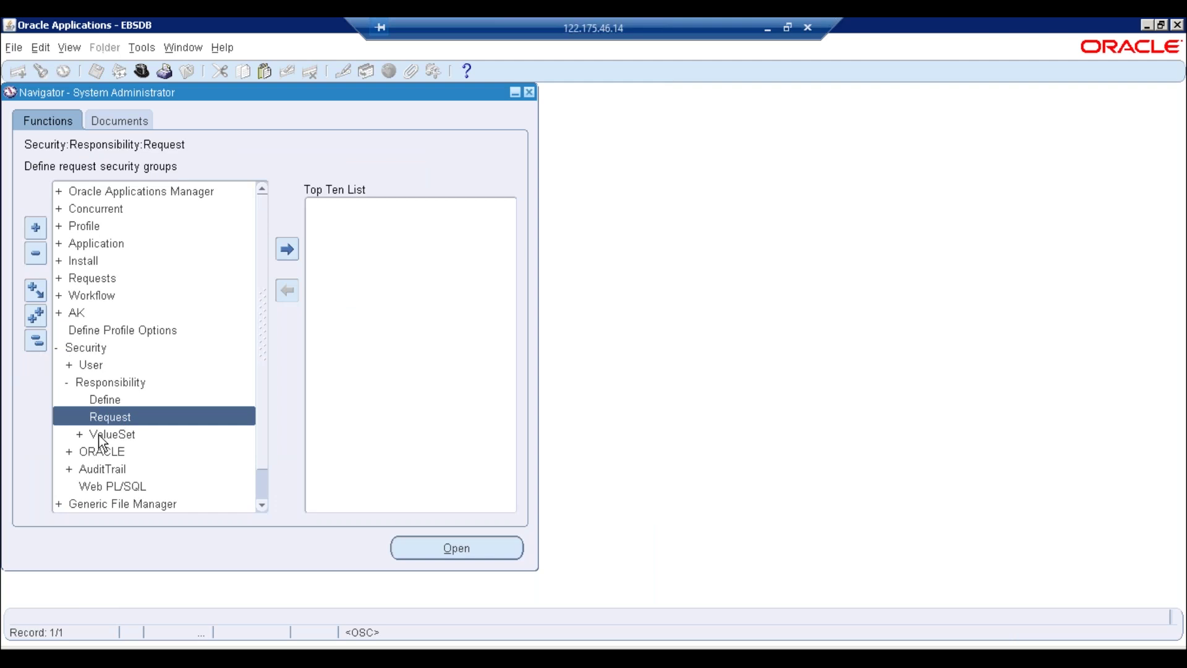
{"action": "left_click", "coordinate": [142, 72]}
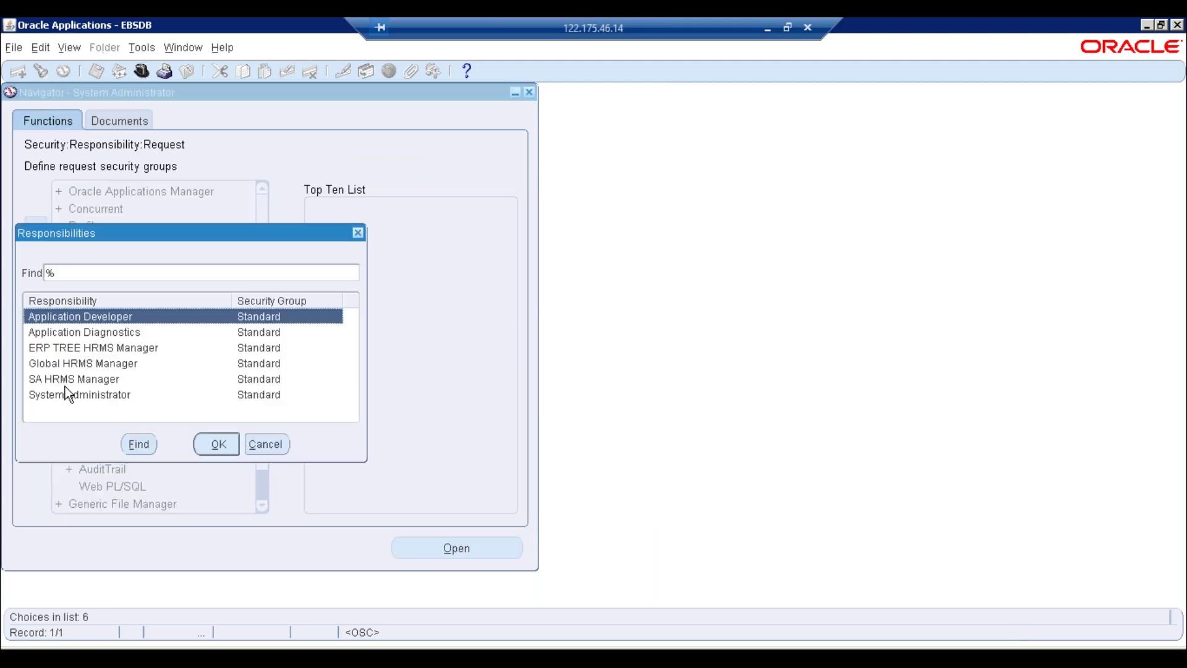
{"action": "double_click", "coordinate": [62, 348]}
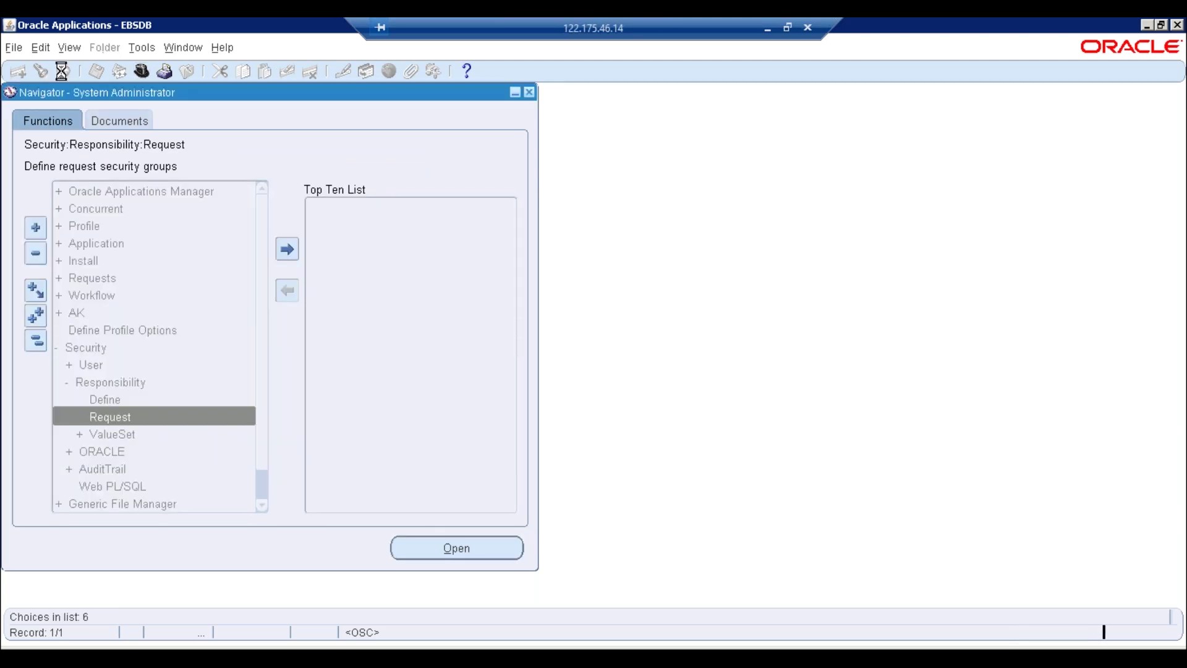
Start a single request from View > Requests and enter Fill Employee Hierarchy as the program
{"action": "left_click", "coordinate": [69, 48]}
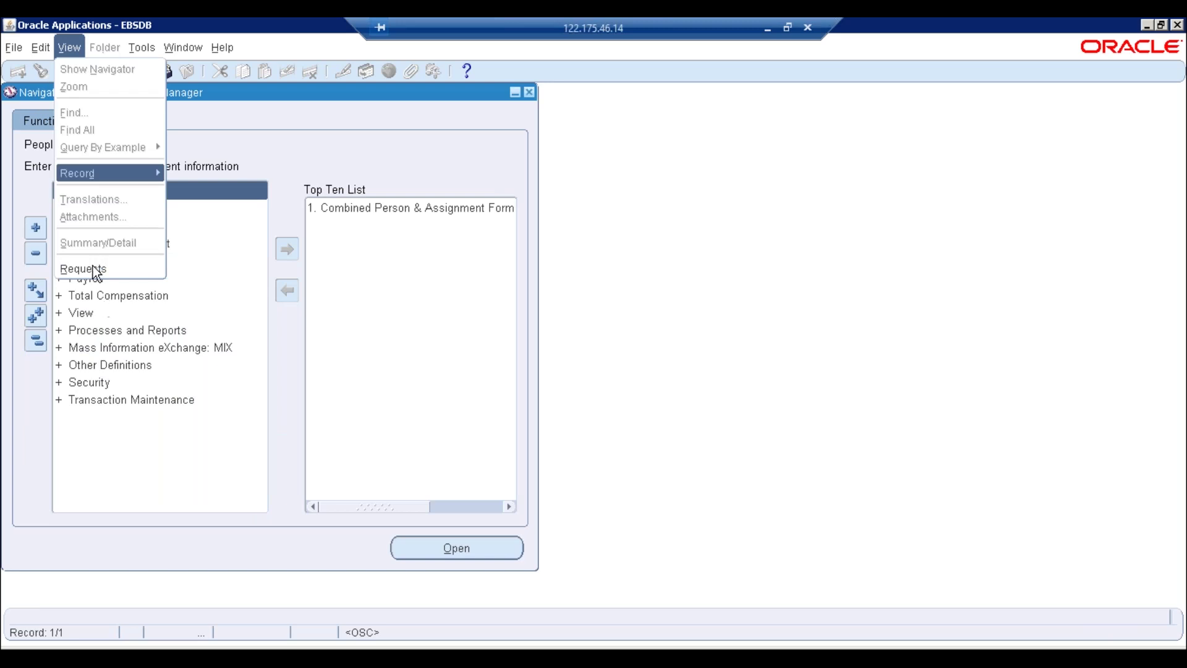
{"action": "left_click", "coordinate": [87, 266]}
{"action": "left_click", "coordinate": [195, 474]}
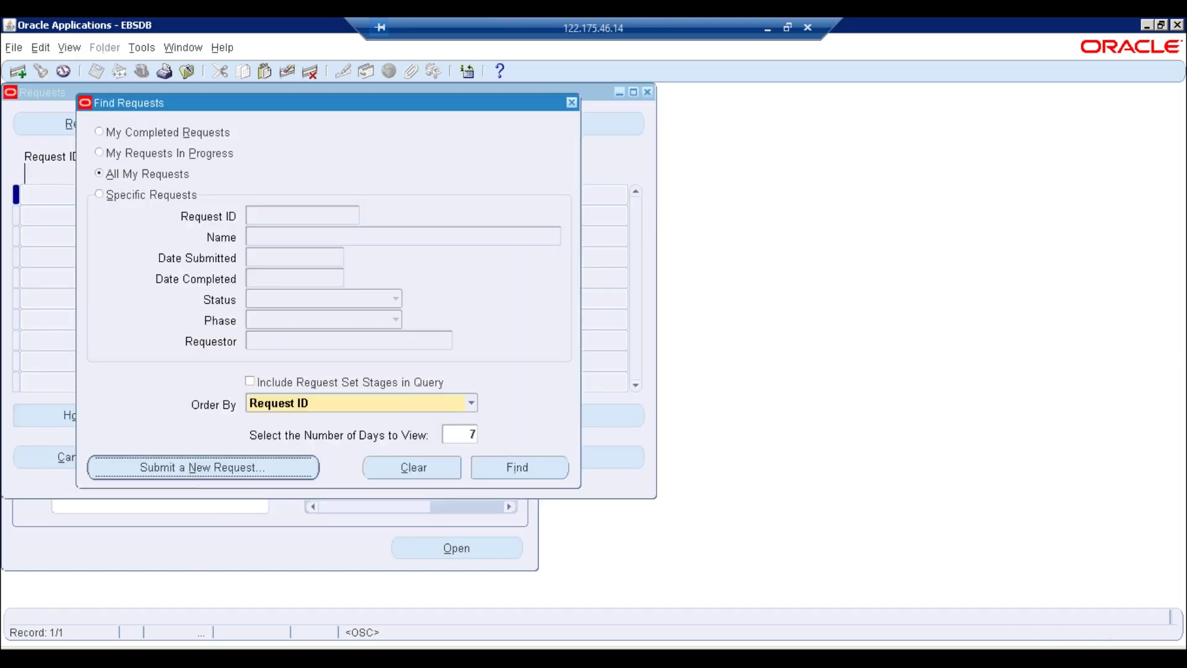
{"action": "left_click", "coordinate": [293, 381]}
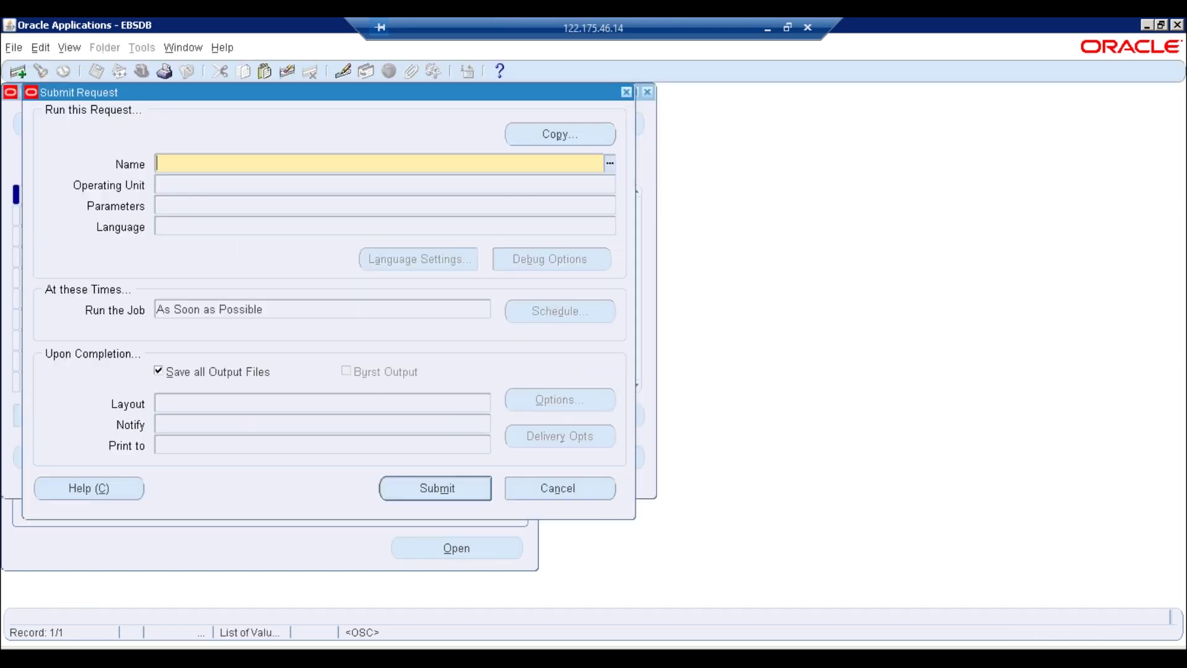
{"action": "type", "text": "fill"}
{"action": "key", "text": "Tab"}
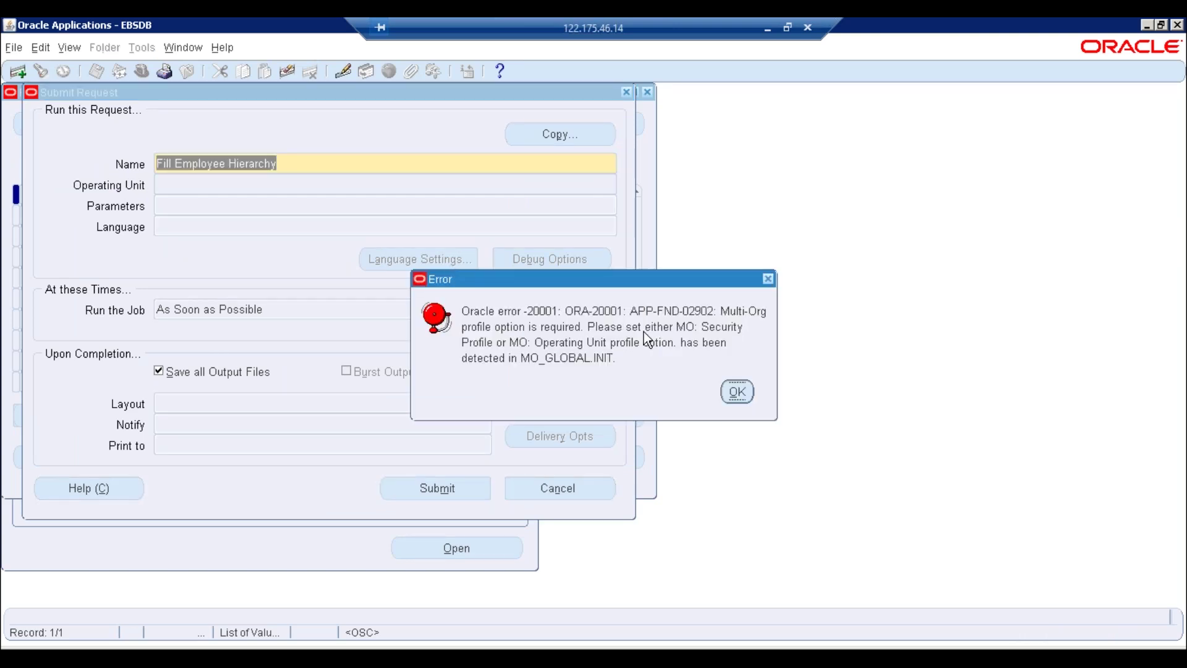
Dismiss the Multi-Org profile errors on submit and cancel the request submission
{"action": "left_click", "coordinate": [744, 394]}
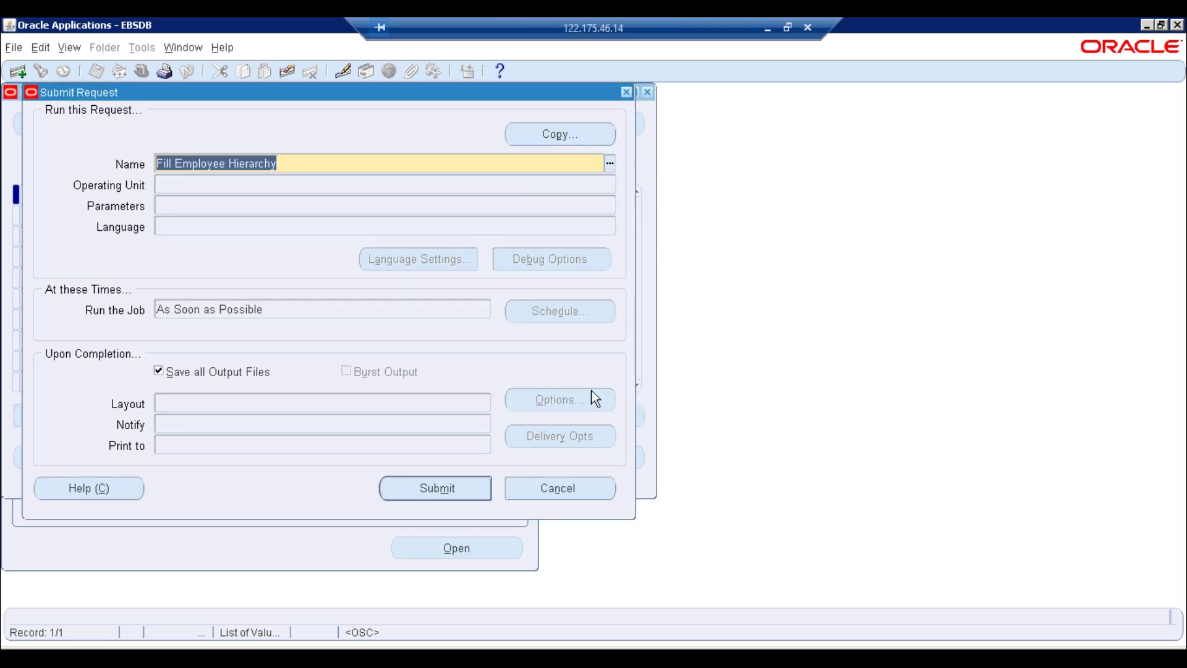
{"action": "left_click", "coordinate": [437, 488]}
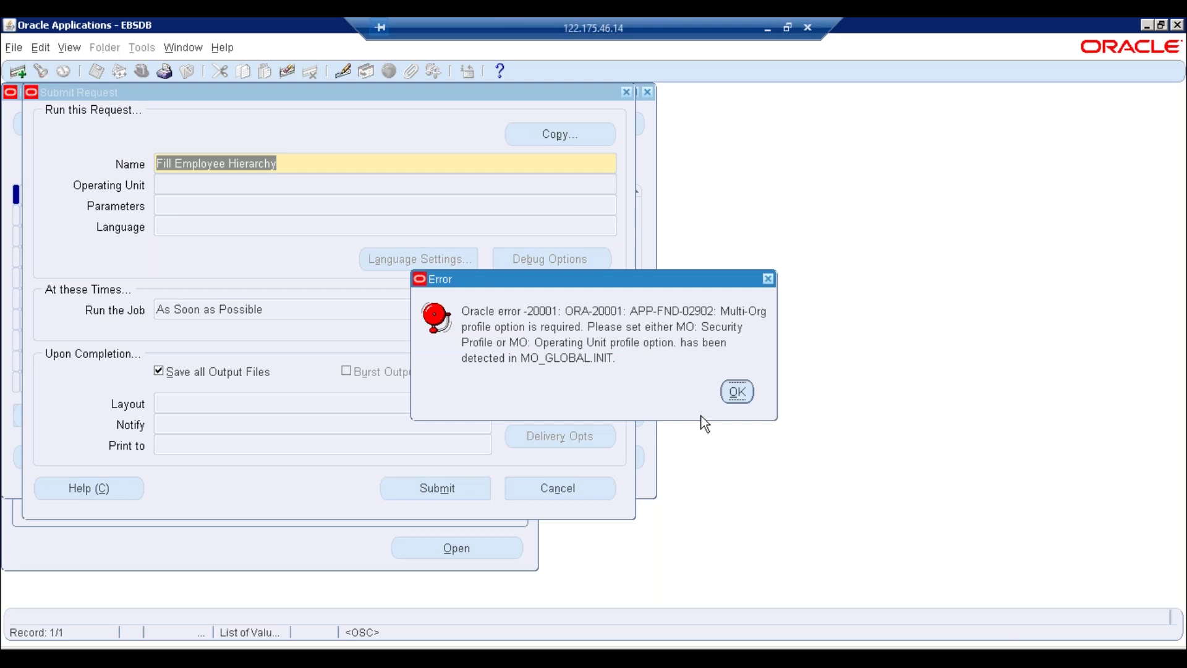
{"action": "left_click", "coordinate": [737, 392]}
{"action": "left_click", "coordinate": [547, 496]}
{"action": "left_click", "coordinate": [463, 378]}
Close Requests, switch to System Administrator and open Profile > System
{"action": "left_click", "coordinate": [571, 103]}
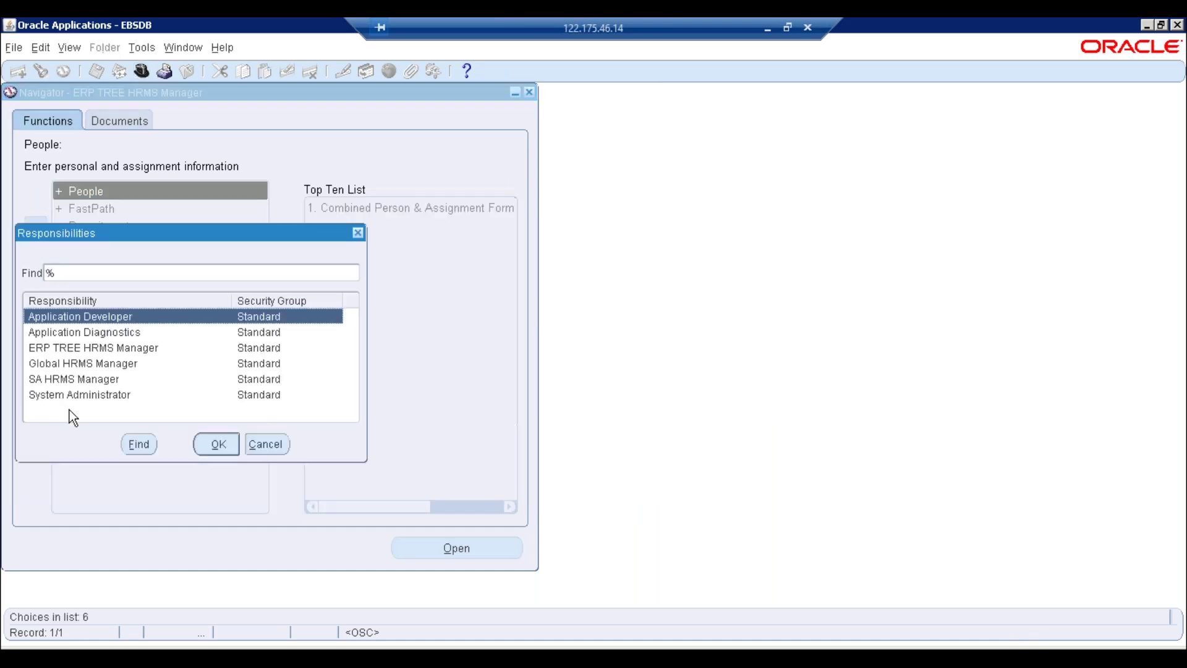
{"action": "double_click", "coordinate": [66, 402]}
{"action": "double_click", "coordinate": [85, 225]}
{"action": "double_click", "coordinate": [110, 247]}
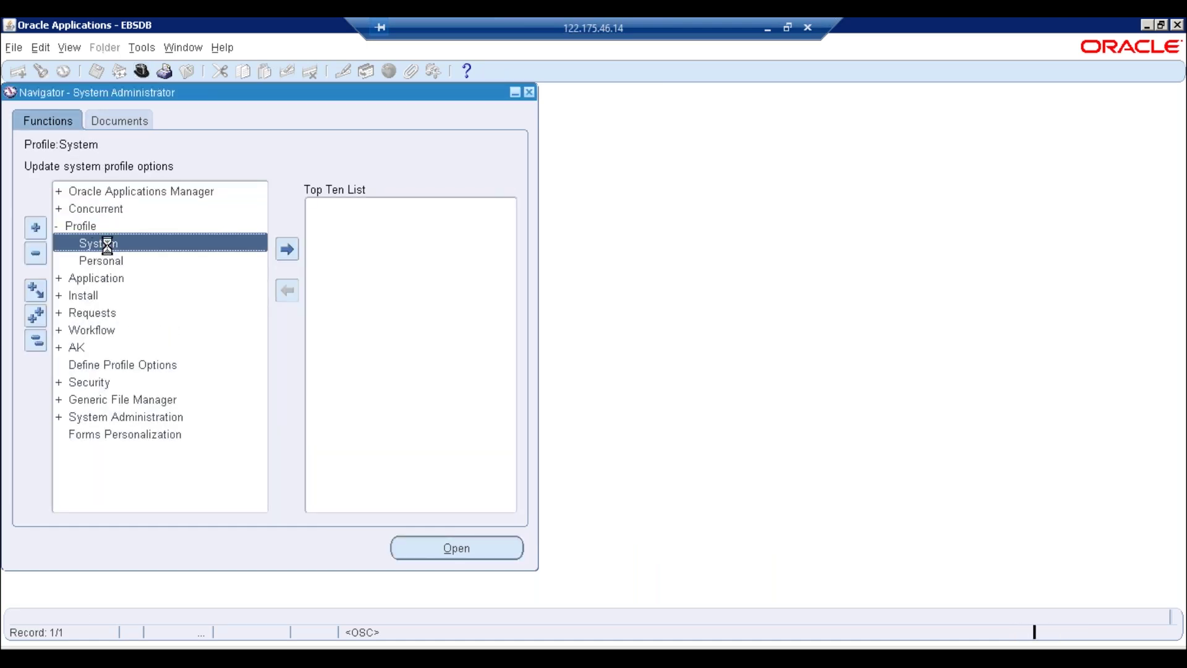
Filter profile values by responsibility ERP TREE HRMS Manager and profile name %Secu%
{"action": "left_click", "coordinate": [267, 173]}
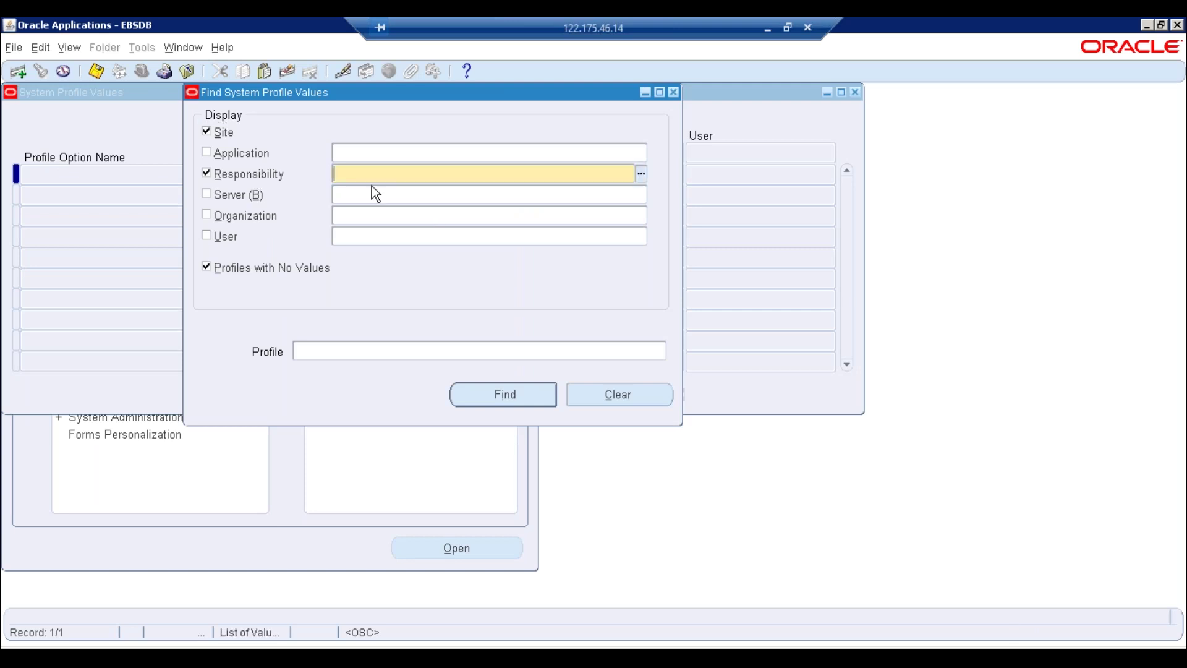
{"action": "type", "text": "erp tree"}
{"action": "key", "text": "Tab"}
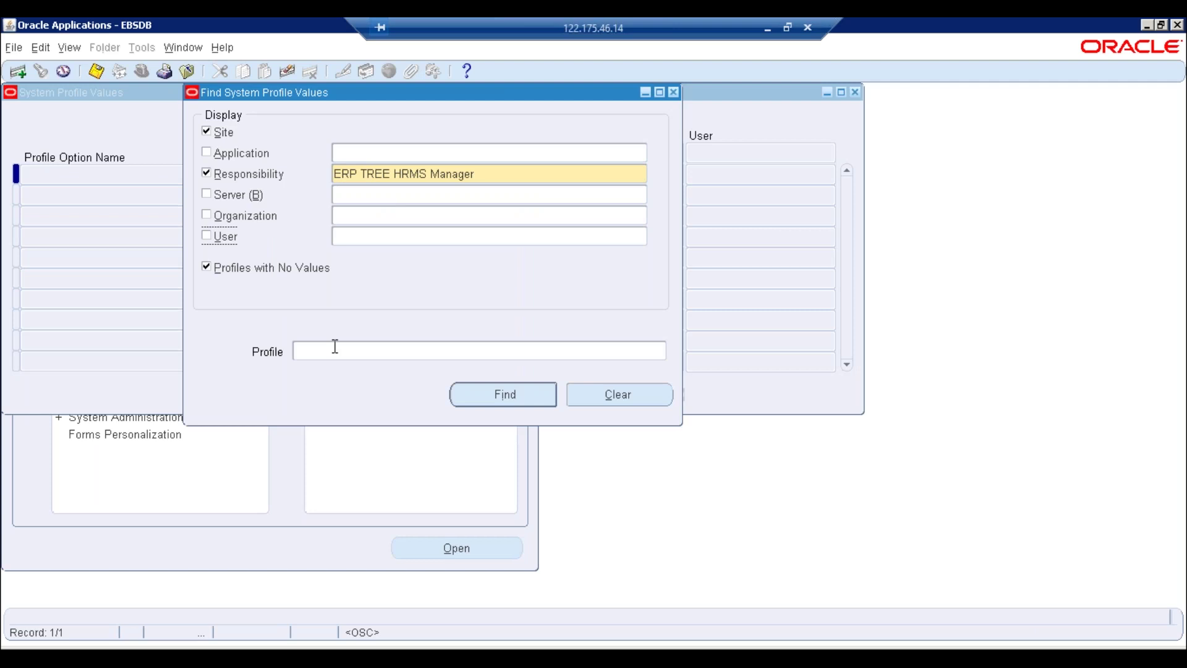
{"action": "left_click", "coordinate": [333, 350]}
{"action": "type", "text": "Mo"}
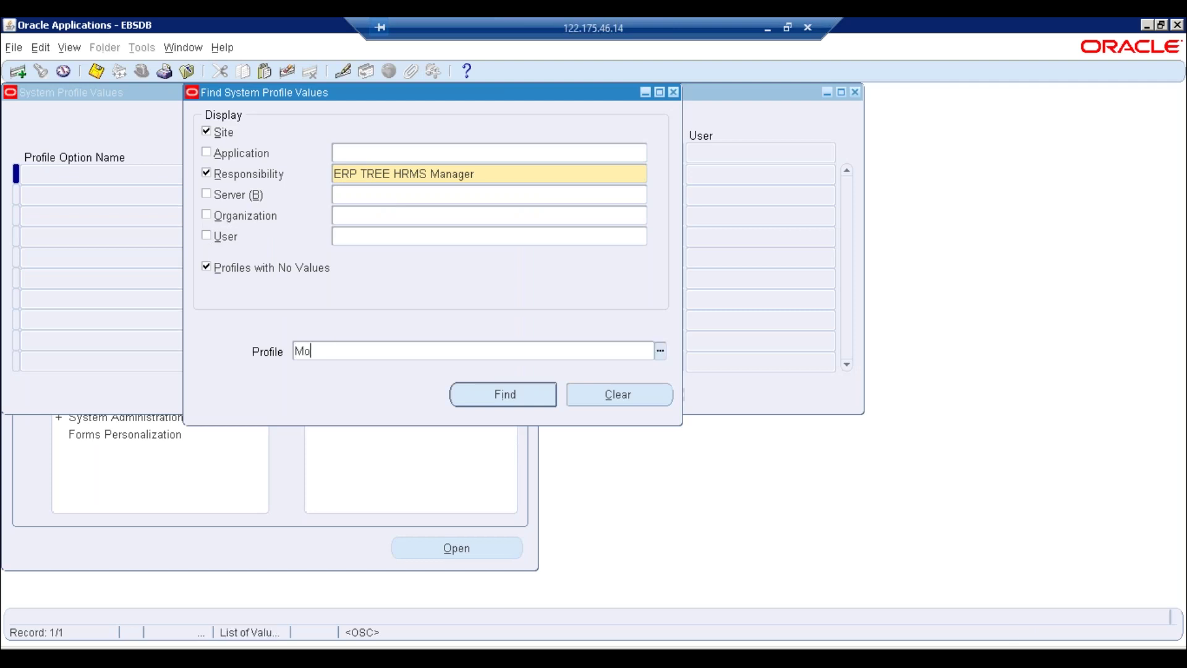
{"action": "key", "text": "BackSpace"}
{"action": "key", "text": "BackSpace"}
{"action": "type", "text": "%Secu%"}
{"action": "key", "text": "Tab"}
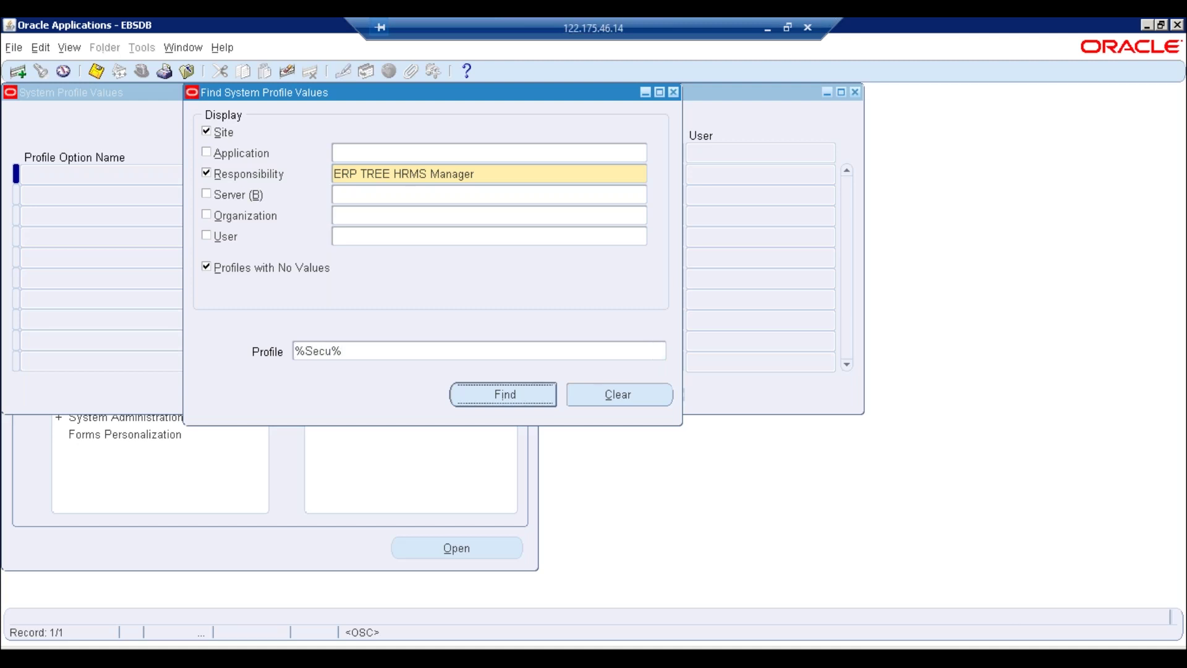
Find the %Secu% profiles, then narrow the search to %HR%Secu%
{"action": "left_click", "coordinate": [515, 394]}
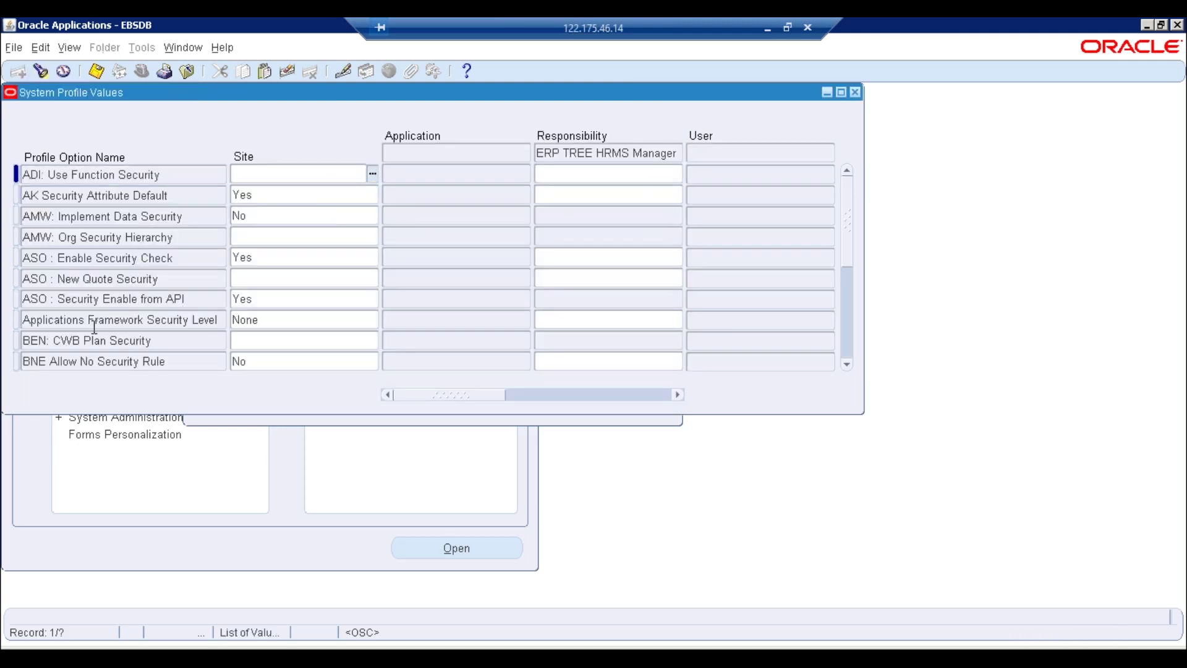
{"action": "left_click", "coordinate": [41, 71]}
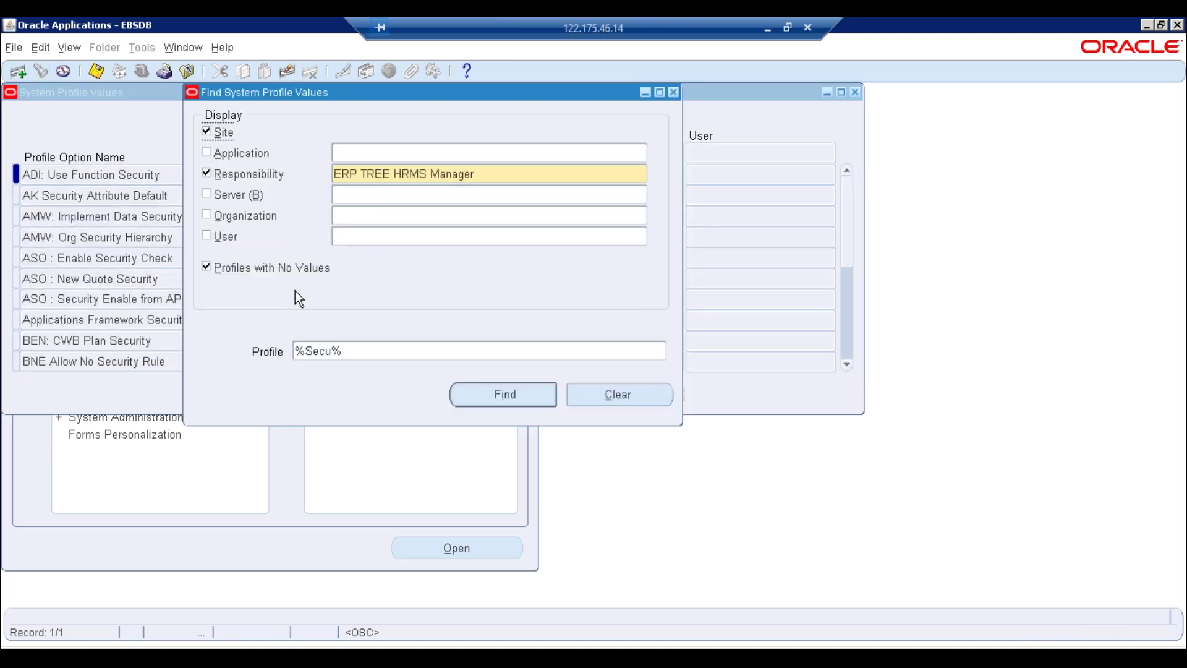
{"action": "double_click", "coordinate": [383, 350]}
{"action": "left_click", "coordinate": [295, 351]}
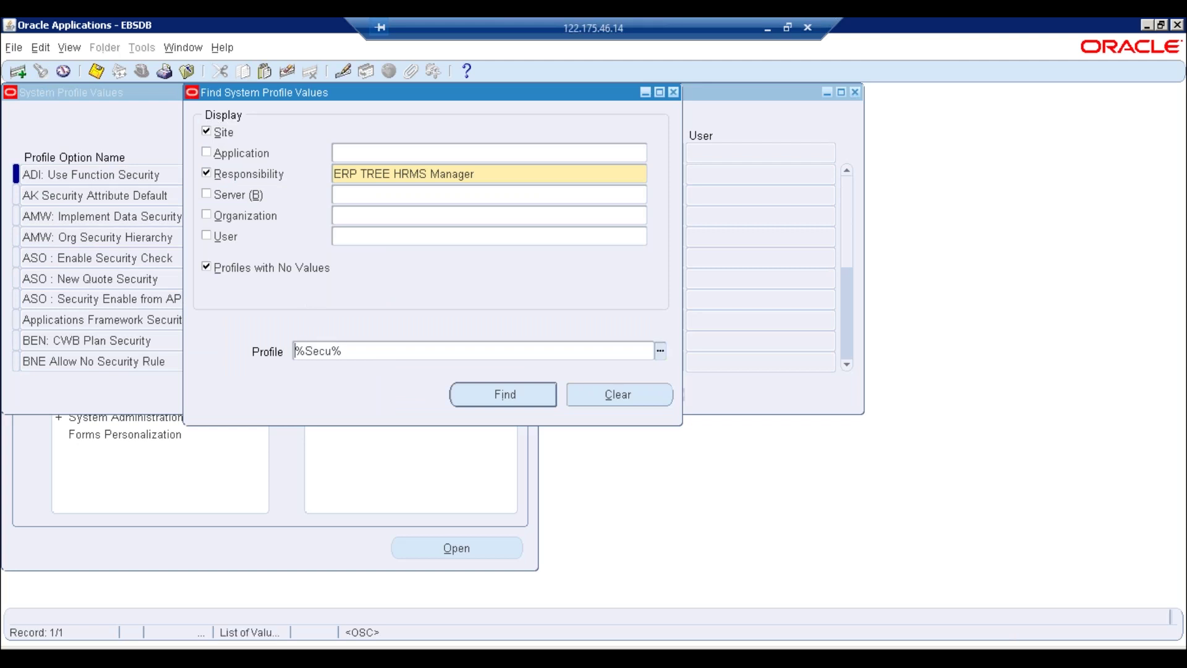
{"action": "type", "text": "HR"}
{"action": "left_click", "coordinate": [294, 351]}
{"action": "type", "text": "%"}
{"action": "key", "text": "Return"}
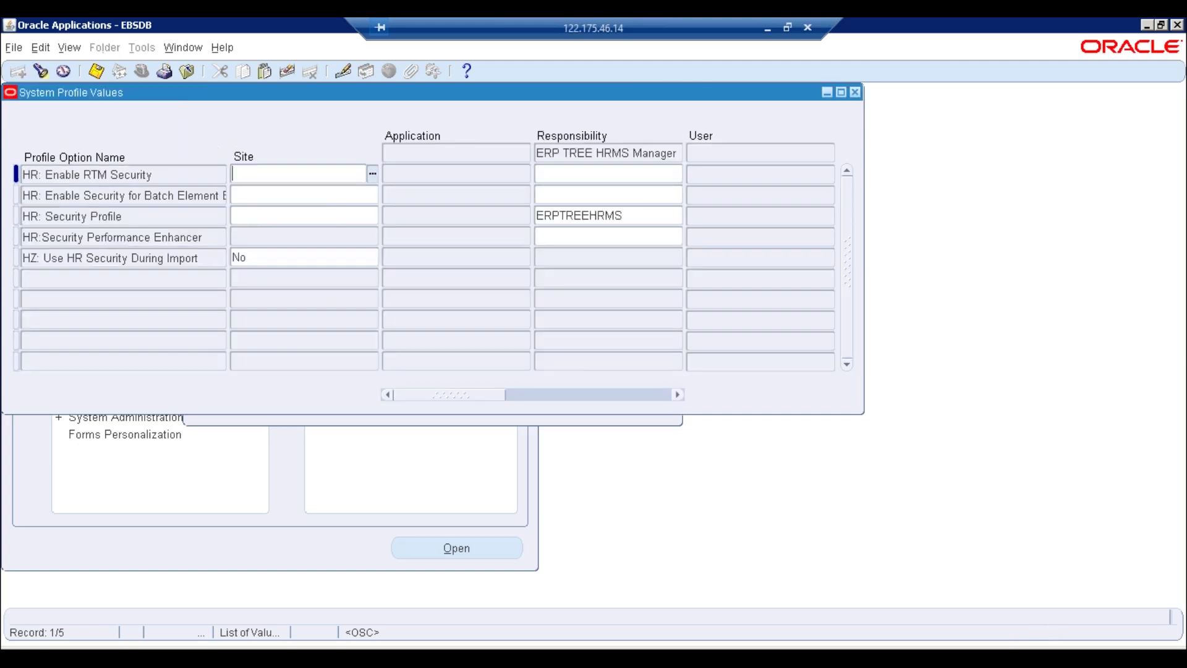
Give HR: Security Profile the site value ERPTREEHRMS, copied from its responsibility value, and save
{"action": "left_click", "coordinate": [209, 217]}
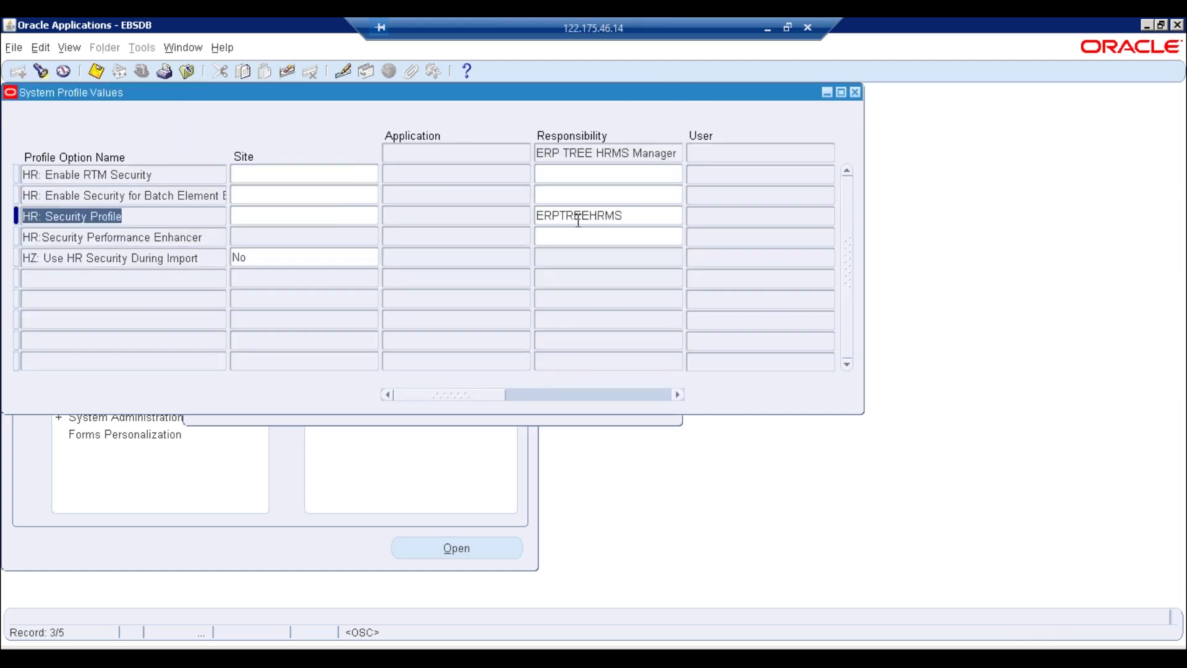
{"action": "left_click", "coordinate": [643, 218]}
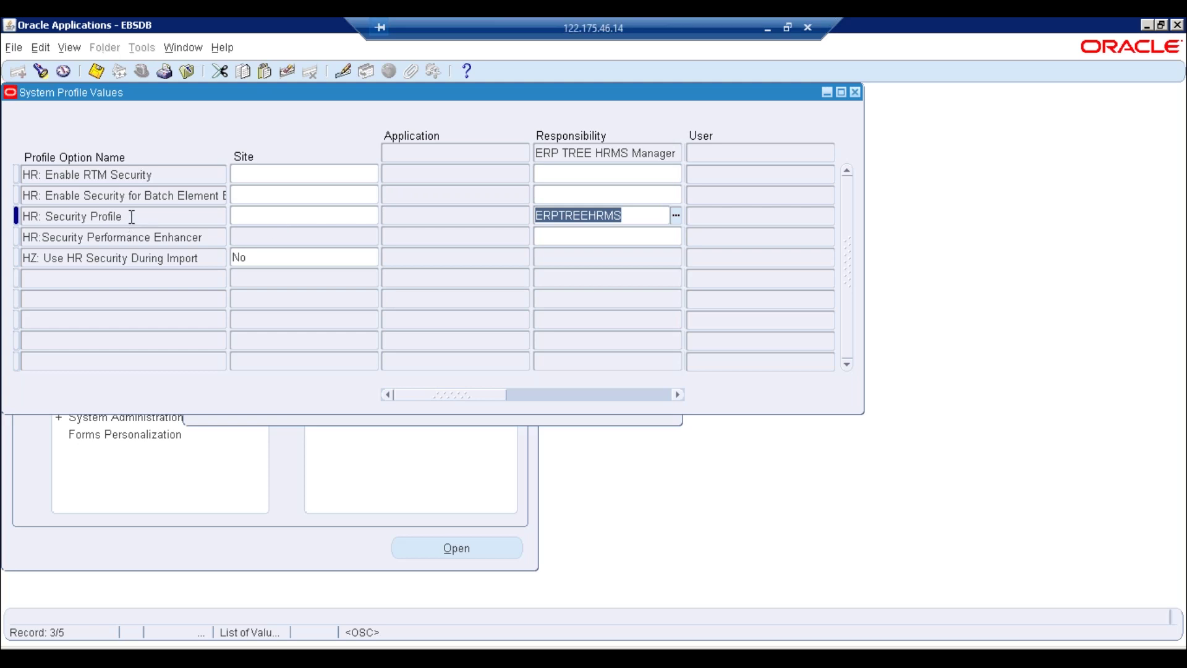
{"action": "left_click", "coordinate": [158, 213]}
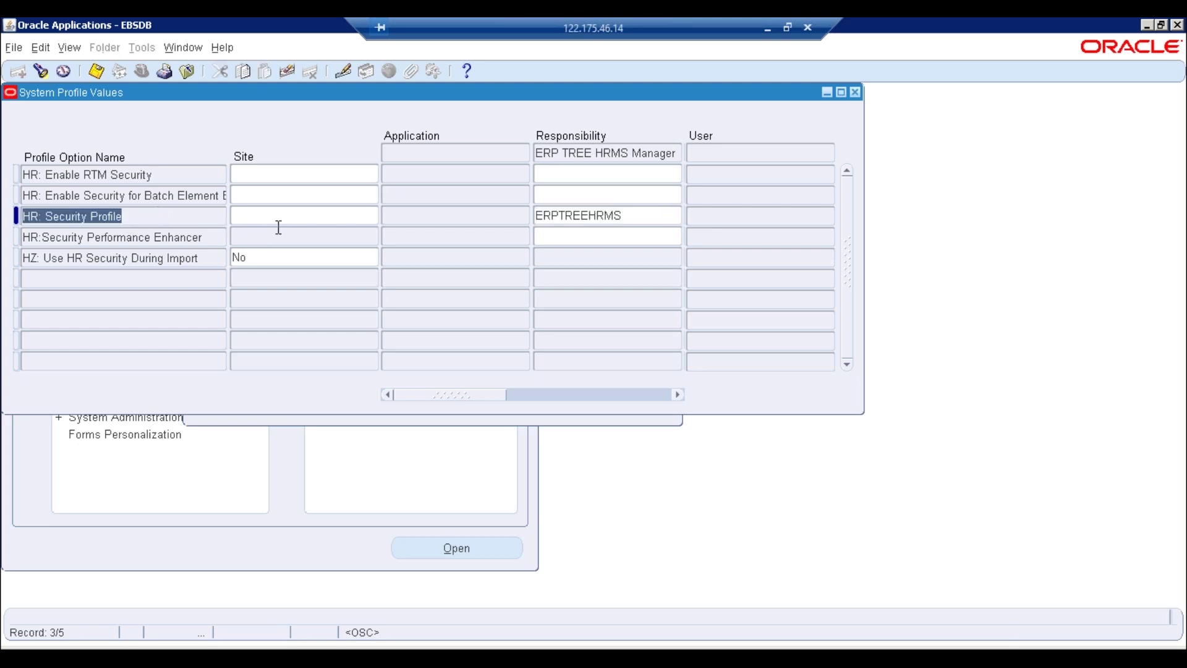
{"action": "left_click", "coordinate": [315, 213]}
{"action": "type", "text": "erp"}
{"action": "key", "text": "Tab"}
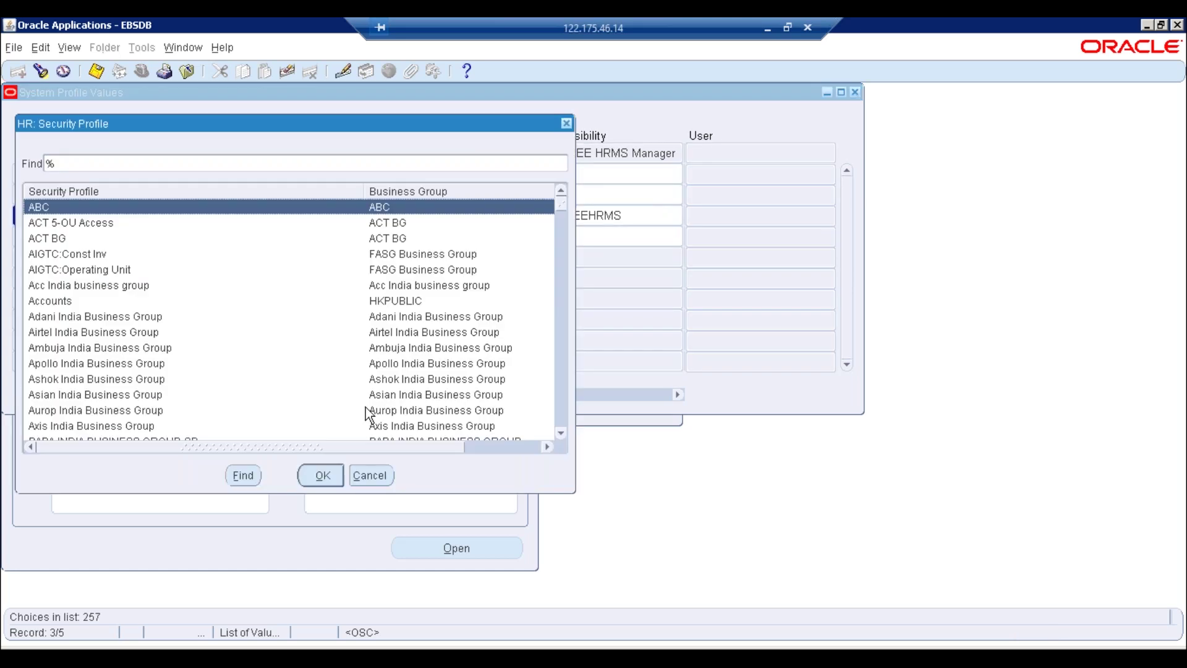
{"action": "left_click", "coordinate": [380, 476]}
{"action": "left_click", "coordinate": [654, 214]}
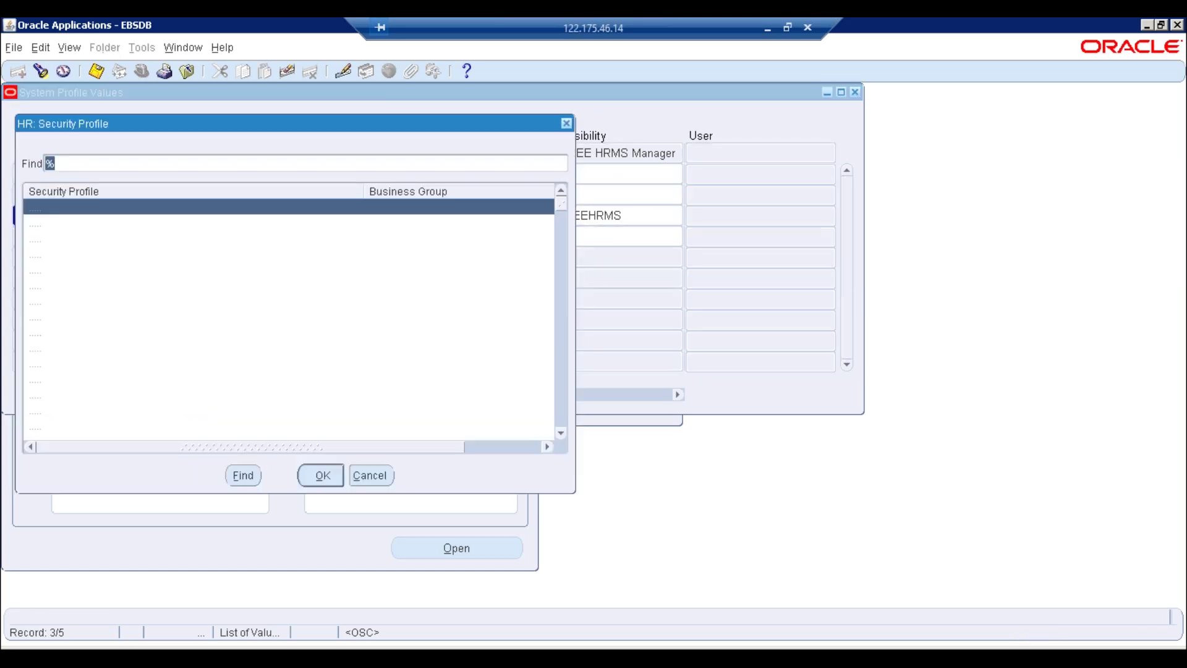
{"action": "left_click", "coordinate": [379, 473]}
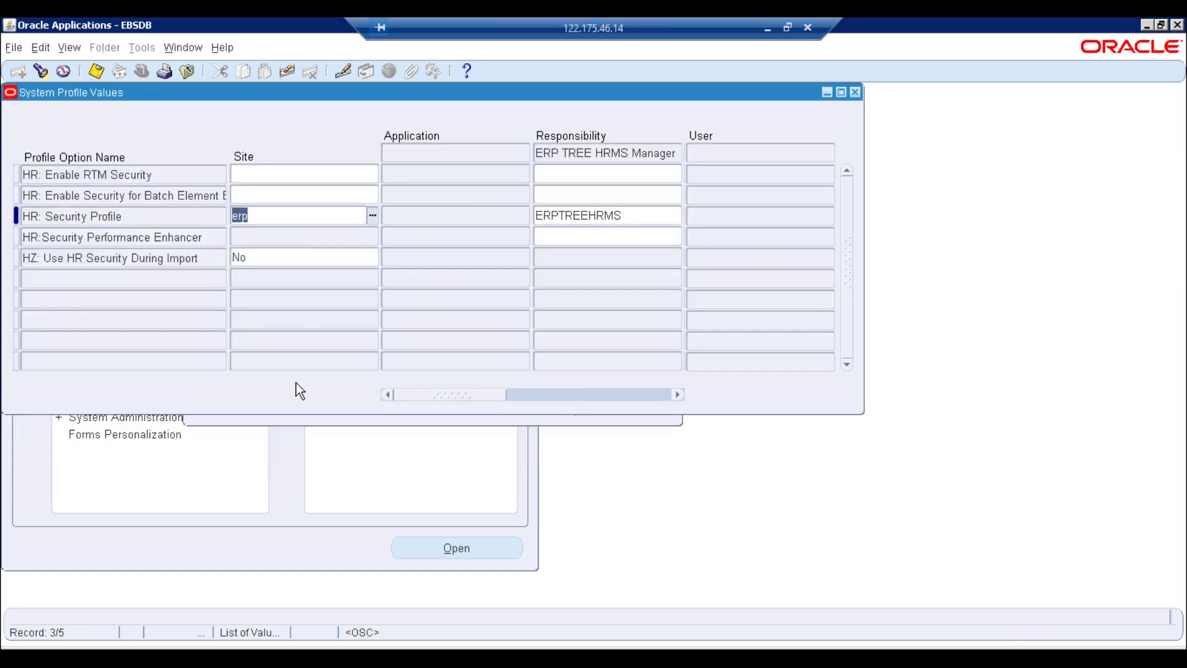
{"action": "key", "text": "BackSpace"}
{"action": "left_click", "coordinate": [625, 215]}
{"action": "key", "text": "ctrl+c"}
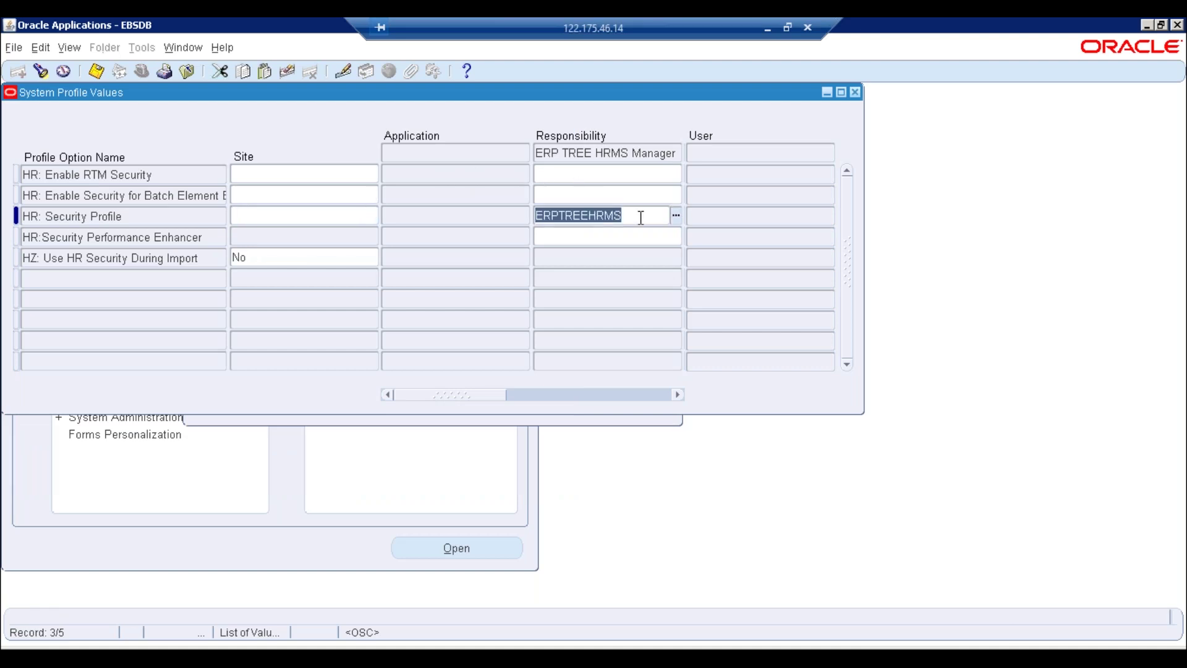
{"action": "left_click", "coordinate": [247, 218]}
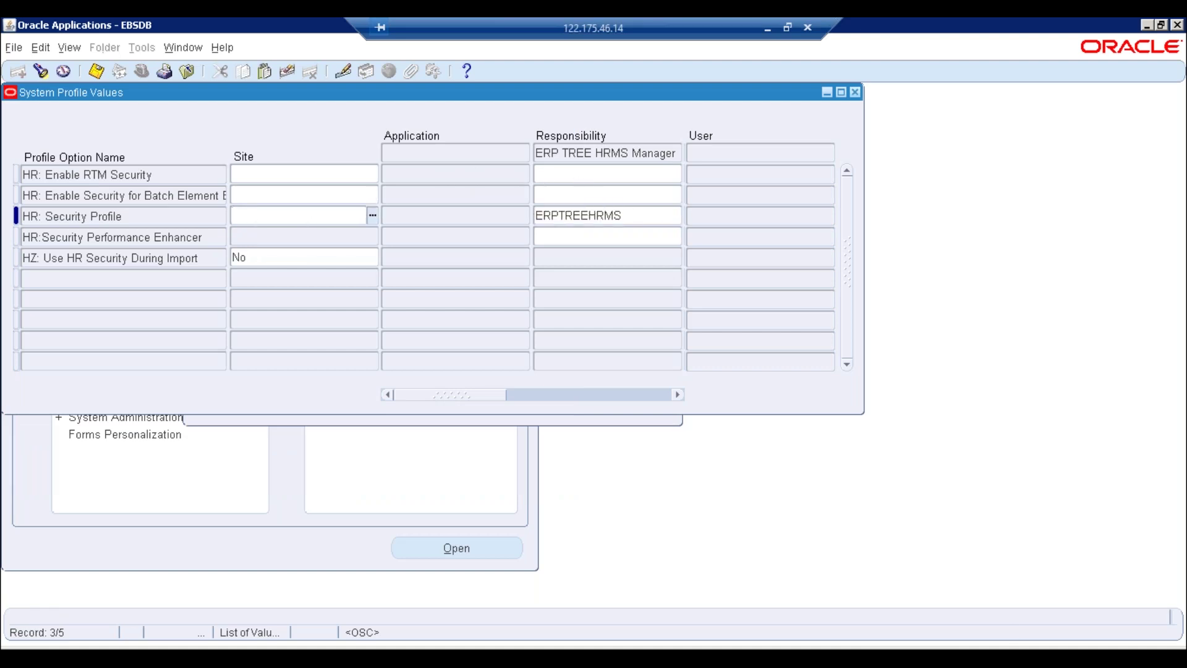
{"action": "key", "text": "ctrl+v"}
{"action": "key", "text": "Tab"}
{"action": "key", "text": "ctrl+s"}
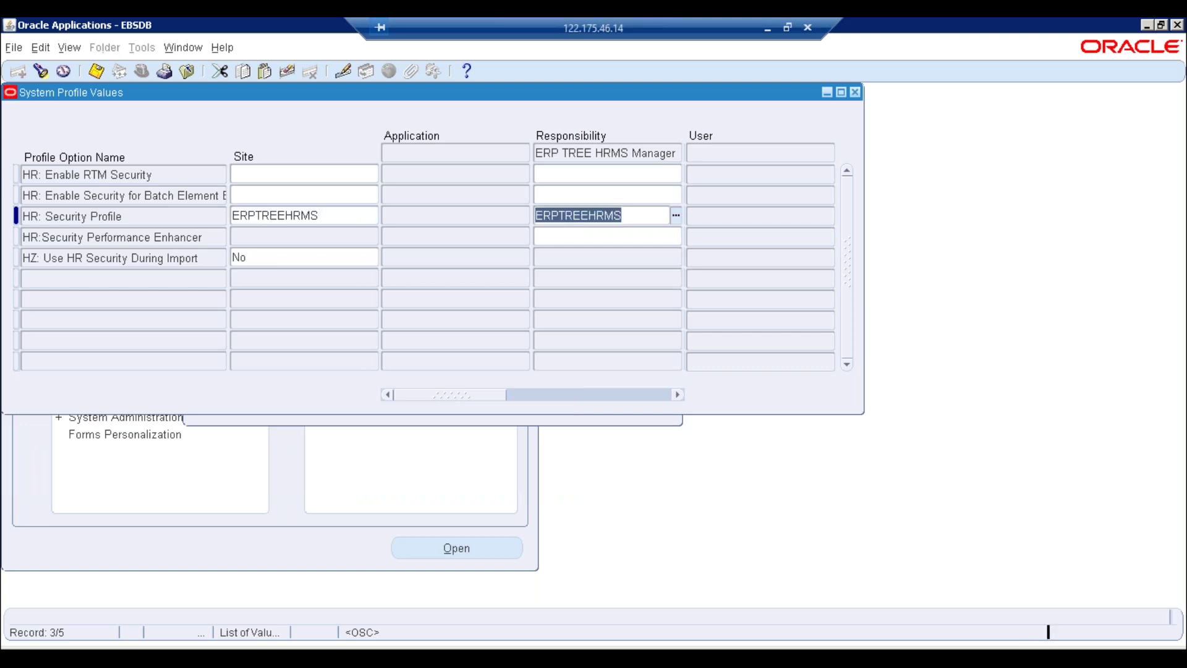
Change the profile search to %MO%Secu% and run it
{"action": "left_click", "coordinate": [46, 72]}
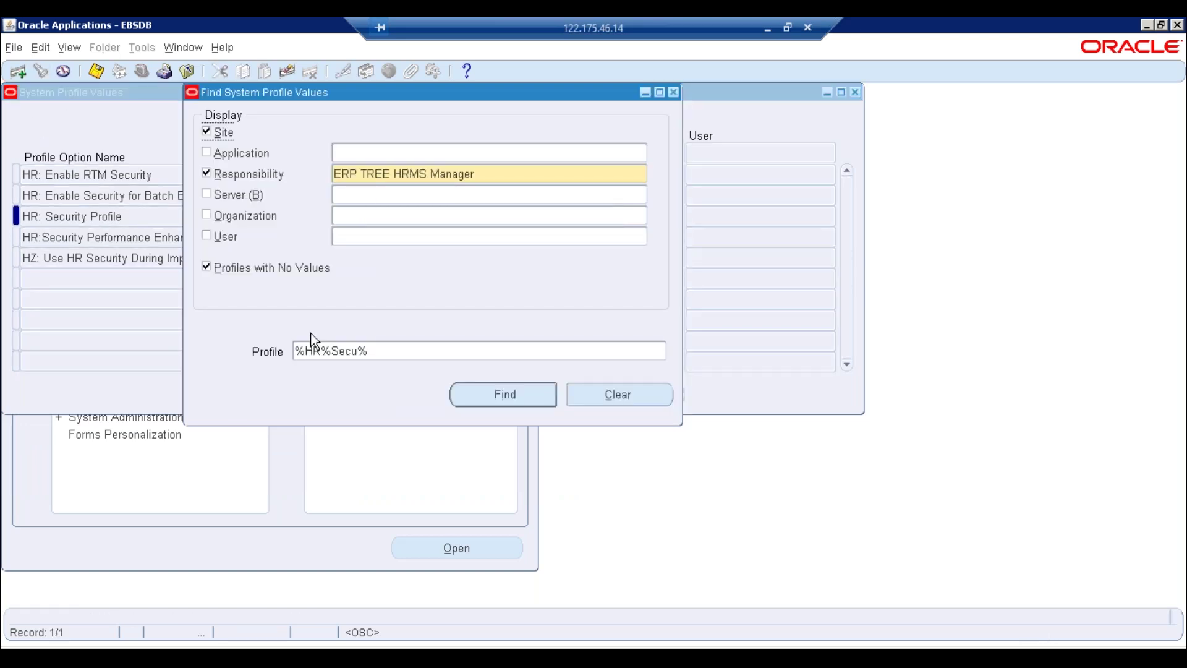
{"action": "left_click", "coordinate": [382, 348]}
{"action": "left_click", "coordinate": [321, 350]}
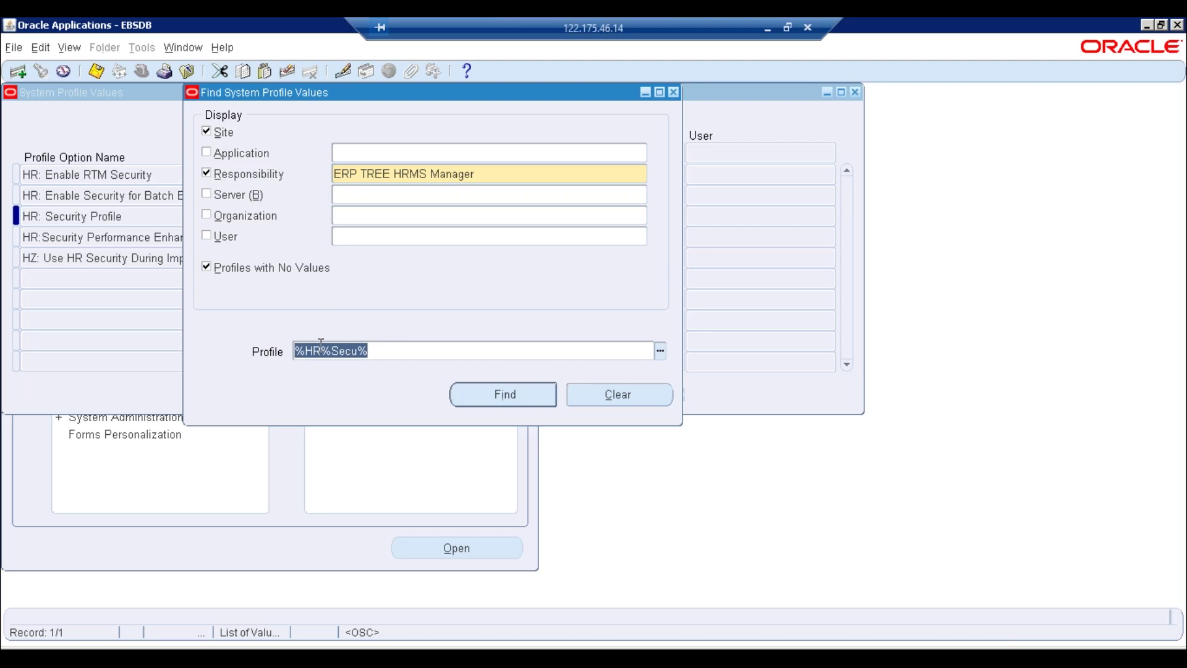
{"action": "key", "text": "BackSpace"}
{"action": "key", "text": "BackSpace"}
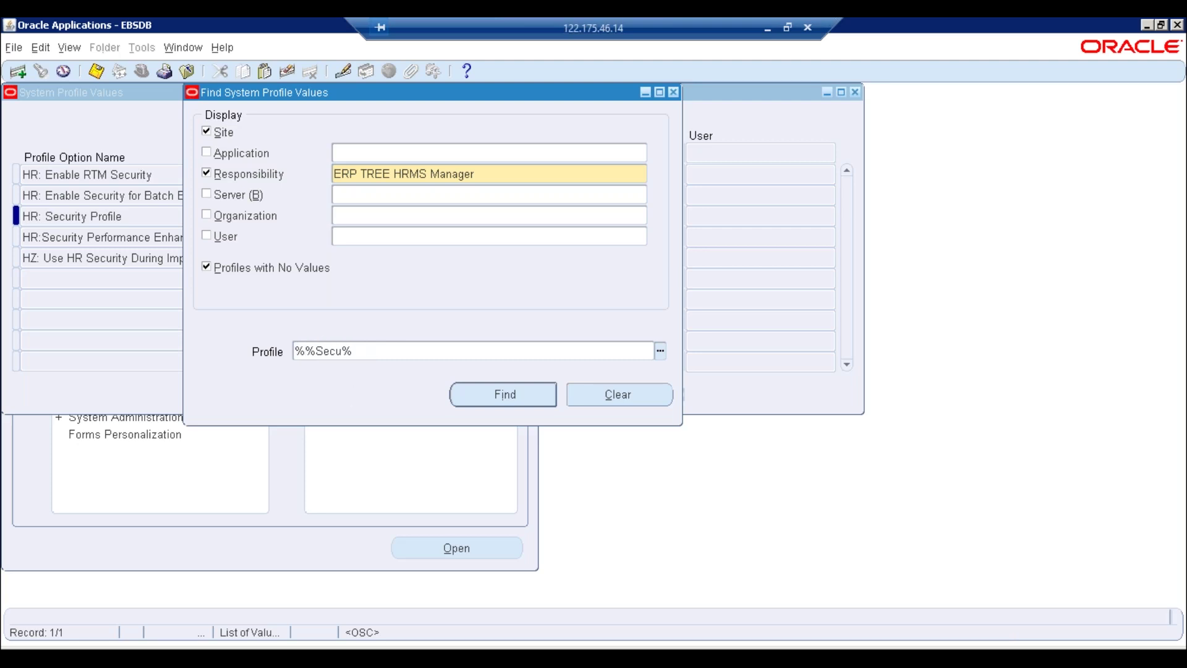
{"action": "type", "text": "MO"}
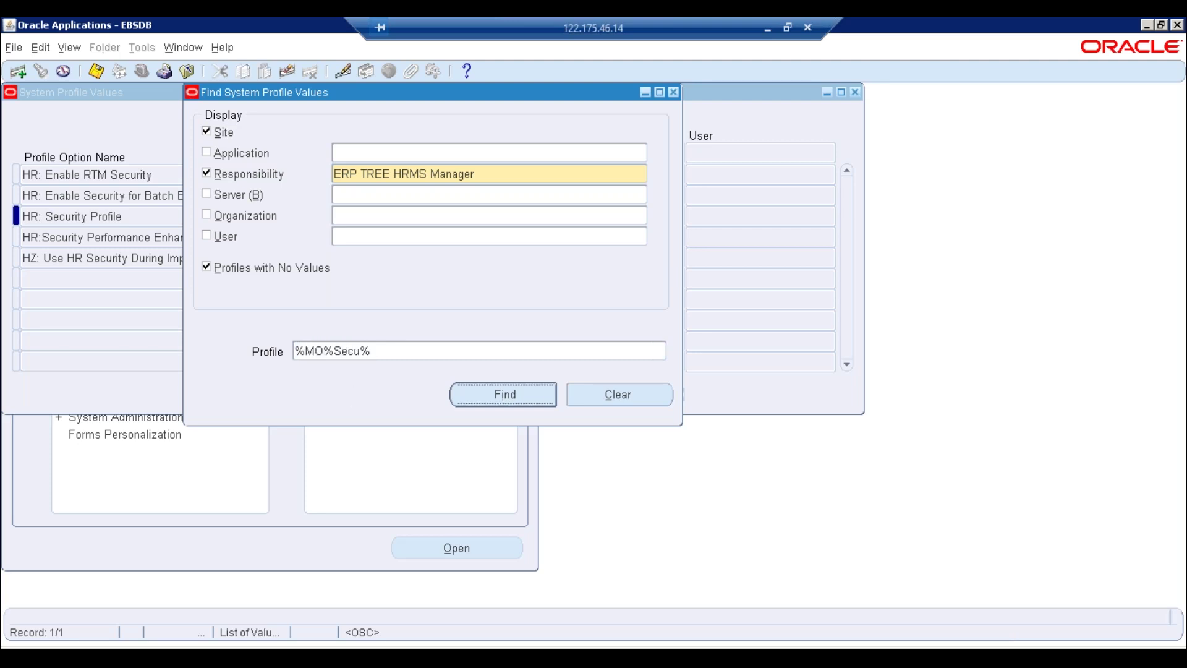
{"action": "key", "text": "Return"}
Set MO: Security Profile's responsibility value to ERPTREEHRMS and save
{"action": "left_click", "coordinate": [592, 174]}
{"action": "type", "text": "ERPTREEHRMS"}
{"action": "key", "text": "ctrl+s"}
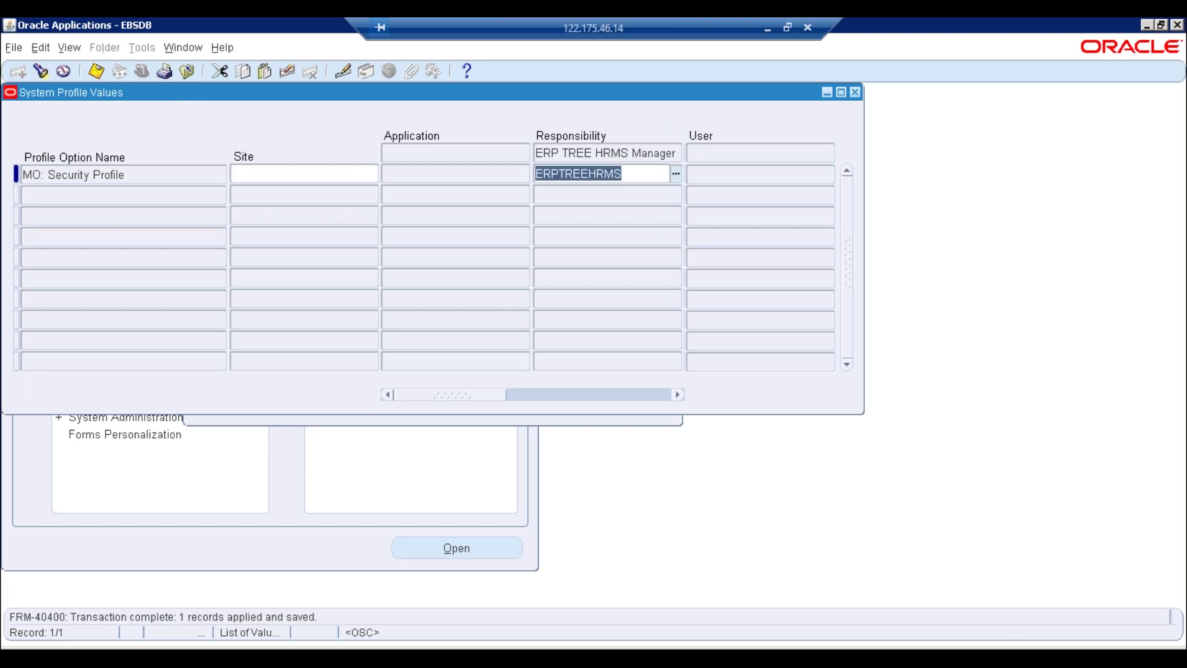
{"action": "left_click", "coordinate": [146, 175]}
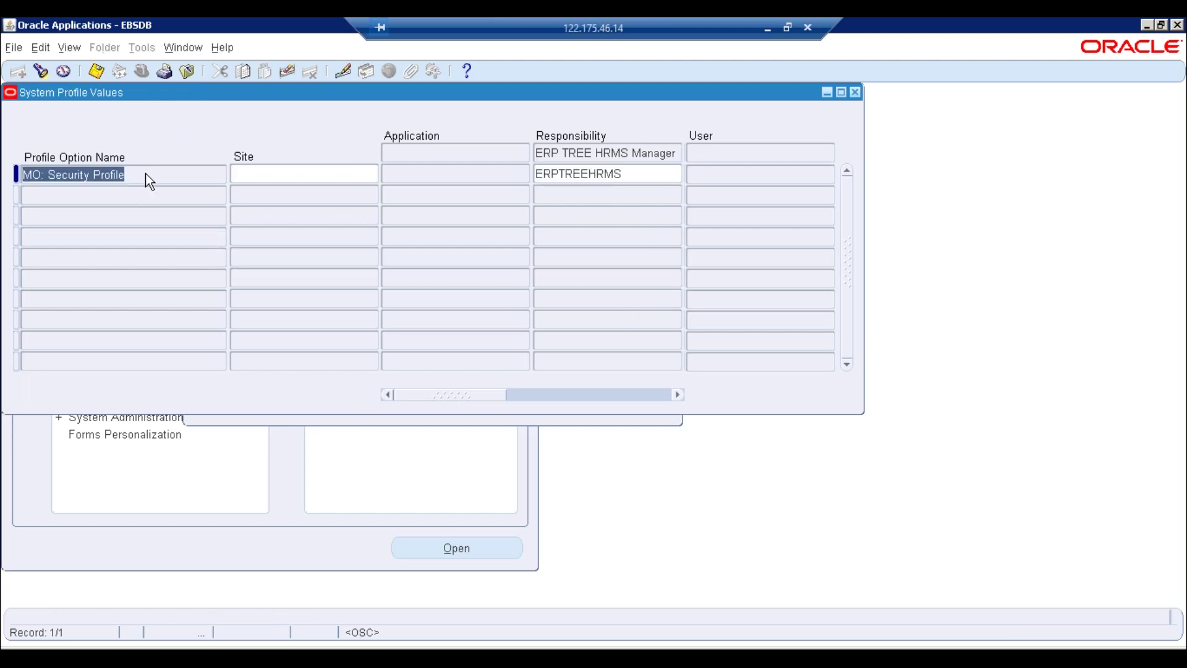
Close System Profile Values, collapse the navigator and switch to ERP TREE HRMS Manager
{"action": "left_click", "coordinate": [855, 93]}
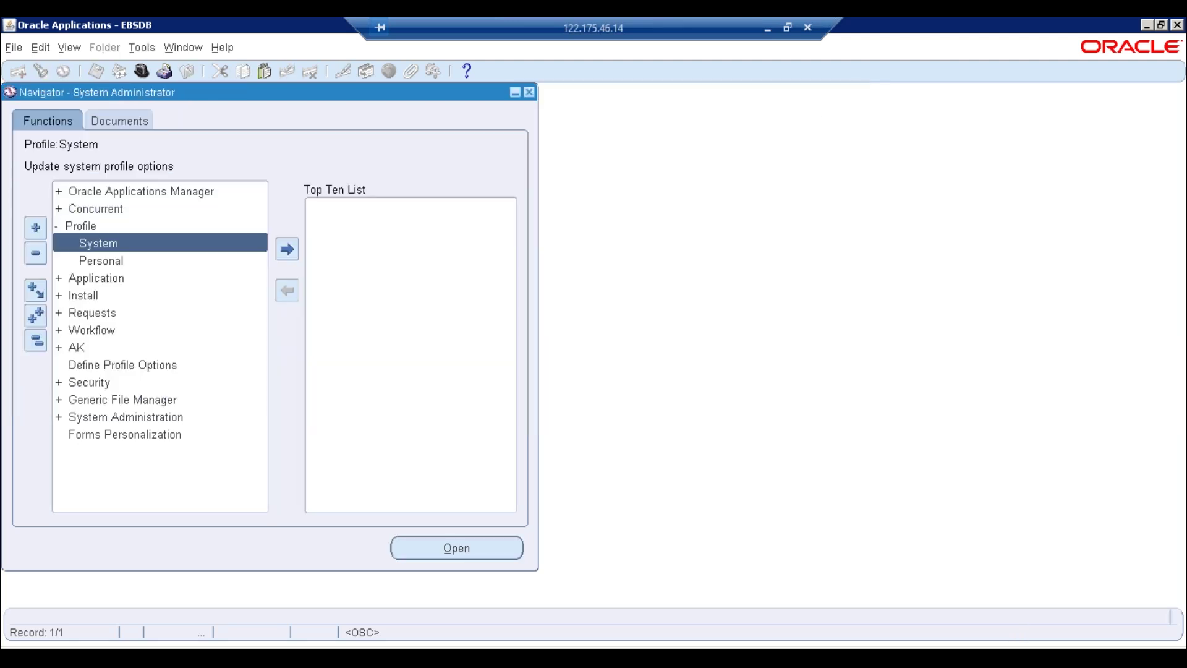
{"action": "left_click", "coordinate": [37, 342]}
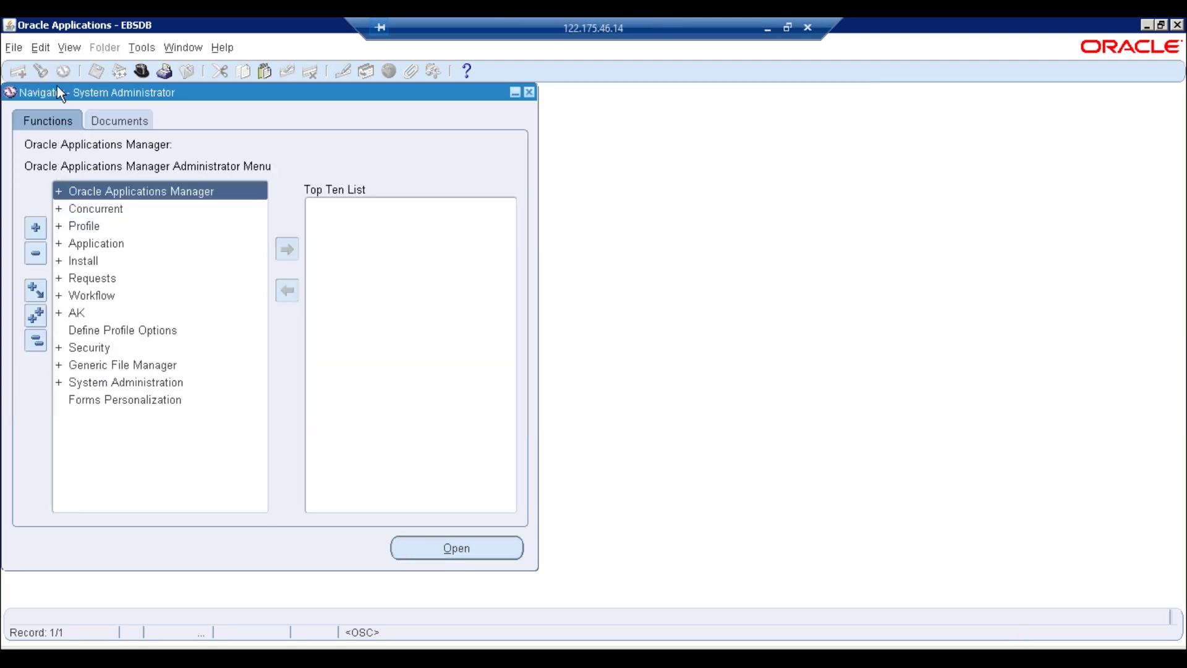
{"action": "left_click", "coordinate": [140, 70]}
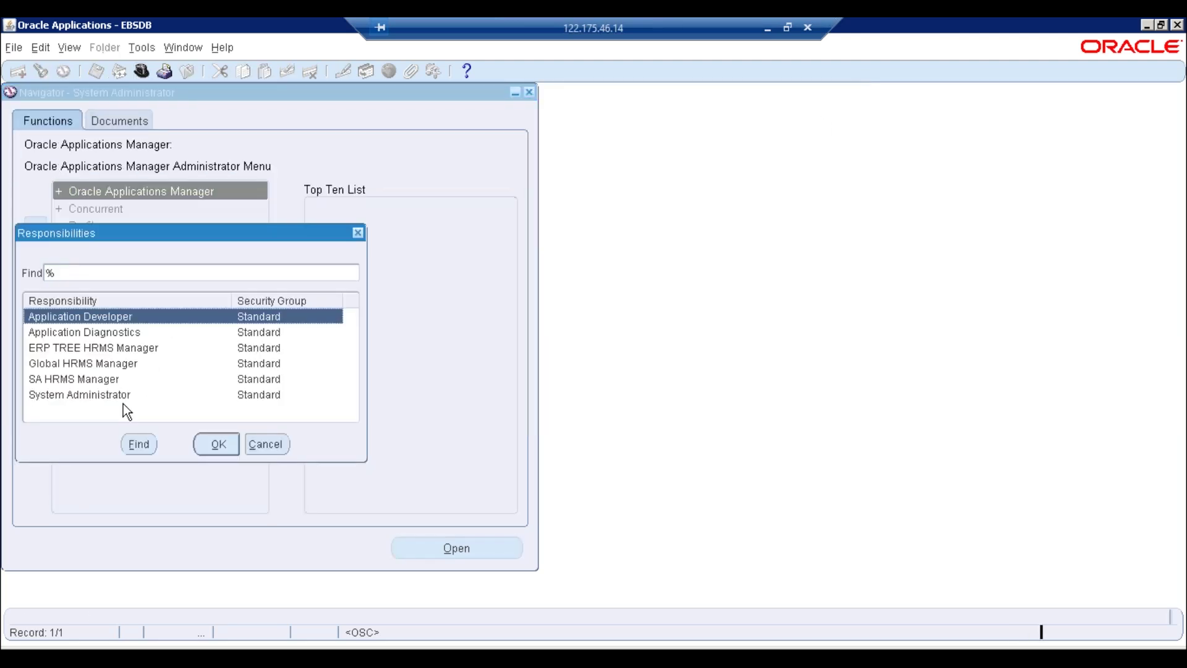
{"action": "left_click", "coordinate": [51, 354]}
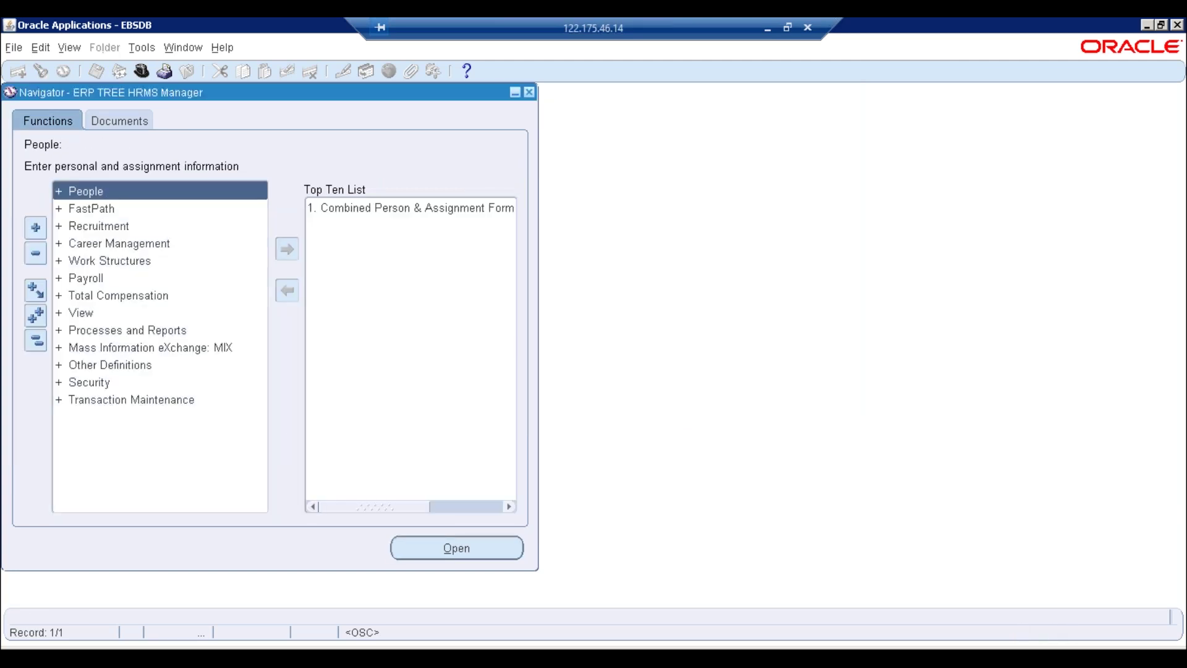
Start a single request from View > Requests and enter Fill Employee Hierarchy as the name
{"action": "left_click", "coordinate": [59, 51]}
{"action": "left_click", "coordinate": [82, 268]}
{"action": "left_click", "coordinate": [228, 466]}
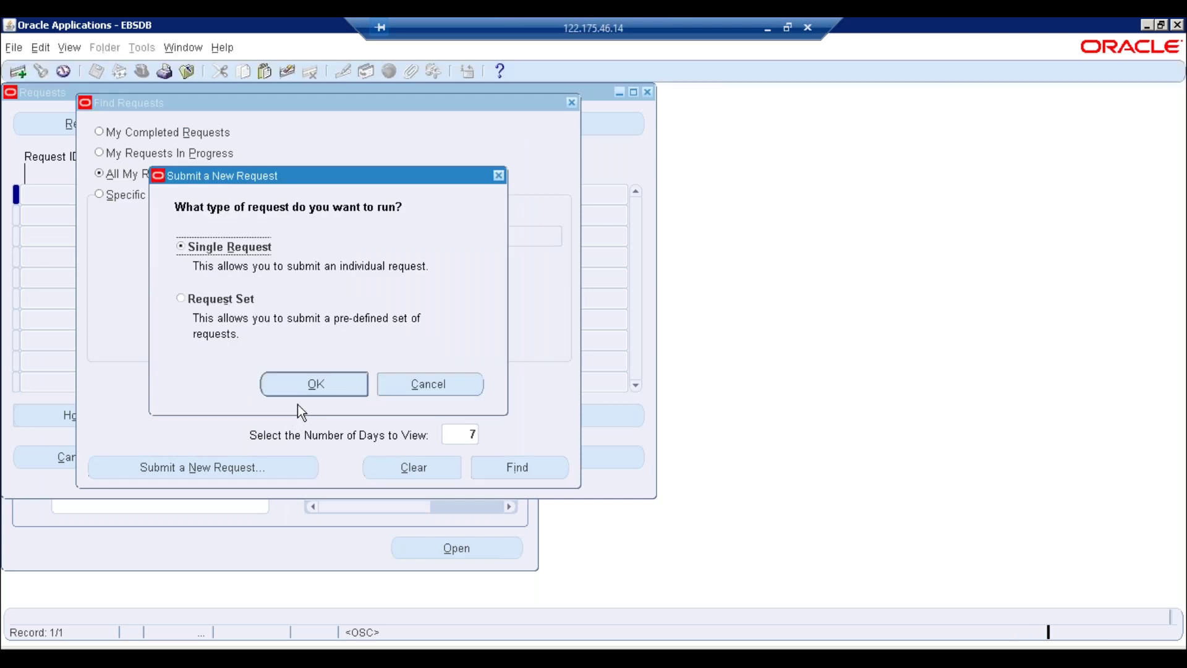
{"action": "left_click", "coordinate": [296, 385]}
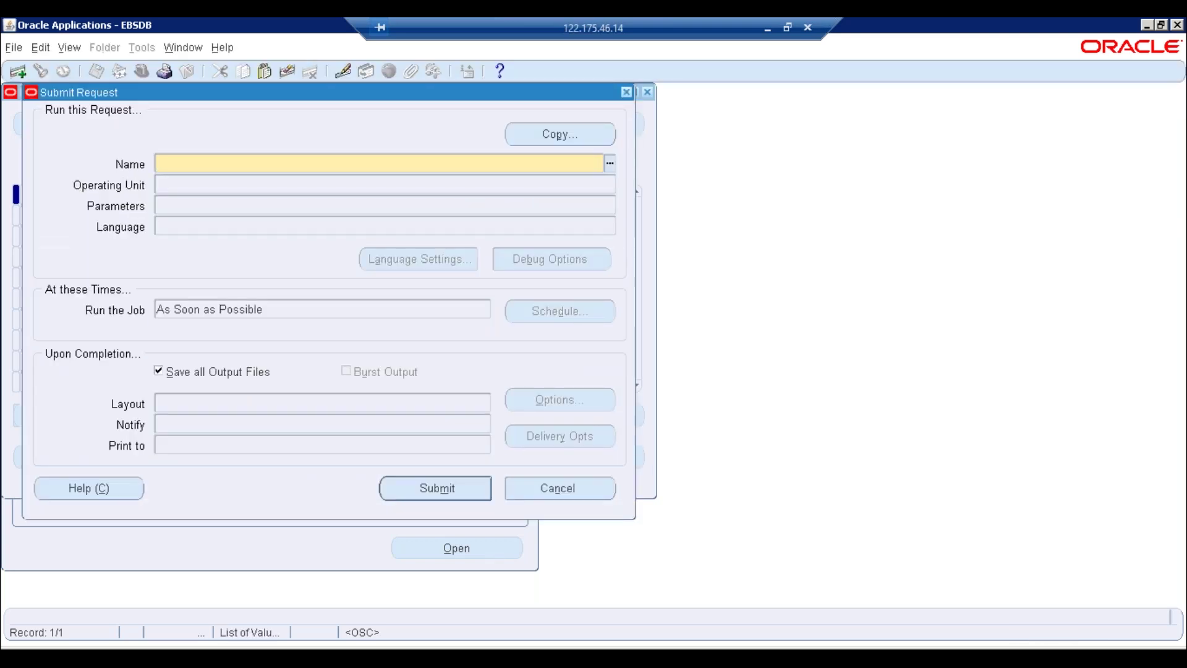
{"action": "type", "text": "Fill e"}
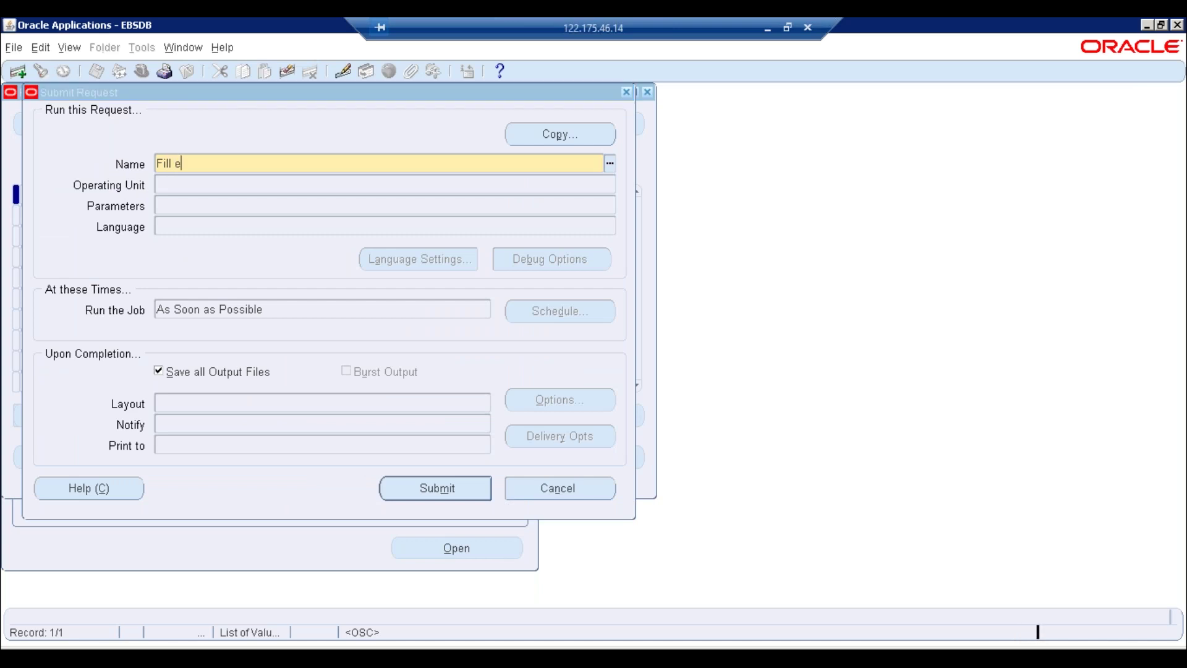
{"action": "key", "text": "Tab"}
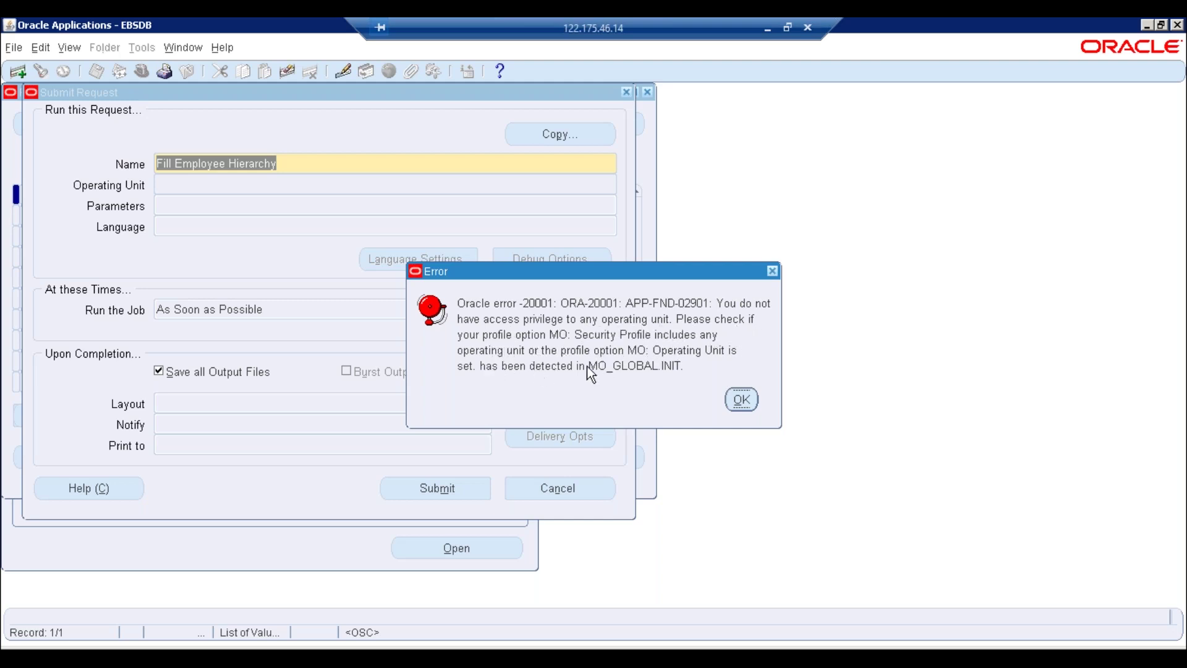
Dismiss the operating unit access error, cancel the submission and close the Requests window
{"action": "left_click", "coordinate": [741, 401]}
{"action": "left_click", "coordinate": [536, 498]}
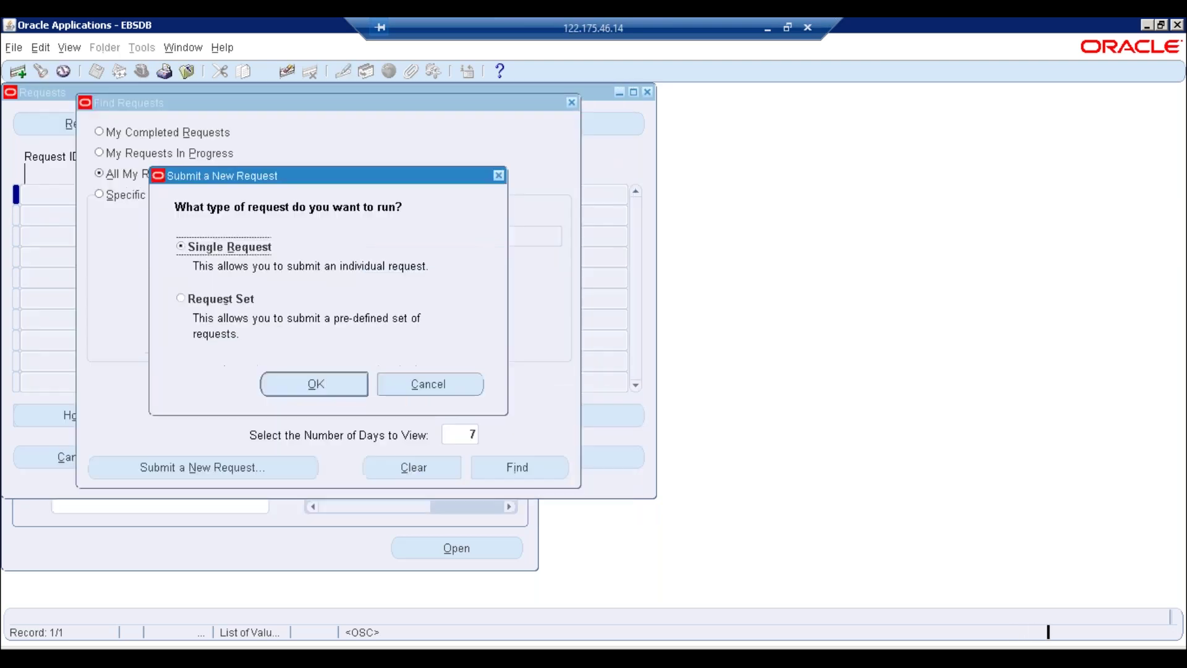
{"action": "left_click", "coordinate": [445, 312]}
{"action": "left_click", "coordinate": [572, 103]}
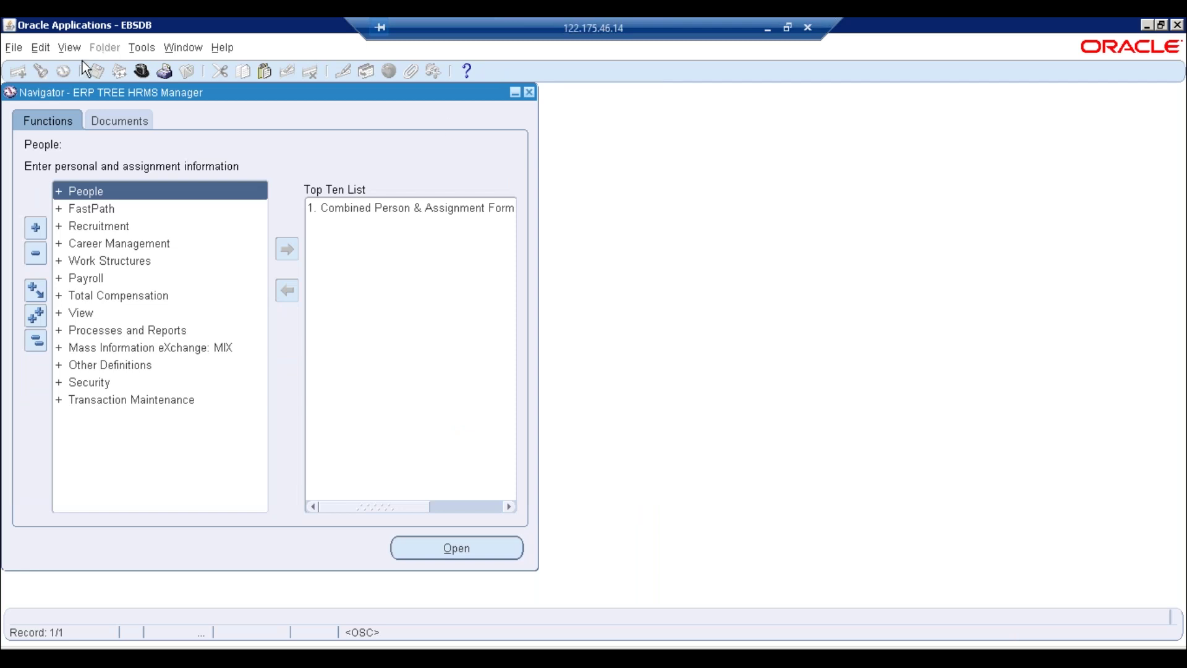
Switch to System Administrator and open Security > User > Define
{"action": "left_click", "coordinate": [140, 72]}
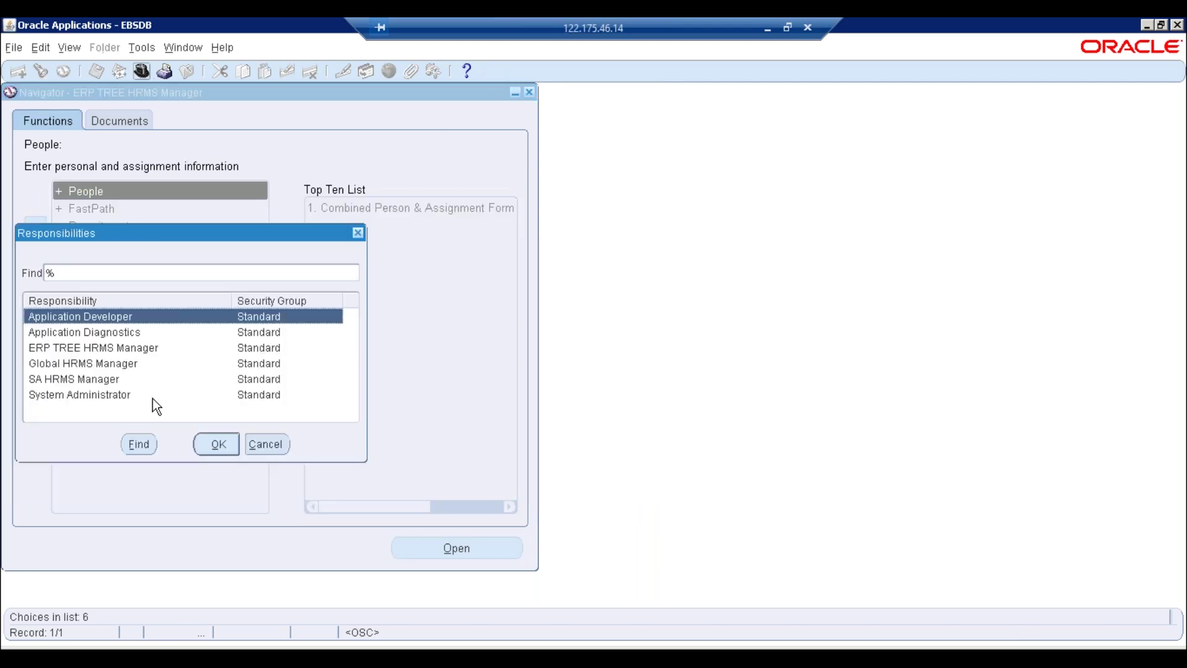
{"action": "double_click", "coordinate": [95, 396]}
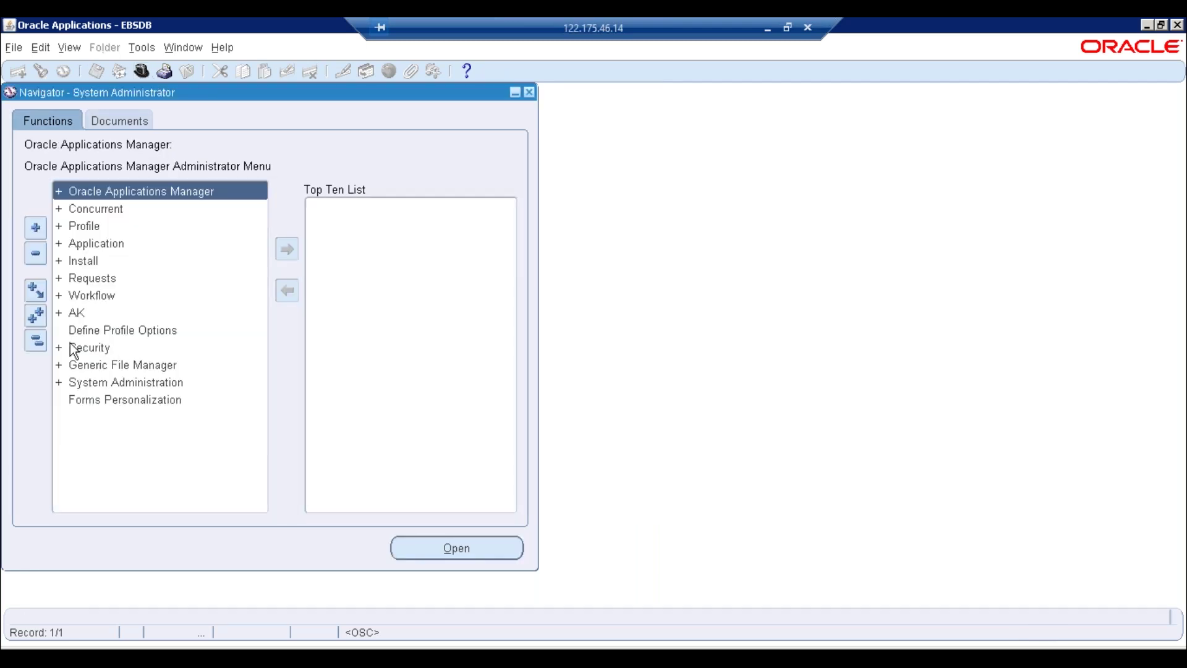
{"action": "double_click", "coordinate": [82, 346]}
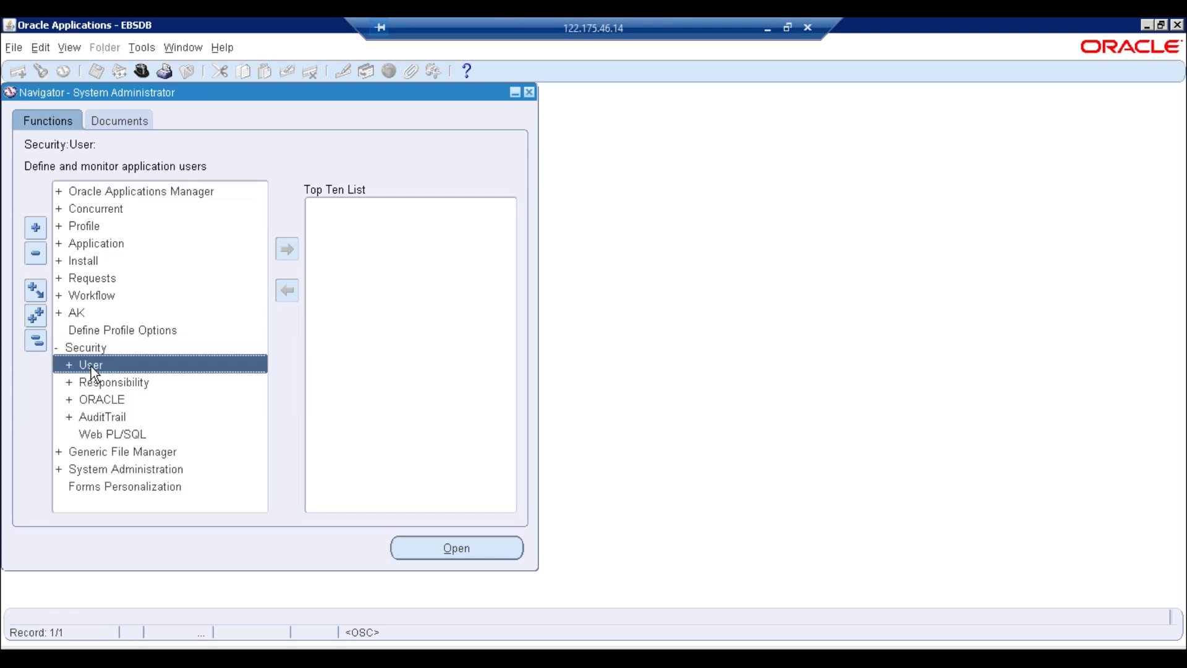
{"action": "double_click", "coordinate": [91, 366]}
{"action": "double_click", "coordinate": [98, 379]}
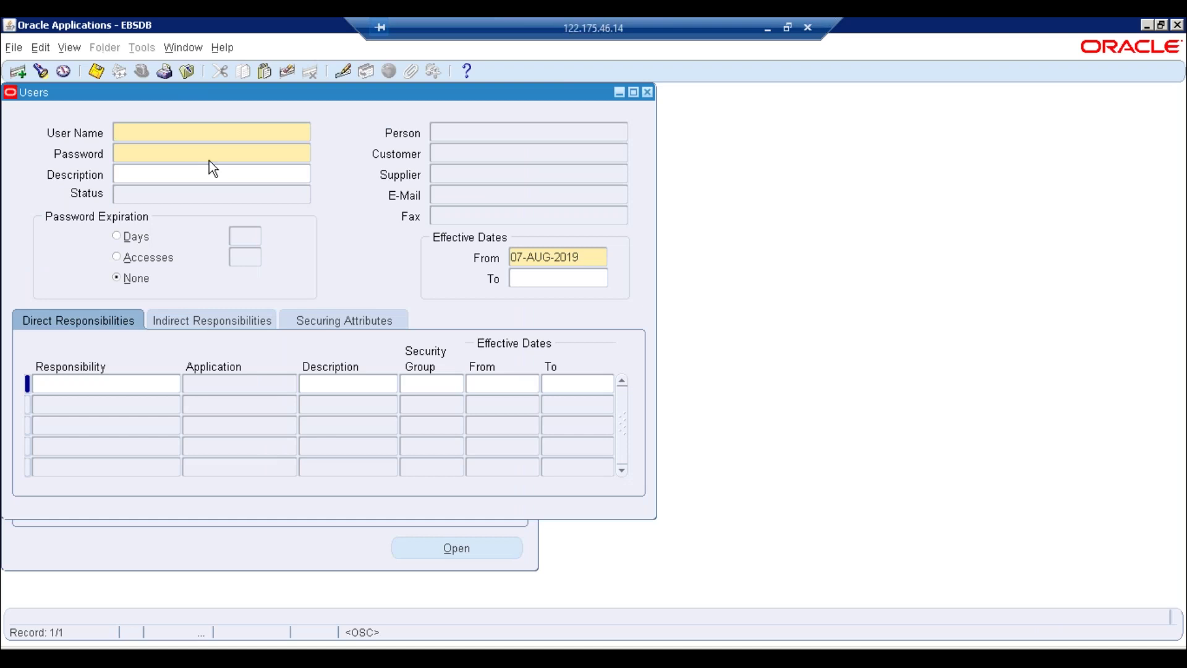
{"action": "left_click", "coordinate": [648, 93]}
Query the application user matching ERPTREE%HR%
{"action": "key", "text": "F11"}
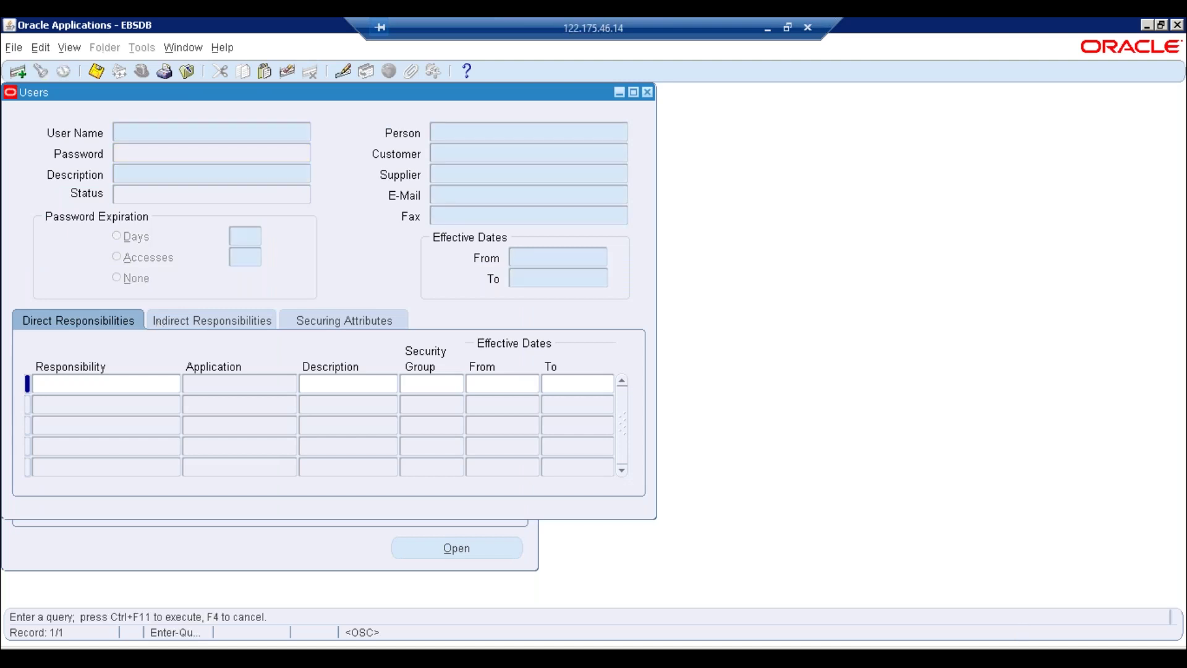
{"action": "type", "text": "ERPTREE%HR%"}
{"action": "key", "text": "ctrl+F11"}
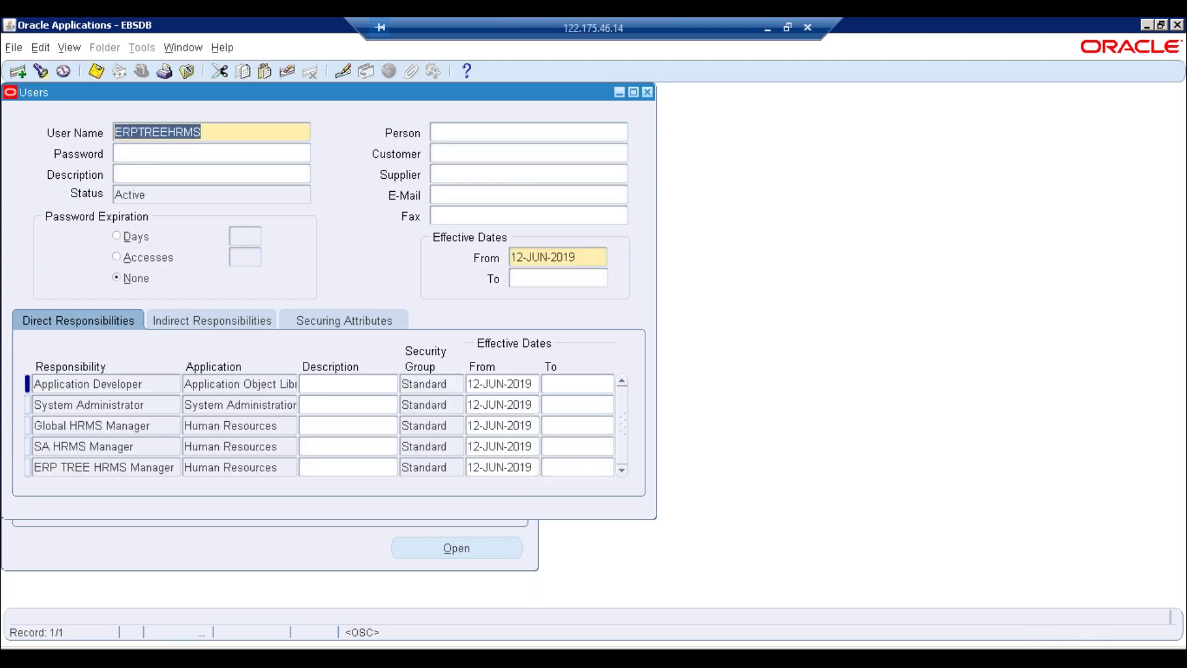
{"action": "left_click", "coordinate": [164, 446]}
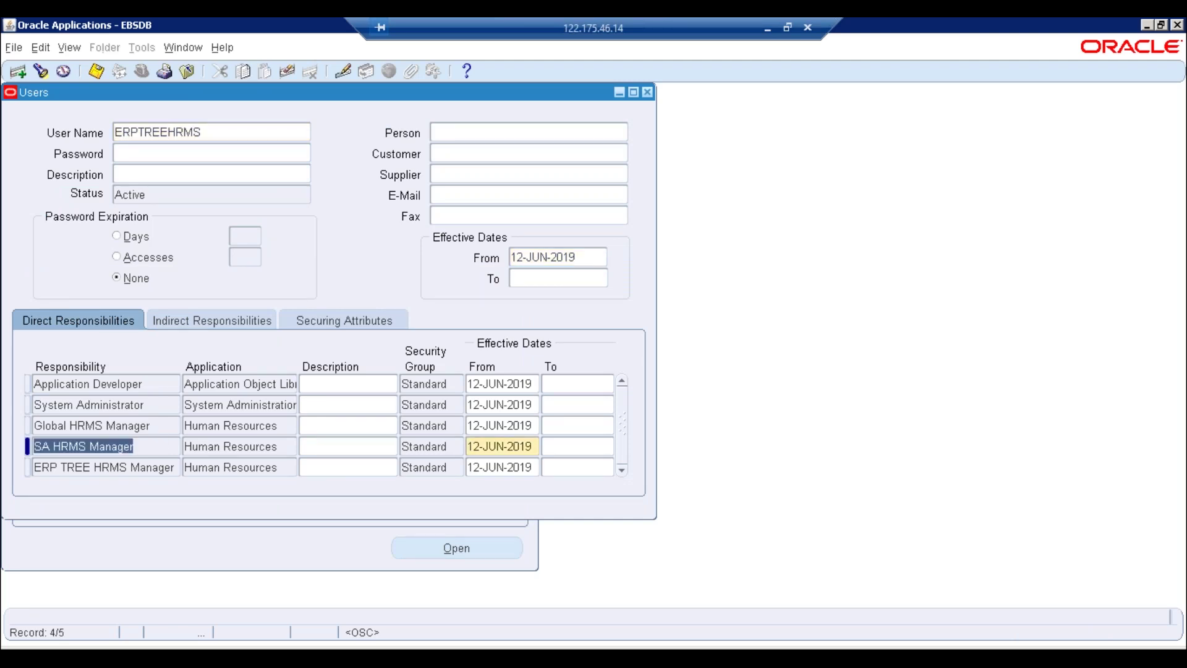
Add the ERPTREE Purchasing Super User responsibility to the user, save and close the form
{"action": "key", "text": "ctrl+Down"}
{"action": "type", "text": "ER"}
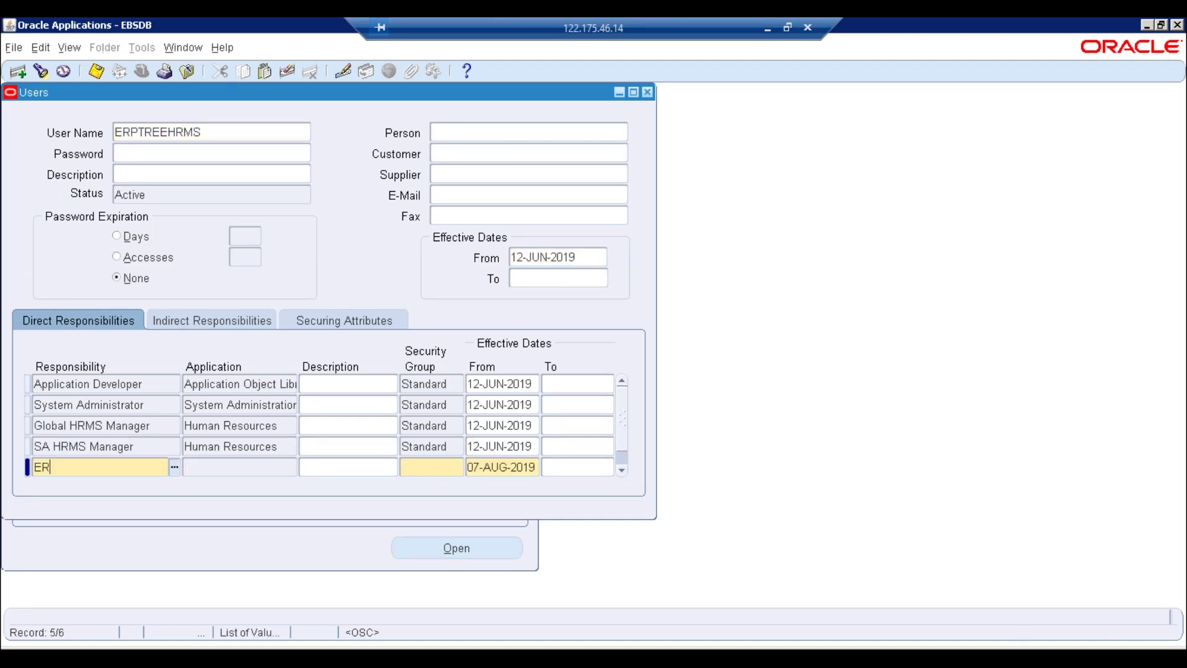
{"action": "type", "text": "P%TREE%"}
{"action": "key", "text": "Tab"}
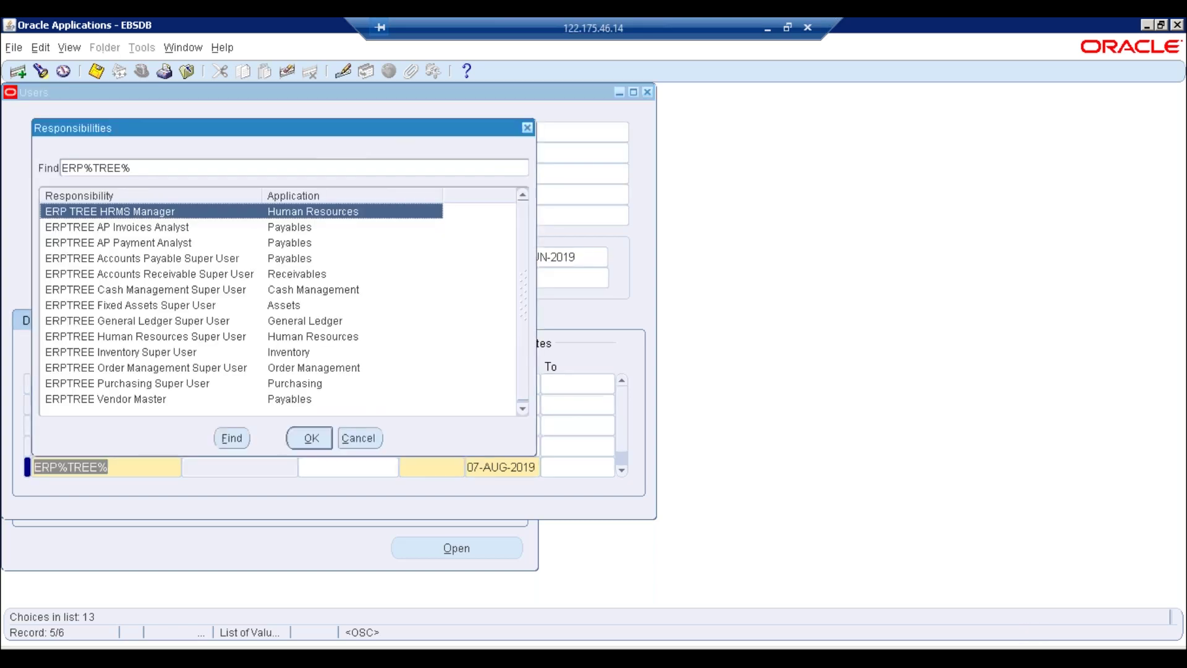
{"action": "left_click", "coordinate": [117, 227]}
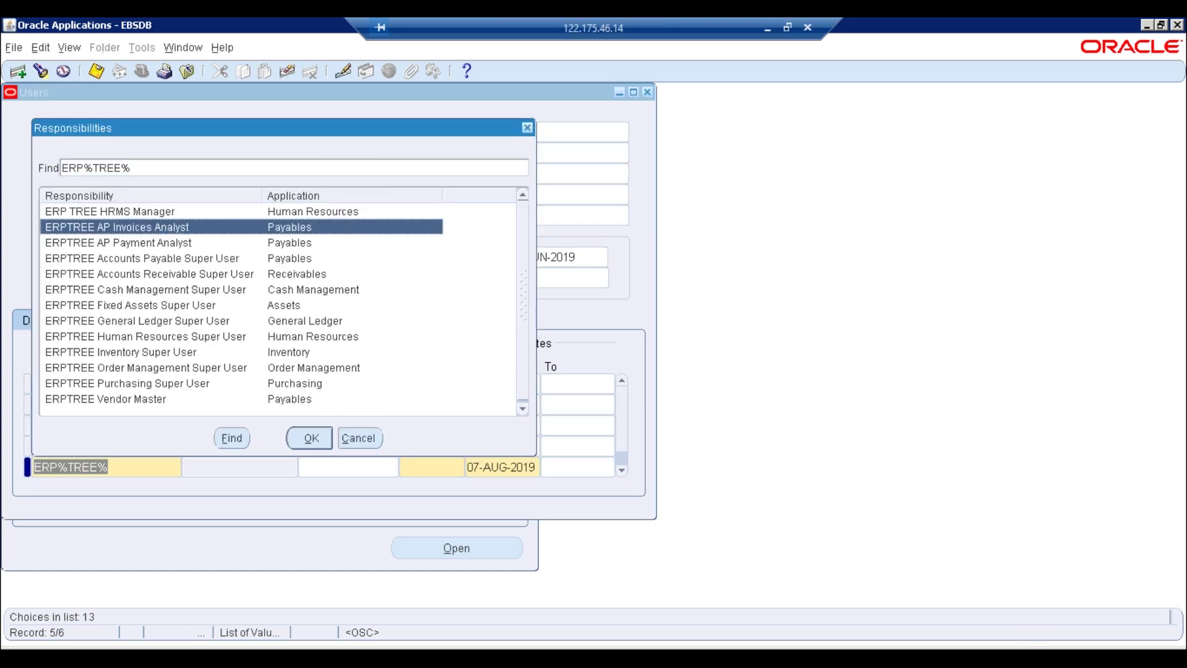
{"action": "key", "text": "Down"}
{"action": "key", "text": "Down"}
{"action": "key", "text": "Down"}
{"action": "key", "text": "Down"}
{"action": "key", "text": "Down"}
{"action": "key", "text": "Down"}
{"action": "key", "text": "Down"}
{"action": "key", "text": "Down"}
{"action": "key", "text": "Down"}
{"action": "key", "text": "Down"}
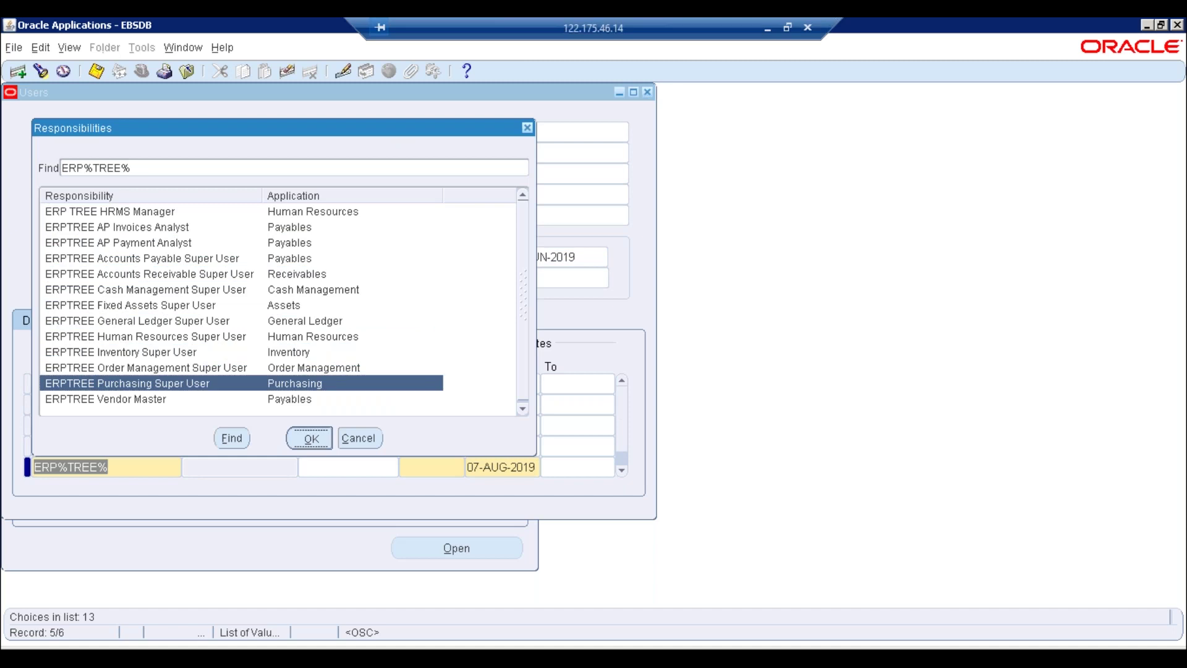
{"action": "key", "text": "Return"}
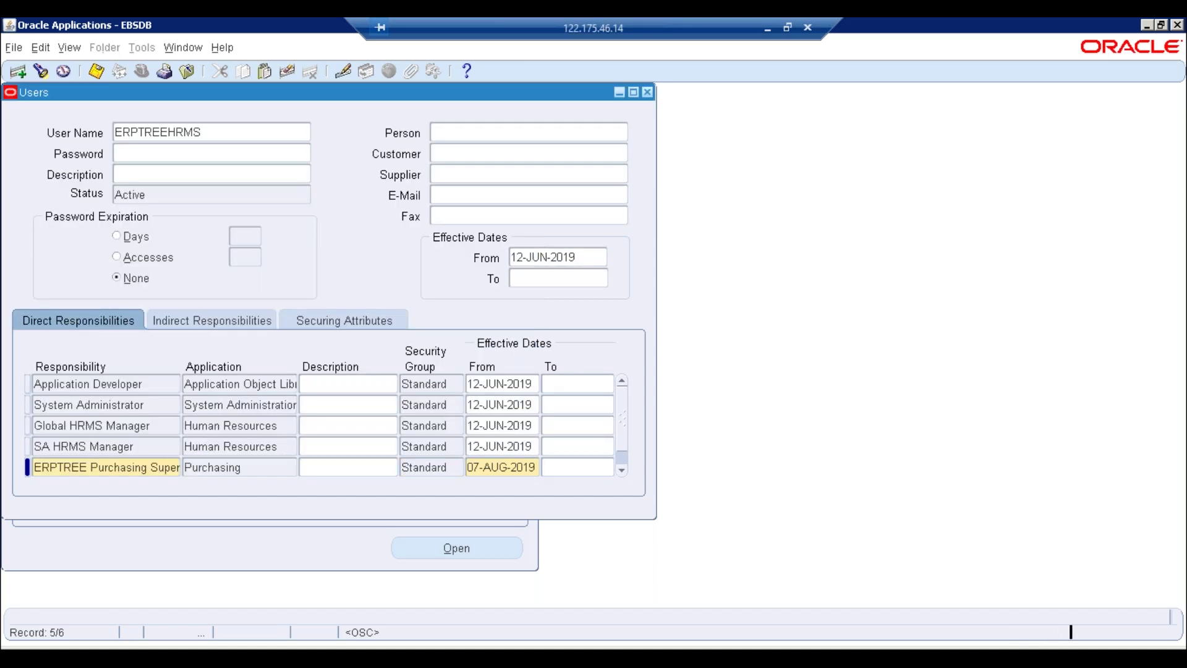
{"action": "key", "text": "ctrl+s"}
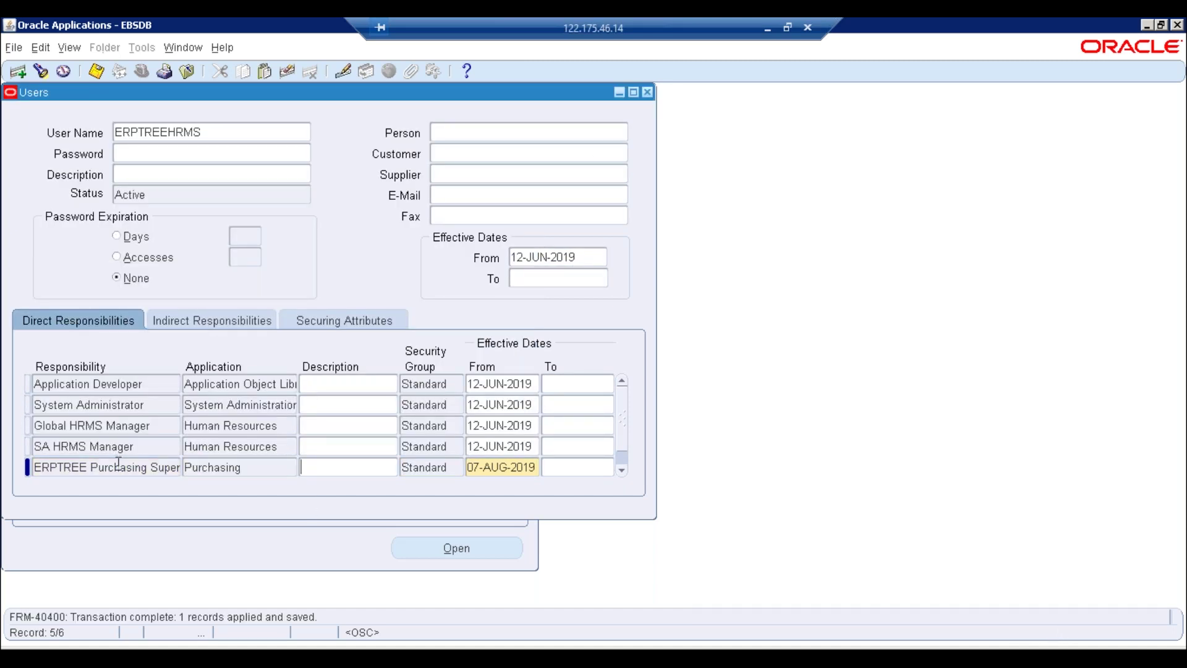
{"action": "left_click", "coordinate": [118, 465]}
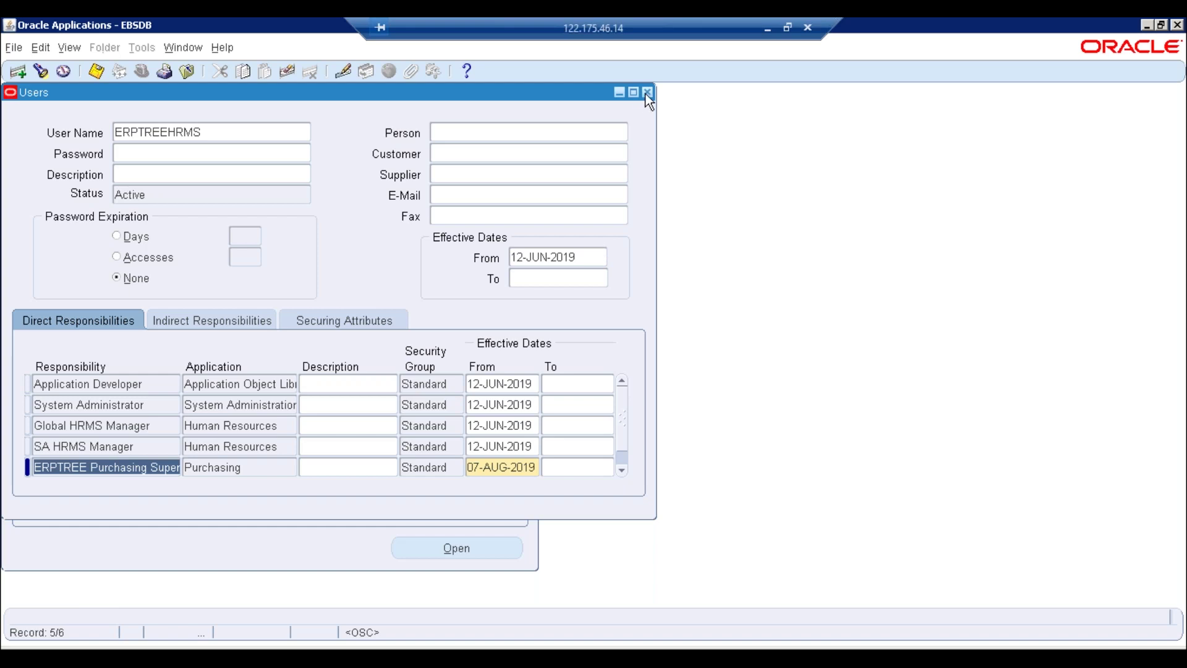
{"action": "left_click", "coordinate": [646, 93]}
Switch to the ERPTREE Purchasing Super User responsibility and enlarge the navigator
{"action": "left_click", "coordinate": [142, 71]}
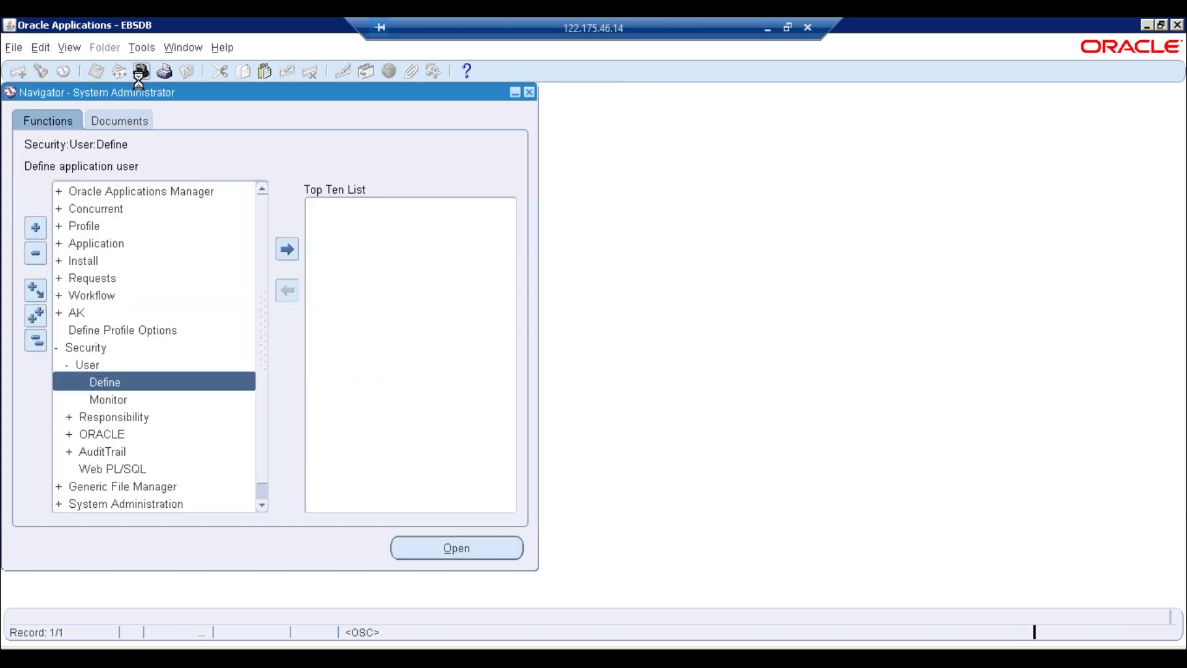
{"action": "left_click", "coordinate": [59, 363]}
{"action": "left_click", "coordinate": [239, 459]}
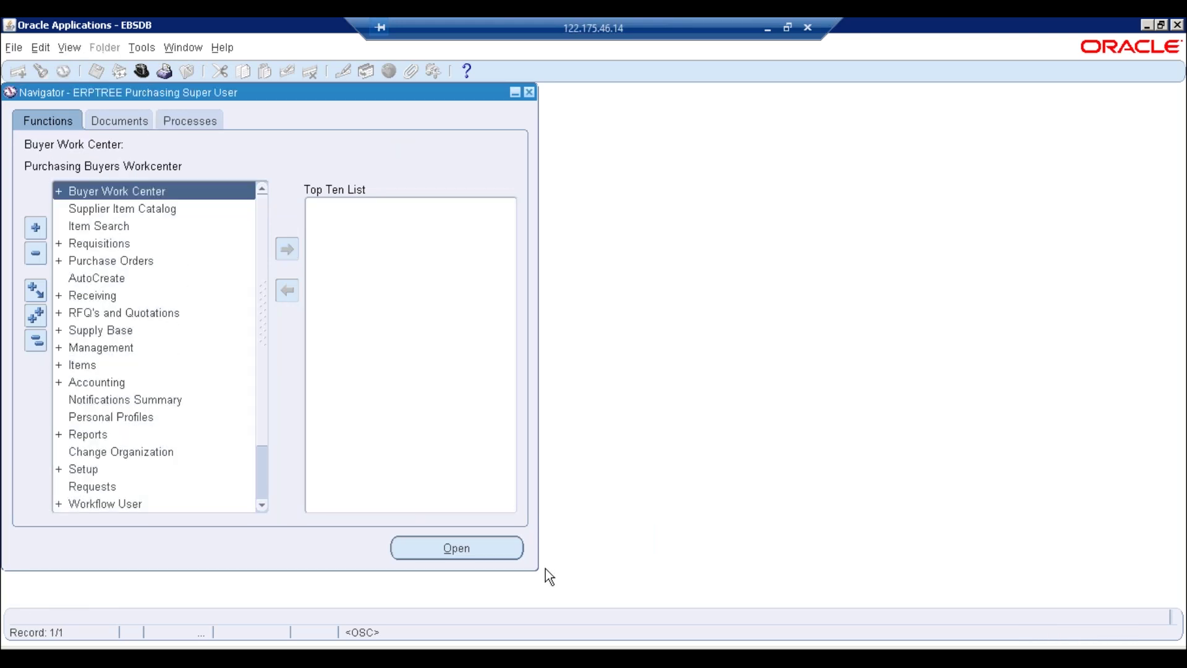
{"action": "left_click_drag", "start_coordinate": [538, 570], "coordinate": [569, 606]}
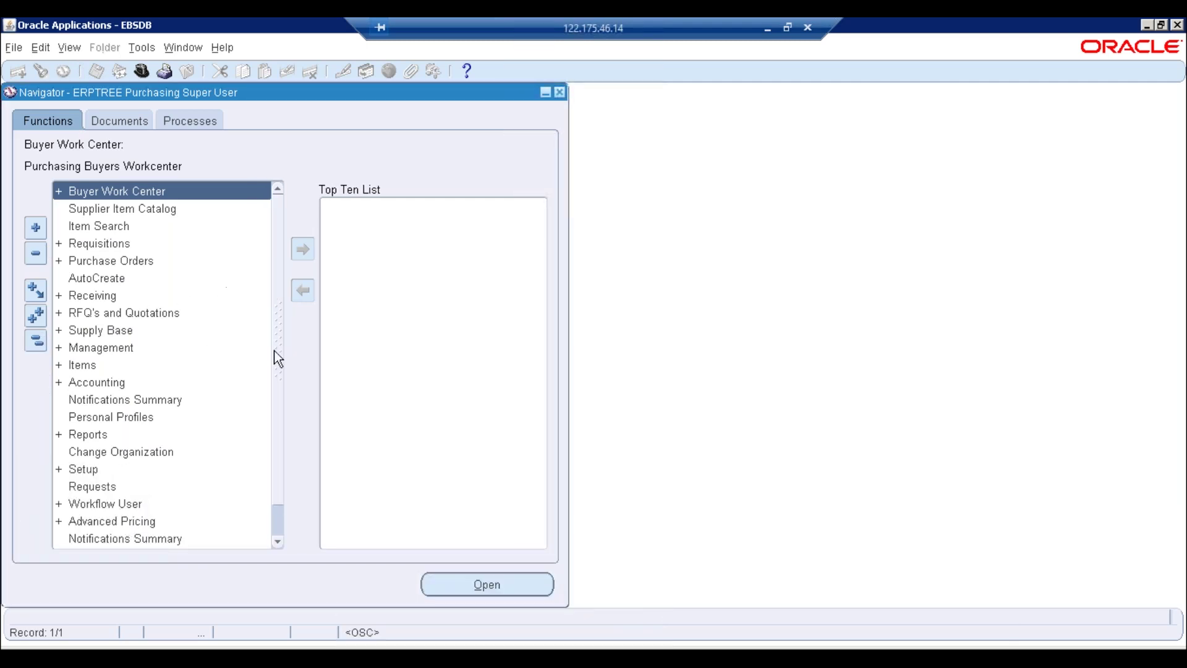
{"action": "scroll", "coordinate": [277, 374], "scroll_direction": "down", "scroll_amount": 1}
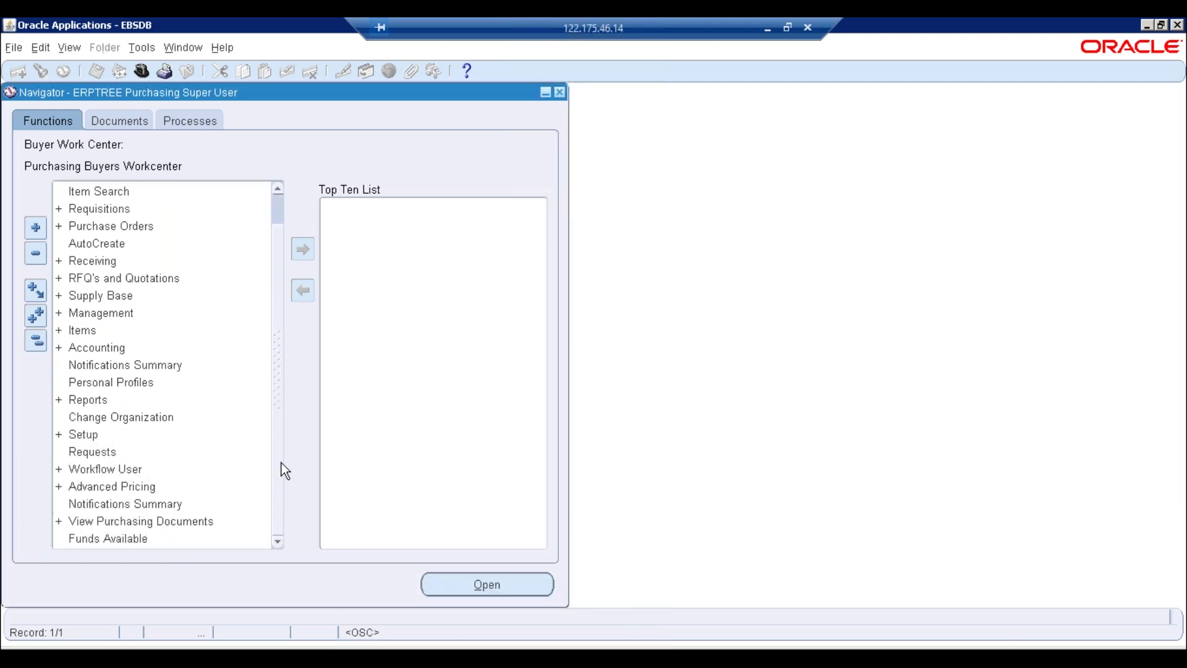
Open the Position Hierarchy form under Setup > Personnel
{"action": "double_click", "coordinate": [118, 437]}
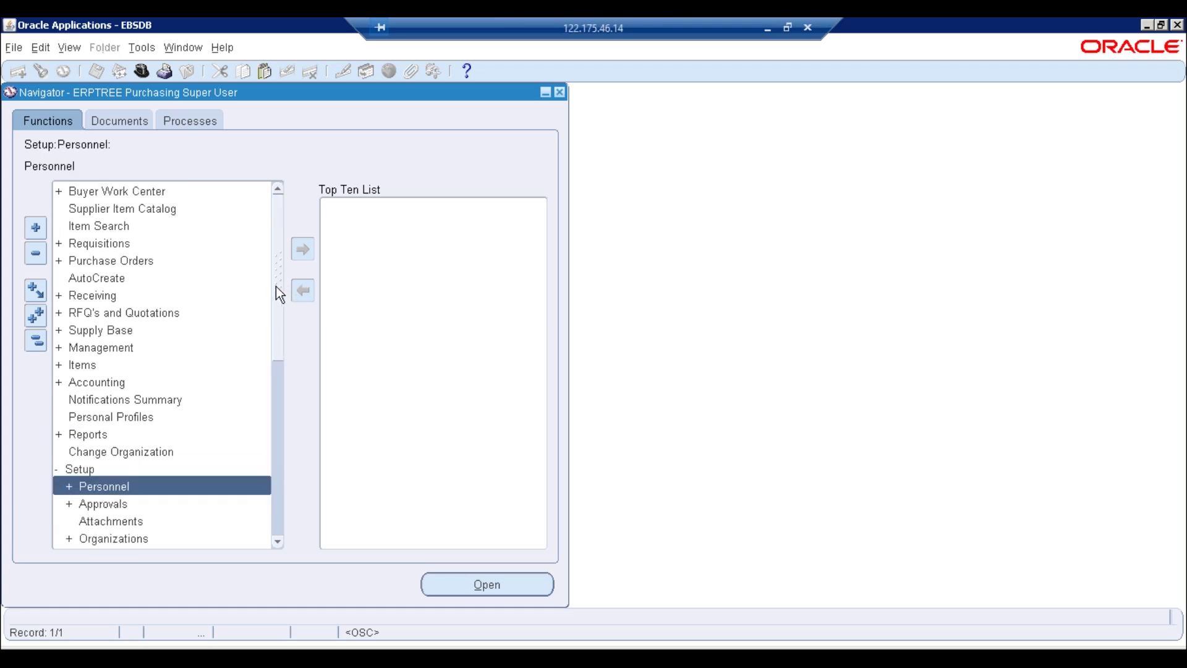
{"action": "left_click_drag", "start_coordinate": [275, 291], "coordinate": [275, 347]}
{"action": "double_click", "coordinate": [122, 370]}
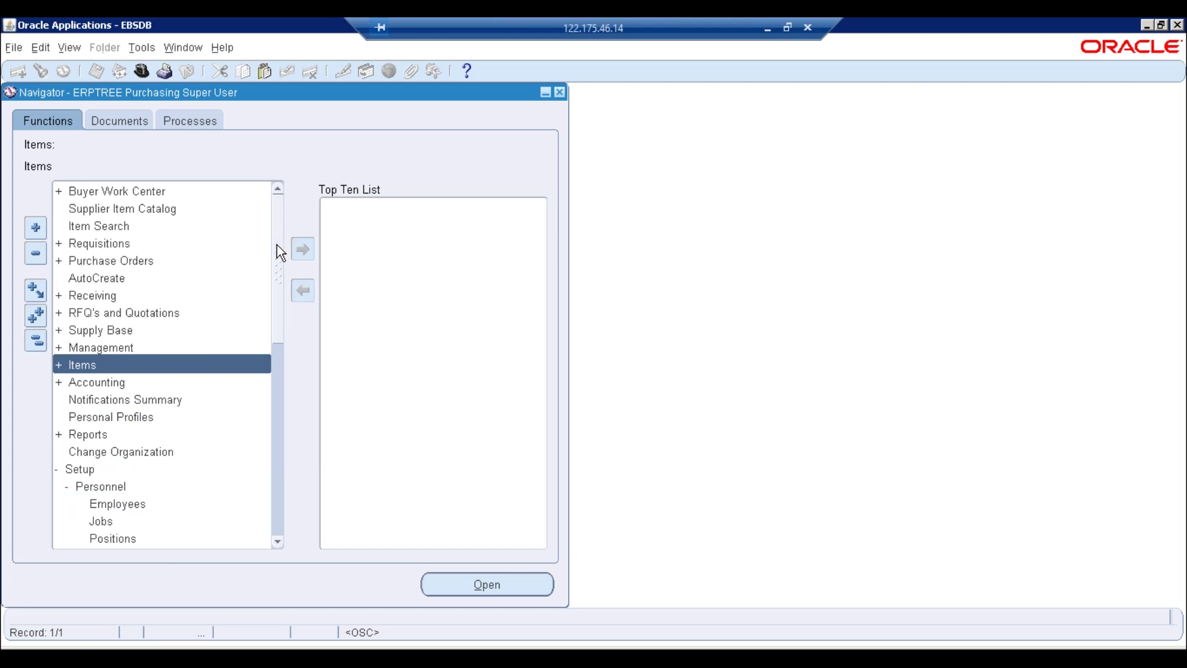
{"action": "left_click_drag", "start_coordinate": [277, 250], "coordinate": [284, 316]}
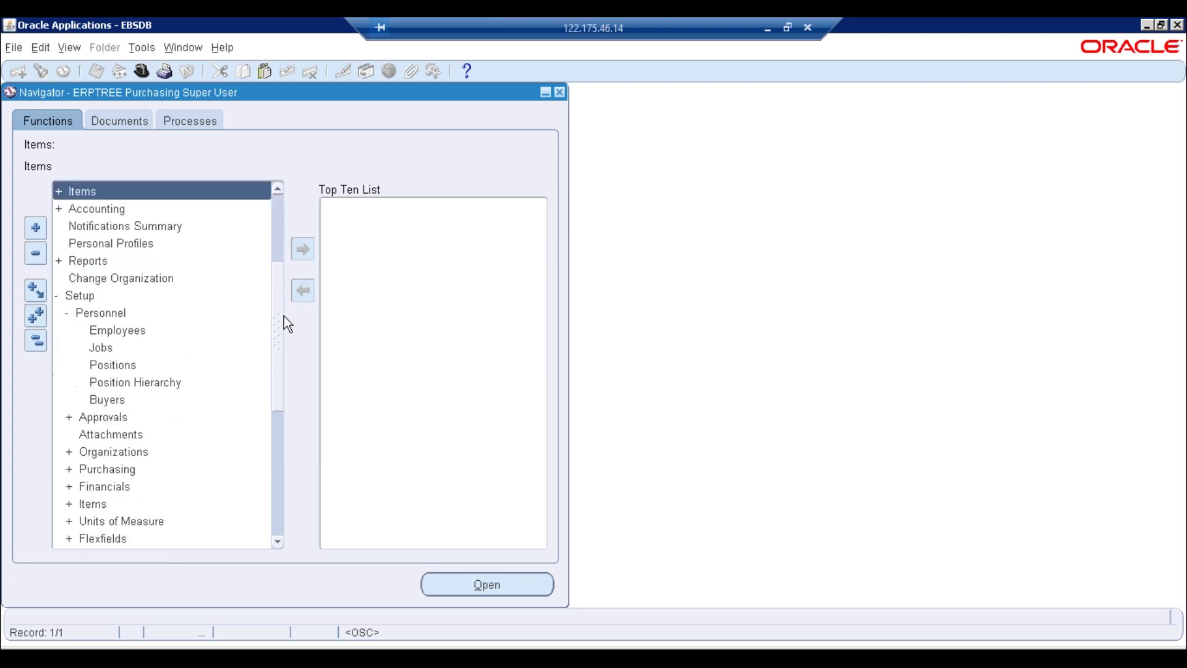
{"action": "double_click", "coordinate": [153, 383]}
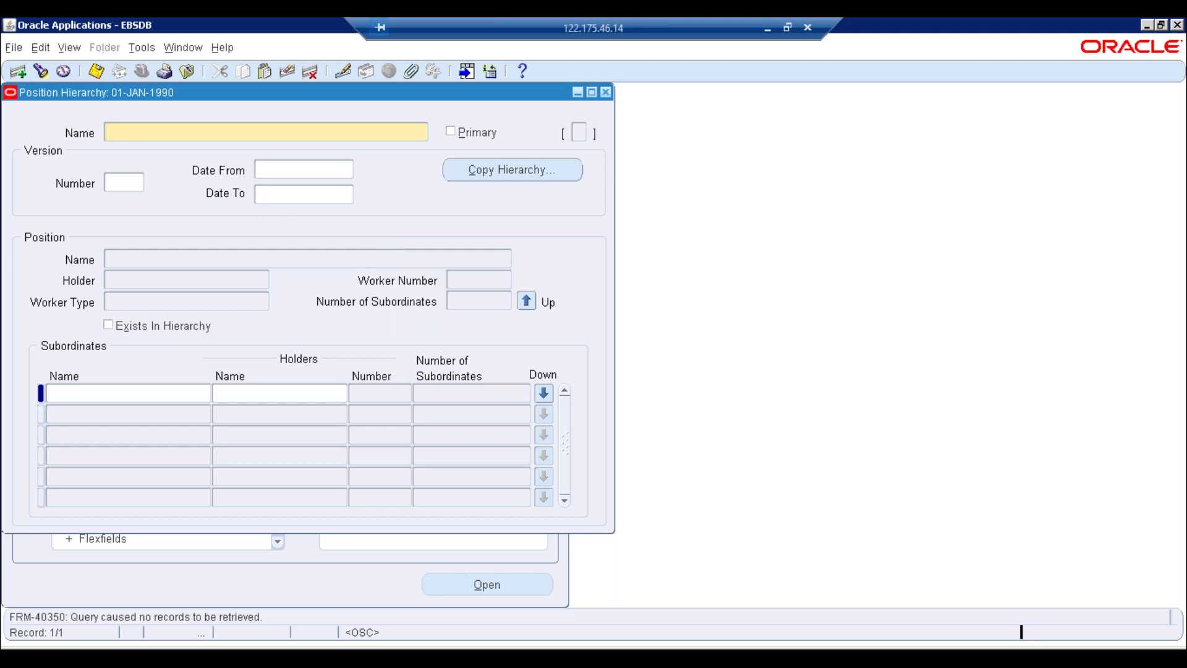
Query position hierarchies named ERP%, close the empty form, and open View > Requests
{"action": "key", "text": "F11"}
{"action": "type", "text": "ERP%"}
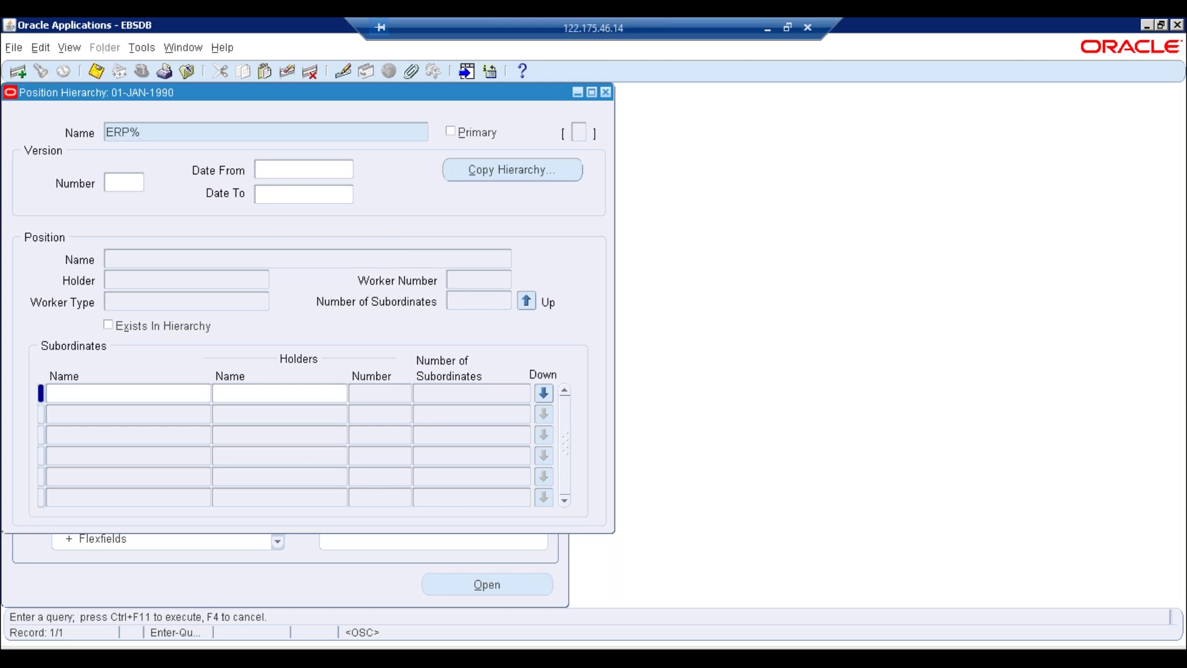
{"action": "key", "text": "ctrl+F11"}
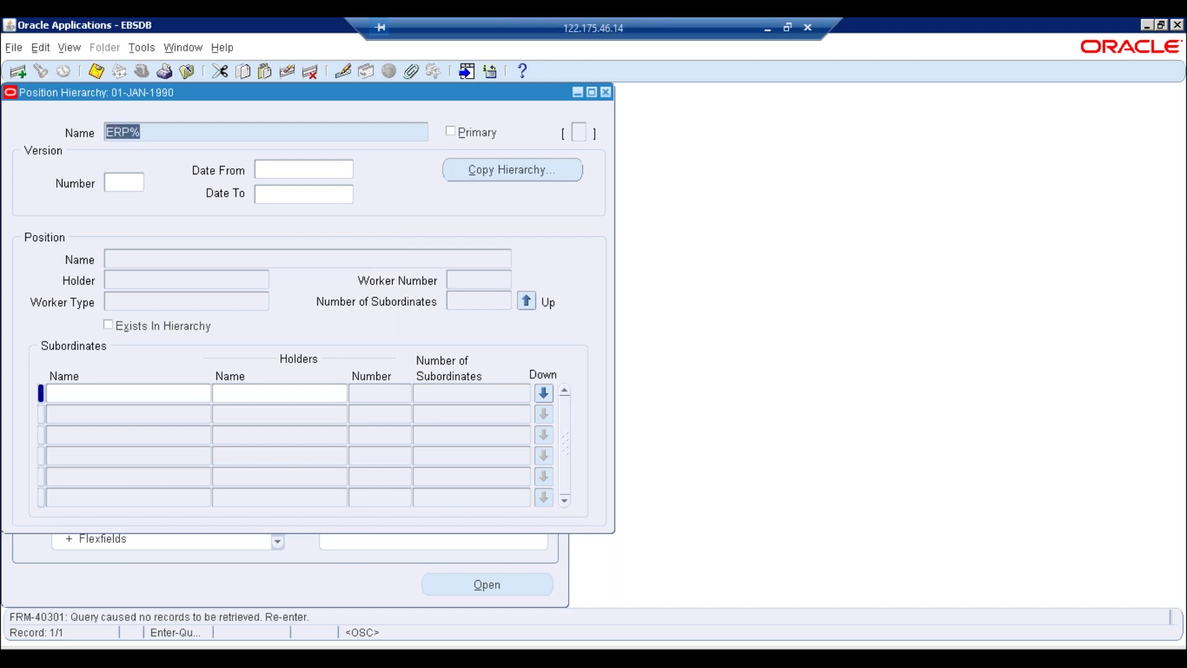
{"action": "key", "text": "BackSpace"}
{"action": "key", "text": "F4"}
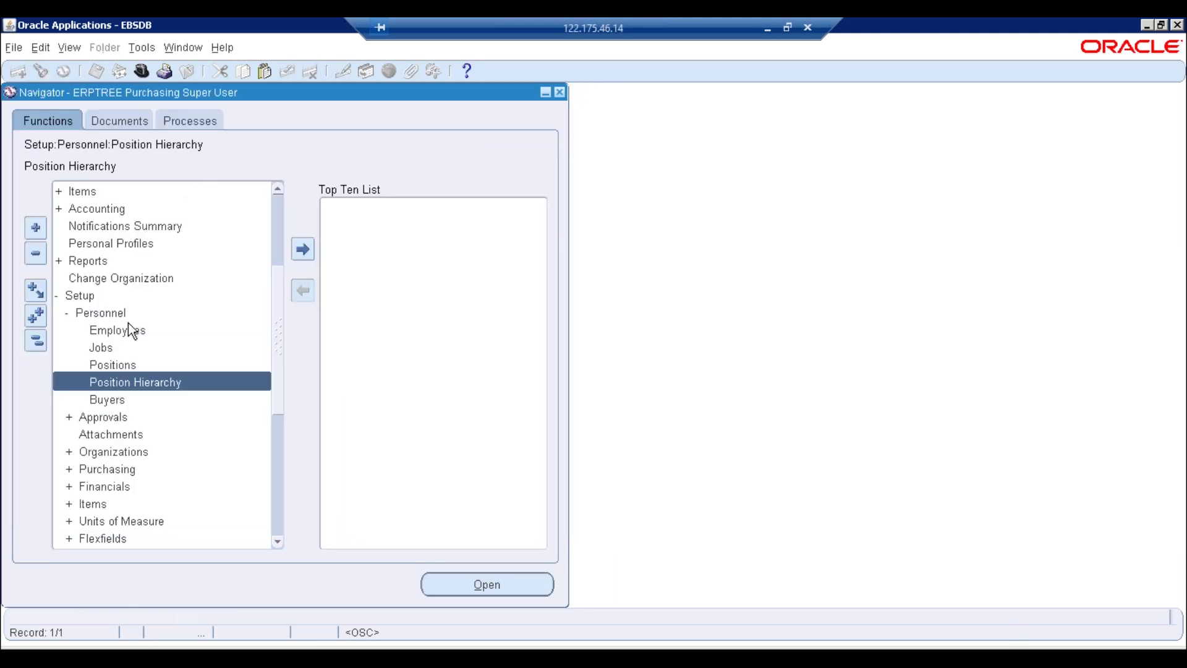
{"action": "left_click", "coordinate": [69, 48]}
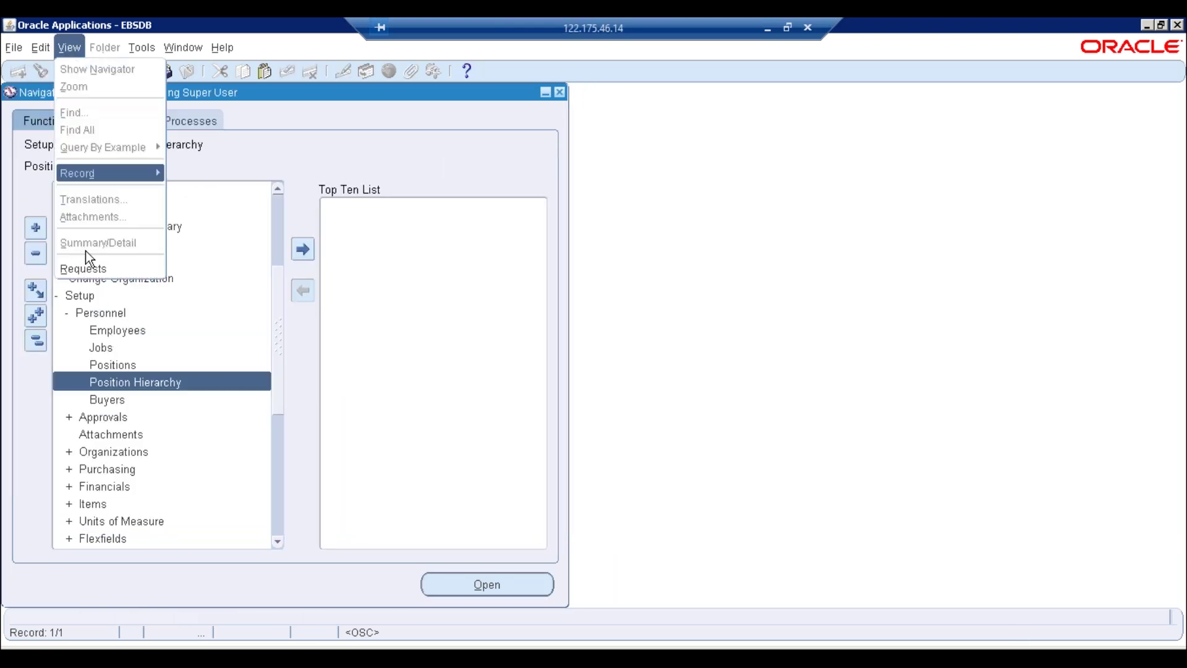
{"action": "left_click", "coordinate": [83, 269]}
Submit a single Fill Employee Hierarchy request for ERPTREE Bangalore Operating Unit
{"action": "left_click", "coordinate": [187, 465]}
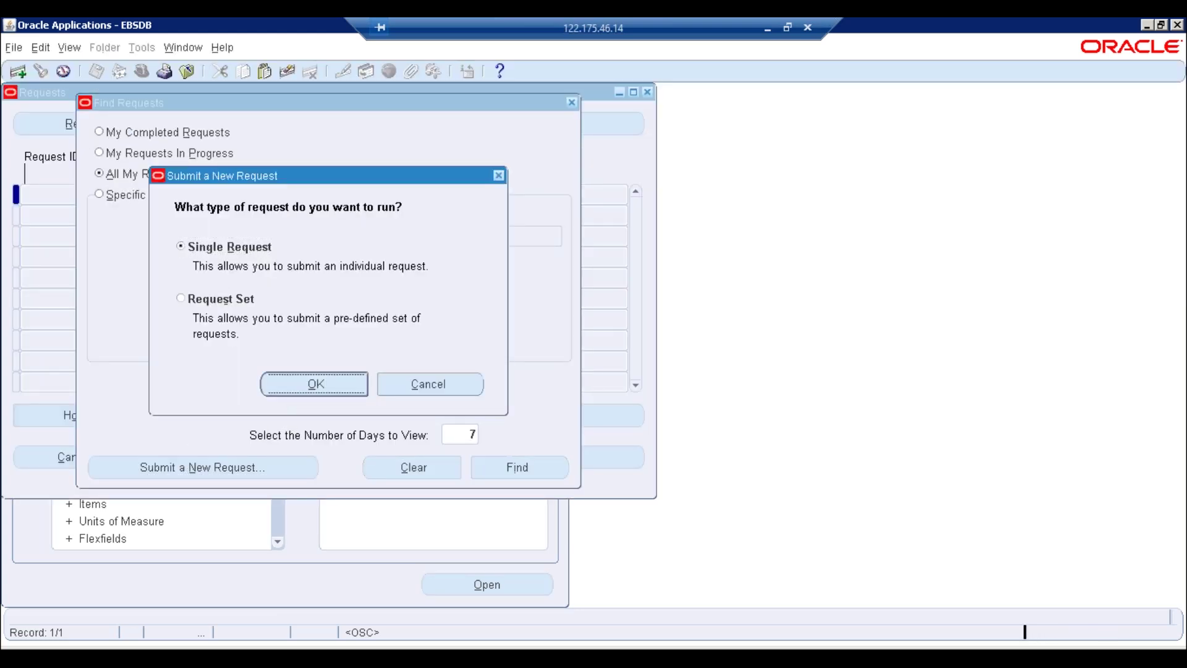
{"action": "key", "text": "Return"}
{"action": "type", "text": "Fl"}
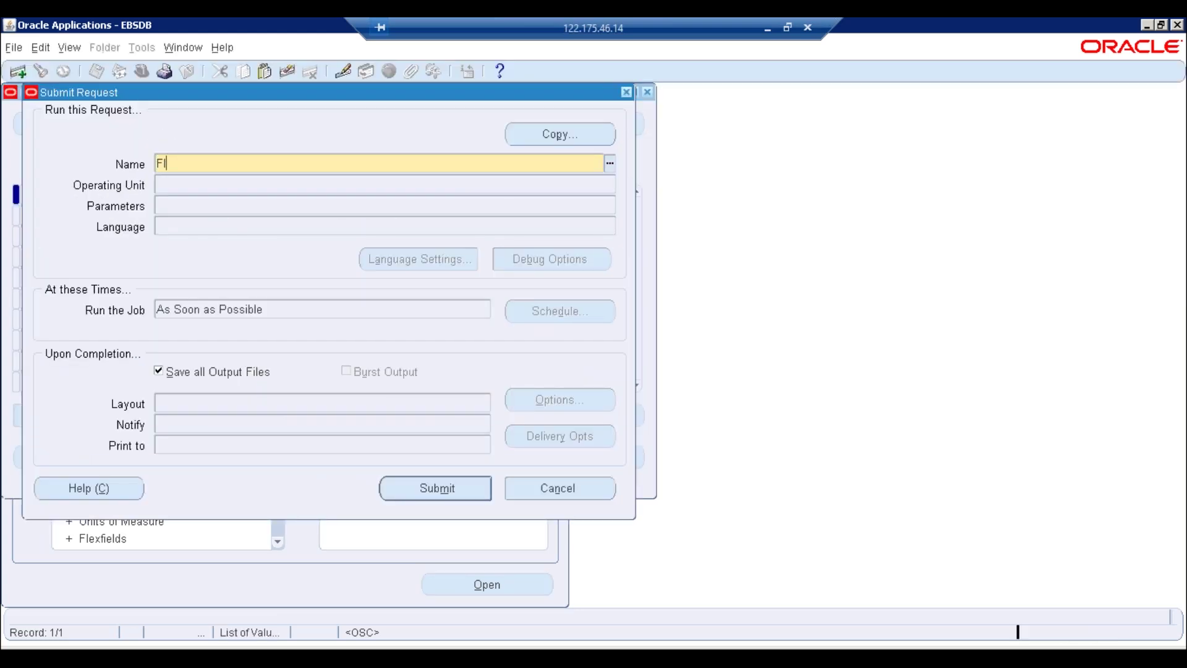
{"action": "key", "text": "Tab"}
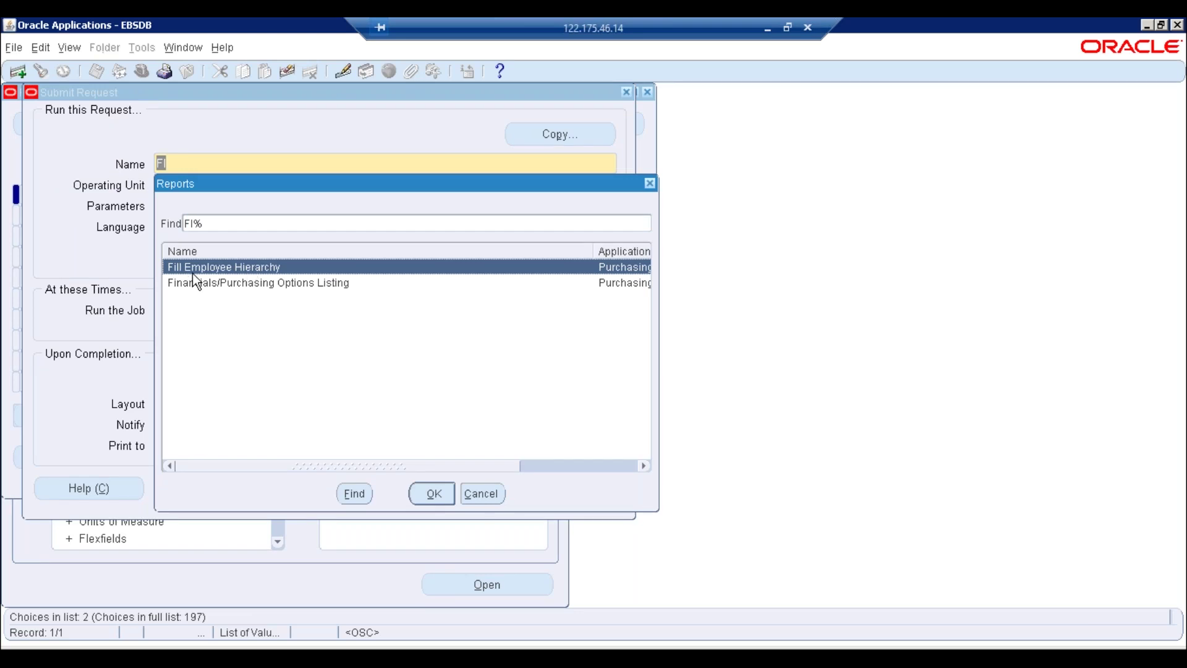
{"action": "left_click", "coordinate": [434, 493]}
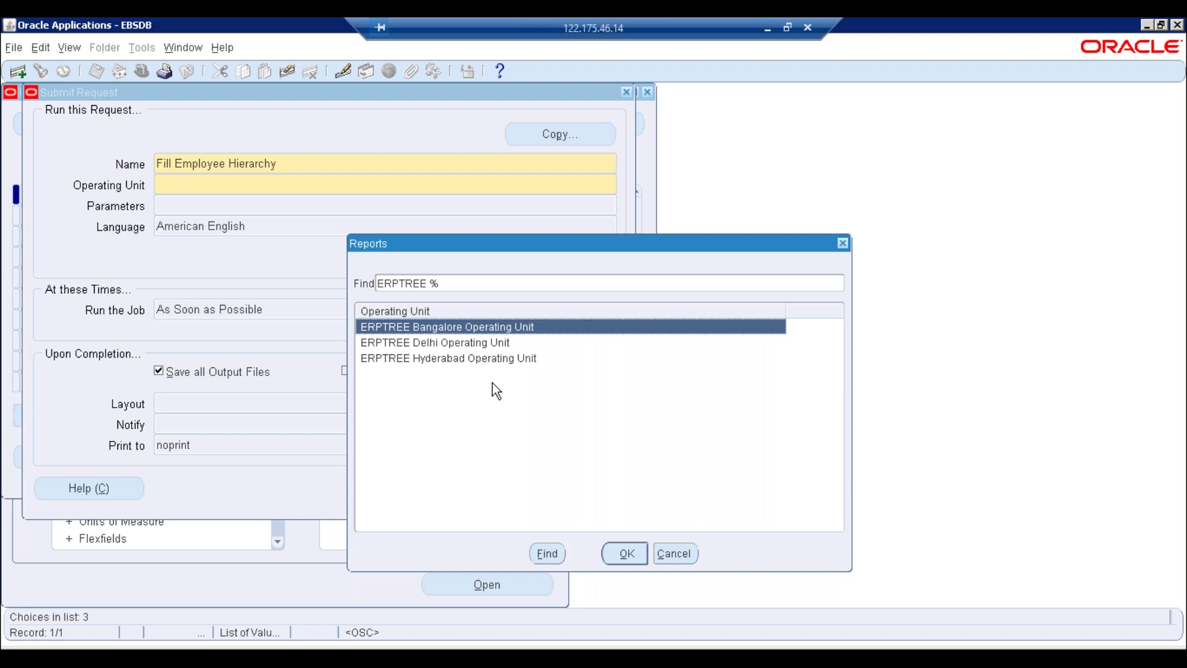
{"action": "left_click", "coordinate": [626, 553]}
{"action": "left_click", "coordinate": [444, 486]}
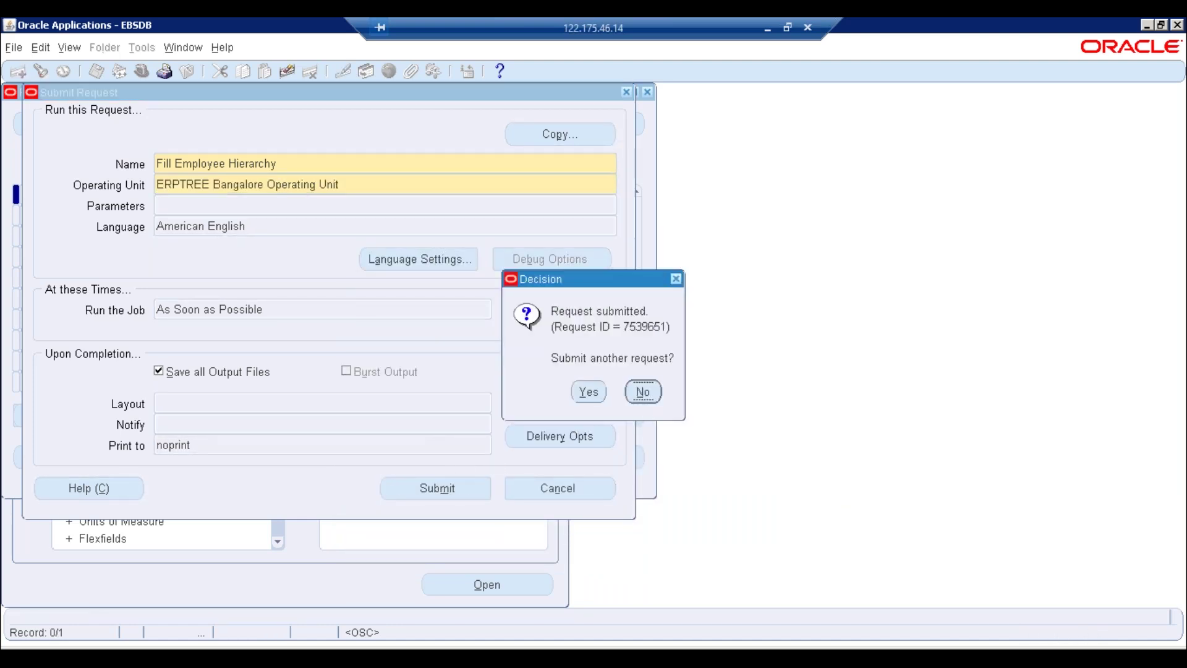
Decline another submission and refresh the request list to see it Pending
{"action": "left_click", "coordinate": [643, 395]}
{"action": "left_click", "coordinate": [564, 465]}
{"action": "left_click", "coordinate": [108, 132]}
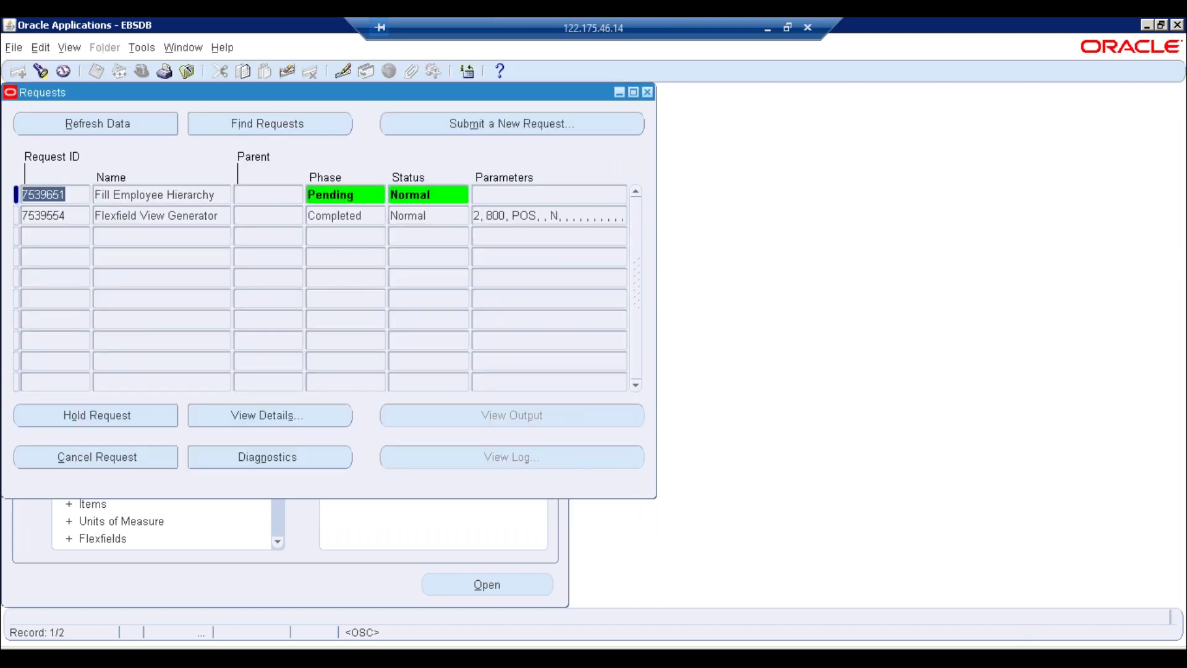
Refresh the Fill Employee Hierarchy request 7539651 until it shows Completed, Normal
{"action": "left_click", "coordinate": [104, 131]}
{"action": "left_click", "coordinate": [136, 131]}
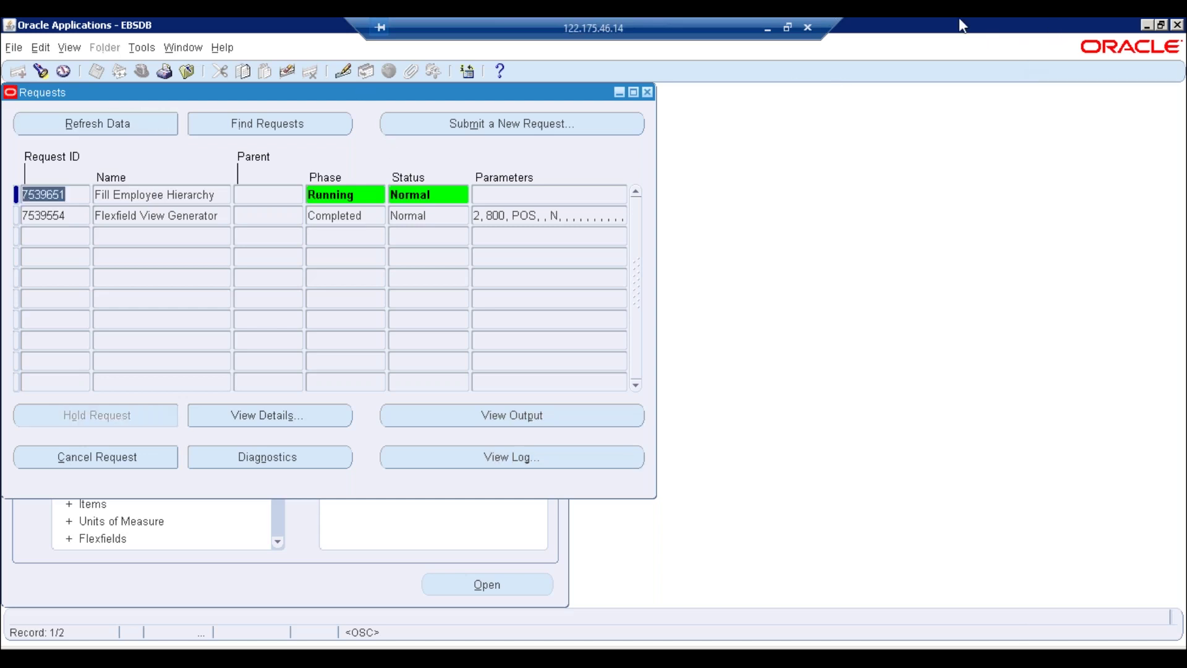
{"action": "left_click", "coordinate": [132, 132]}
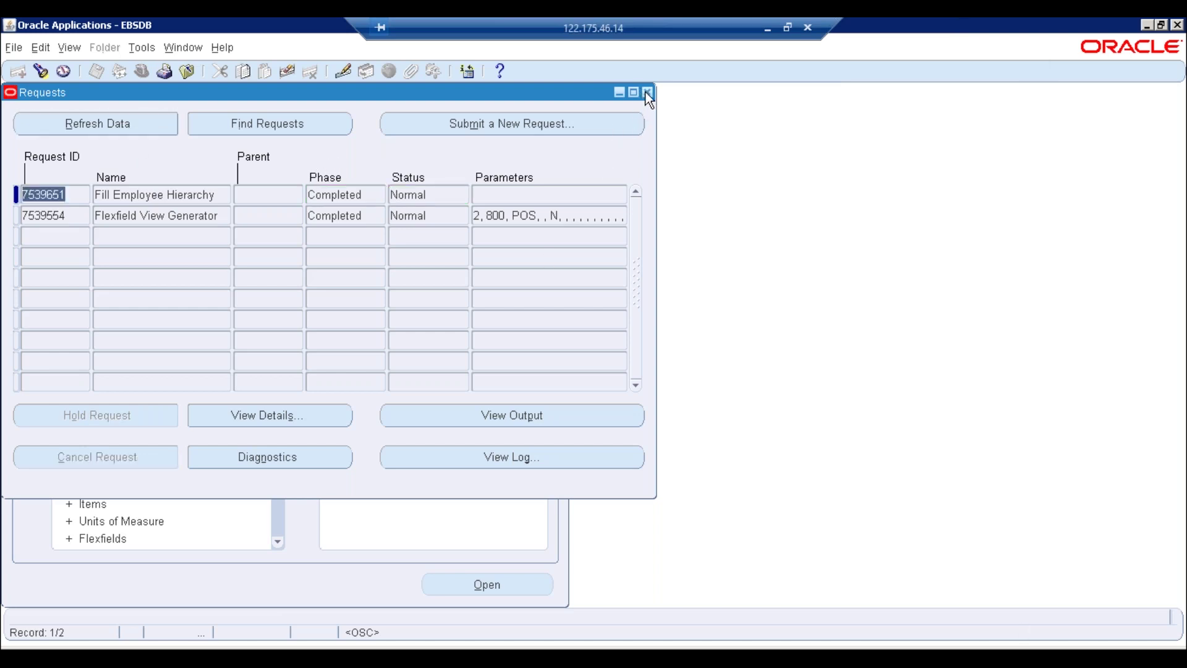
{"action": "left_click", "coordinate": [193, 197]}
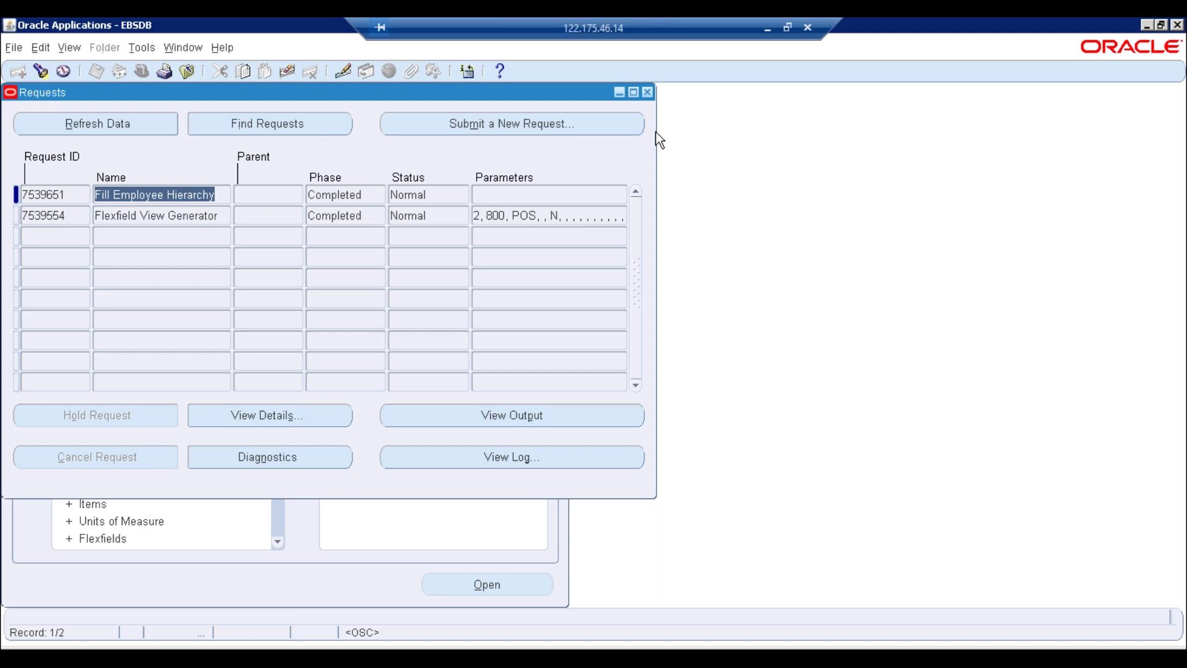
Close the Requests window, collapse the Navigator tree and bring up the responsibility list
{"action": "left_click", "coordinate": [647, 92]}
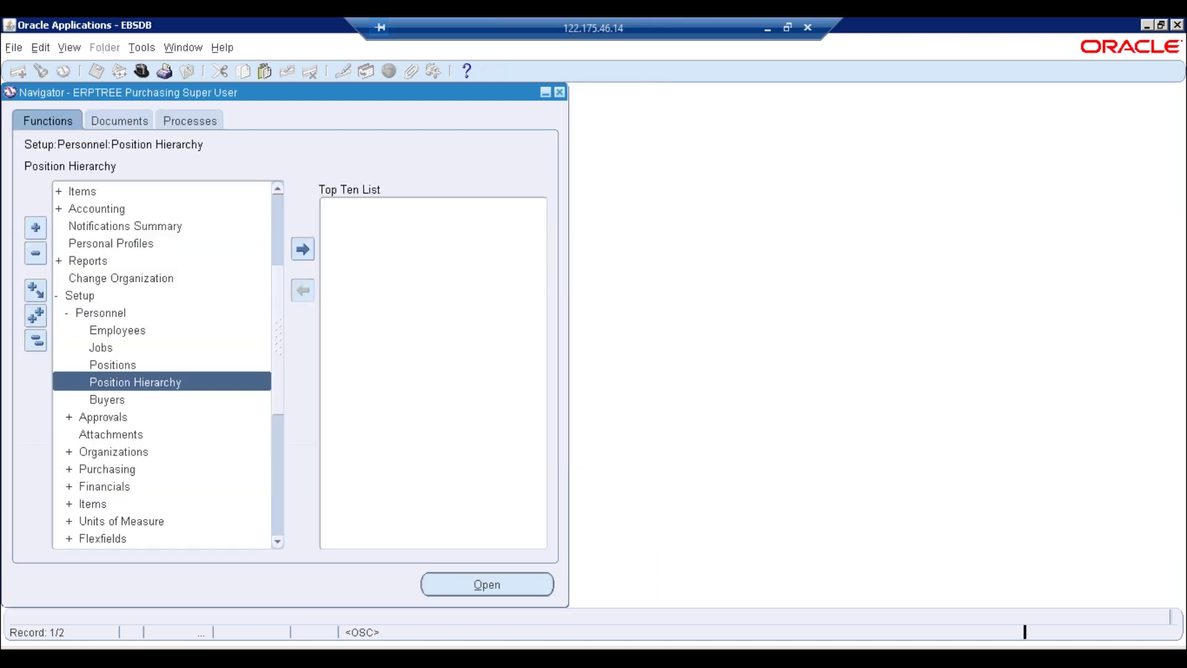
{"action": "left_click", "coordinate": [38, 339]}
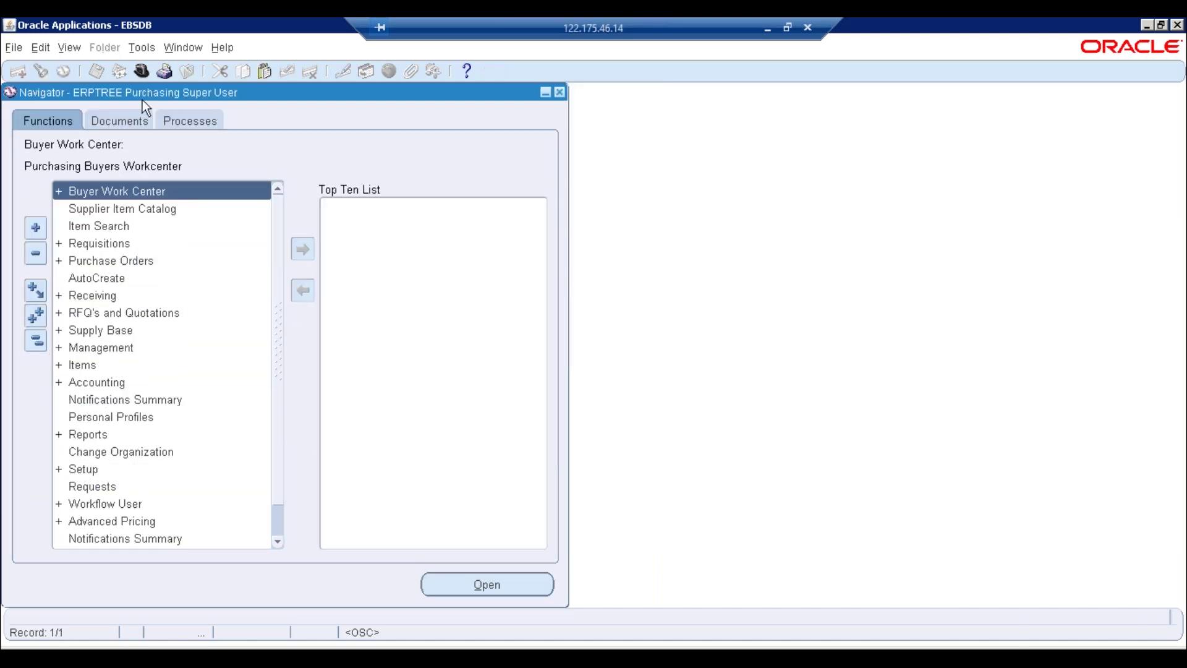
{"action": "left_click", "coordinate": [142, 71]}
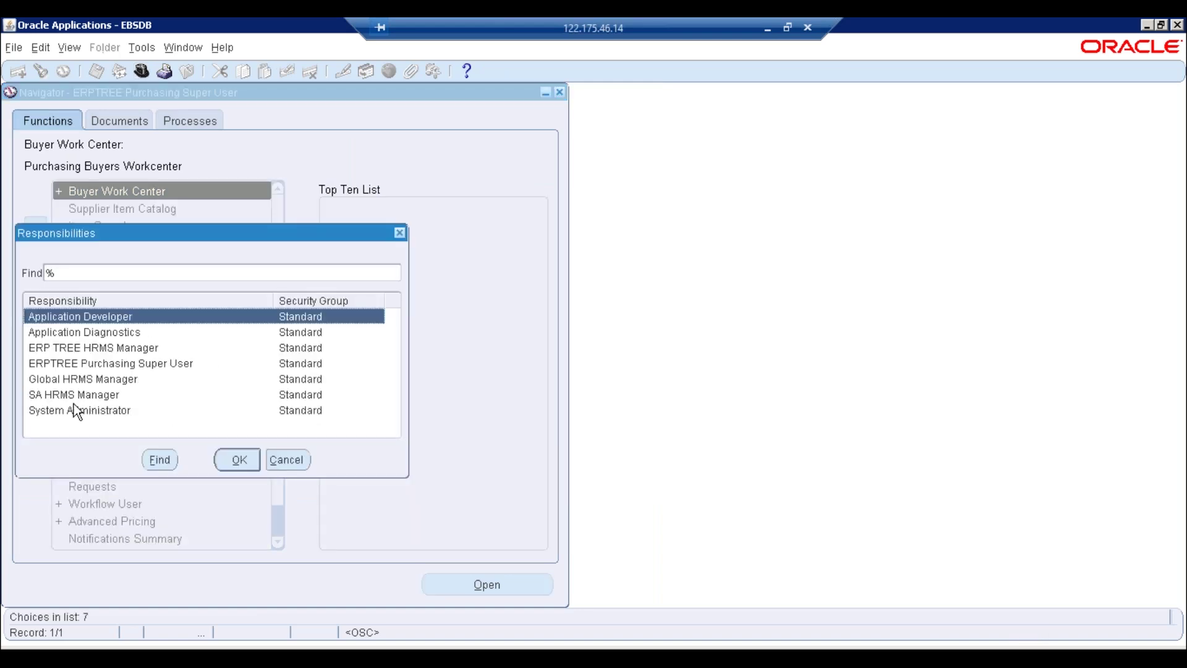
{"action": "left_click", "coordinate": [77, 365]}
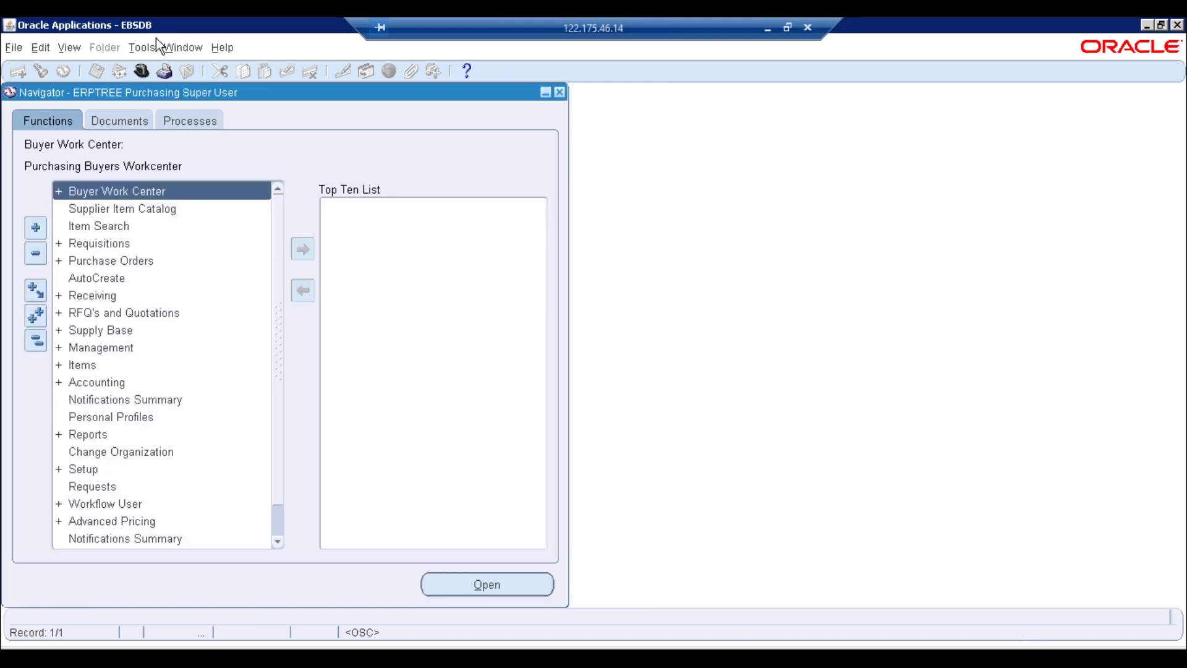
{"action": "left_click", "coordinate": [141, 71]}
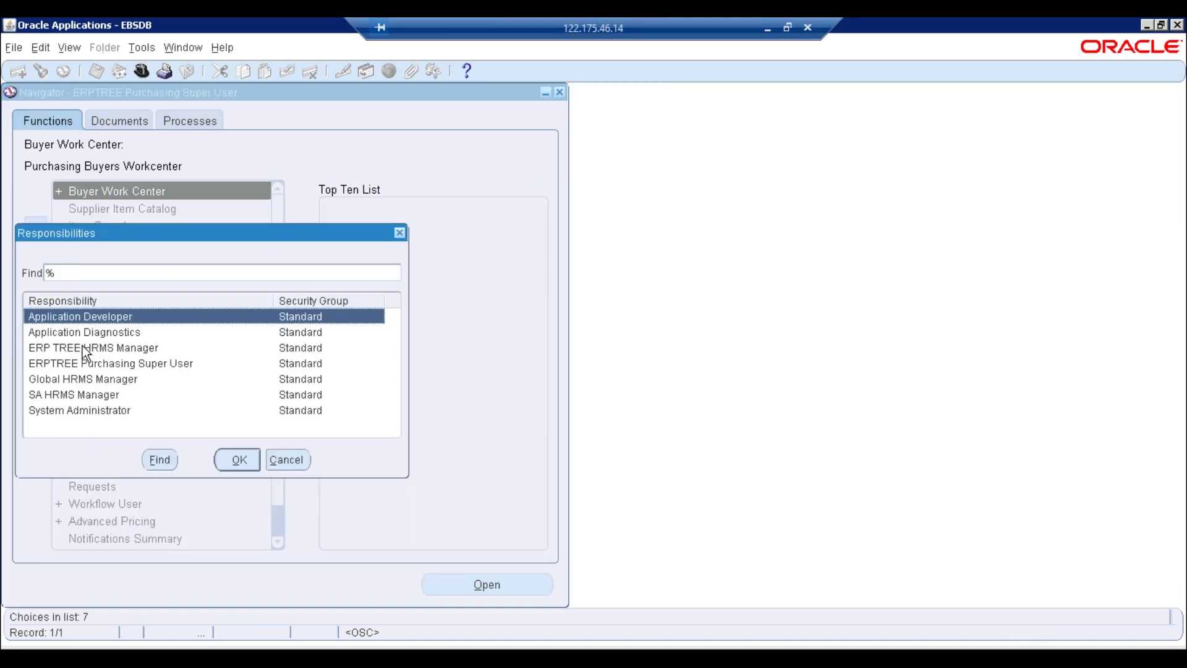
Switch to ERP TREE HRMS Manager, open Grades from Work Structures > Grade, then close it
{"action": "double_click", "coordinate": [83, 348]}
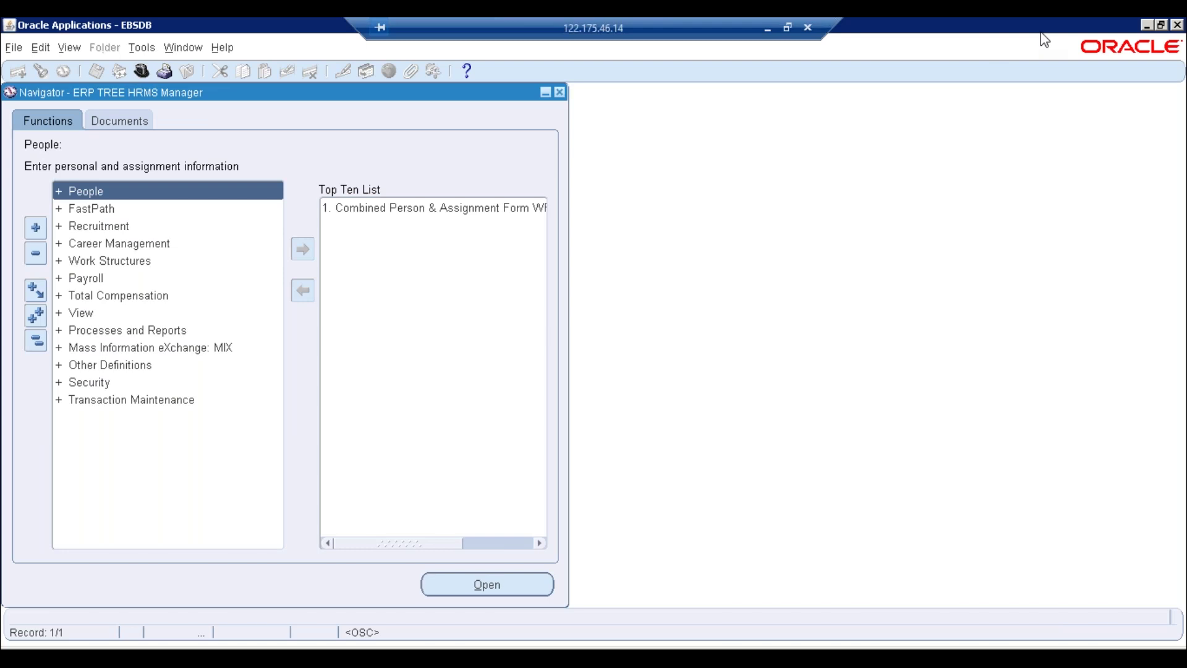
{"action": "double_click", "coordinate": [100, 260]}
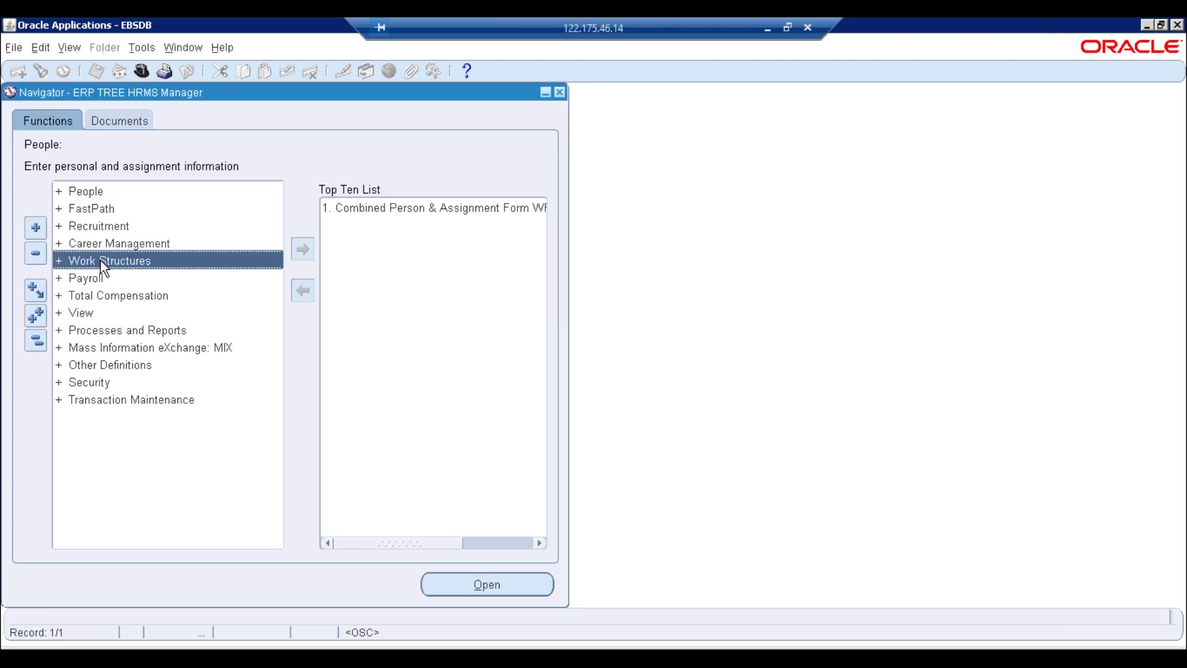
{"action": "double_click", "coordinate": [88, 381]}
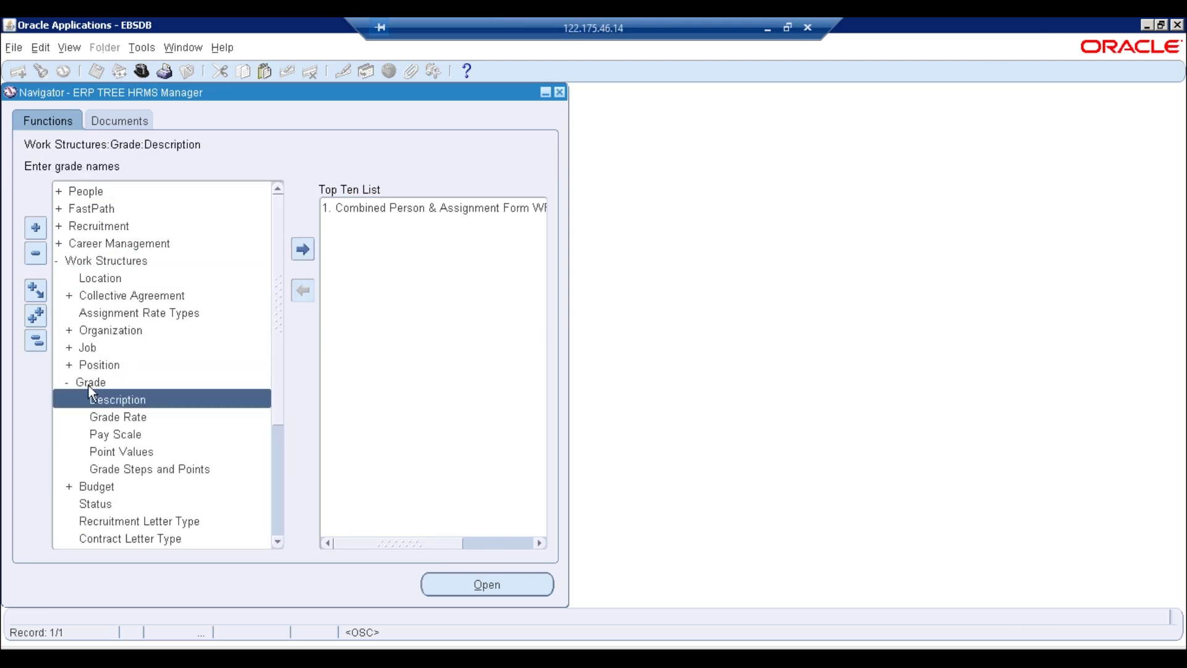
{"action": "double_click", "coordinate": [120, 398]}
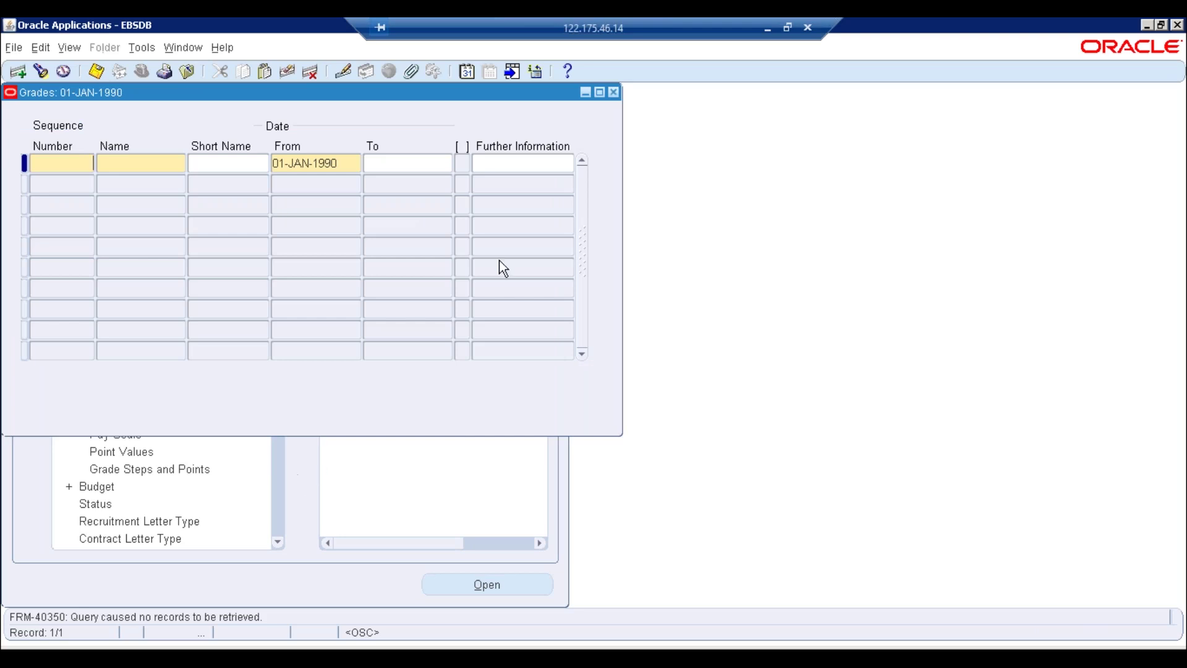
{"action": "left_click", "coordinate": [613, 92]}
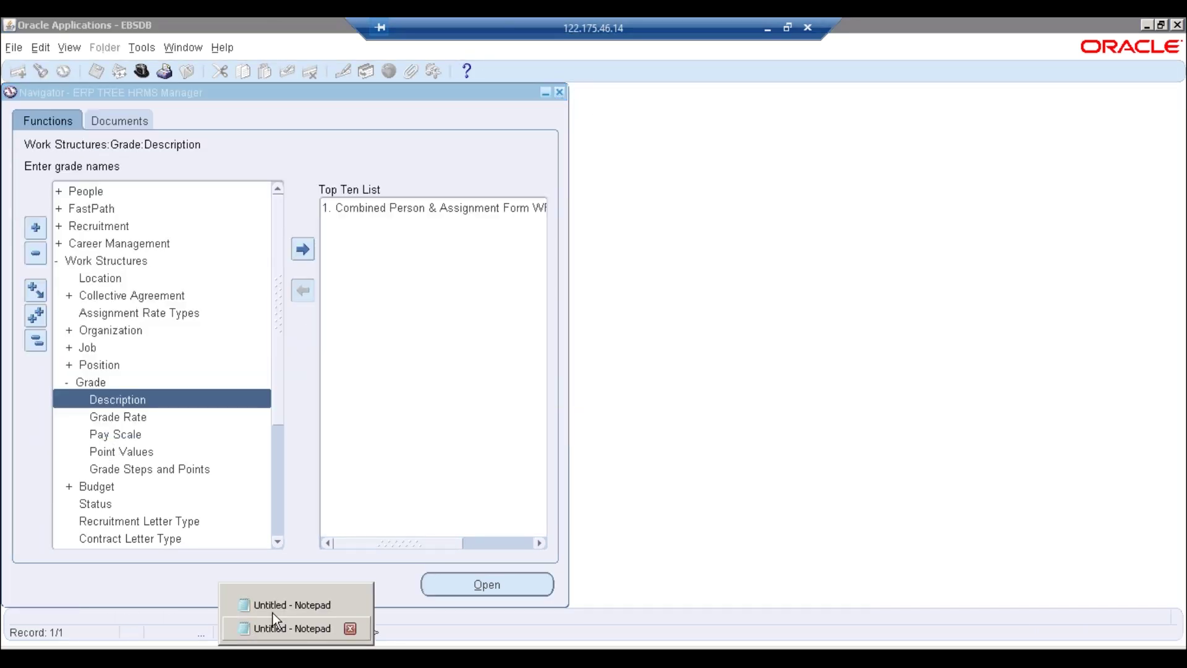
{"action": "left_click", "coordinate": [272, 612]}
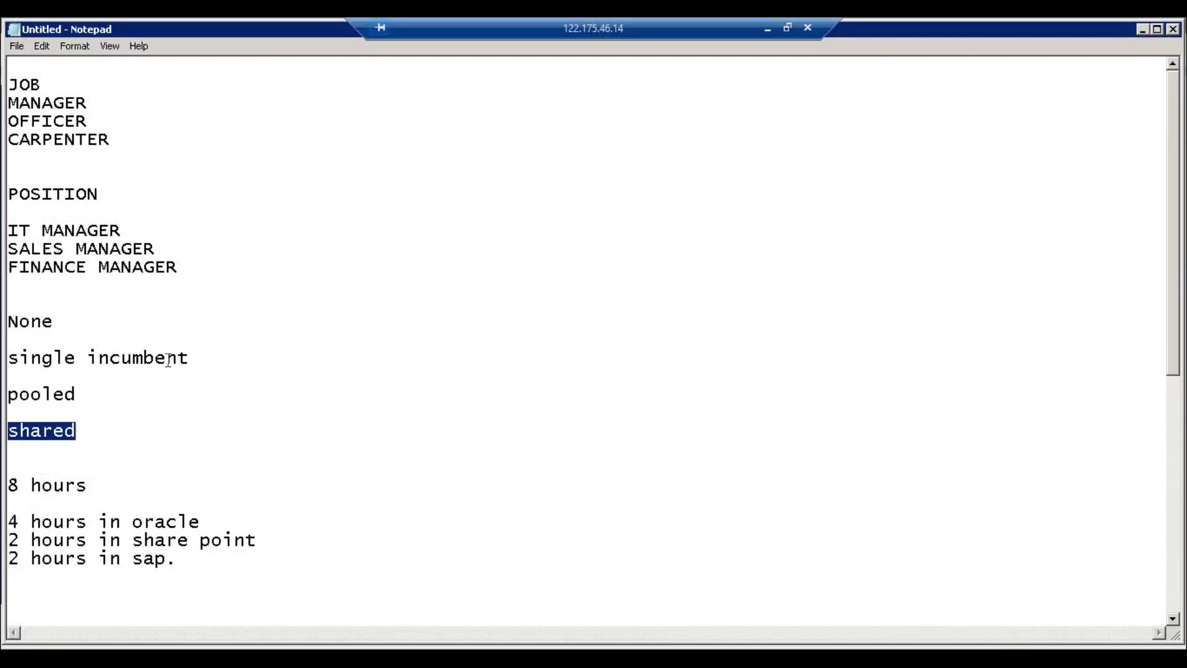
{"action": "left_click", "coordinate": [82, 284]}
{"action": "key", "text": "Down"}
{"action": "key", "text": "Down"}
{"action": "key", "text": "Down"}
{"action": "key", "text": "Down"}
{"action": "key", "text": "Down"}
{"action": "key", "text": "Down"}
{"action": "key", "text": "Down"}
{"action": "key", "text": "Down"}
{"action": "key", "text": "Down"}
{"action": "key", "text": "Down"}
{"action": "key", "text": "Down"}
{"action": "key", "text": "Down"}
{"action": "key", "text": "Down"}
{"action": "key", "text": "Down"}
{"action": "key", "text": "Down"}
{"action": "key", "text": "Down"}
{"action": "key", "text": "Down"}
{"action": "key", "text": "Down"}
{"action": "key", "text": "Down"}
{"action": "key", "text": "Down"}
{"action": "key", "text": "Down"}
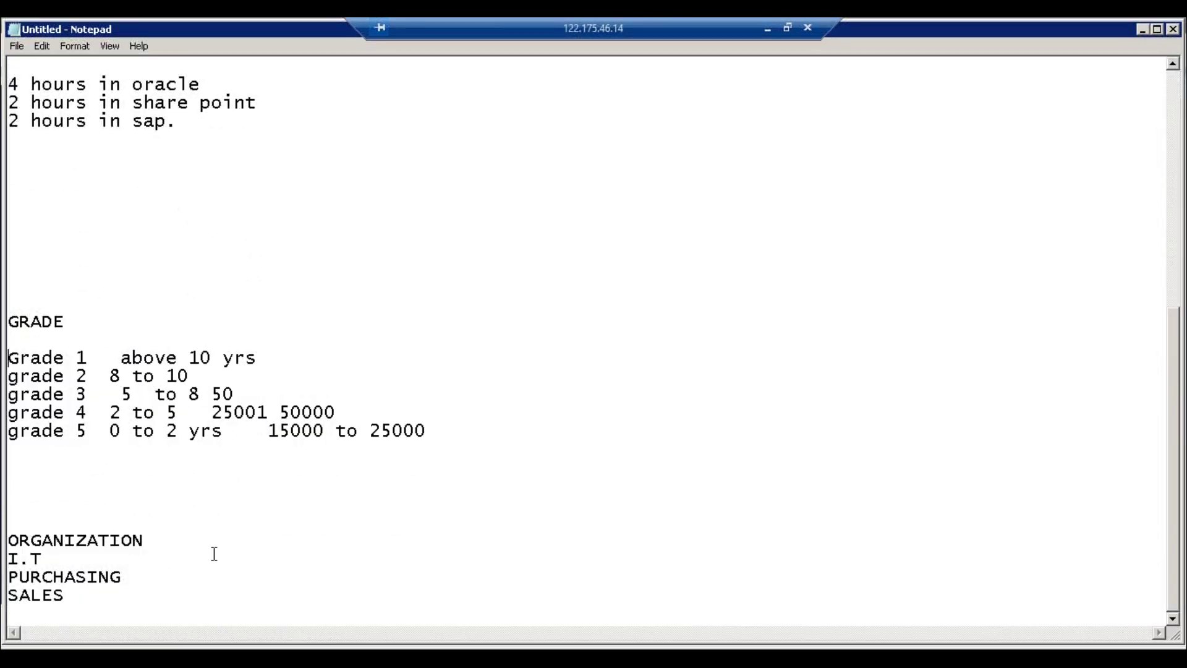
{"action": "key", "text": "alt+Tab"}
{"action": "double_click", "coordinate": [133, 399]}
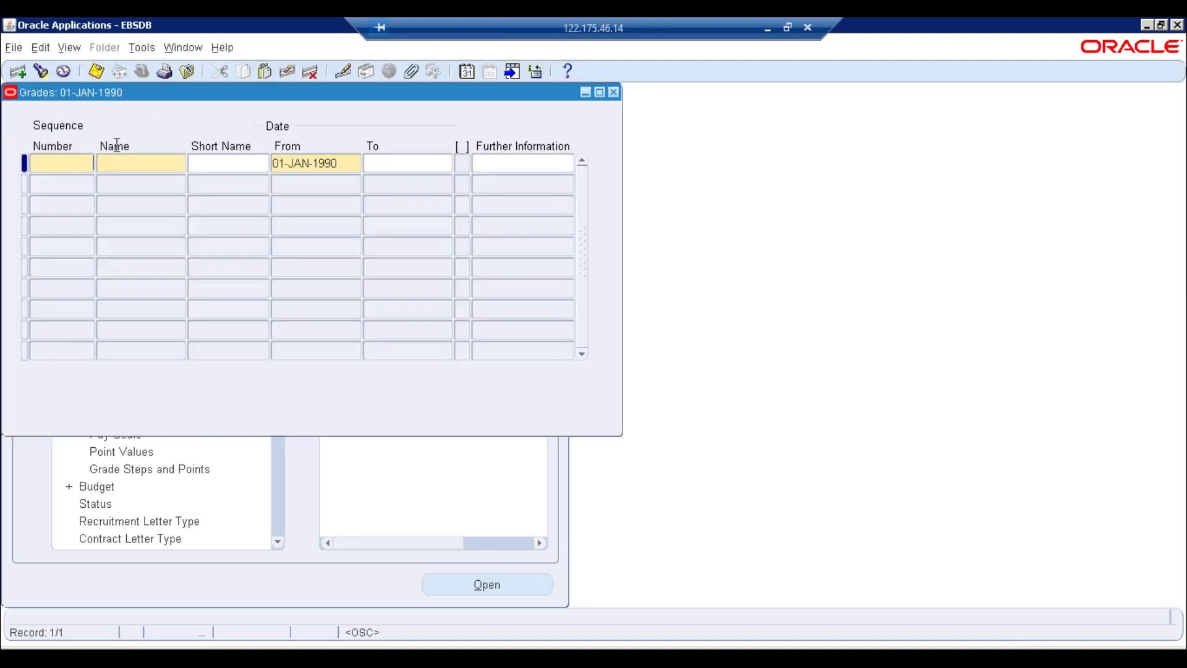
Enter grade number 1 with name Grade1 and short name Grade1
{"action": "type", "text": "Grade1"}
{"action": "key", "text": "Tab"}
{"action": "key", "text": "ctrl+c"}
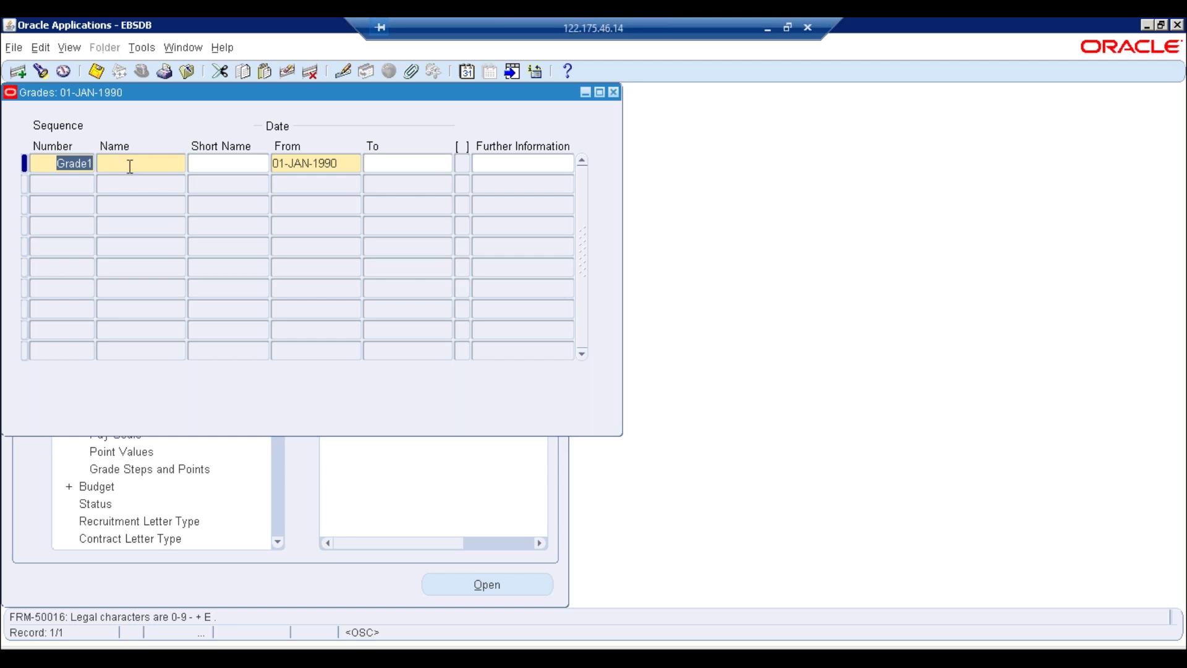
{"action": "key", "text": "BackSpace"}
{"action": "type", "text": "1"}
{"action": "key", "text": "Tab"}
{"action": "key", "text": "ctrl+v"}
{"action": "left_click", "coordinate": [553, 383]}
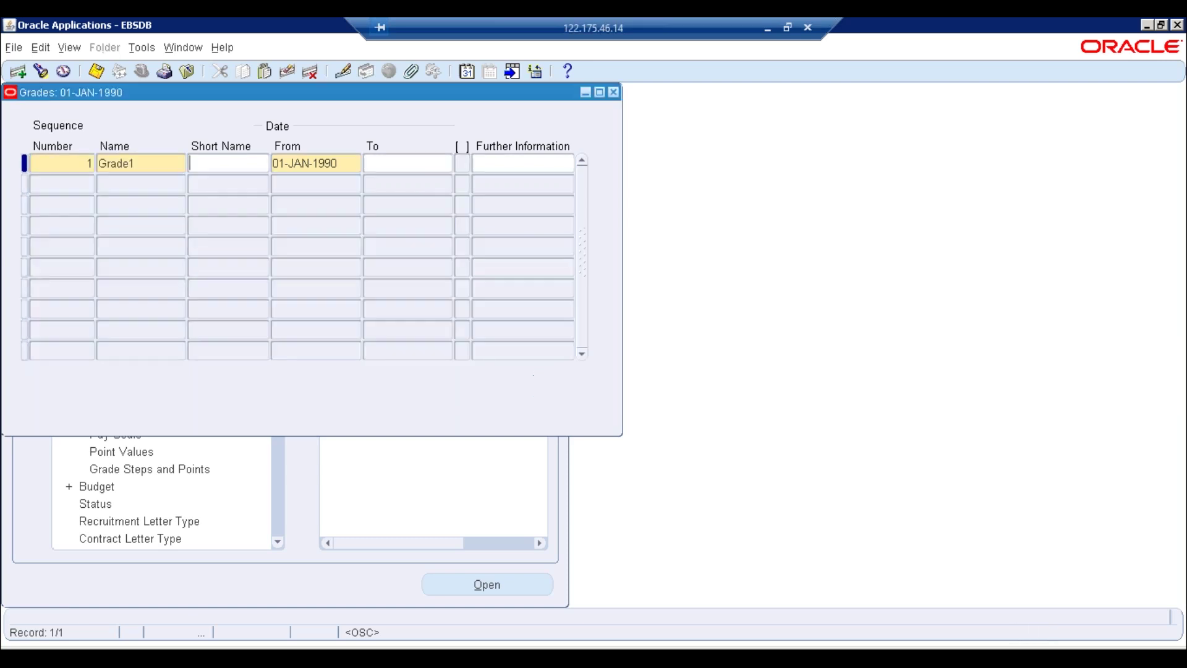
{"action": "left_click", "coordinate": [235, 167]}
{"action": "key", "text": "ctrl+v"}
Cancel the further information popups, save Grade1, and start a second grade row
{"action": "left_click", "coordinate": [444, 163]}
{"action": "left_click", "coordinate": [532, 165]}
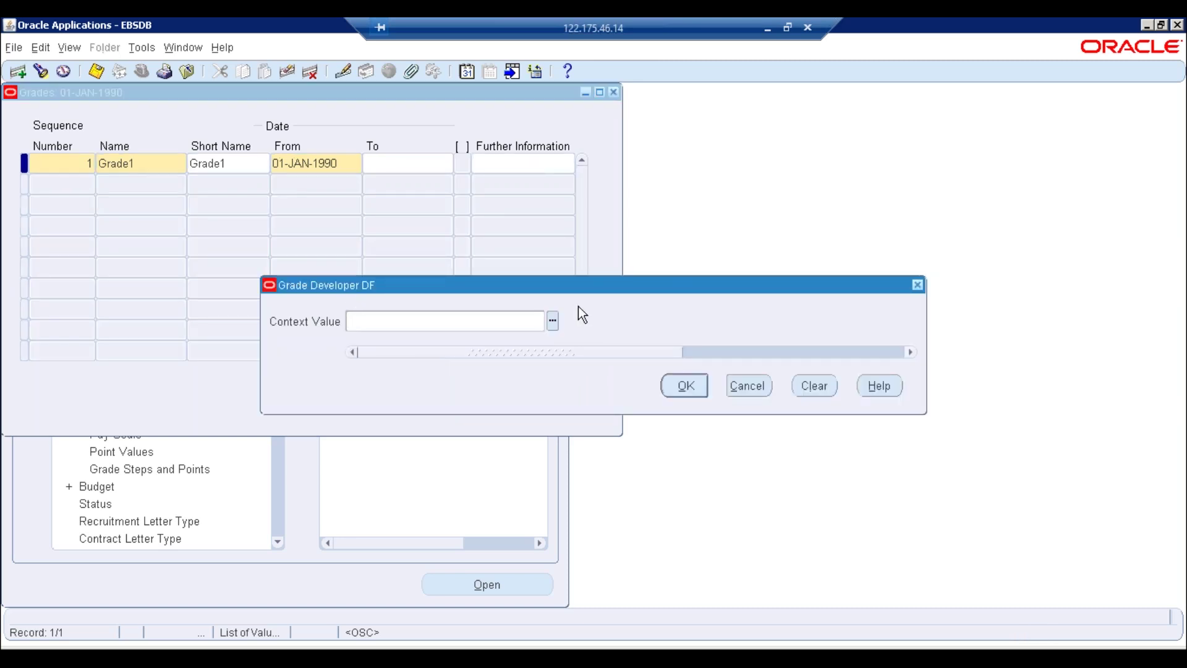
{"action": "left_click", "coordinate": [552, 321]}
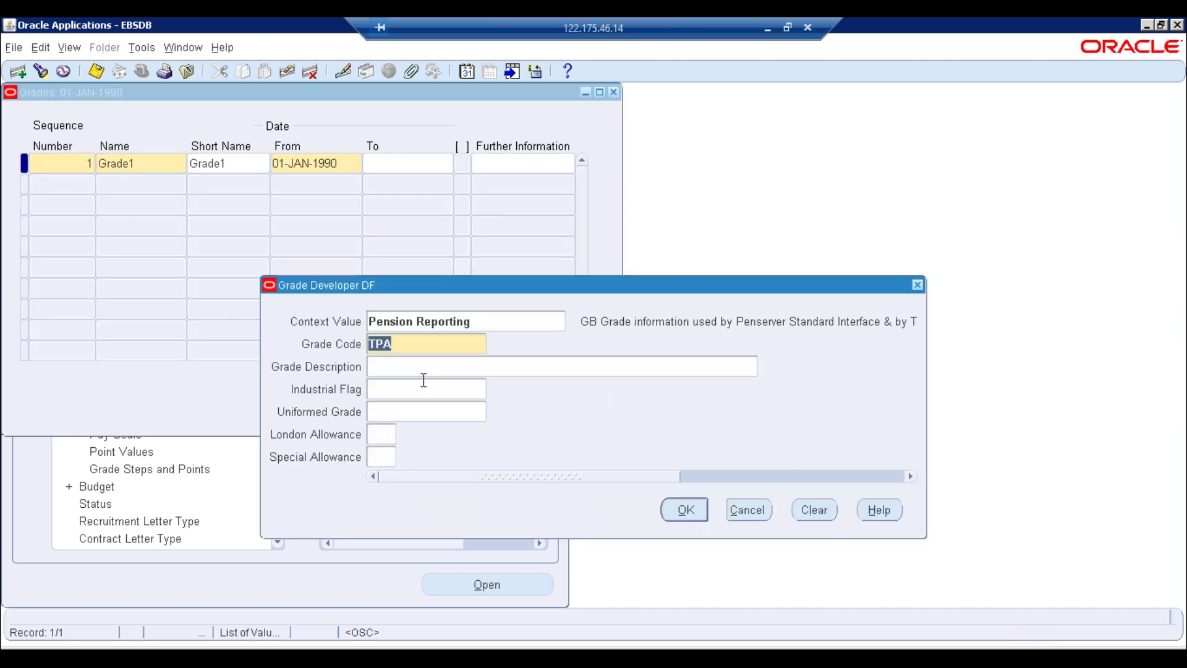
{"action": "left_click", "coordinate": [748, 513]}
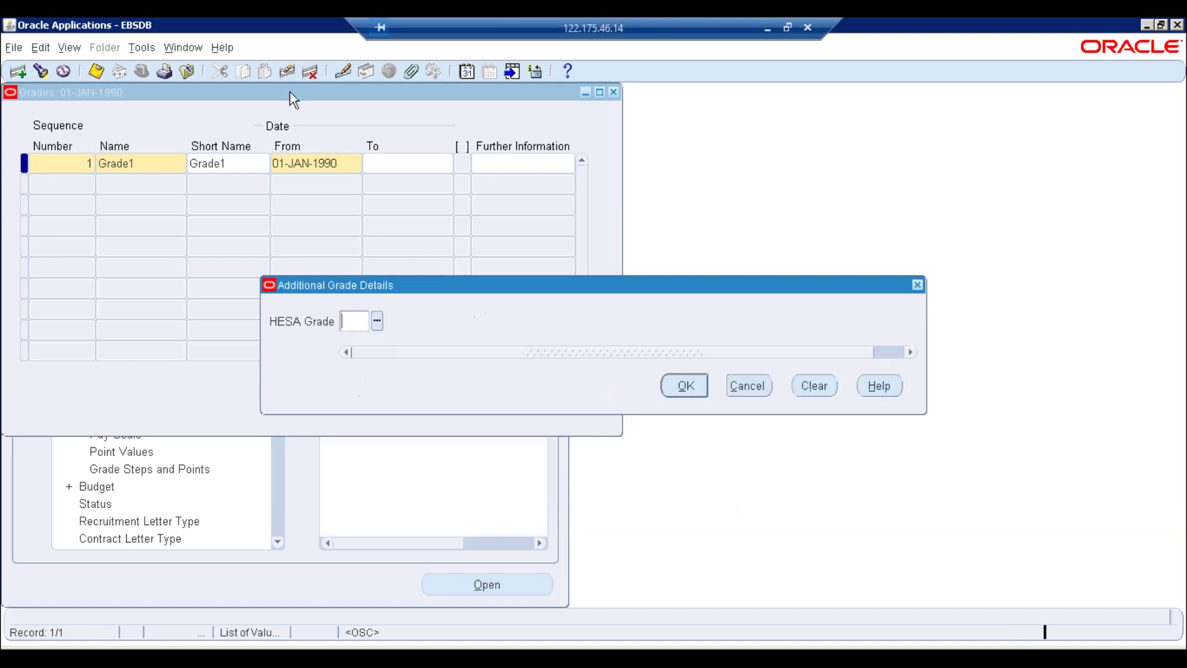
{"action": "left_click", "coordinate": [745, 389]}
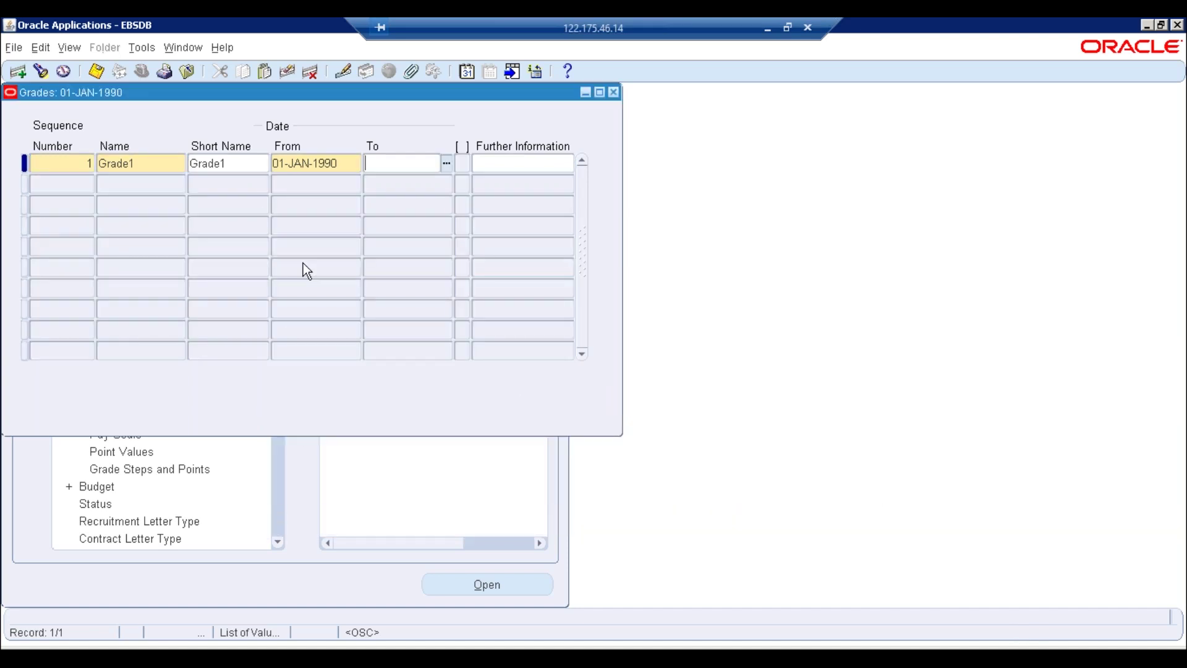
{"action": "key", "text": "ctrl+s"}
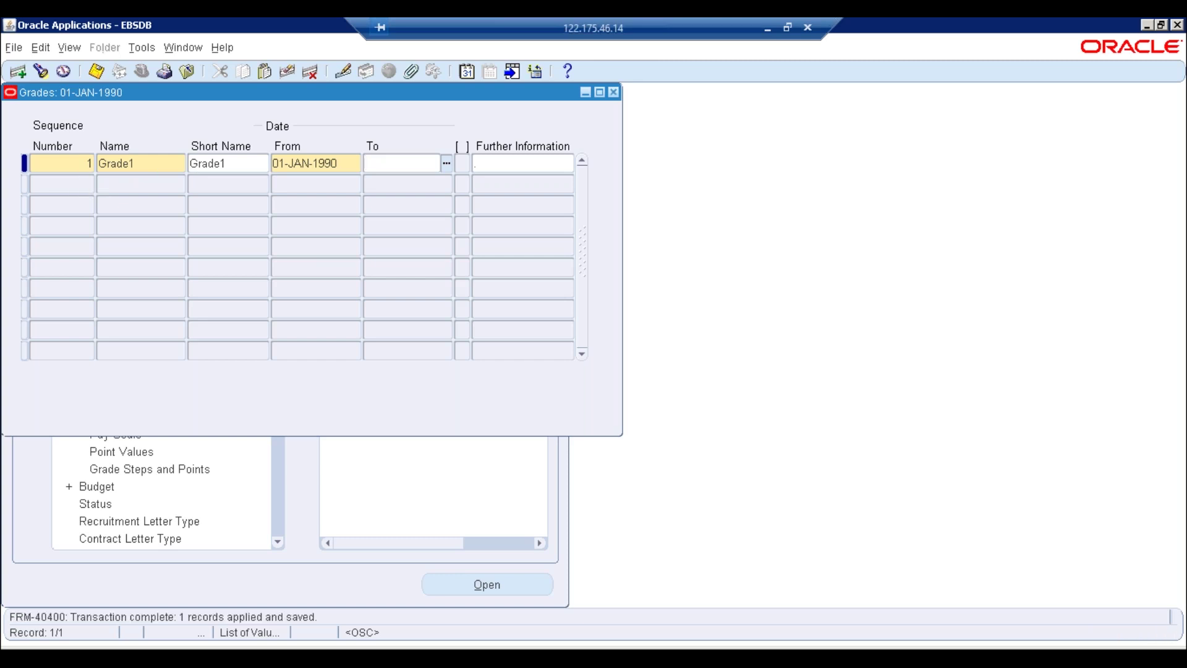
{"action": "left_click", "coordinate": [80, 184]}
Add and save grade 2 with name and short name Grade2
{"action": "type", "text": "2"}
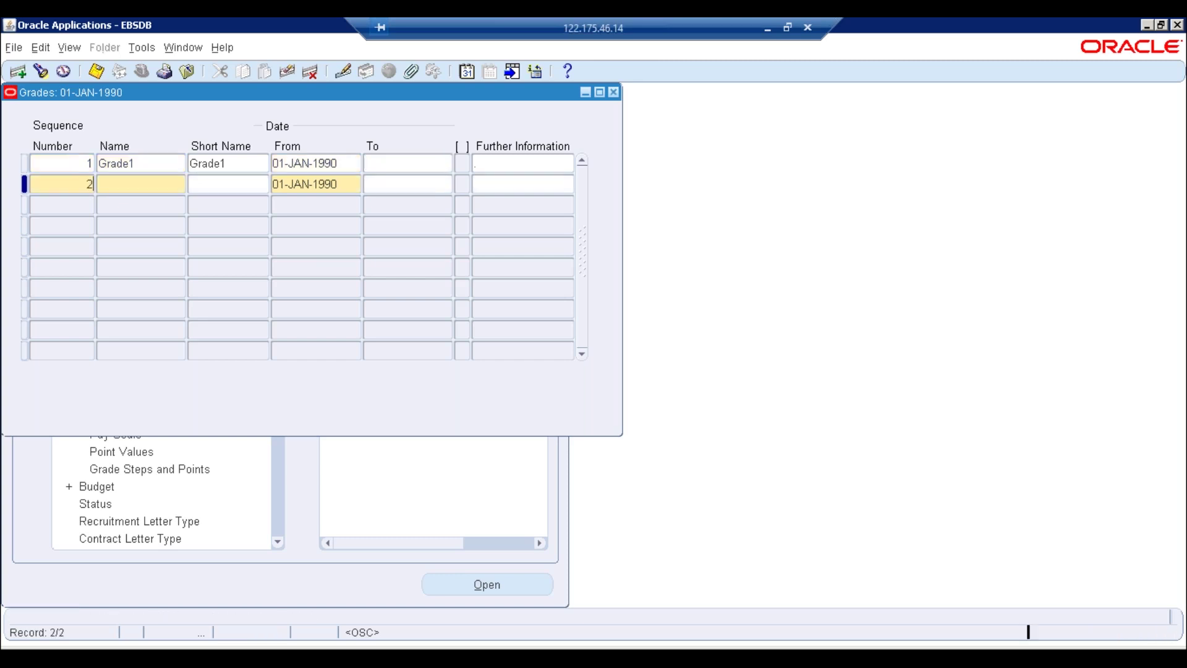
{"action": "key", "text": "Tab"}
{"action": "type", "text": "Grade1"}
{"action": "key", "text": "BackSpace"}
{"action": "type", "text": "2"}
{"action": "key", "text": "Return"}
{"action": "key", "text": "ctrl+v"}
{"action": "key", "text": "BackSpace"}
{"action": "type", "text": "2"}
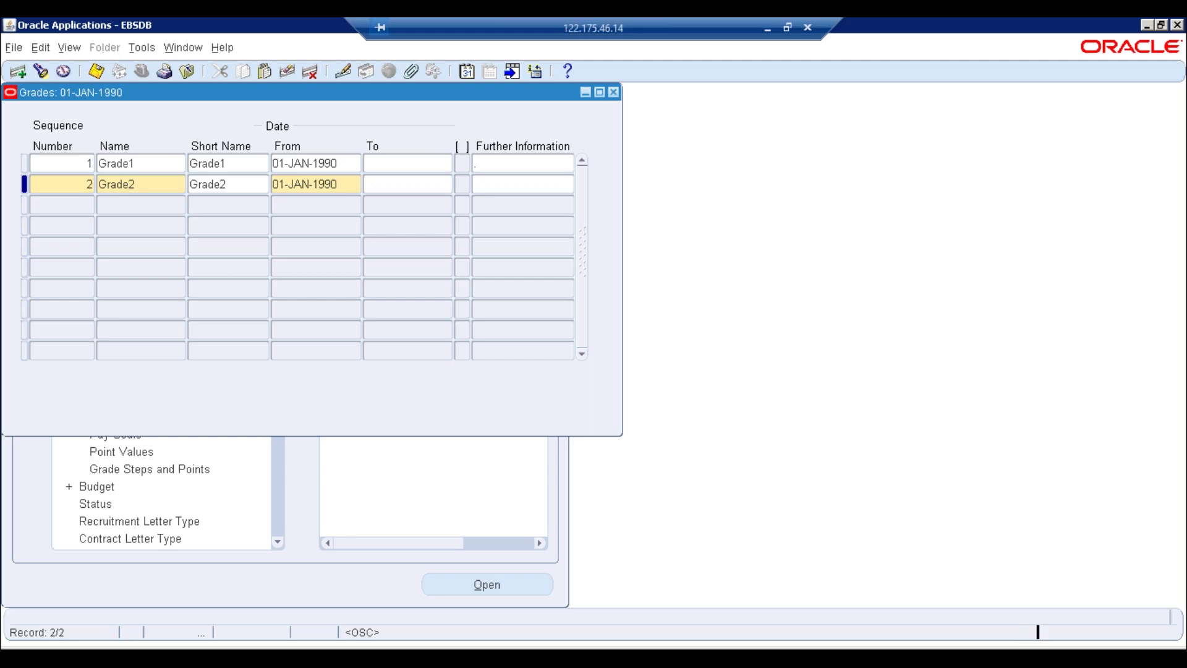
{"action": "key", "text": "ctrl+s"}
Add and save grade 3 with name and short name Grade3
{"action": "left_click", "coordinate": [86, 205]}
{"action": "type", "text": "3"}
{"action": "key", "text": "Tab"}
{"action": "type", "text": "Grade1"}
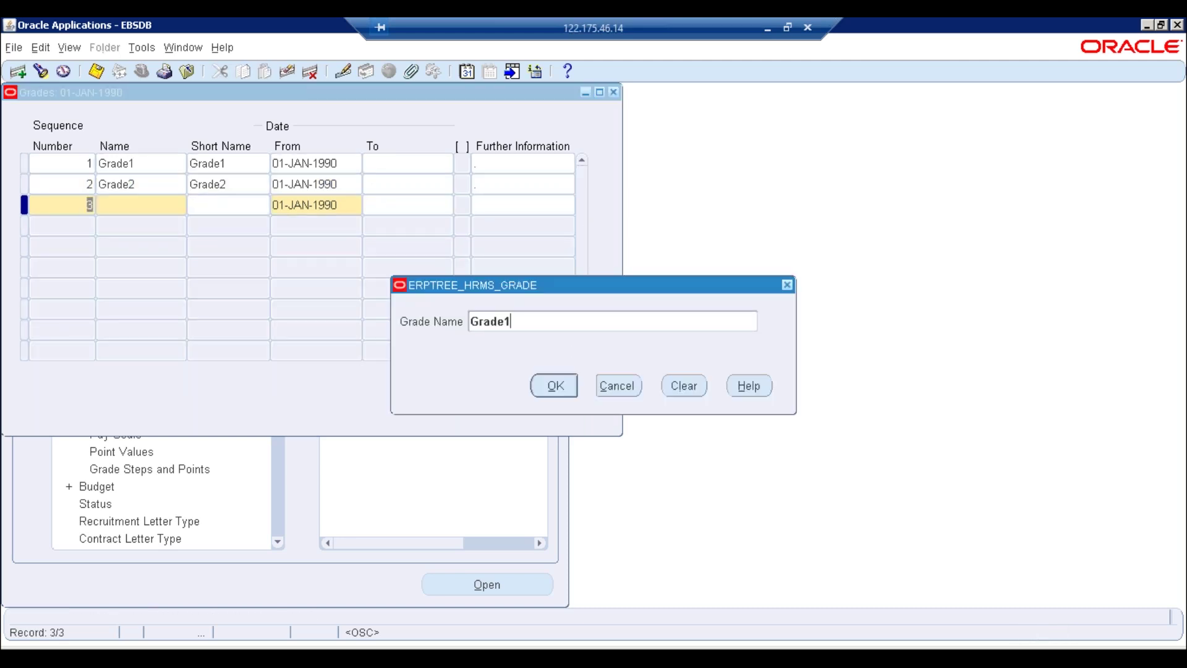
{"action": "key", "text": "BackSpace"}
{"action": "type", "text": "3"}
{"action": "key", "text": "Return"}
{"action": "type", "text": "Grade1"}
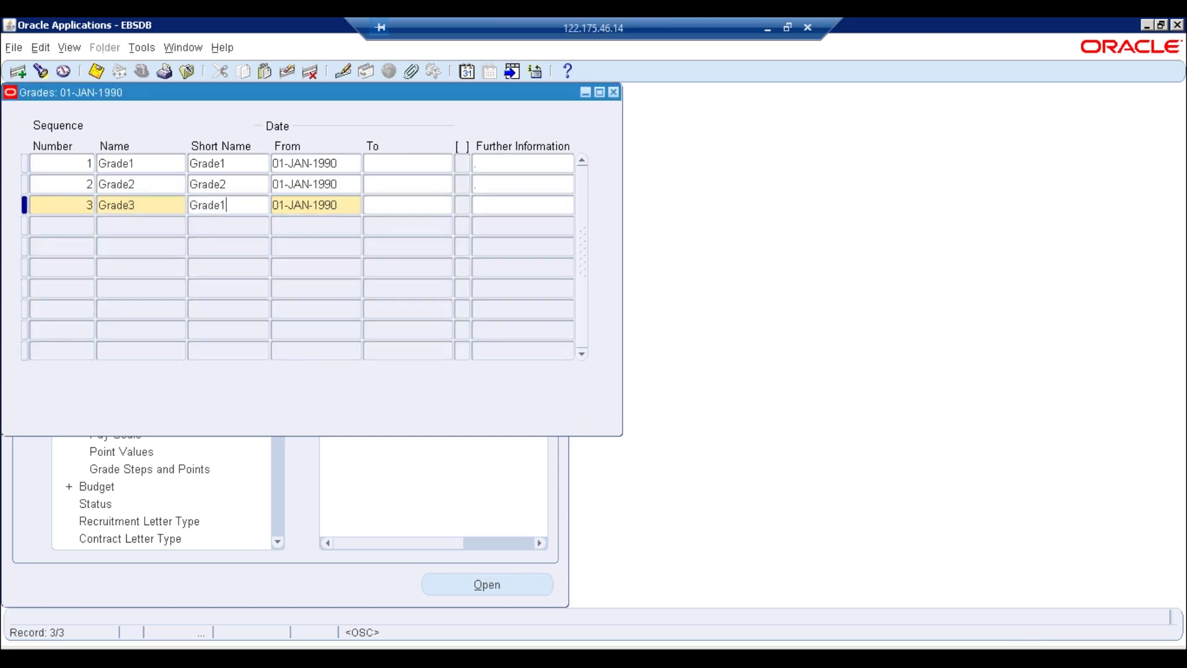
{"action": "key", "text": "BackSpace"}
{"action": "type", "text": "3"}
{"action": "key", "text": "ctrl+s"}
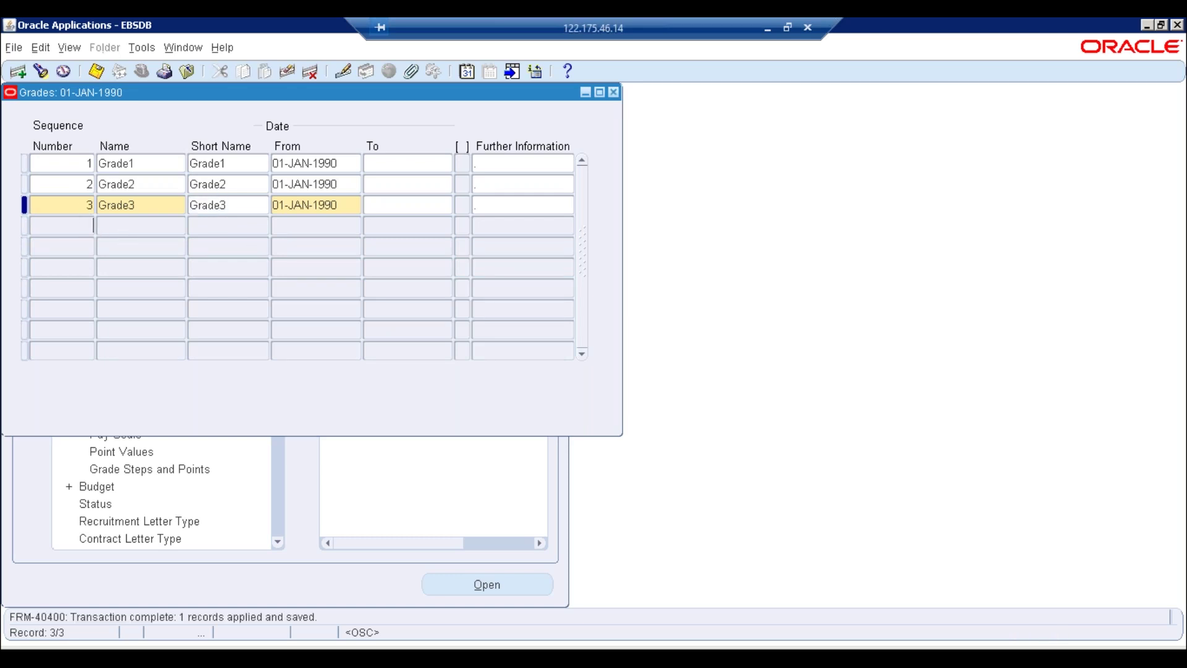
Add and save grade 4 with name and short name Grade4
{"action": "left_click", "coordinate": [92, 225]}
{"action": "type", "text": "4"}
{"action": "key", "text": "Tab"}
{"action": "type", "text": "Grade1"}
{"action": "key", "text": "BackSpace"}
{"action": "type", "text": "4"}
{"action": "key", "text": "Return"}
{"action": "type", "text": "Grade1"}
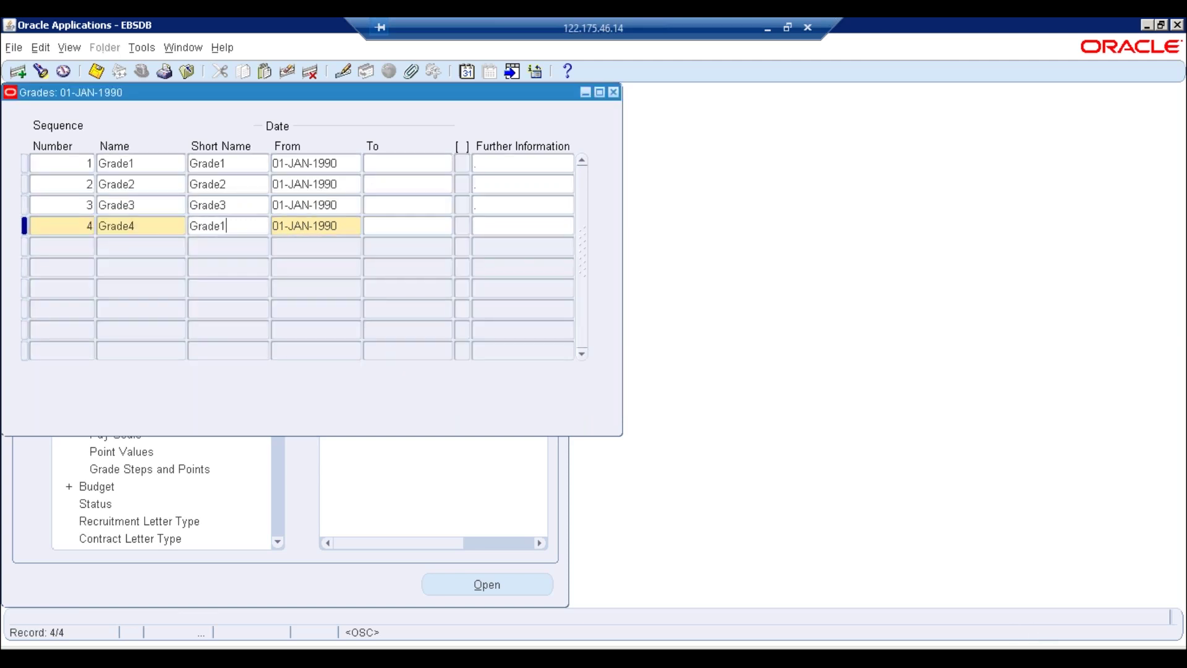
{"action": "key", "text": "BackSpace"}
{"action": "type", "text": "4"}
{"action": "key", "text": "ctrl+s"}
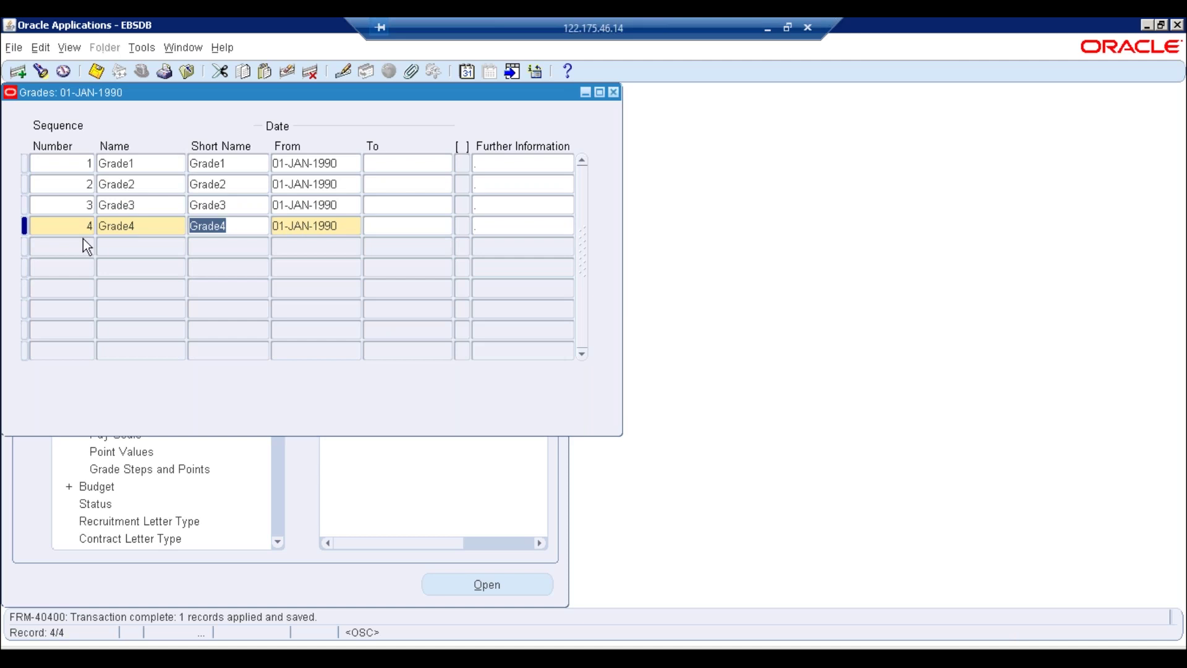
Add and save grade 5 as Grade5, then close the Grades form
{"action": "left_click", "coordinate": [85, 245]}
{"action": "type", "text": "5"}
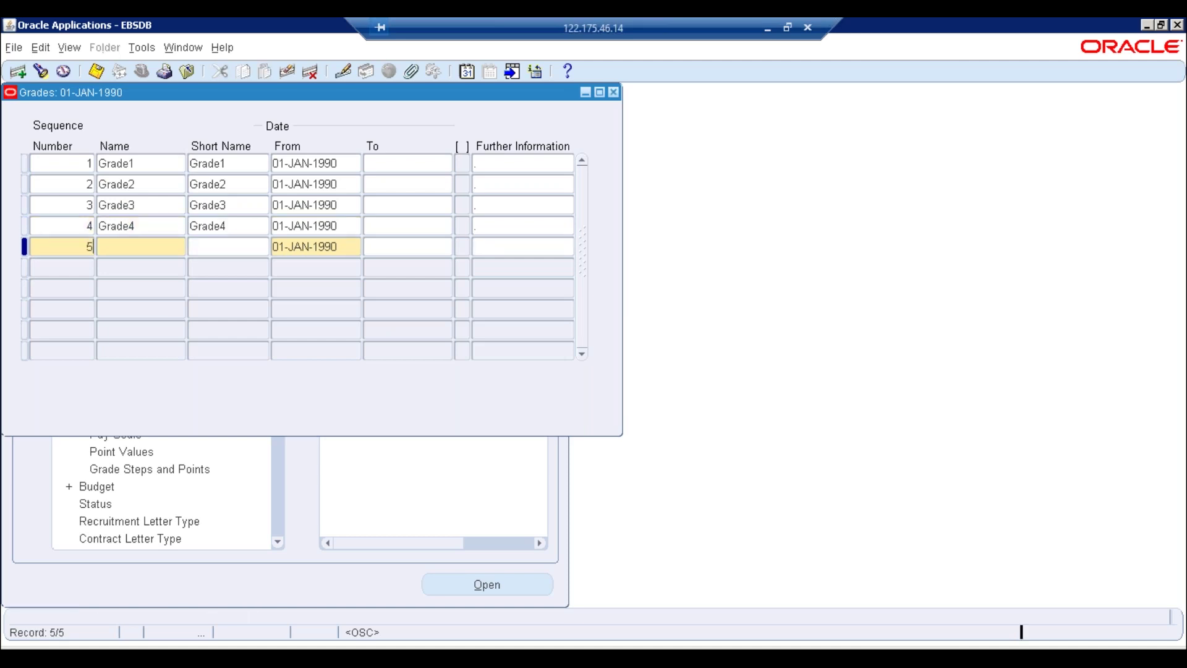
{"action": "key", "text": "Tab"}
{"action": "type", "text": "Grade5"}
{"action": "key", "text": "BackSpace"}
{"action": "type", "text": "5"}
{"action": "key", "text": "Return"}
{"action": "type", "text": "Grade5"}
{"action": "key", "text": "BackSpace"}
{"action": "type", "text": "5"}
{"action": "key", "text": "ctrl+s"}
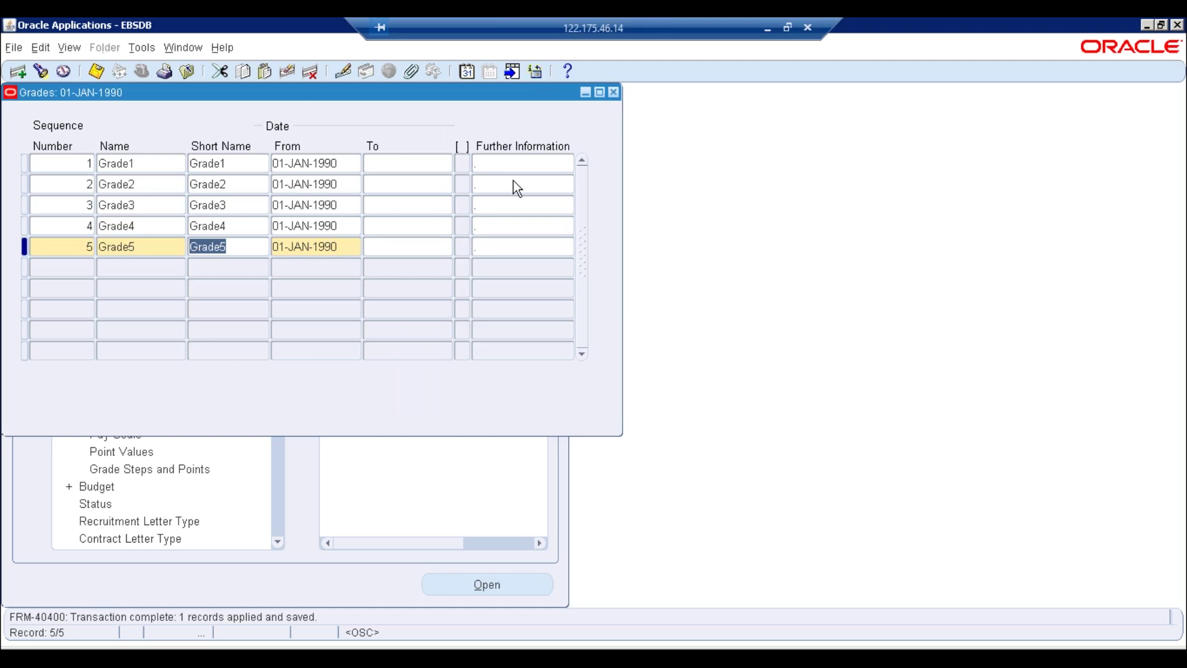
{"action": "left_click", "coordinate": [614, 92]}
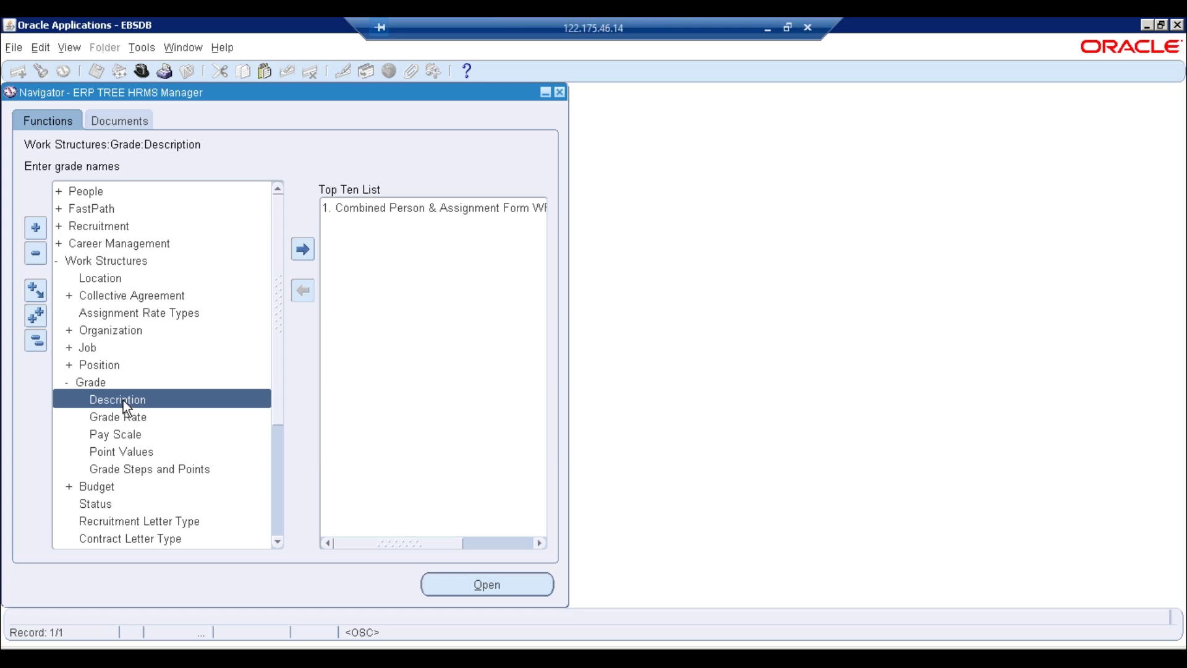
In the Combined Person & Assignment Form, find employee number 1 and open their Assignment
{"action": "double_click", "coordinate": [349, 208]}
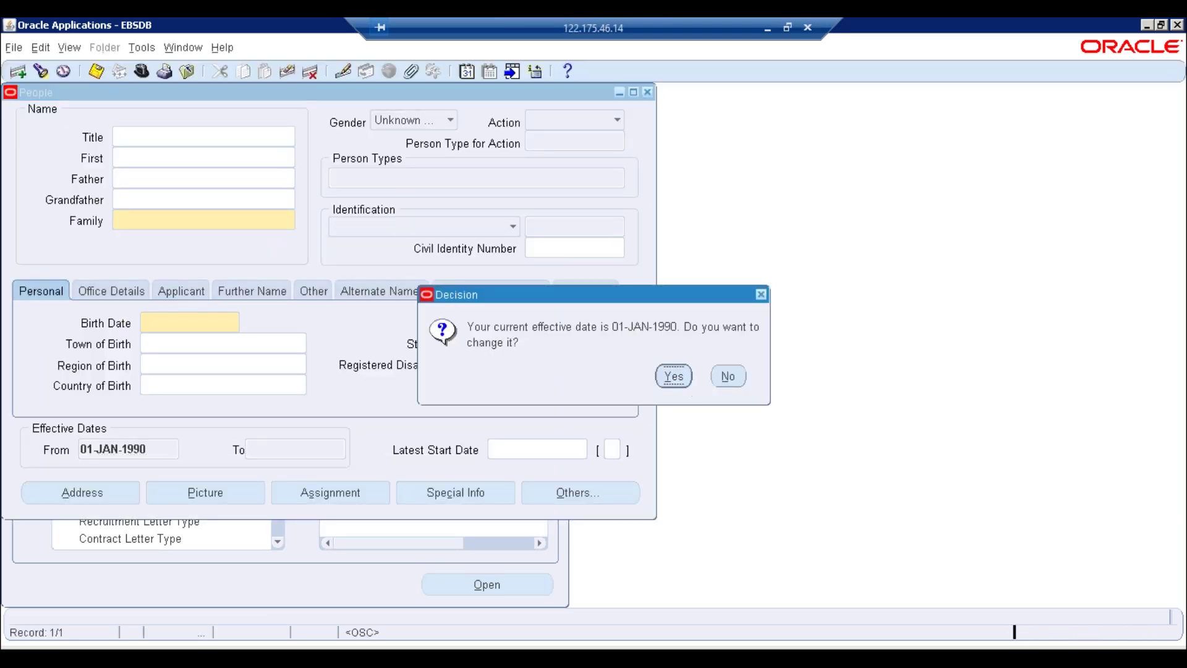
{"action": "left_click", "coordinate": [673, 376]}
{"action": "left_click", "coordinate": [465, 391]}
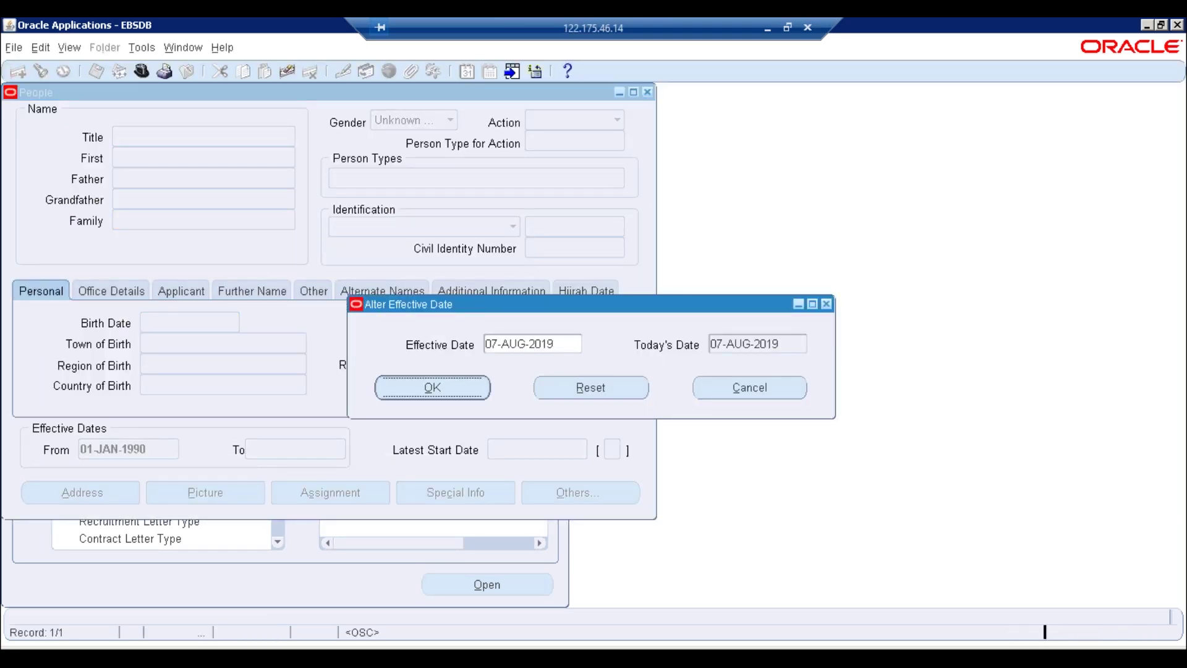
{"action": "left_click", "coordinate": [295, 323]}
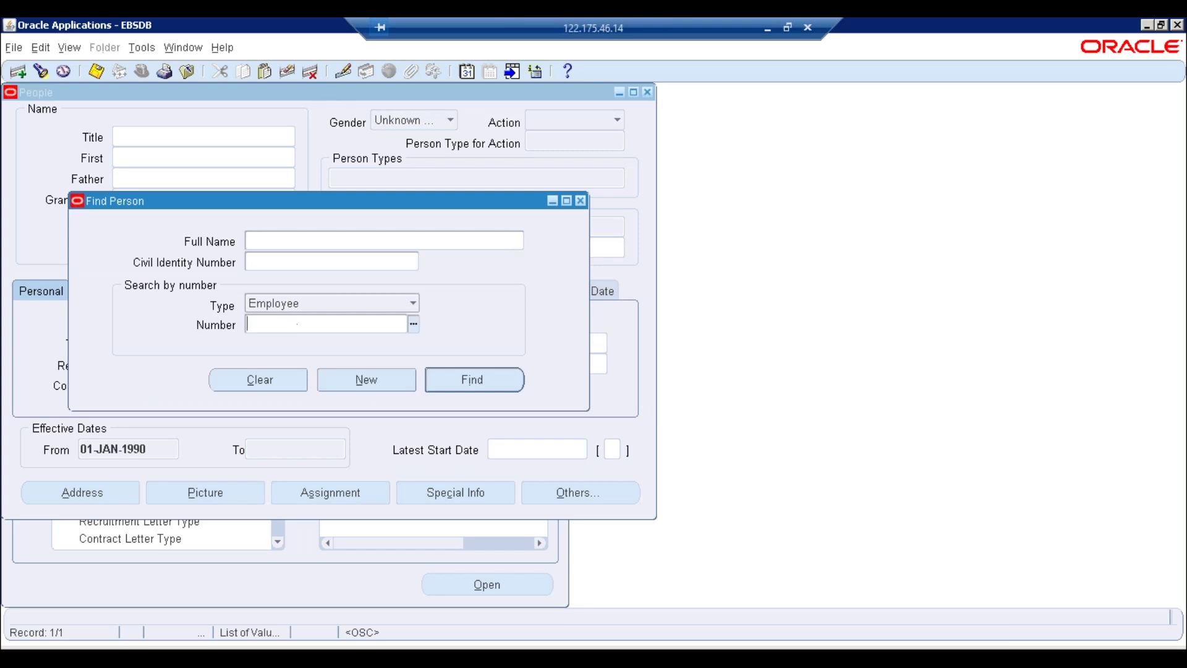
{"action": "key", "text": "Return"}
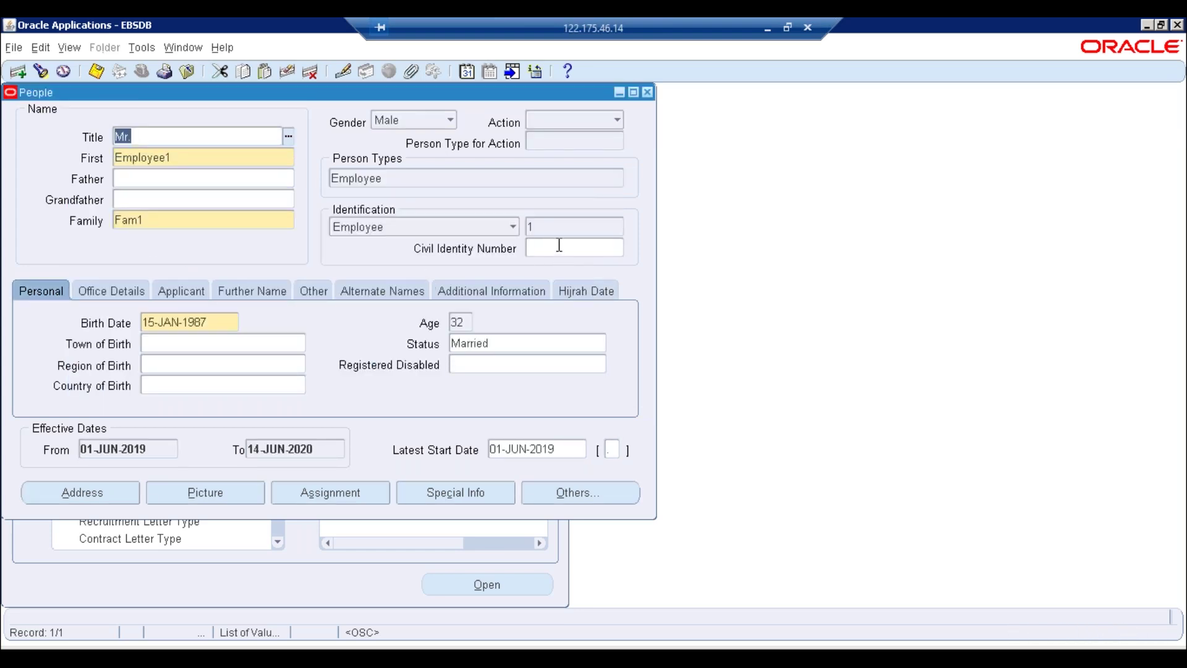
{"action": "left_click", "coordinate": [351, 498]}
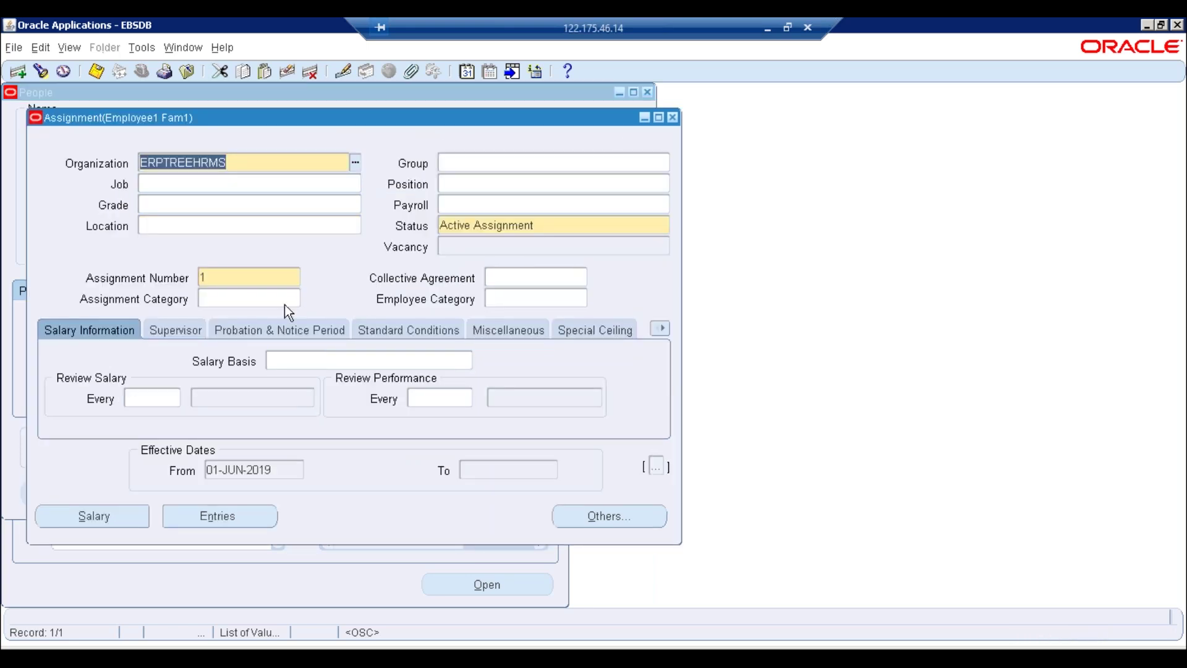
Browse the Job list and apply the assignment change as a correction
{"action": "left_click", "coordinate": [333, 185]}
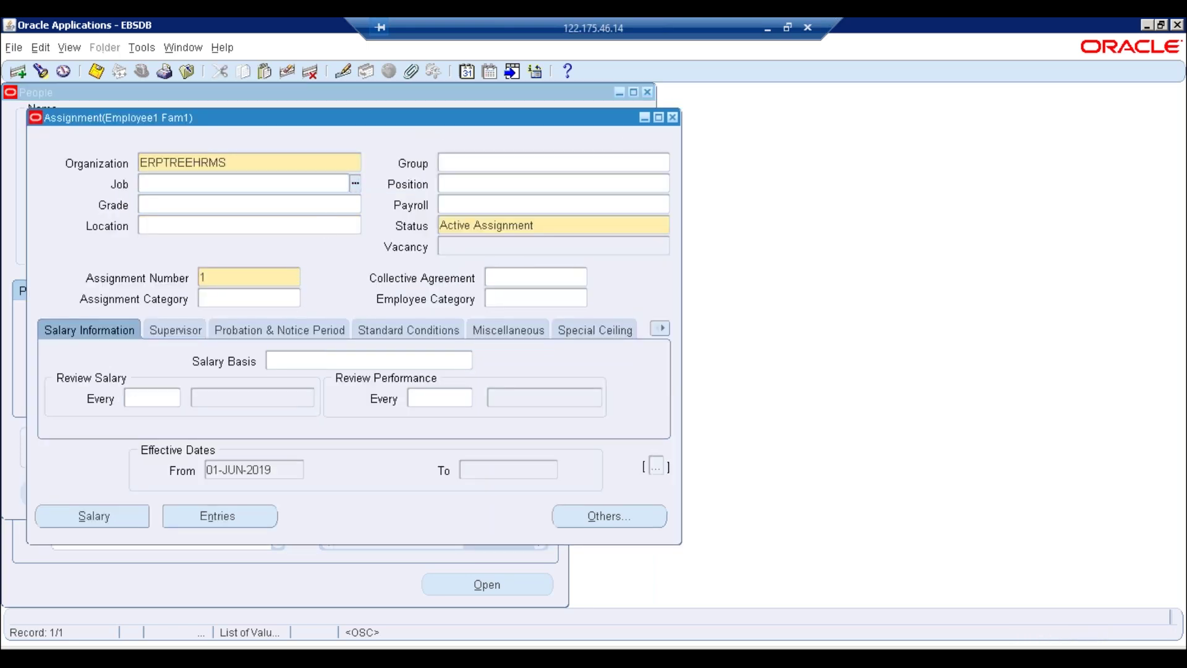
{"action": "key", "text": "ctrl+l"}
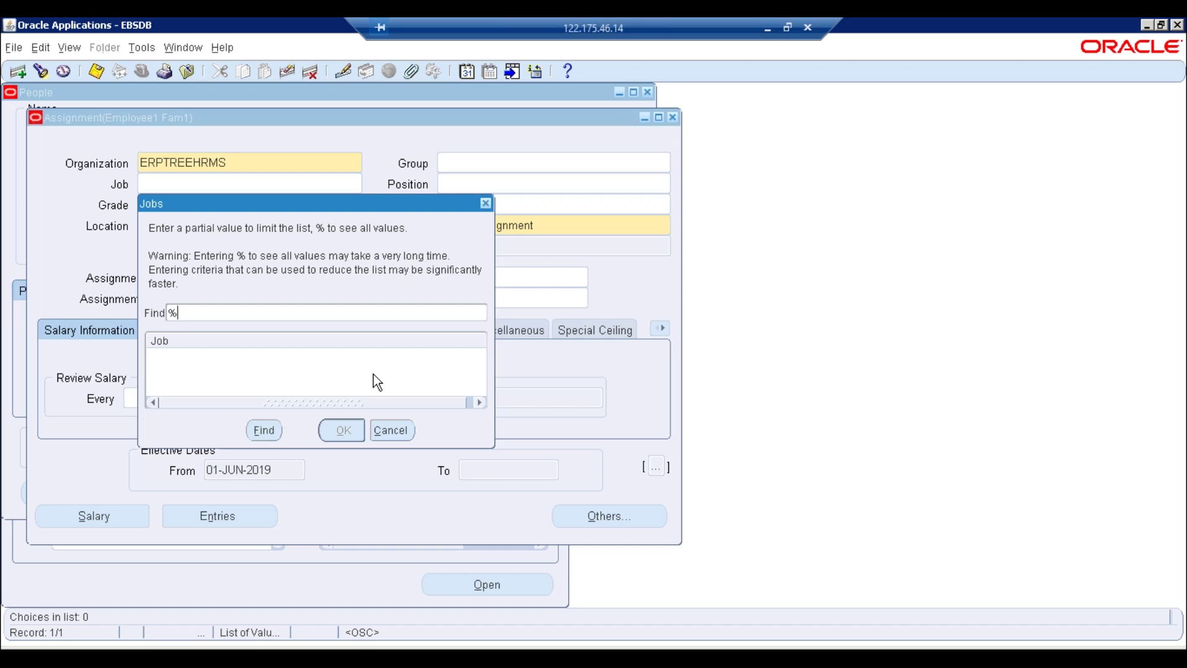
{"action": "key", "text": "Return"}
{"action": "key", "text": "Down"}
{"action": "key", "text": "Down"}
{"action": "key", "text": "Up"}
{"action": "key", "text": "Up"}
{"action": "key", "text": "Down"}
{"action": "key", "text": "Down"}
{"action": "key", "text": "Up"}
{"action": "key", "text": "Up"}
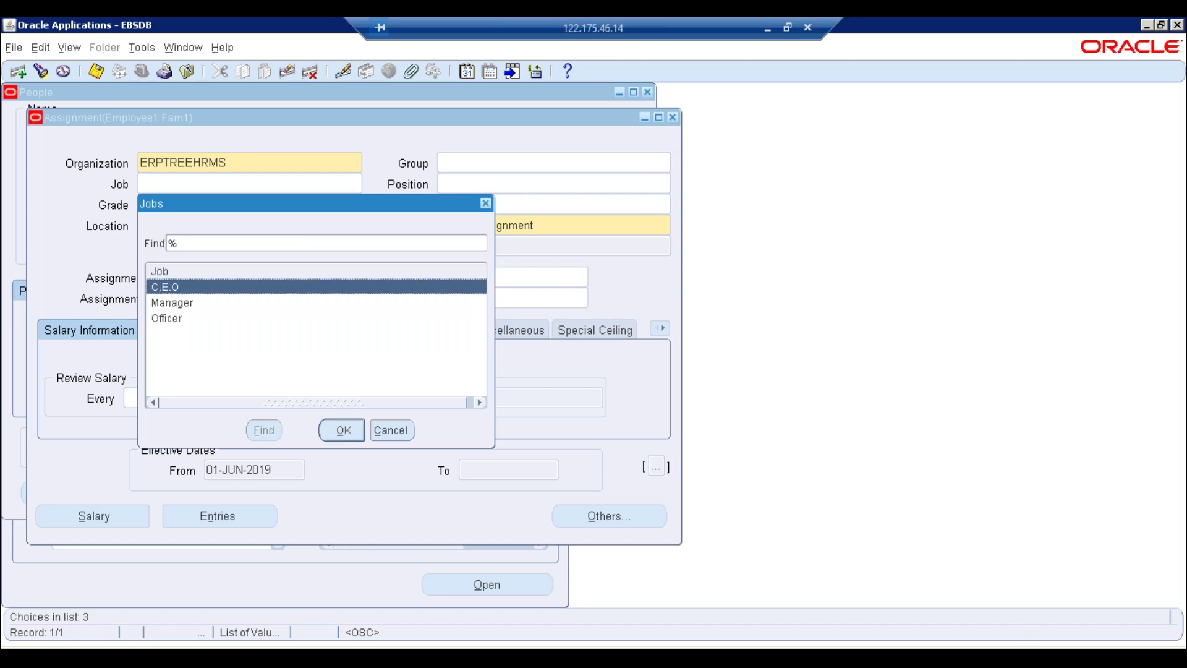
{"action": "key", "text": "Escape"}
{"action": "left_click", "coordinate": [409, 331]}
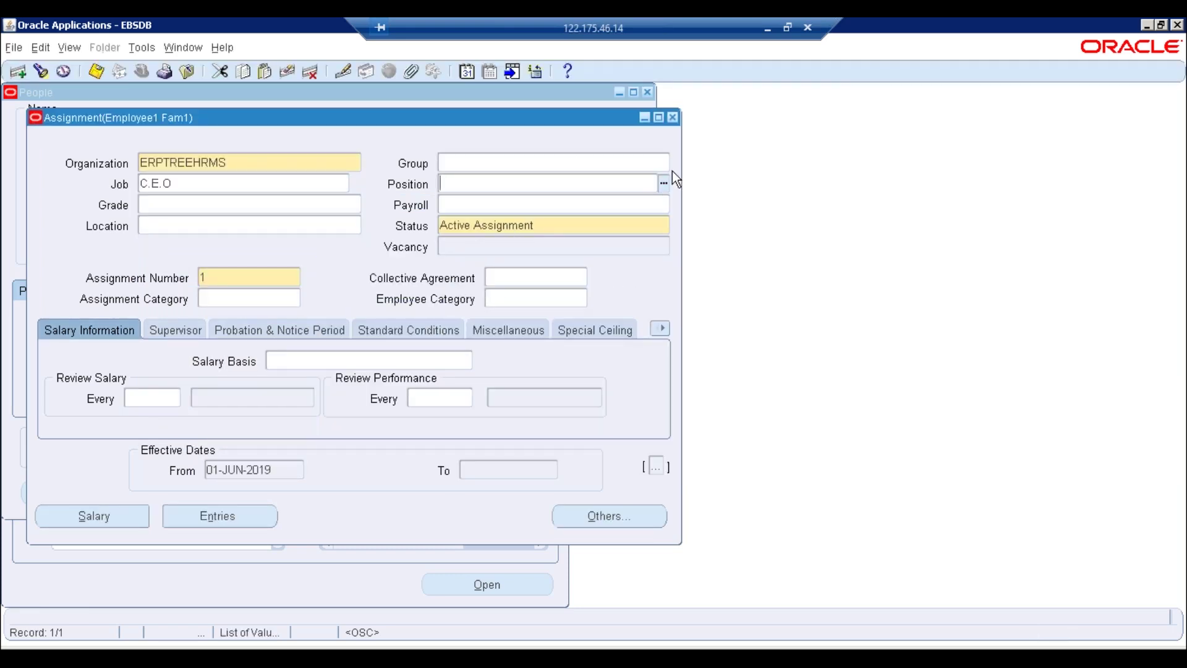
Try the Position and Organization lists and dismiss the flexfield errors
{"action": "left_click", "coordinate": [664, 183]}
{"action": "type", "text": "%"}
{"action": "key", "text": "BackSpace"}
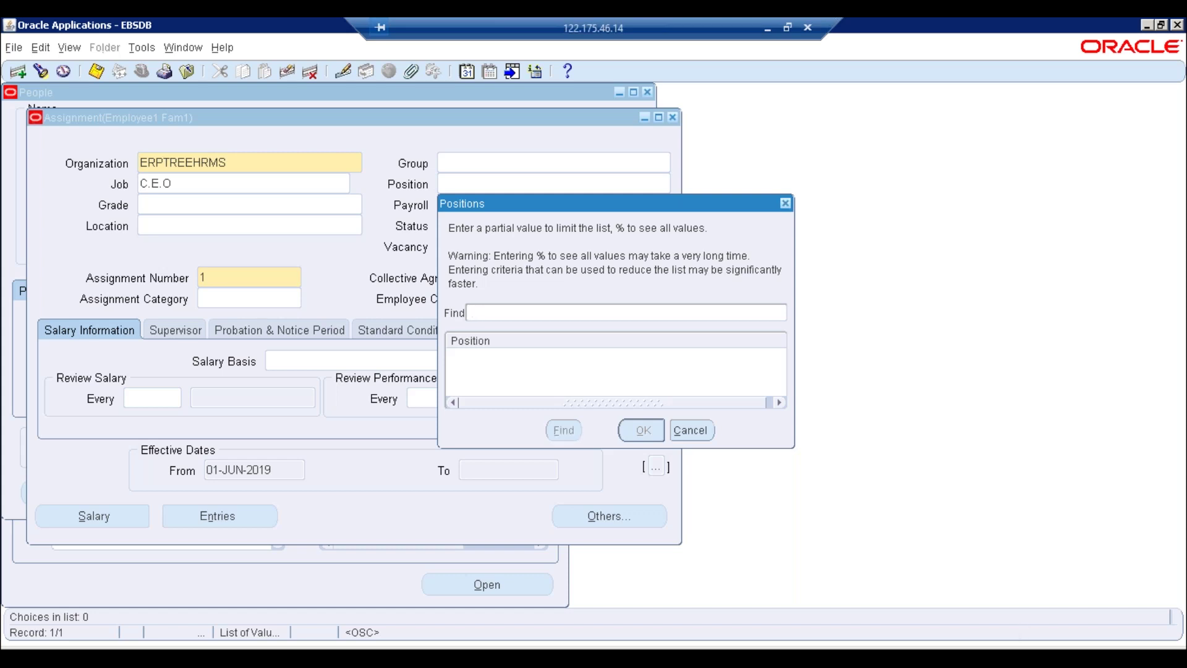
{"action": "left_click", "coordinate": [704, 436]}
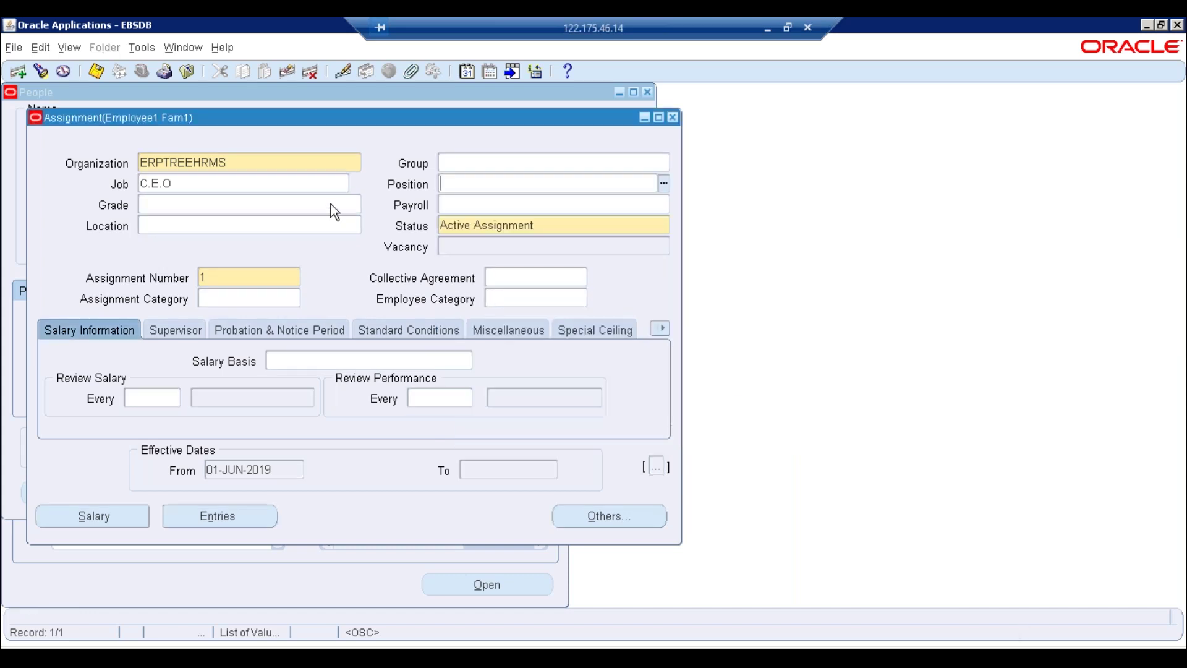
{"action": "left_click", "coordinate": [304, 170]}
{"action": "left_click", "coordinate": [347, 161]}
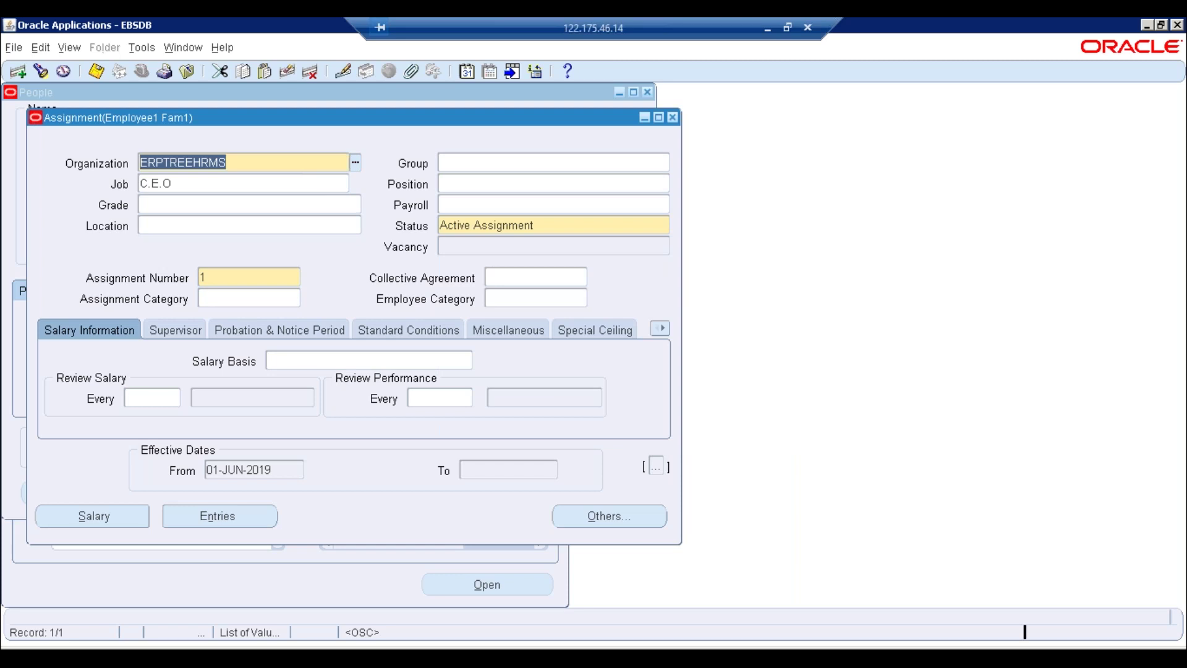
{"action": "type", "text": "%"}
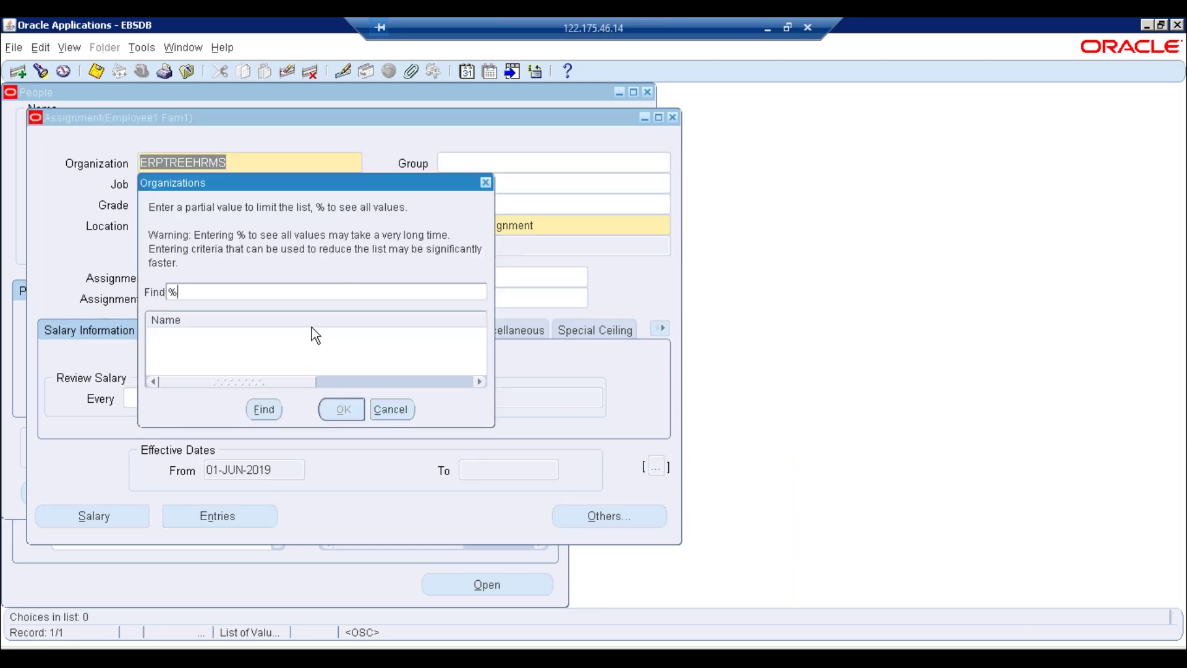
{"action": "key", "text": "Return"}
{"action": "key", "text": "Return"}
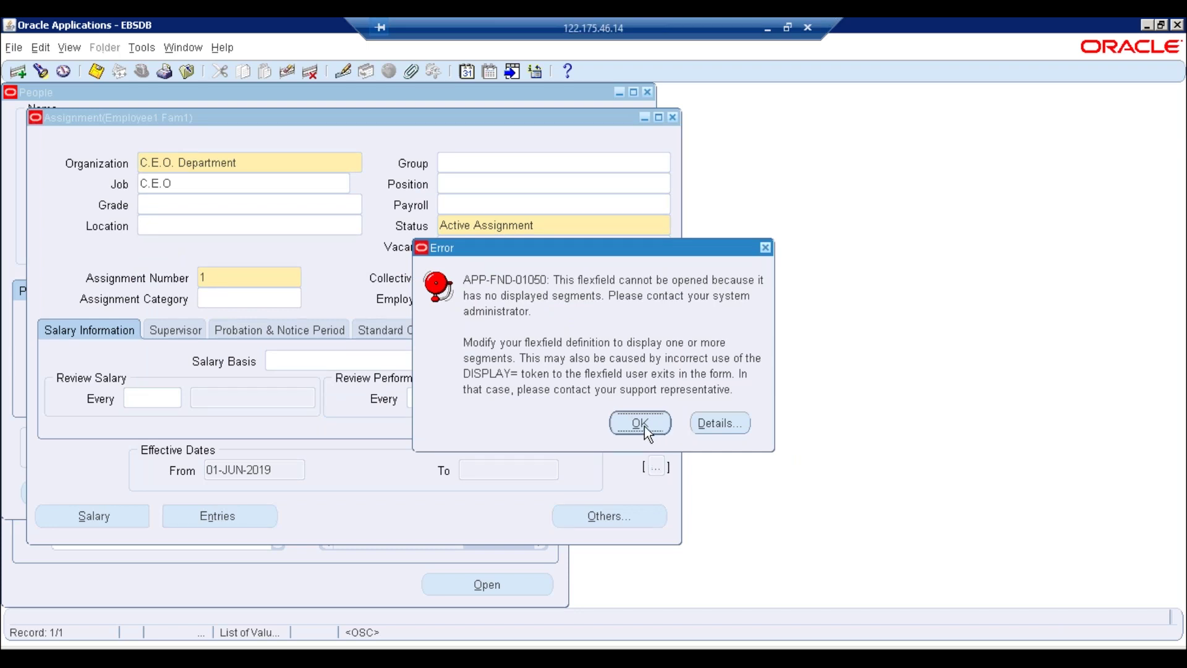
{"action": "left_click", "coordinate": [640, 423]}
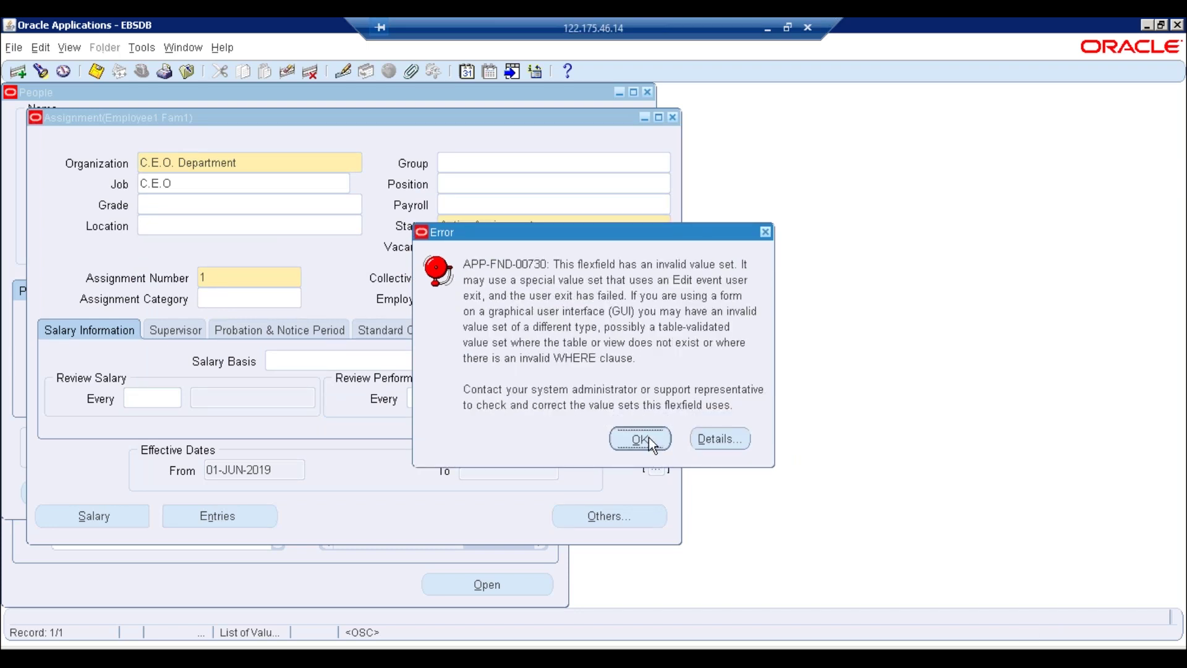
{"action": "left_click", "coordinate": [648, 437]}
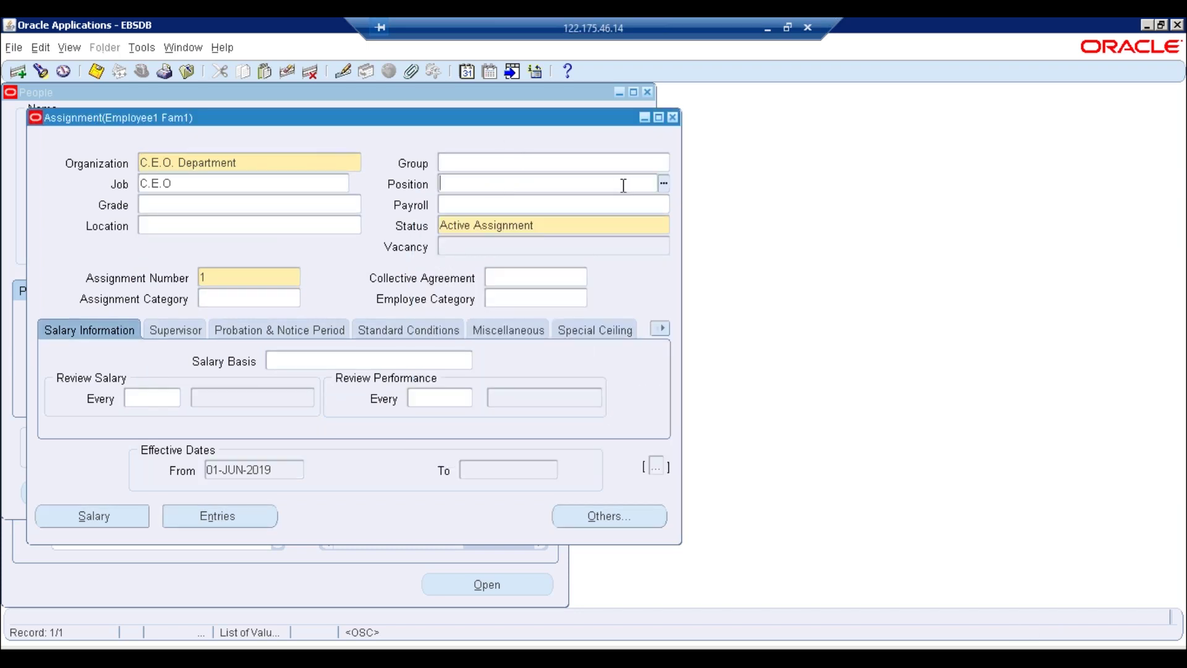
Set the Position to C\E\O. and accept its default values
{"action": "left_click", "coordinate": [664, 187]}
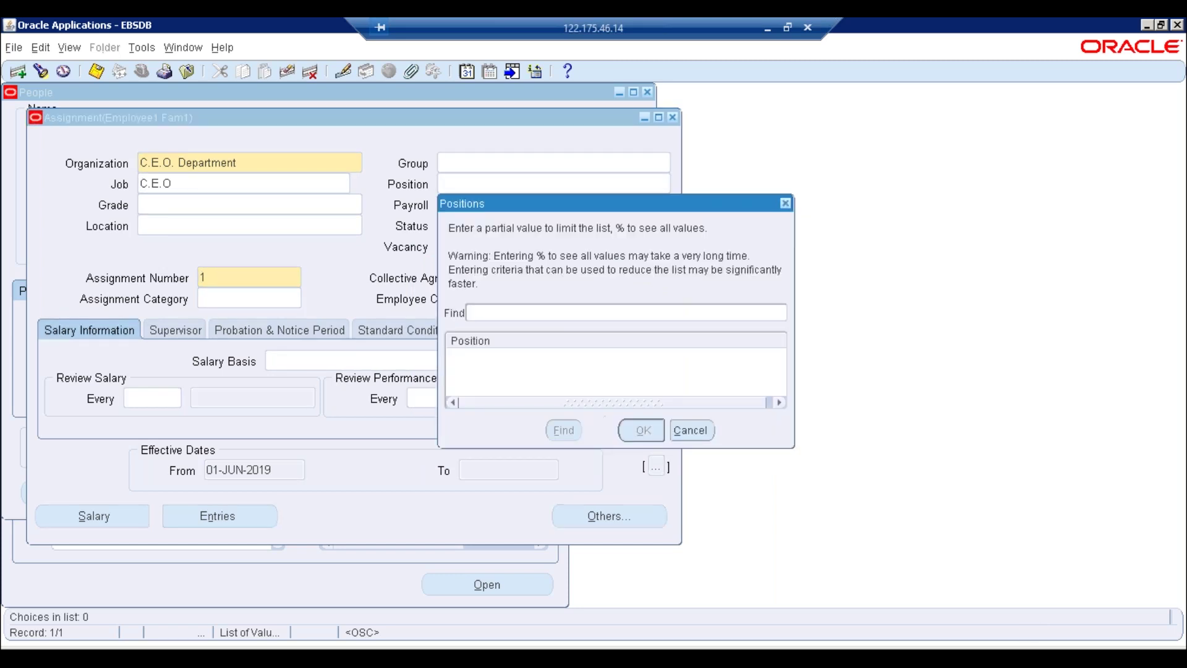
{"action": "type", "text": "%"}
{"action": "key", "text": "Return"}
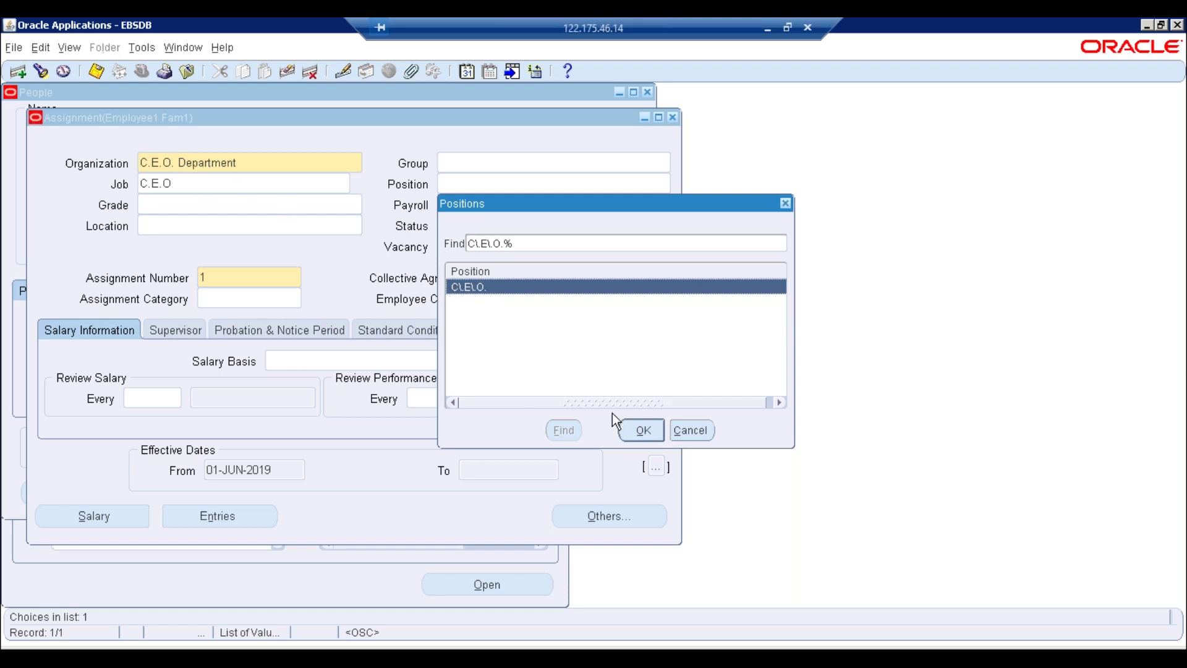
{"action": "left_click", "coordinate": [645, 433]}
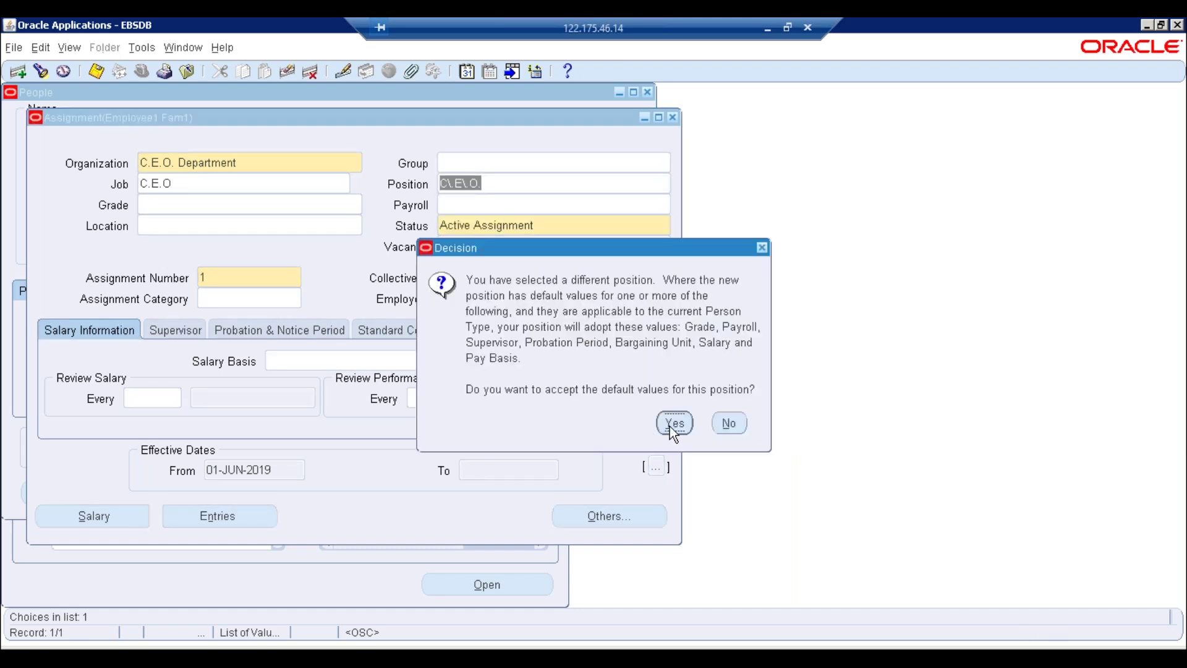
{"action": "key", "text": "Return"}
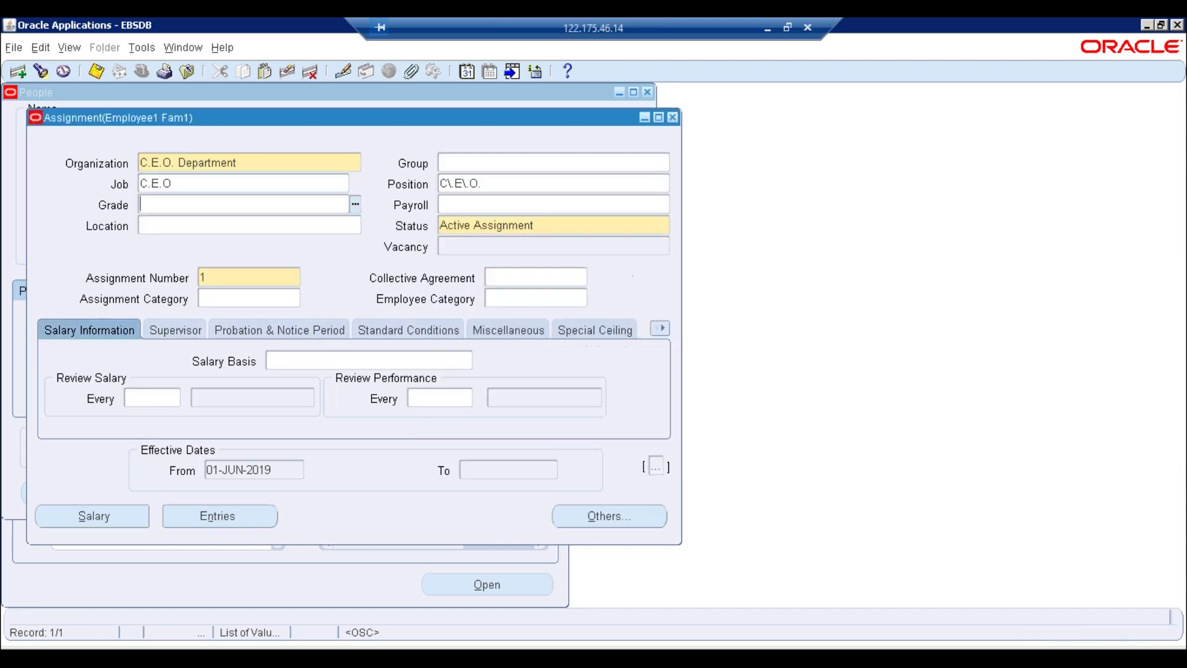
Set the assignment's Grade to Grade1 from a Grade% search
{"action": "left_click", "coordinate": [356, 205]}
{"action": "type", "text": "Grade%"}
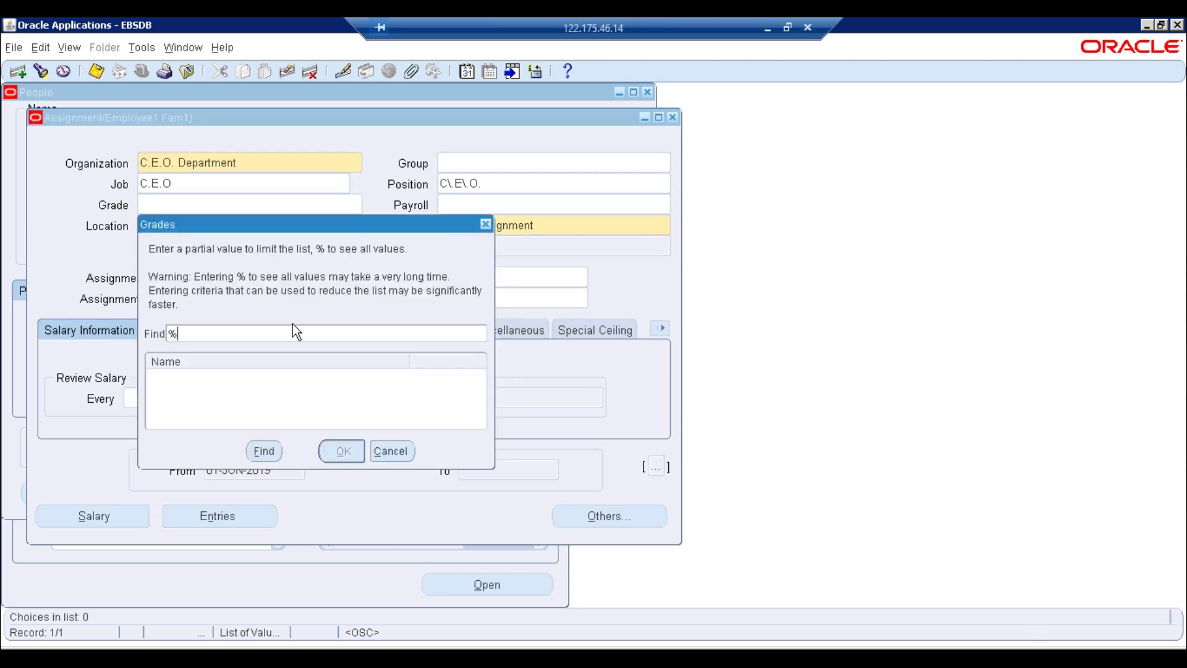
{"action": "key", "text": "Return"}
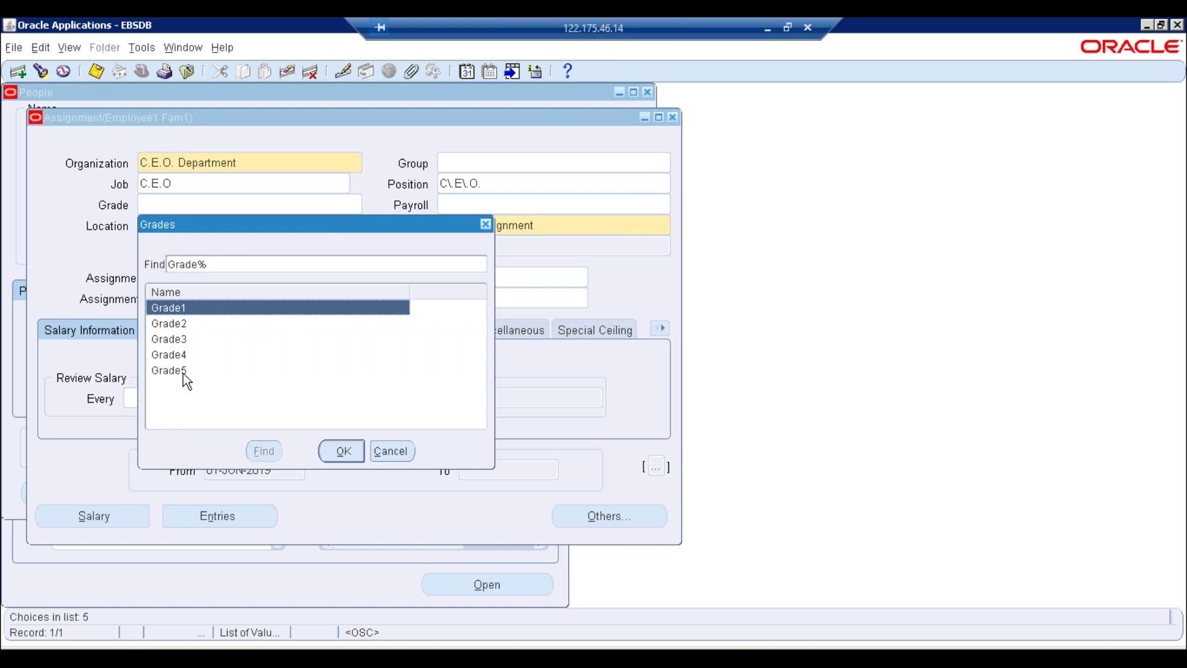
{"action": "left_click", "coordinate": [334, 456]}
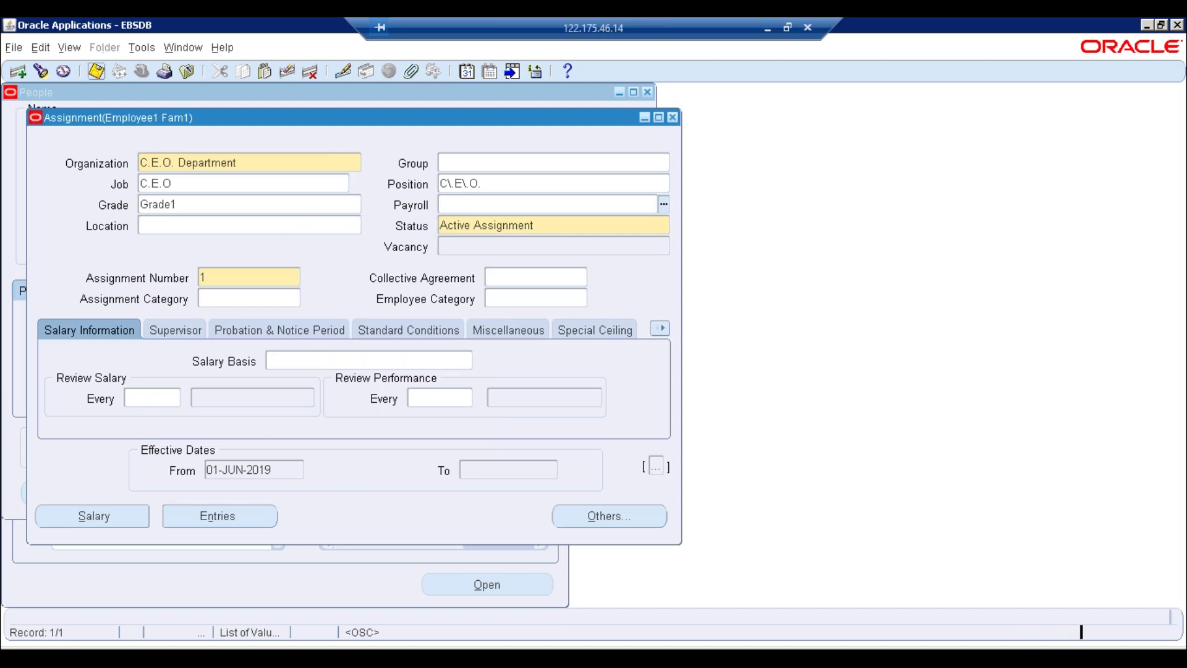
Save the assignment as a Correction, keeping it effective from 01-JUN-2019
{"action": "key", "text": "ctrl+s"}
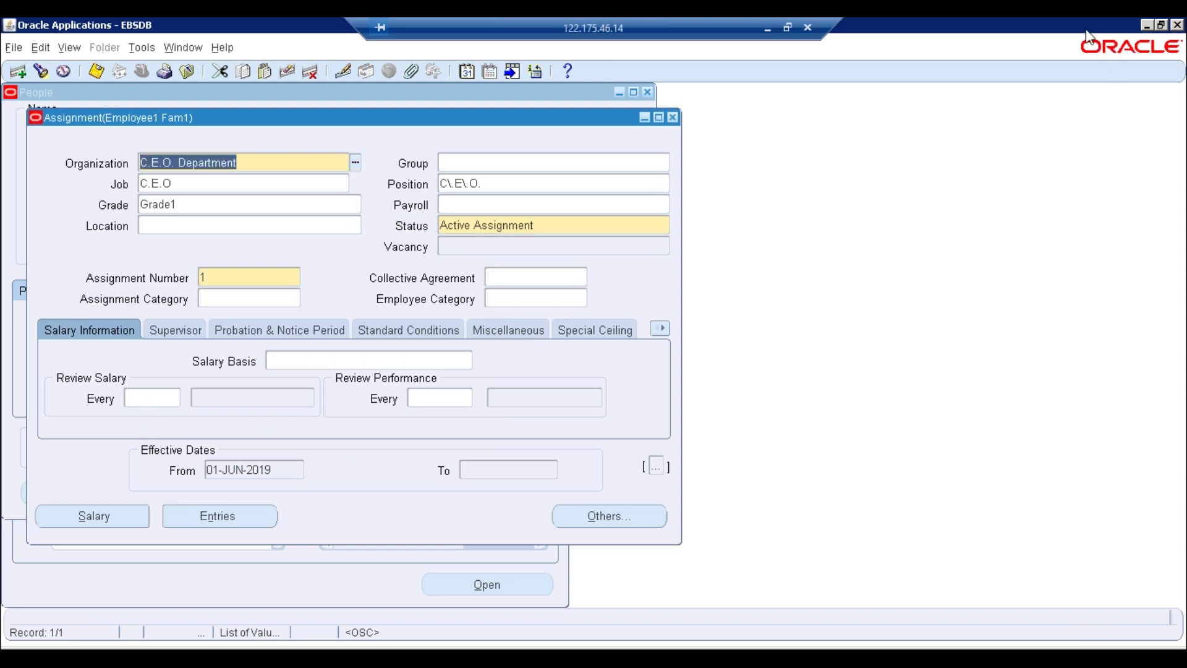
{"action": "left_click", "coordinate": [1160, 27]}
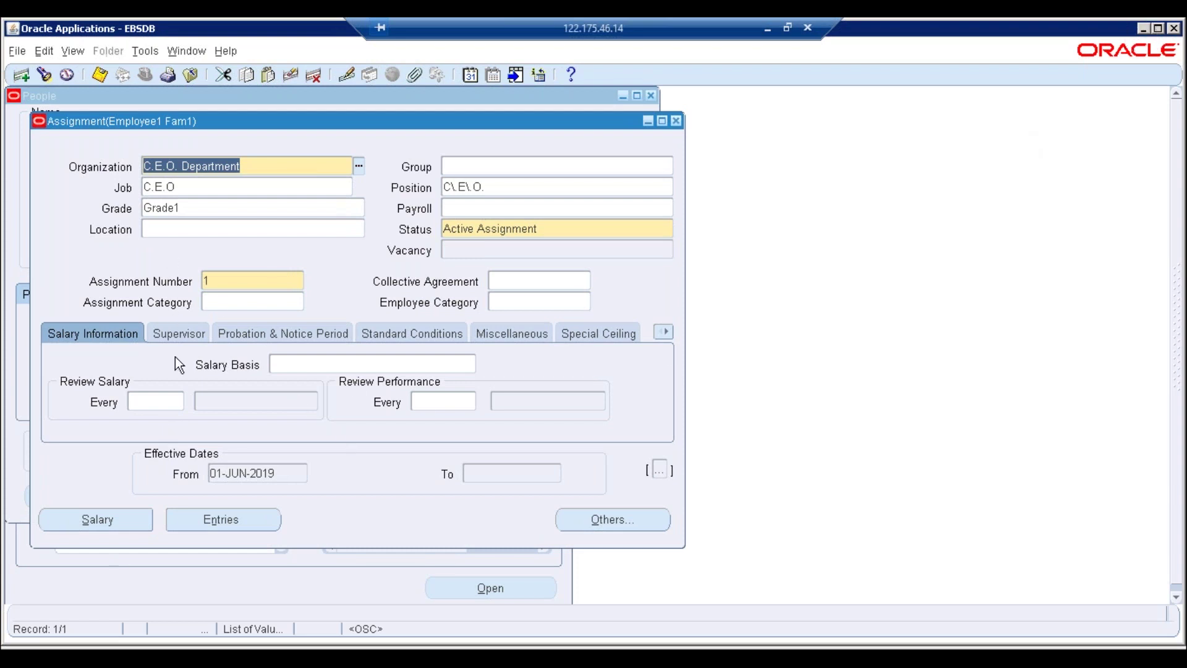
{"action": "left_click", "coordinate": [100, 75]}
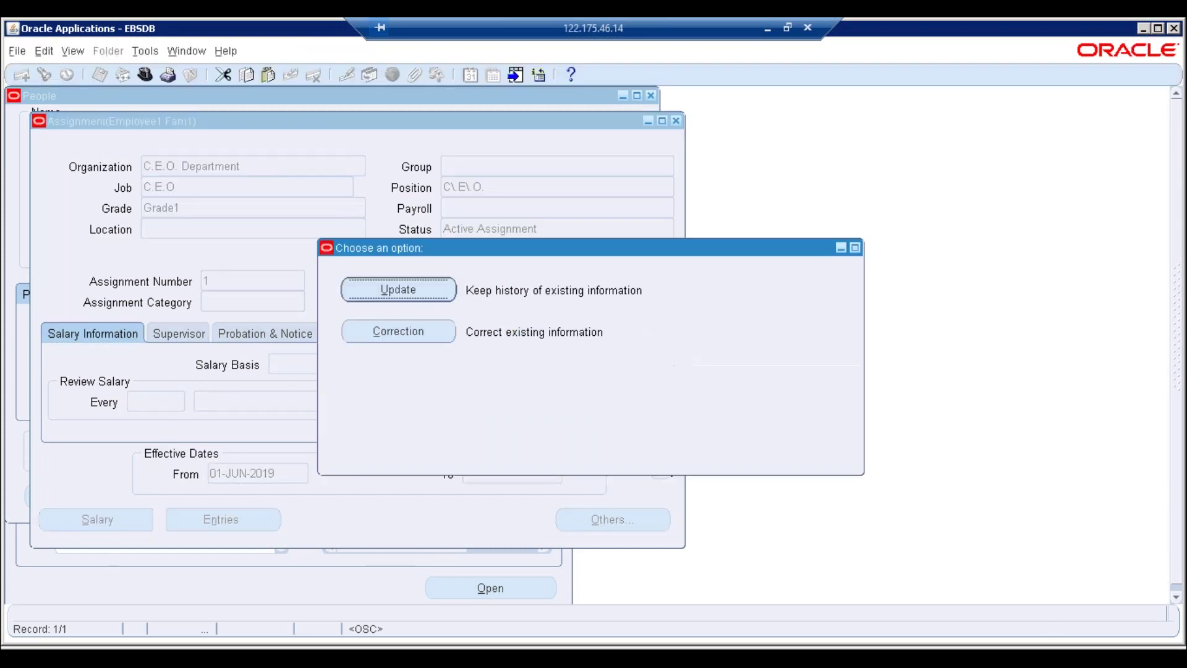
{"action": "left_click", "coordinate": [384, 331]}
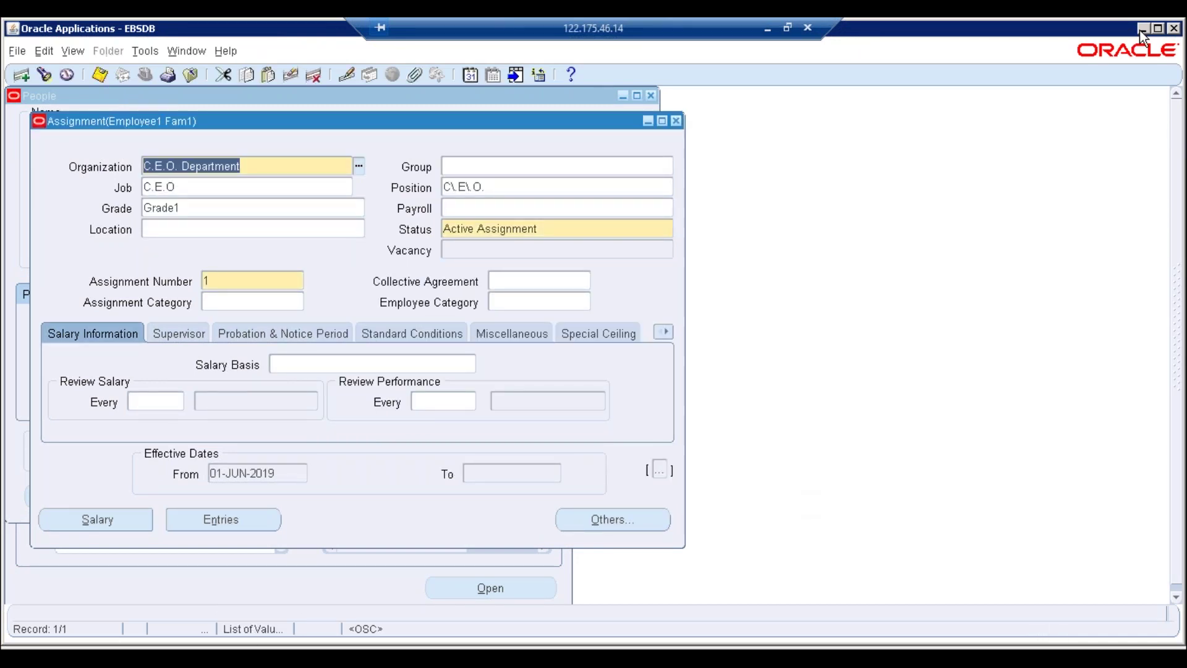
{"action": "left_click", "coordinate": [1157, 28]}
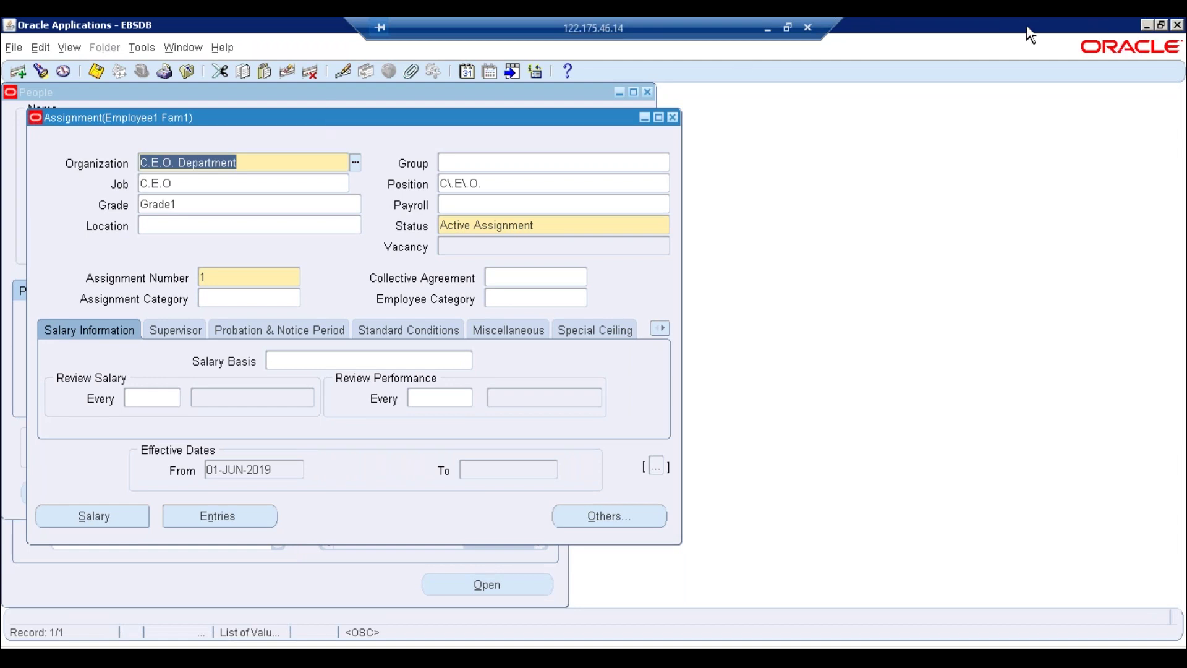
{"action": "left_click_drag", "start_coordinate": [972, 72], "coordinate": [989, 49]}
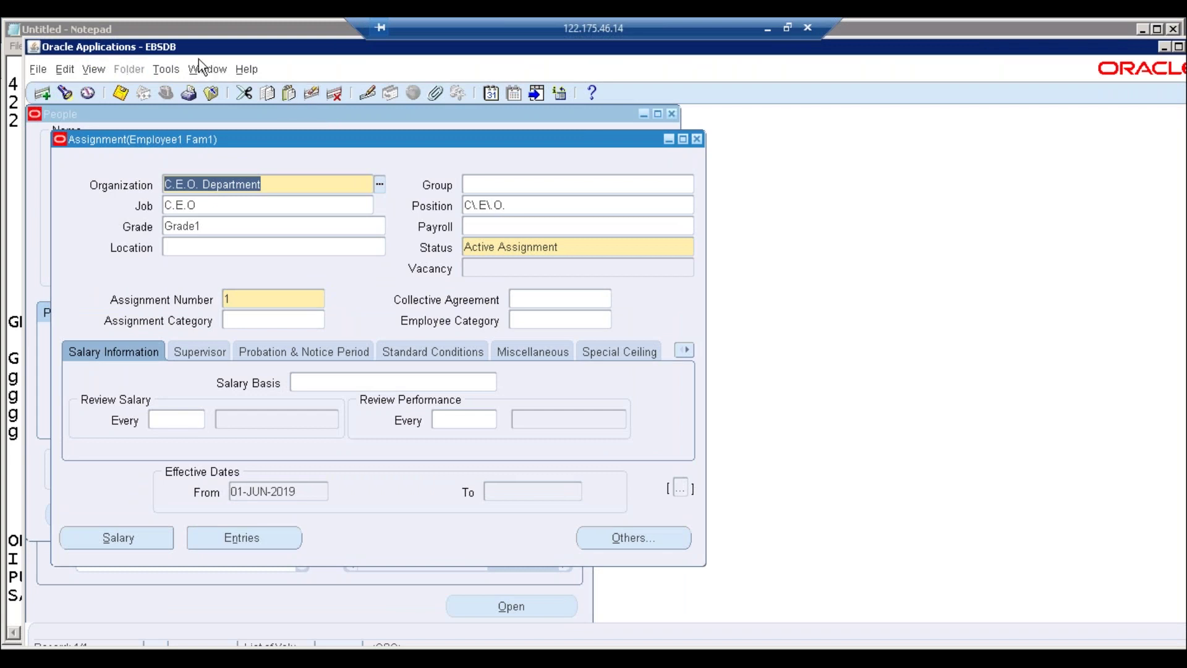
{"action": "left_click_drag", "start_coordinate": [183, 43], "coordinate": [159, 26]}
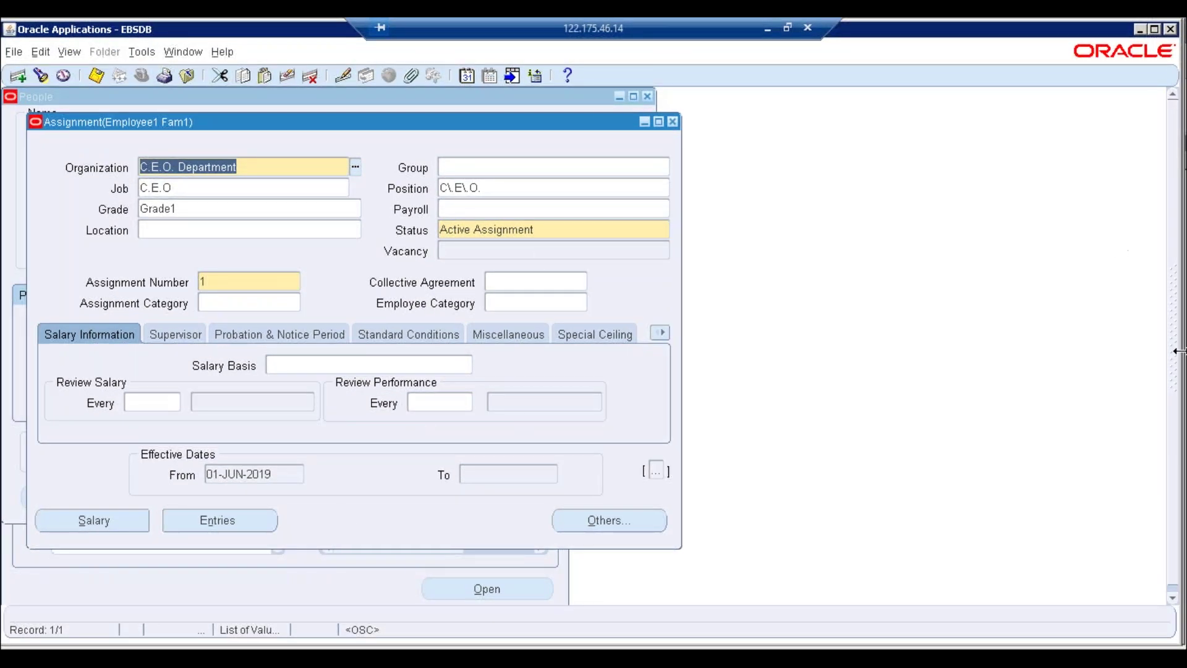
{"action": "scroll", "coordinate": [1175, 488], "scroll_direction": "down", "scroll_amount": 1}
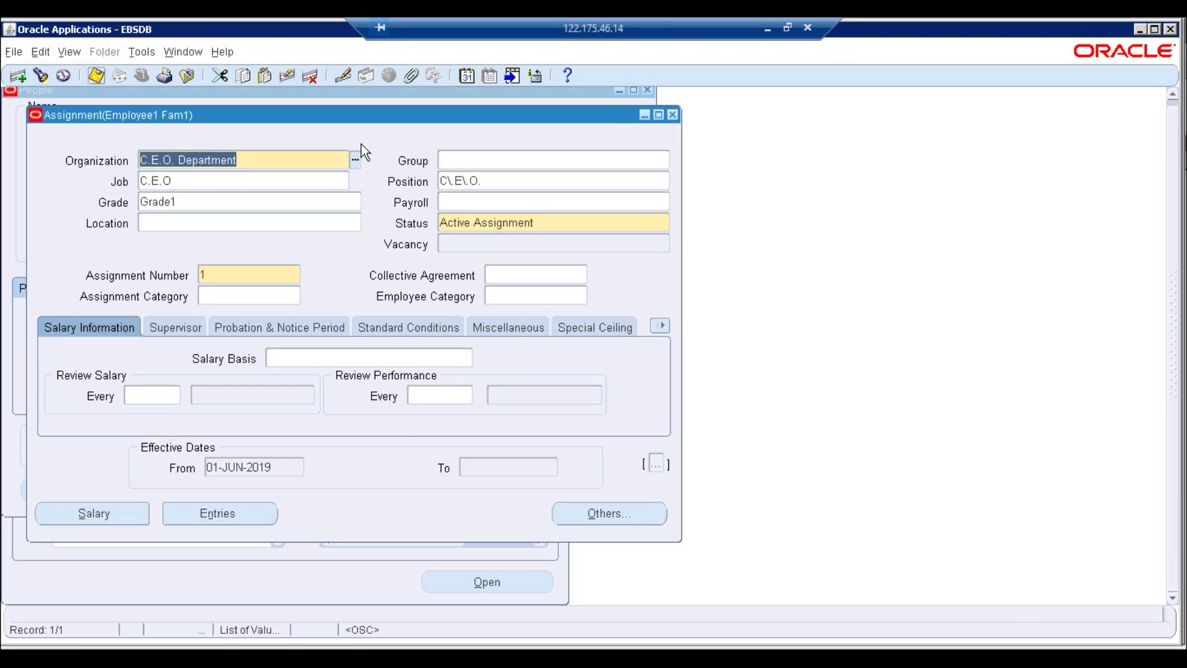
Close the Assignment, dismiss the save-first and missing Employer errors, and reopen the assignment
{"action": "left_click", "coordinate": [673, 115]}
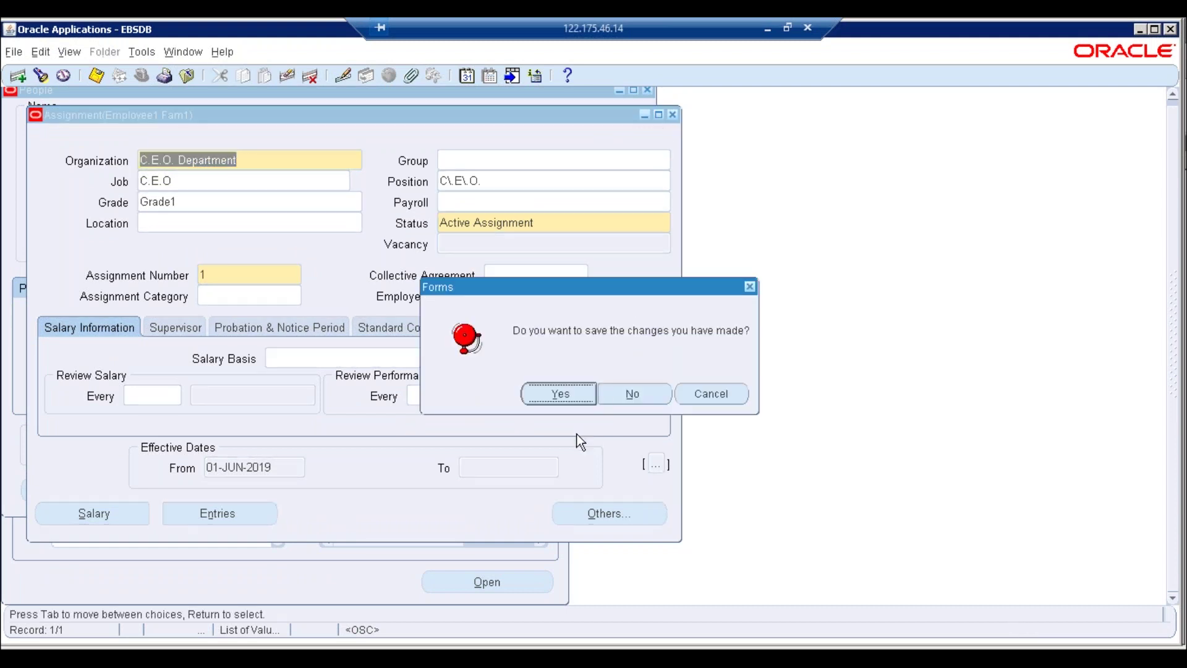
{"action": "left_click", "coordinate": [543, 394]}
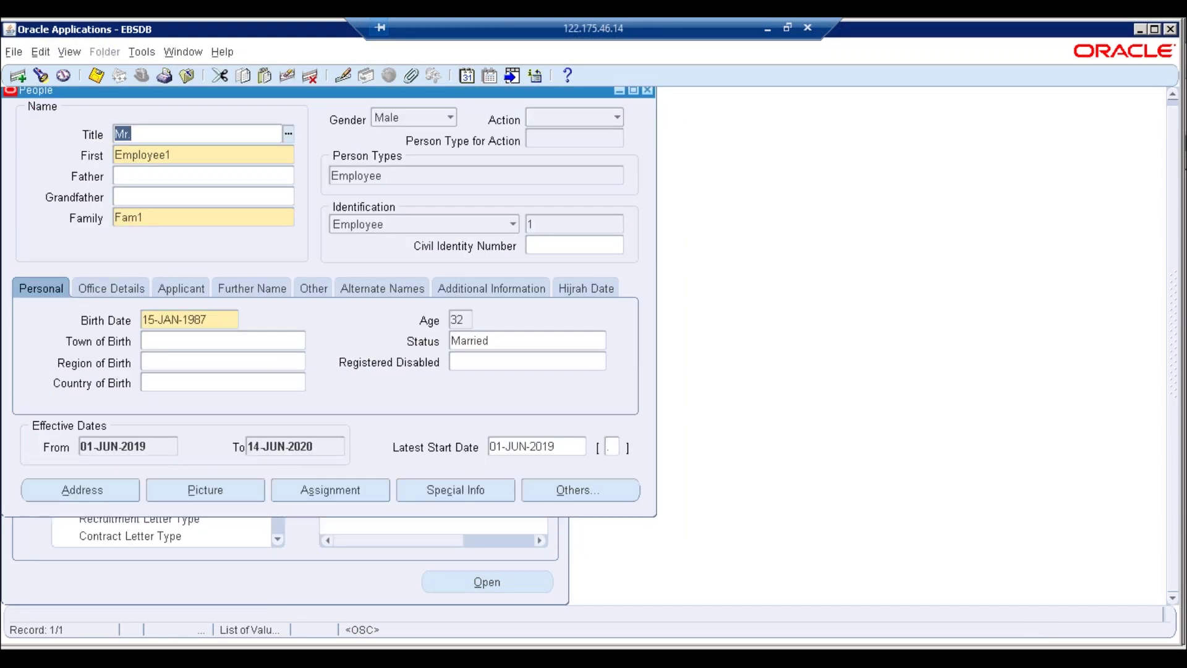
{"action": "left_click", "coordinate": [309, 494]}
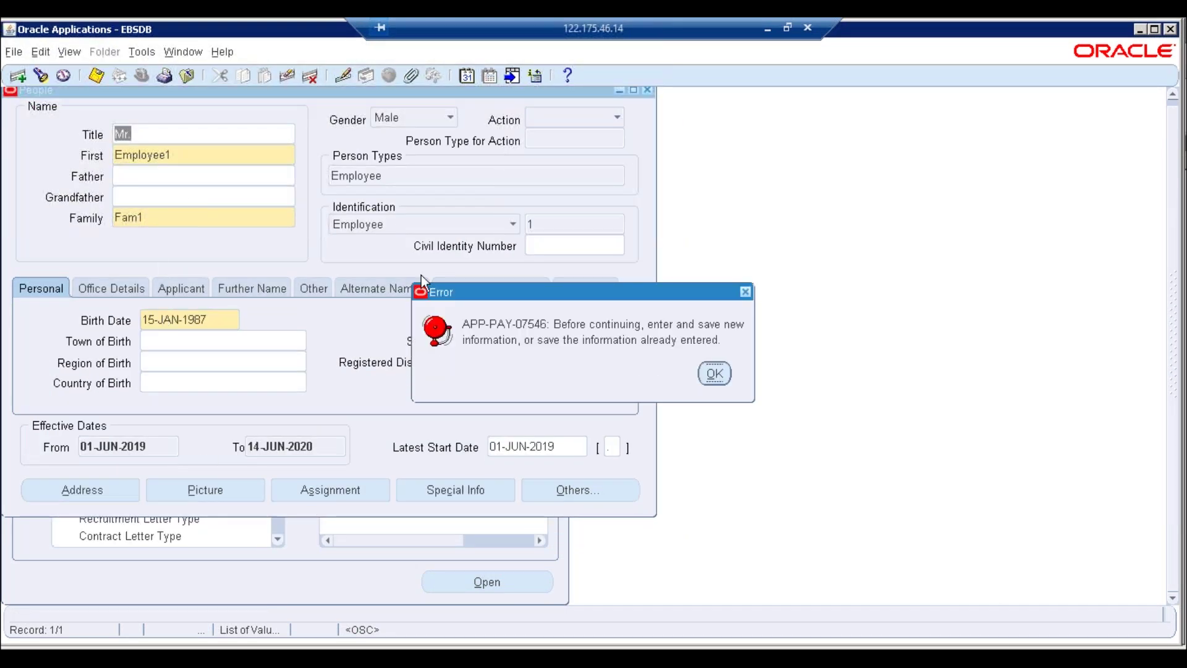
{"action": "left_click", "coordinate": [715, 374]}
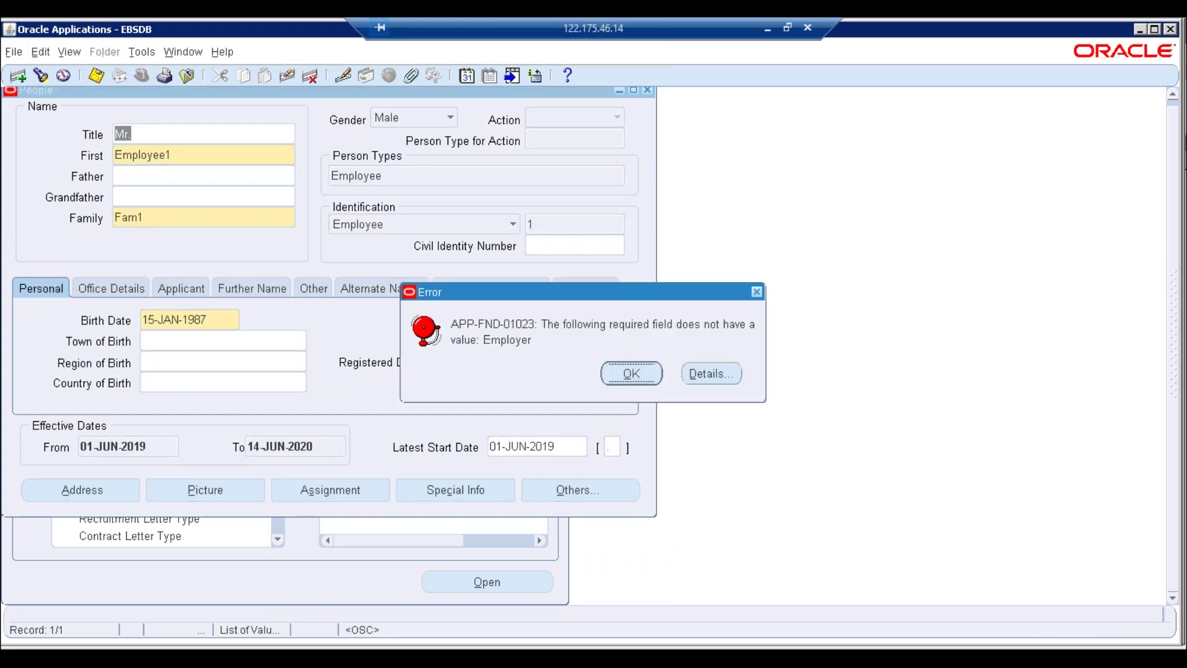
{"action": "left_click", "coordinate": [636, 372]}
{"action": "left_click", "coordinate": [561, 395]}
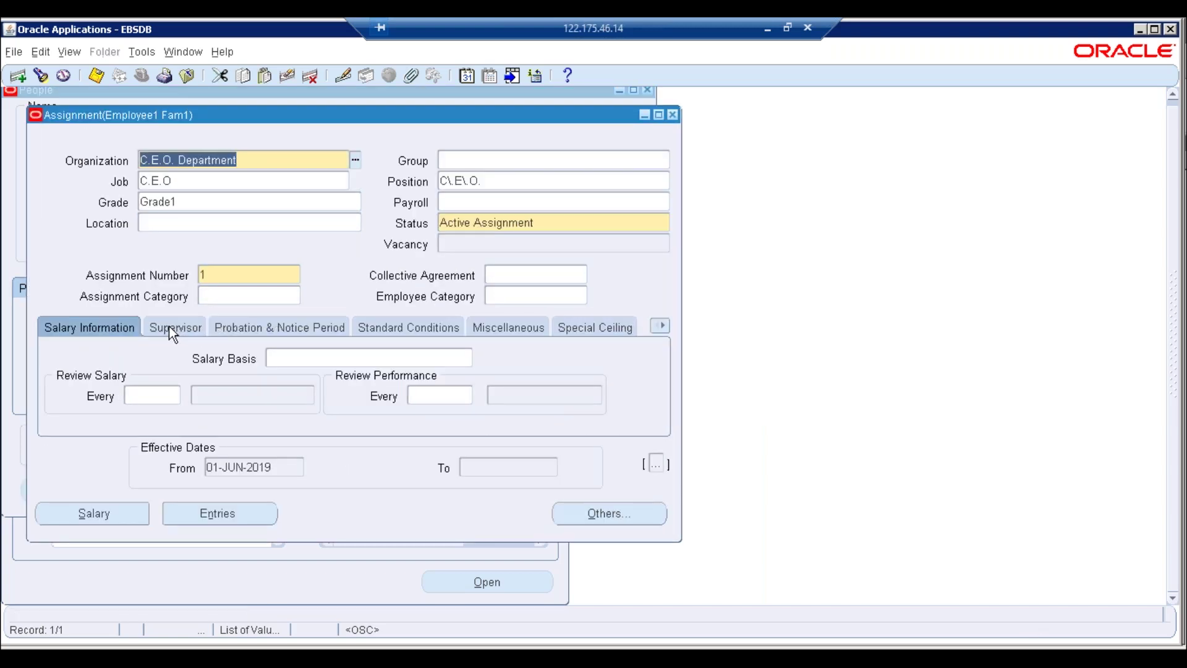
Set the GOSI/PPA Details Employer to ERPTREEHRMS, then close the Assignment window
{"action": "left_click", "coordinate": [659, 328]}
{"action": "left_click", "coordinate": [584, 547]}
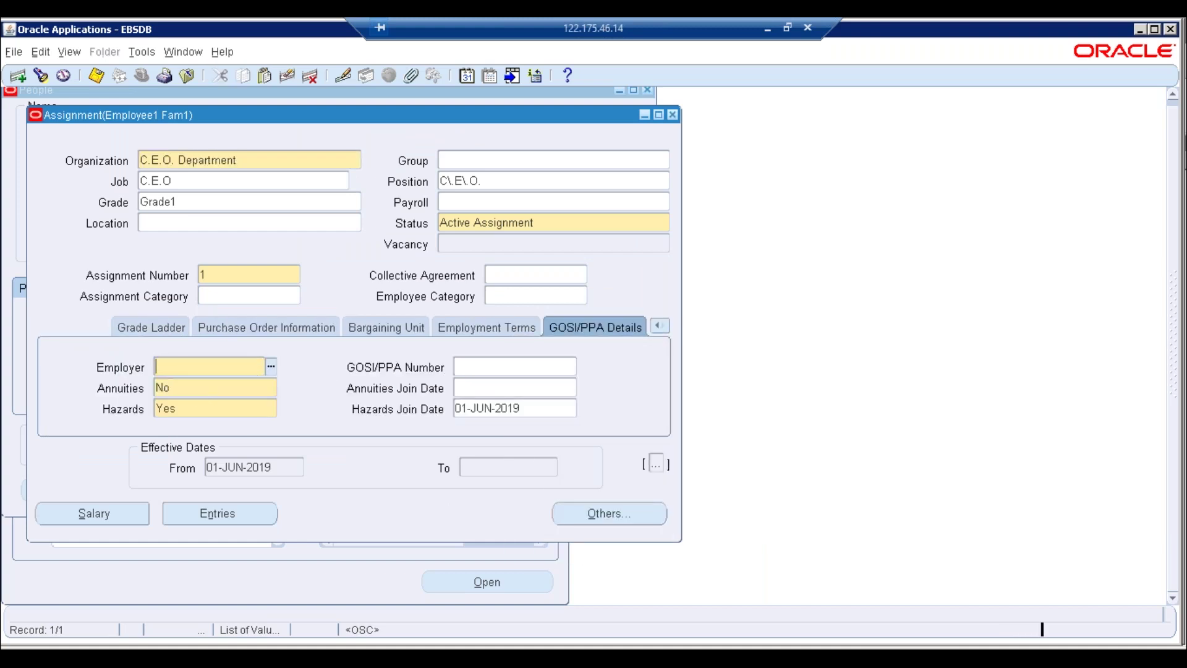
{"action": "key", "text": "ctrl+l"}
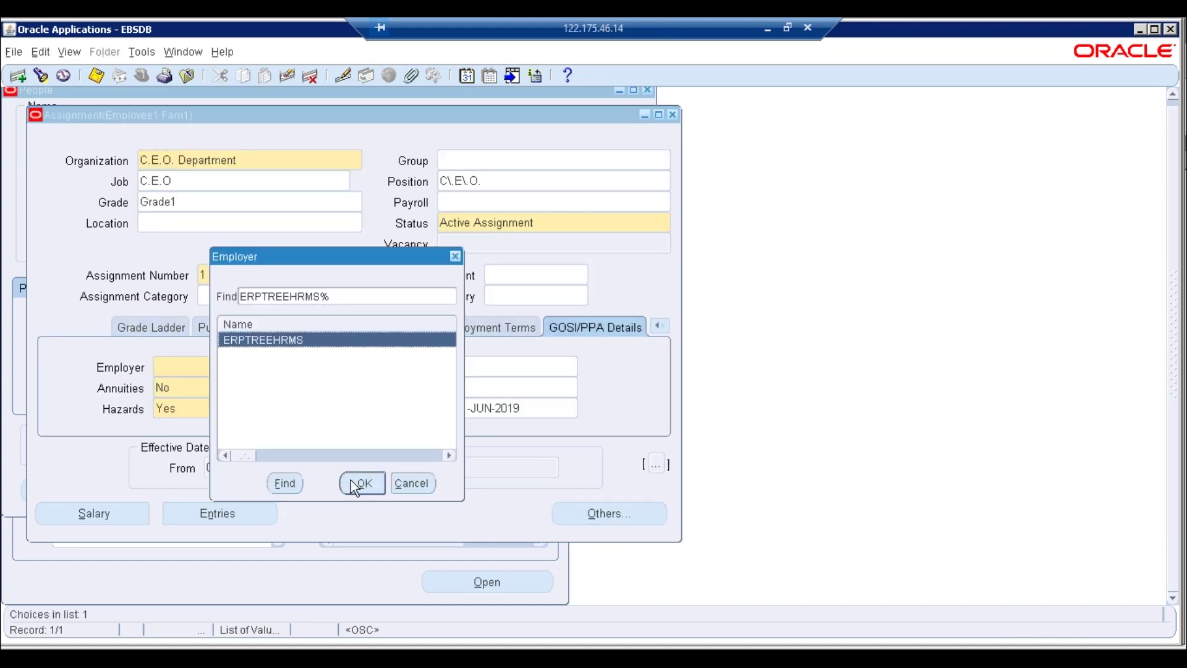
{"action": "left_click", "coordinate": [351, 481]}
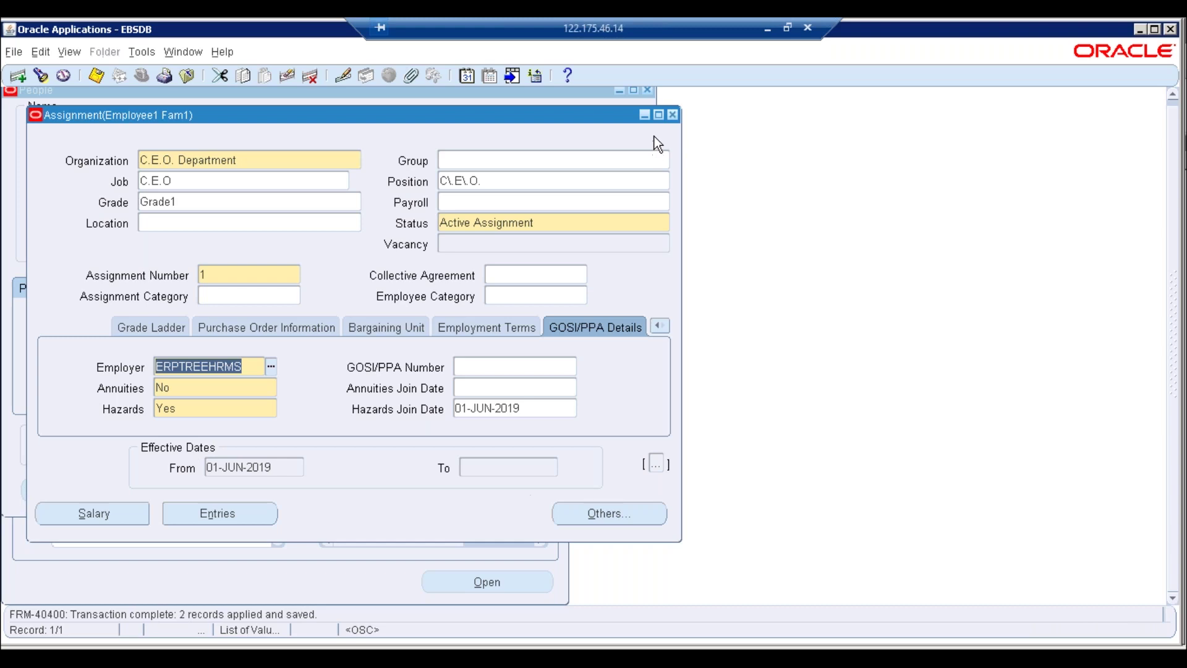
{"action": "left_click", "coordinate": [673, 116]}
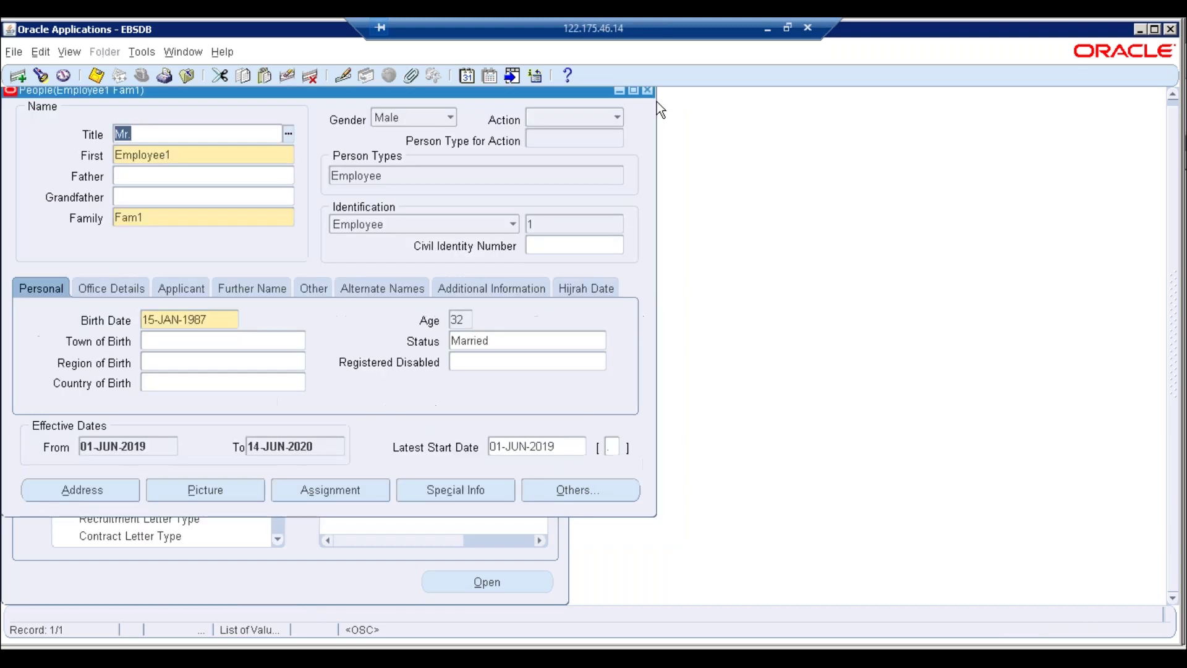
Cancel the Find People search and back out of the Edit menu
{"action": "left_click", "coordinate": [1173, 113]}
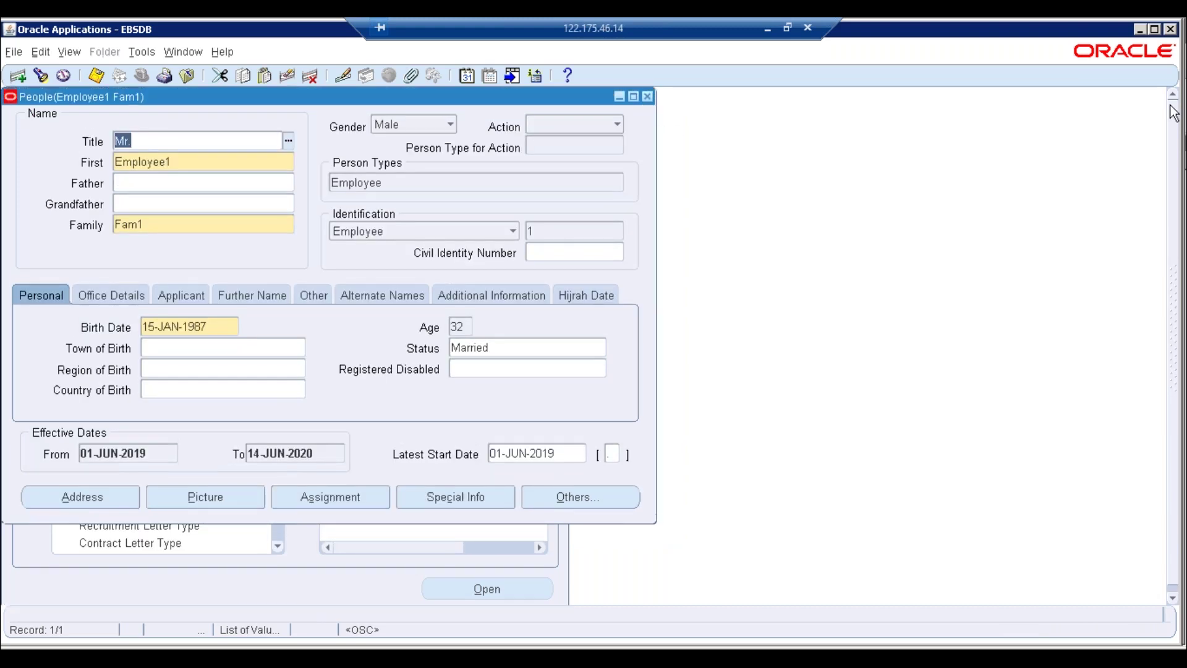
{"action": "left_click", "coordinate": [535, 226]}
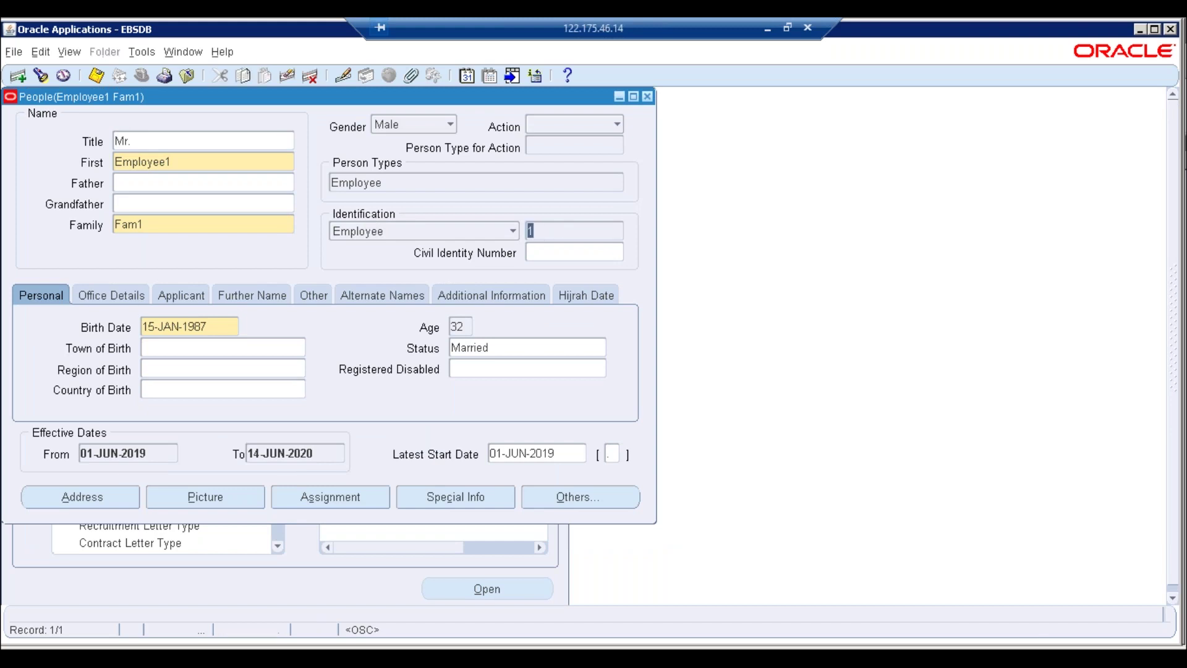
{"action": "left_click", "coordinate": [42, 53]}
{"action": "key", "text": "Escape"}
Close and reopen the People form, keeping the current effective date
{"action": "left_click", "coordinate": [648, 97]}
{"action": "key", "text": "Return"}
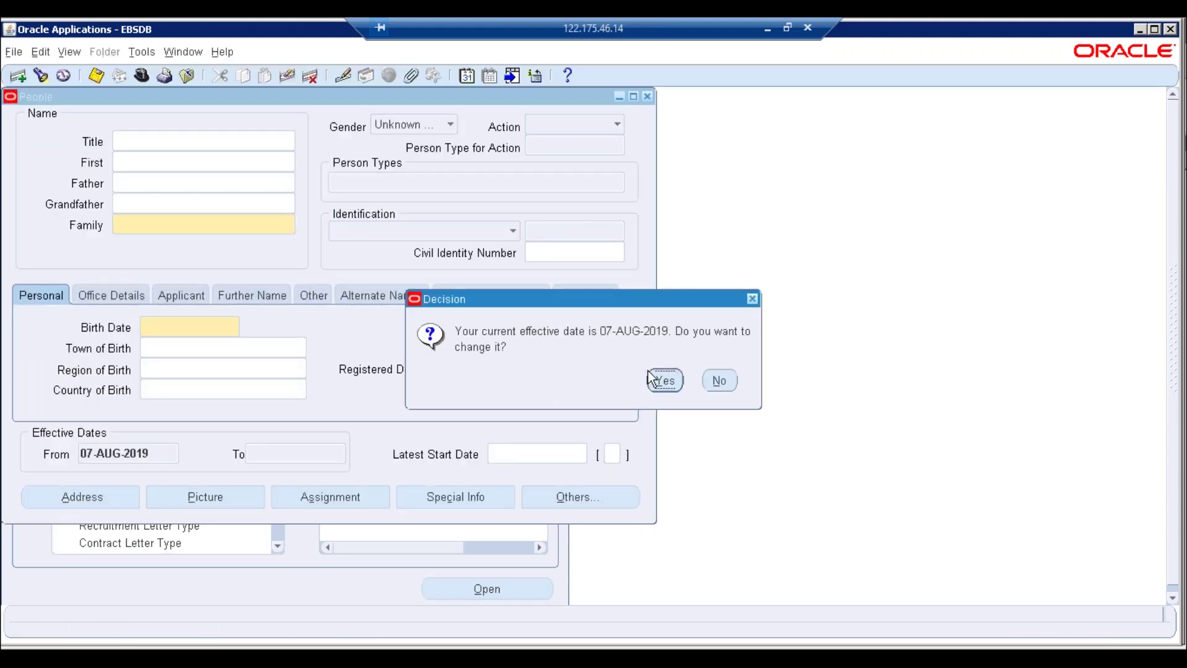
{"action": "left_click", "coordinate": [707, 381]}
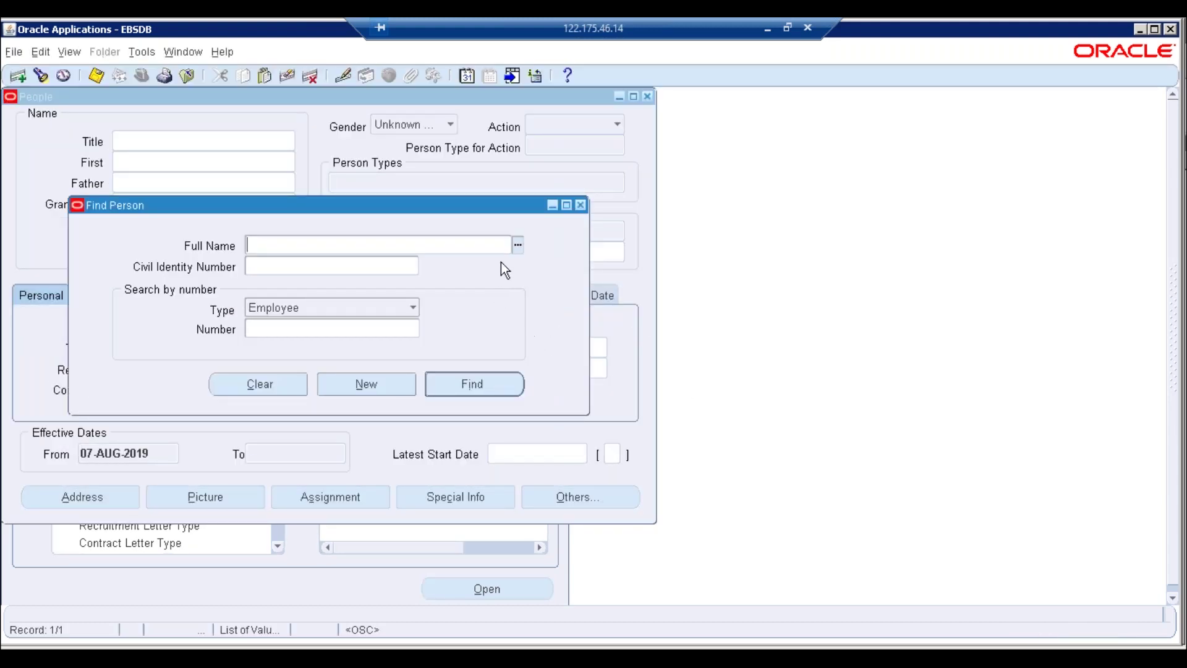
Search the people list for names starting with E, then dismiss the results
{"action": "left_click", "coordinate": [520, 245]}
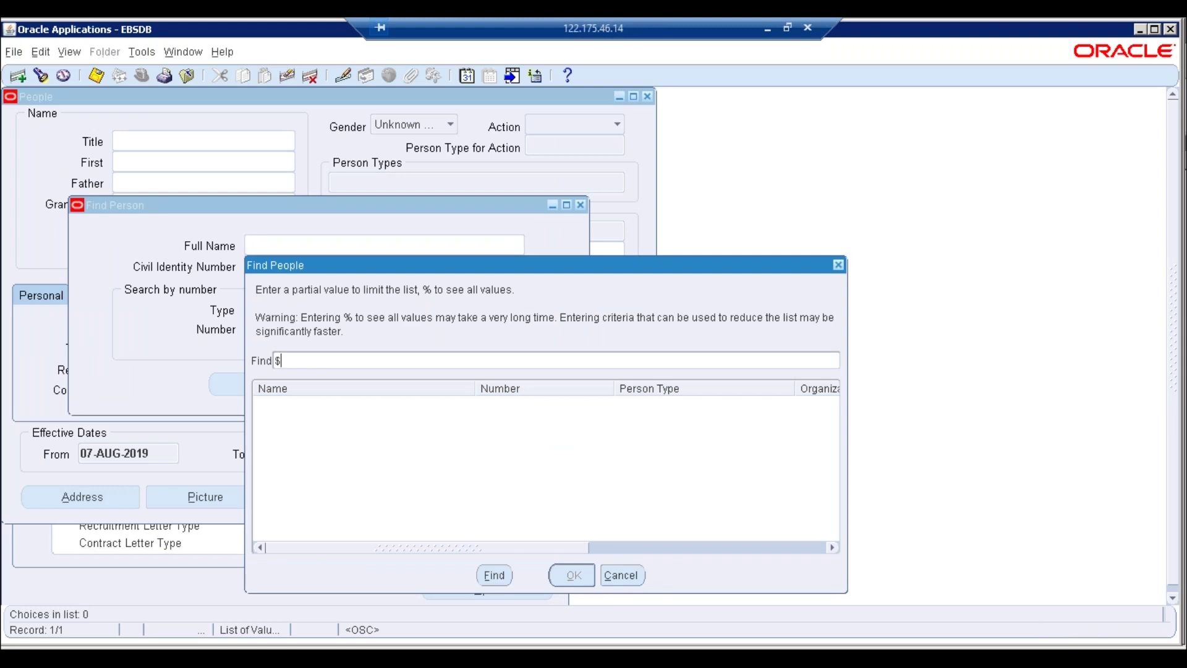
{"action": "key", "text": "BackSpace"}
{"action": "type", "text": "E"}
{"action": "key", "text": "Return"}
{"action": "left_click", "coordinate": [624, 577]}
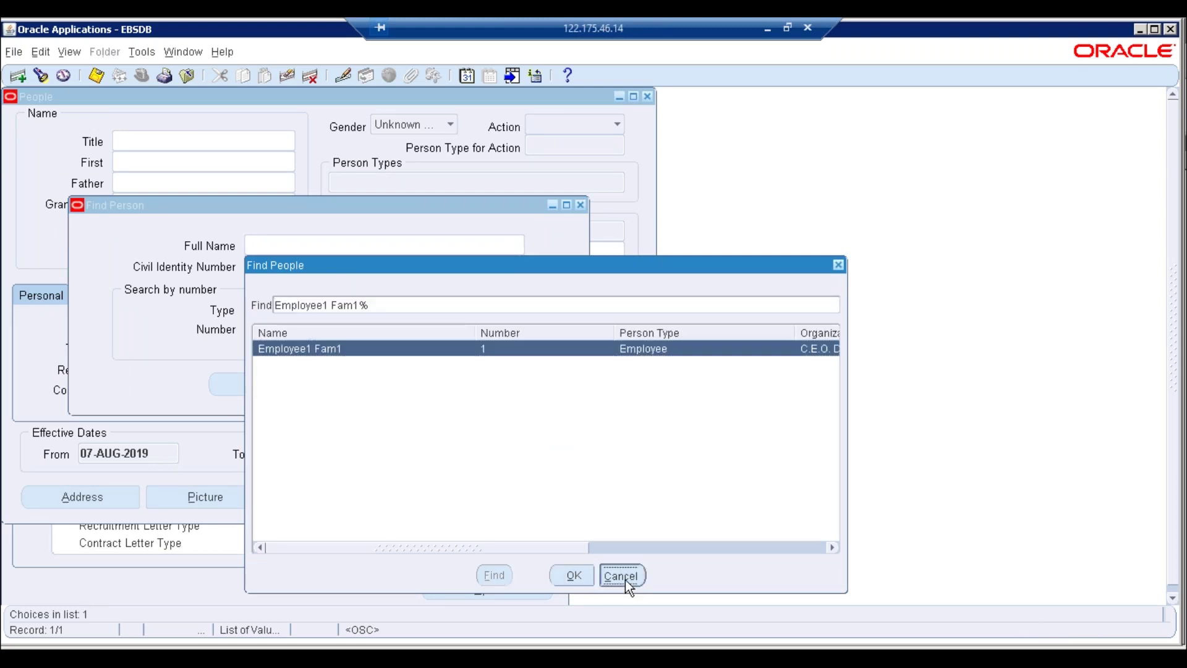
Start a new person record with gender Male and action Create Employment
{"action": "left_click", "coordinate": [369, 384]}
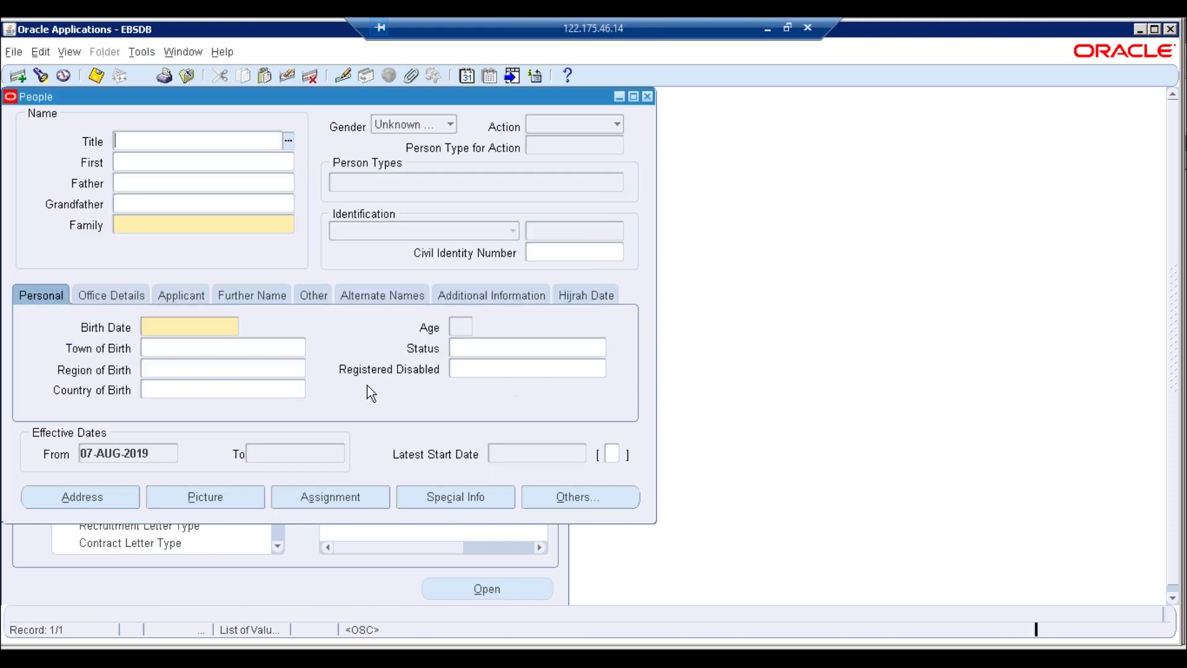
{"action": "left_click", "coordinate": [451, 125]}
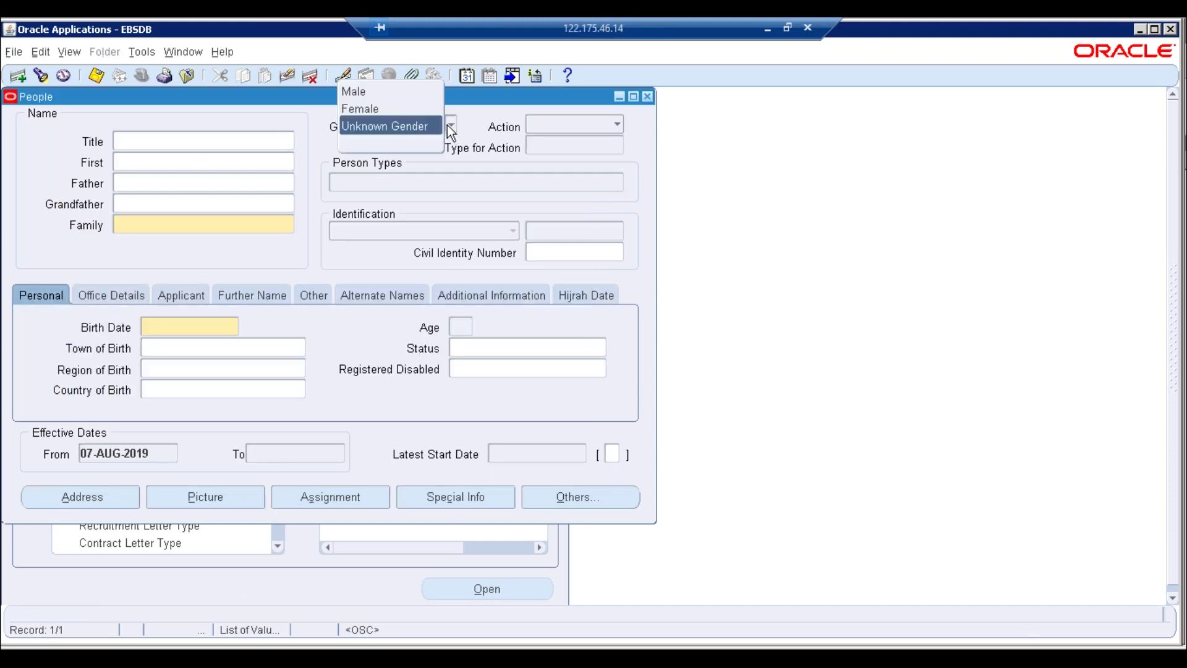
{"action": "left_click", "coordinate": [385, 96]}
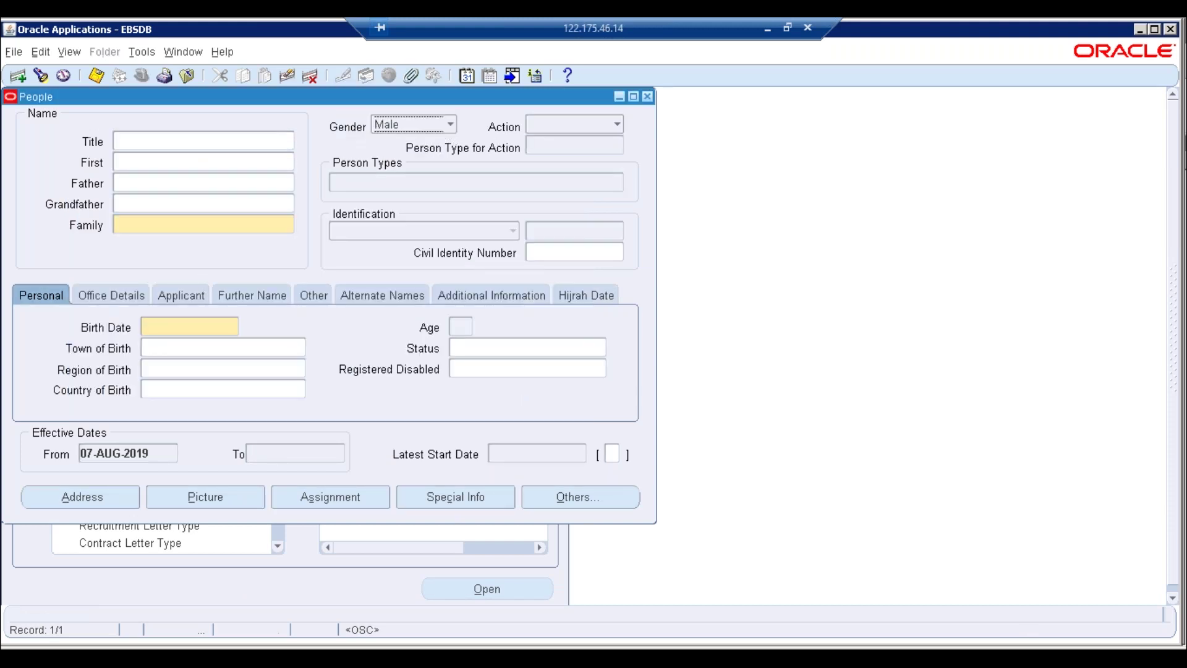
{"action": "left_click", "coordinate": [577, 125]}
{"action": "left_click", "coordinate": [560, 75]}
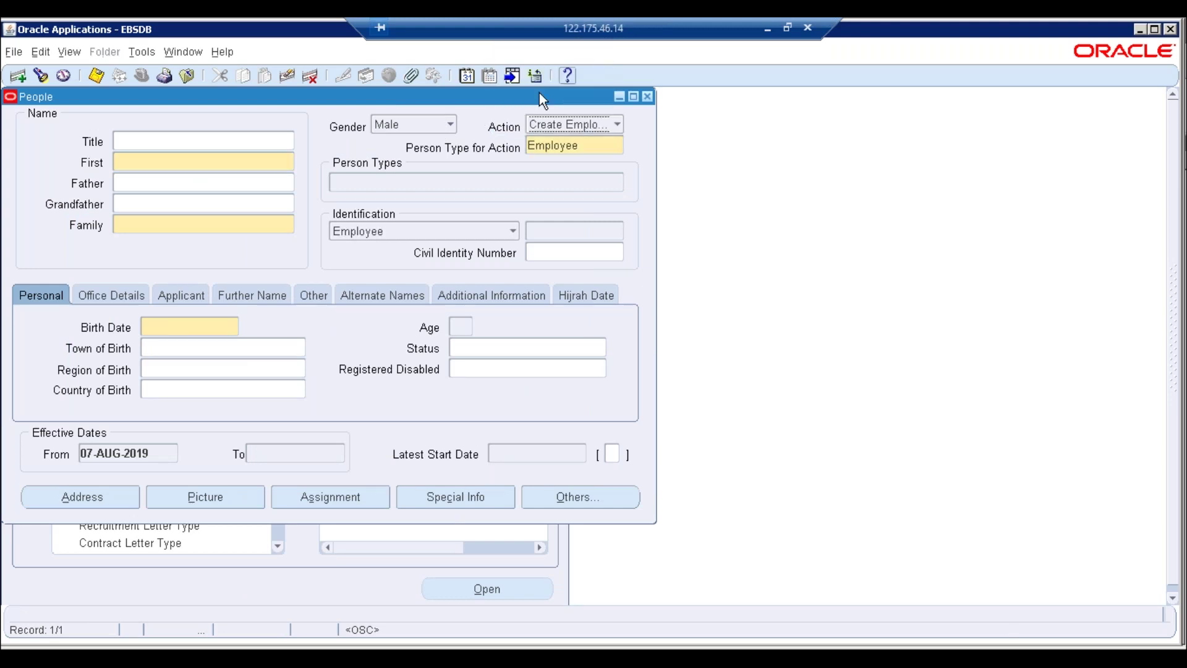
{"action": "left_click", "coordinate": [175, 162]}
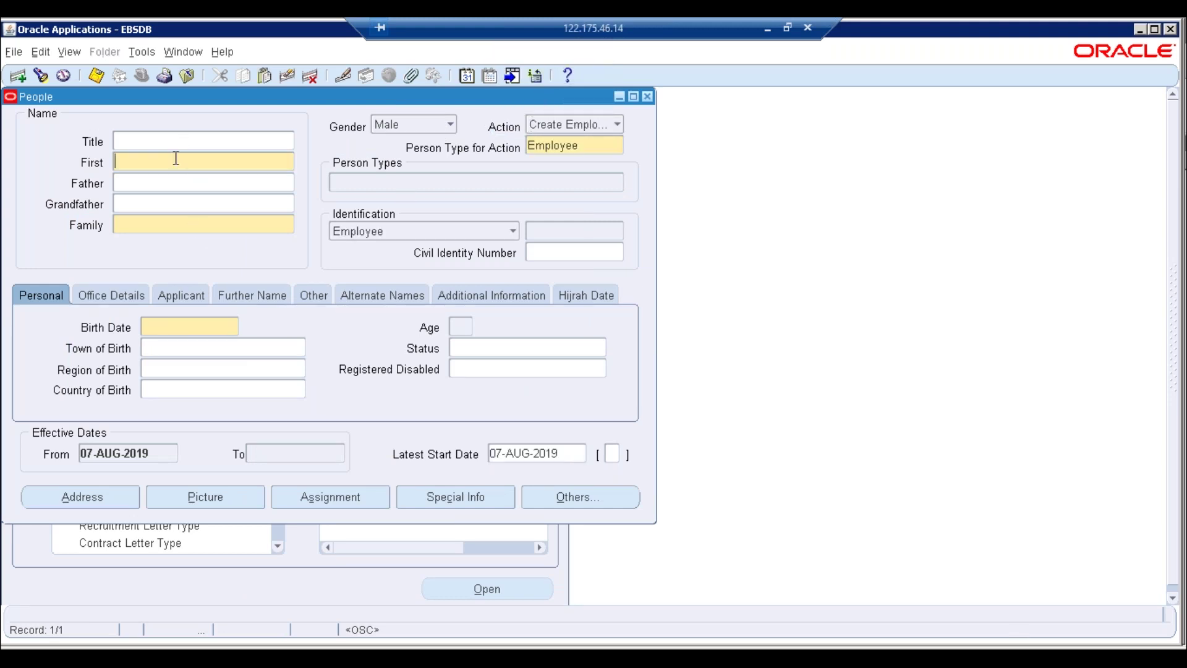
Close the unfinished People form without saving and reopen the Combined Person & Assignment Form
{"action": "left_click", "coordinate": [647, 96]}
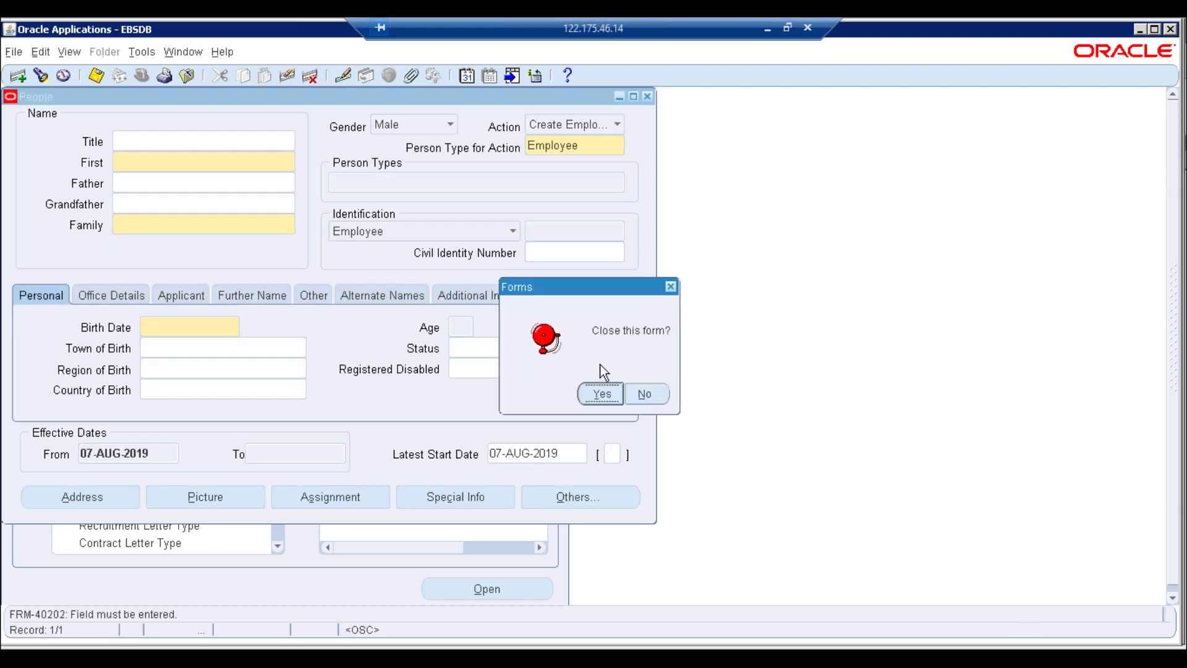
{"action": "left_click", "coordinate": [601, 396]}
{"action": "double_click", "coordinate": [407, 215]}
Change the effective date to 07-AUG-2018
{"action": "left_click", "coordinate": [659, 379]}
{"action": "left_click", "coordinate": [553, 344]}
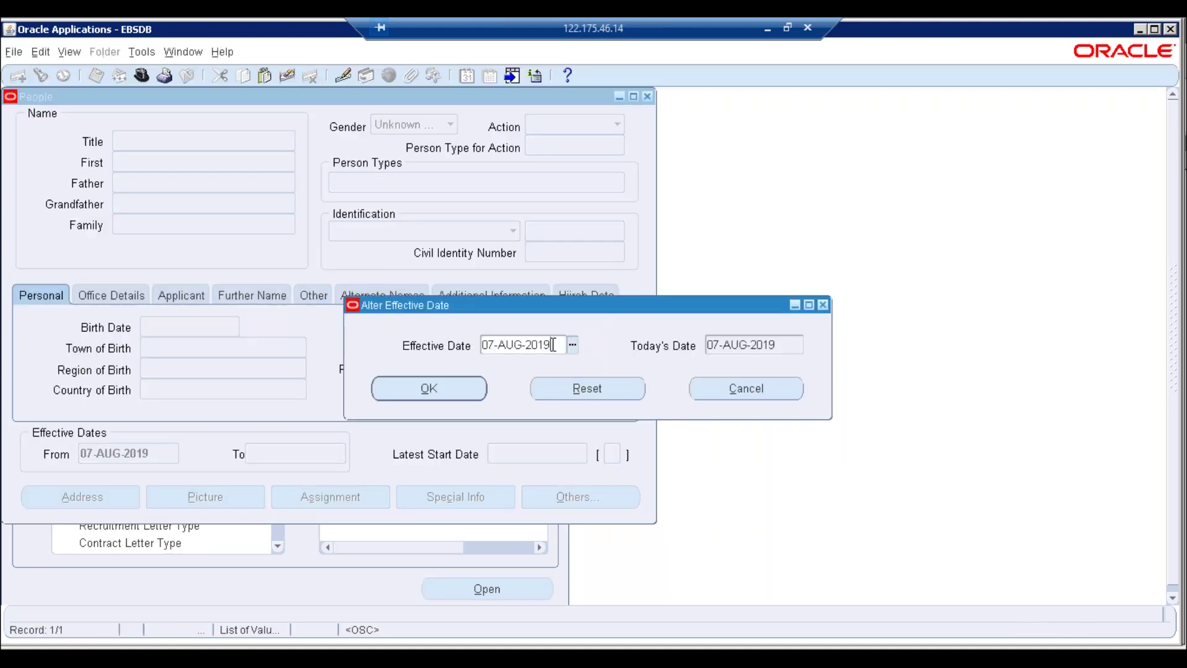
{"action": "key", "text": "Tab"}
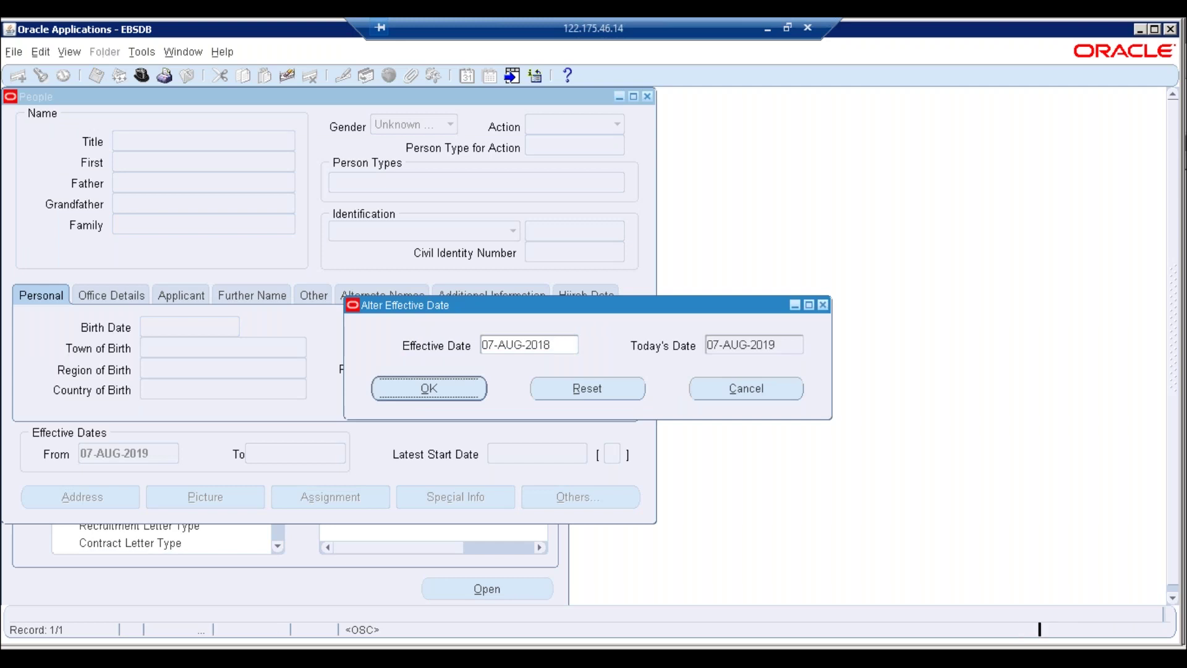
{"action": "key", "text": "Return"}
Start a new person record with gender Male and action Create Employment
{"action": "left_click", "coordinate": [373, 389]}
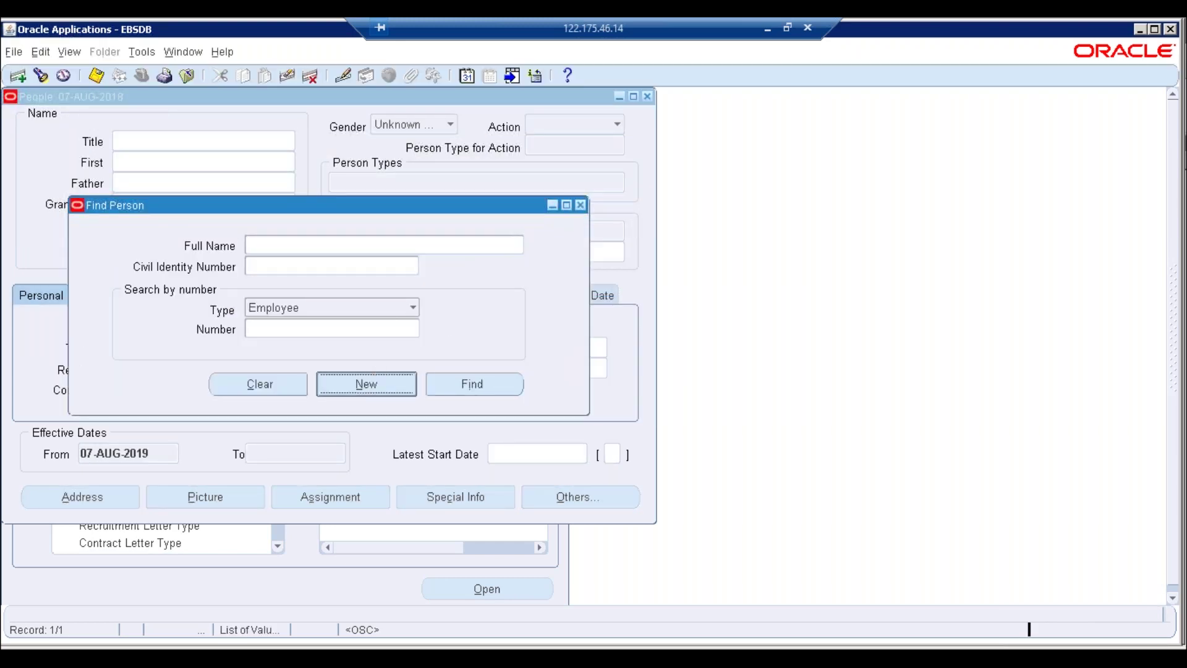
{"action": "left_click", "coordinate": [449, 123]}
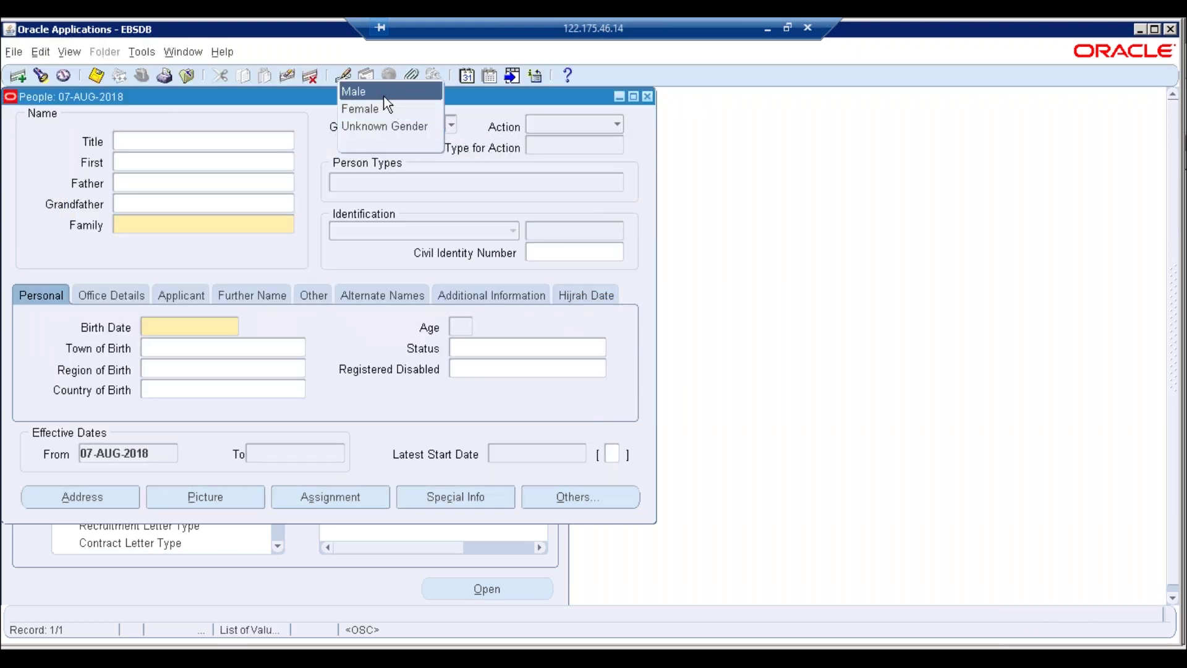
{"action": "left_click", "coordinate": [396, 88]}
{"action": "left_click", "coordinate": [588, 125]}
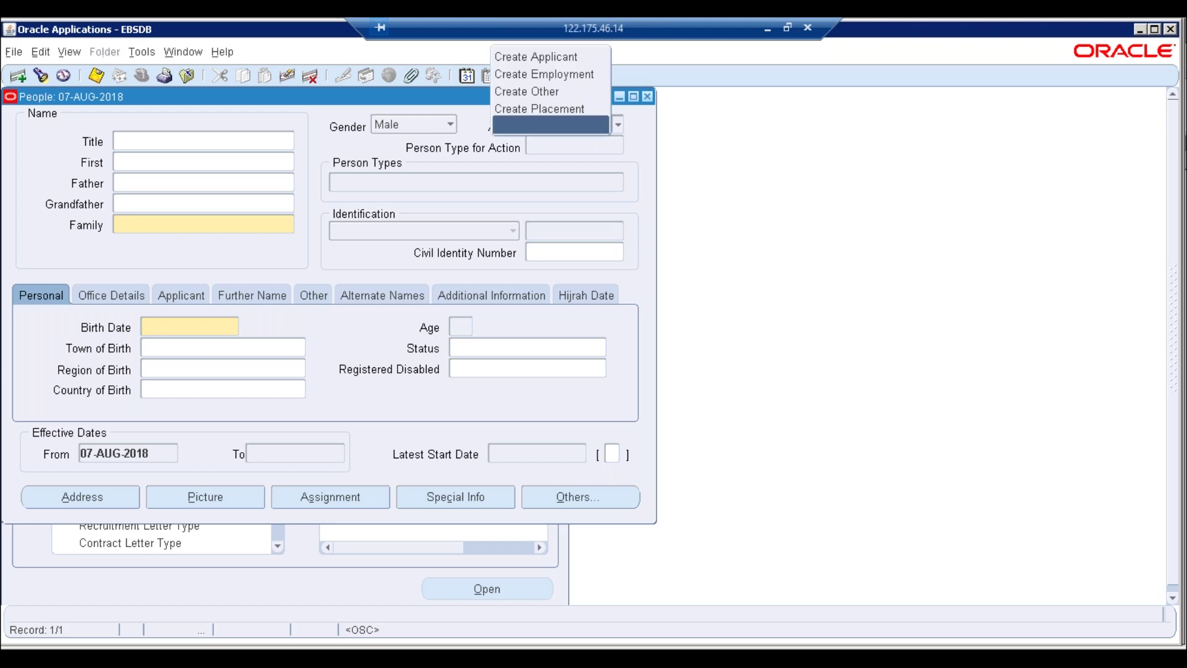
{"action": "left_click", "coordinate": [550, 73]}
Enter 'Employee' as both the first name and family name
{"action": "left_click", "coordinate": [195, 159]}
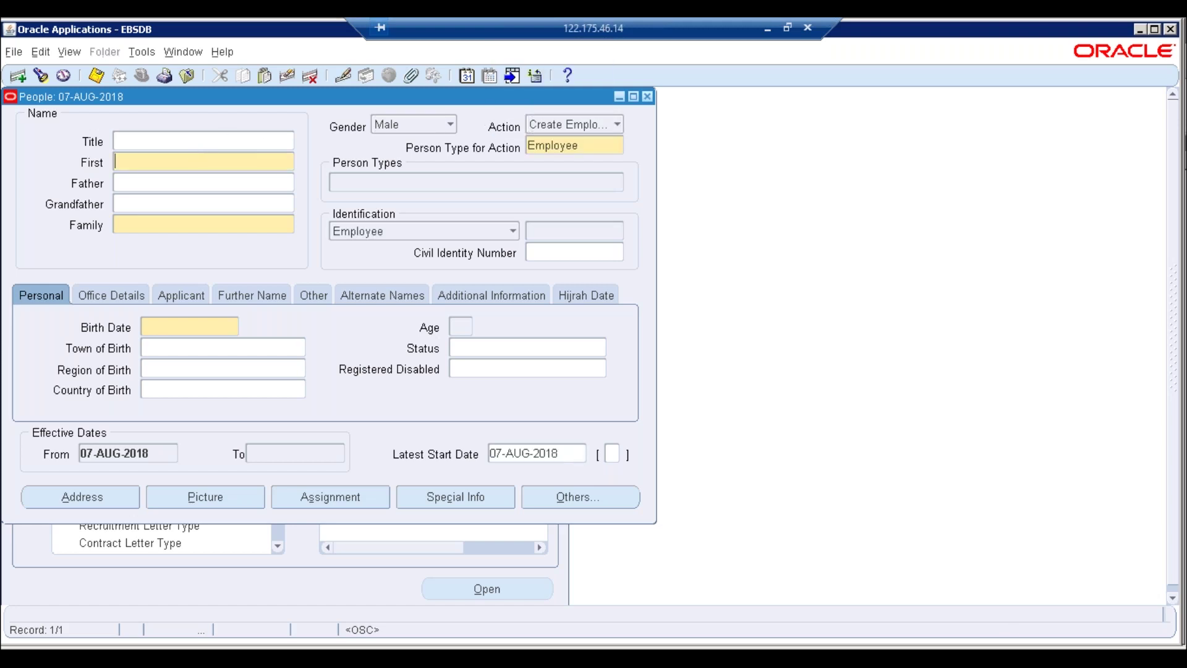
{"action": "type", "text": "Employee 2"}
{"action": "left_click", "coordinate": [171, 227]}
{"action": "type", "text": "Employee"}
{"action": "key", "text": "Tab"}
Set birth date 01-JAN-1984 and accept Indian nationality
{"action": "left_click", "coordinate": [219, 326]}
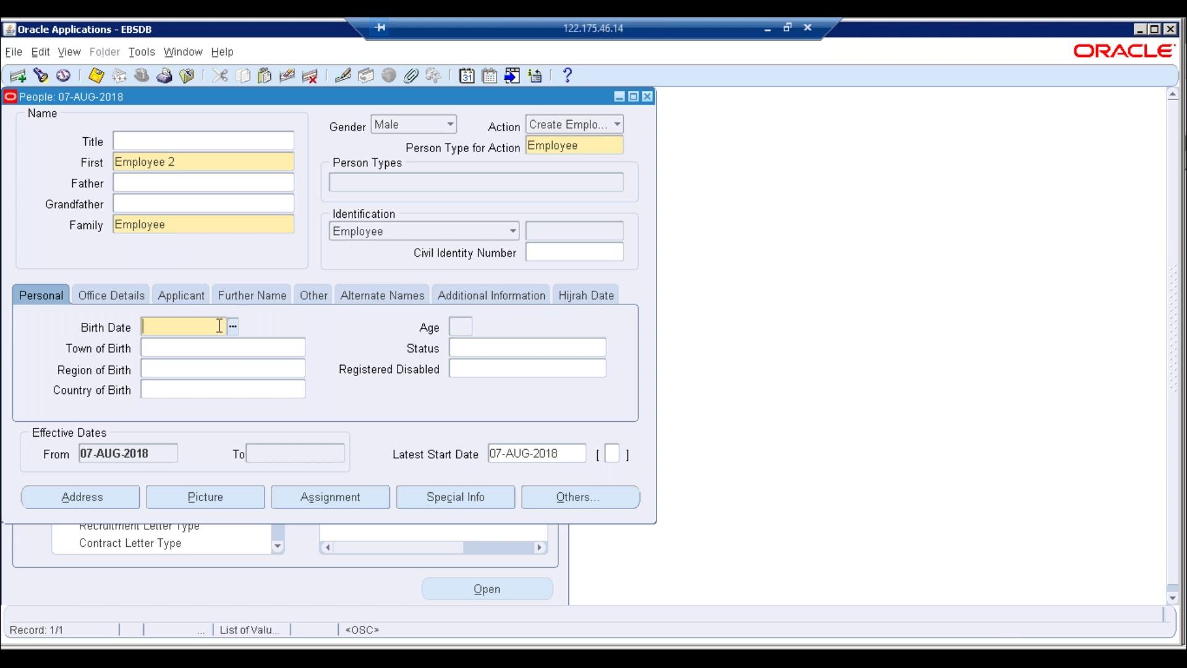
{"action": "type", "text": "01JAN1984"}
{"action": "key", "text": "Tab"}
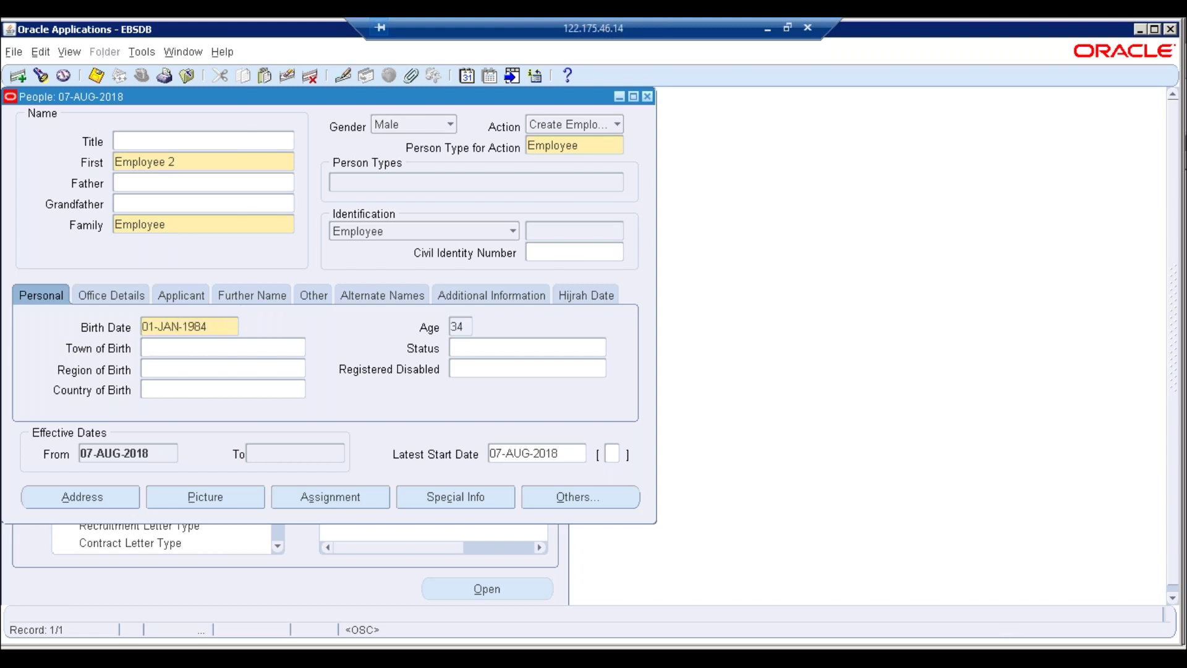
{"action": "left_click", "coordinate": [525, 295]}
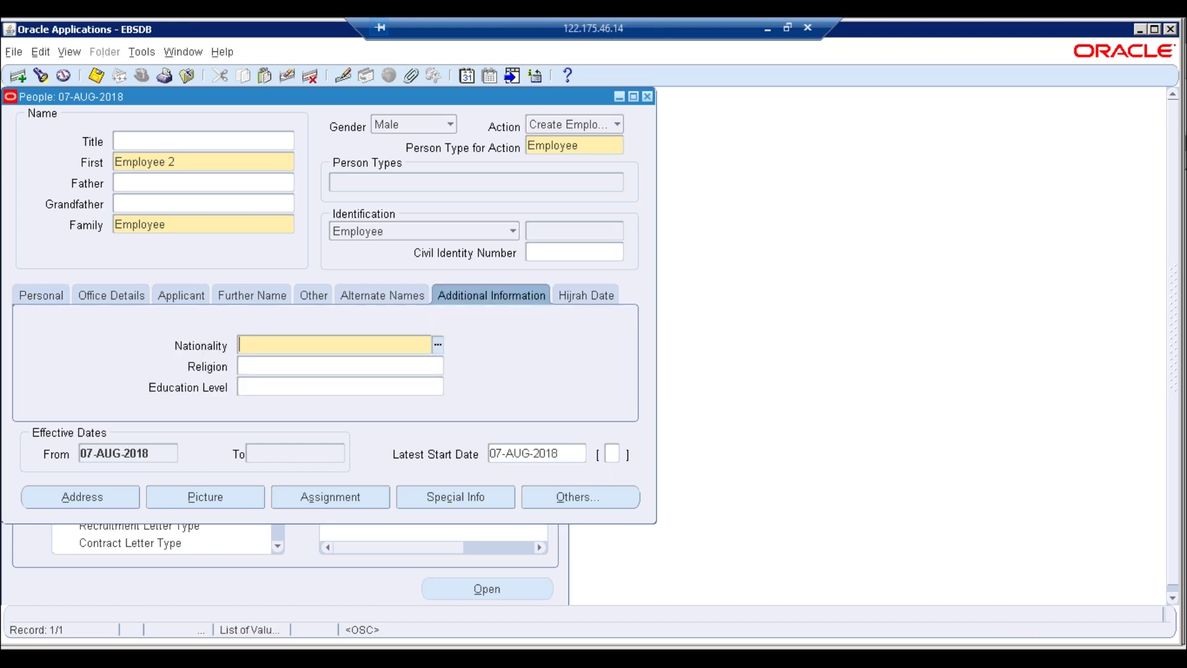
{"action": "key", "text": "Tab"}
{"action": "left_click", "coordinate": [28, 300]}
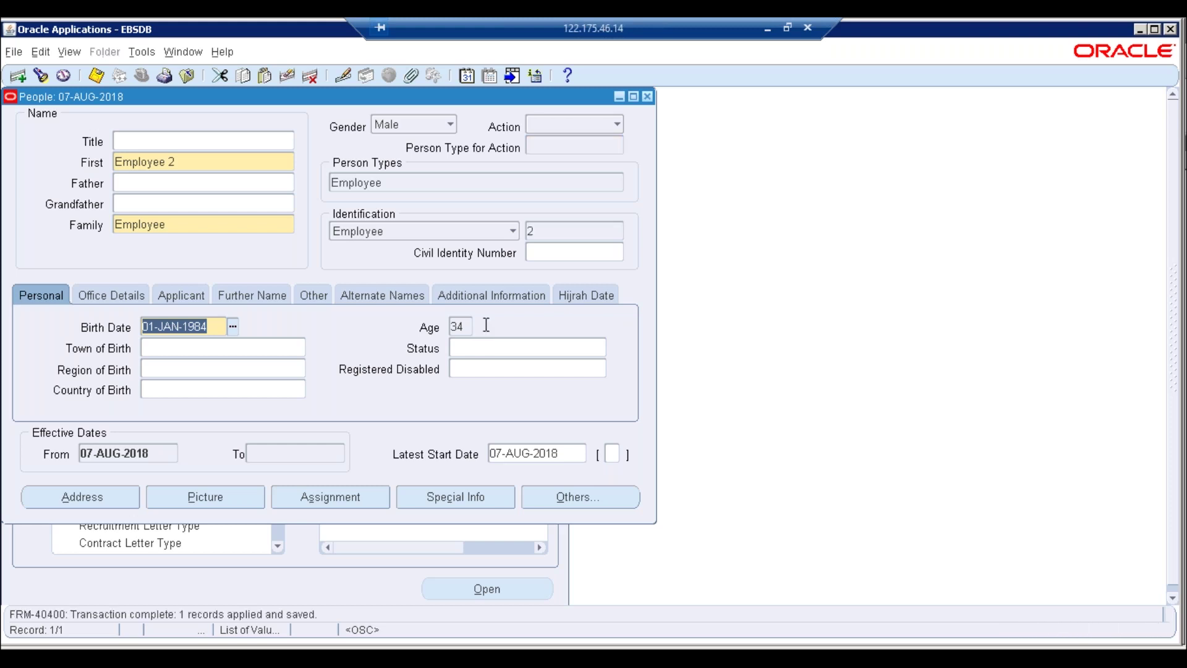
Close the People form and open Position Description at the current effective date
{"action": "left_click", "coordinate": [647, 97]}
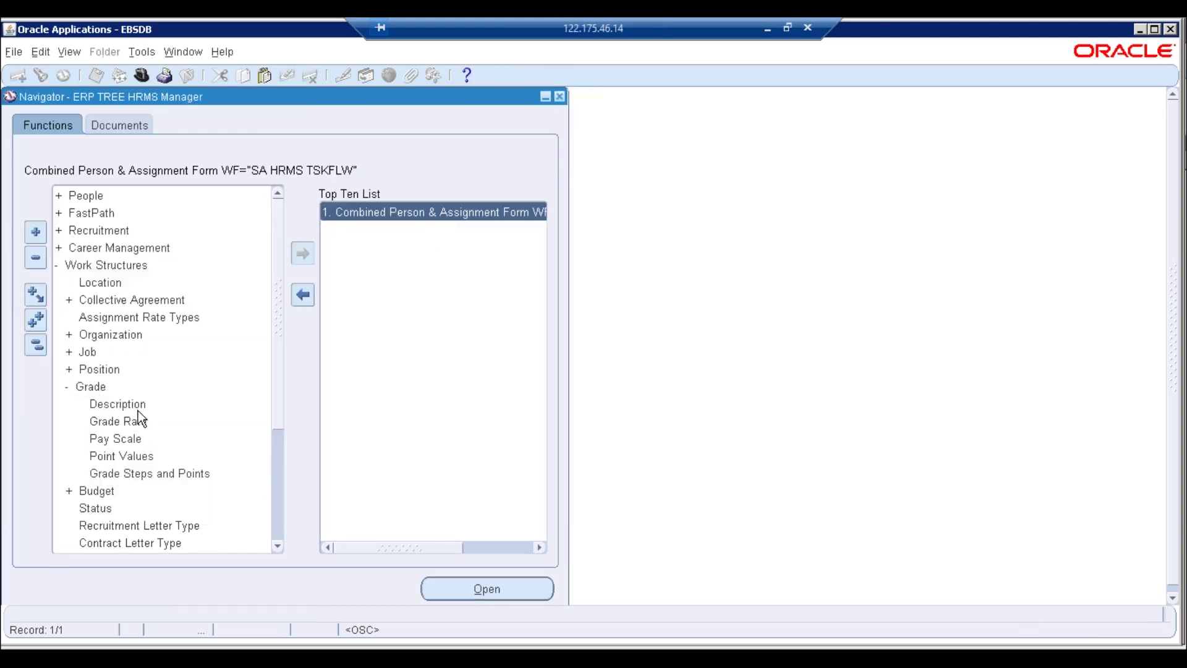
{"action": "double_click", "coordinate": [96, 369]}
{"action": "left_click", "coordinate": [115, 387]}
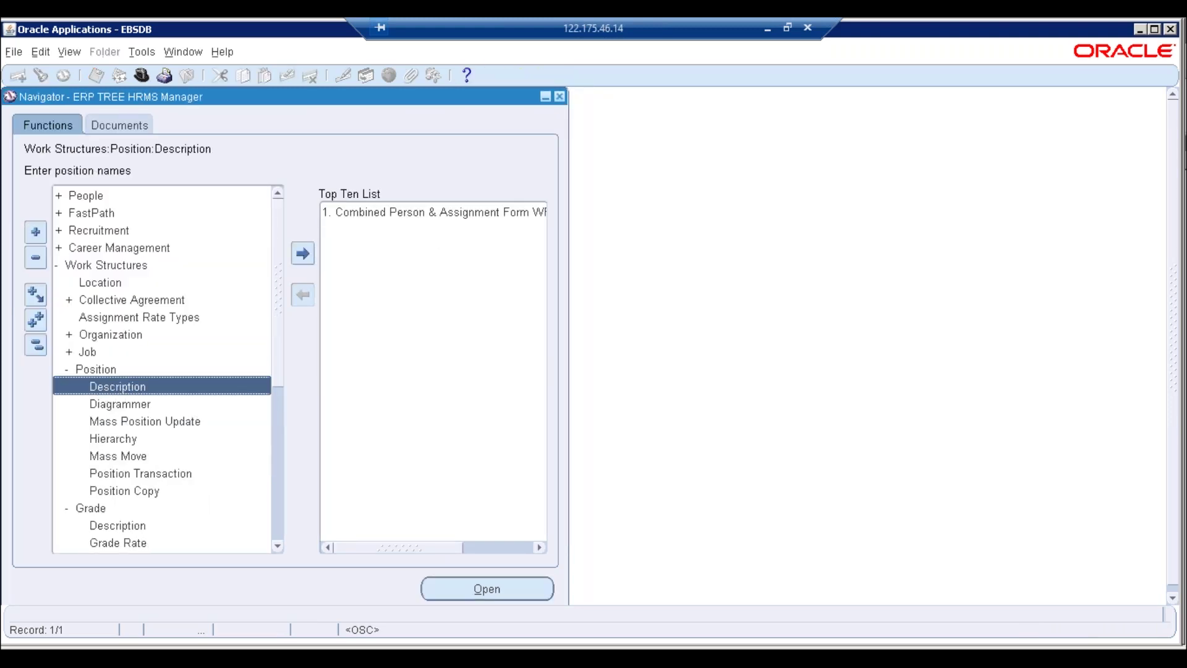
{"action": "left_click", "coordinate": [722, 376]}
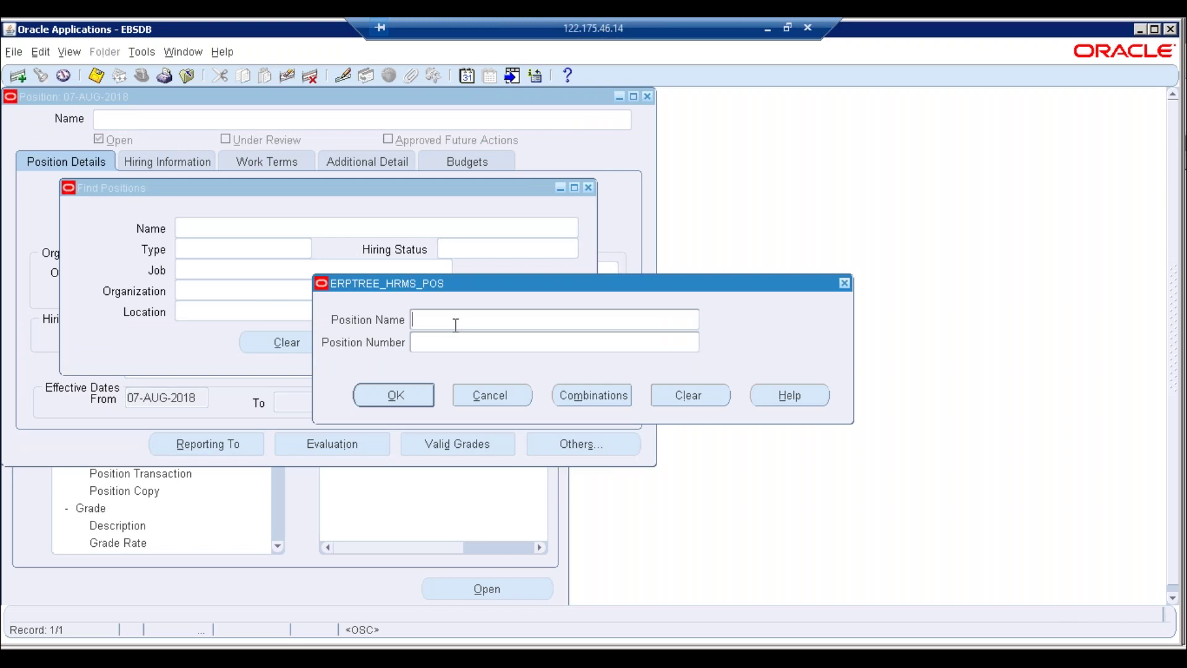
Find positions matching C% and load the C\E\O. position
{"action": "left_click", "coordinate": [621, 393]}
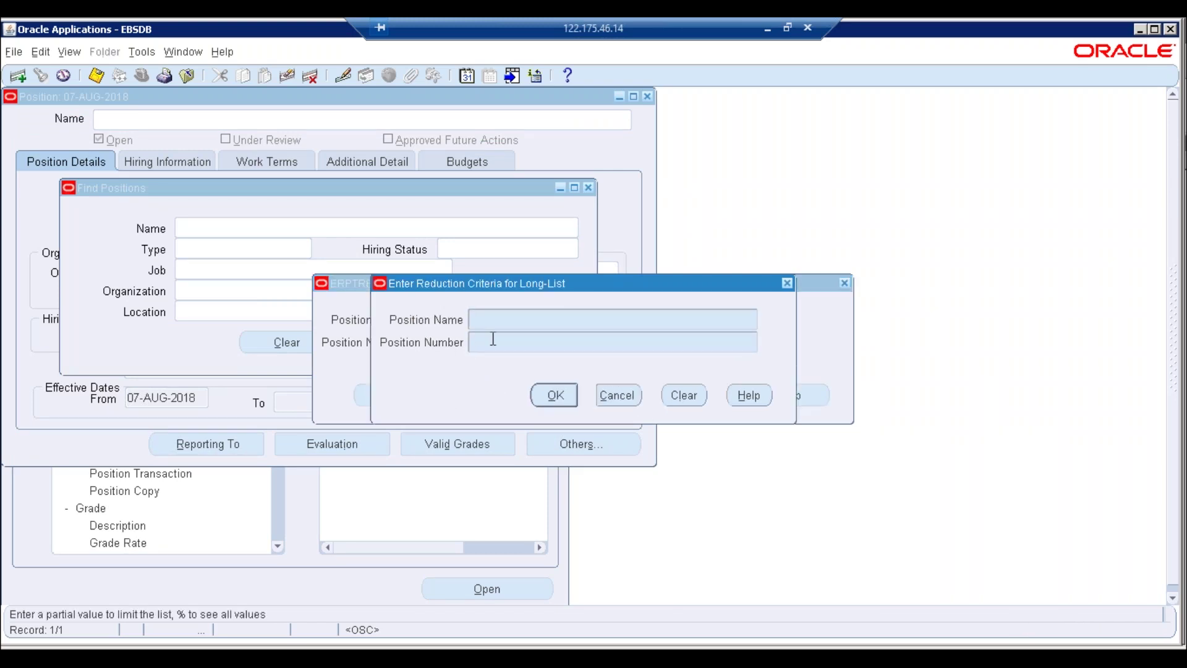
{"action": "type", "text": "C%"}
{"action": "key", "text": "Return"}
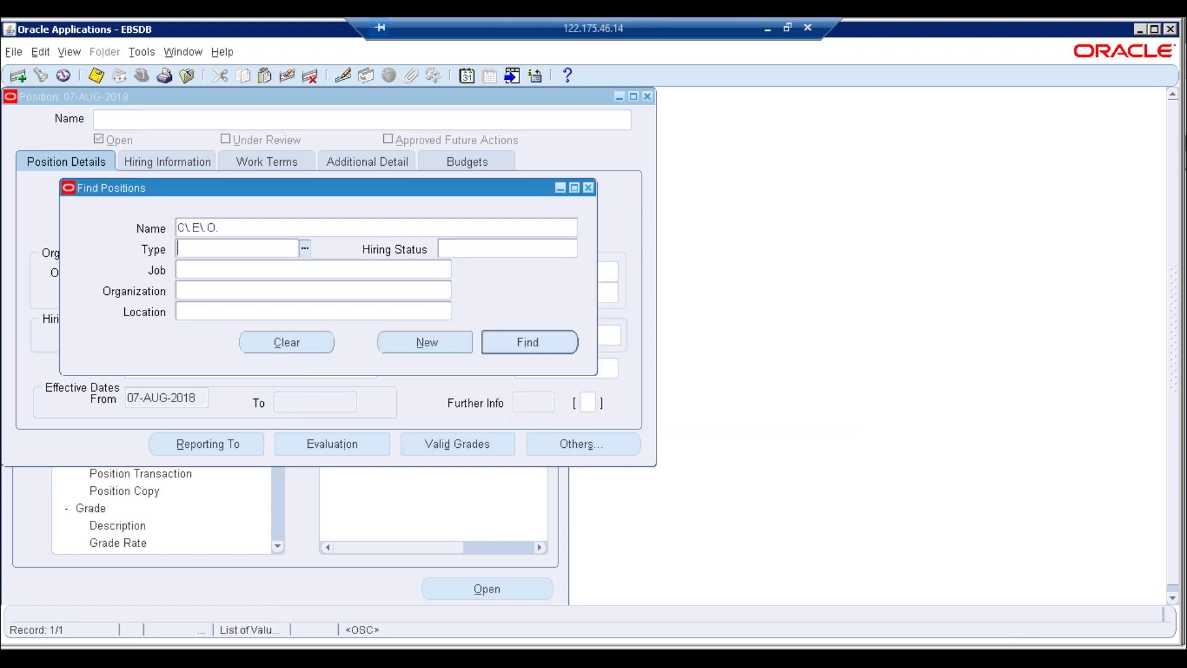
{"action": "left_click", "coordinate": [511, 337]}
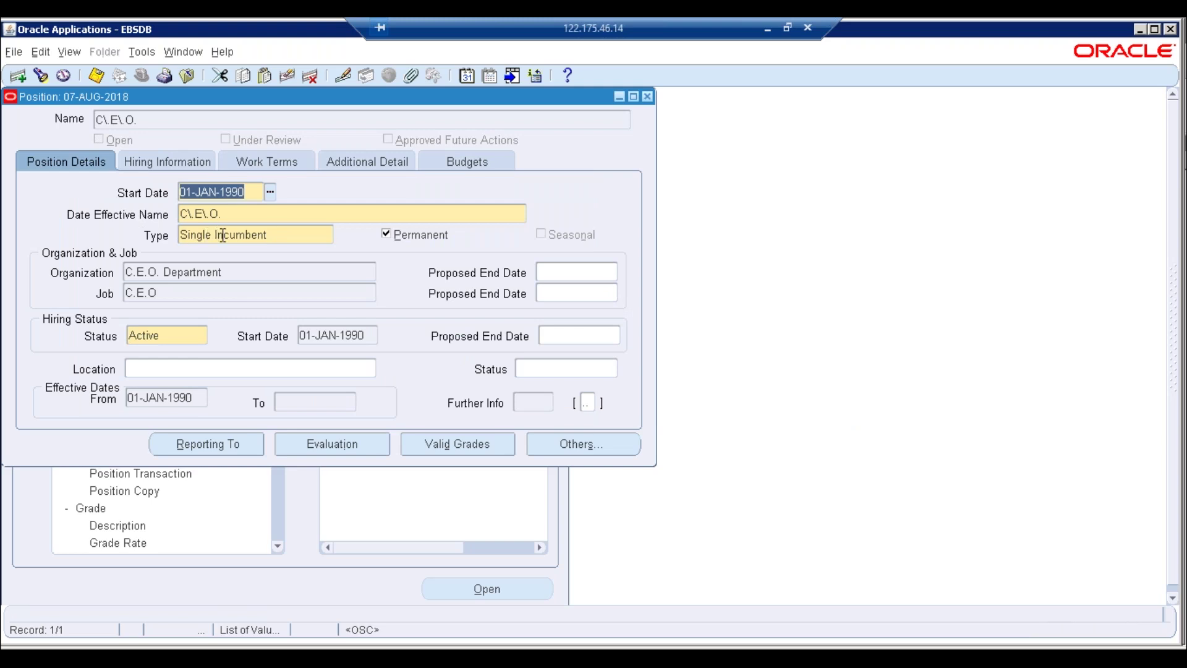
Review its hiring information (Single Incumbent, FTE 1, headcount 1) and close the form
{"action": "left_click", "coordinate": [258, 233]}
{"action": "left_click", "coordinate": [167, 161]}
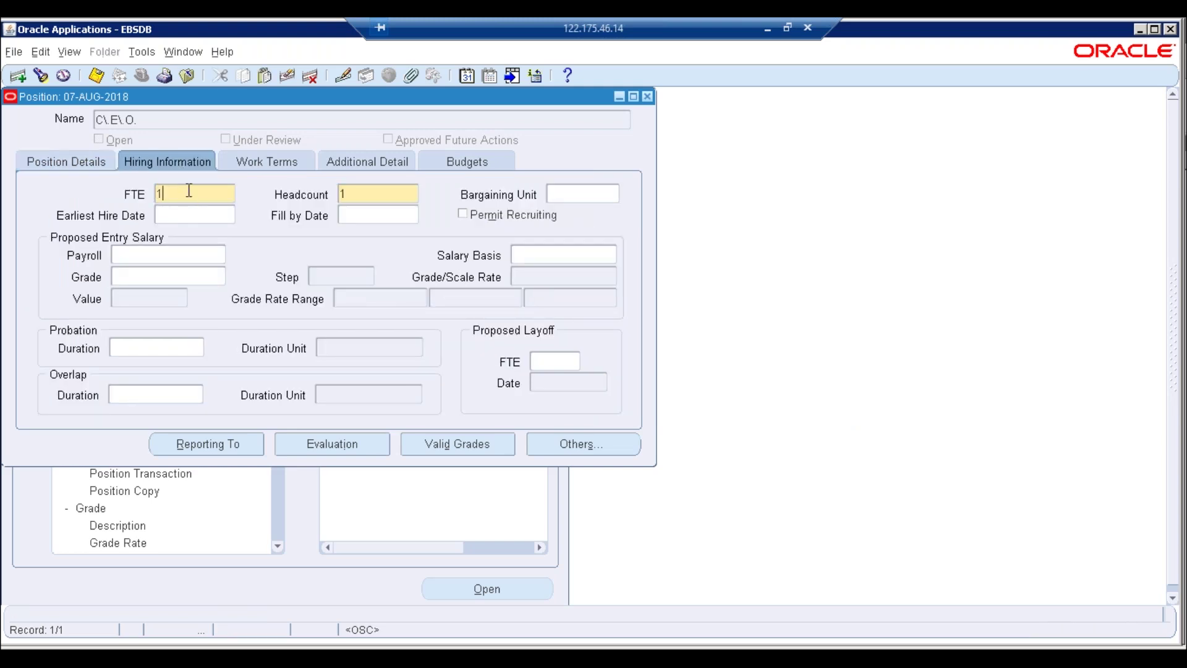
{"action": "key", "text": "Tab"}
{"action": "left_click", "coordinate": [649, 94]}
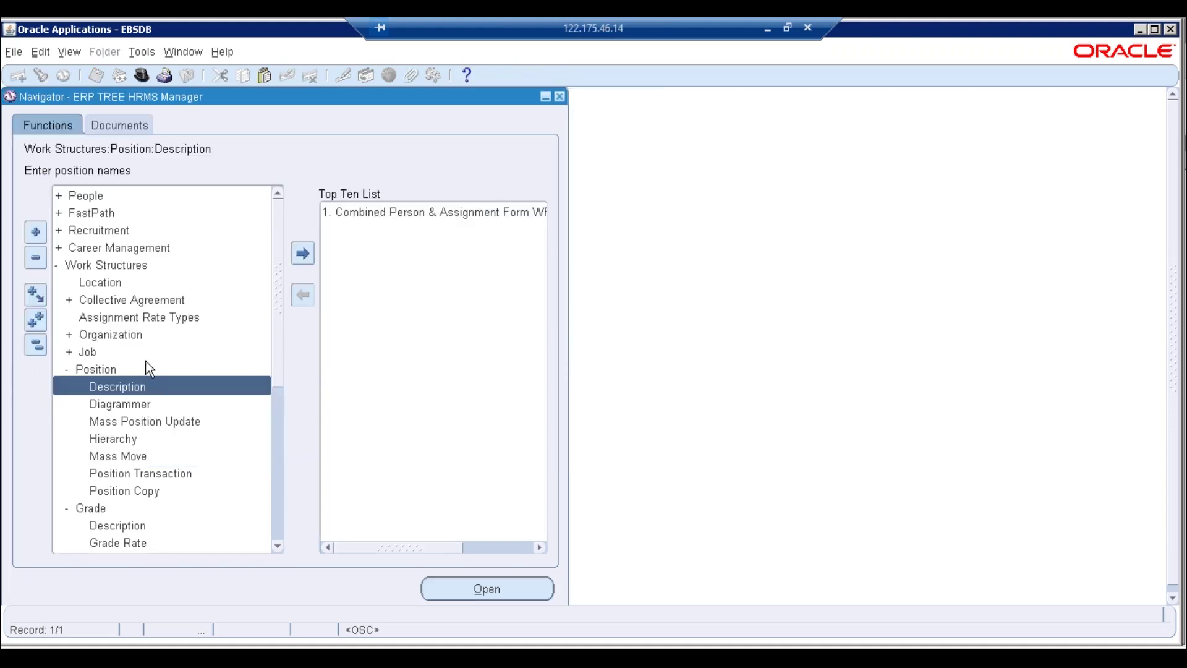
Reopen the person form, find employee number 2, and open the assignment
{"action": "double_click", "coordinate": [373, 213]}
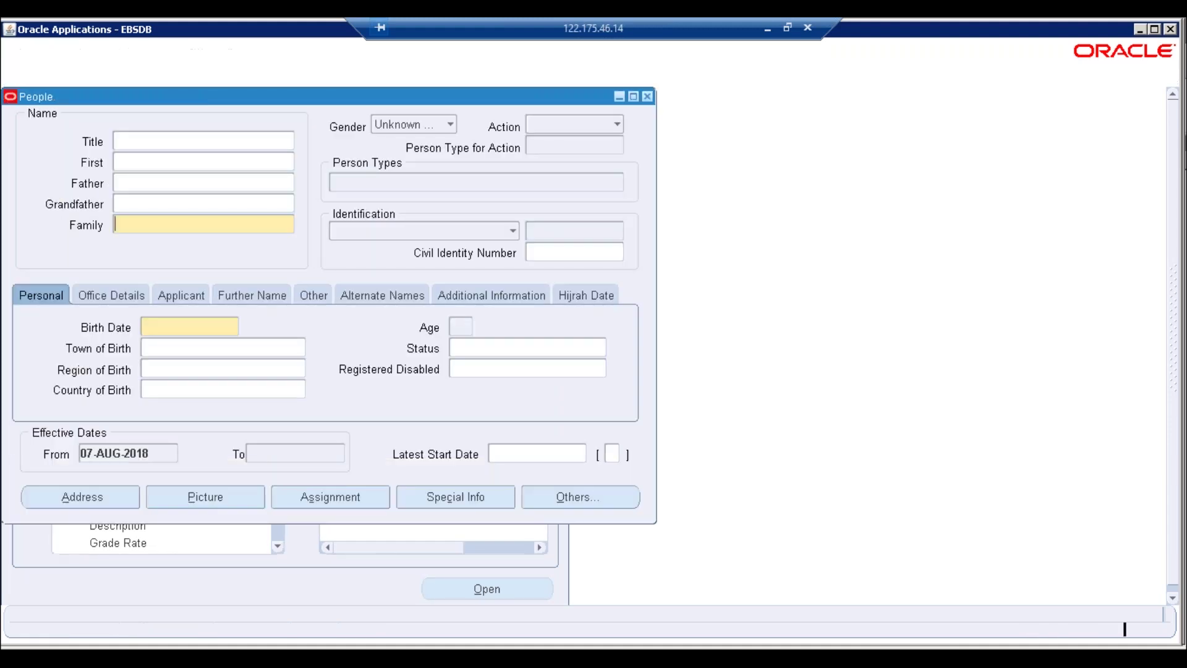
{"action": "left_click", "coordinate": [717, 380]}
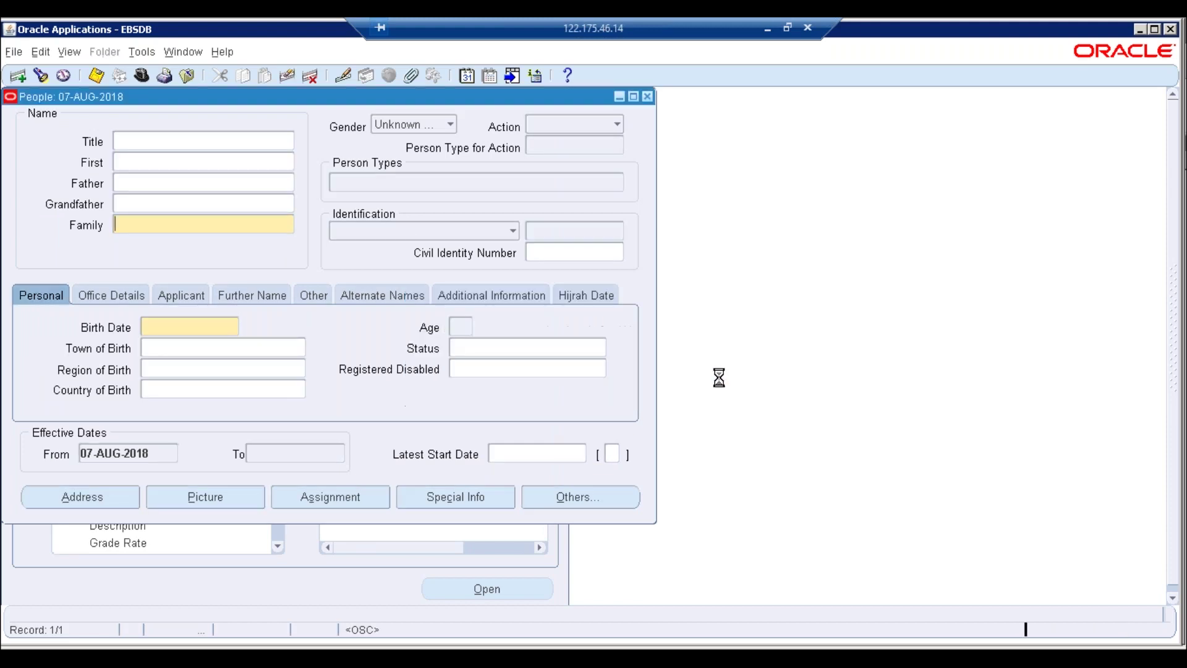
{"action": "type", "text": "2"}
{"action": "key", "text": "Return"}
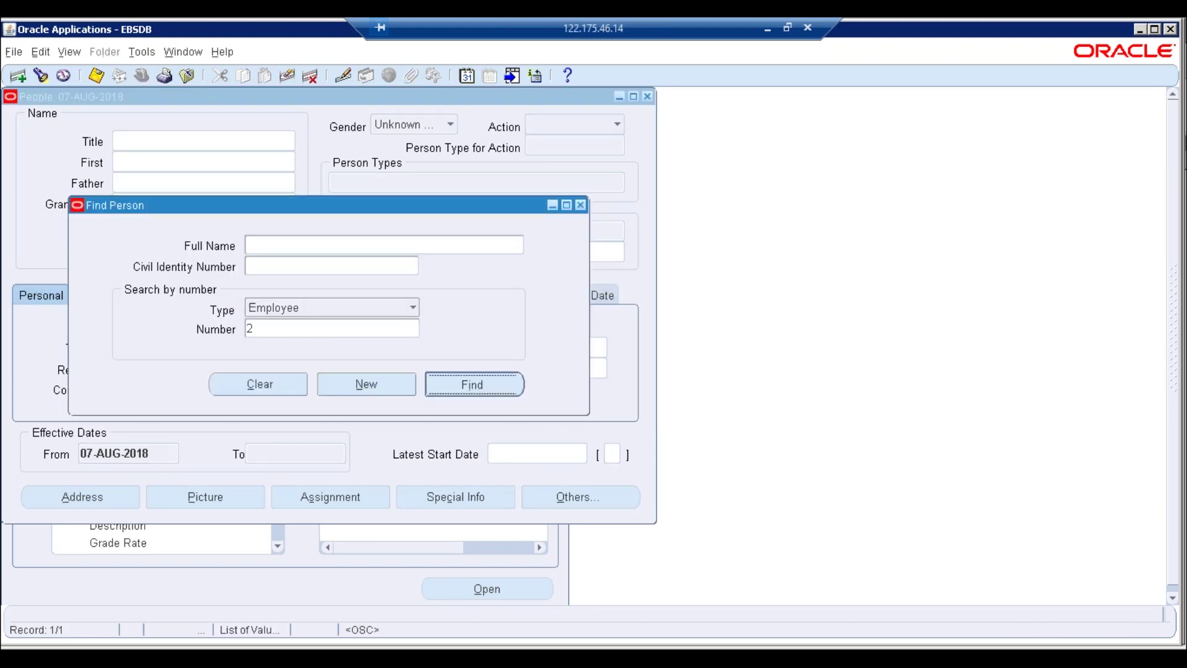
{"action": "key", "text": "Tab"}
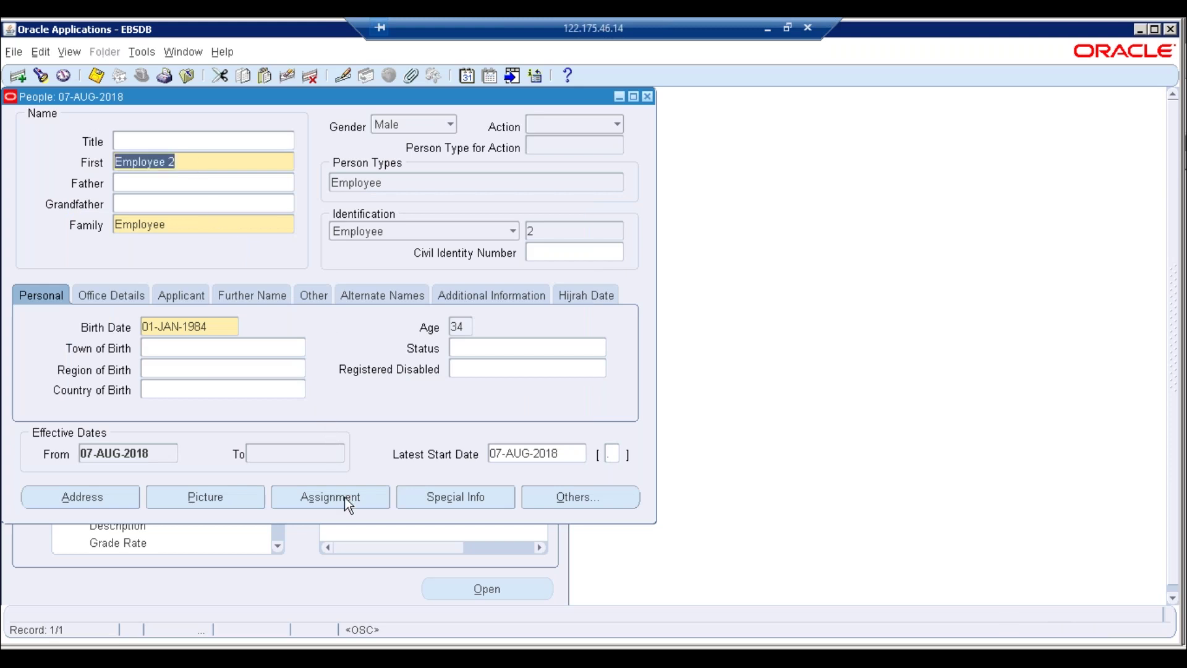
{"action": "left_click", "coordinate": [344, 497]}
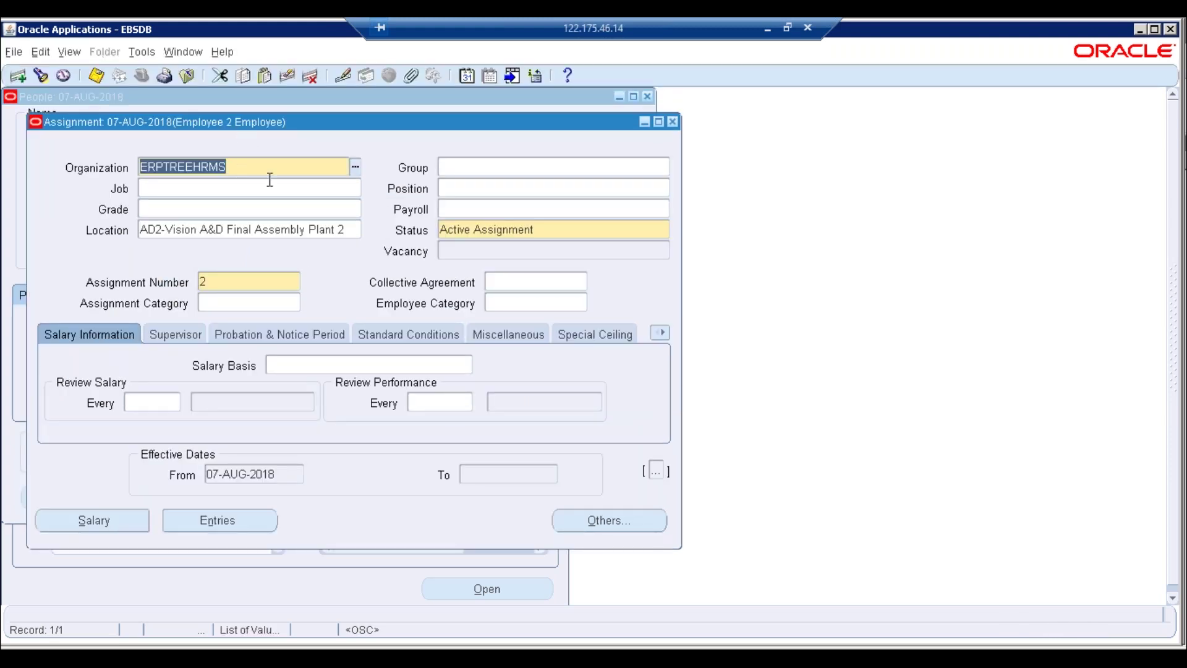
Set the organization to C.E.O. Department as a correction, dismissing both flexfield errors
{"action": "type", "text": "C"}
{"action": "key", "text": "Tab"}
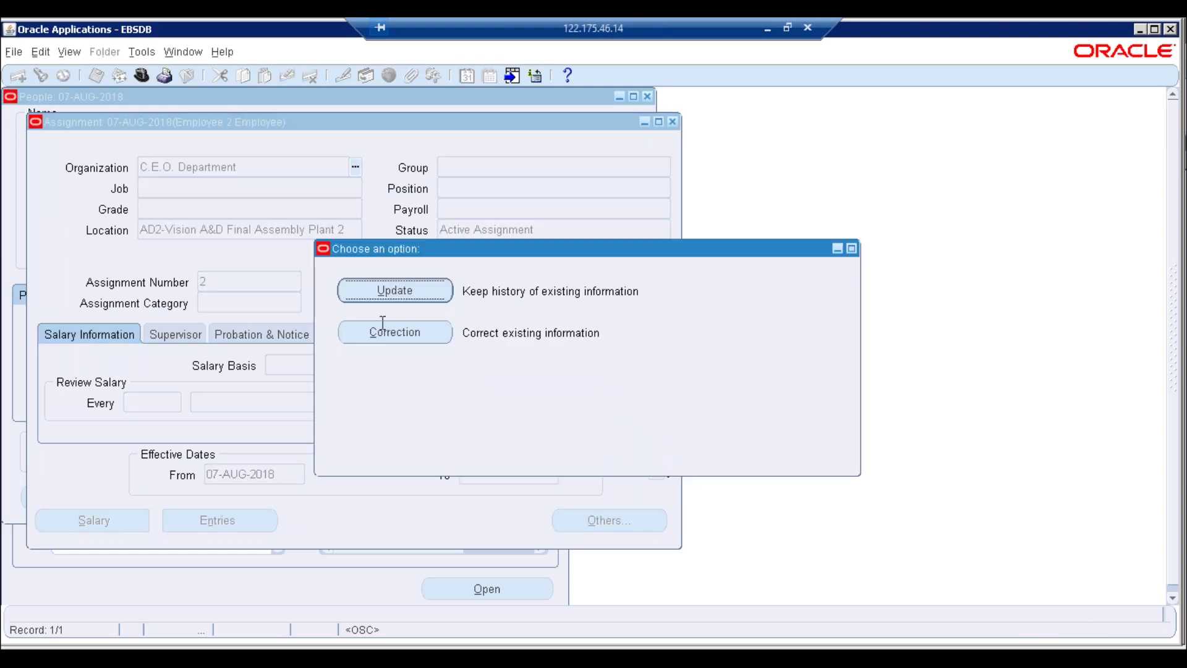
{"action": "left_click", "coordinate": [378, 334]}
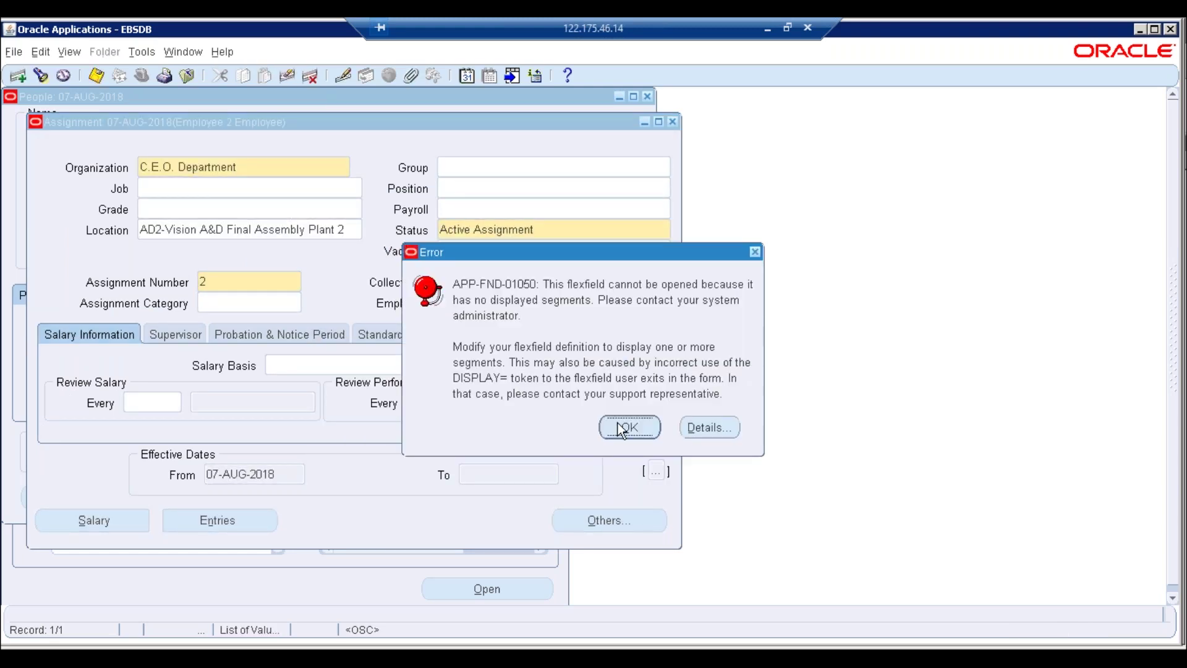
{"action": "left_click", "coordinate": [643, 428]}
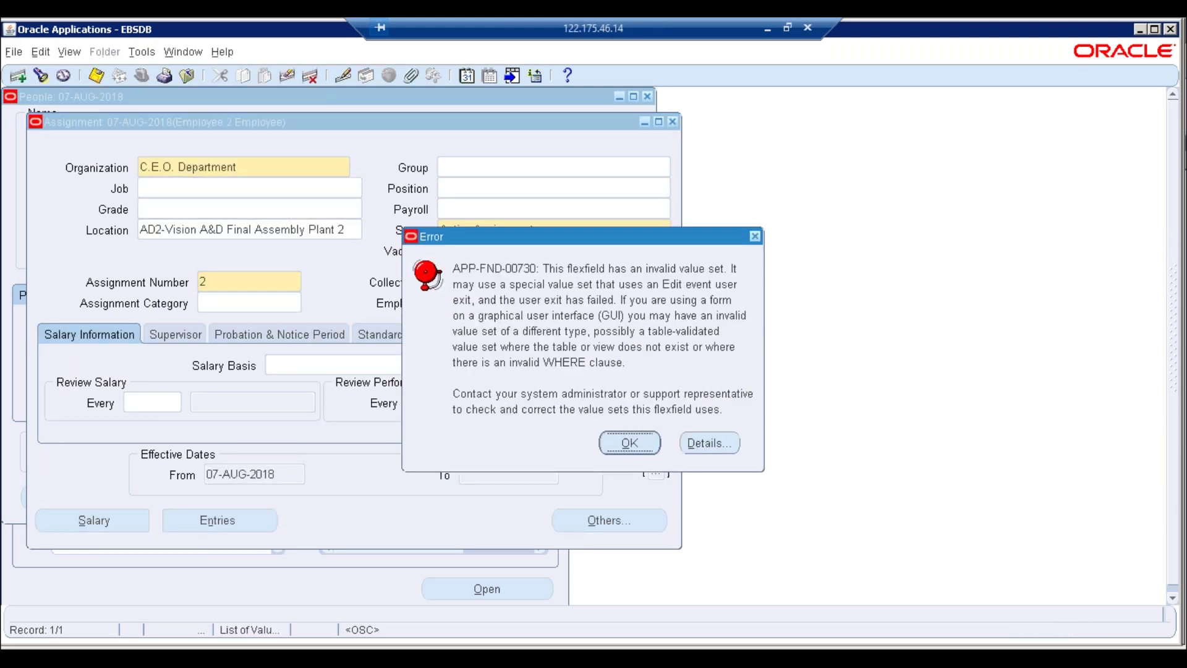
{"action": "left_click", "coordinate": [634, 441]}
Enter C.E.O as the job and list all positions with %
{"action": "left_click", "coordinate": [239, 189]}
{"action": "type", "text": "C.E.O"}
{"action": "key", "text": "Tab"}
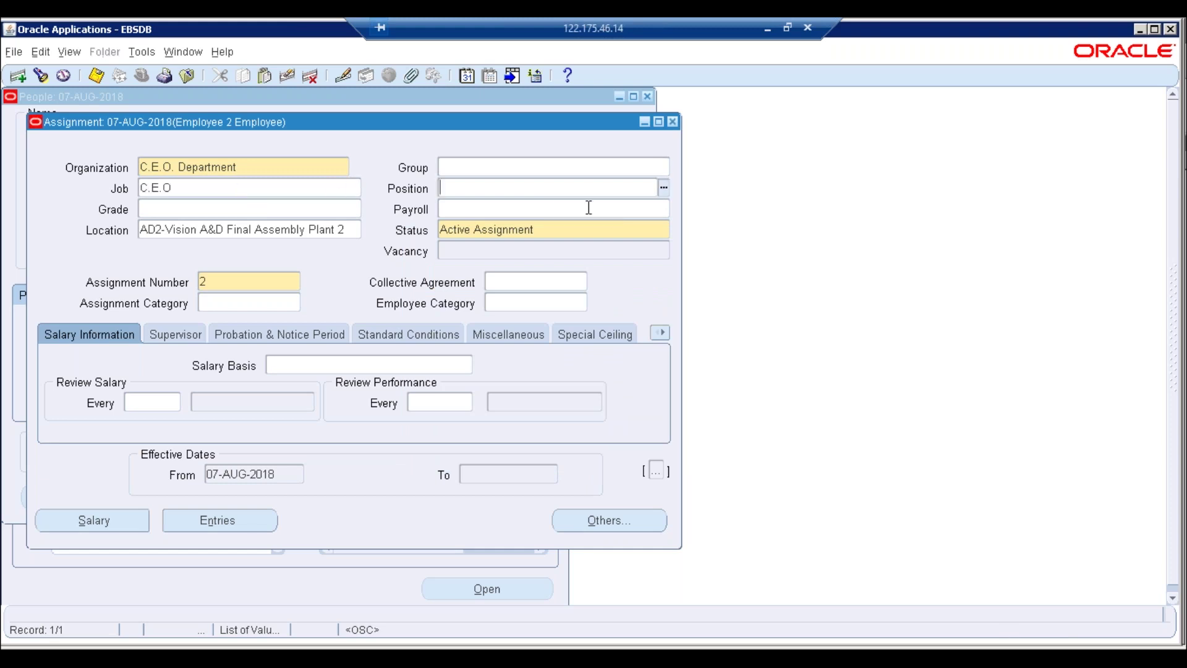
{"action": "key", "text": "ctrl+l"}
{"action": "type", "text": "%"}
{"action": "key", "text": "Return"}
{"action": "key", "text": "Return"}
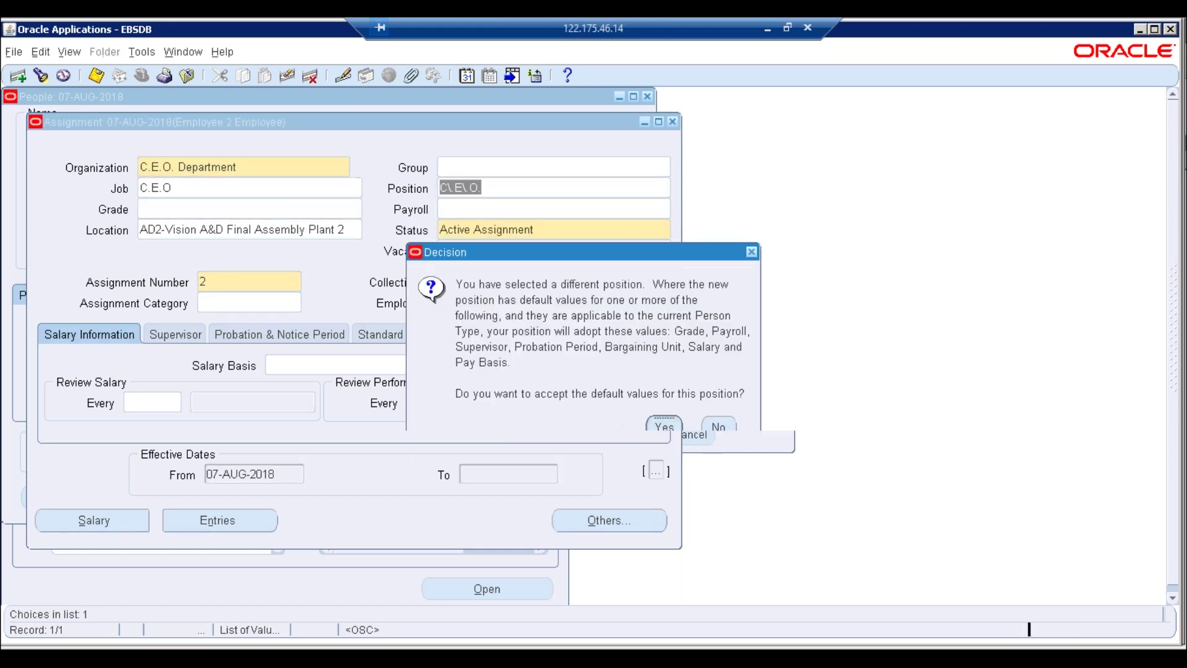
Accept the C\E\O. position defaults twice, dismissing the single-incumbent 'already filled' error each time
{"action": "left_click", "coordinate": [666, 427]}
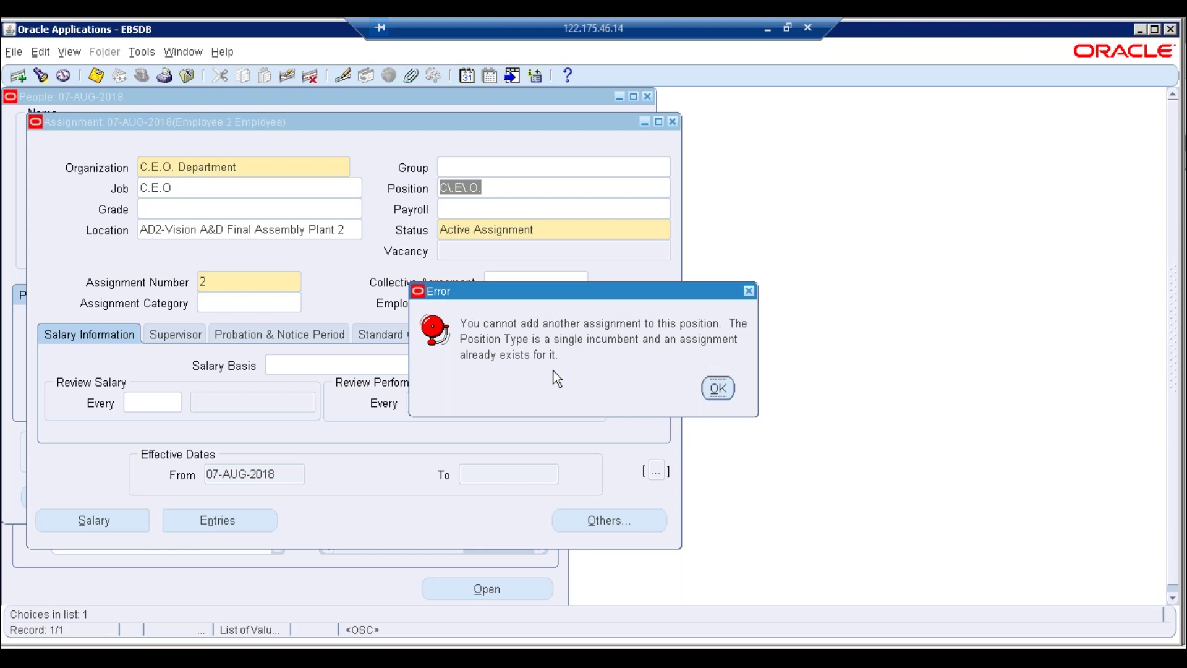
{"action": "left_click", "coordinate": [717, 388]}
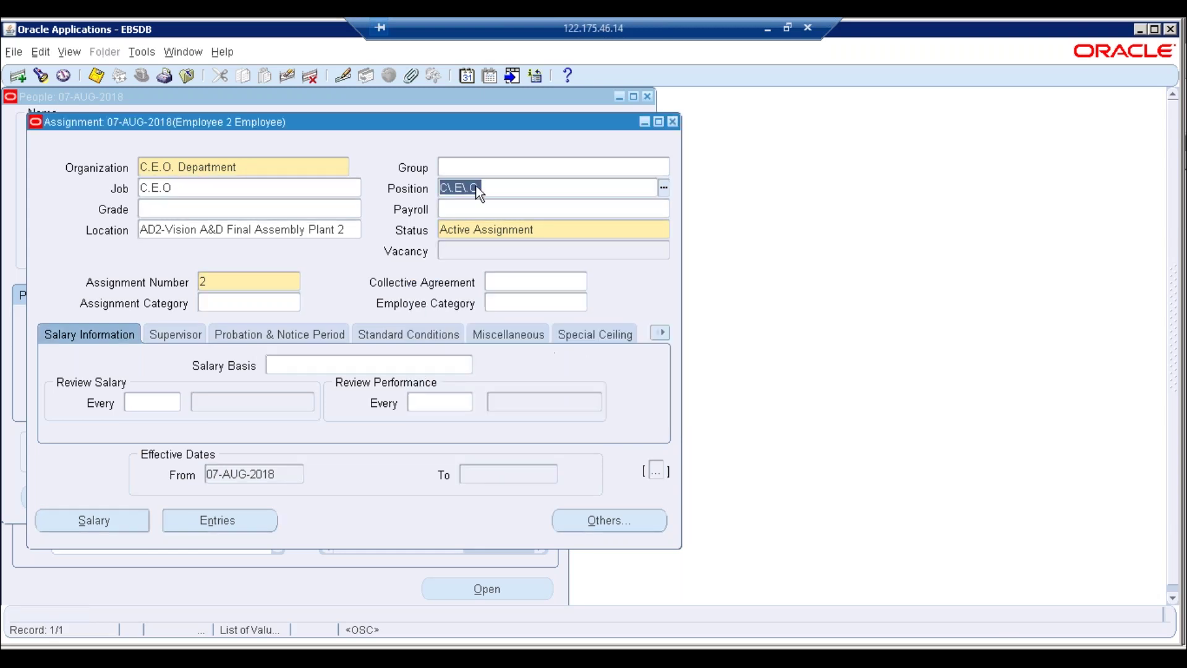
{"action": "left_click", "coordinate": [270, 168]}
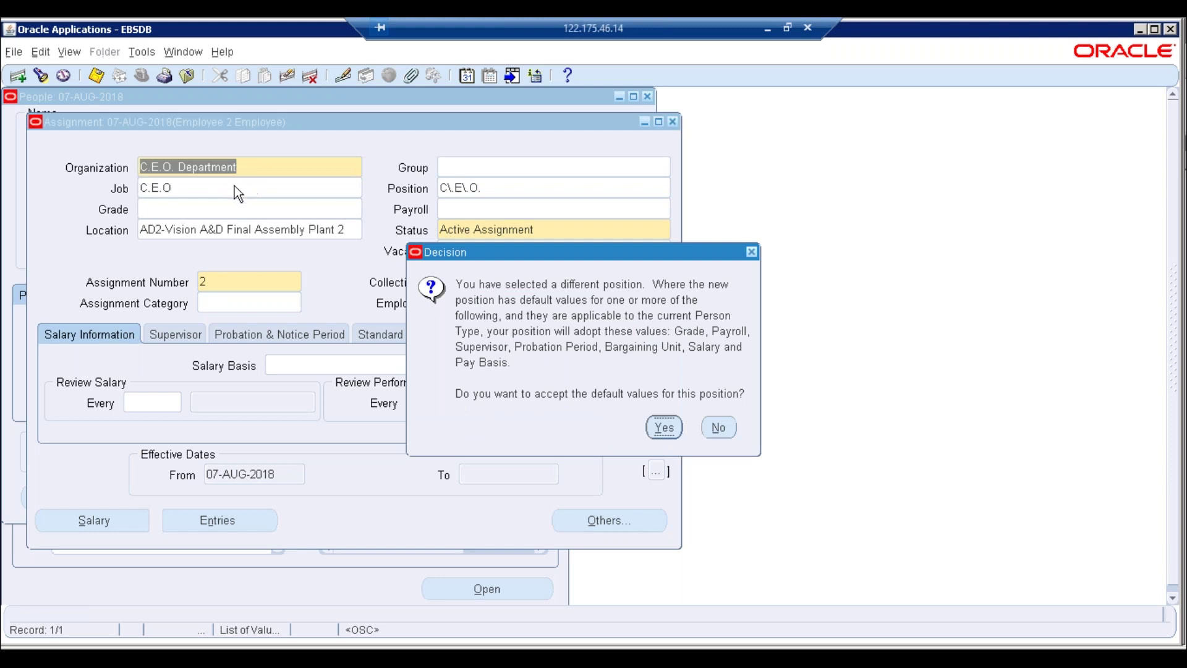
{"action": "left_click", "coordinate": [666, 437]}
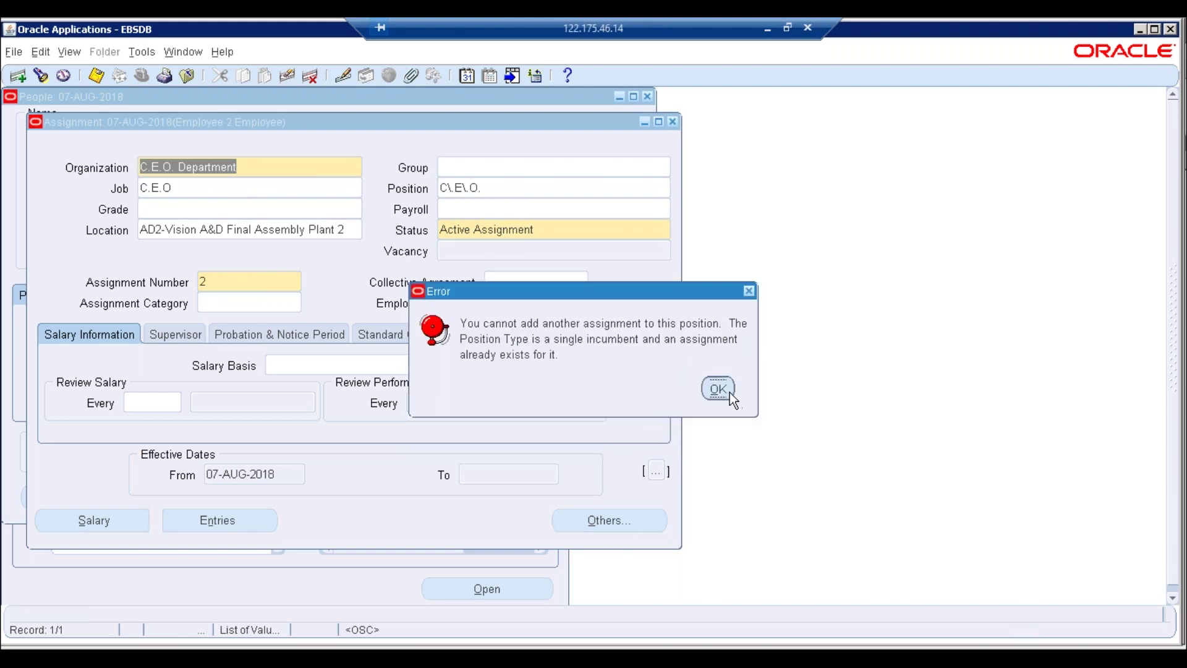
{"action": "left_click", "coordinate": [718, 389]}
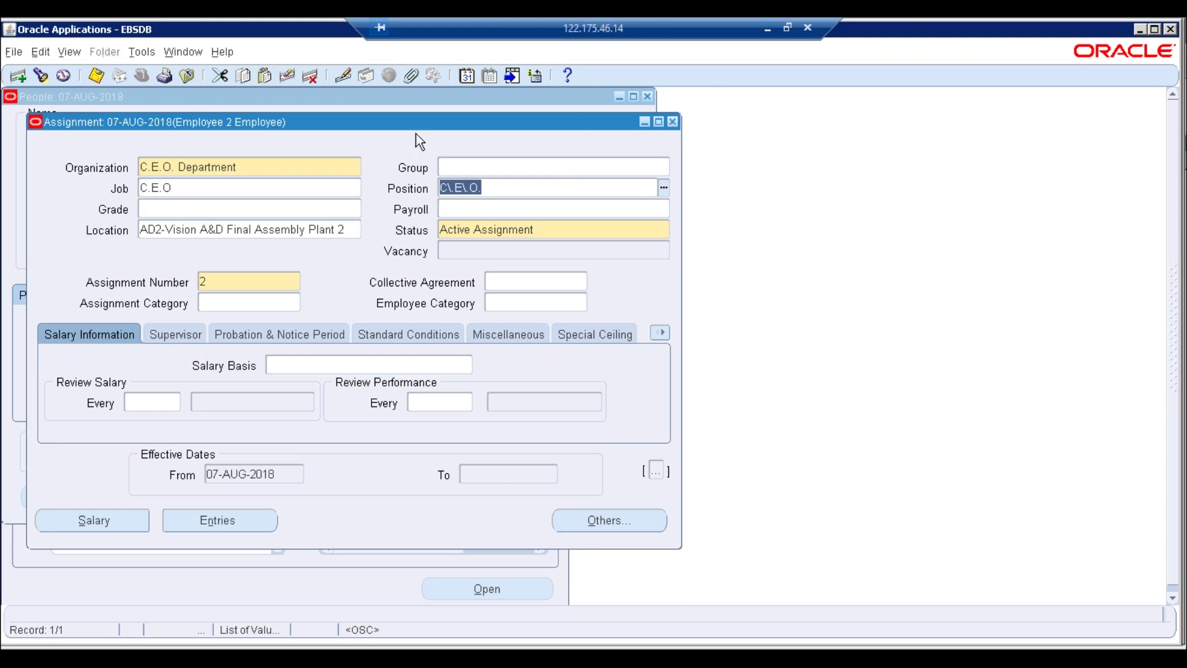
Clear the assignment and pick Finance Department as organization, dismissing the flexfield errors
{"action": "left_click", "coordinate": [288, 75]}
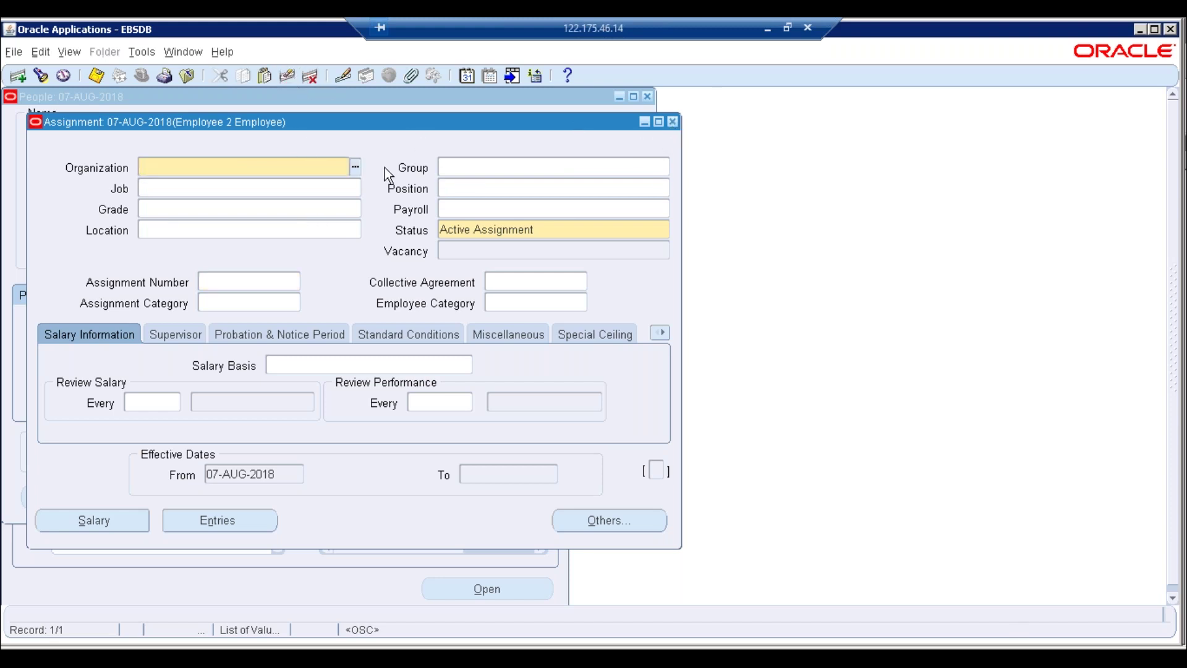
{"action": "key", "text": "ctrl+l"}
{"action": "type", "text": "%"}
{"action": "key", "text": "Return"}
{"action": "key", "text": "Down"}
{"action": "key", "text": "Down"}
{"action": "key", "text": "Down"}
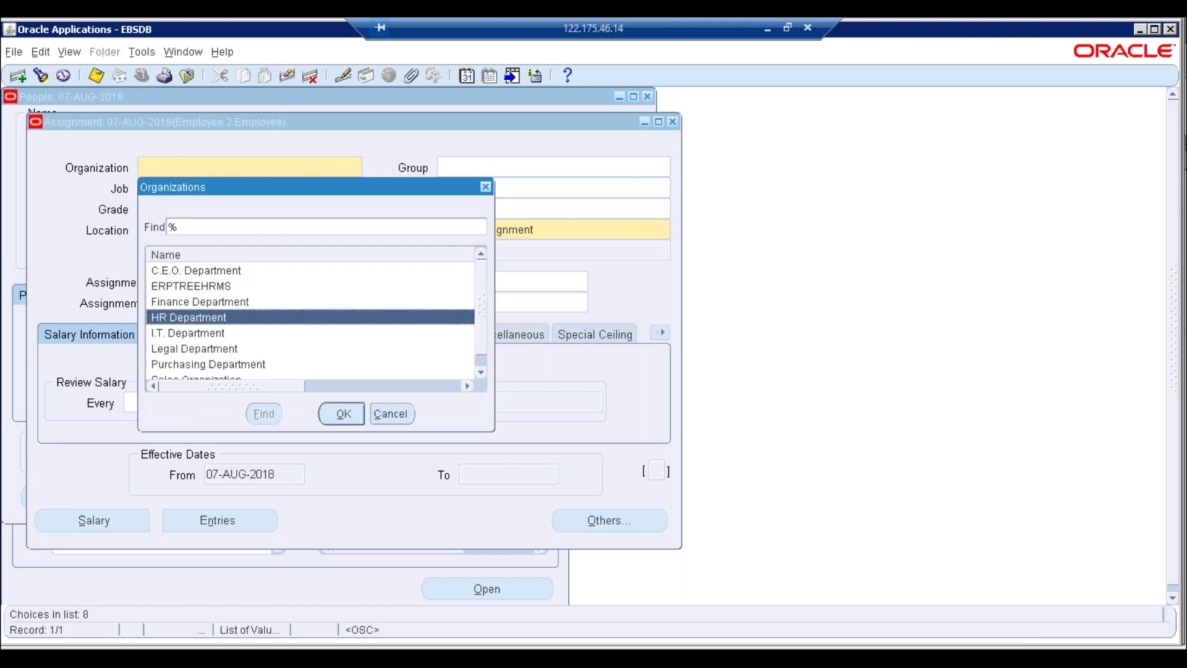
{"action": "key", "text": "Up"}
{"action": "key", "text": "Return"}
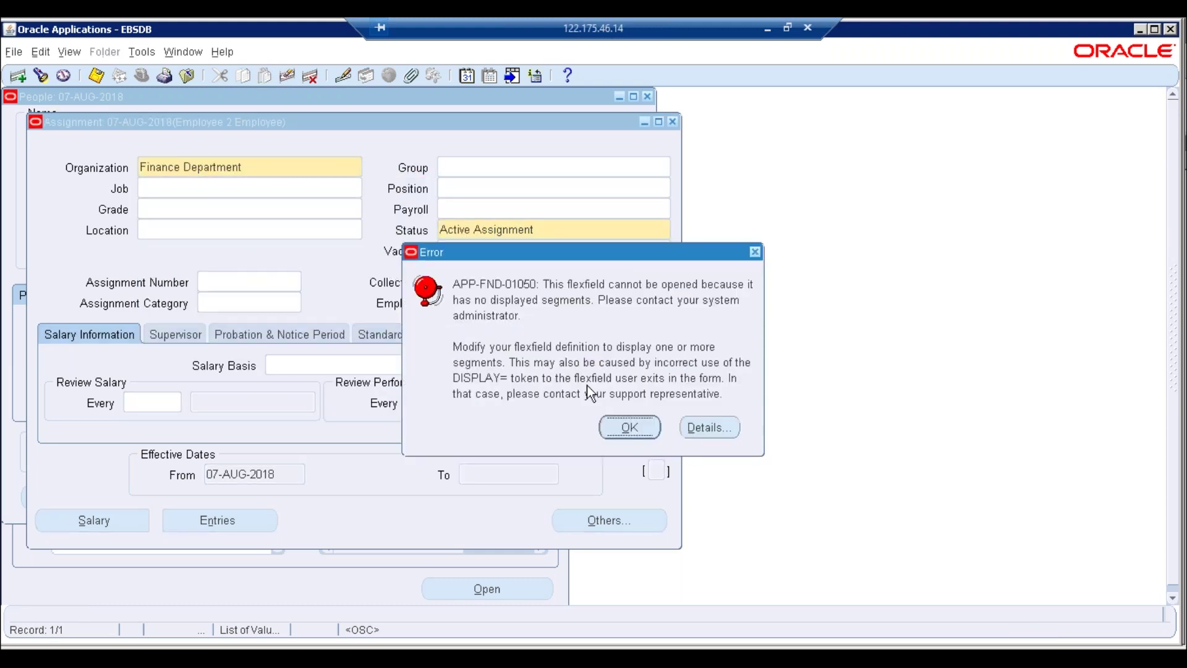
{"action": "key", "text": "Return"}
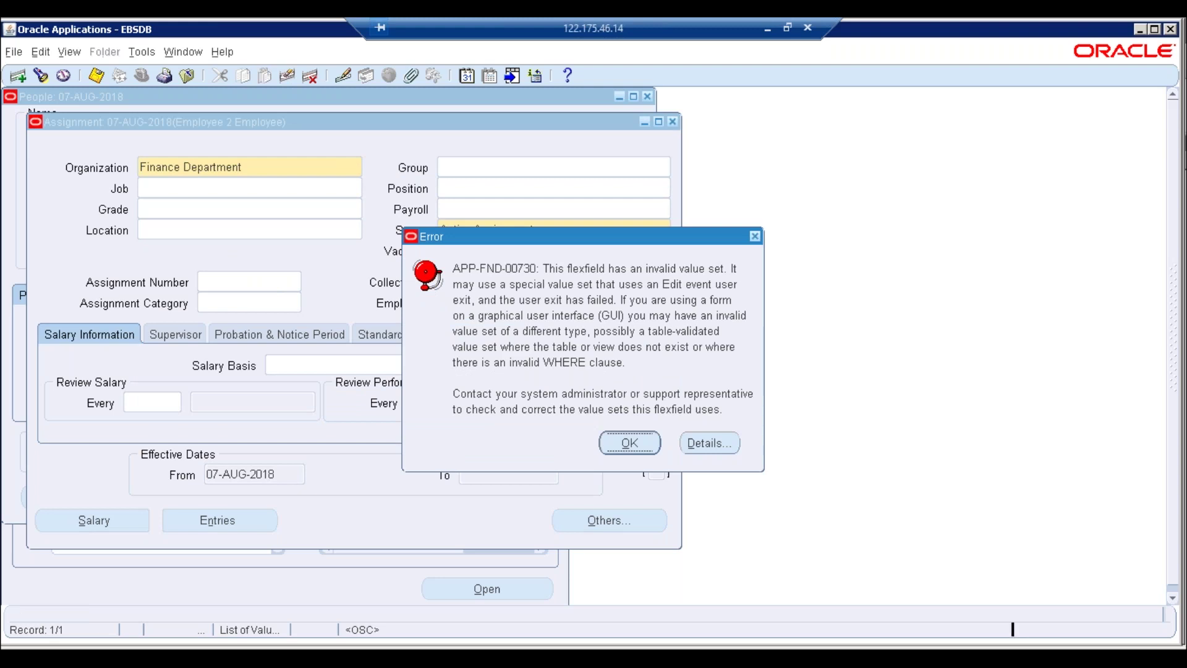
{"action": "key", "text": "Return"}
Choose Manager from the job list
{"action": "left_click", "coordinate": [304, 188]}
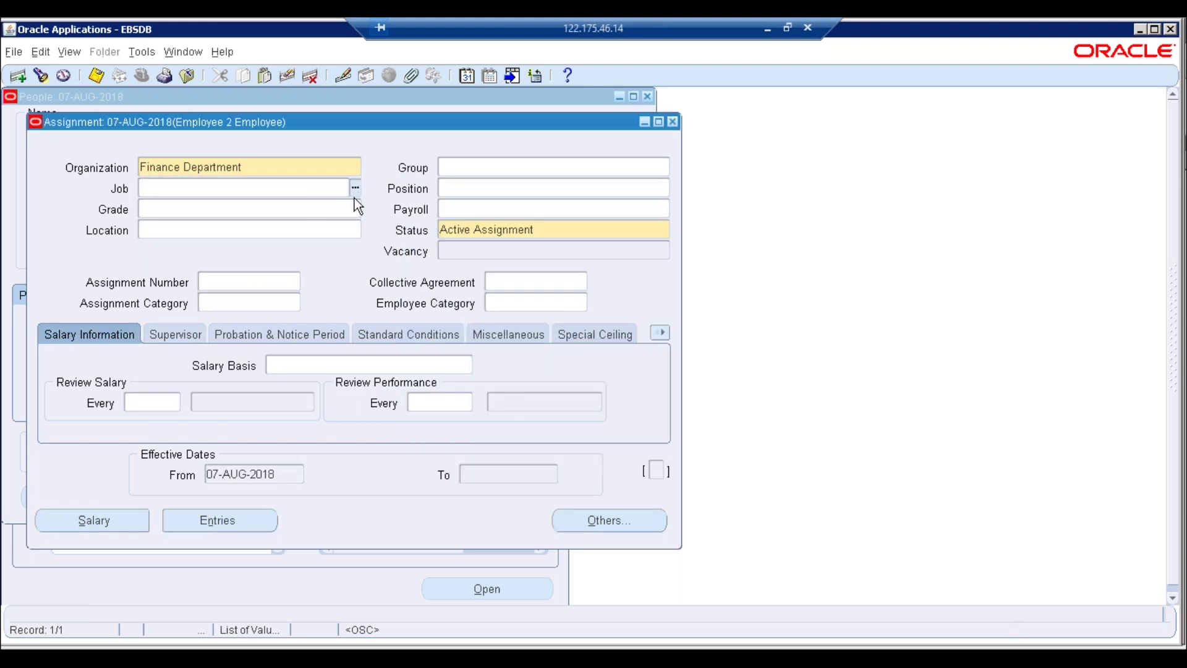
{"action": "type", "text": "%"}
{"action": "key", "text": "Return"}
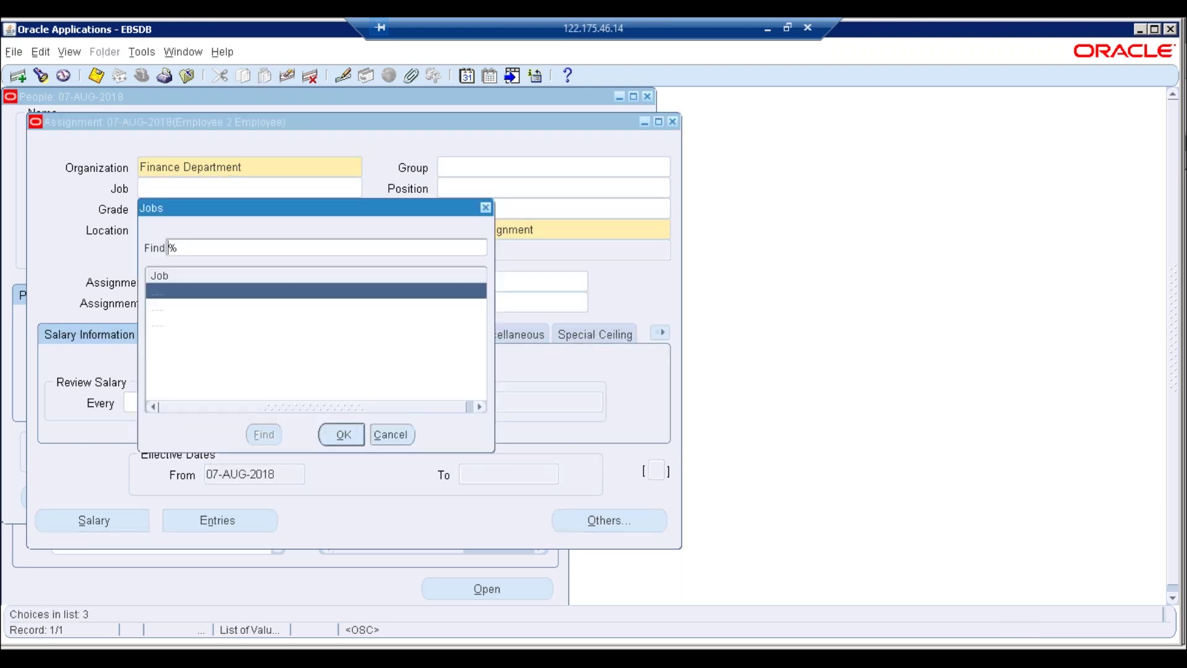
{"action": "key", "text": "Down"}
{"action": "key", "text": "Down"}
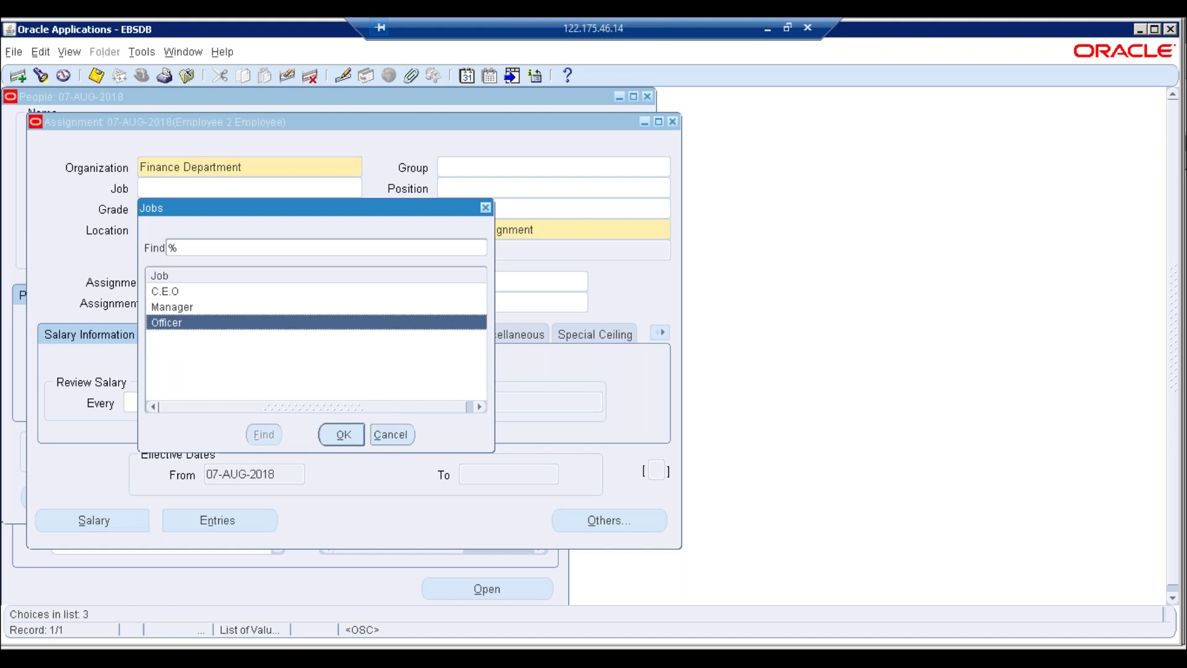
{"action": "key", "text": "Up"}
{"action": "key", "text": "Return"}
Choose Finance Manager.001 as the position and accept its default values
{"action": "key", "text": "ctrl+l"}
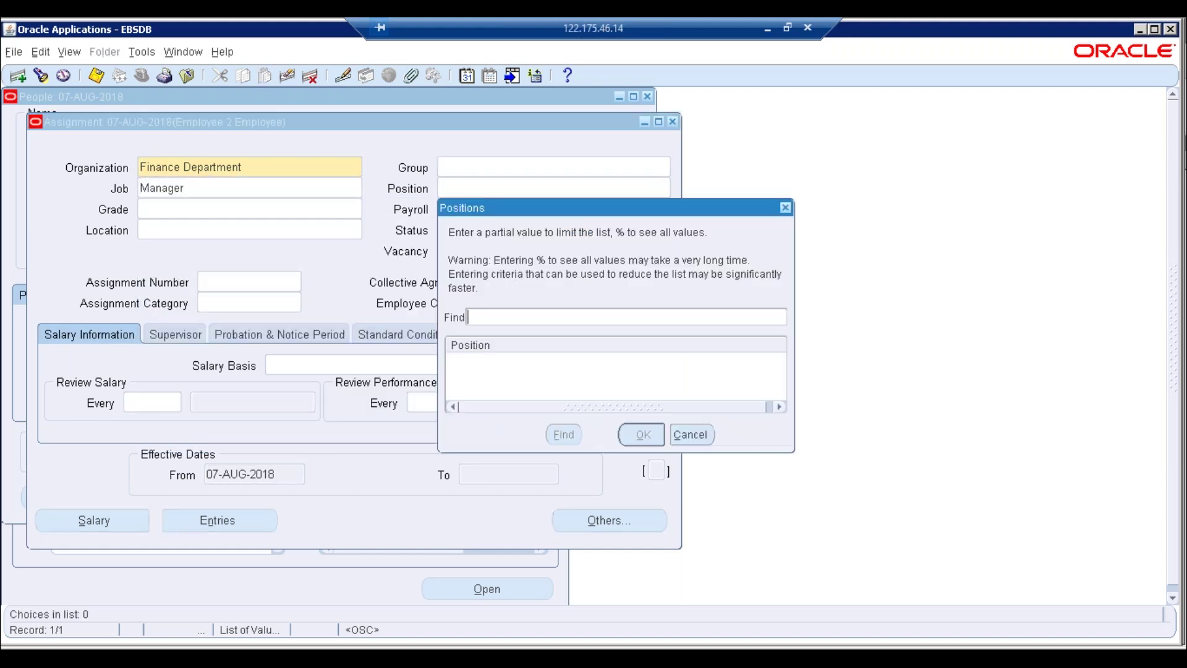
{"action": "type", "text": "%"}
{"action": "key", "text": "Return"}
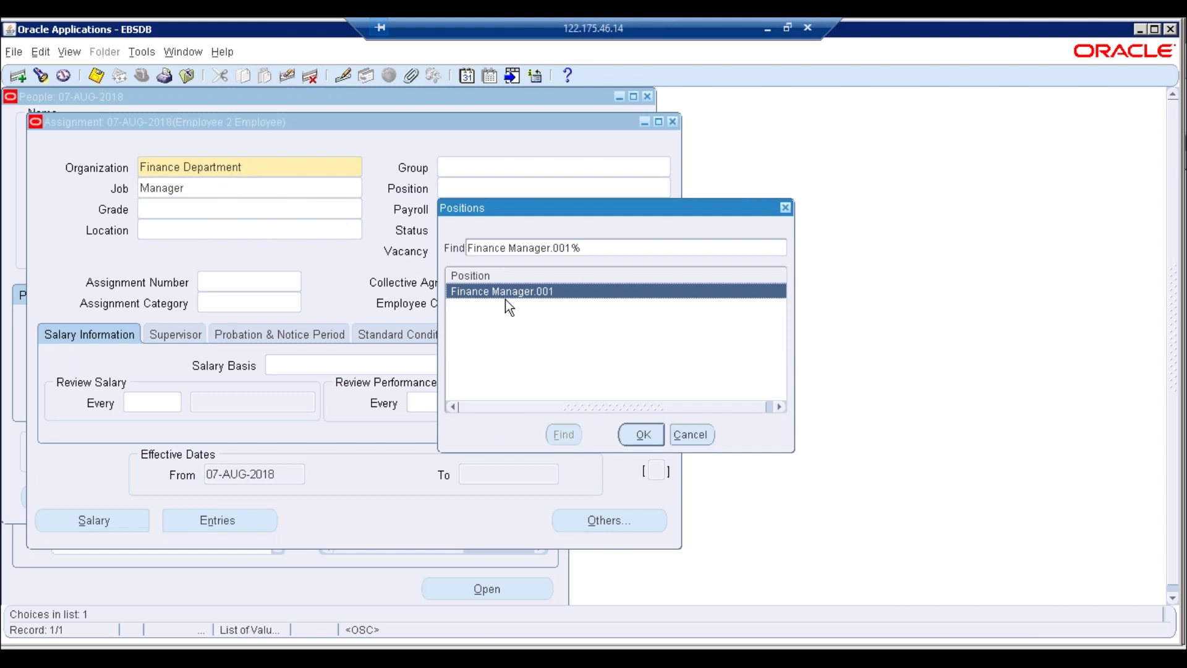
{"action": "left_click", "coordinate": [639, 432]}
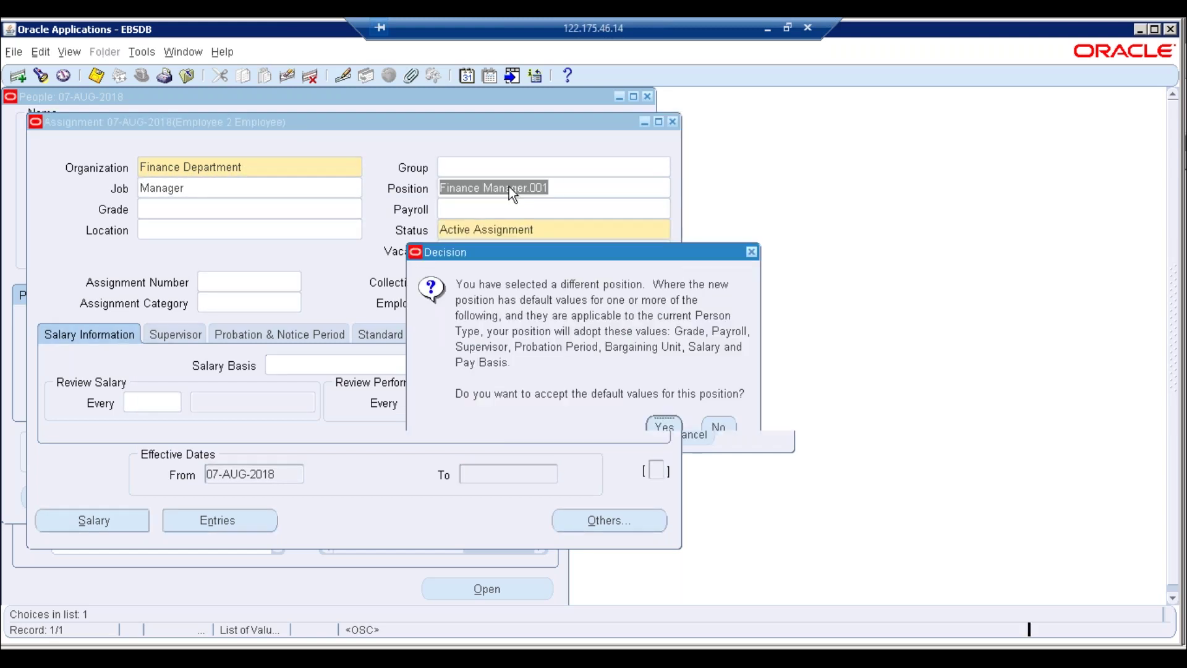
{"action": "left_click", "coordinate": [664, 428]}
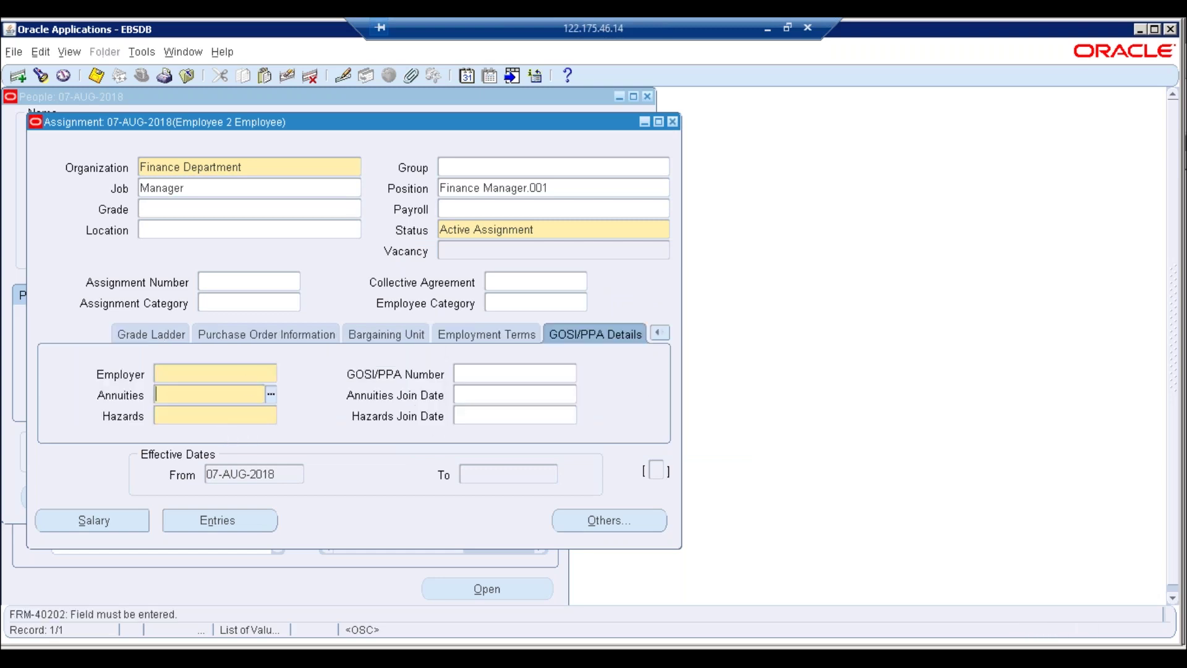
Fill GOSI/PPA details: employer ERPTREEHRMS, Annuities No, Hazards Y
{"action": "left_click", "coordinate": [271, 373]}
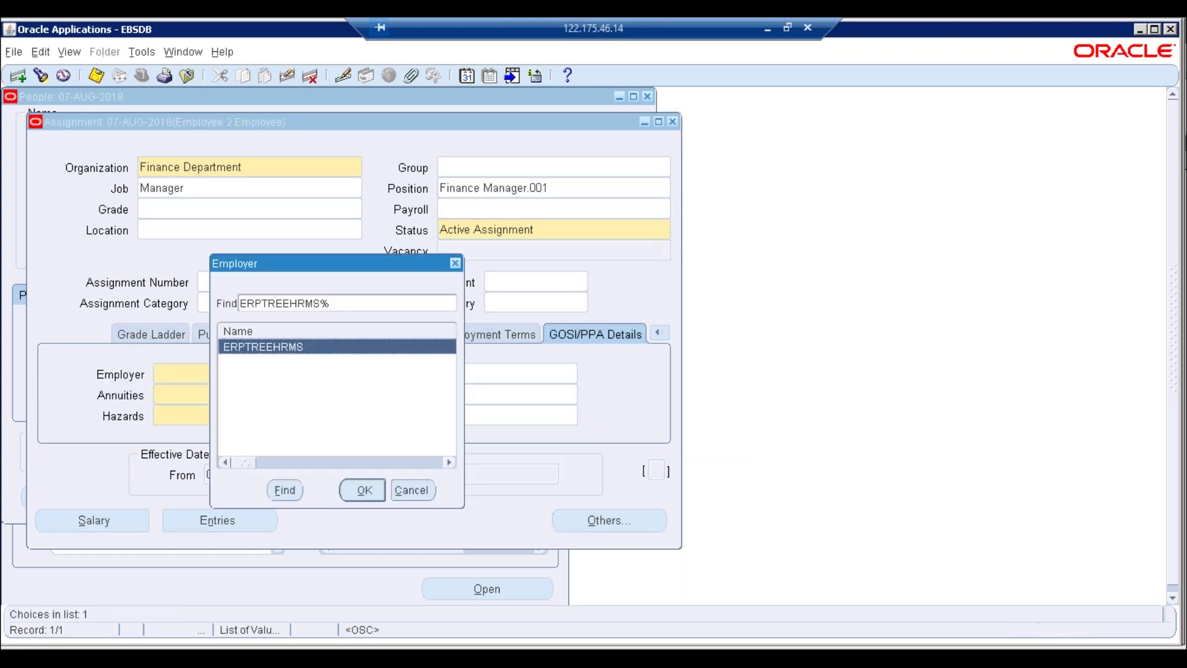
{"action": "key", "text": "Return"}
{"action": "left_click", "coordinate": [226, 390]}
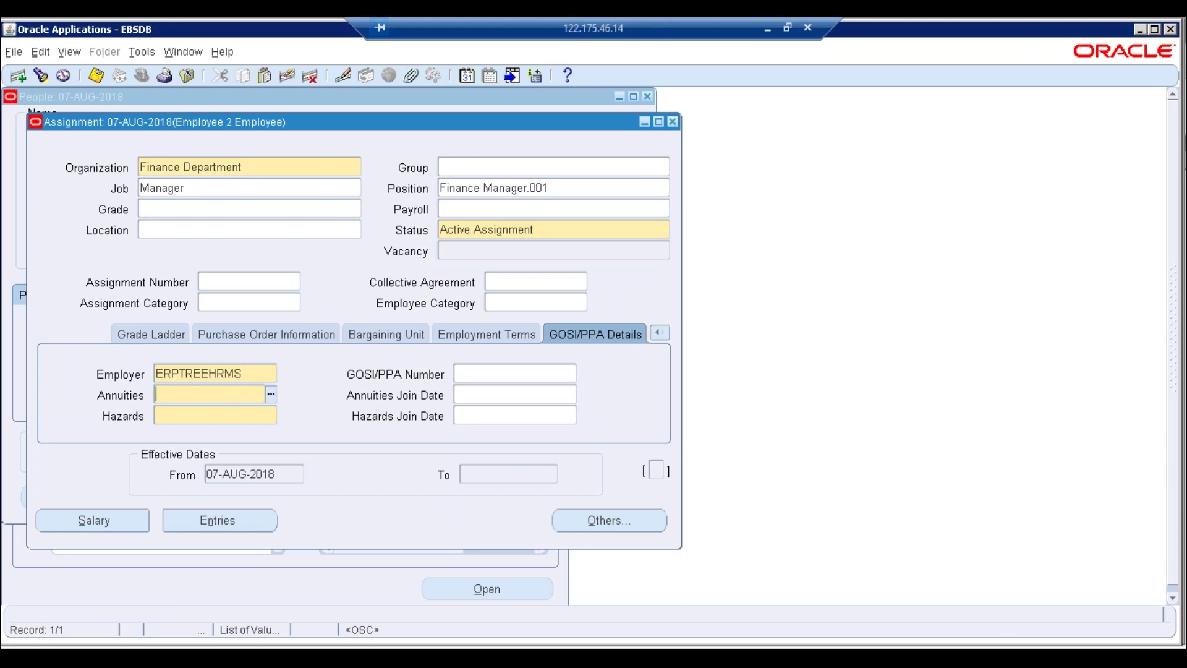
{"action": "type", "text": "No"}
{"action": "key", "text": "Tab"}
{"action": "key", "text": "Tab"}
{"action": "type", "text": "Y"}
{"action": "key", "text": "Tab"}
Dismiss the FRM-92101 forms server failure and close the Oracle Applications window
{"action": "left_click", "coordinate": [502, 392]}
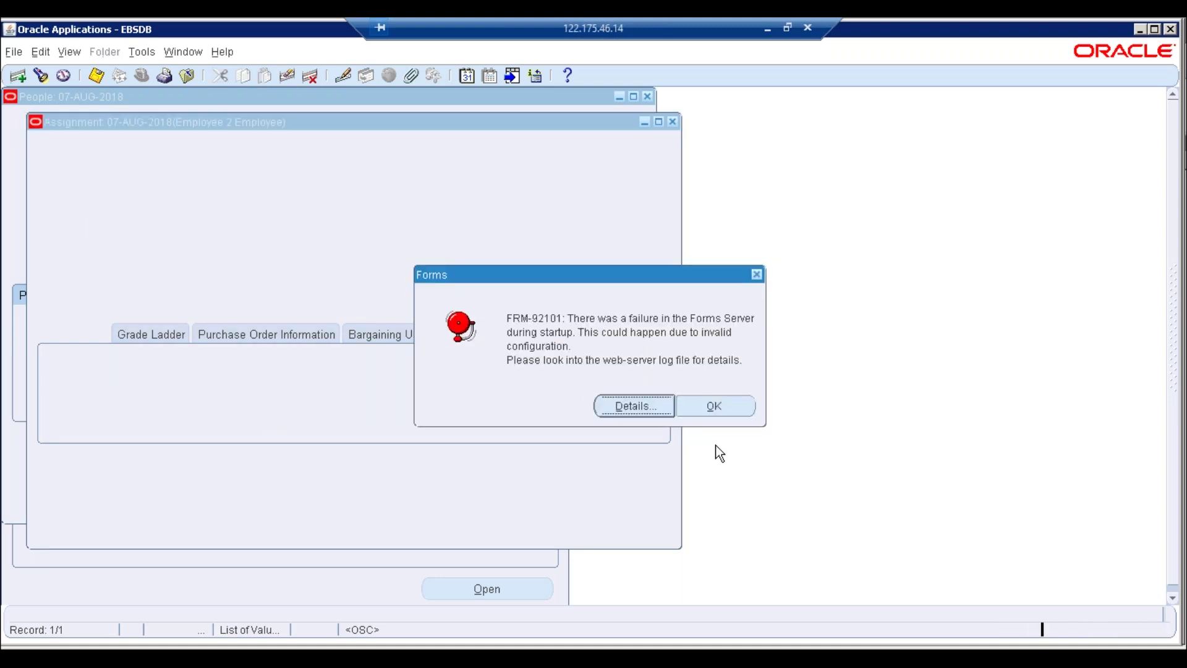
{"action": "left_click", "coordinate": [740, 409]}
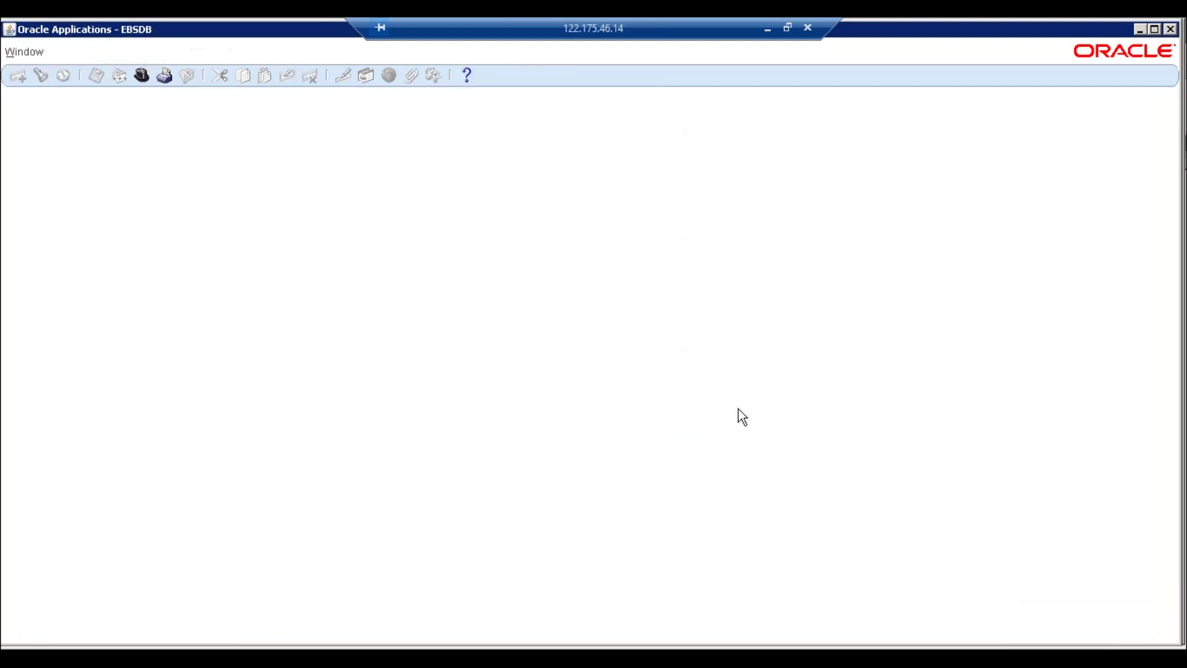
{"action": "left_click", "coordinate": [1171, 29]}
Close the leftover E-Business Suite forms tabs in Firefox and log out
{"action": "left_click", "coordinate": [177, 642]}
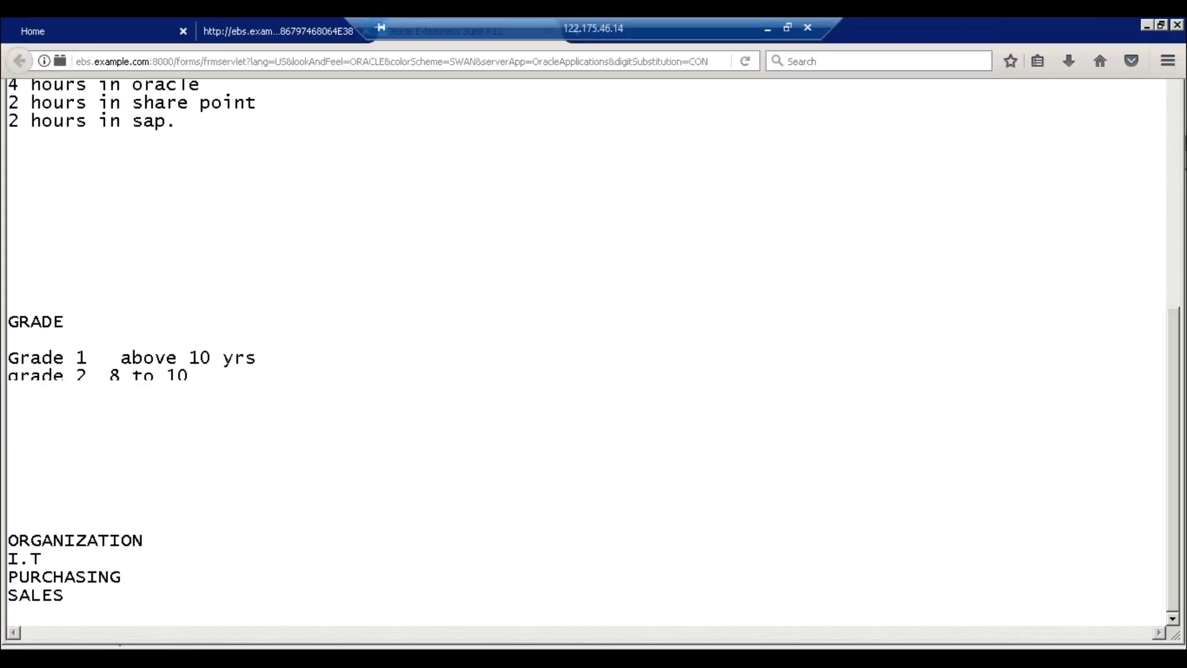
{"action": "left_click", "coordinate": [1159, 26]}
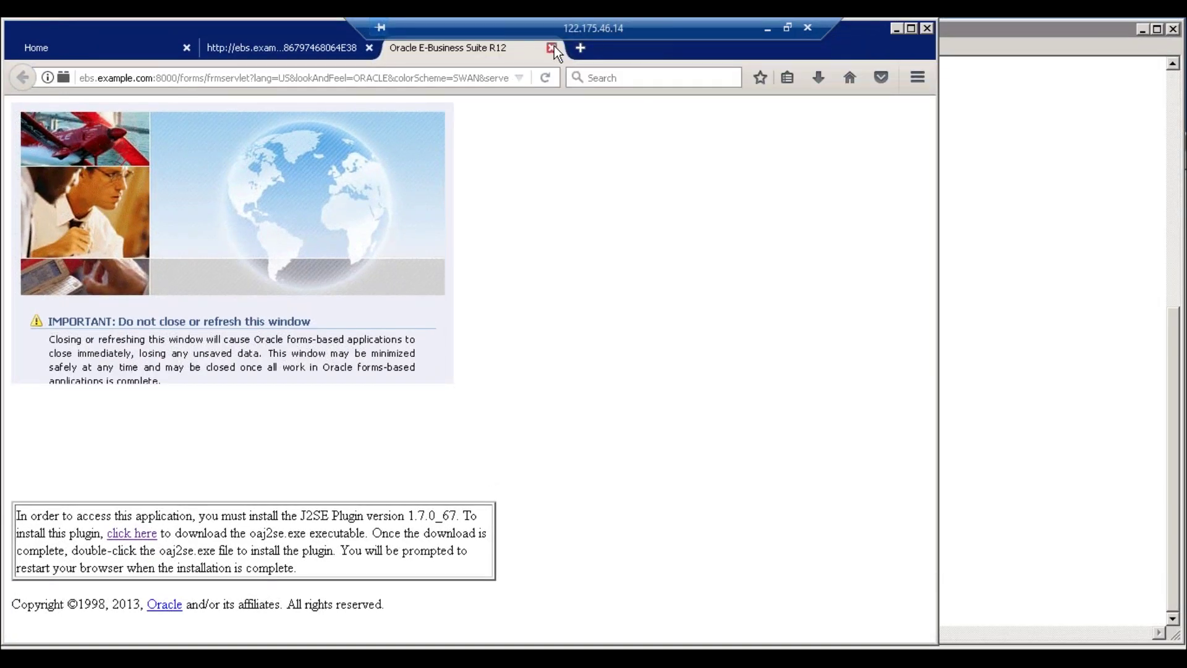
{"action": "left_click", "coordinate": [553, 46]}
{"action": "left_click", "coordinate": [370, 48]}
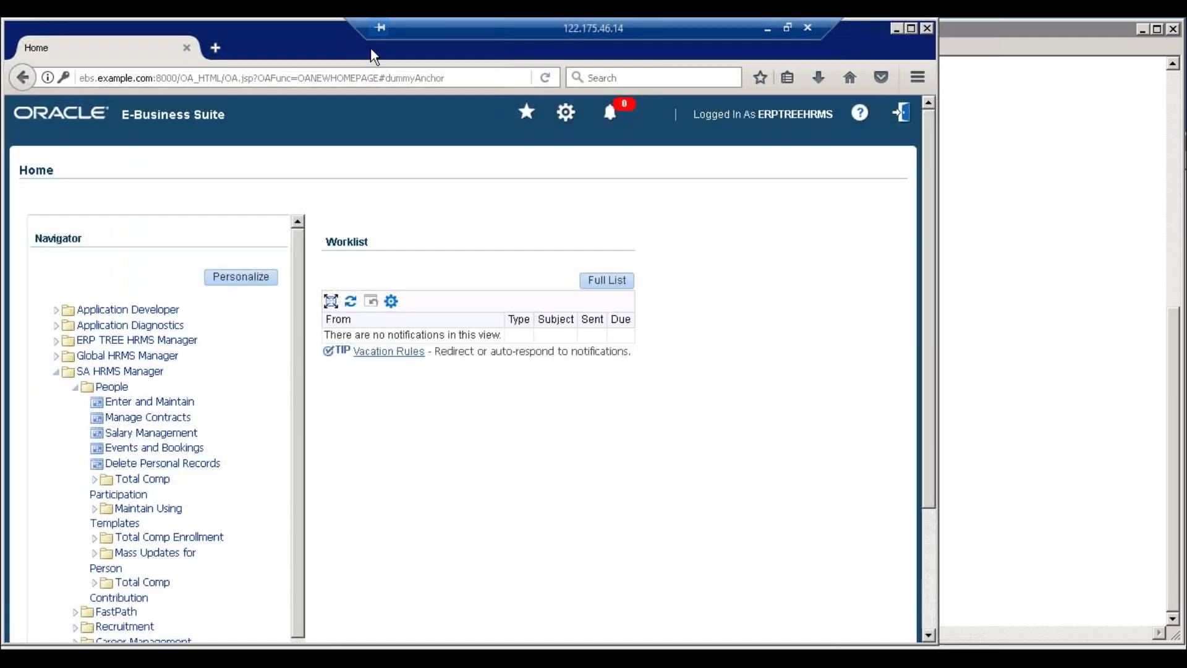
{"action": "left_click", "coordinate": [900, 117]}
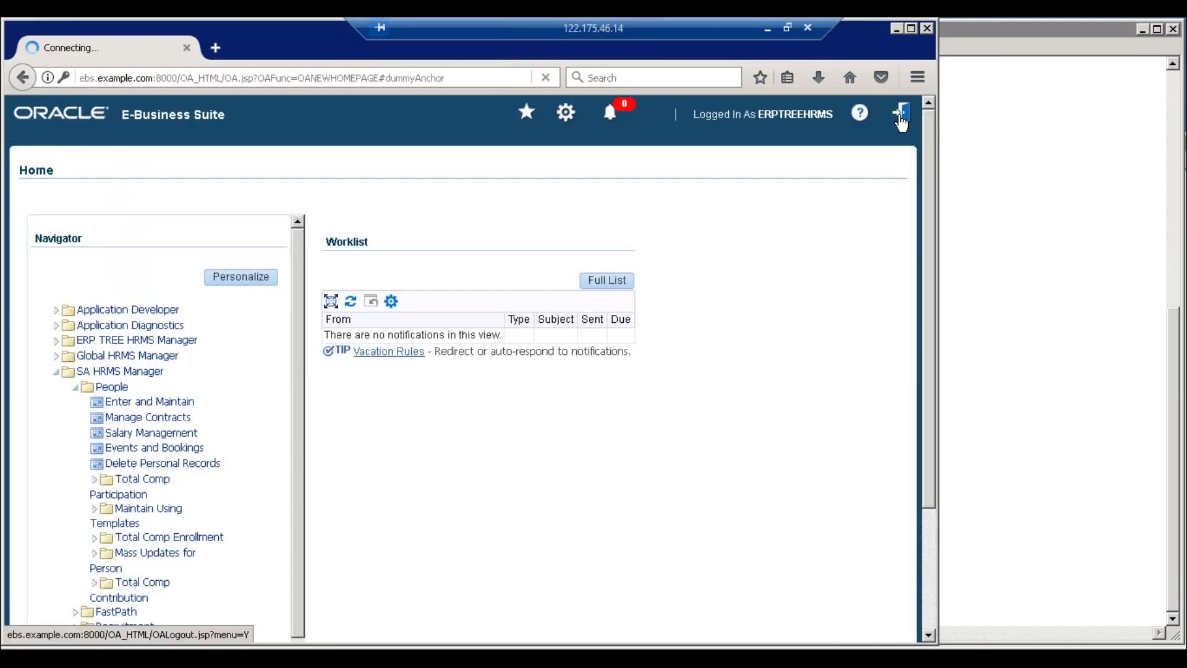
Sign back in with the user name and password, declining the remember-login offer
{"action": "left_click", "coordinate": [911, 28]}
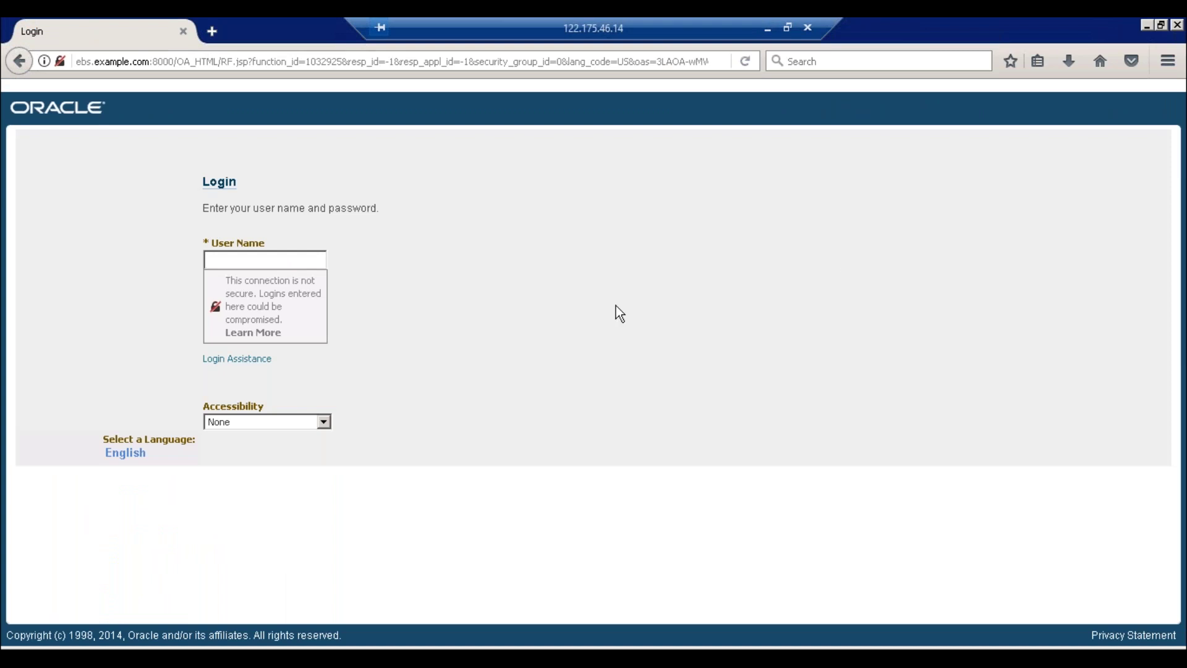
{"action": "type", "text": "erptreehrms"}
{"action": "key", "text": "Tab"}
{"action": "type", "text": "************"}
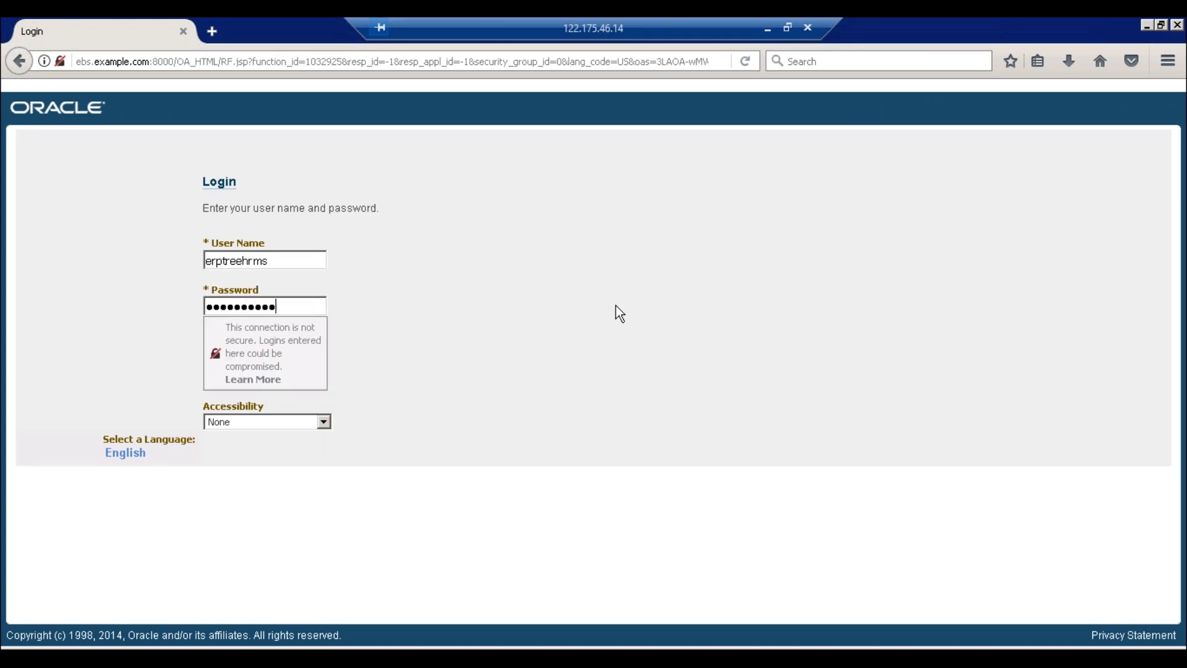
{"action": "key", "text": "Return"}
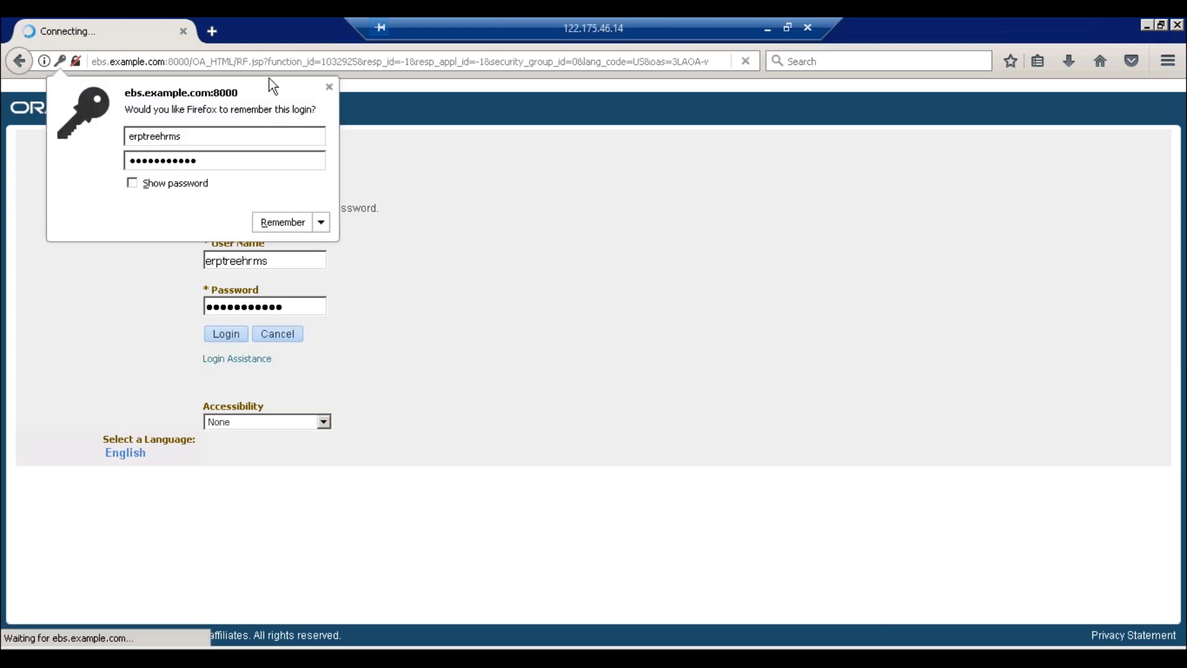
{"action": "left_click", "coordinate": [329, 85]}
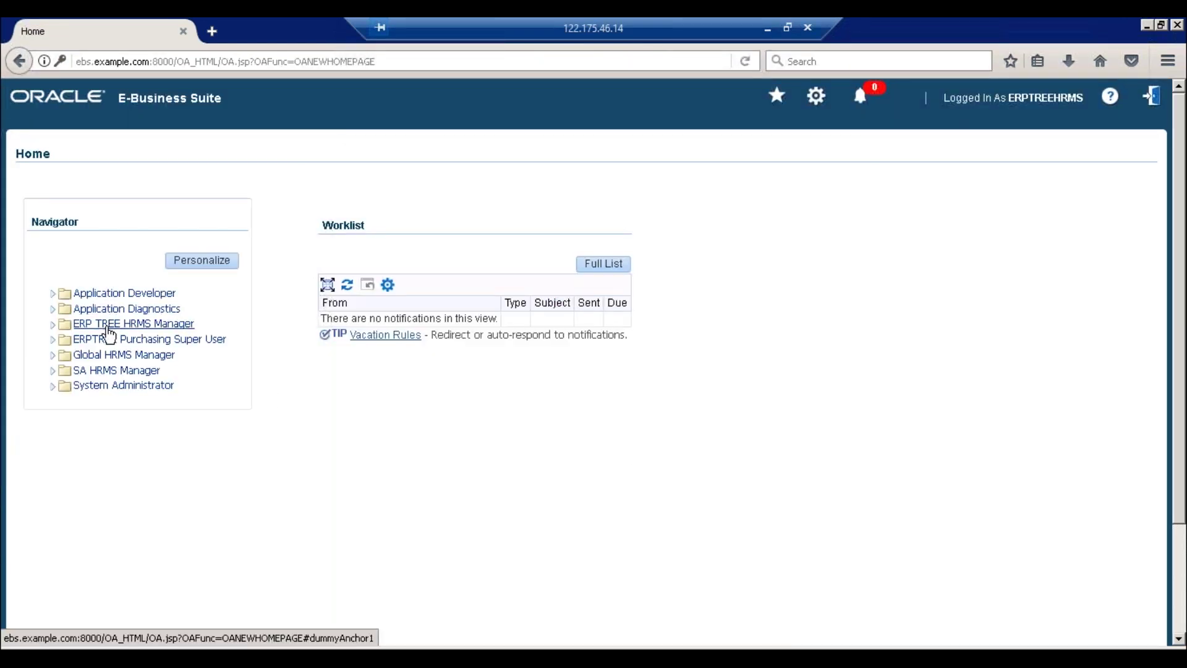
Launch ERP TREE HRMS Manager > People > Enter and Maintain at the current effective date
{"action": "left_click", "coordinate": [108, 328]}
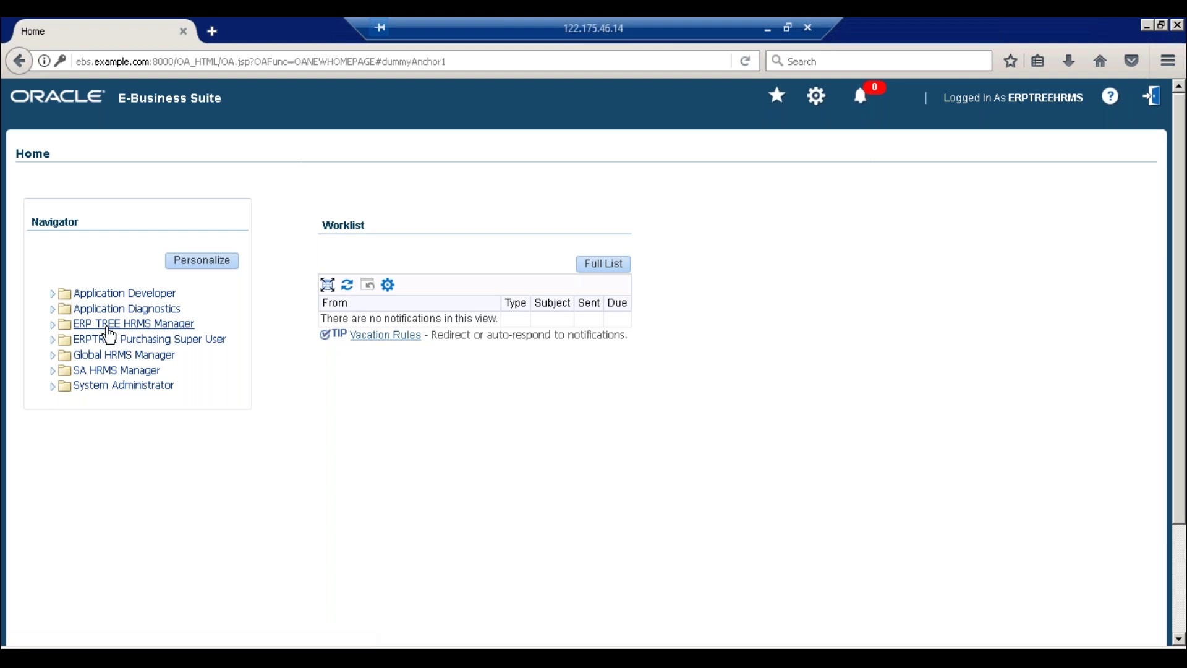
{"action": "left_click", "coordinate": [108, 340]}
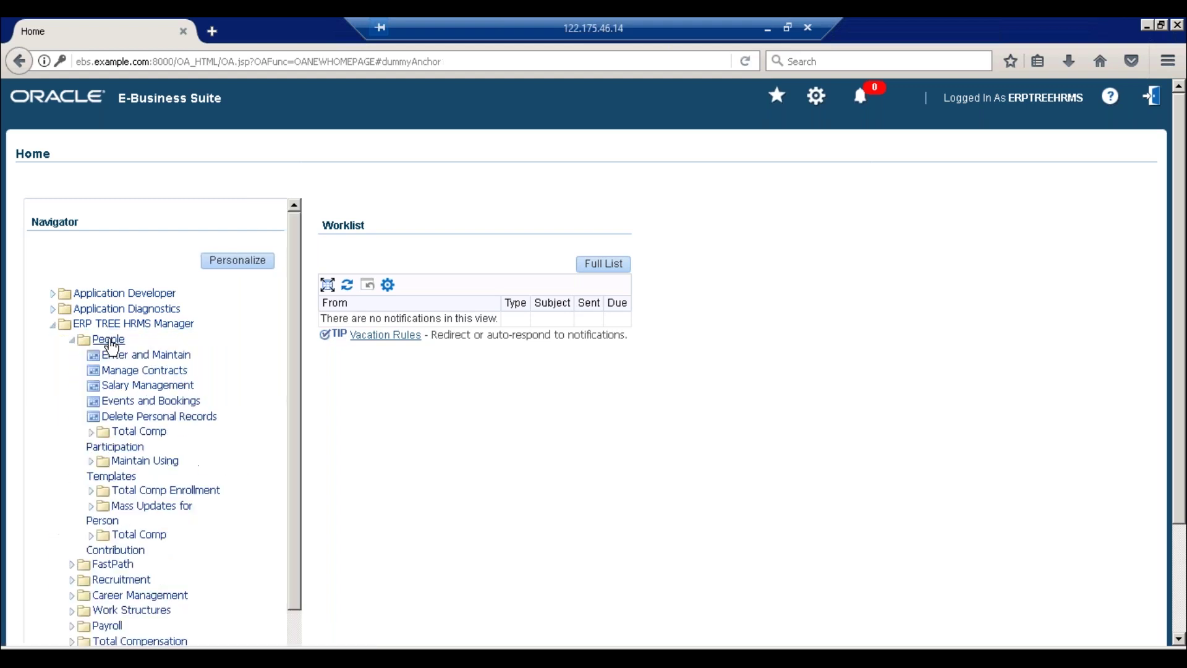
{"action": "left_click", "coordinate": [129, 354]}
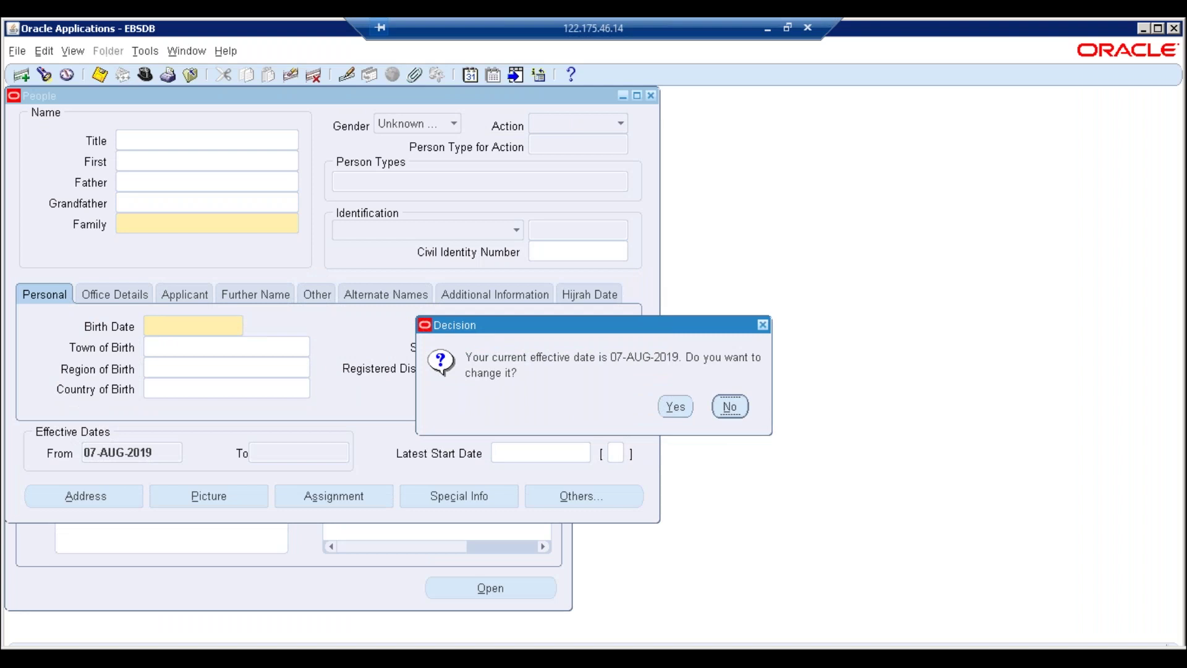
{"action": "left_click", "coordinate": [730, 407]}
Find employee 2 and correct the assignment organization to Finance Department, dismissing flexfield errors
{"action": "type", "text": "2"}
{"action": "key", "text": "Return"}
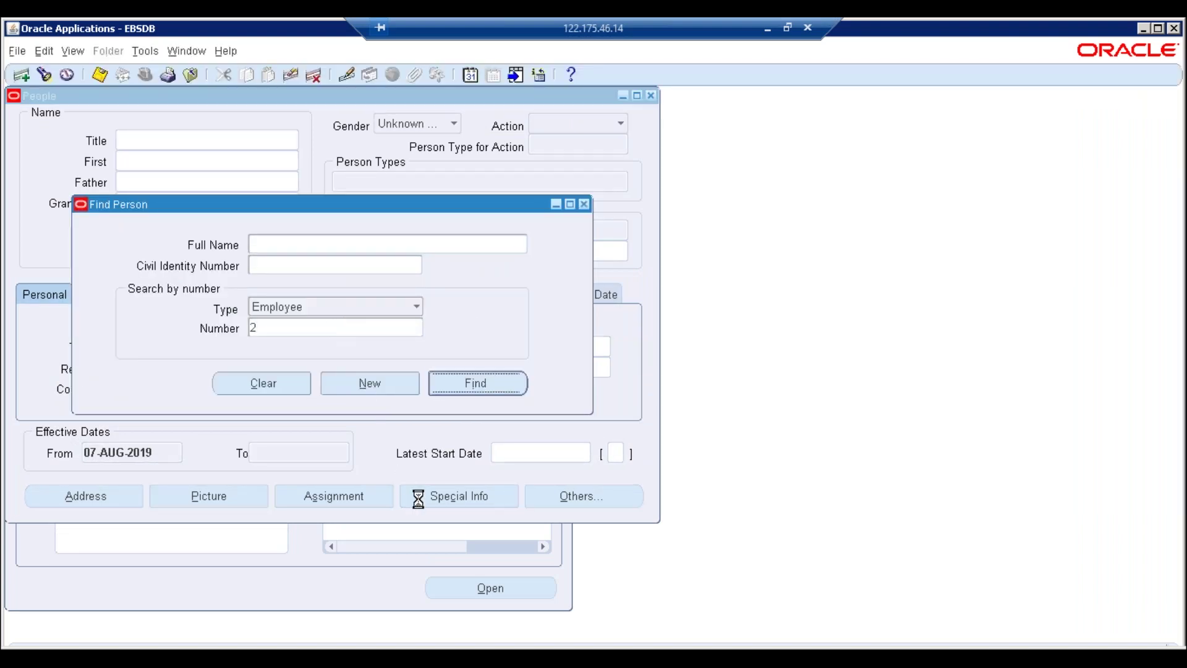
{"action": "left_click", "coordinate": [328, 496]}
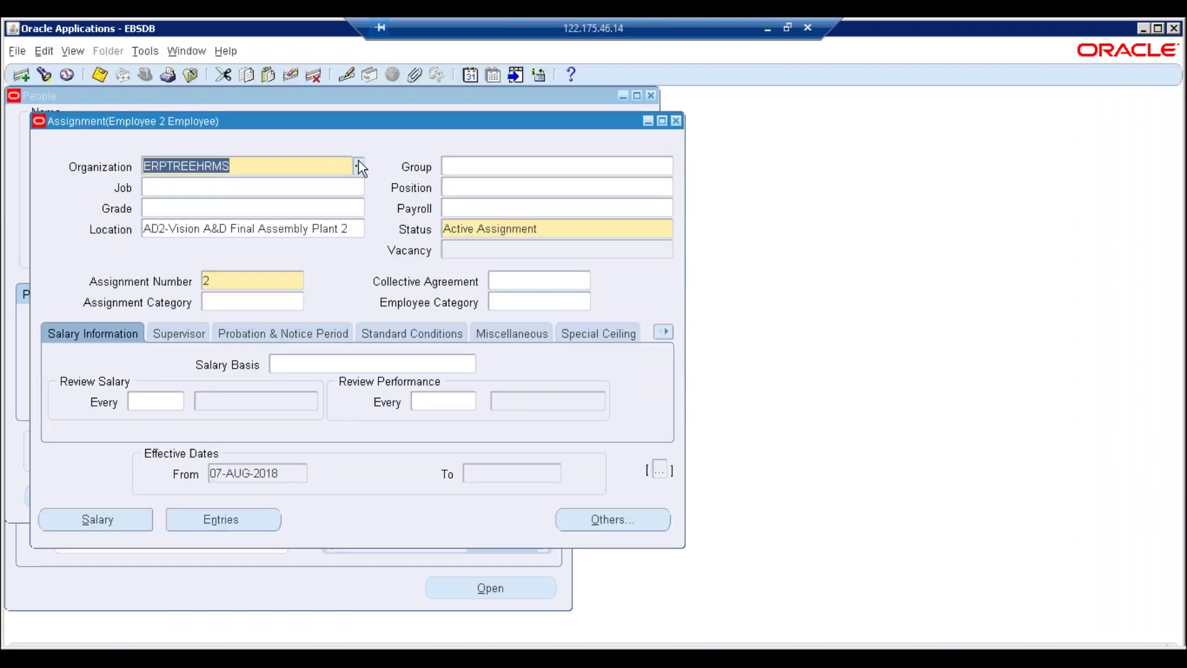
{"action": "type", "text": "f"}
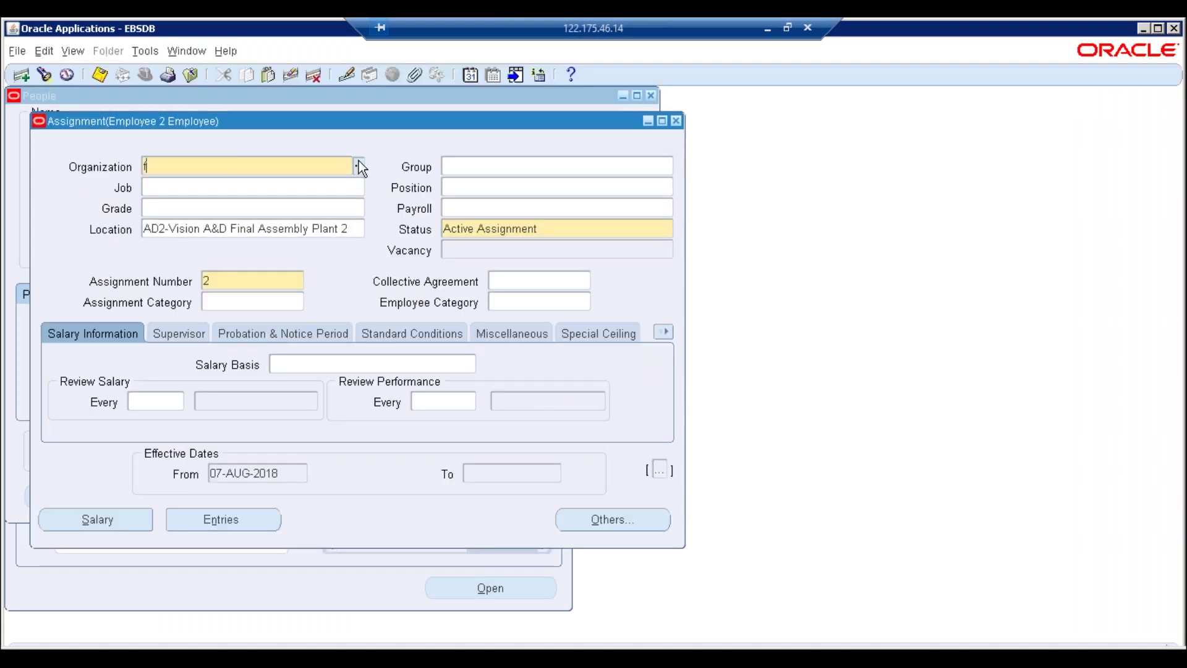
{"action": "key", "text": "Tab"}
{"action": "left_click", "coordinate": [395, 351]}
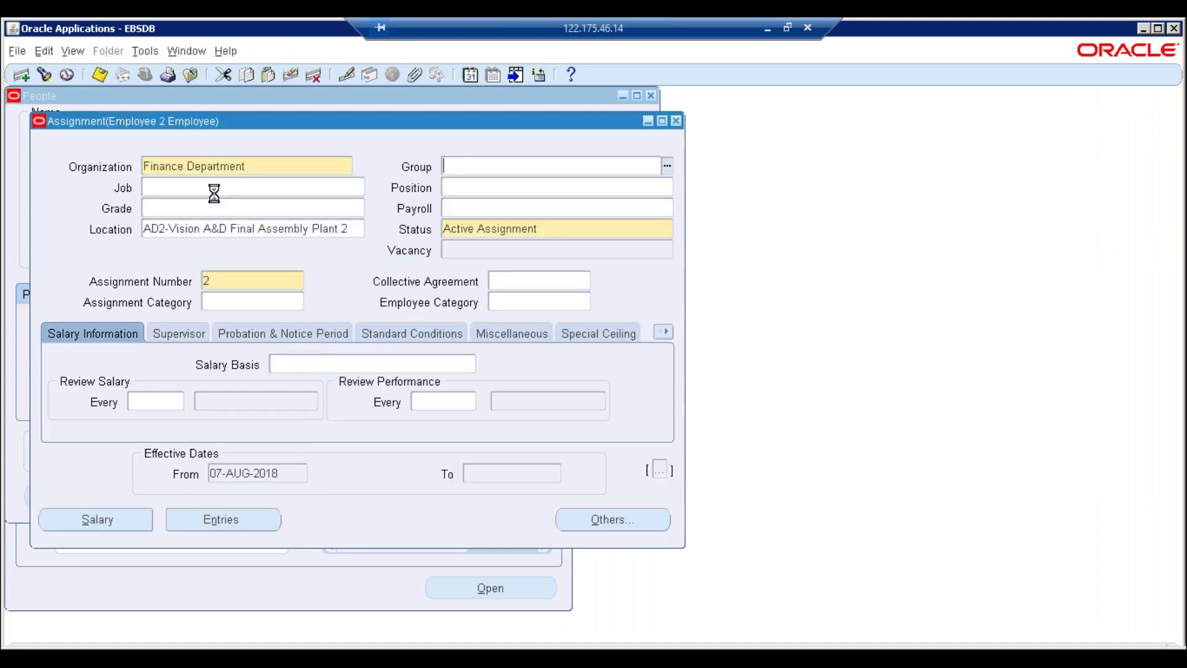
{"action": "left_click", "coordinate": [643, 442]}
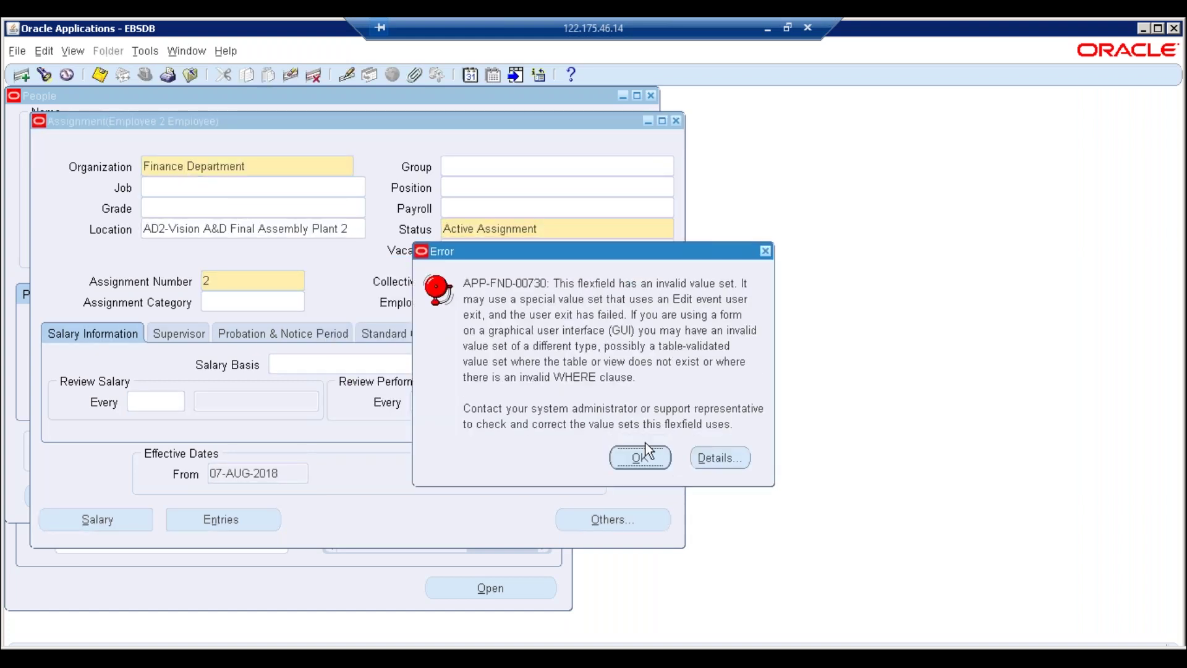
{"action": "left_click", "coordinate": [639, 462]}
Set the job to Manager and accept the Finance Manager.001 position defaults
{"action": "left_click", "coordinate": [201, 187]}
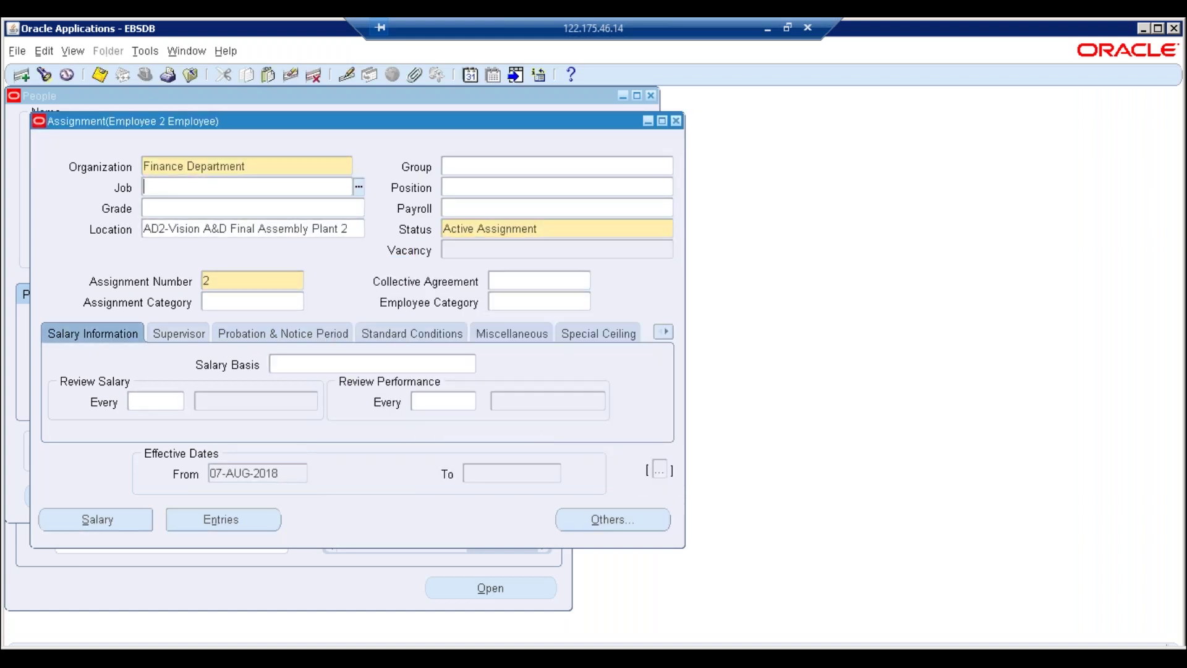
{"action": "type", "text": "Manager"}
{"action": "key", "text": "Tab"}
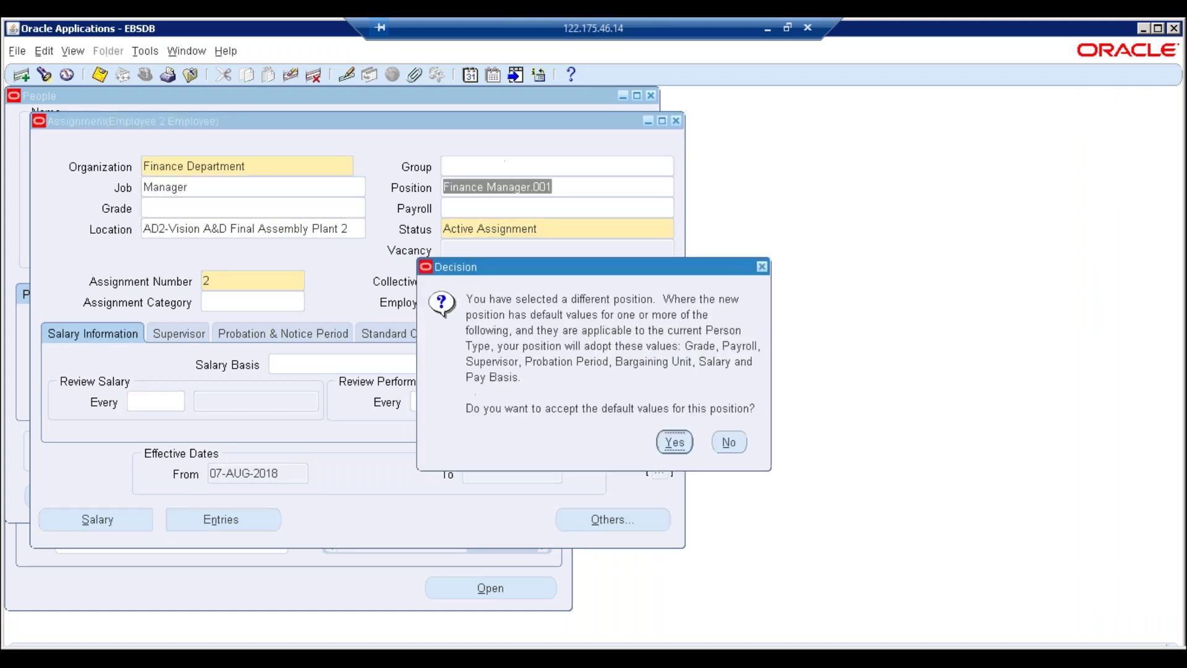
{"action": "left_click", "coordinate": [668, 450]}
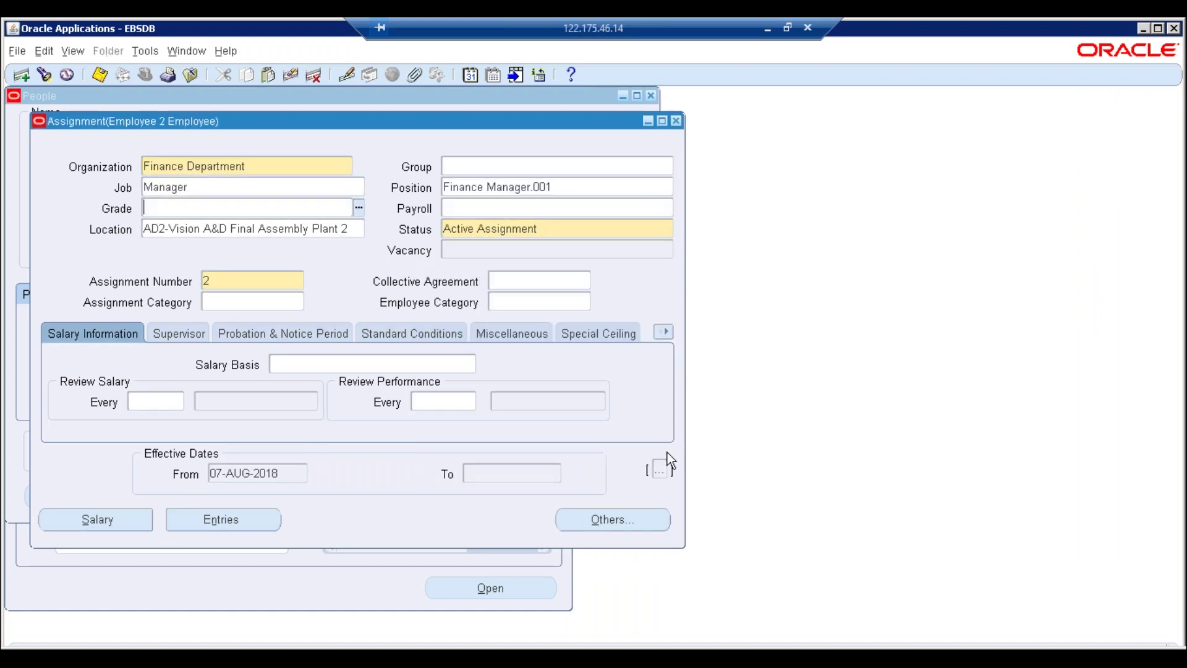
On the GOSI/PPA Details page, choose ERPTREEHRMS as the employer
{"action": "left_click", "coordinate": [665, 332]}
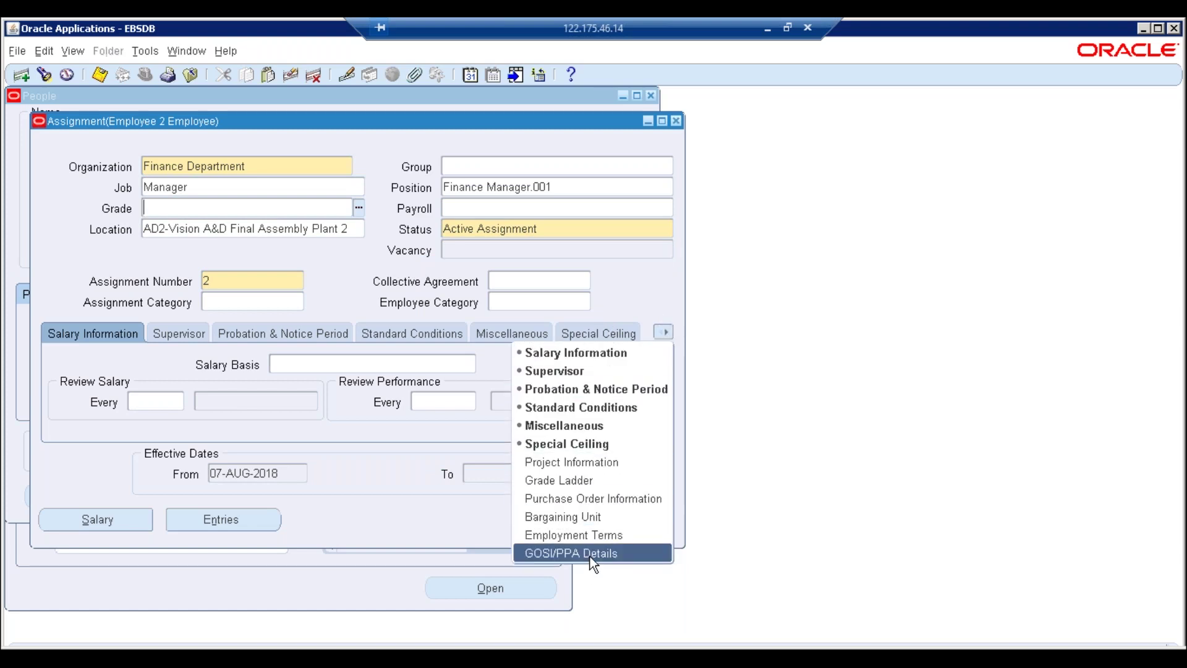
{"action": "left_click", "coordinate": [590, 553]}
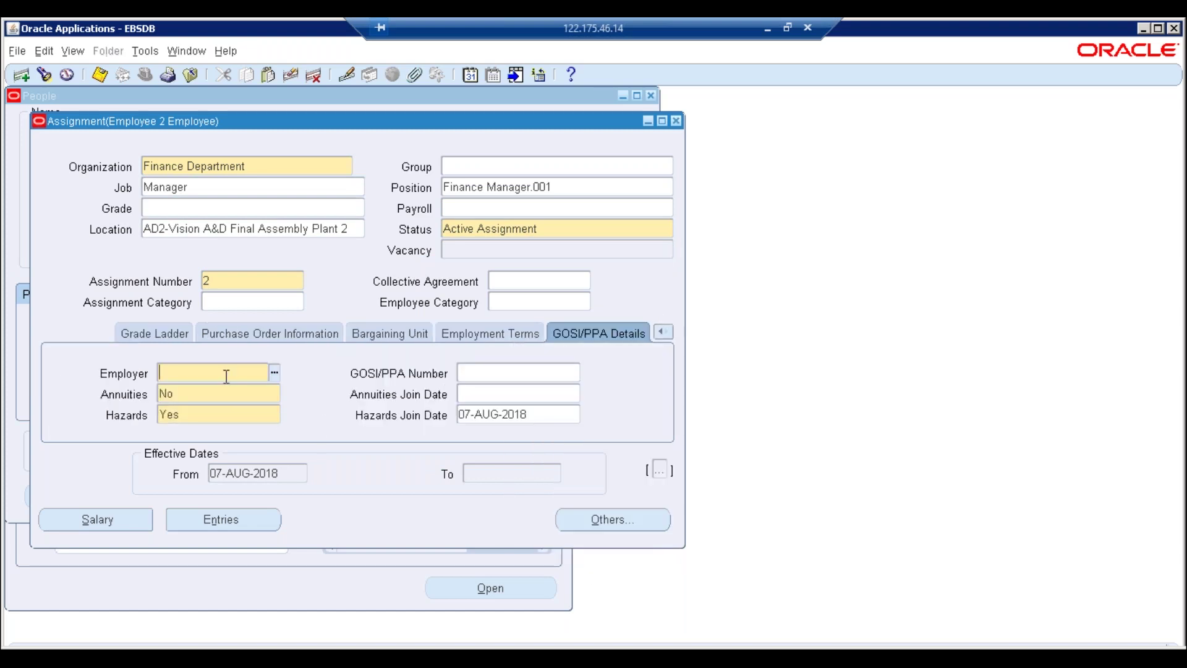
{"action": "key", "text": "ctrl+l"}
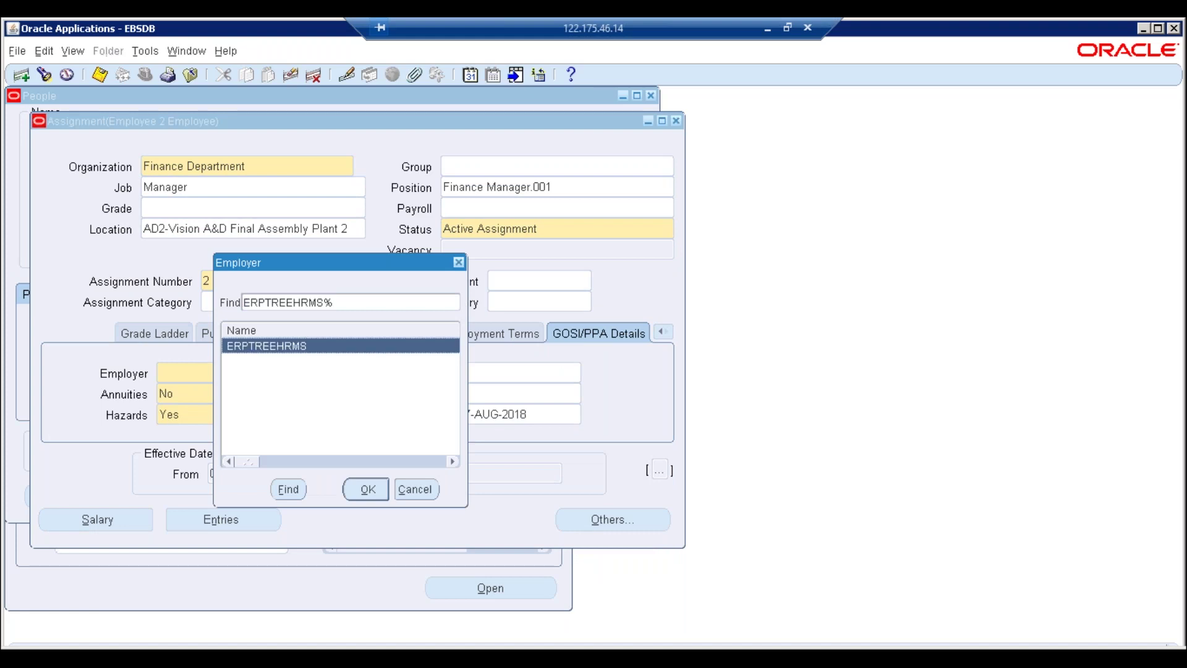
{"action": "key", "text": "Return"}
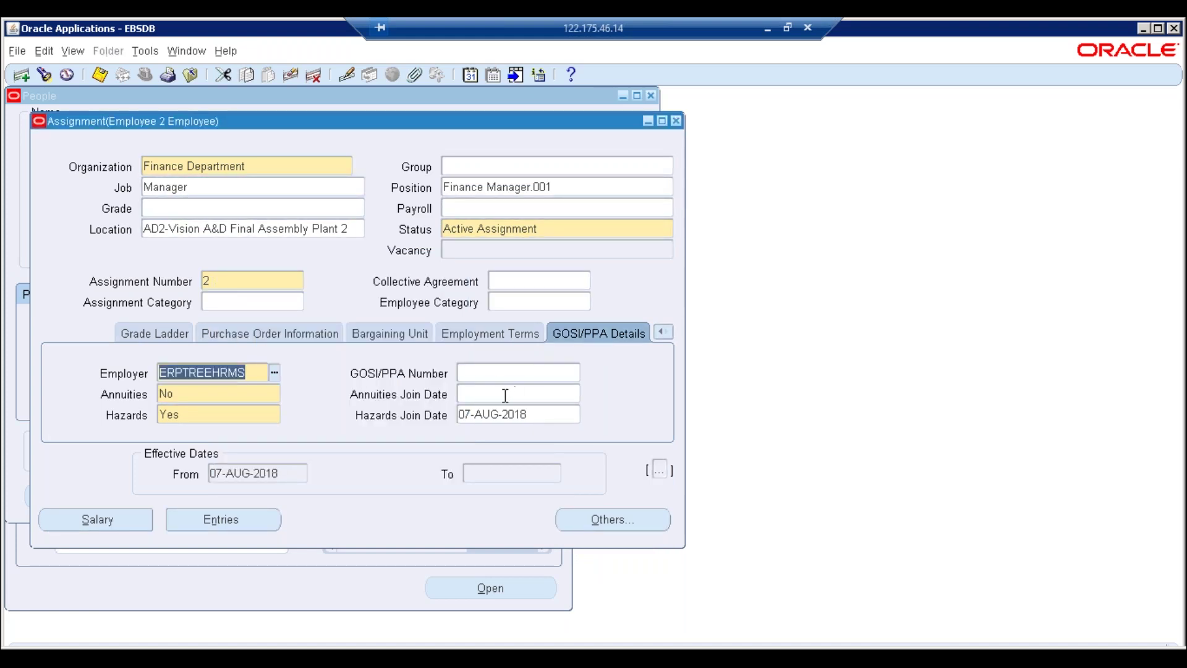
{"action": "left_click", "coordinate": [514, 392]}
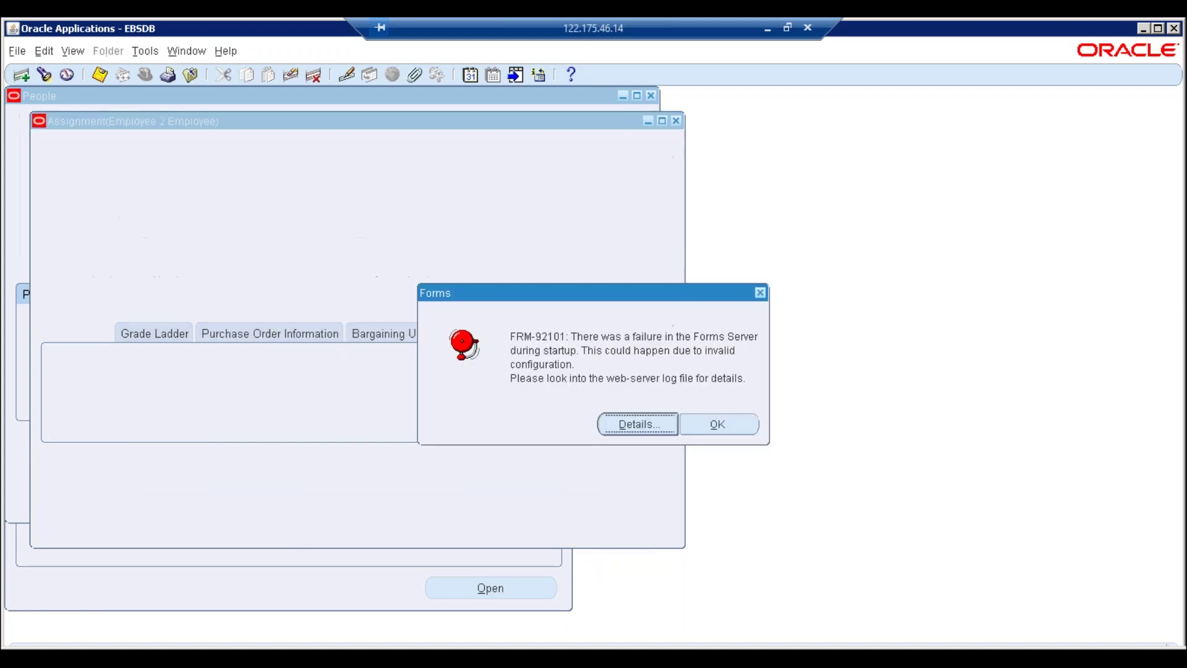
Dismiss the FRM-92101 error, close the dead forms and launcher tabs, and relaunch Enter and Maintain
{"action": "left_click", "coordinate": [730, 429]}
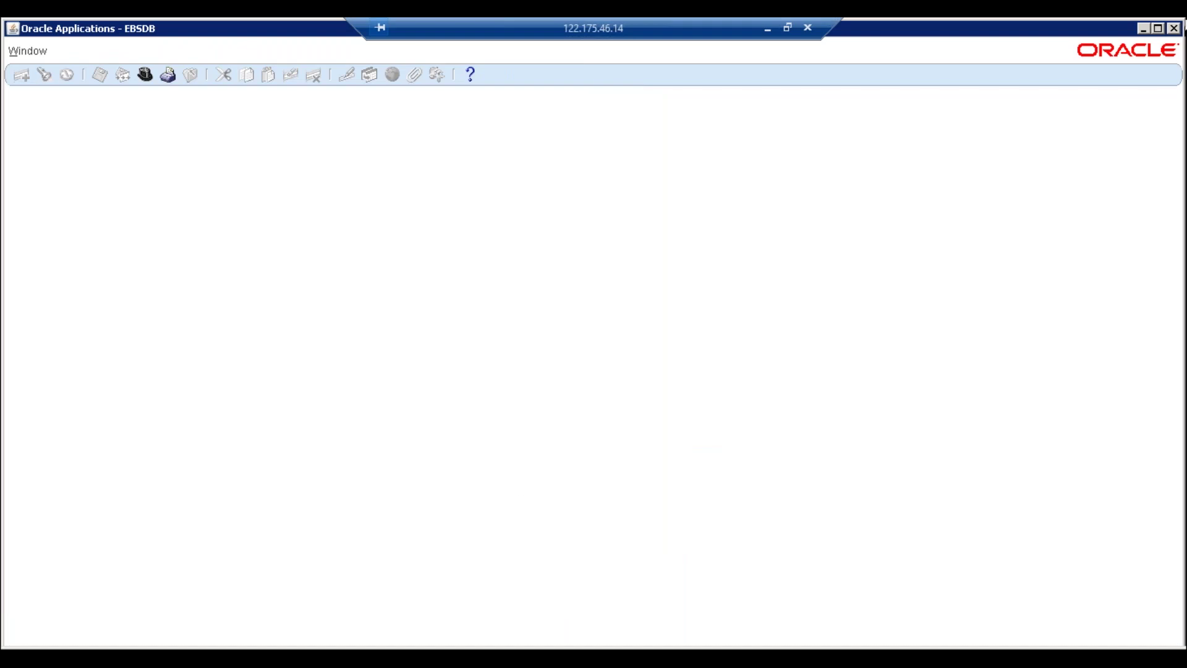
{"action": "left_click", "coordinate": [1173, 27]}
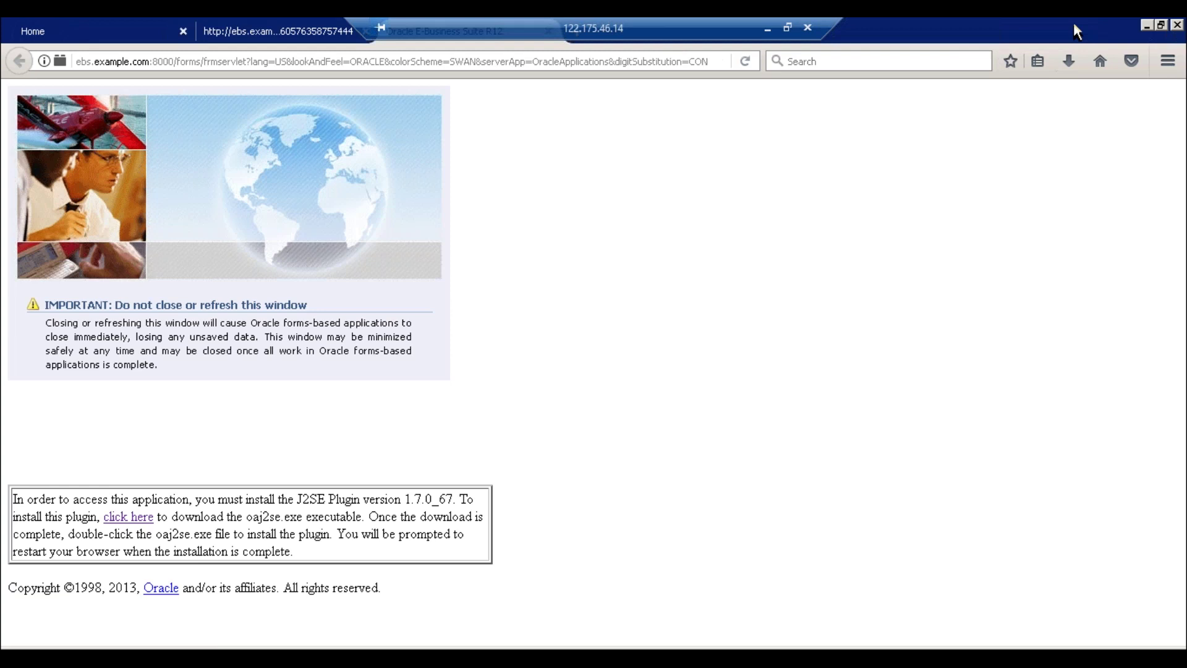
{"action": "double_click", "coordinate": [1073, 32]}
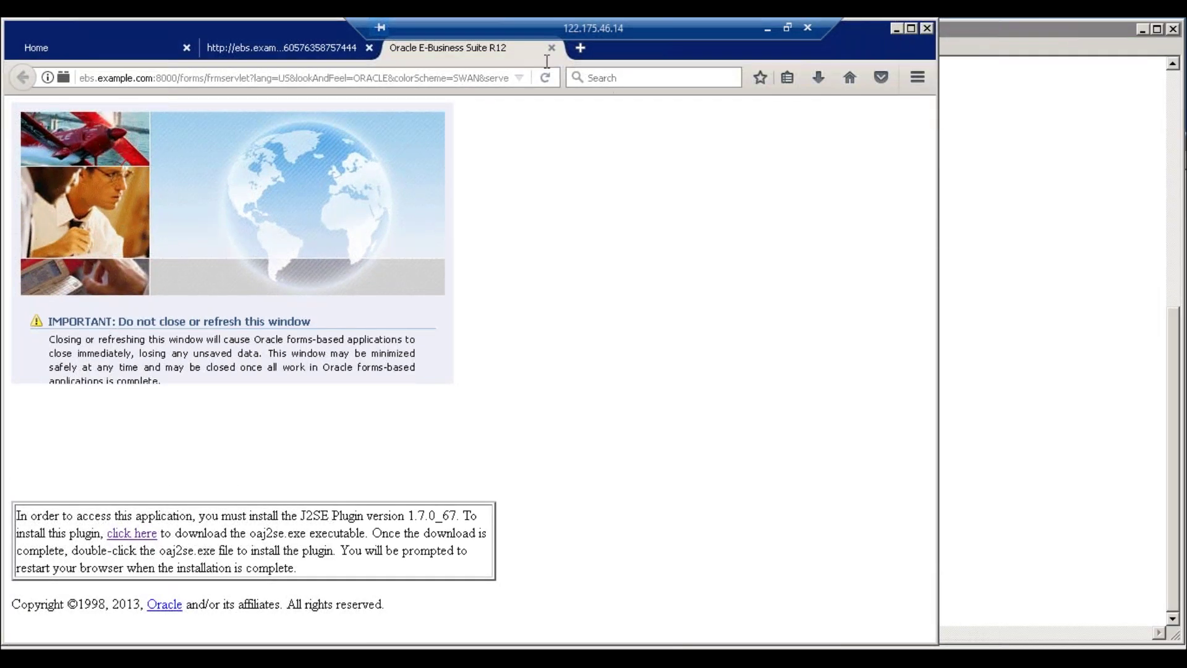
{"action": "left_click", "coordinate": [551, 48]}
{"action": "left_click", "coordinate": [369, 47]}
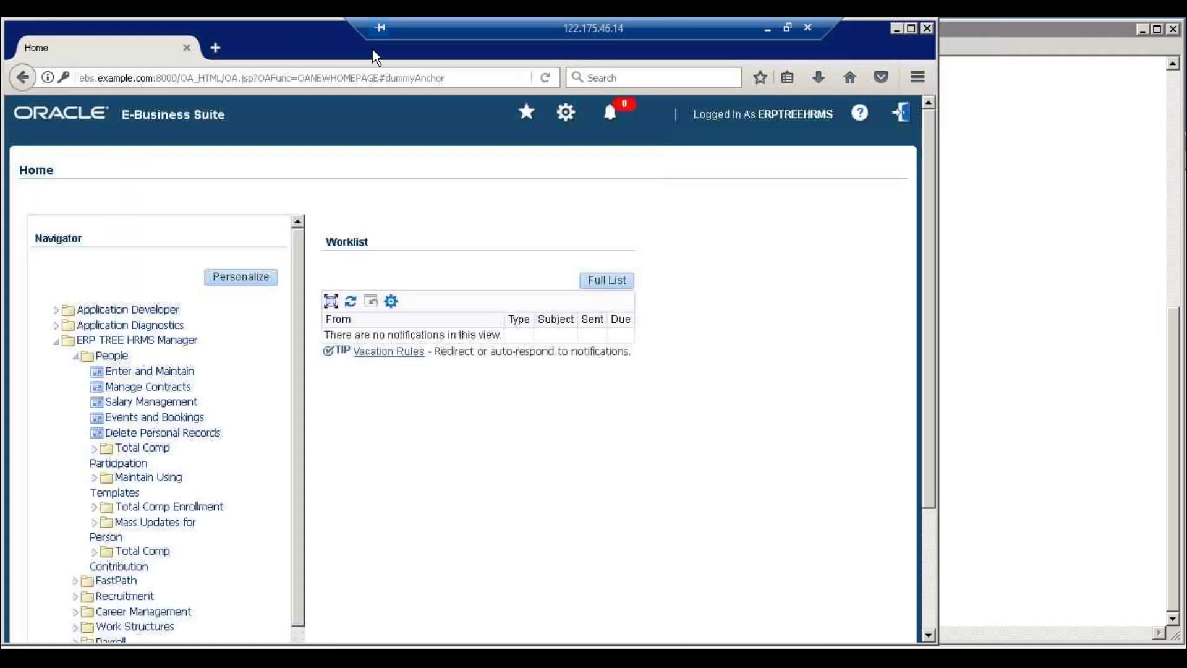
{"action": "left_click", "coordinate": [135, 372]}
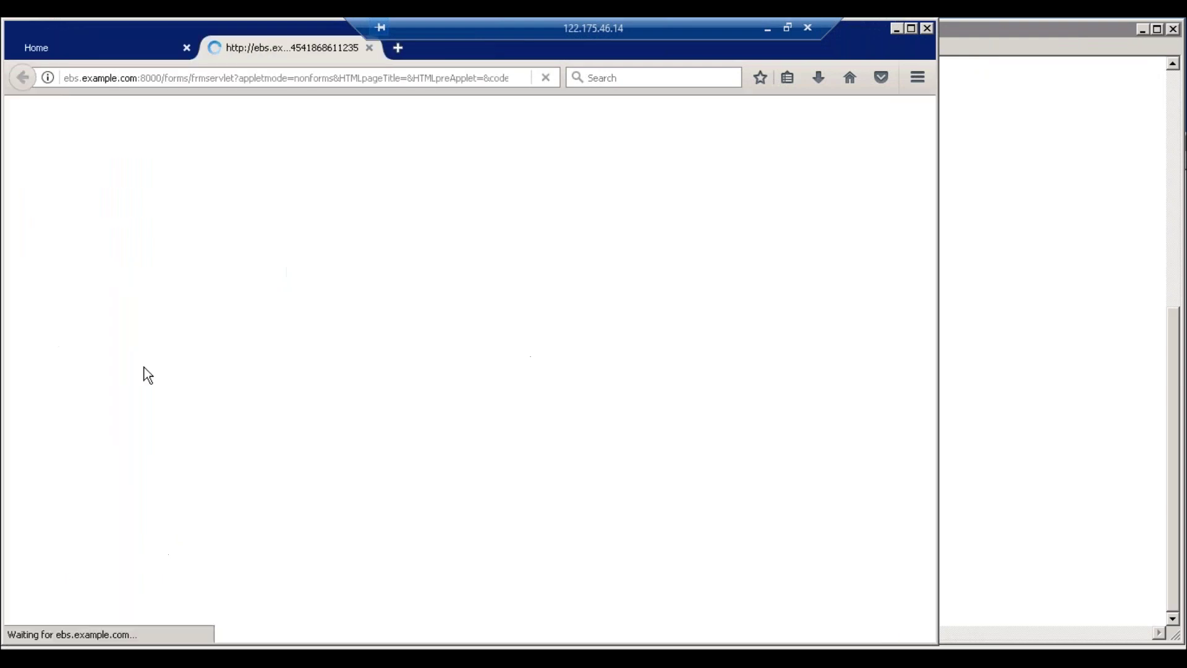
{"action": "left_click", "coordinate": [911, 29]}
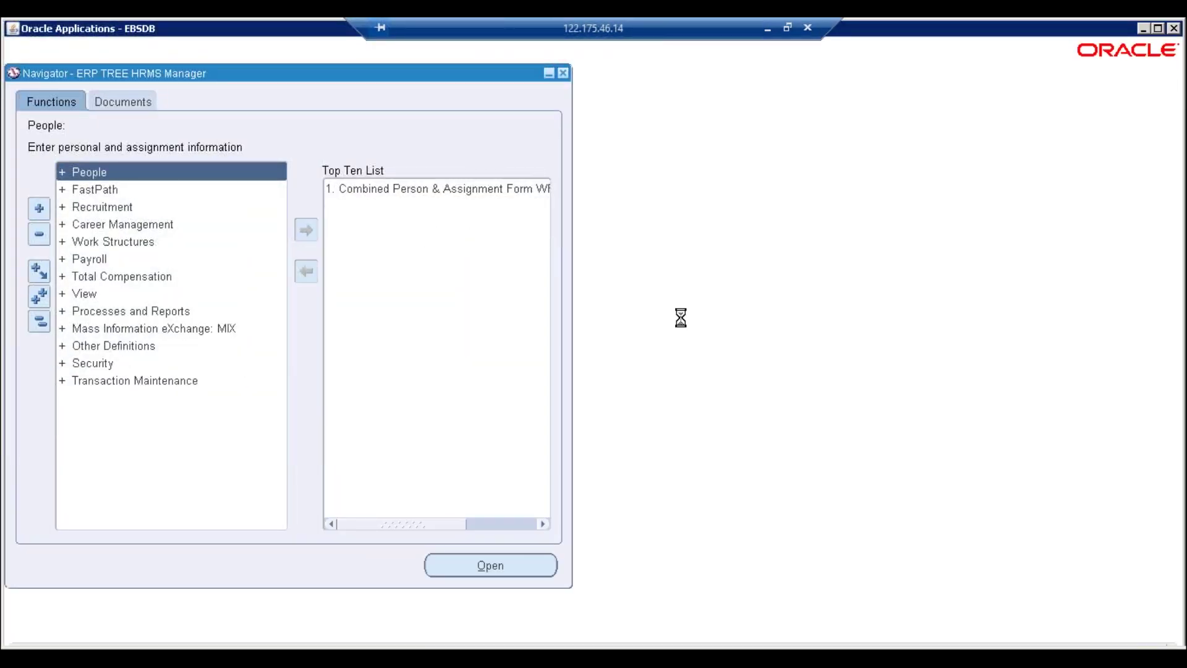
Keep the current effective date and find employee number 2
{"action": "left_click", "coordinate": [730, 333]}
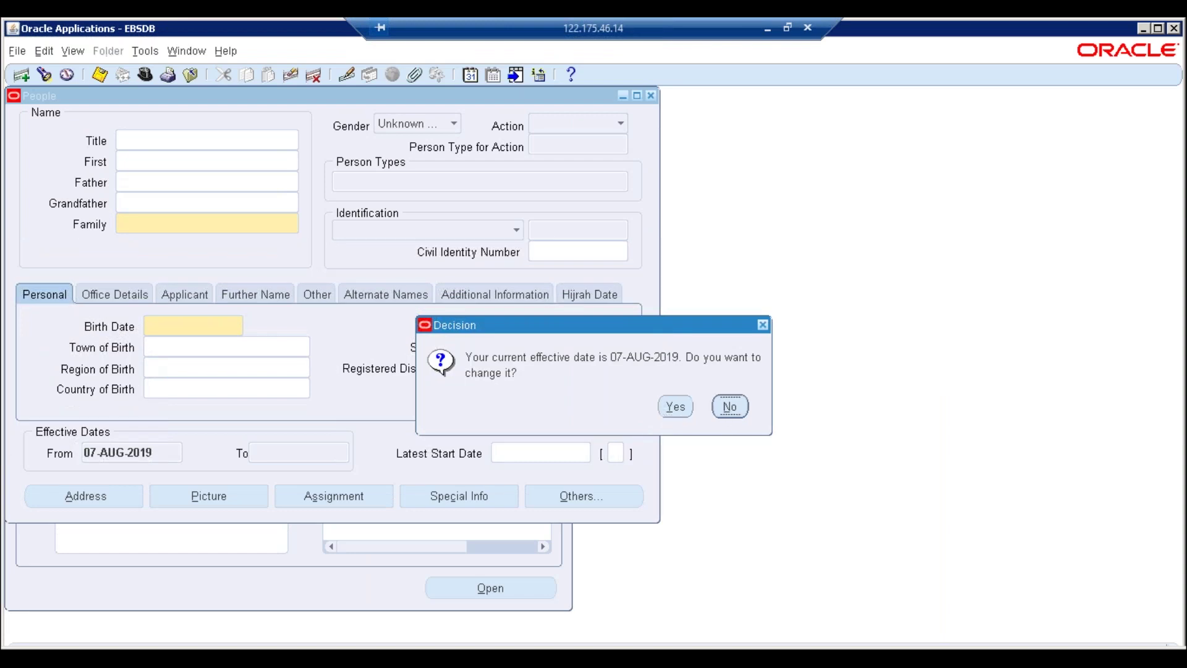
{"action": "left_click", "coordinate": [340, 327]}
{"action": "type", "text": "2"}
{"action": "key", "text": "Tab"}
{"action": "key", "text": "Return"}
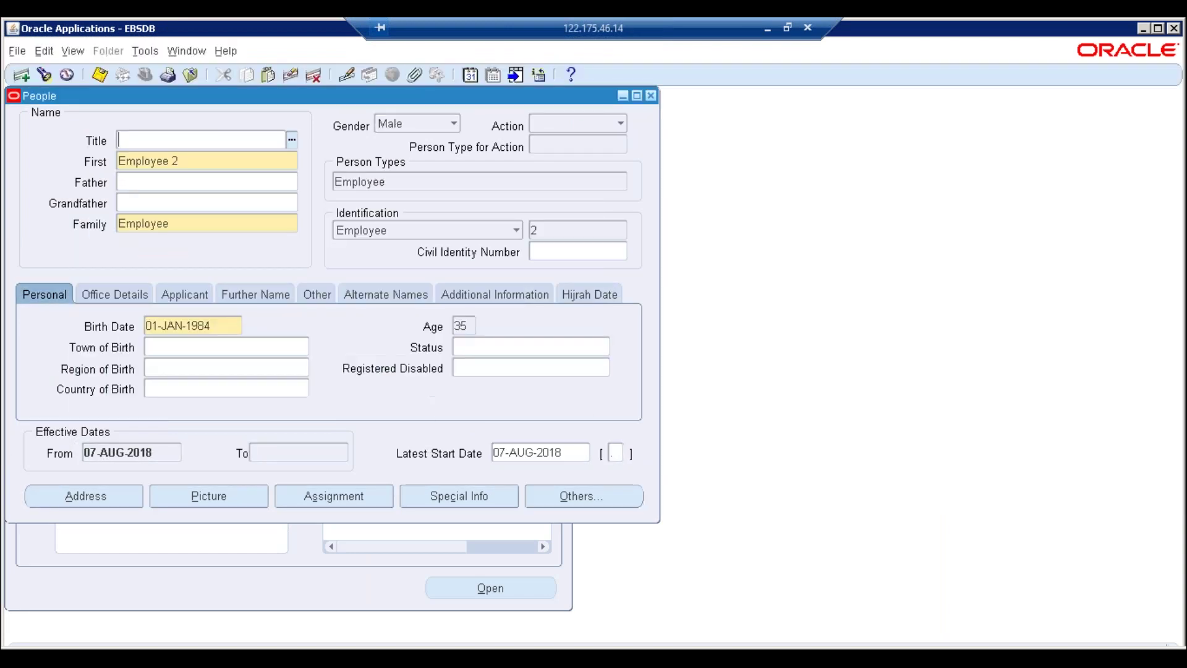
Set the assignment's GOSI/PPA employer to ERPTREEHRMS, saving it as a correction
{"action": "left_click", "coordinate": [335, 488]}
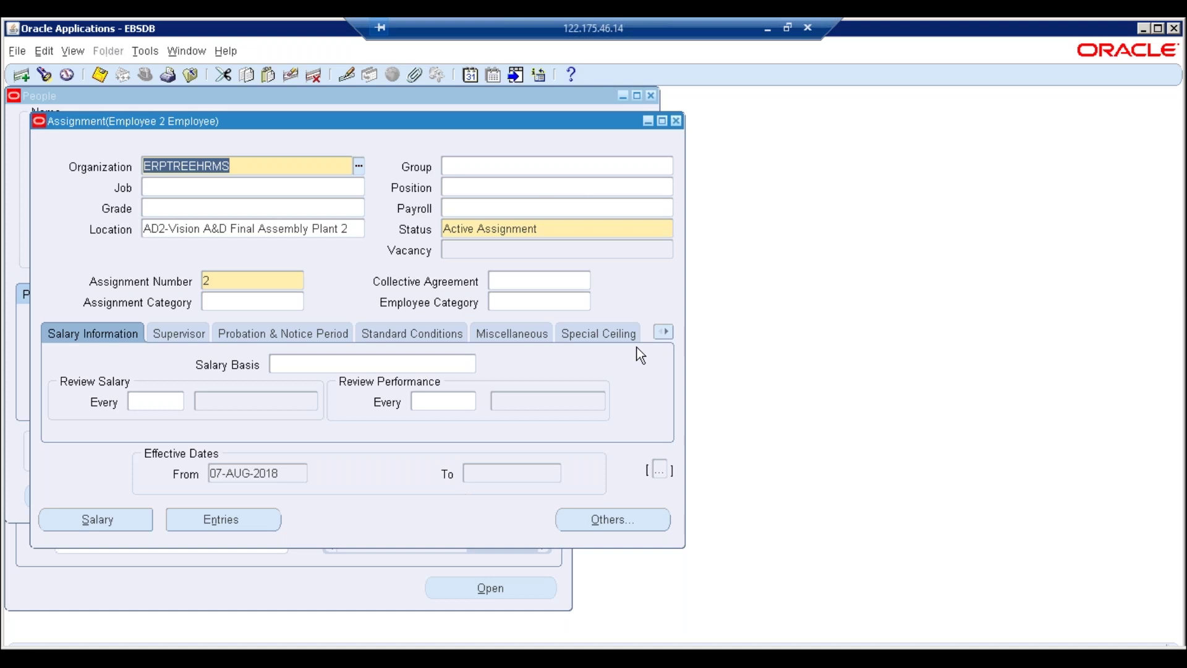
{"action": "left_click", "coordinate": [665, 333]}
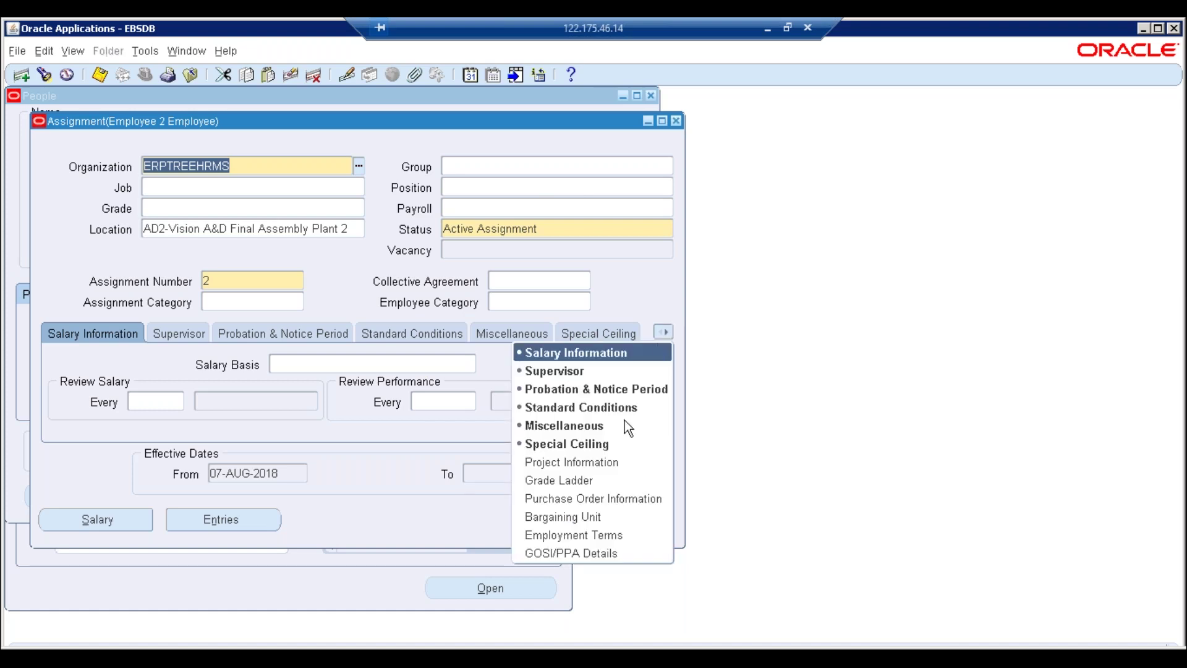
{"action": "left_click", "coordinate": [571, 552]}
{"action": "key", "text": "ctrl+l"}
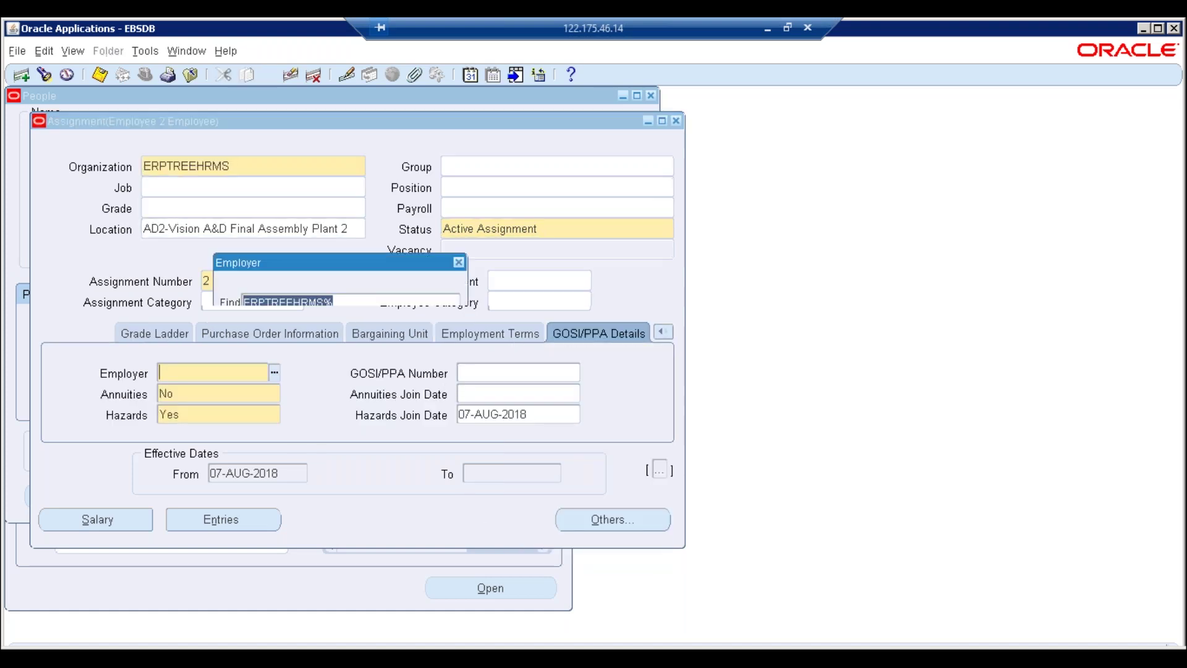
{"action": "key", "text": "Return"}
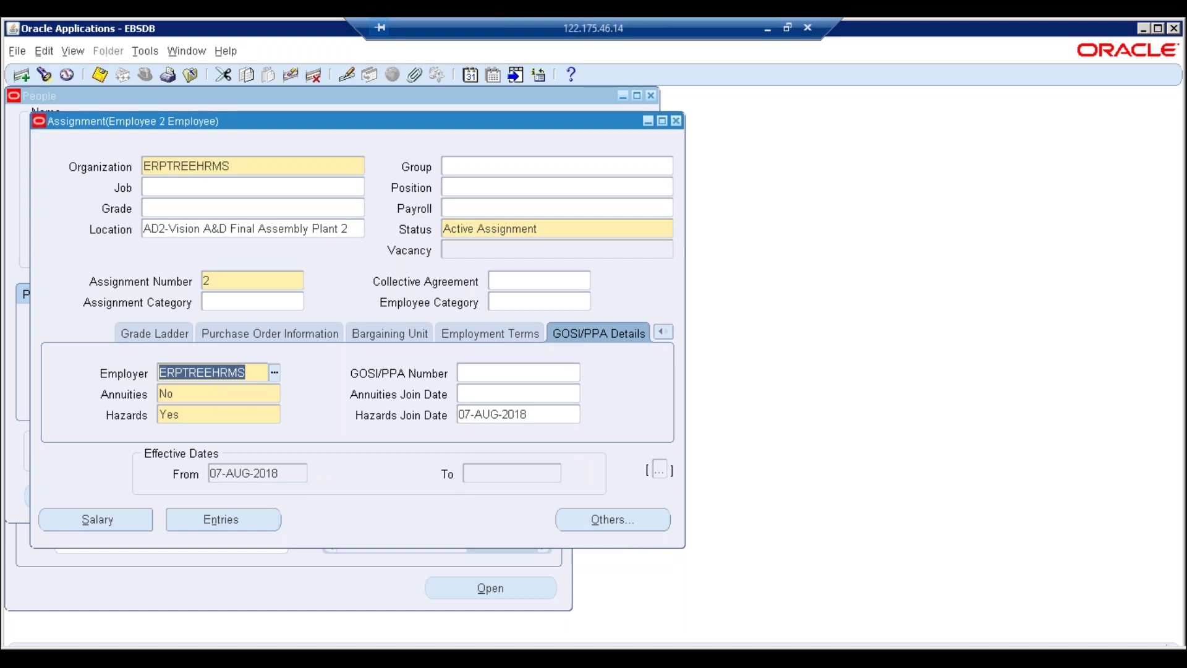
{"action": "key", "text": "alt+c"}
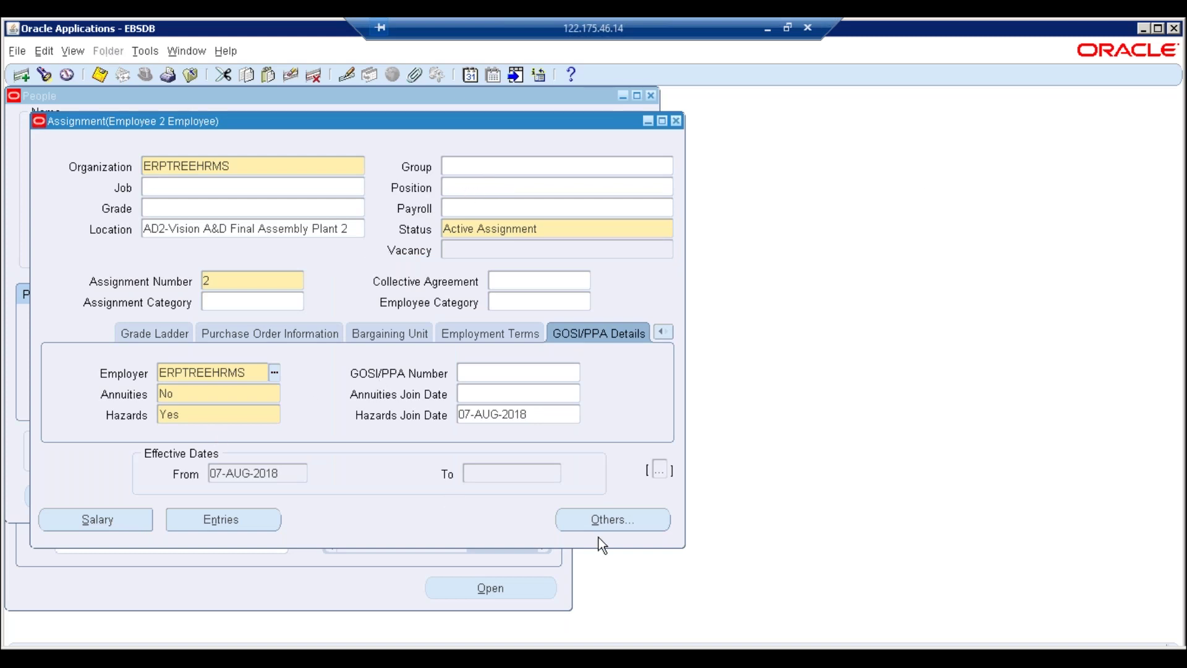
{"action": "left_click", "coordinate": [1157, 28]}
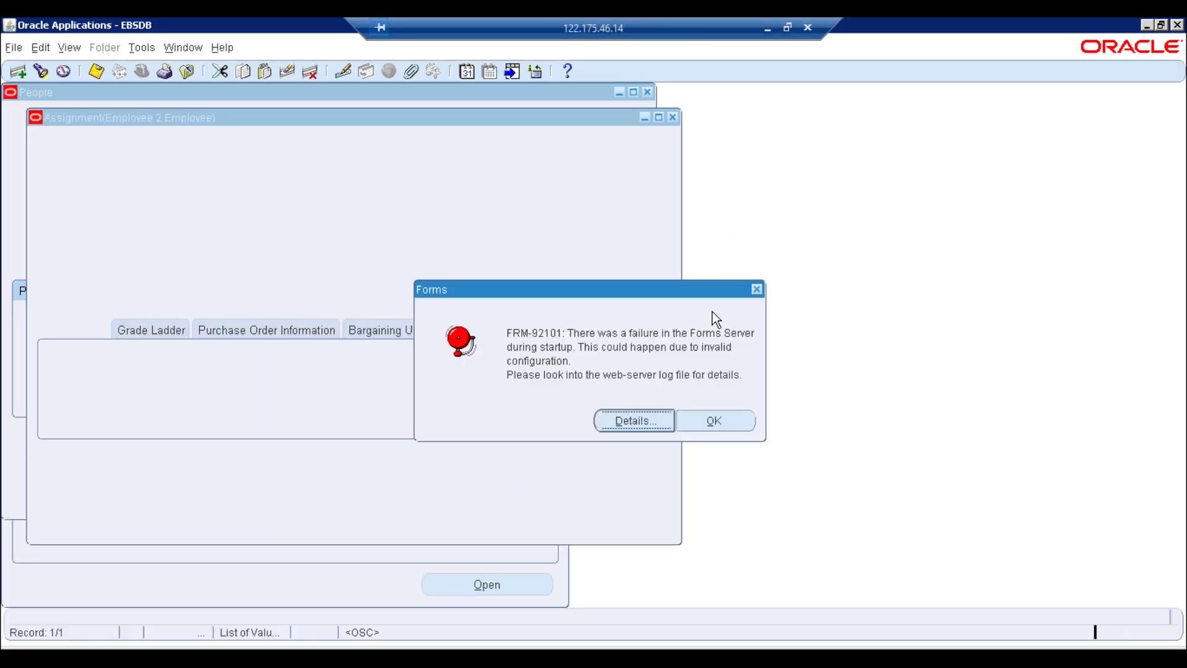
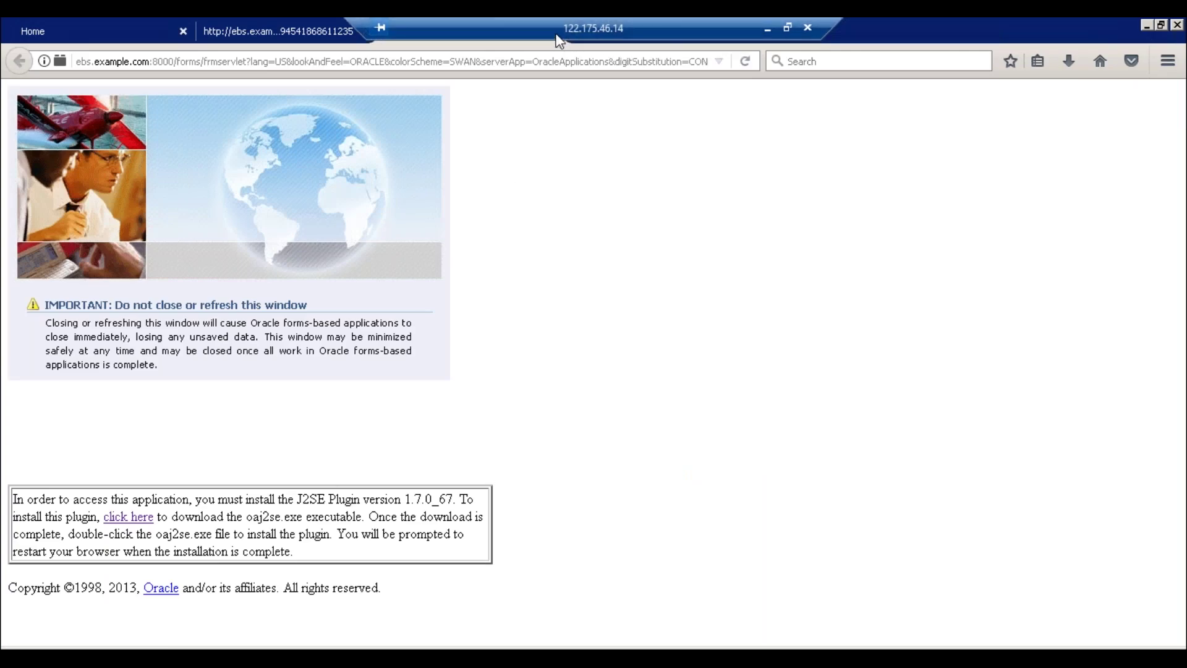
Close the leftover R12 and forms browser tabs and relaunch Enter and Maintain from the Home page
{"action": "left_click", "coordinate": [1161, 26]}
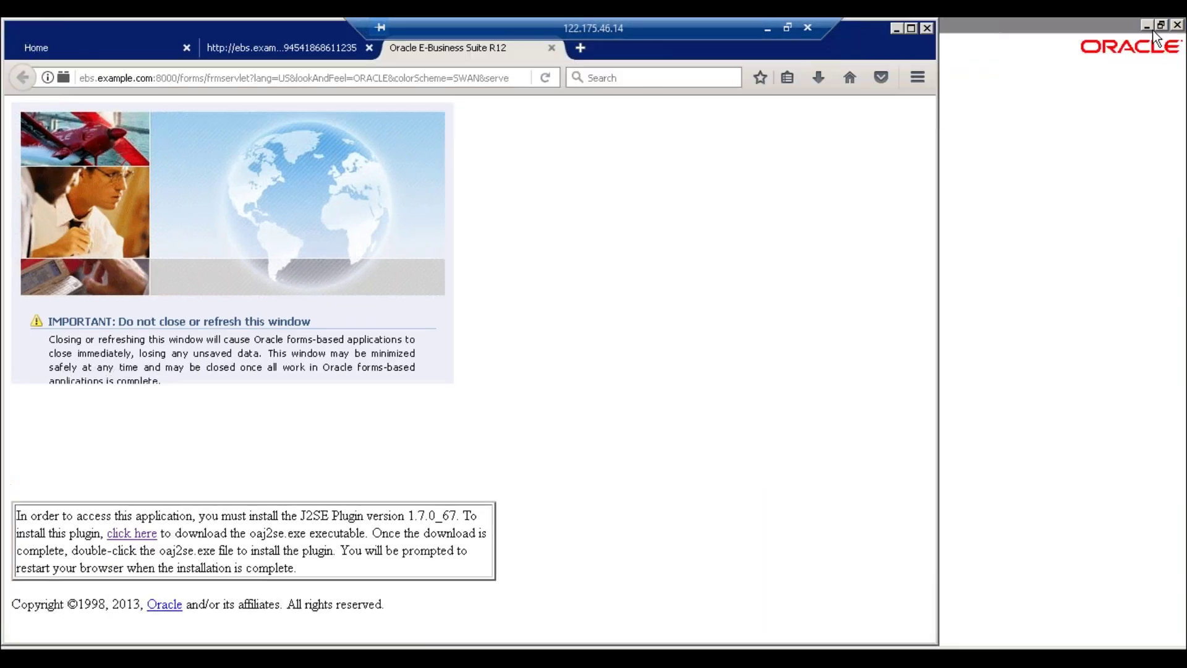
{"action": "left_click", "coordinate": [552, 47]}
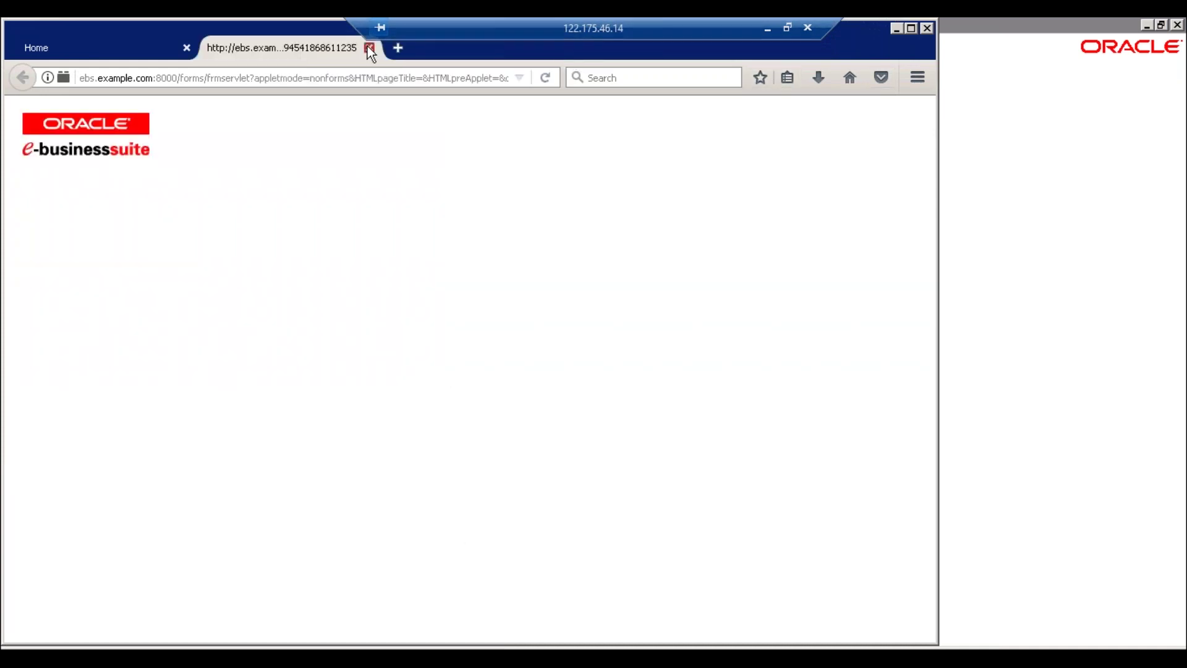
{"action": "left_click", "coordinate": [369, 47]}
{"action": "left_click", "coordinate": [146, 372]}
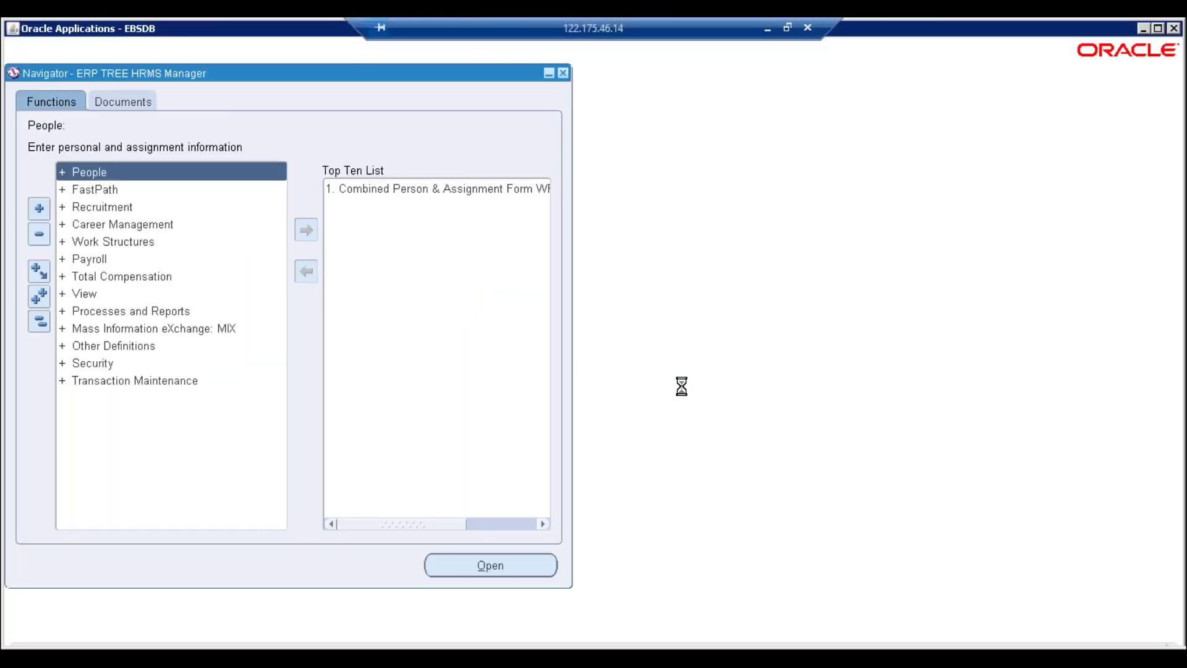
Change the effective date to 01-JAN-2018 and start a new person record
{"action": "left_click", "coordinate": [674, 406]}
{"action": "type", "text": "0"}
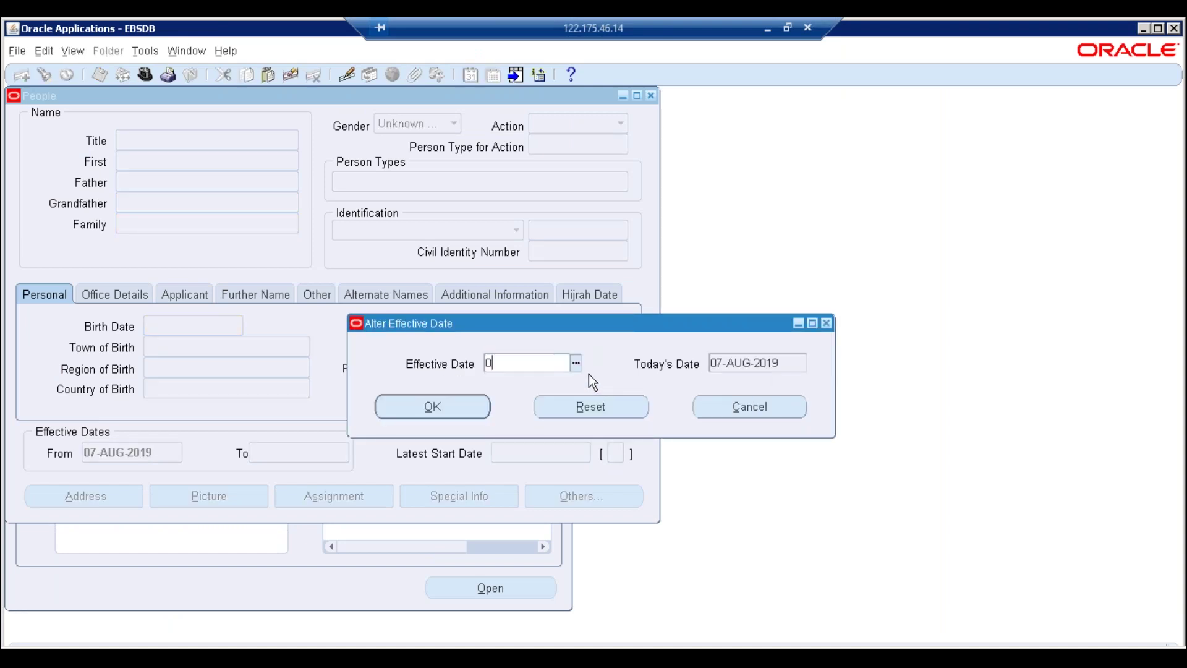
{"action": "type", "text": "1-JAN-2018"}
{"action": "key", "text": "Tab"}
{"action": "key", "text": "Return"}
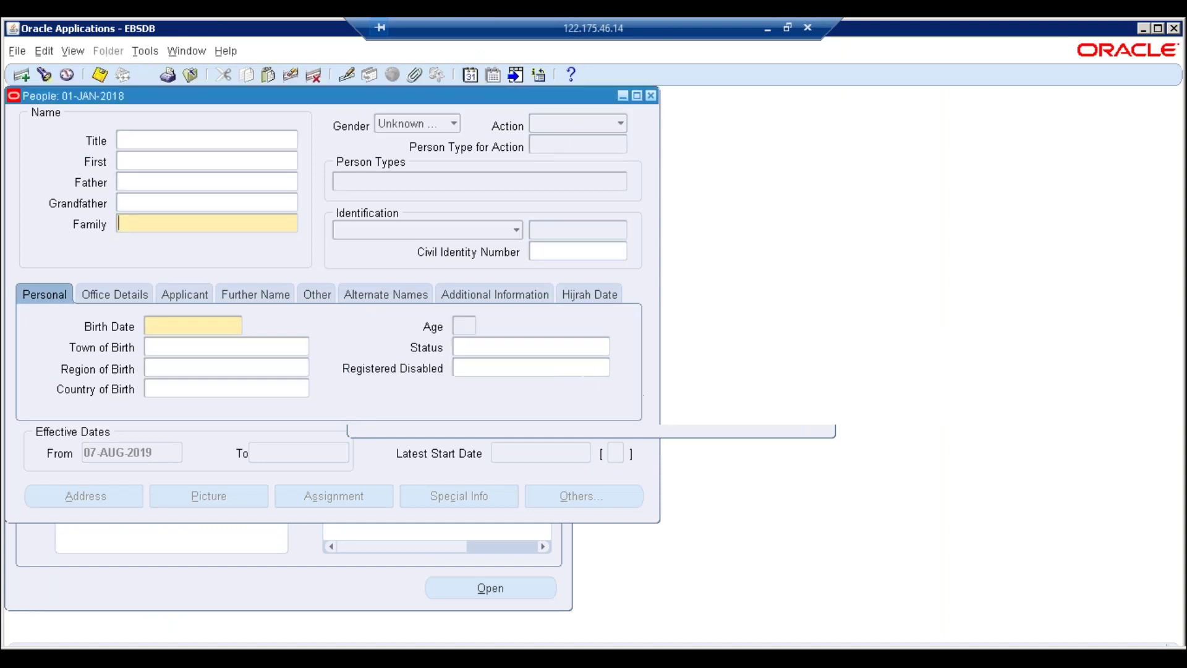
{"action": "left_click", "coordinate": [369, 384]}
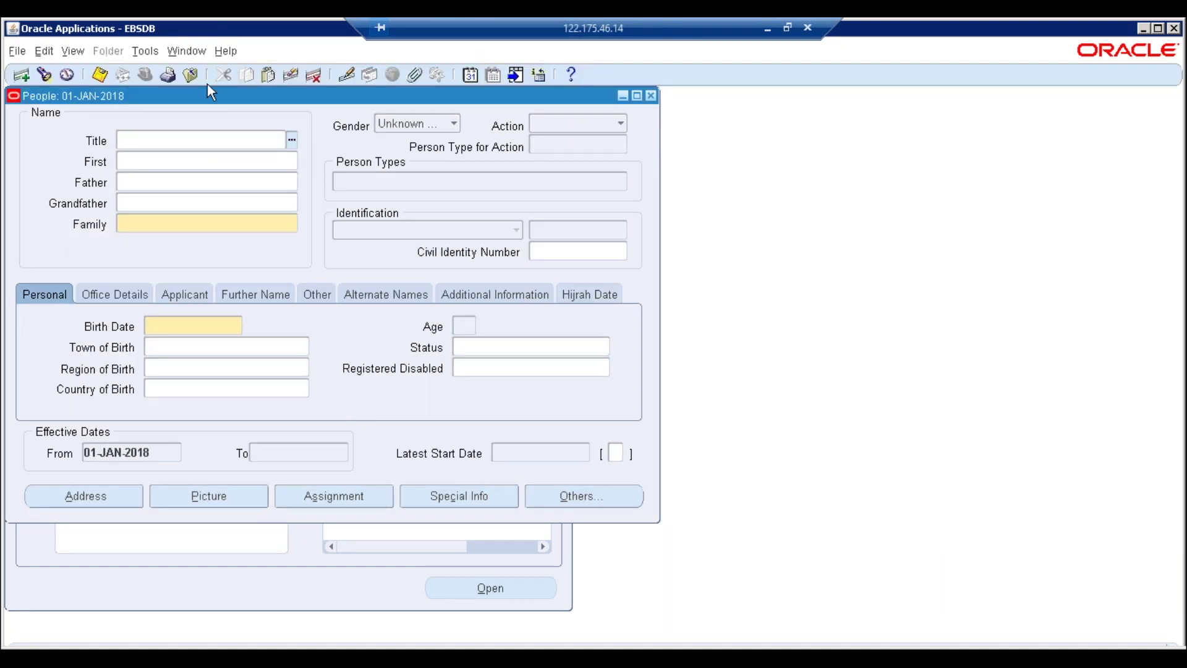
{"action": "left_click_drag", "start_coordinate": [208, 95], "coordinate": [332, 148]}
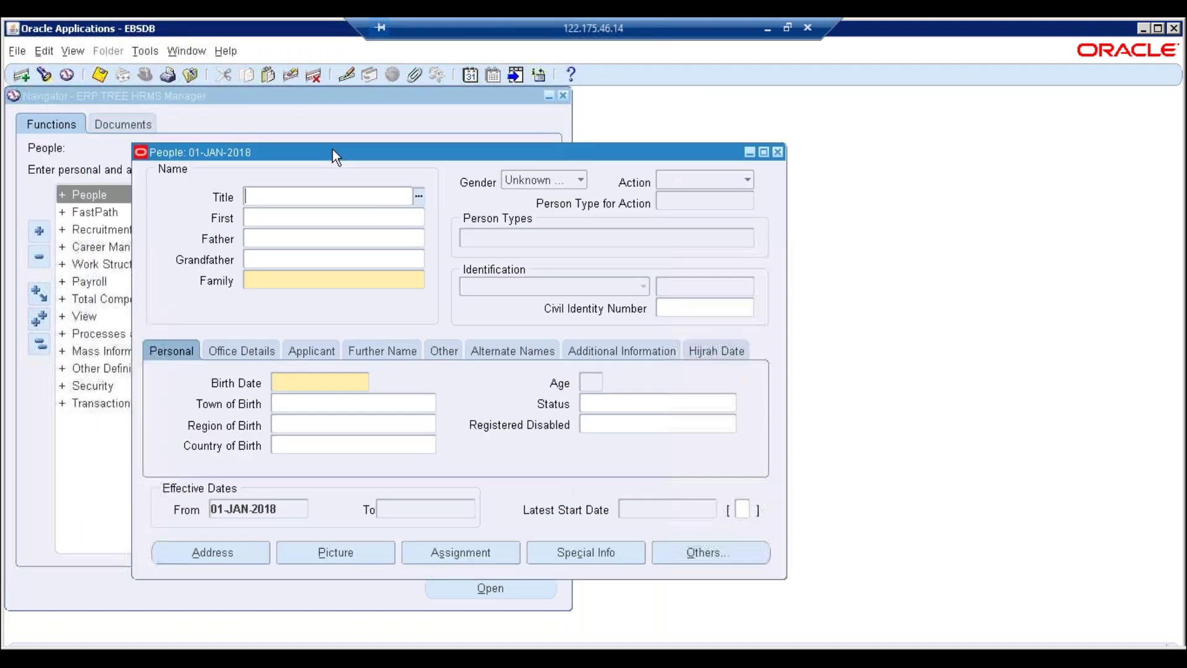
Set gender Female, action Create Employment, and first and family name 'Employee 3'
{"action": "left_click", "coordinate": [536, 182]}
{"action": "left_click", "coordinate": [567, 180]}
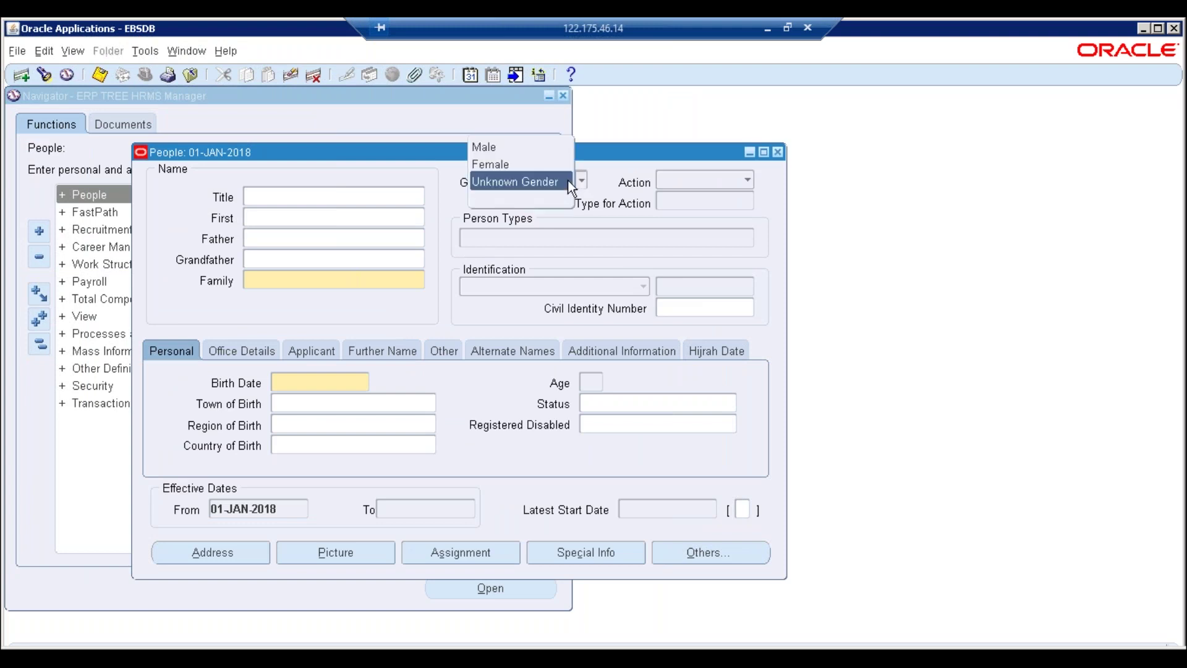
{"action": "left_click", "coordinate": [506, 162]}
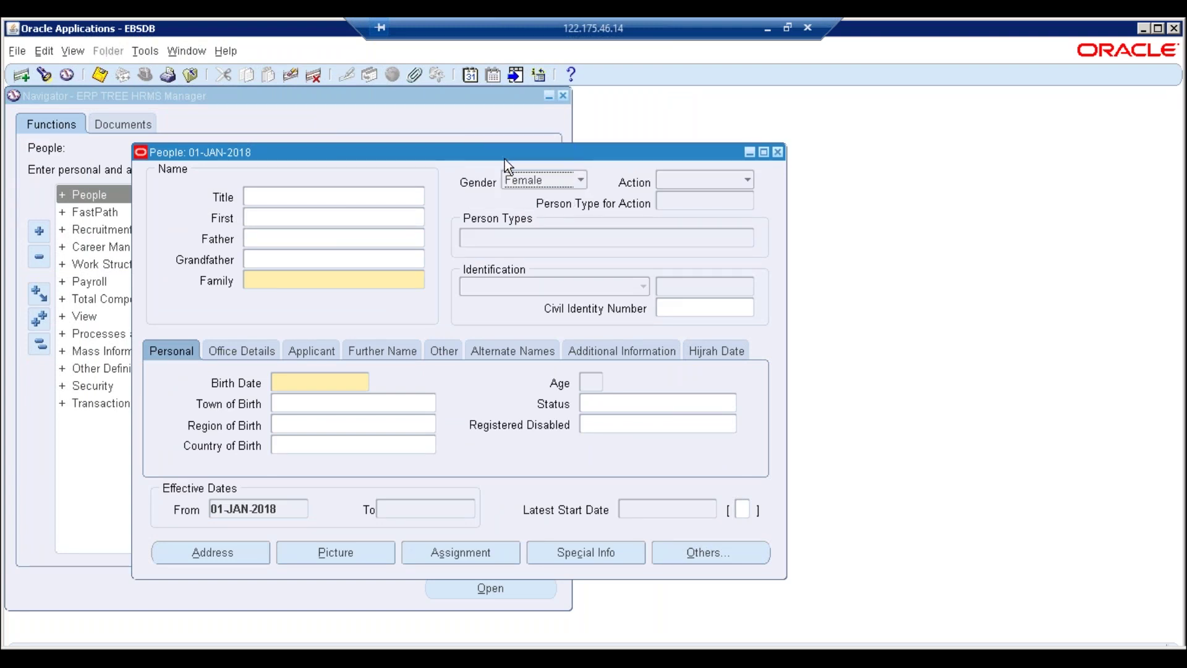
{"action": "left_click", "coordinate": [746, 180]}
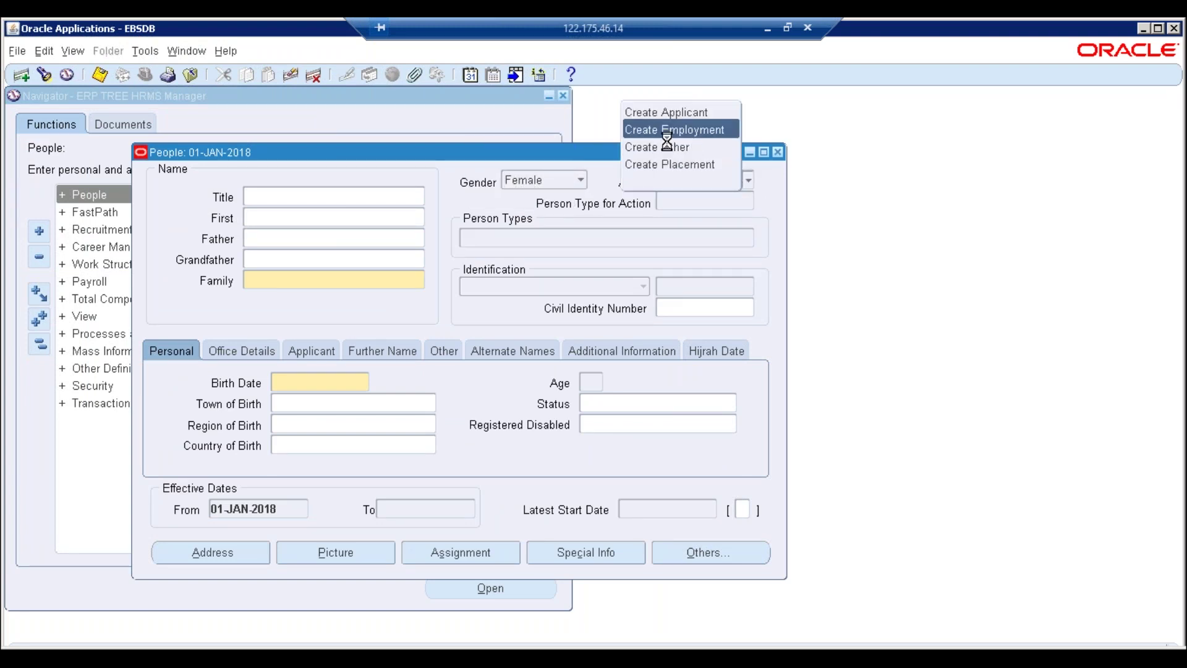
{"action": "left_click", "coordinate": [689, 131]}
{"action": "type", "text": "Employee"}
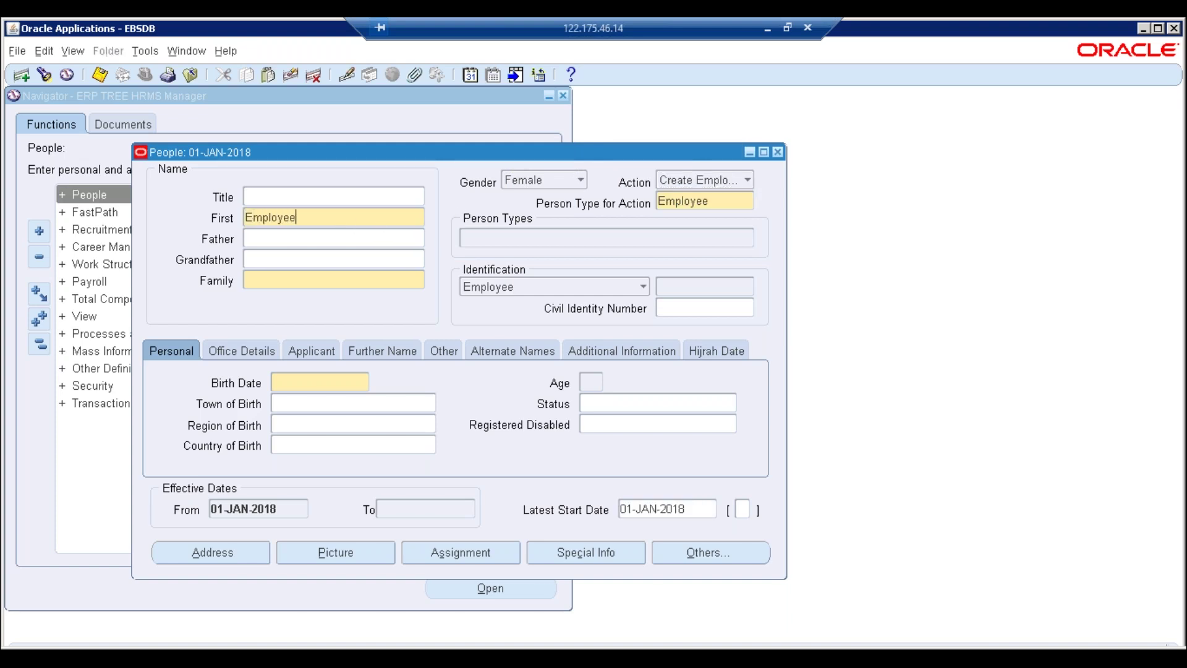
{"action": "type", "text": " 3"}
{"action": "triple_click", "coordinate": [324, 215]}
{"action": "key", "text": "ctrl+c"}
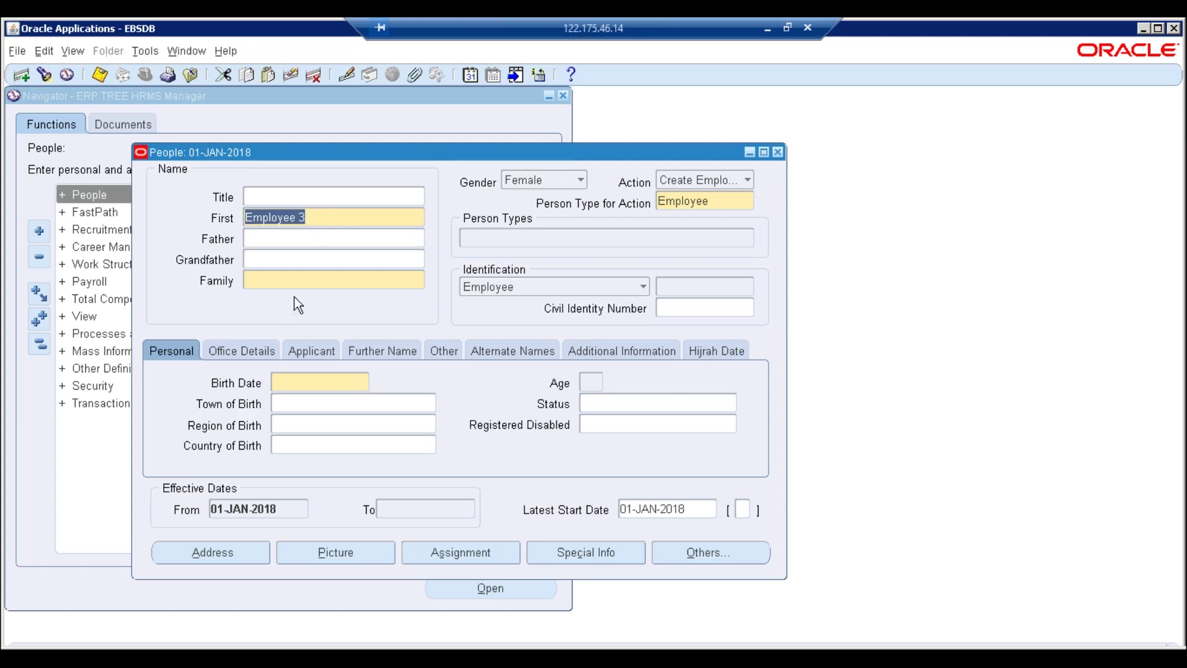
{"action": "left_click", "coordinate": [291, 280]}
{"action": "key", "text": "ctrl+v"}
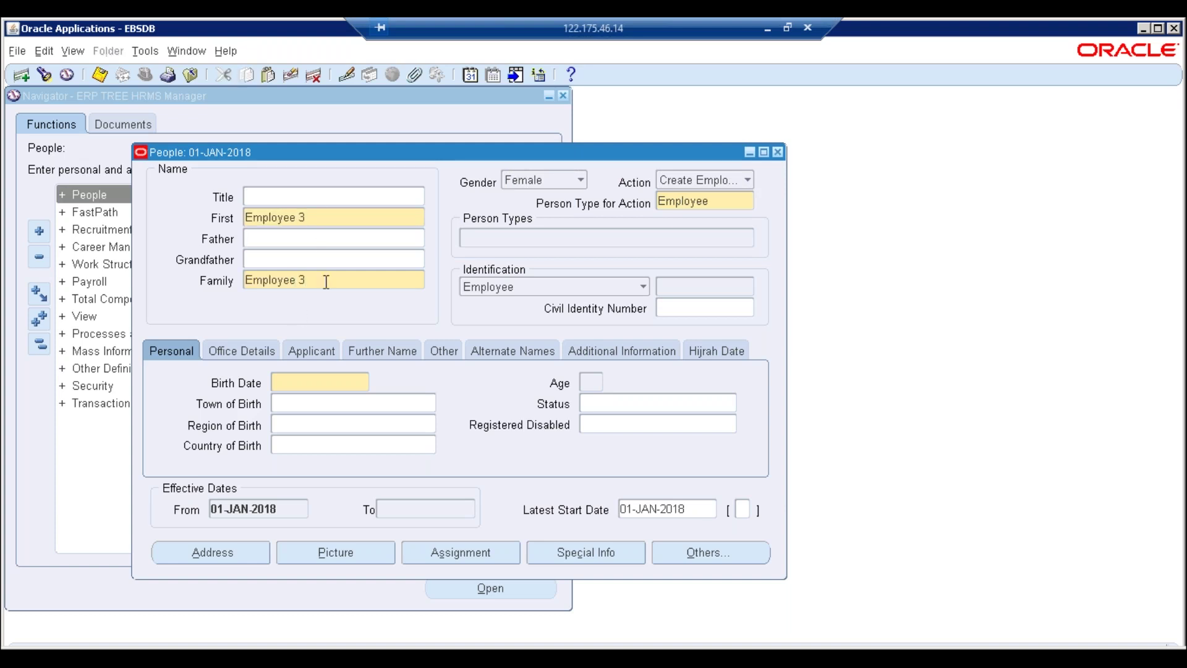
Enter the birth date as 01-JAN-1987 and dismiss the Hijrah date note
{"action": "left_click", "coordinate": [294, 381]}
{"action": "type", "text": "01JAN18"}
{"action": "key", "text": "Tab"}
{"action": "key", "text": "shift+Tab"}
{"action": "key", "text": "End"}
{"action": "key", "text": "BackSpace"}
{"action": "key", "text": "BackSpace"}
{"action": "key", "text": "BackSpace"}
{"action": "key", "text": "BackSpace"}
{"action": "type", "text": "1987"}
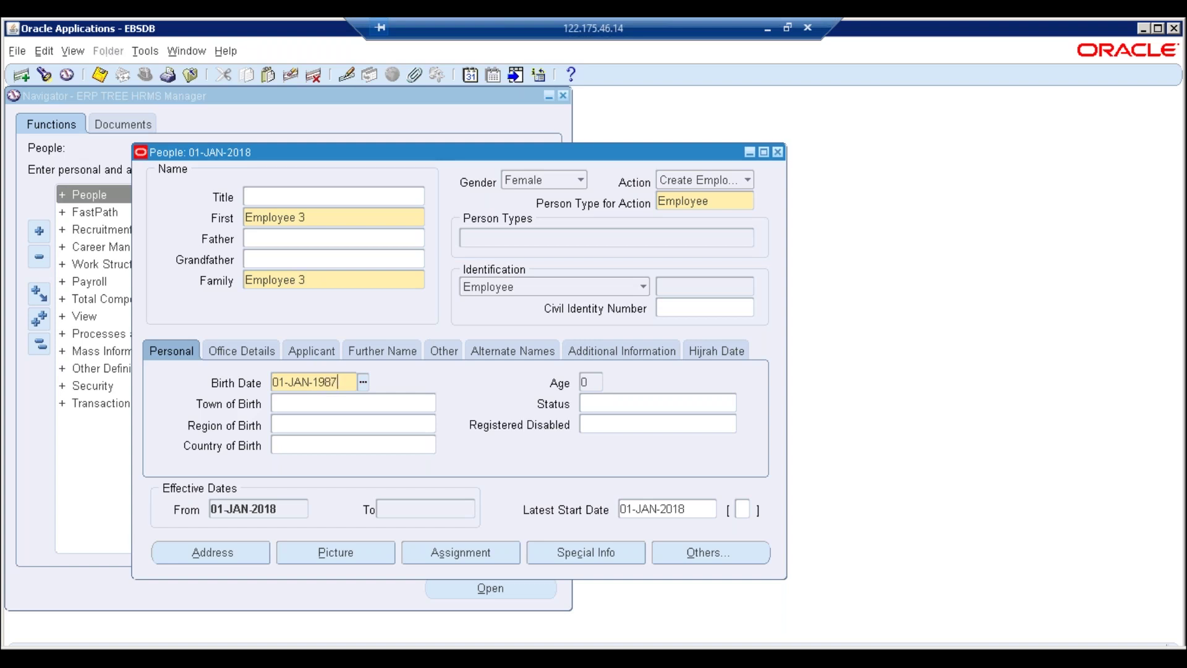
{"action": "key", "text": "Tab"}
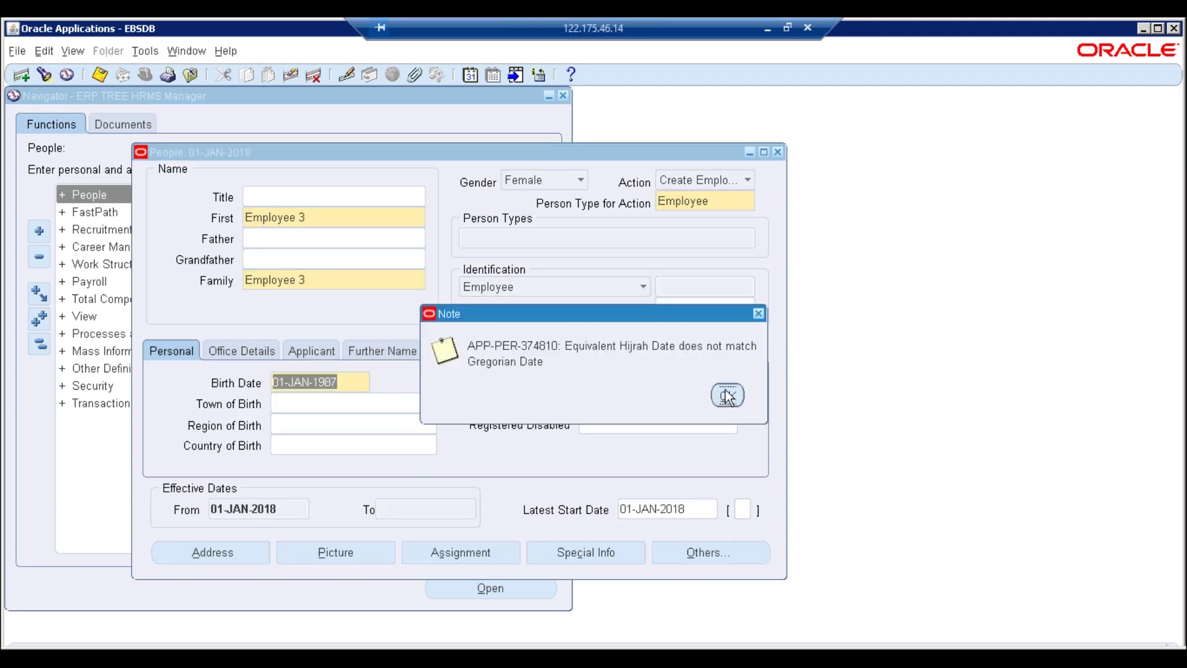
{"action": "left_click", "coordinate": [728, 396]}
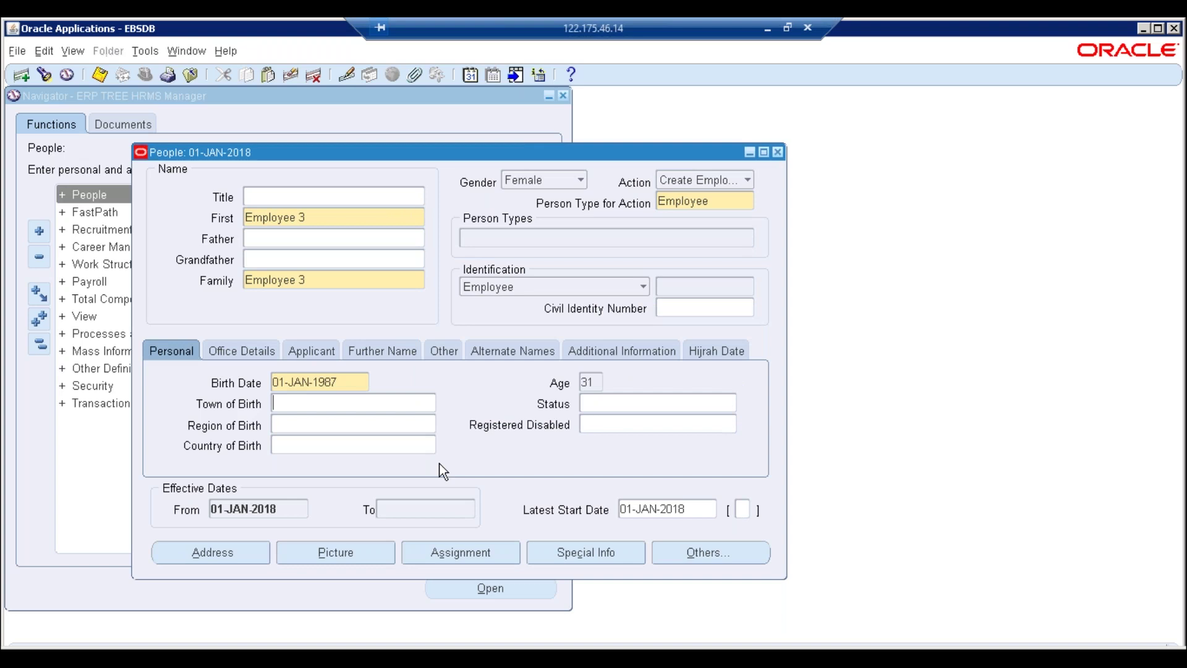
Set nationality to New Zealander under Additional Information and save the employee
{"action": "left_click", "coordinate": [621, 351]}
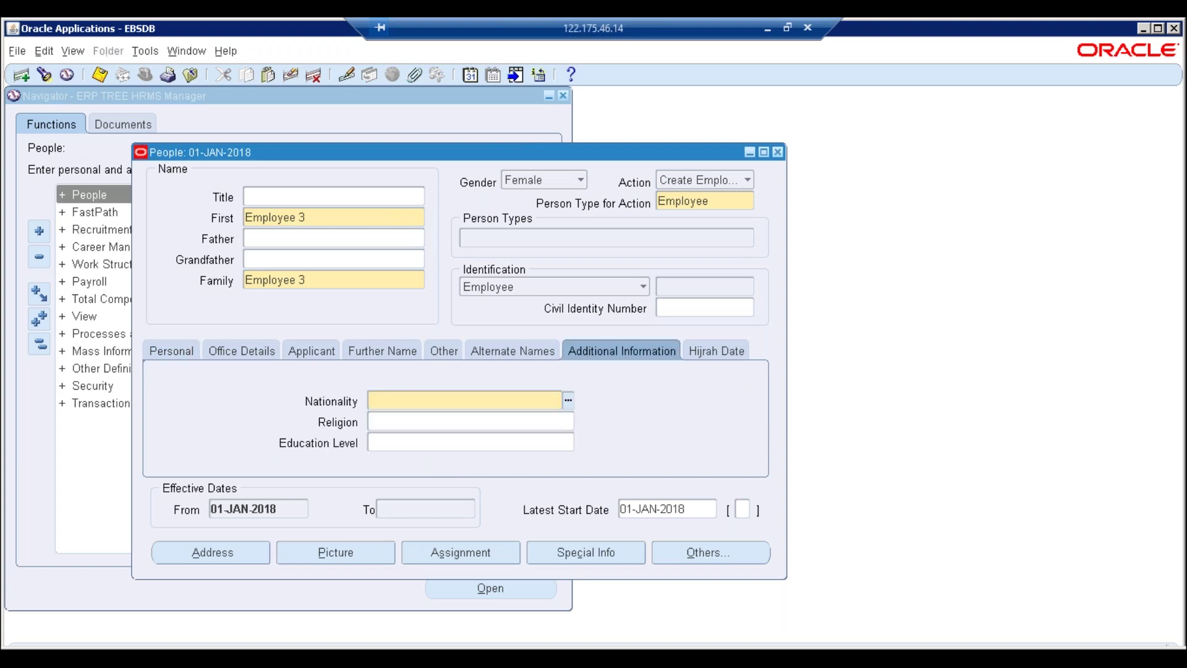
{"action": "type", "text": "new"}
{"action": "key", "text": "Tab"}
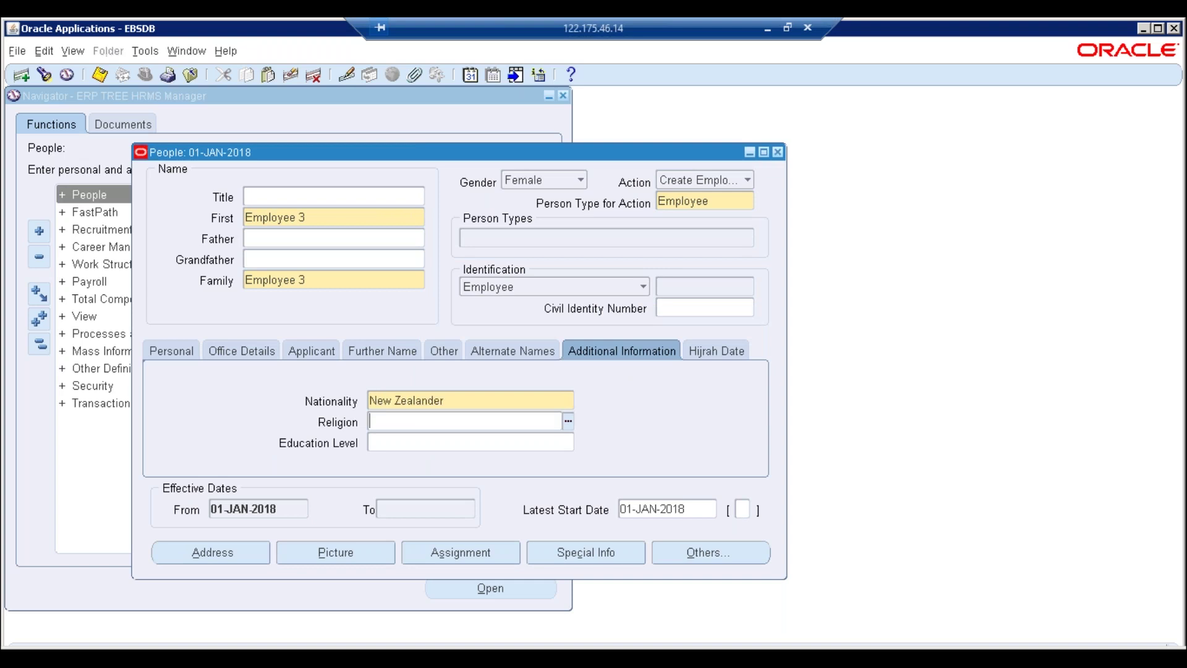
{"action": "left_click", "coordinate": [443, 400]}
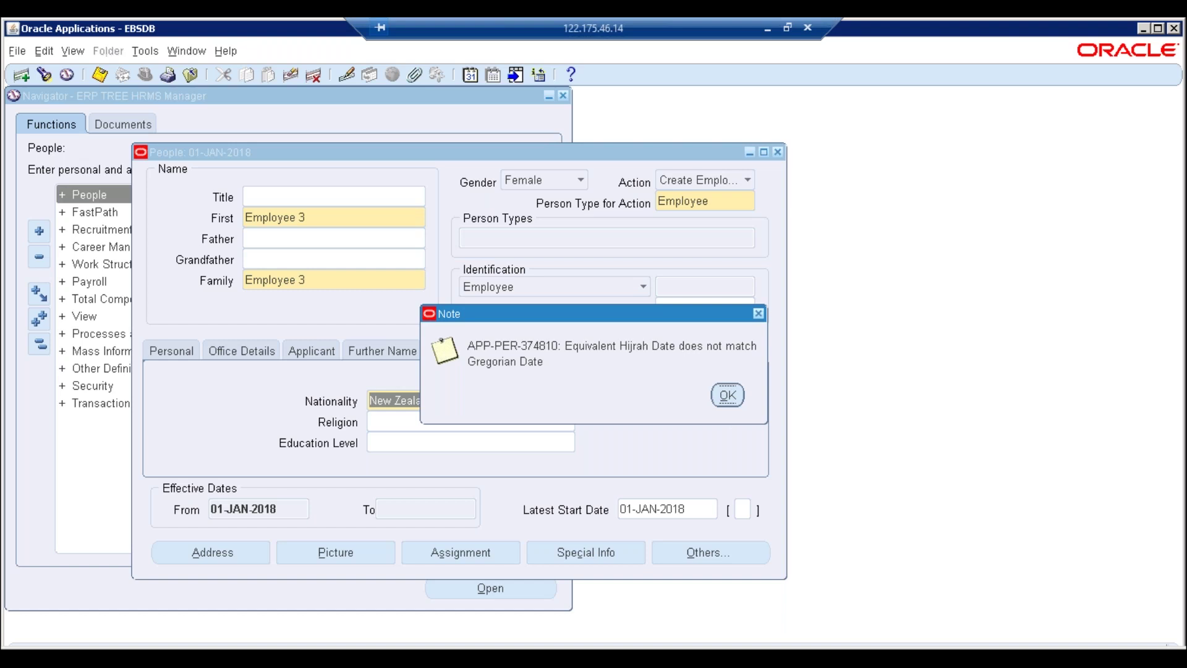
{"action": "key", "text": "Return"}
{"action": "left_click", "coordinate": [714, 357]}
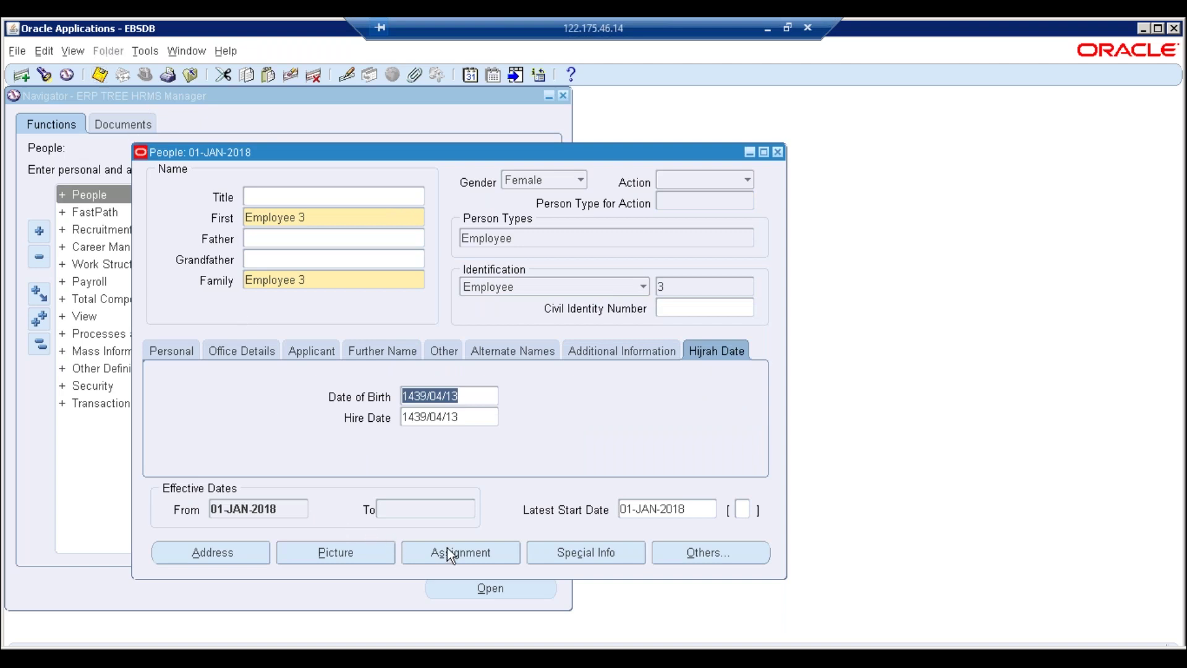
Set Employee 3's assignment organization to I.T. Department as a correction, dismissing both flexfield errors
{"action": "left_click", "coordinate": [464, 552]}
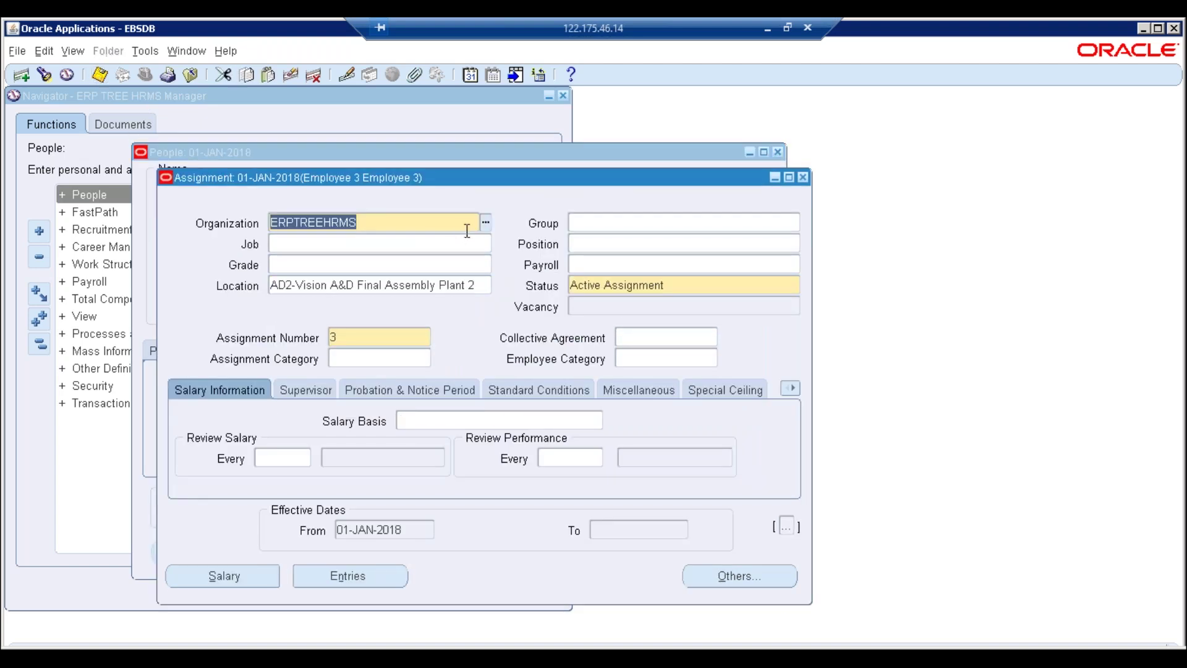
{"action": "left_click", "coordinate": [486, 224]}
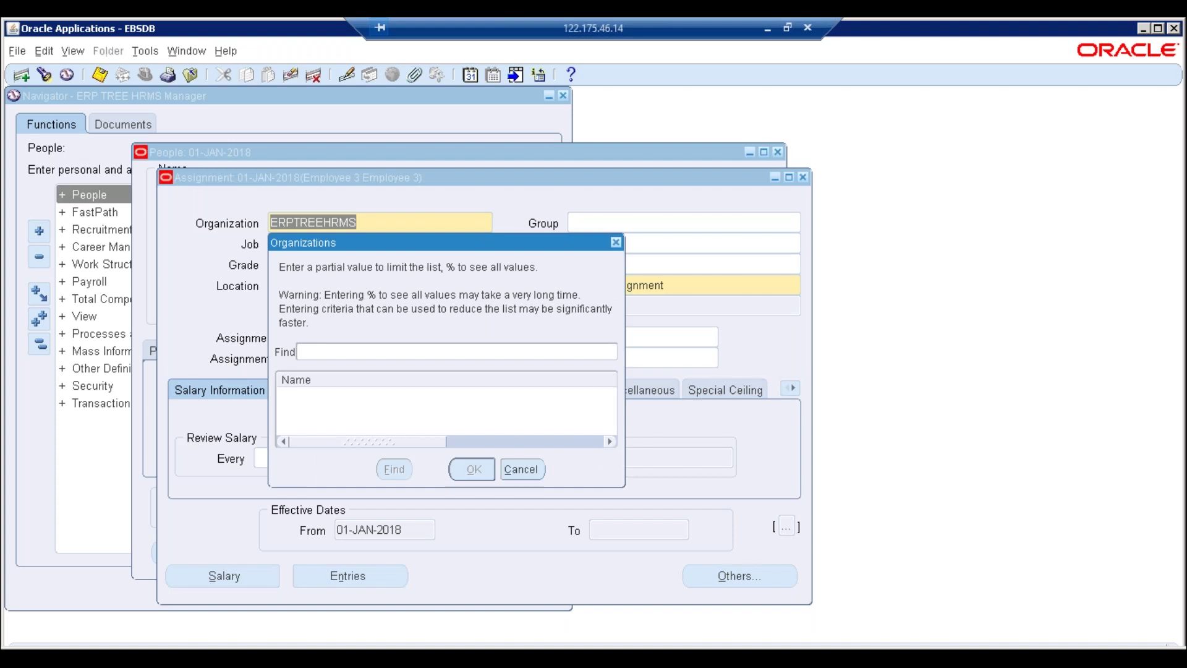
{"action": "type", "text": "%"}
{"action": "key", "text": "Return"}
{"action": "key", "text": "Down"}
{"action": "key", "text": "Down"}
{"action": "key", "text": "Down"}
{"action": "key", "text": "Down"}
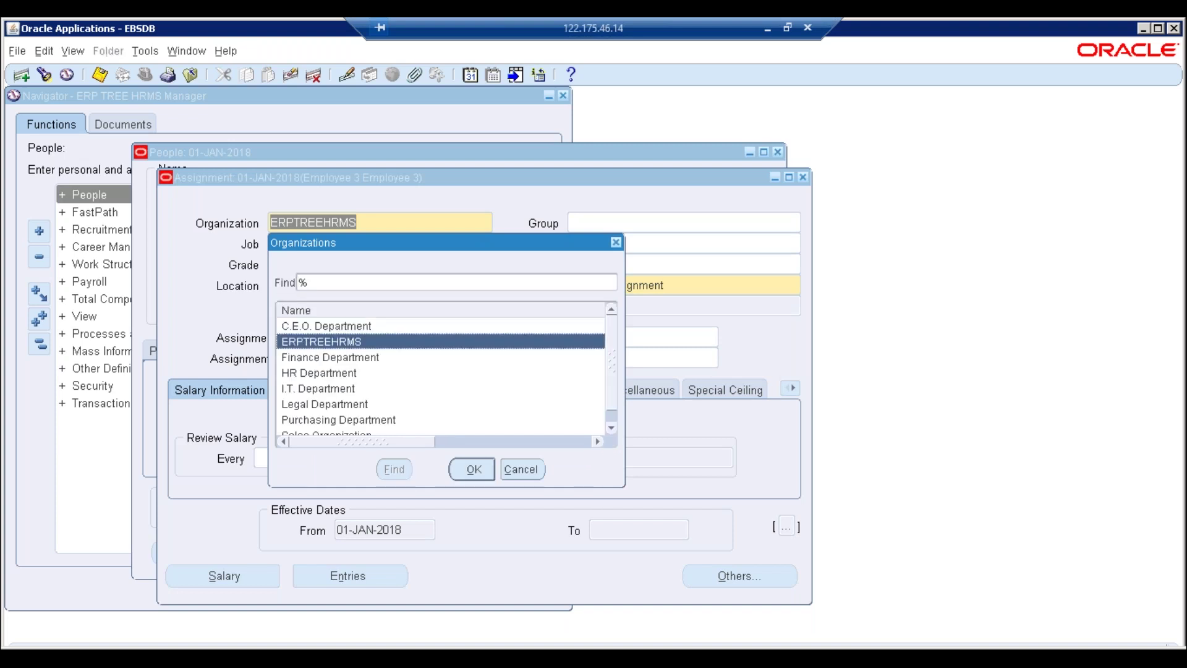
{"action": "key", "text": "Return"}
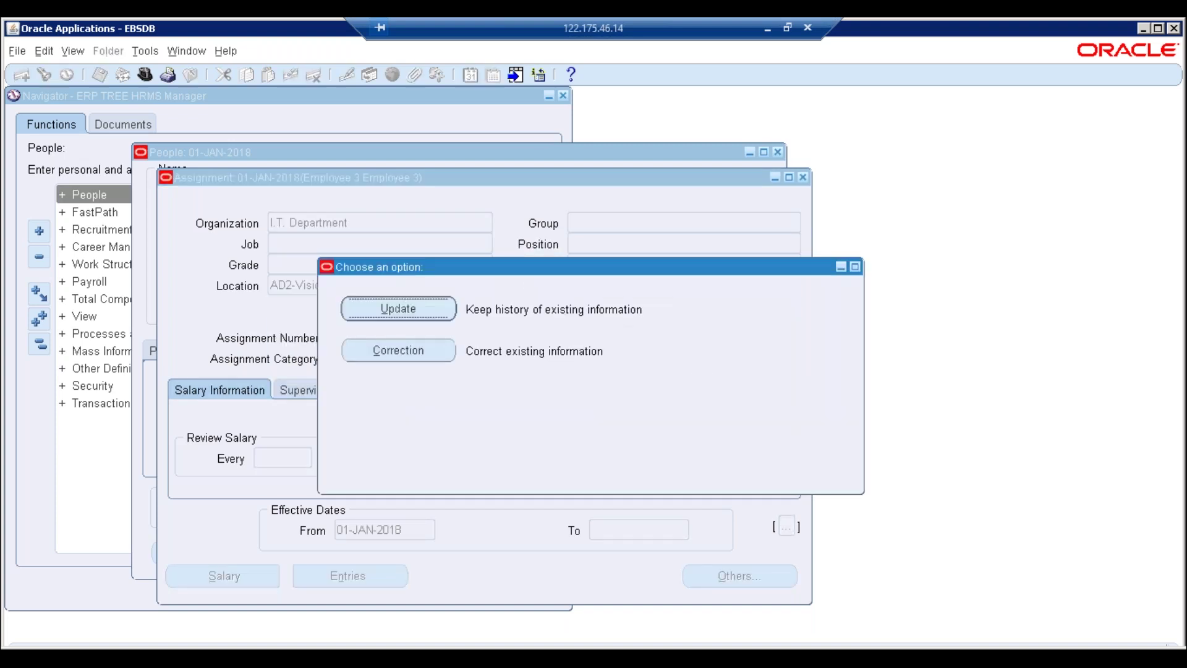
{"action": "key", "text": "Tab"}
{"action": "key", "text": "Return"}
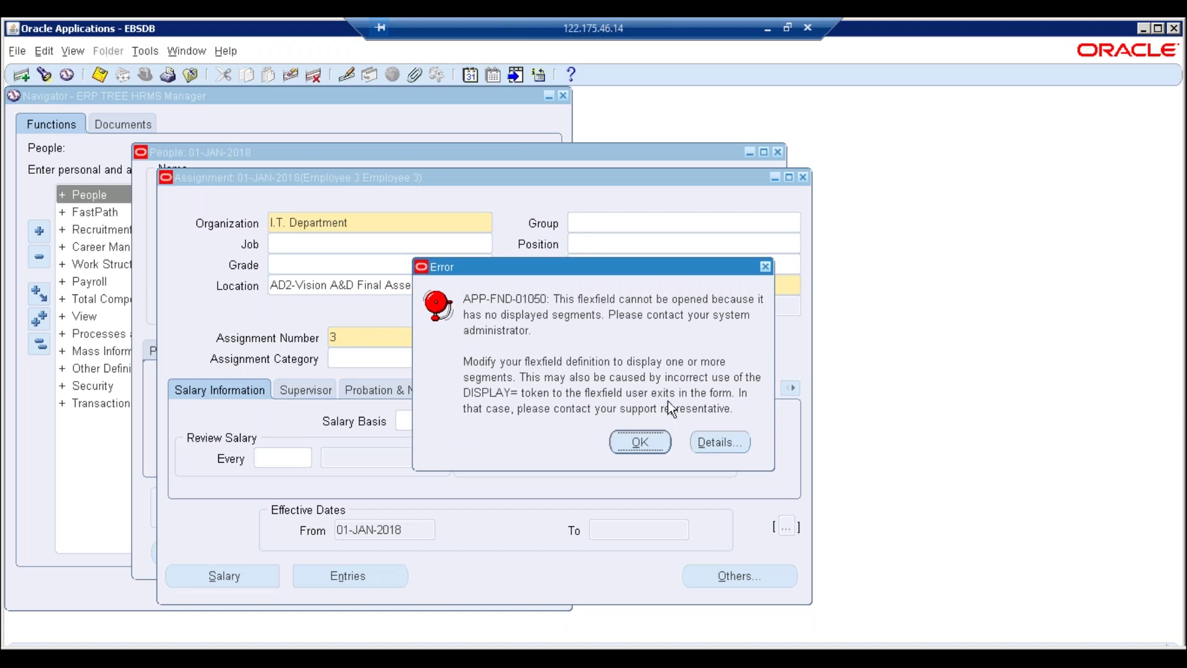
{"action": "left_click", "coordinate": [636, 434]}
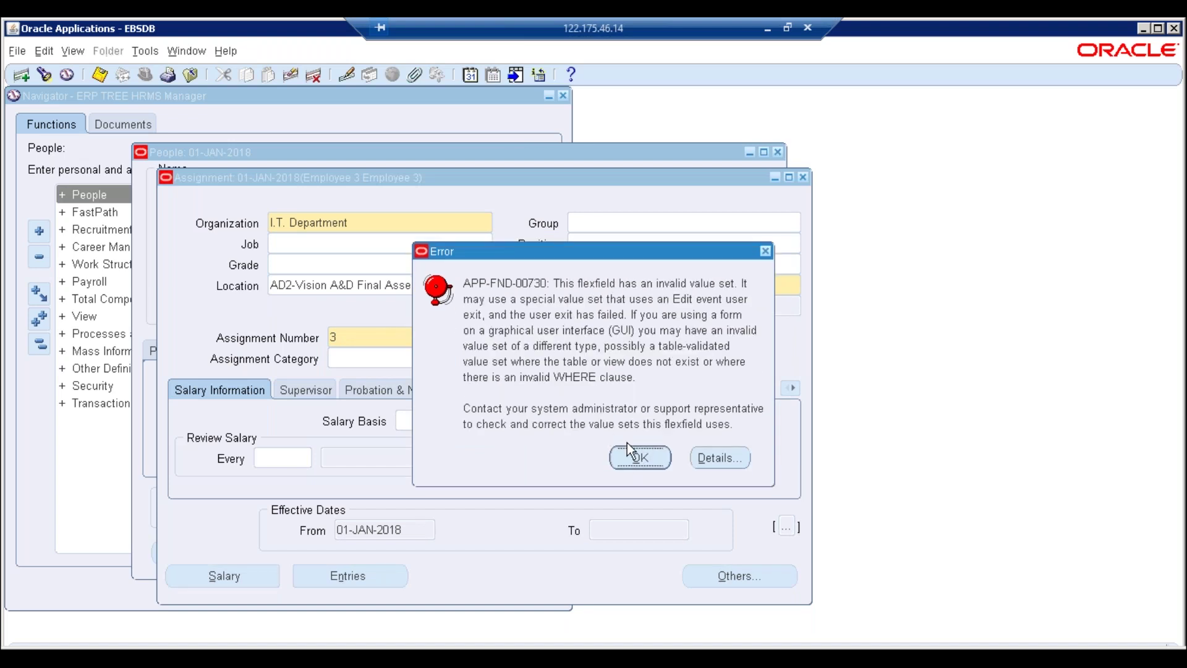
{"action": "left_click", "coordinate": [647, 456]}
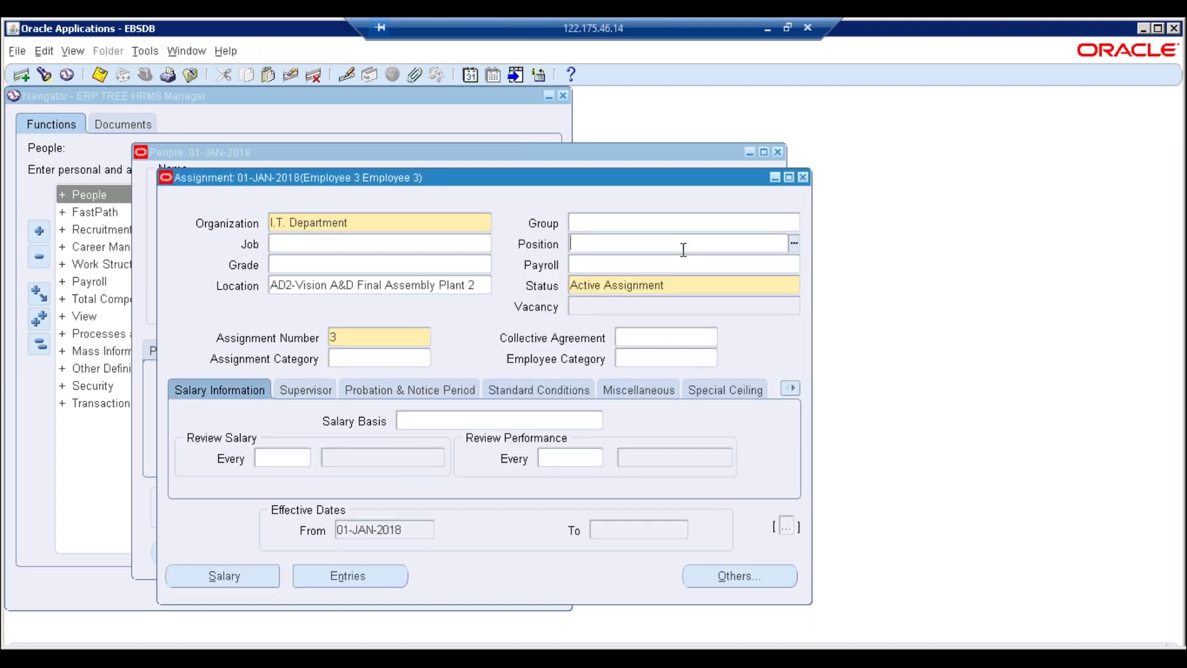
Set the position to Application Manager.001, accept its defaults, and dismiss the FTE capacity note
{"action": "type", "text": "app"}
{"action": "key", "text": "Tab"}
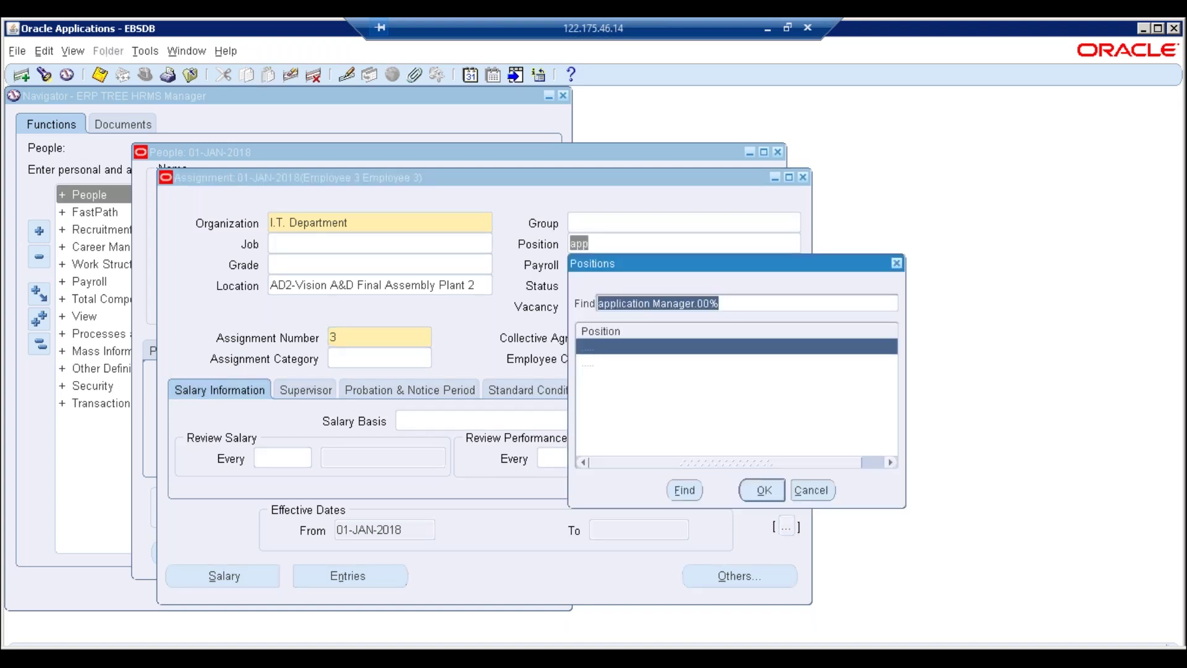
{"action": "key", "text": "Return"}
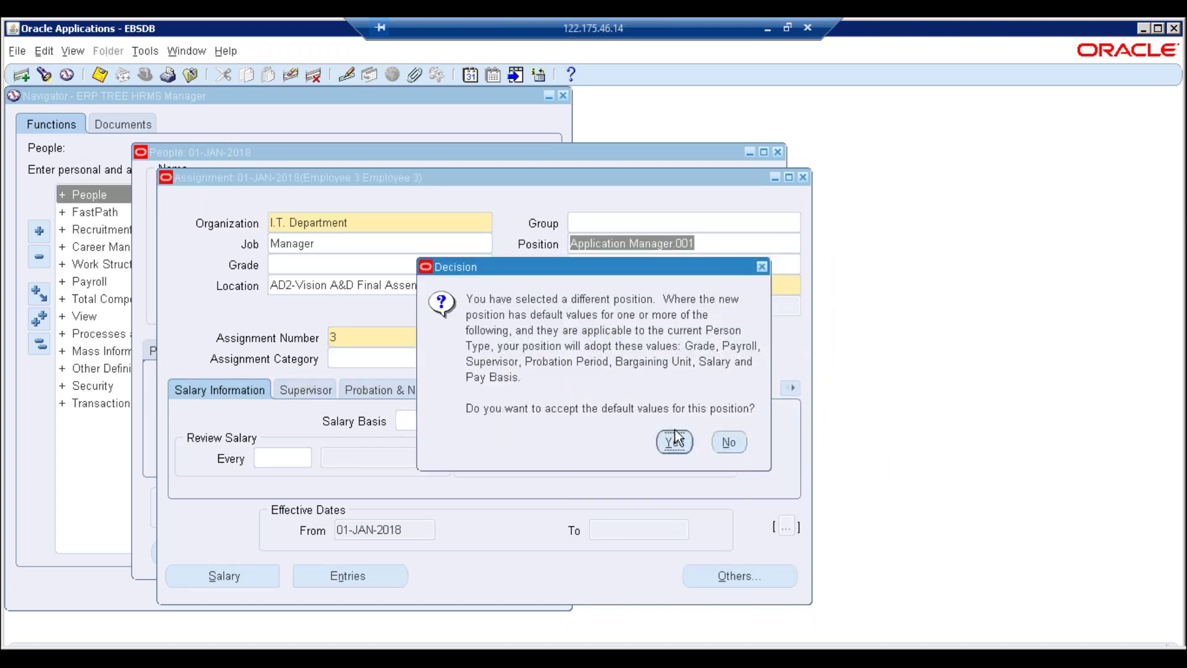
{"action": "left_click", "coordinate": [675, 439]}
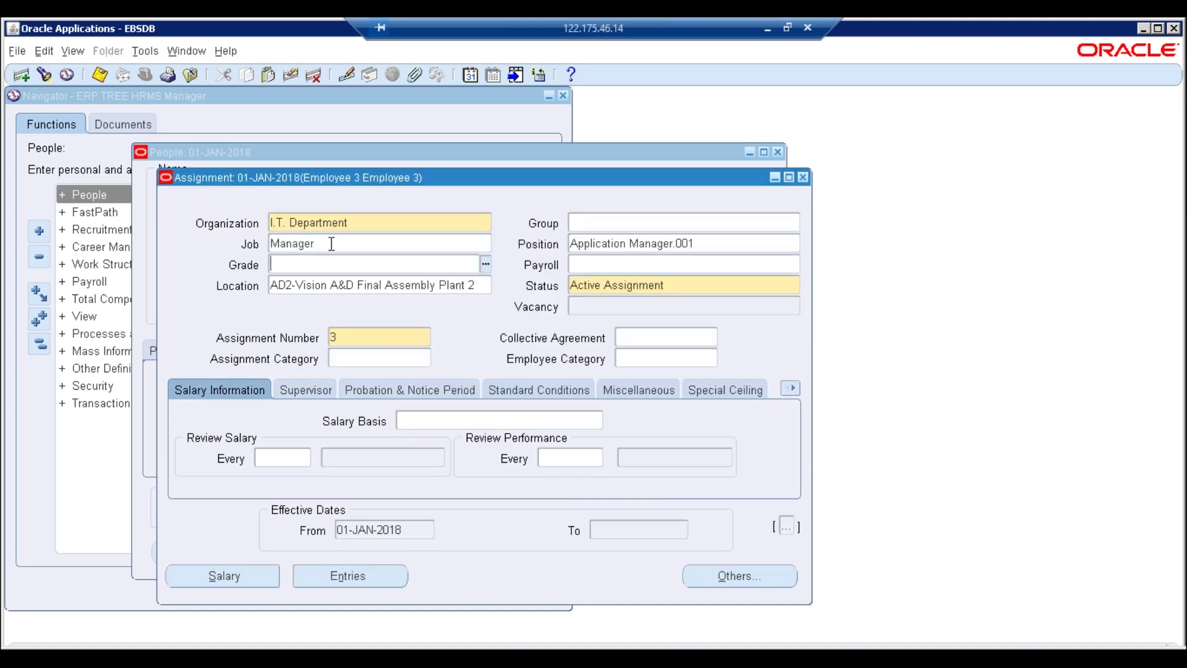
{"action": "key", "text": "shift+Tab"}
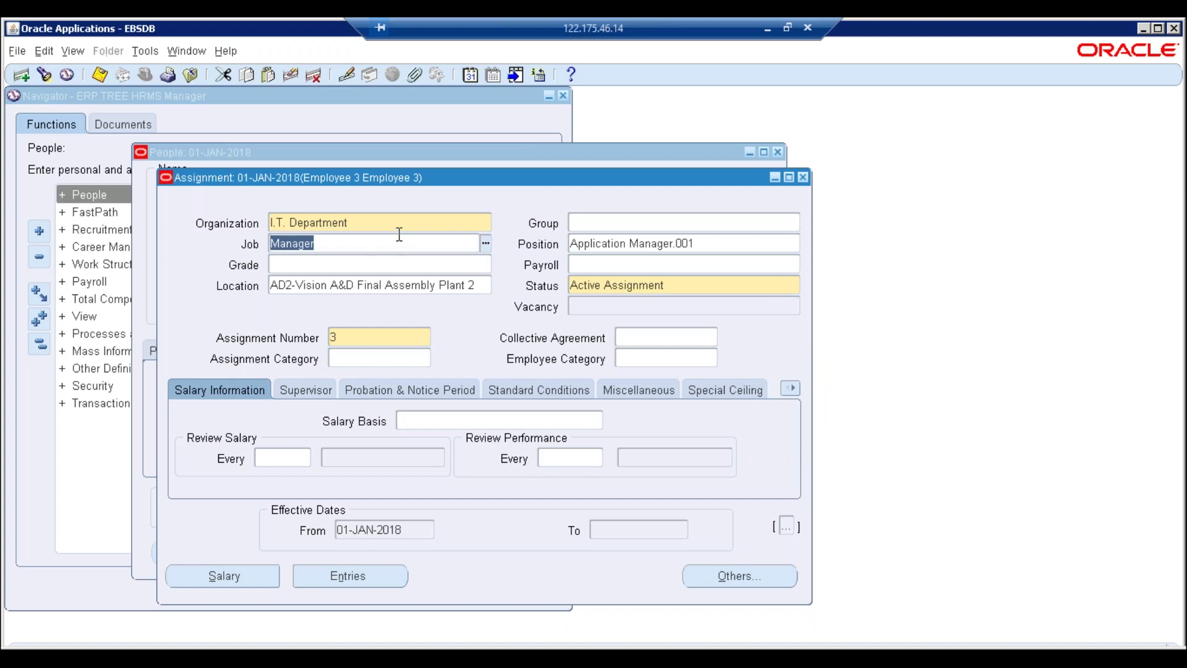
{"action": "left_click", "coordinate": [396, 226]}
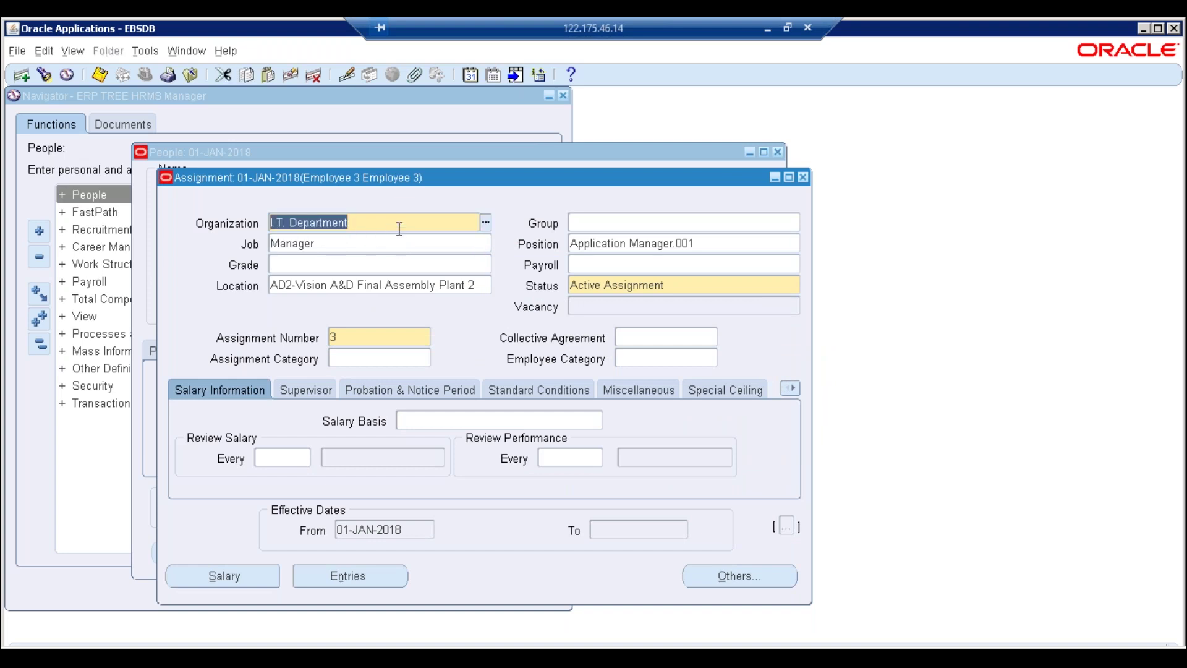
{"action": "left_click", "coordinate": [599, 248]}
{"action": "left_click", "coordinate": [361, 248]}
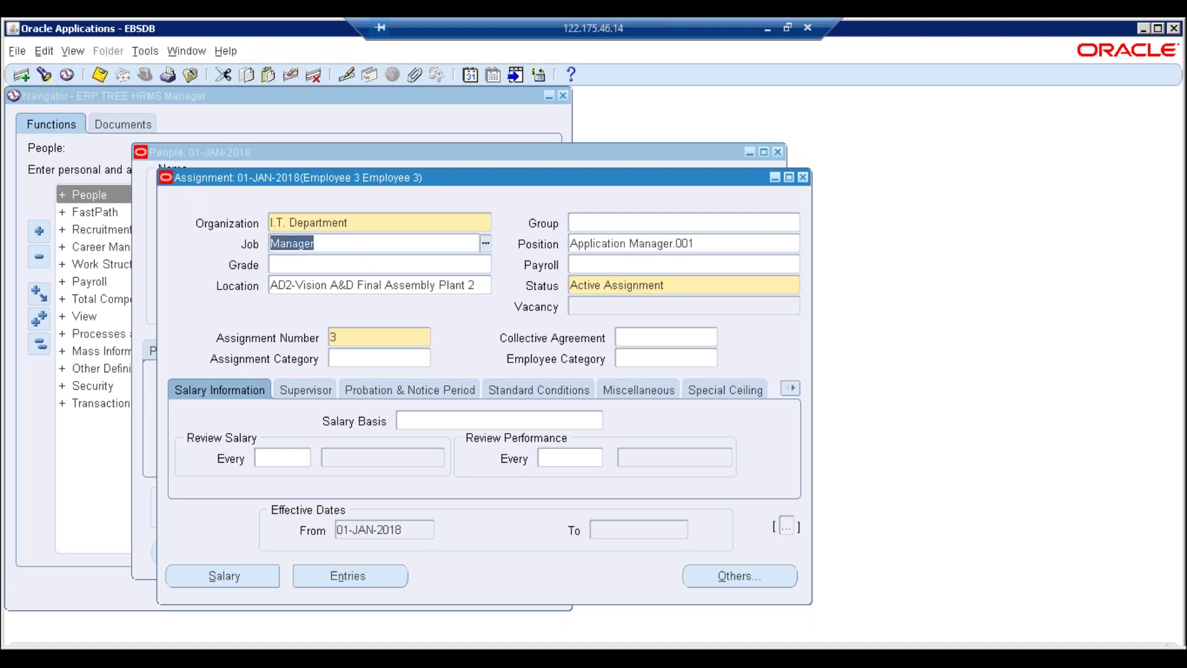
{"action": "left_click", "coordinate": [631, 243]}
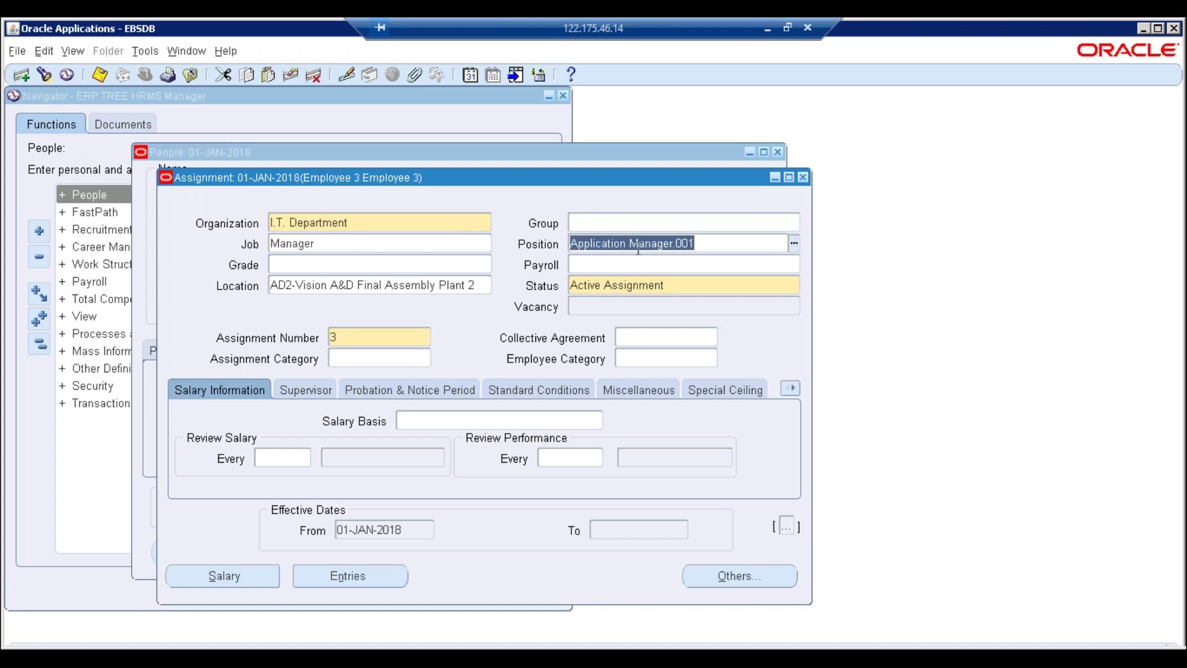
{"action": "left_click", "coordinate": [345, 243]}
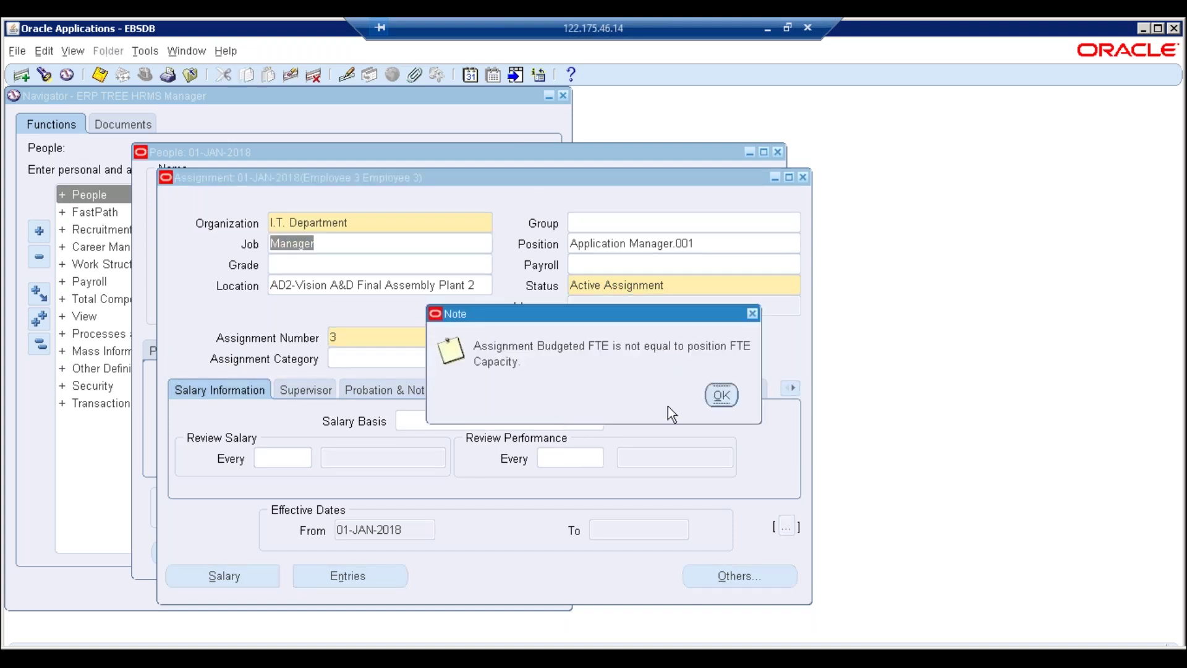
{"action": "left_click", "coordinate": [722, 396]}
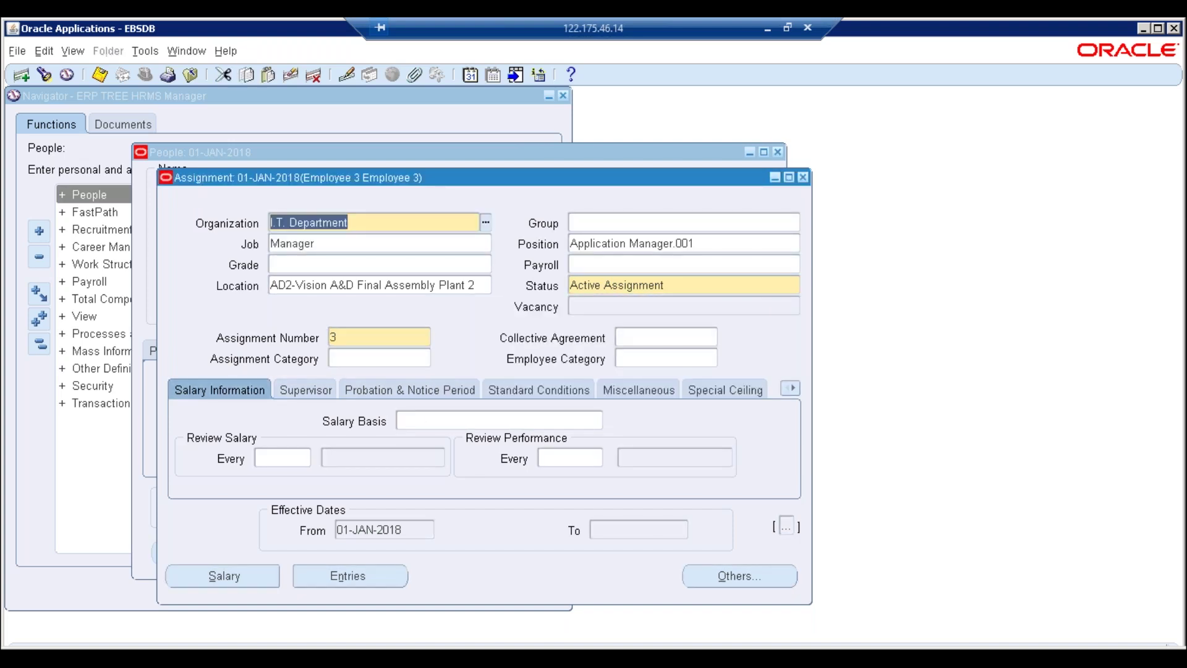
Set the GOSI/PPA Details employer to ERPTREEHRMS and save the assignment
{"action": "left_click", "coordinate": [790, 388]}
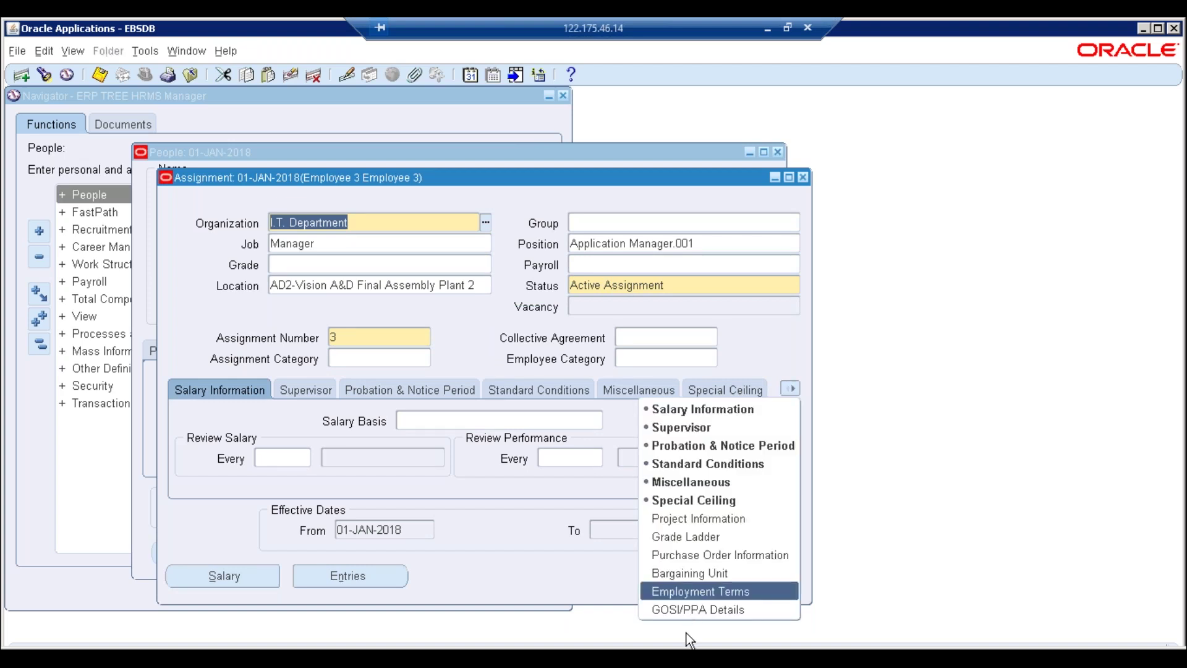
{"action": "left_click", "coordinate": [686, 611]}
{"action": "left_click", "coordinate": [402, 429]}
{"action": "key", "text": "Return"}
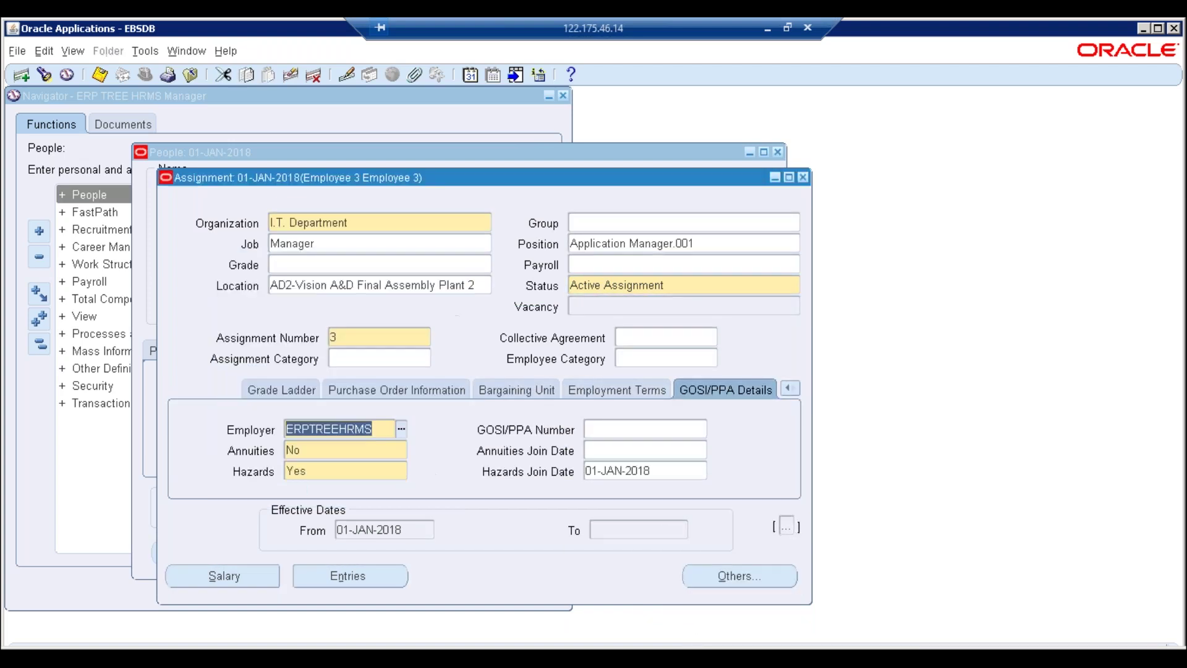
{"action": "key", "text": "ctrl+s"}
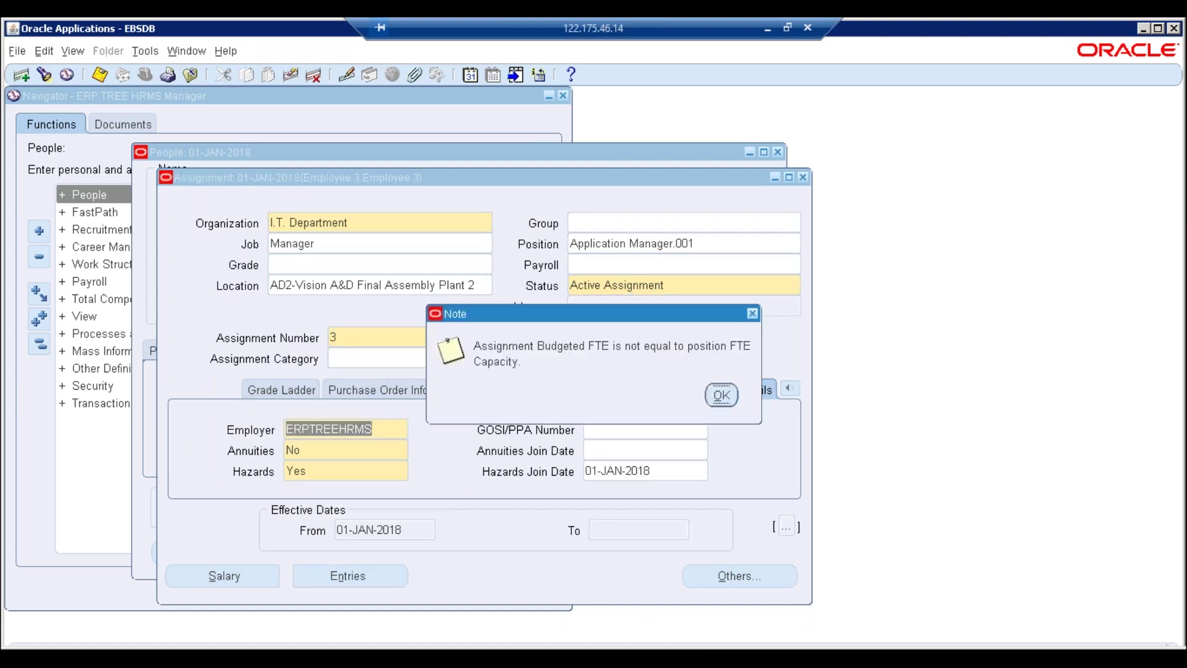
{"action": "key", "text": "Return"}
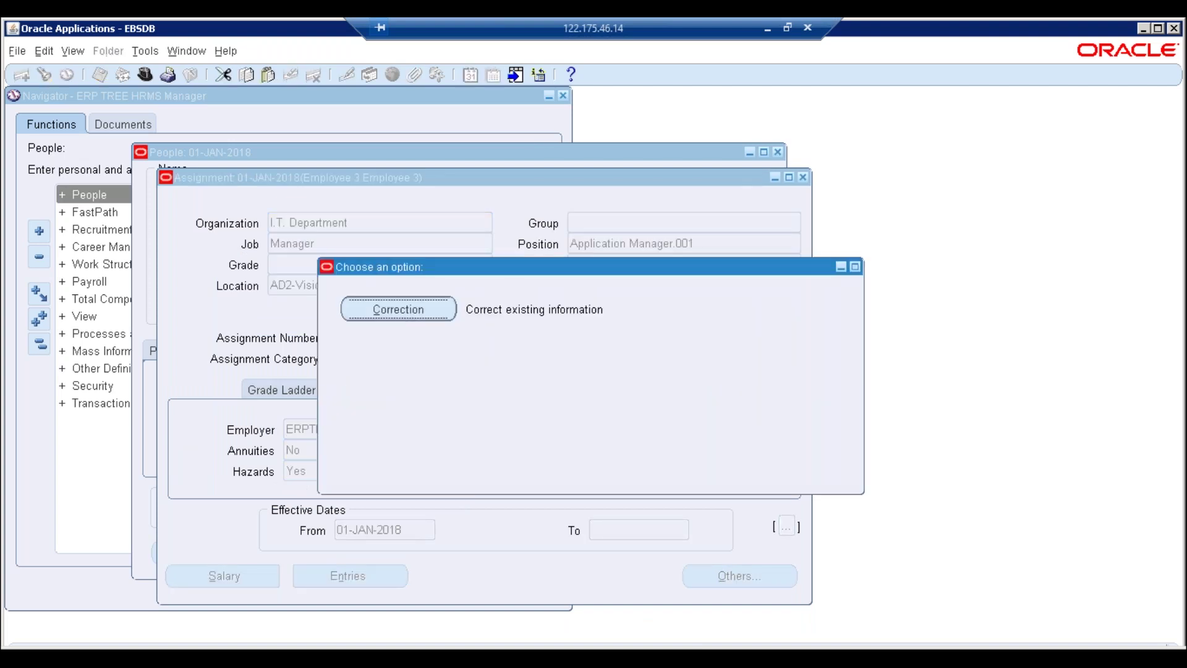
Record the change as a correction and maximize the Oracle Applications window
{"action": "key", "text": "Return"}
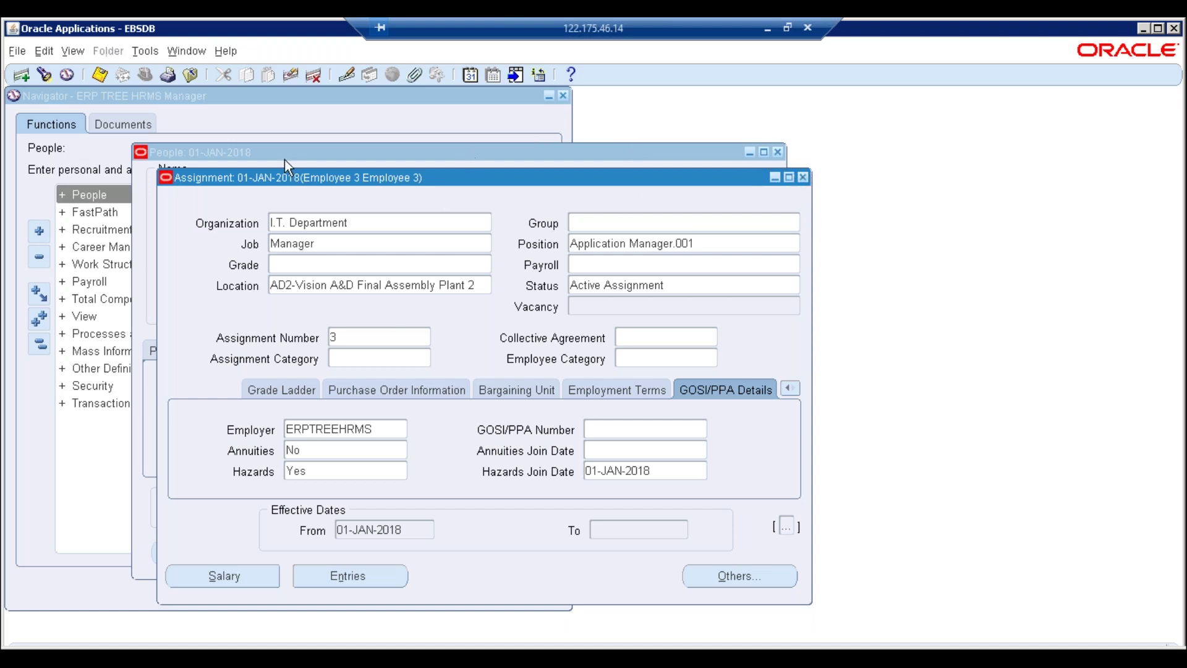
{"action": "left_click", "coordinate": [1158, 31]}
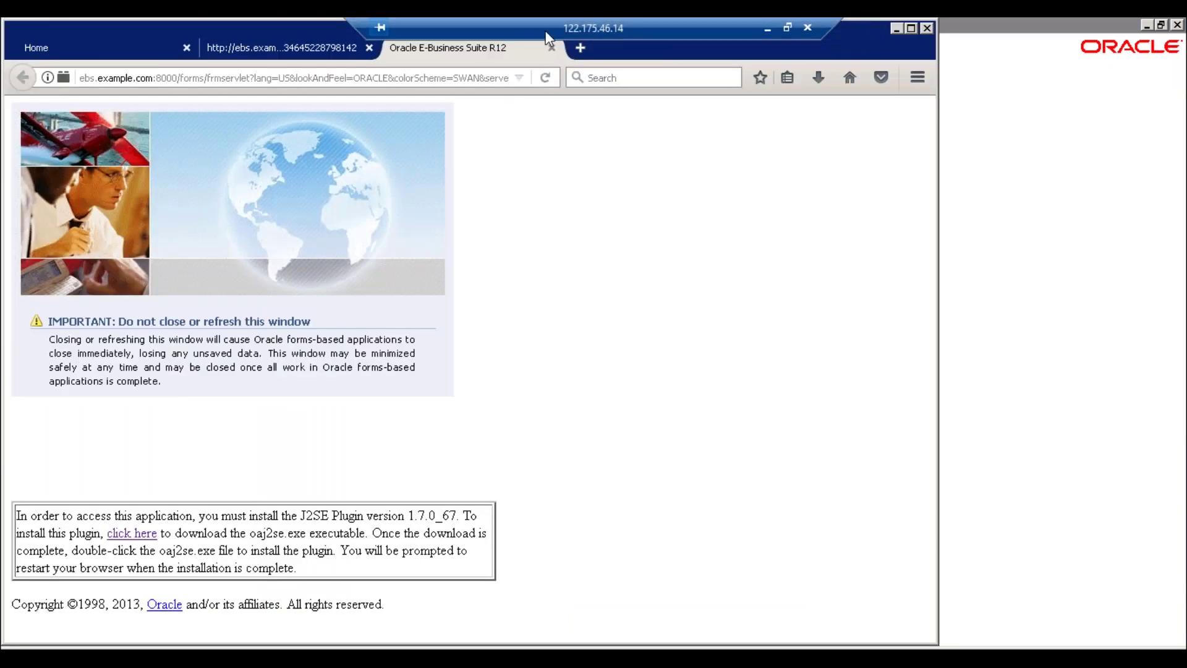
Close the leftover browser tabs and relaunch Enter and Maintain, keeping the current effective date
{"action": "left_click", "coordinate": [550, 47]}
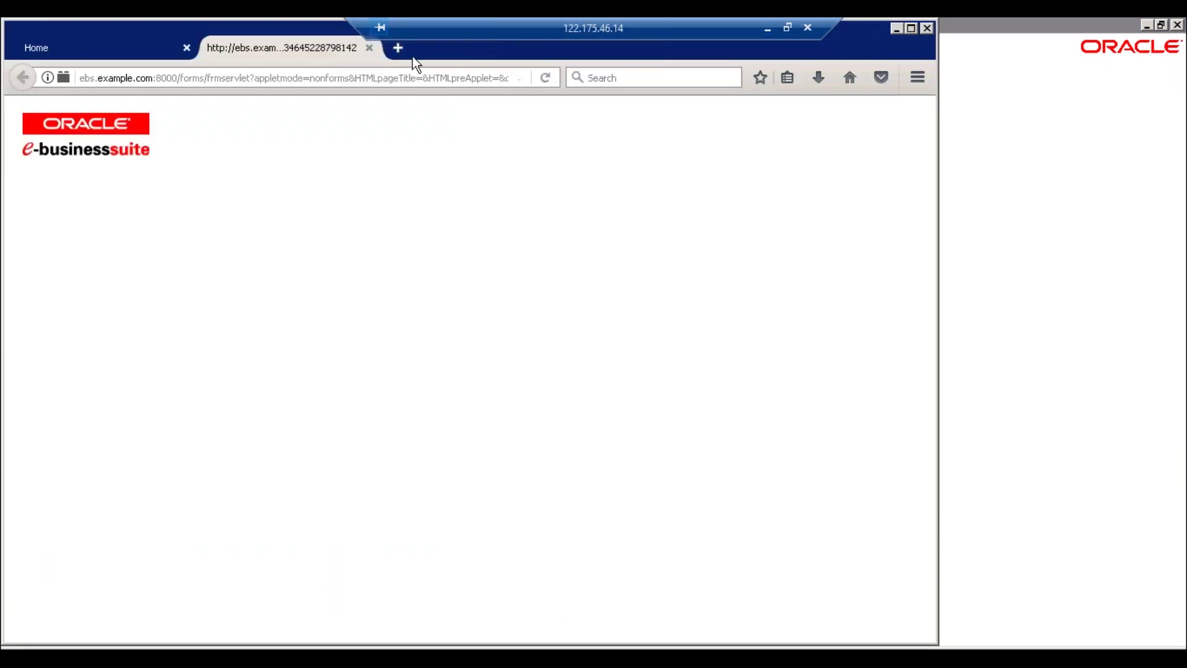
{"action": "left_click", "coordinate": [372, 47]}
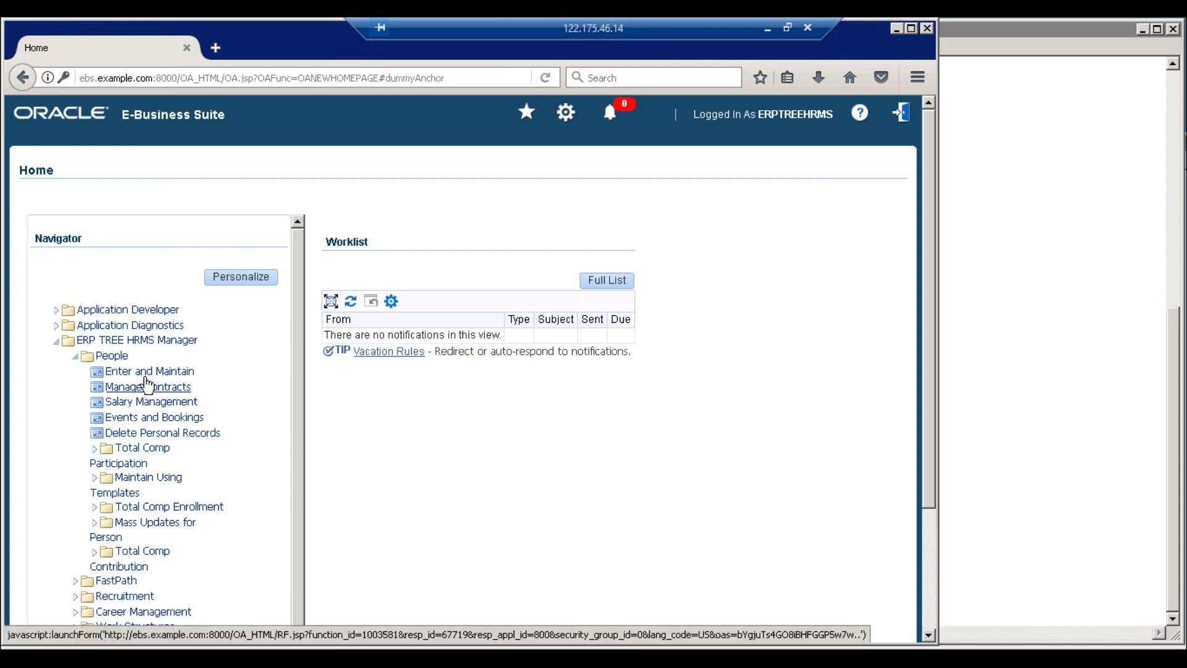
{"action": "left_click", "coordinate": [147, 374]}
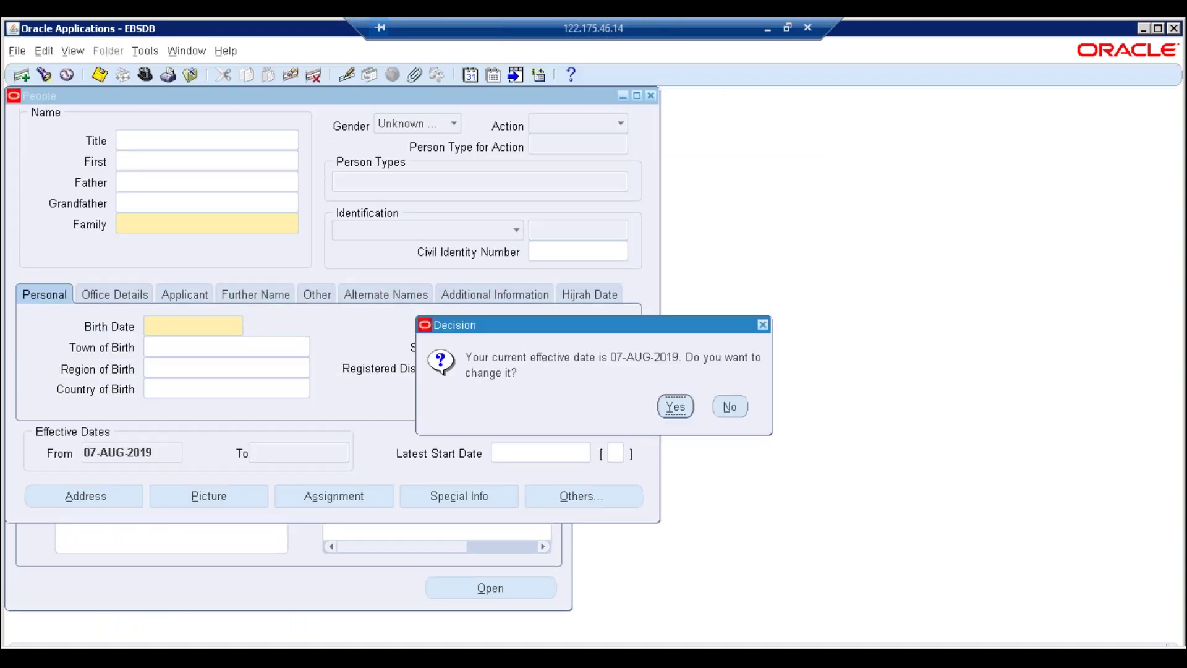
{"action": "left_click", "coordinate": [726, 407]}
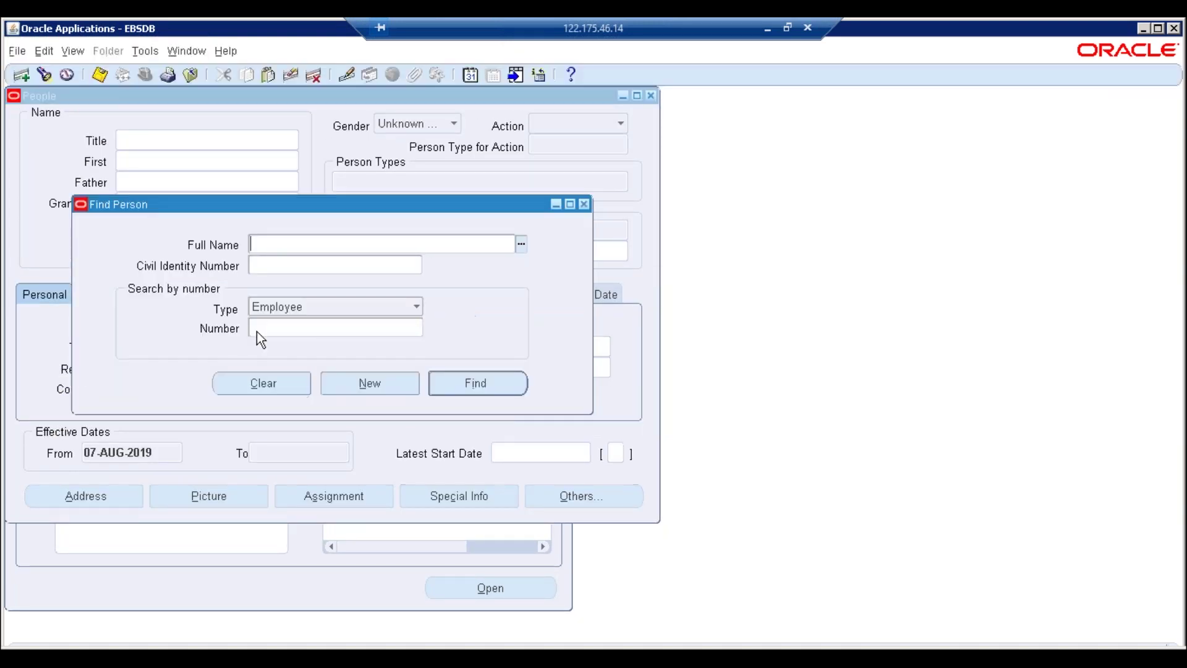
Find employee number 3 via the Full Name list and open the assignment
{"action": "left_click", "coordinate": [522, 245]}
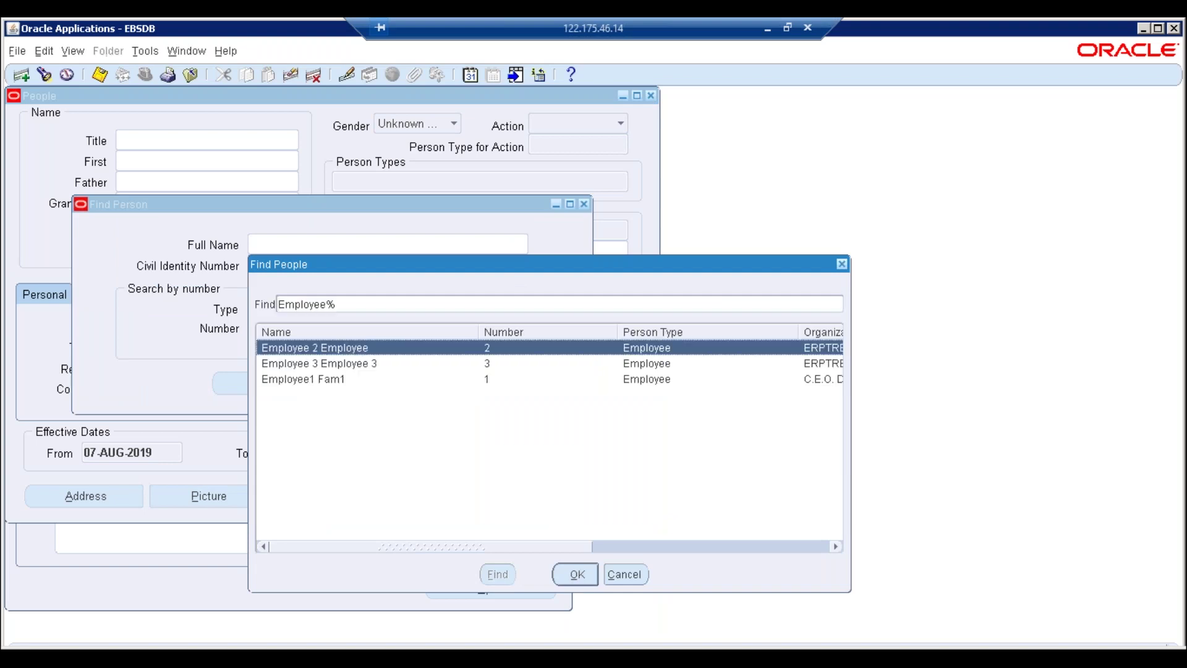
{"action": "left_click", "coordinate": [319, 364]}
{"action": "key", "text": "Return"}
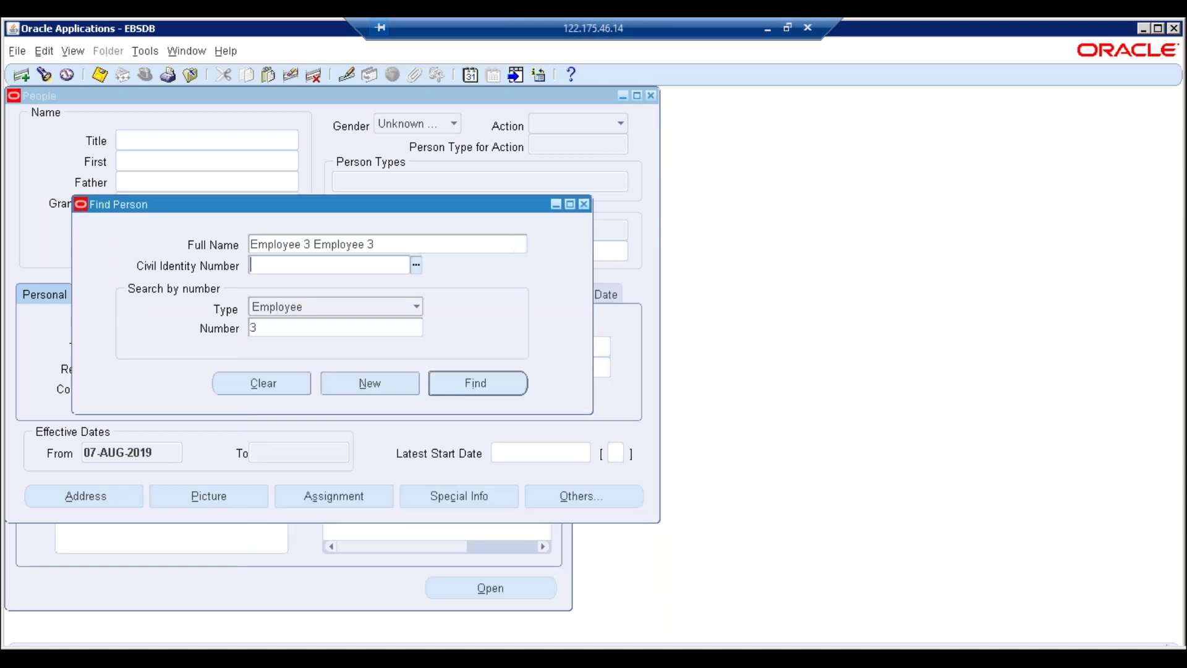
{"action": "key", "text": "Return"}
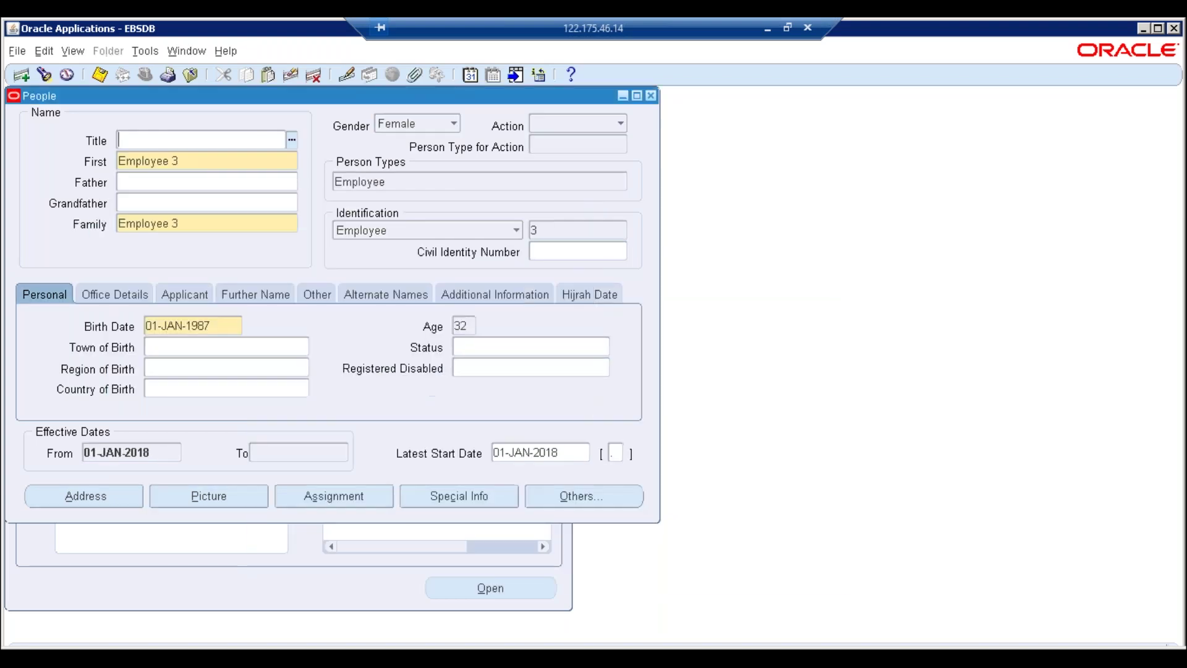
{"action": "left_click", "coordinate": [334, 496]}
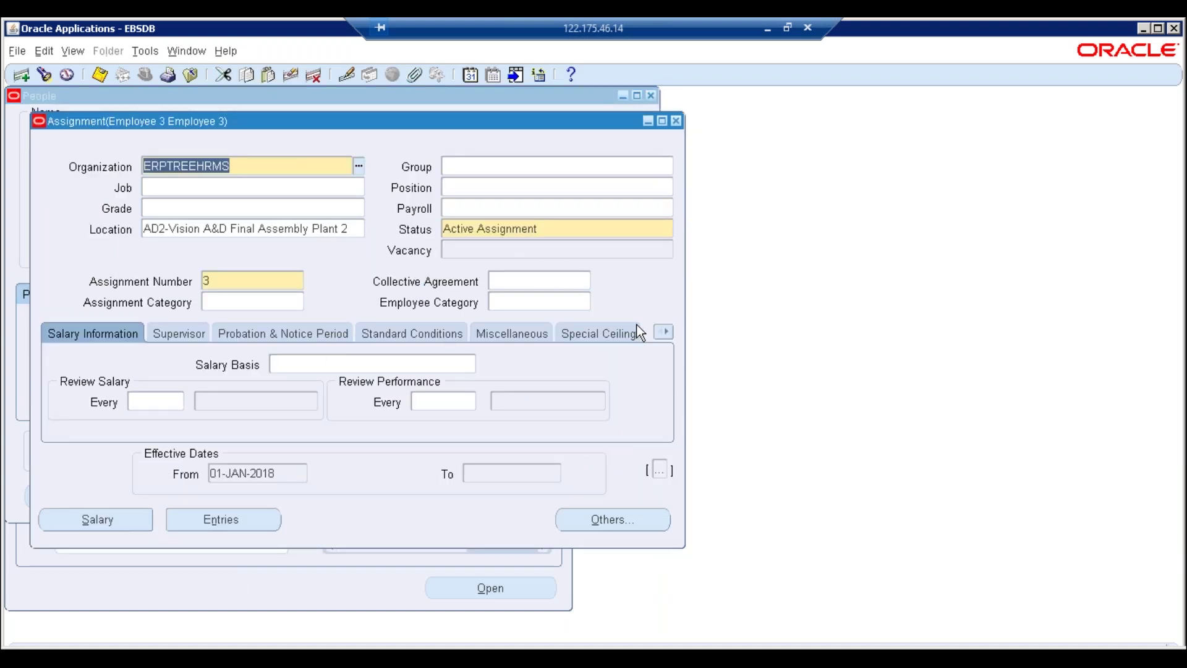
Choose ERPTREEHRMS as the GOSI/PPA Details employer and answer the Update/Correction prompt
{"action": "left_click", "coordinate": [666, 332]}
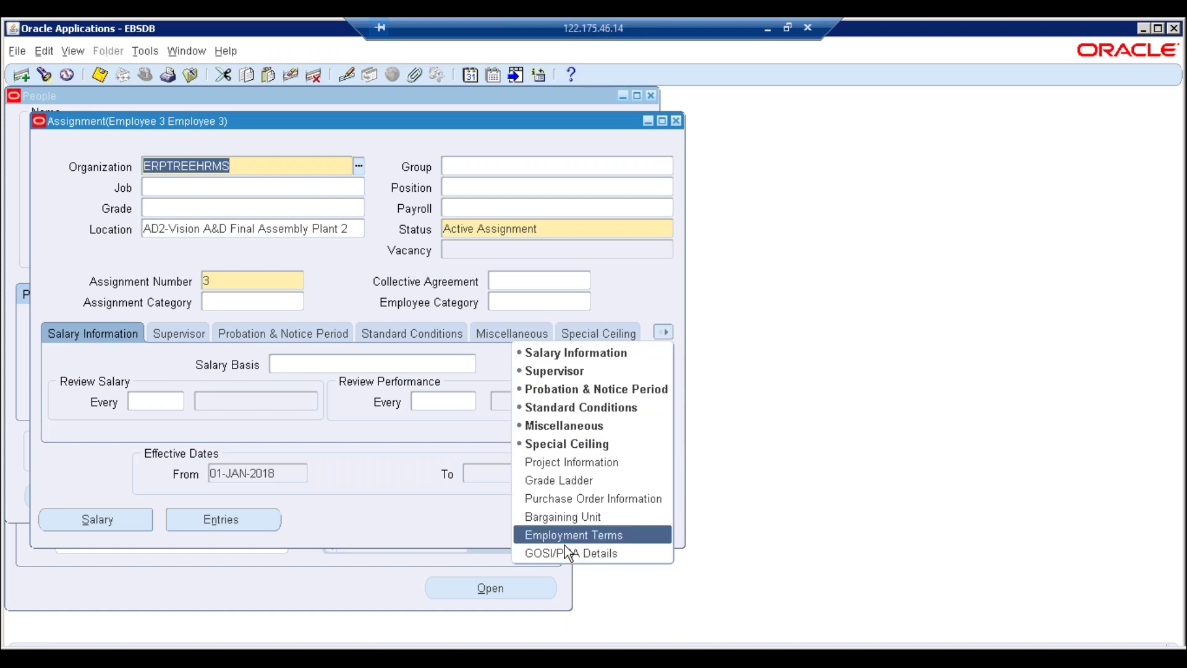
{"action": "left_click", "coordinate": [565, 552]}
{"action": "left_click", "coordinate": [274, 374]}
{"action": "left_click", "coordinate": [370, 490]}
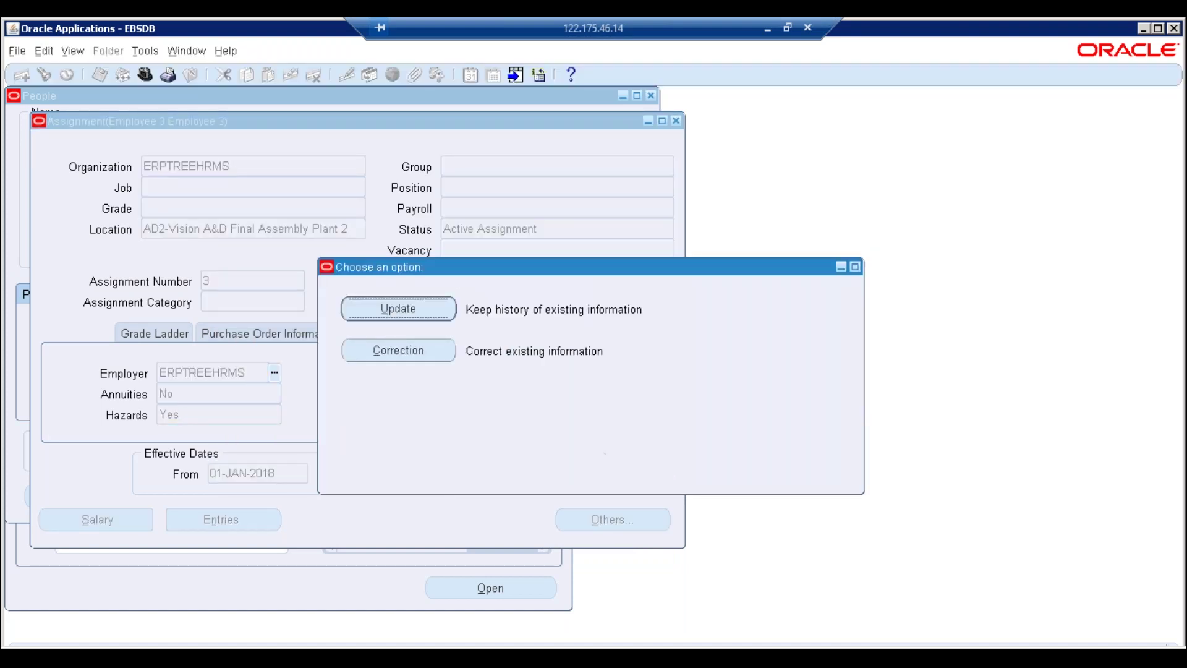
{"action": "key", "text": "Return"}
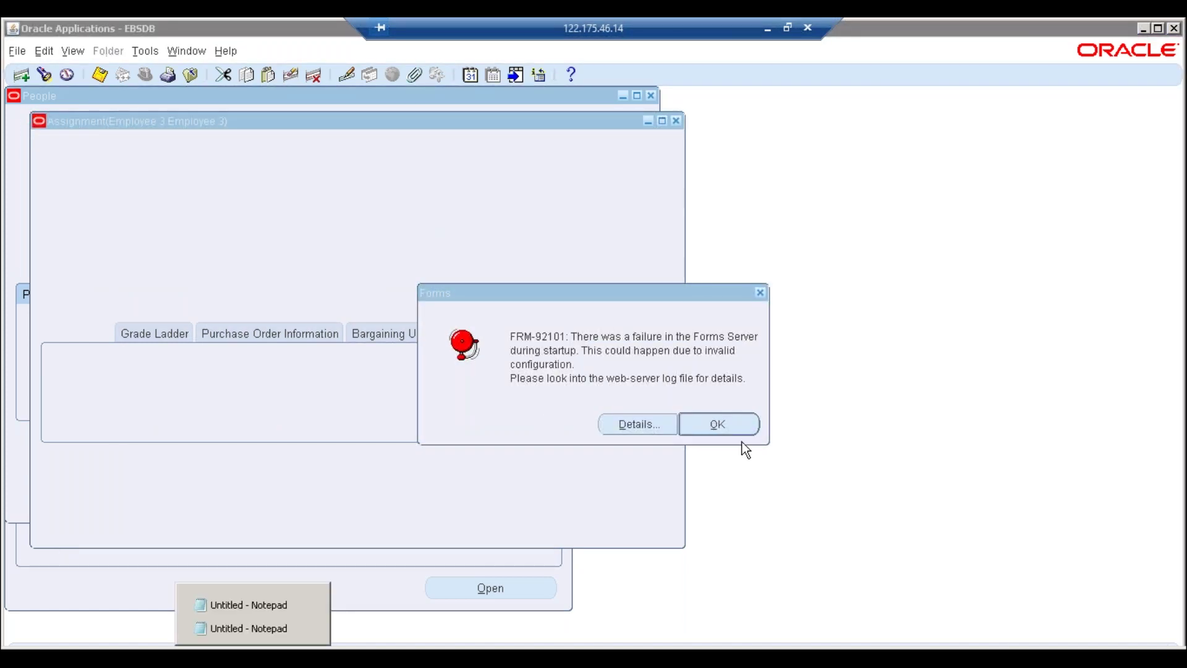
Close the dead R12 and forms browser tabs and relaunch Enter and Maintain
{"action": "left_click", "coordinate": [667, 430]}
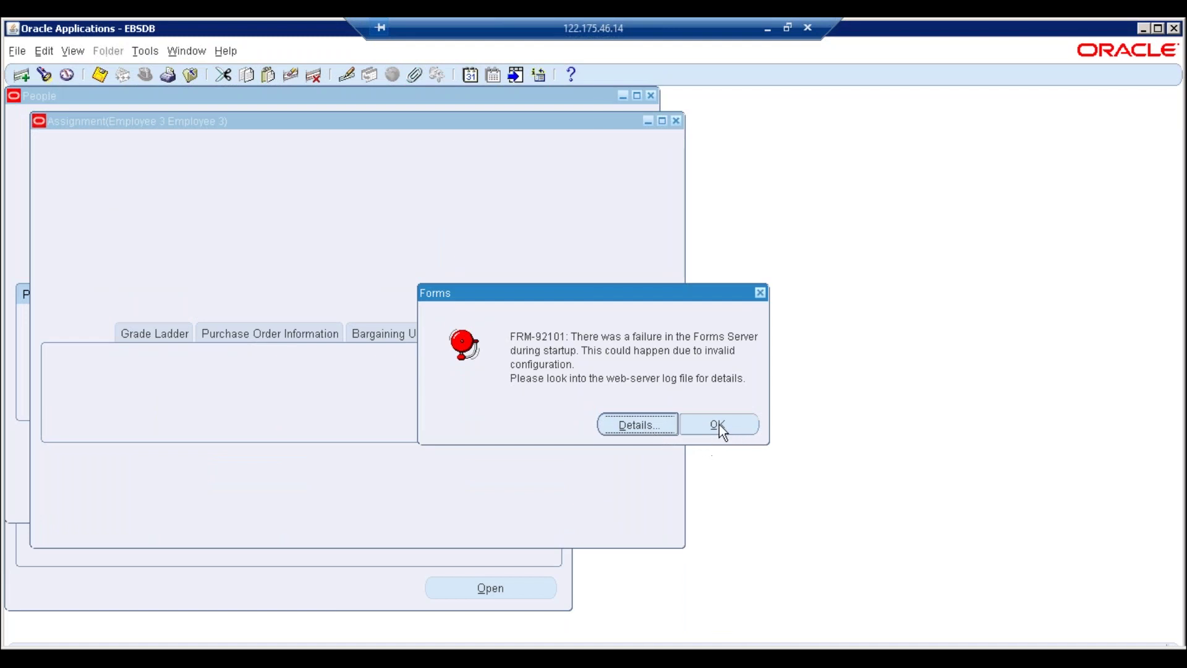
{"action": "left_click", "coordinate": [192, 654]}
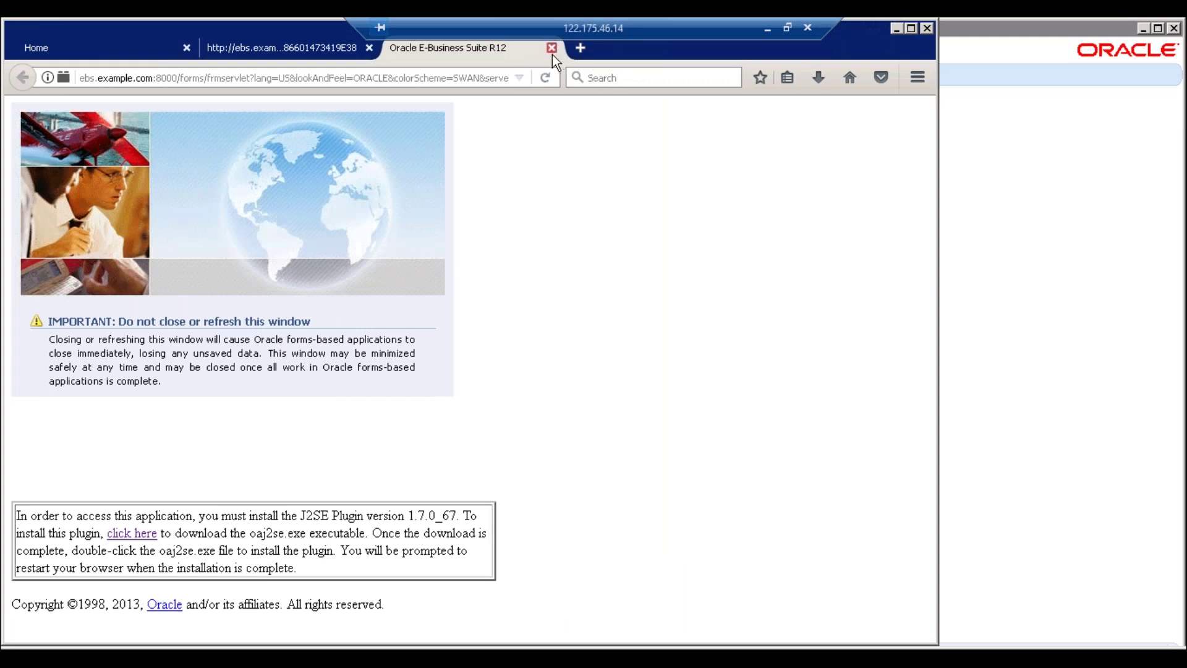
{"action": "left_click", "coordinate": [551, 49]}
{"action": "left_click", "coordinate": [370, 49]}
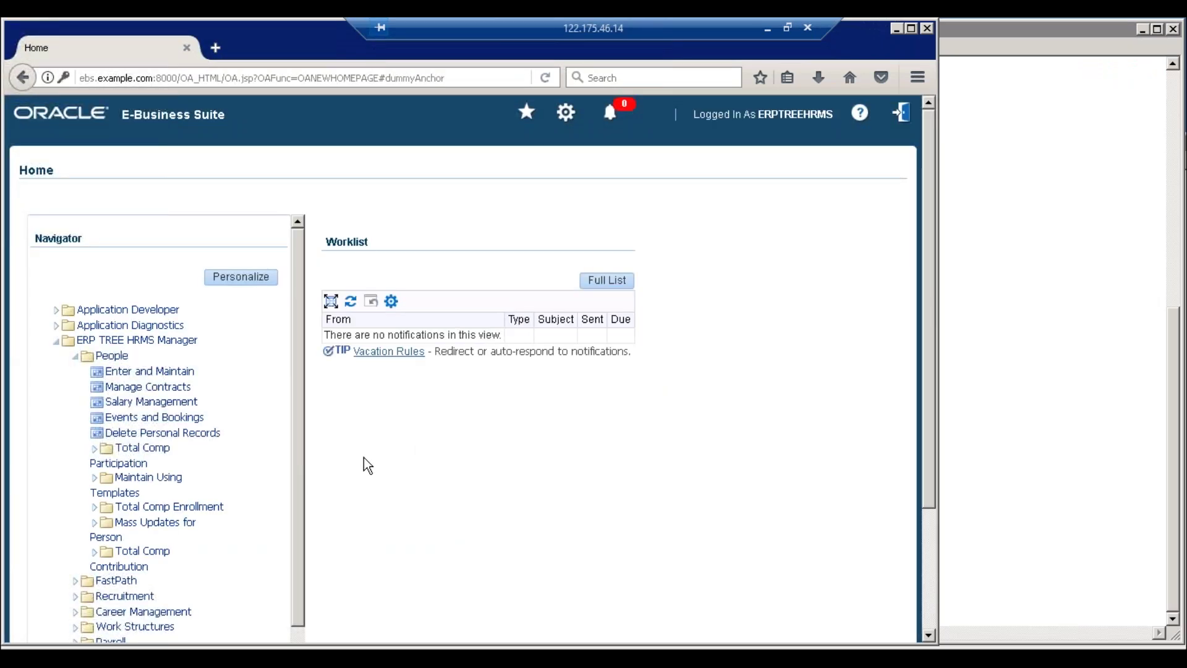
{"action": "left_click", "coordinate": [133, 372]}
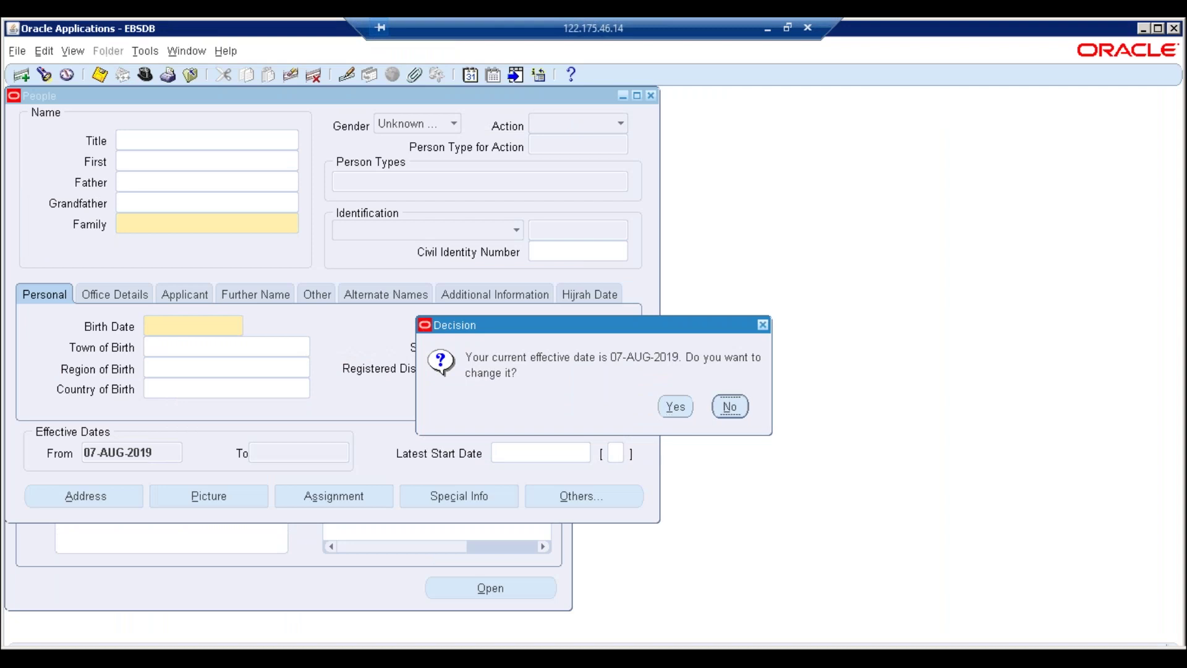
Keep the current effective date, then close Find Person and the People form
{"action": "left_click", "coordinate": [730, 406]}
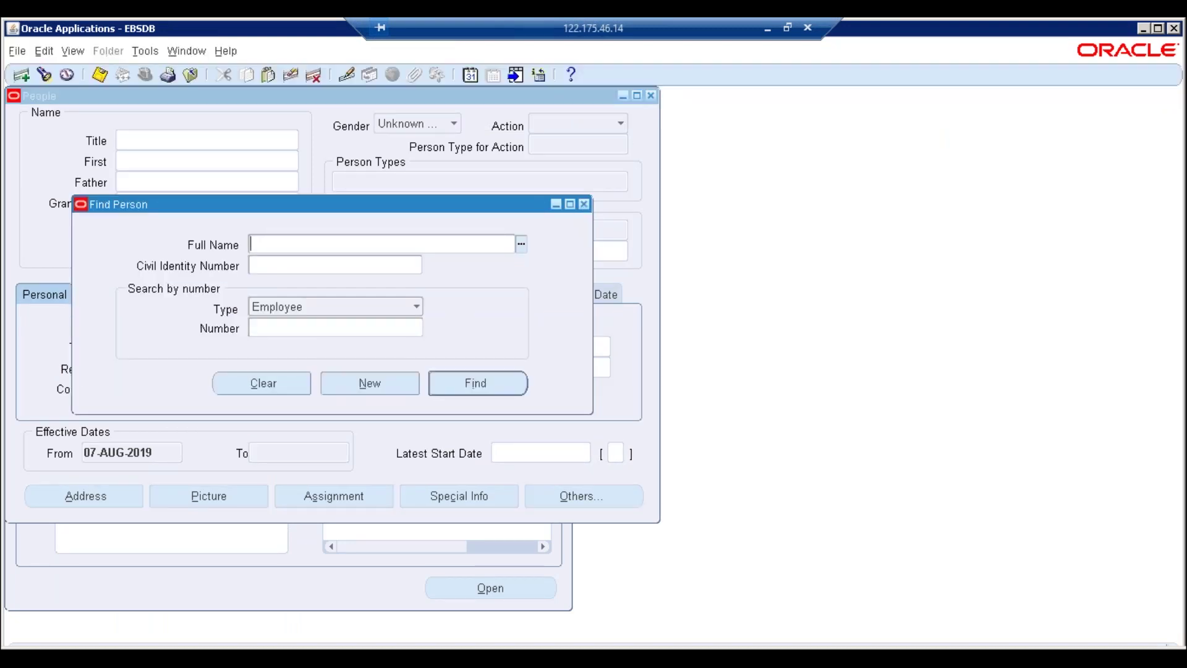
{"action": "left_click", "coordinate": [649, 95]}
{"action": "left_click", "coordinate": [649, 95]}
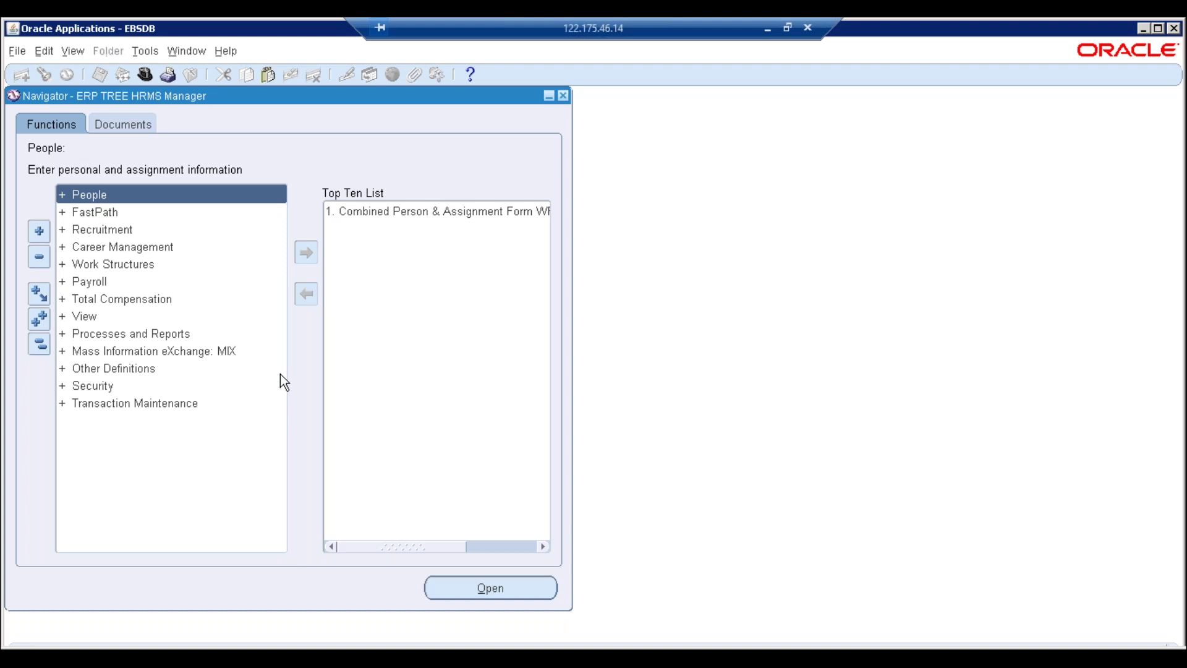
Open Work Structures > Grade > Grade Rate with today's date, then switch to Notepad
{"action": "double_click", "coordinate": [89, 265]}
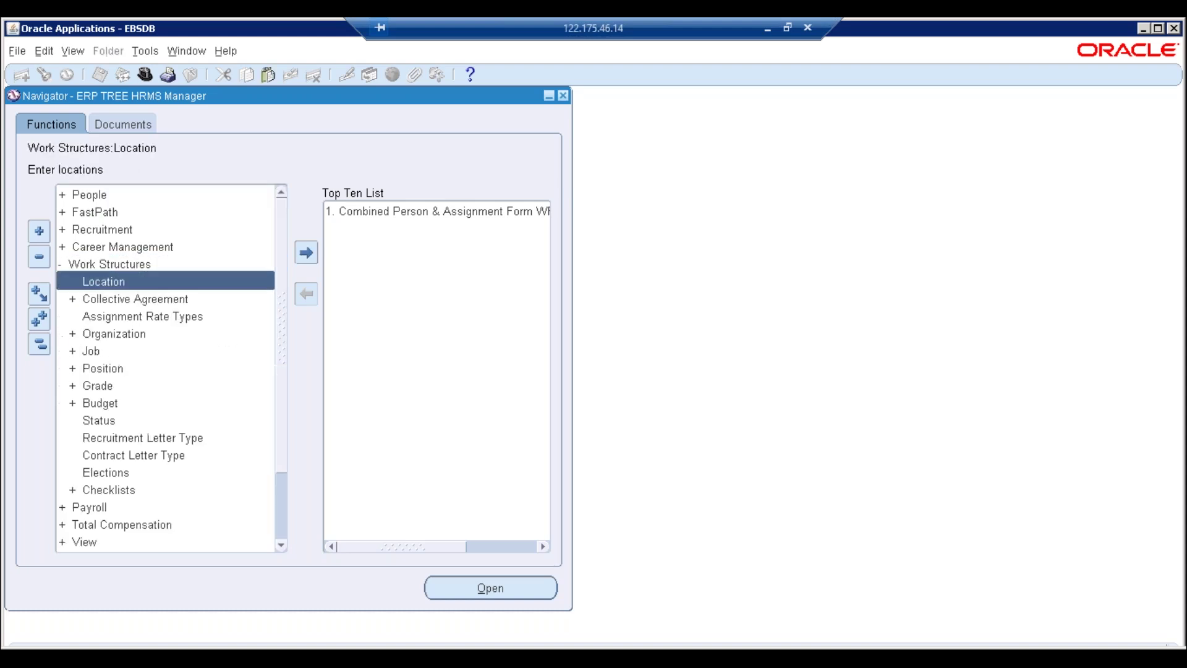
{"action": "double_click", "coordinate": [100, 388]}
{"action": "double_click", "coordinate": [116, 422]}
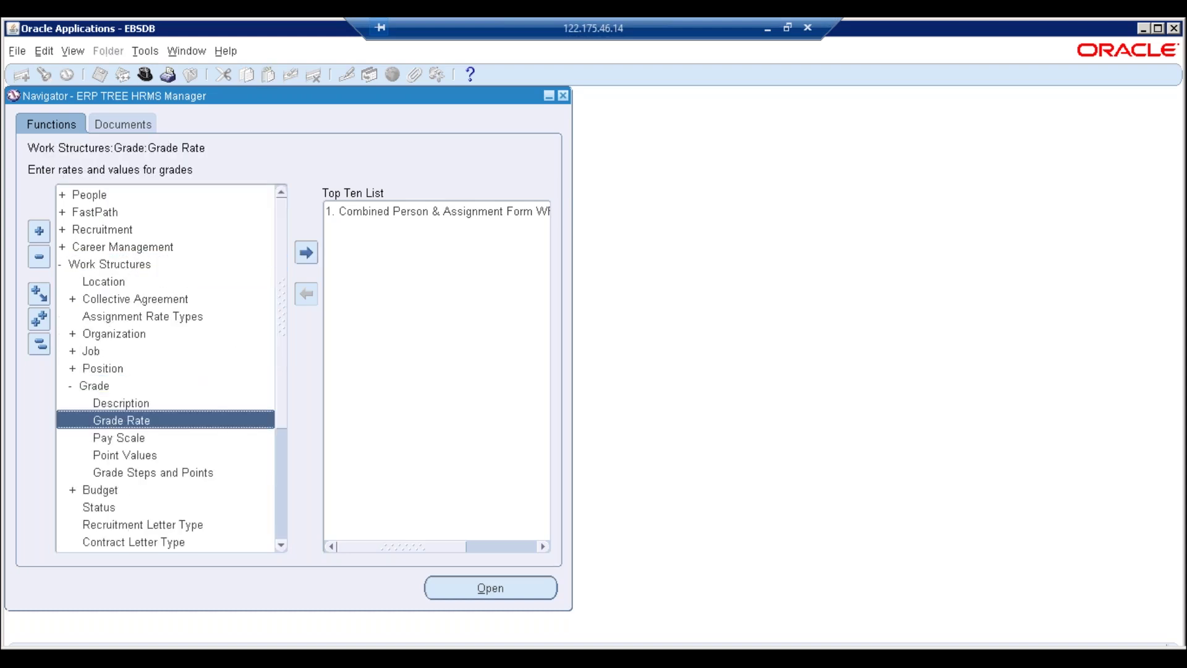
{"action": "left_click", "coordinate": [734, 393]}
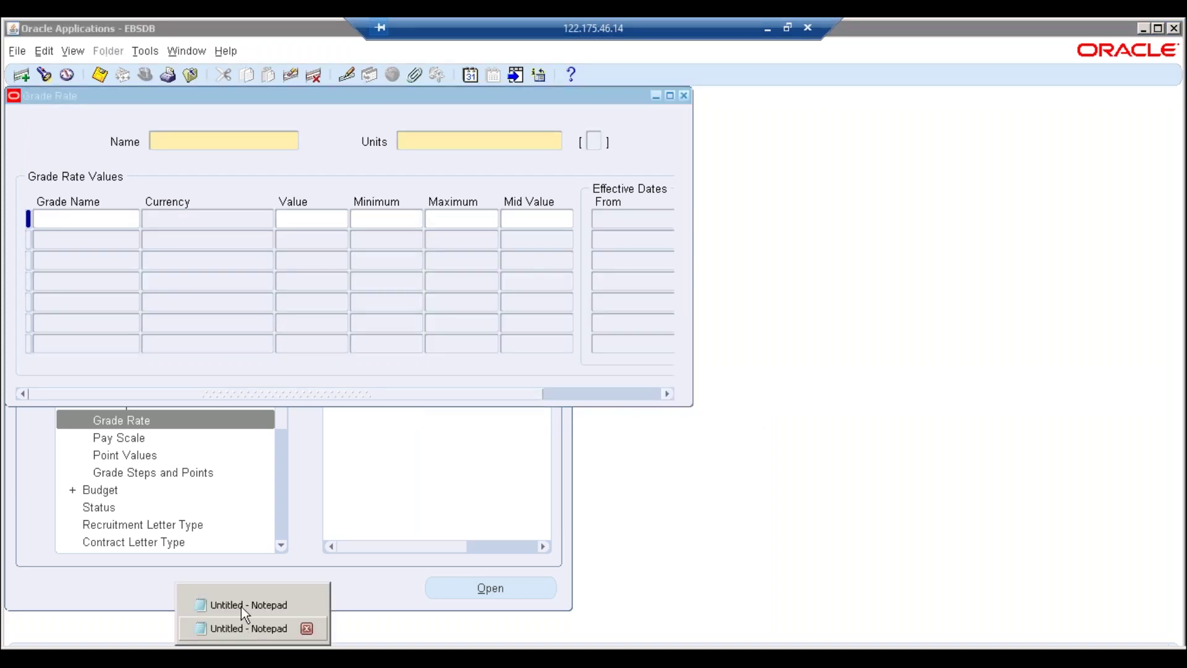
{"action": "left_click", "coordinate": [241, 604]}
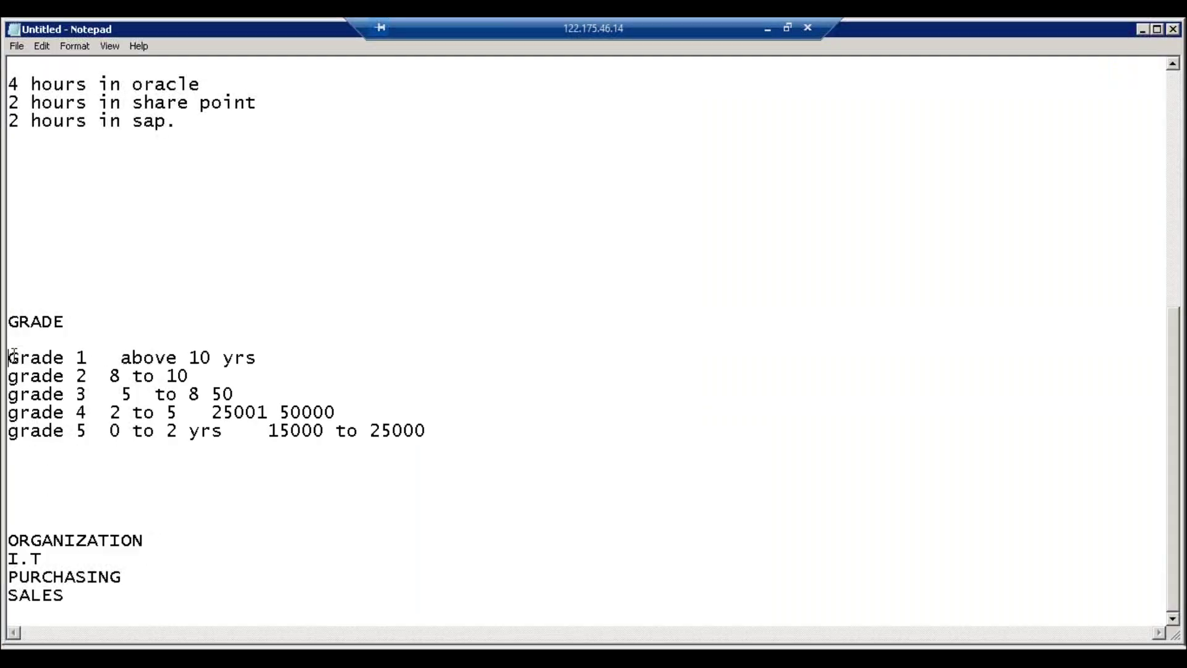
Check the five grade lines in Notepad, including grade 5's 15000 to 25000 range, then return to Grade Rate
{"action": "left_click_drag", "start_coordinate": [9, 358], "coordinate": [358, 433]}
{"action": "left_click_drag", "start_coordinate": [437, 468], "coordinate": [479, 453]}
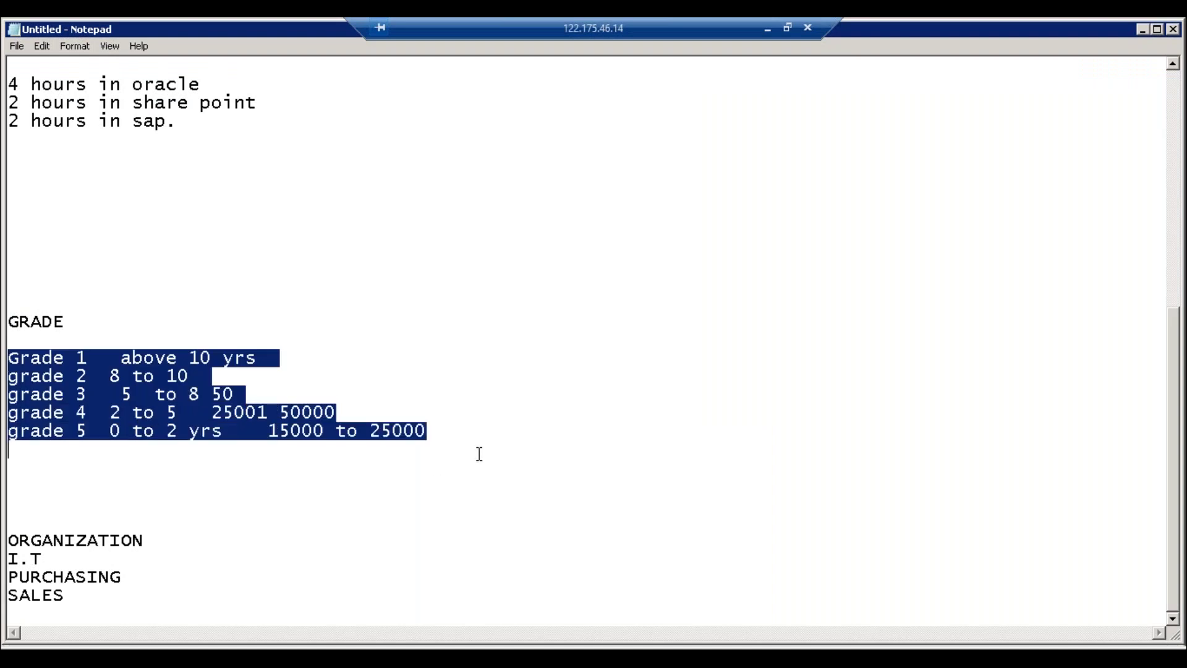
{"action": "left_click", "coordinate": [453, 462]}
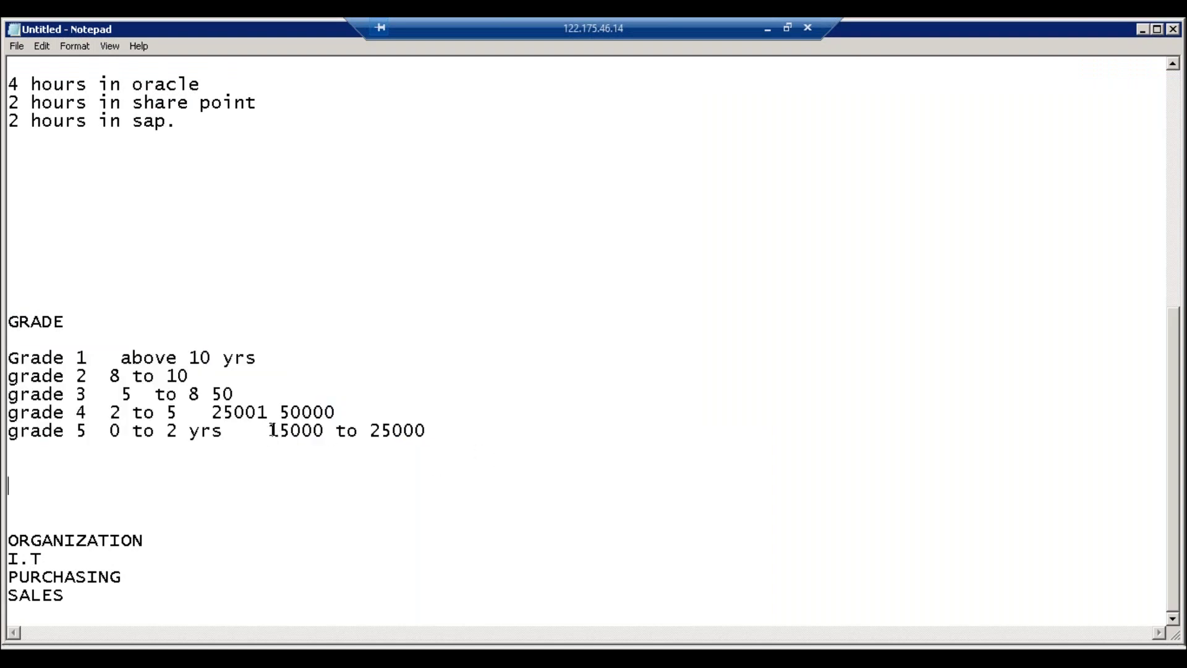
{"action": "left_click_drag", "start_coordinate": [267, 433], "coordinate": [431, 430]}
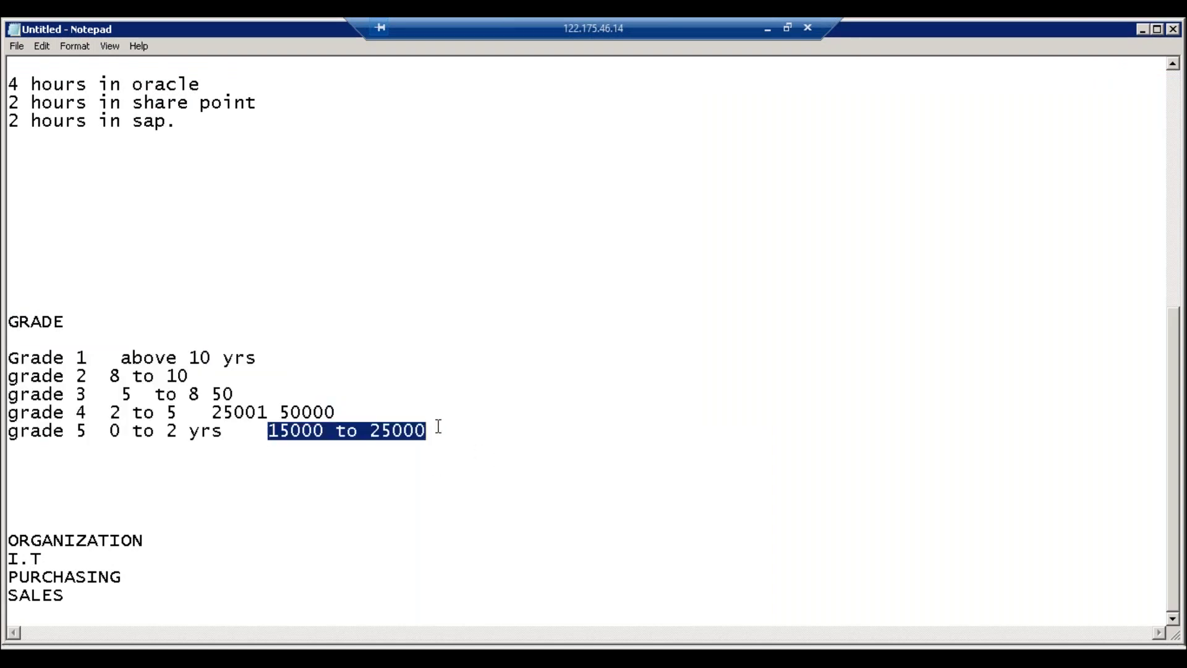
{"action": "left_click", "coordinate": [12, 431]}
{"action": "left_click_drag", "start_coordinate": [12, 431], "coordinate": [437, 473]}
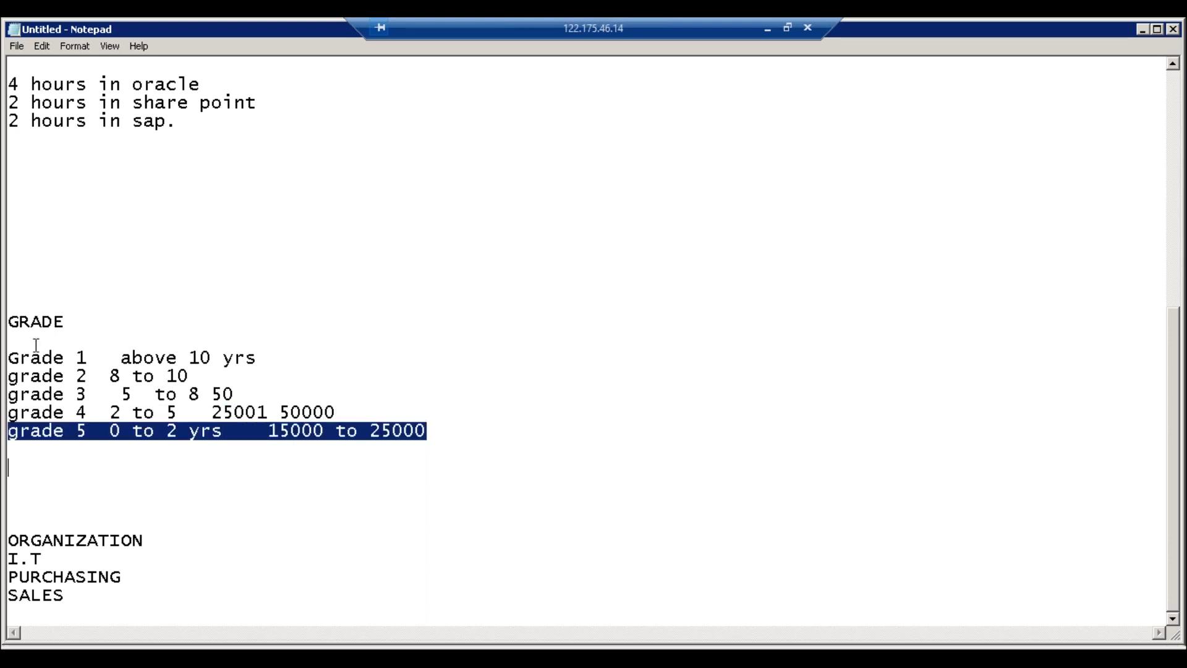
{"action": "left_click", "coordinate": [9, 359]}
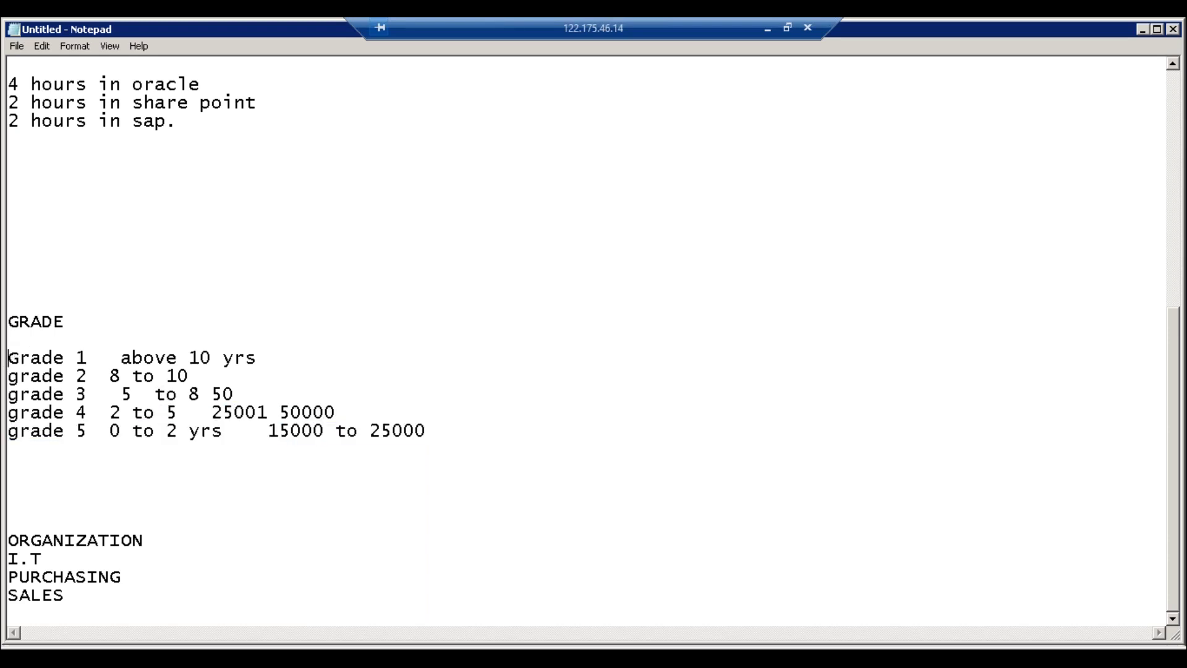
{"action": "left_click", "coordinate": [284, 647]}
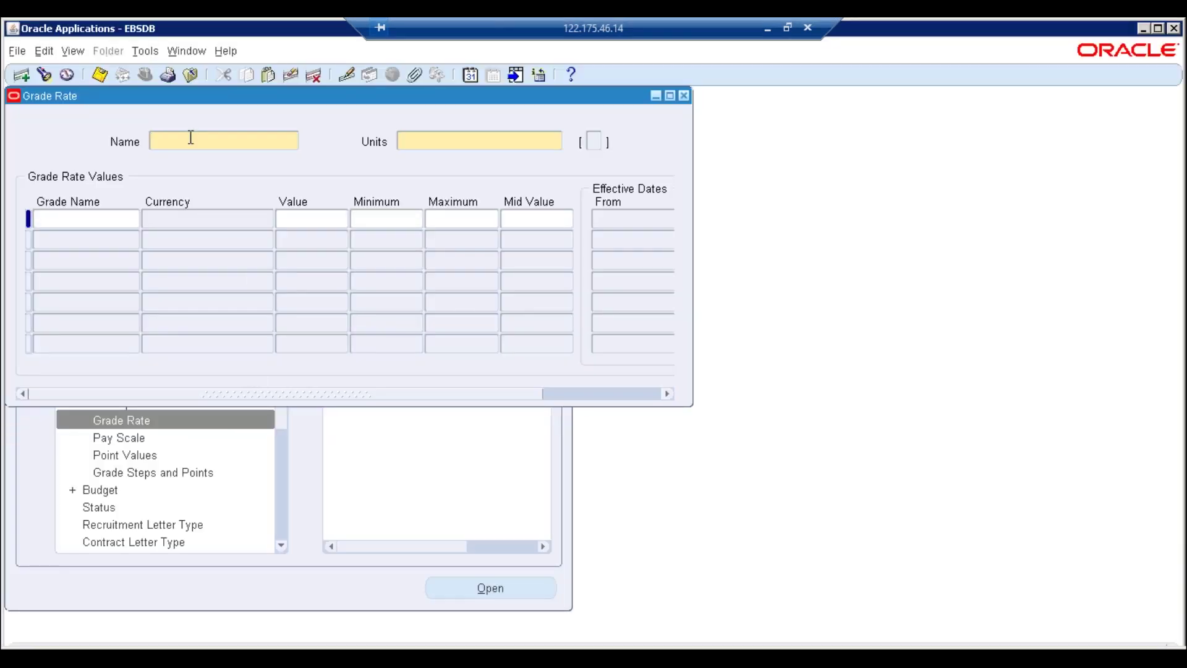
Enter rate name ERPTREE GRADE RATE with units Money and dismiss the save error
{"action": "type", "text": "ERPTREE GR"}
{"action": "type", "text": "ADE RATE"}
{"action": "key", "text": "Tab"}
{"action": "type", "text": "MON"}
{"action": "key", "text": "Tab"}
{"action": "left_click", "coordinate": [42, 226]}
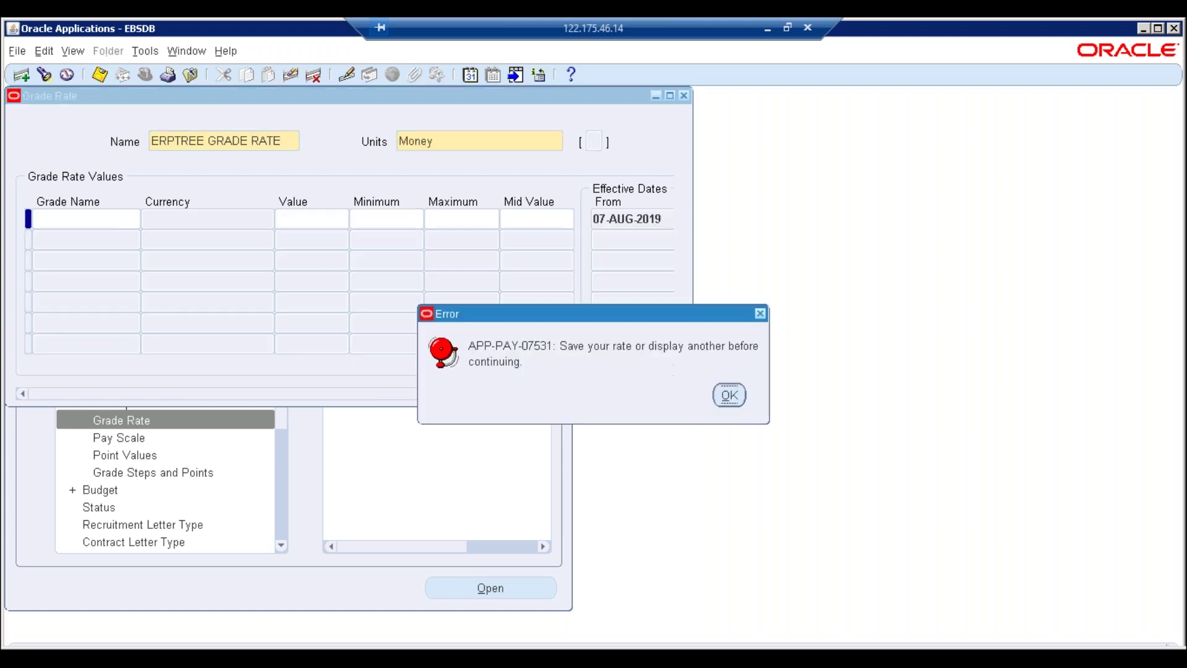
{"action": "key", "text": "Return"}
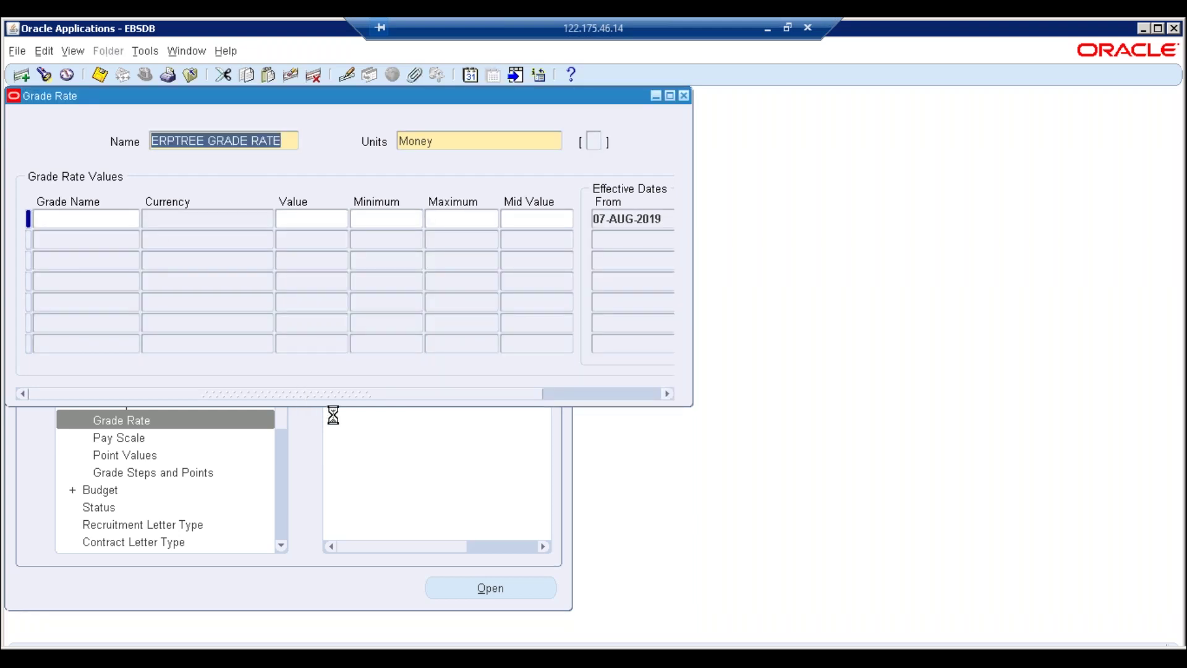
Check the 07-AUG-2019 effective date, maximize the window, and delete the wrongly dated record
{"action": "left_click", "coordinate": [629, 219]}
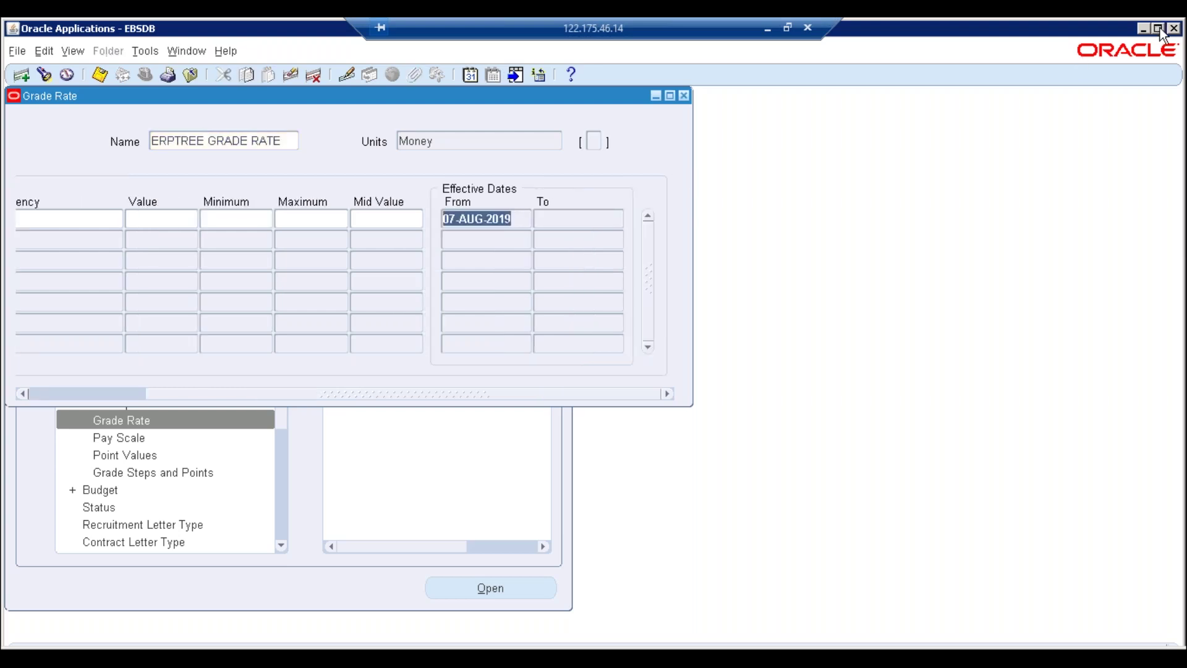
{"action": "left_click", "coordinate": [1158, 28]}
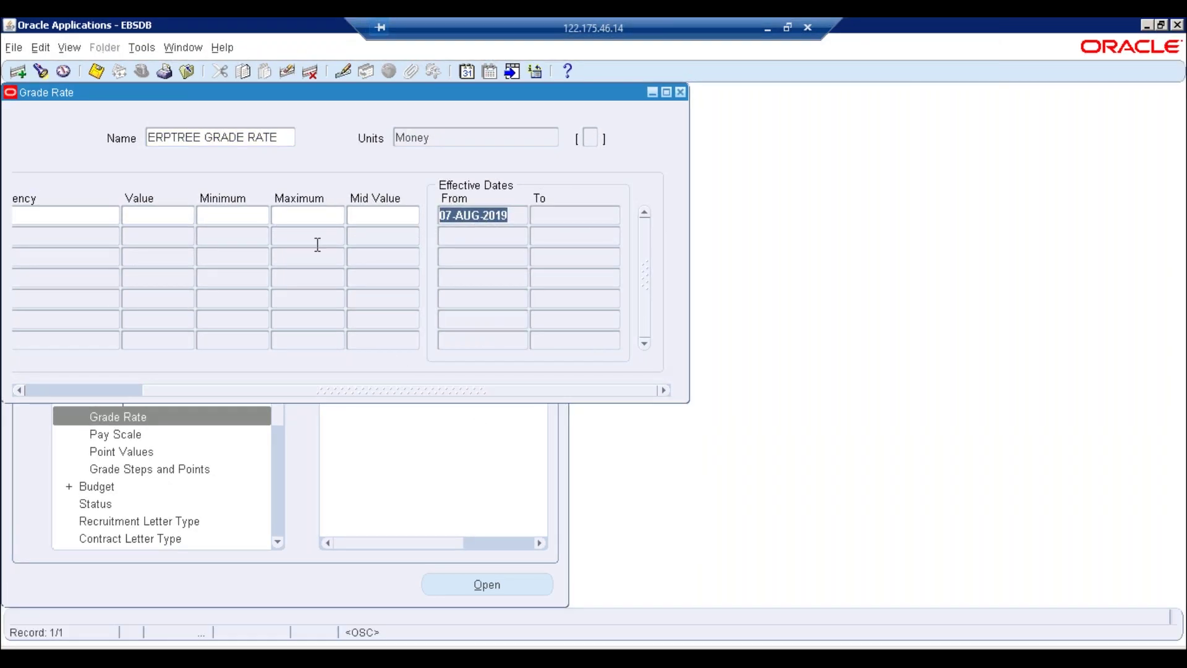
{"action": "left_click", "coordinate": [296, 390]}
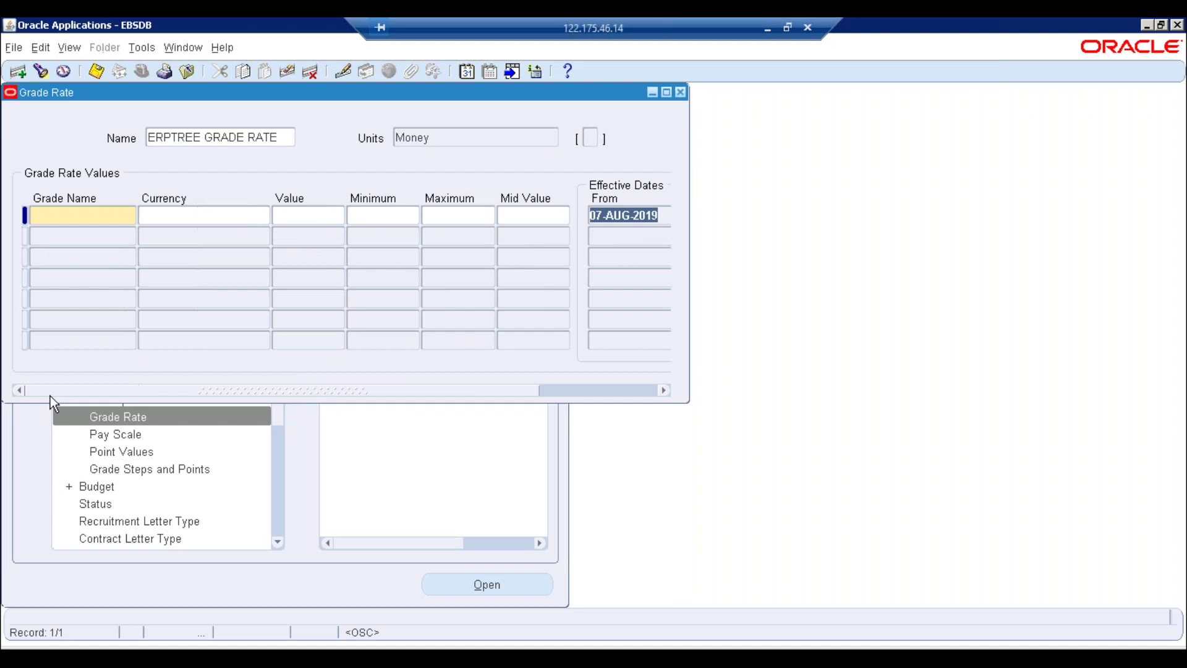
{"action": "left_click", "coordinate": [238, 137]}
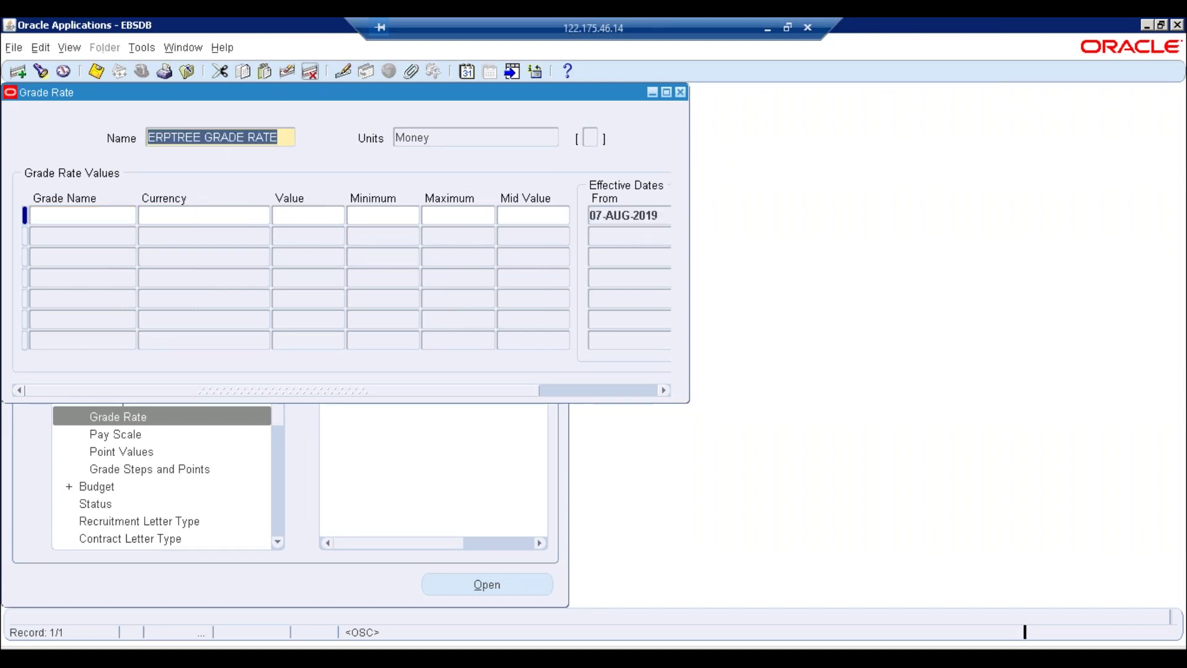
{"action": "left_click", "coordinate": [310, 72]}
{"action": "left_click", "coordinate": [657, 401]}
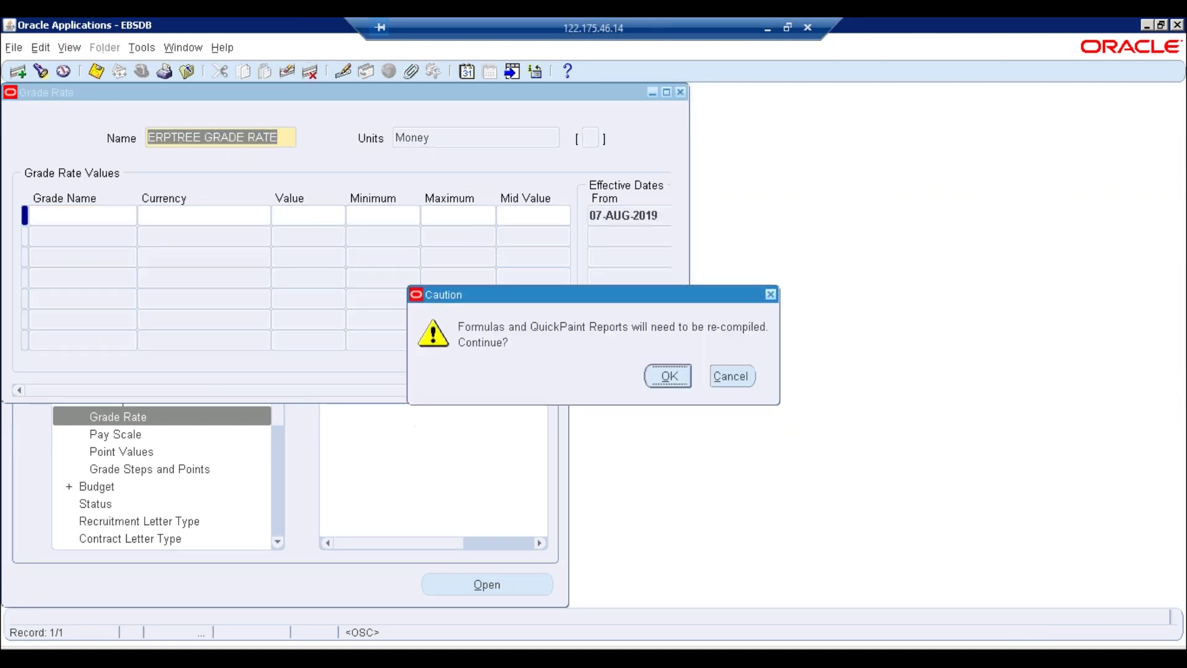
{"action": "left_click", "coordinate": [668, 376]}
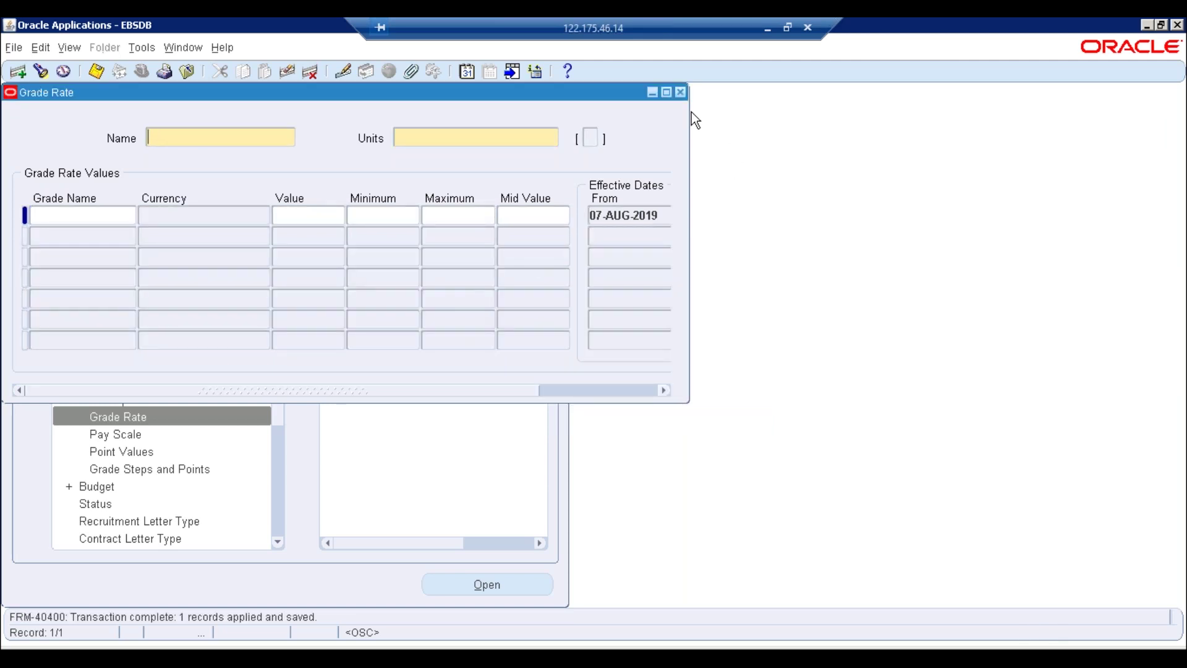
Close and reopen Grade Rate, choosing to alter the effective date to 01JAN1990
{"action": "left_click", "coordinate": [680, 92]}
{"action": "key", "text": "Return"}
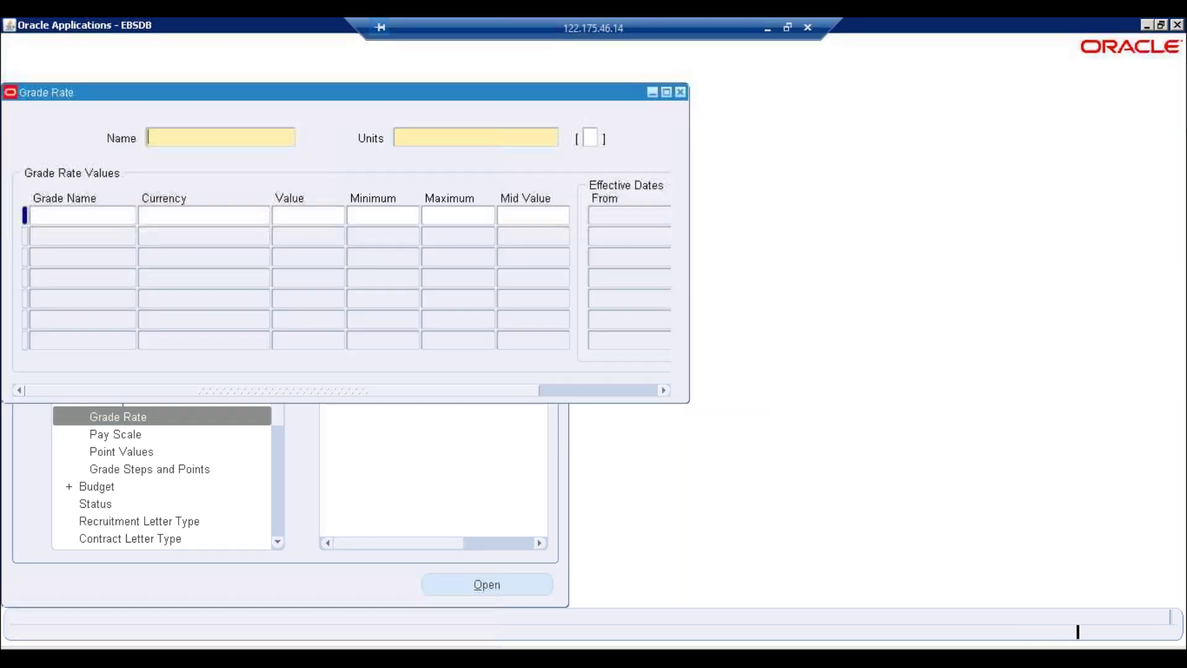
{"action": "key", "text": "Return"}
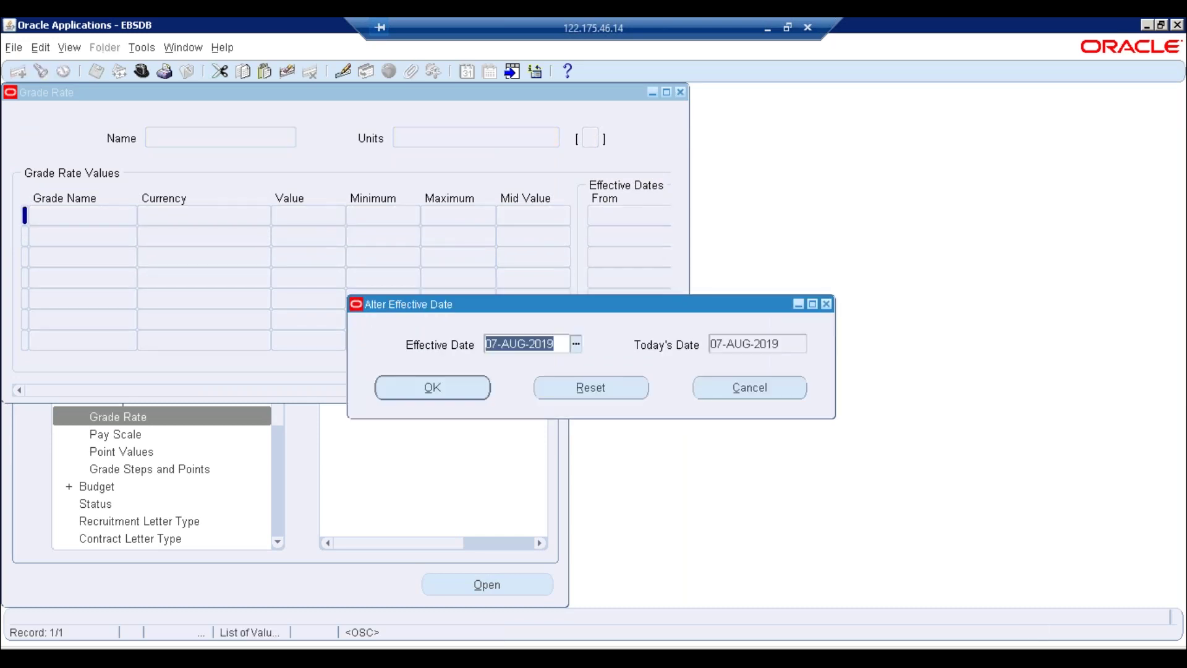
{"action": "type", "text": "01JAN"}
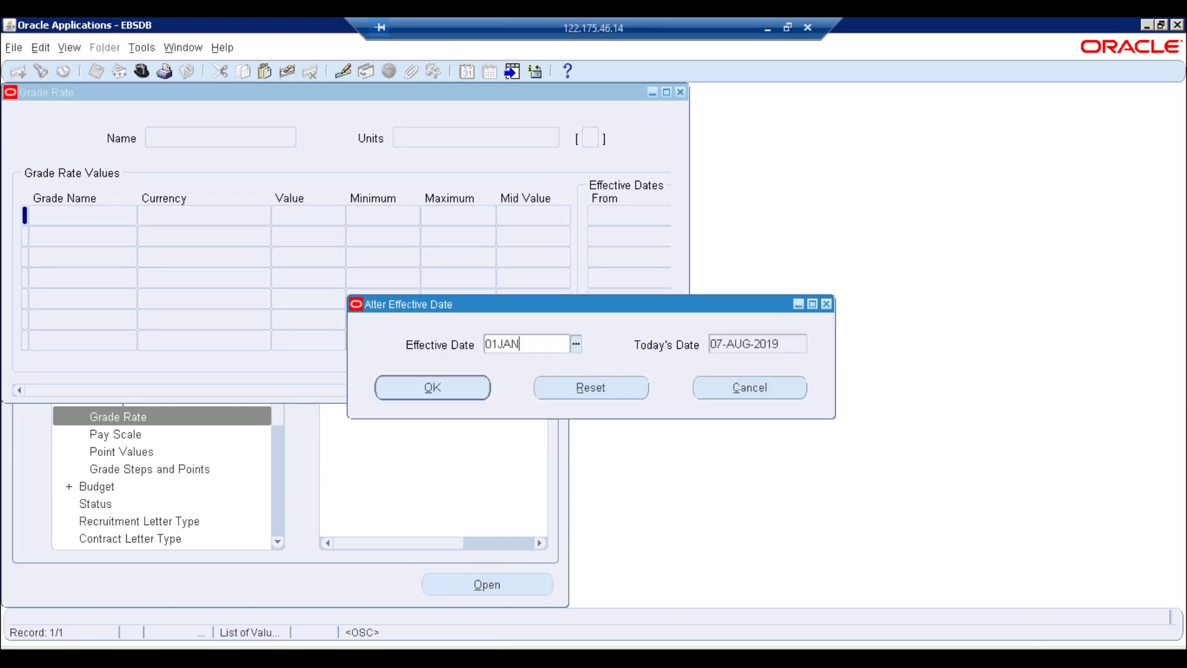
{"action": "type", "text": "1990"}
Confirm effective date 01-JAN-1990, enter ERPTREE GRADE RATE with units Money, and save it
{"action": "key", "text": "Return"}
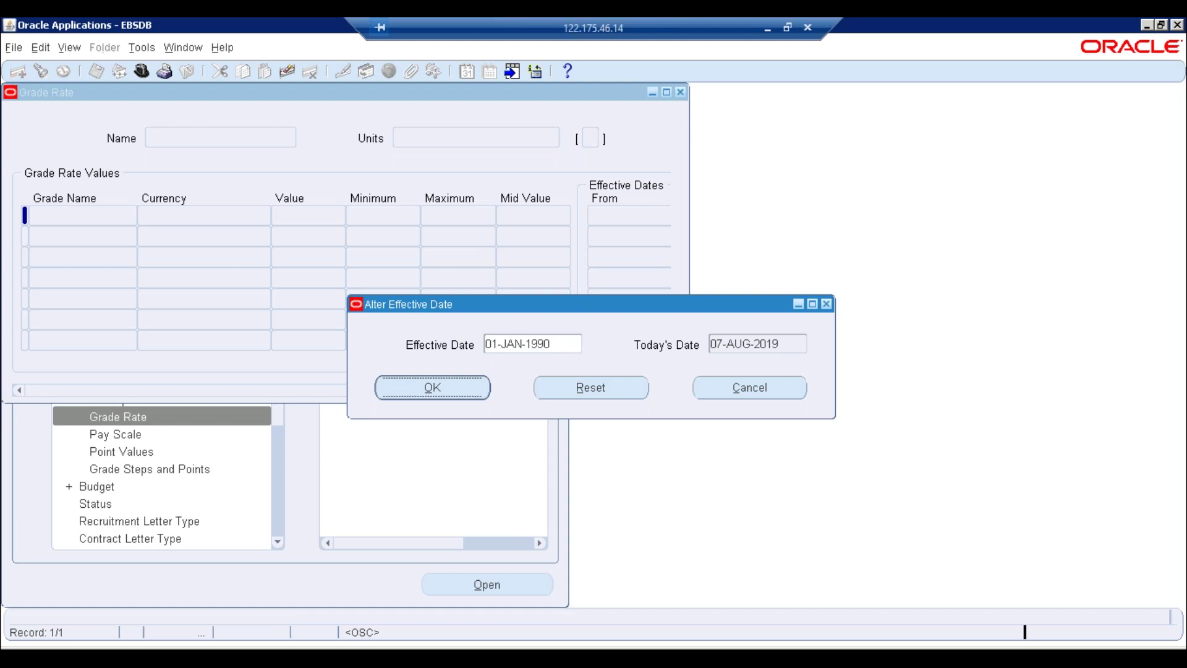
{"action": "type", "text": "ER"}
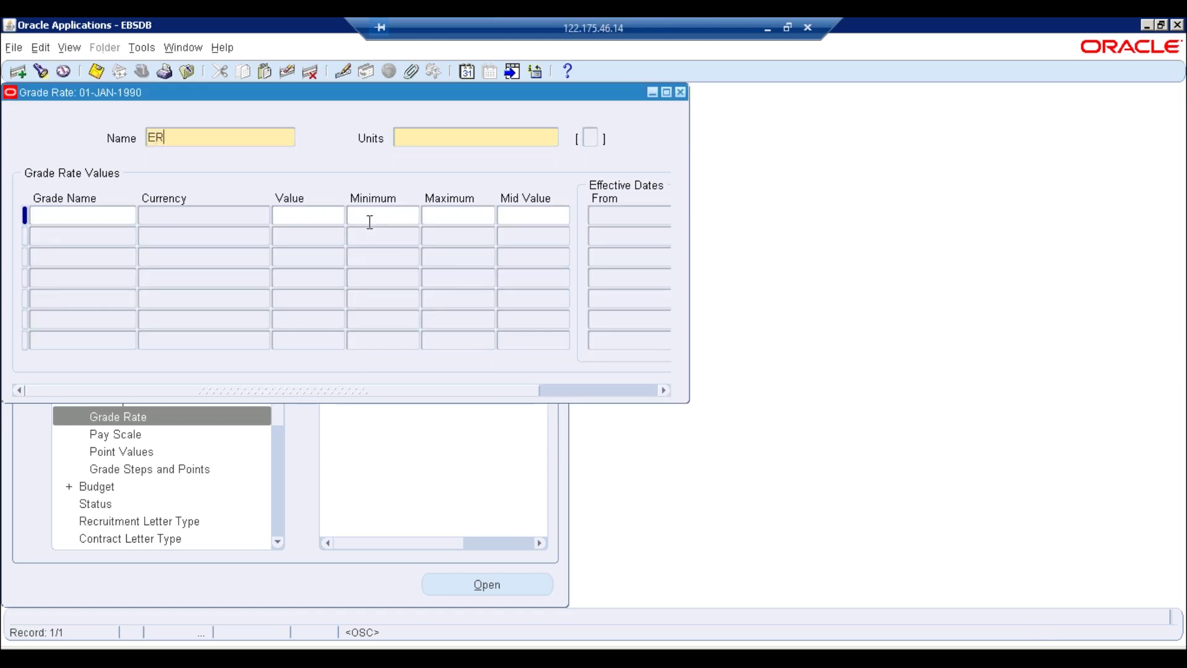
{"action": "type", "text": "PTREE GRADE RATE"}
{"action": "key", "text": "Tab"}
{"action": "type", "text": "Money"}
{"action": "left_click", "coordinate": [124, 218]}
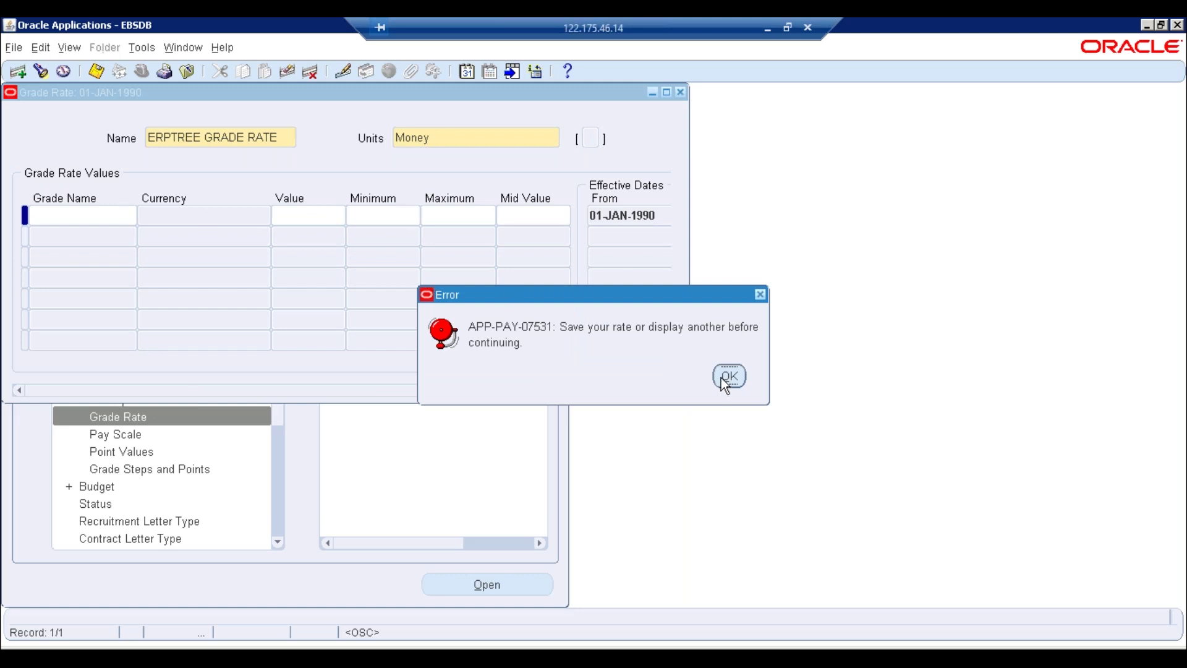
{"action": "left_click", "coordinate": [722, 377]}
{"action": "key", "text": "ctrl+s"}
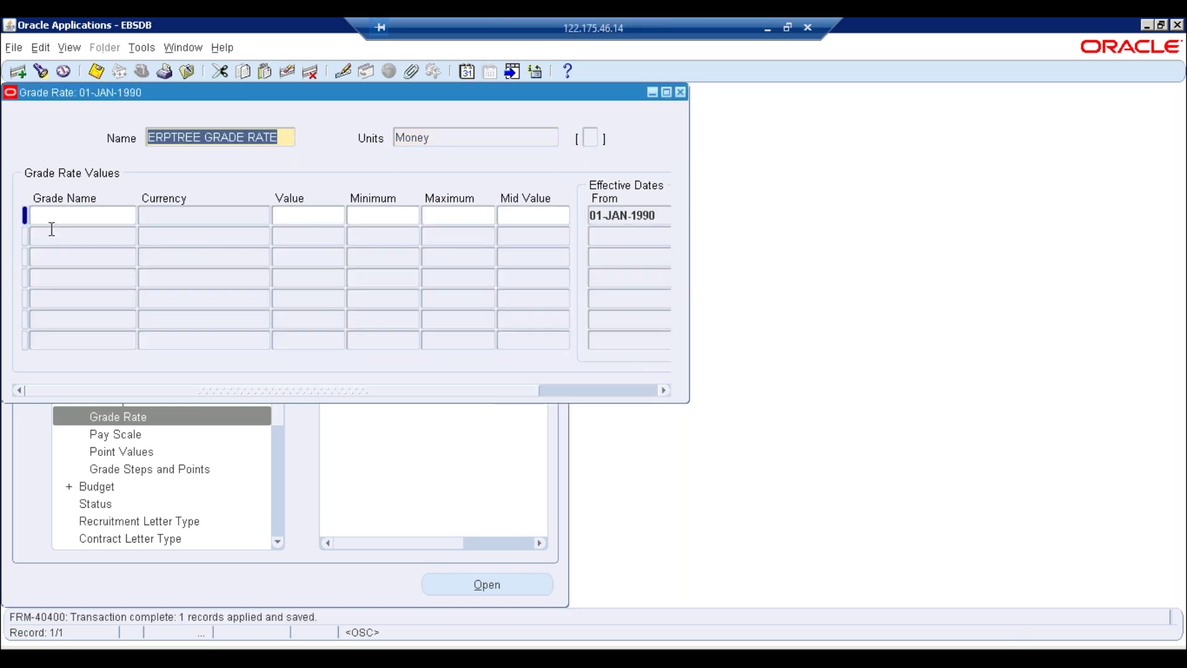
Fill the first rate row with Grade5 and currency Saudi Riyal
{"action": "left_click", "coordinate": [56, 214]}
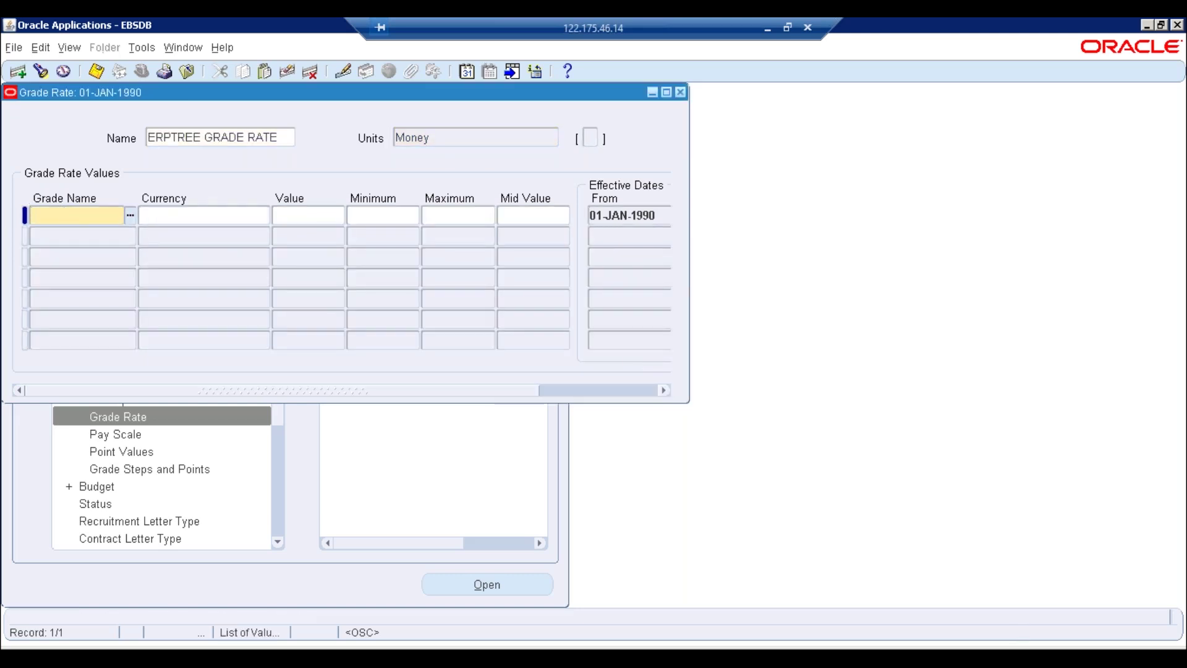
{"action": "key", "text": "ctrl+l"}
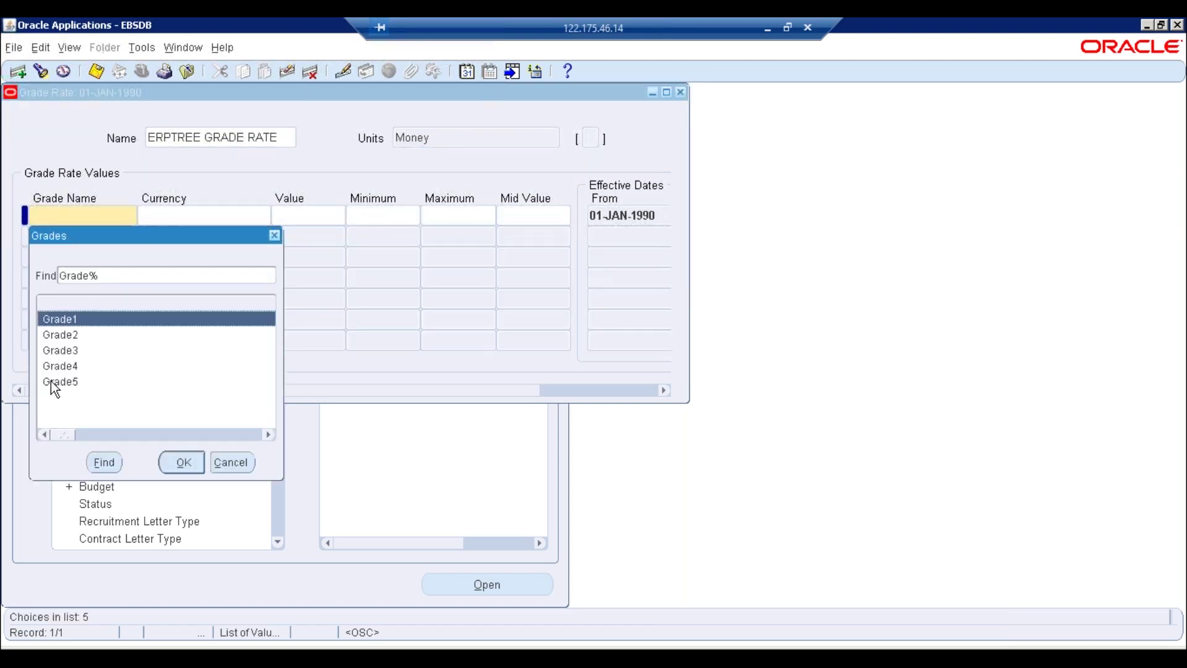
{"action": "double_click", "coordinate": [61, 381]}
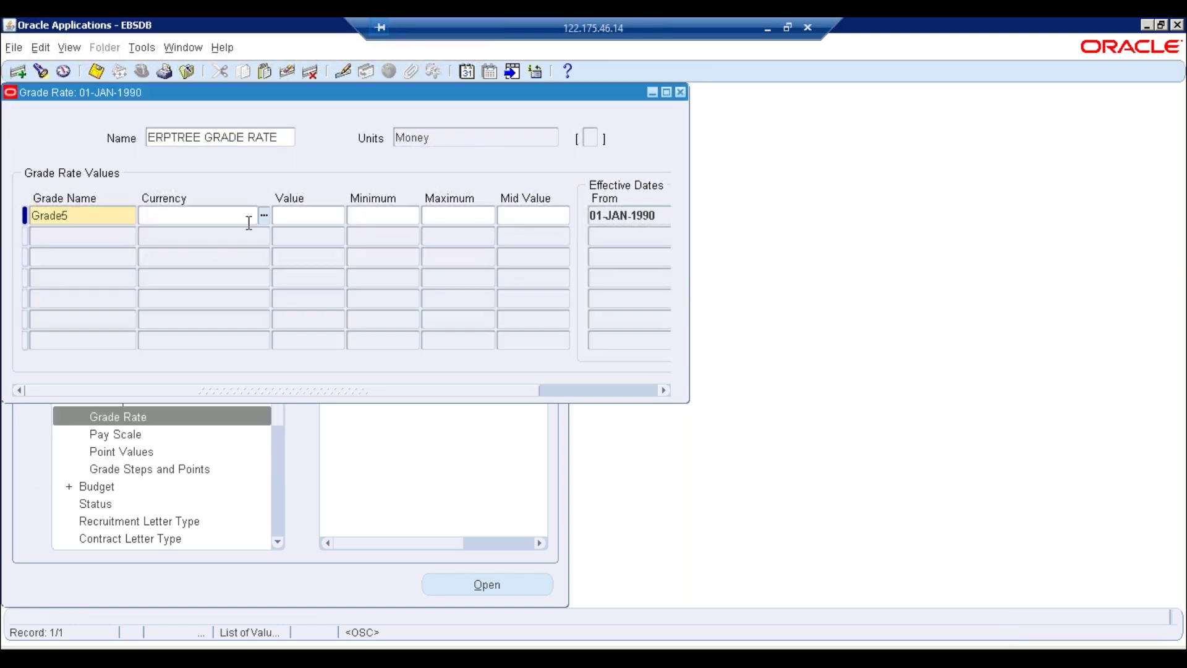
{"action": "left_click", "coordinate": [264, 215]}
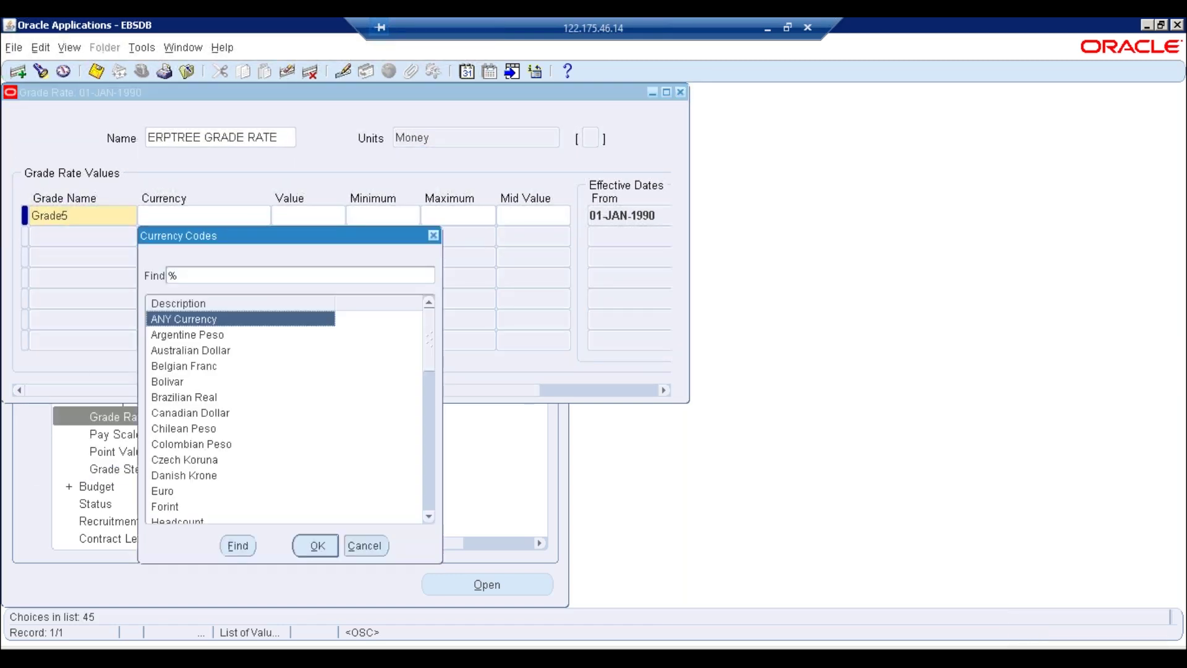
{"action": "type", "text": "s"}
{"action": "key", "text": "Return"}
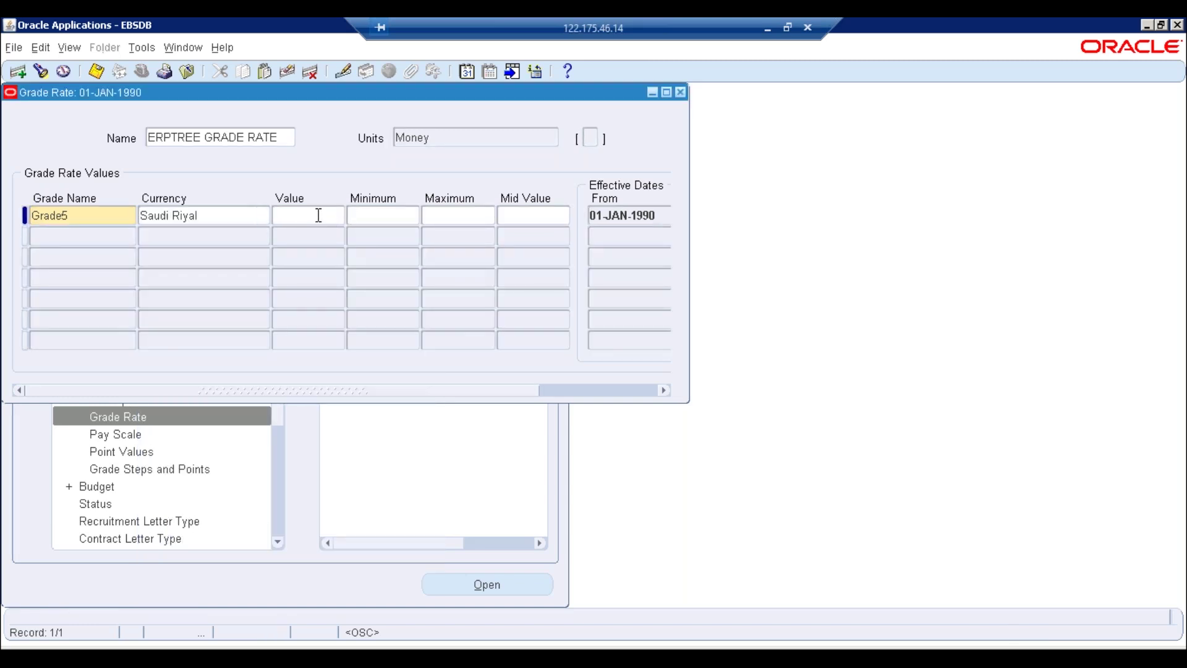
Place the cursor in Grade5's minimum amount and bring the Notepad grade notes forward
{"action": "left_click", "coordinate": [361, 216]}
{"action": "left_click", "coordinate": [108, 209]}
{"action": "left_click", "coordinate": [367, 217]}
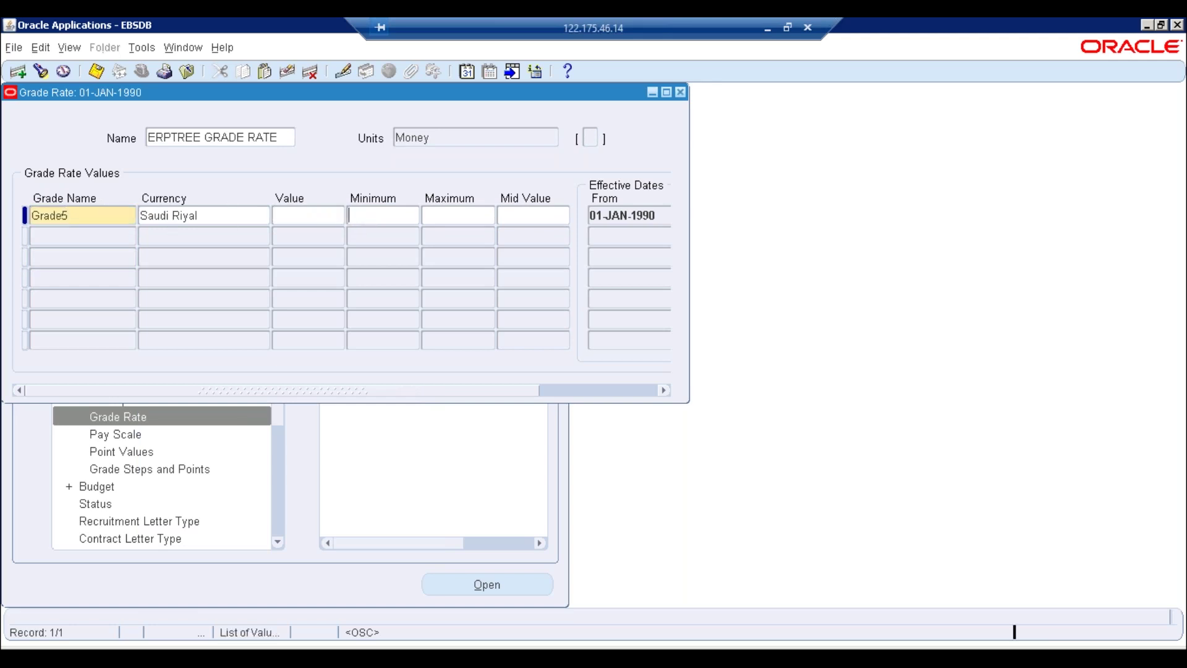
{"action": "left_click", "coordinate": [265, 640]}
{"action": "left_click", "coordinate": [234, 606]}
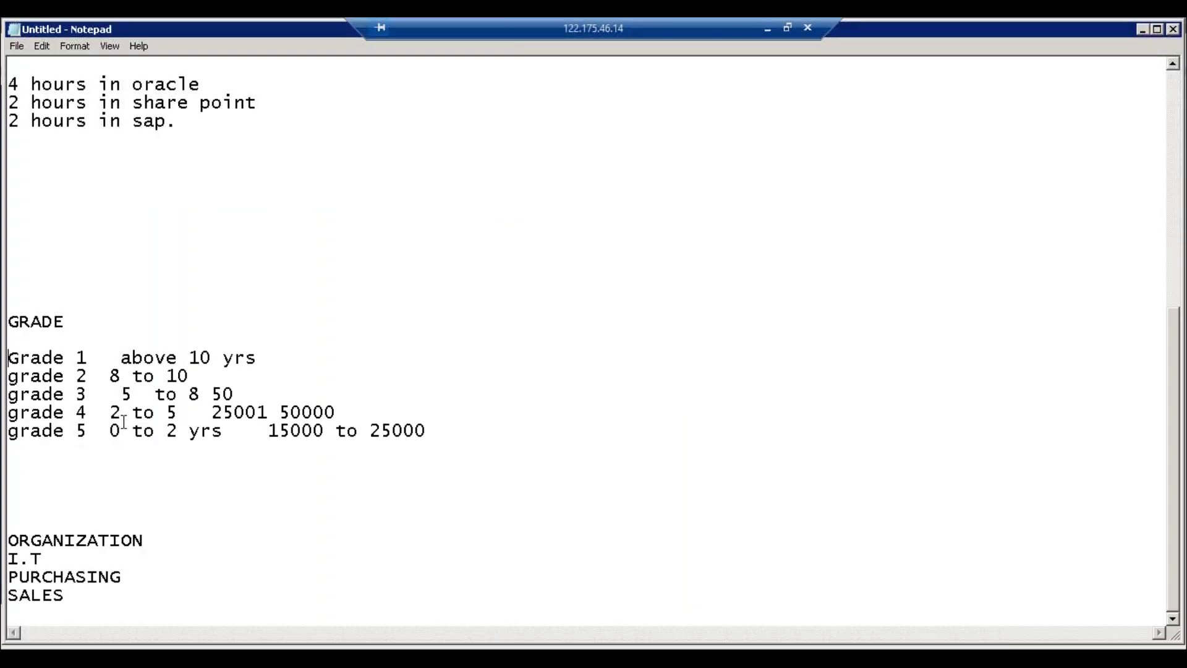
Highlight grade 5's 15000 to 25000 range in Notepad and switch back to the Oracle grade rate form
{"action": "left_click_drag", "start_coordinate": [109, 431], "coordinate": [99, 431]}
{"action": "left_click_drag", "start_coordinate": [254, 452], "coordinate": [339, 466]}
{"action": "left_click", "coordinate": [358, 479]}
{"action": "left_click_drag", "start_coordinate": [272, 434], "coordinate": [458, 432]}
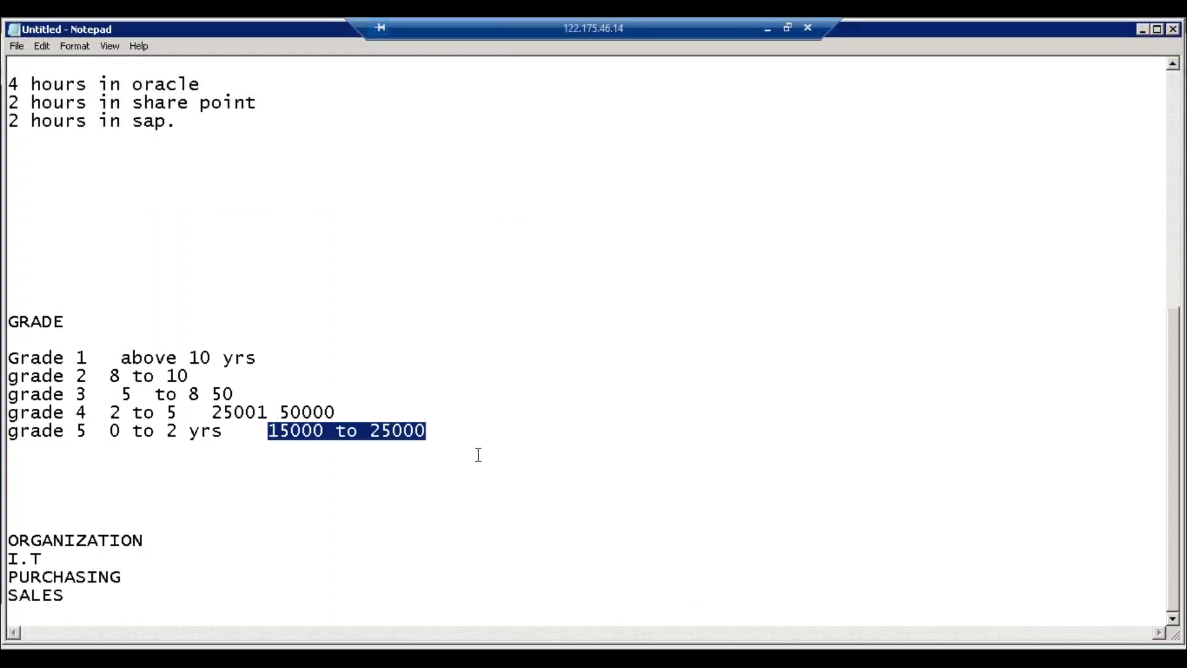
{"action": "left_click", "coordinate": [253, 657]}
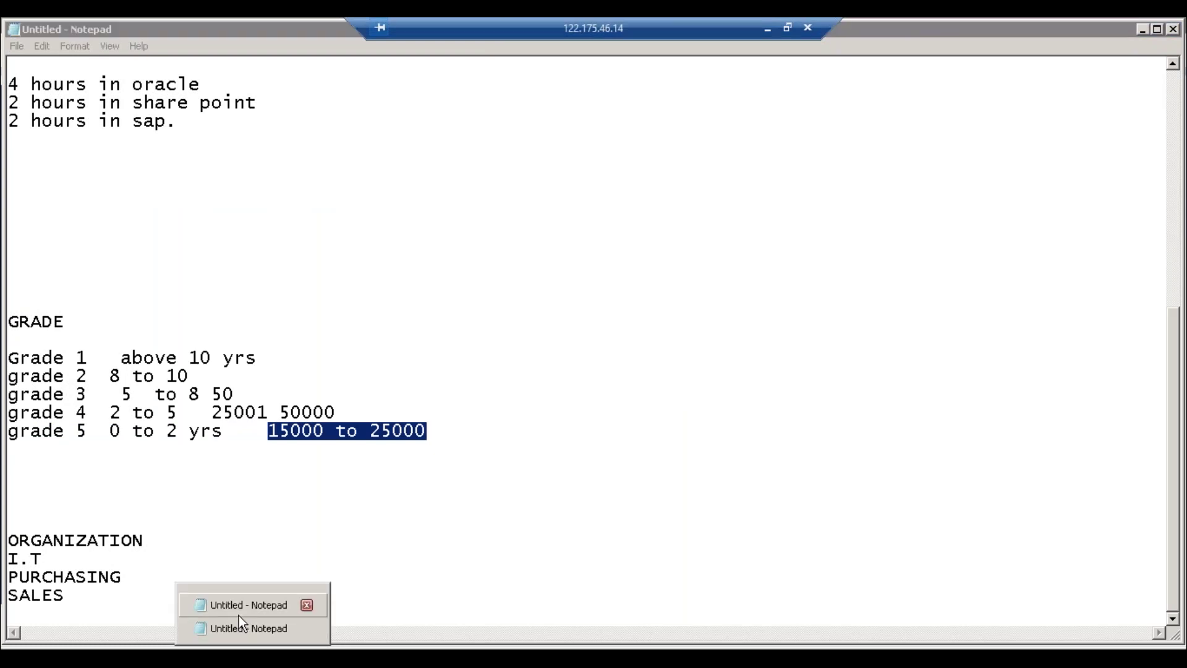
{"action": "left_click", "coordinate": [213, 657]}
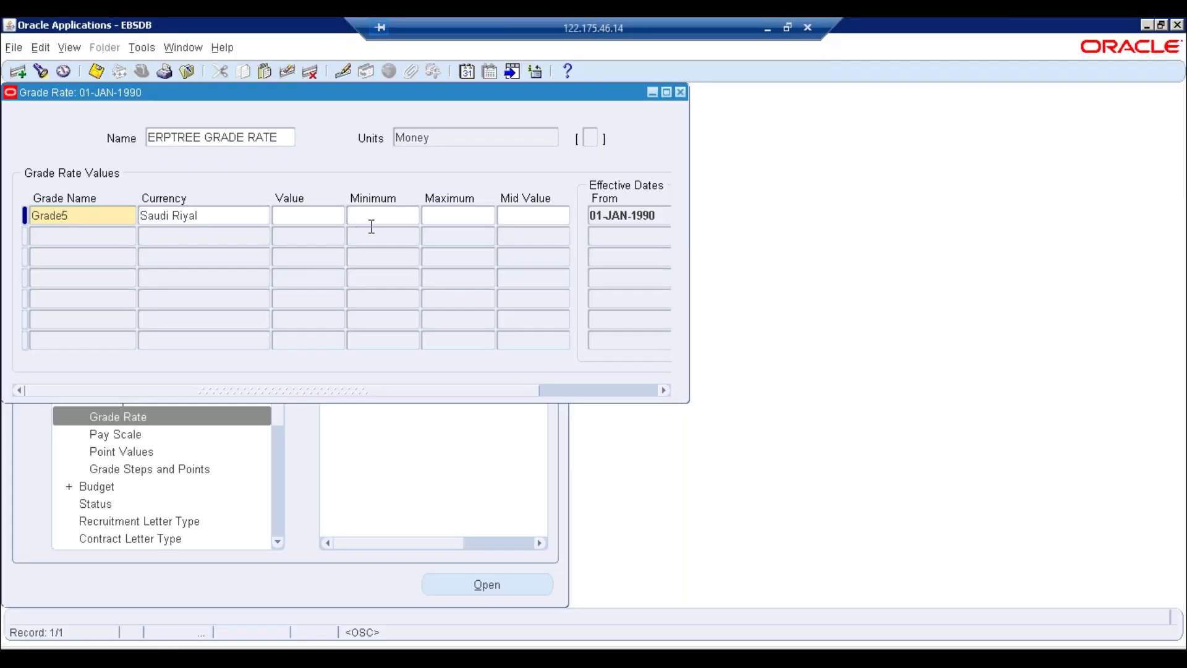
Give Grade5 minimum 1000 and maximum 3000, then save
{"action": "type", "text": "1000"}
{"action": "key", "text": "Tab"}
{"action": "type", "text": "3000"}
{"action": "key", "text": "Tab"}
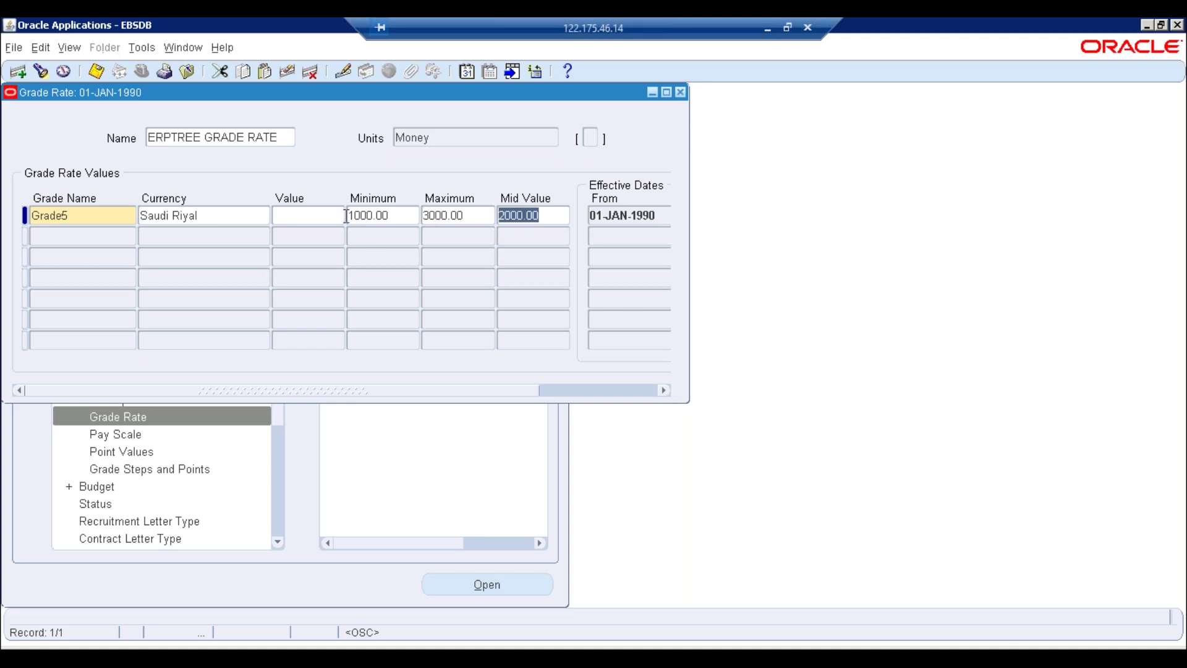
{"action": "left_click", "coordinate": [321, 215]}
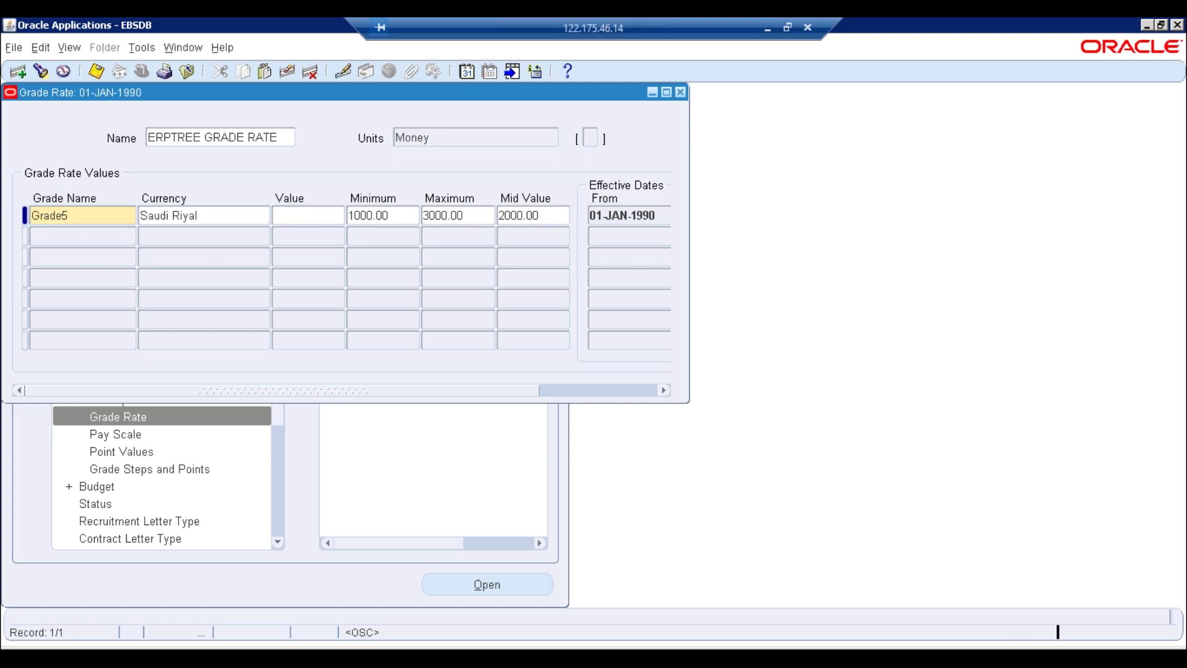
{"action": "key", "text": "ctrl+s"}
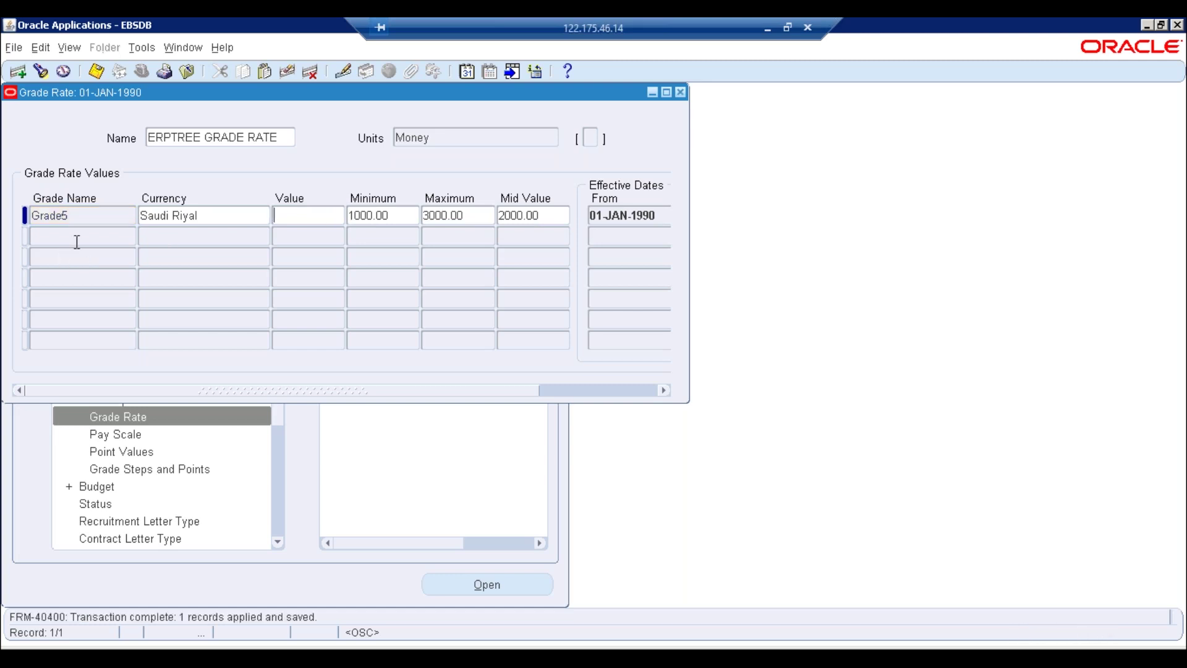
Add a new rate row for Grade4 with currency Saudi Riyal
{"action": "left_click", "coordinate": [75, 238]}
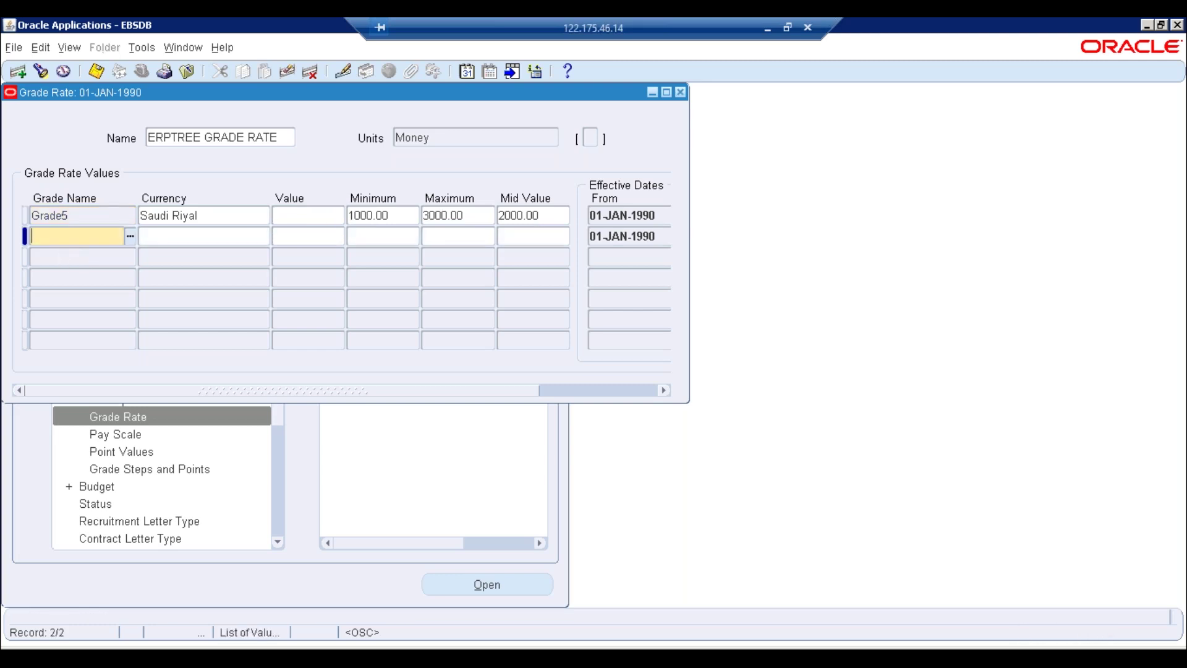
{"action": "type", "text": "G"}
{"action": "key", "text": "Tab"}
{"action": "key", "text": "Down"}
{"action": "key", "text": "Down"}
{"action": "key", "text": "Down"}
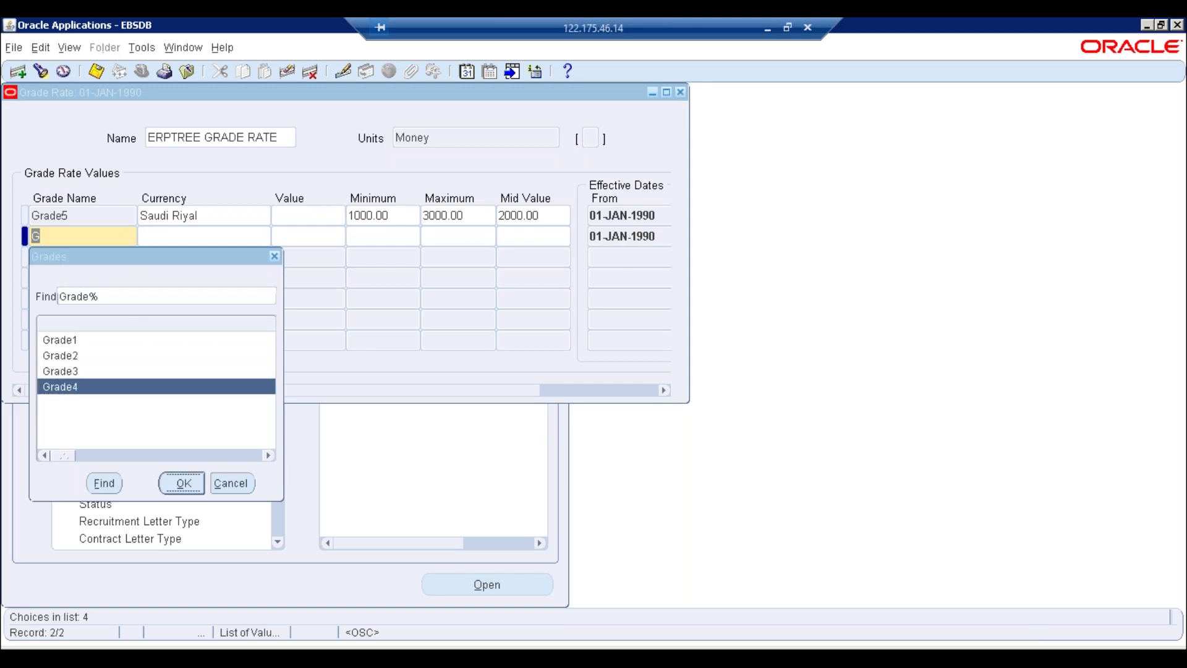
{"action": "key", "text": "Return"}
{"action": "type", "text": "S"}
{"action": "key", "text": "Tab"}
{"action": "key", "text": "Return"}
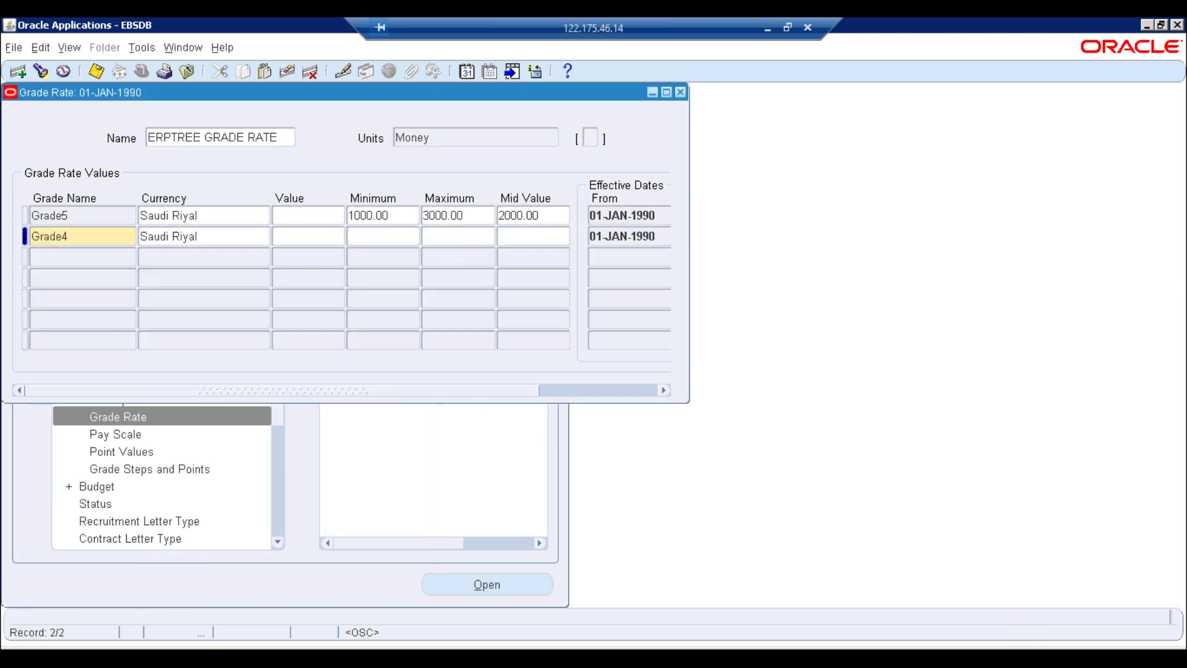
Set Grade4's minimum to 3001 and maximum to 5000, then save
{"action": "type", "text": "3000"}
{"action": "key", "text": "BackSpace"}
{"action": "type", "text": "1"}
{"action": "key", "text": "Tab"}
{"action": "type", "text": "5000"}
{"action": "key", "text": "Tab"}
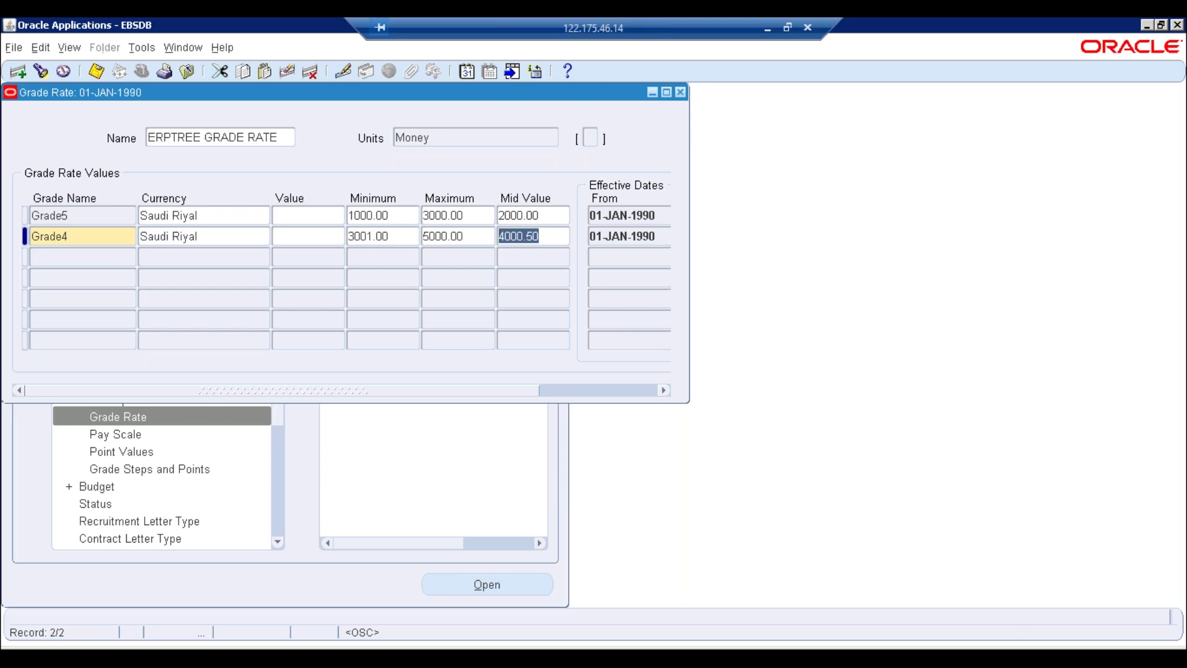
{"action": "key", "text": "ctrl+s"}
{"action": "key", "text": "Down"}
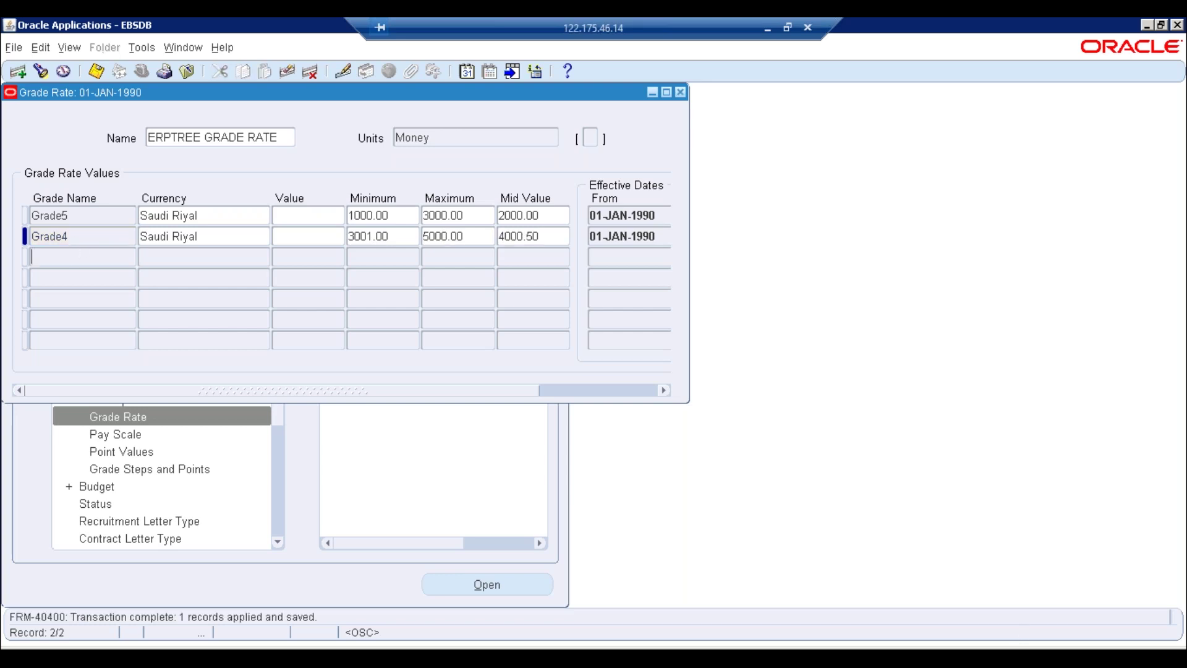
Add and save a Grade3 row in Saudi Riyal with minimum 5001 and maximum 7000
{"action": "type", "text": "GRA"}
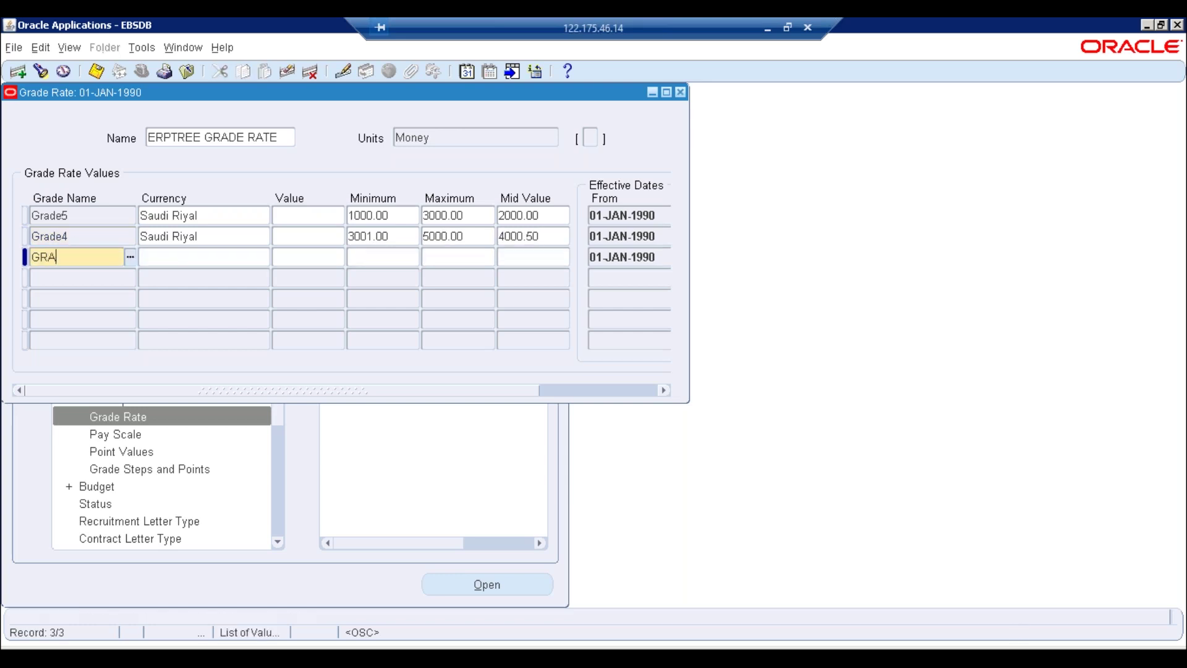
{"action": "key", "text": "Tab"}
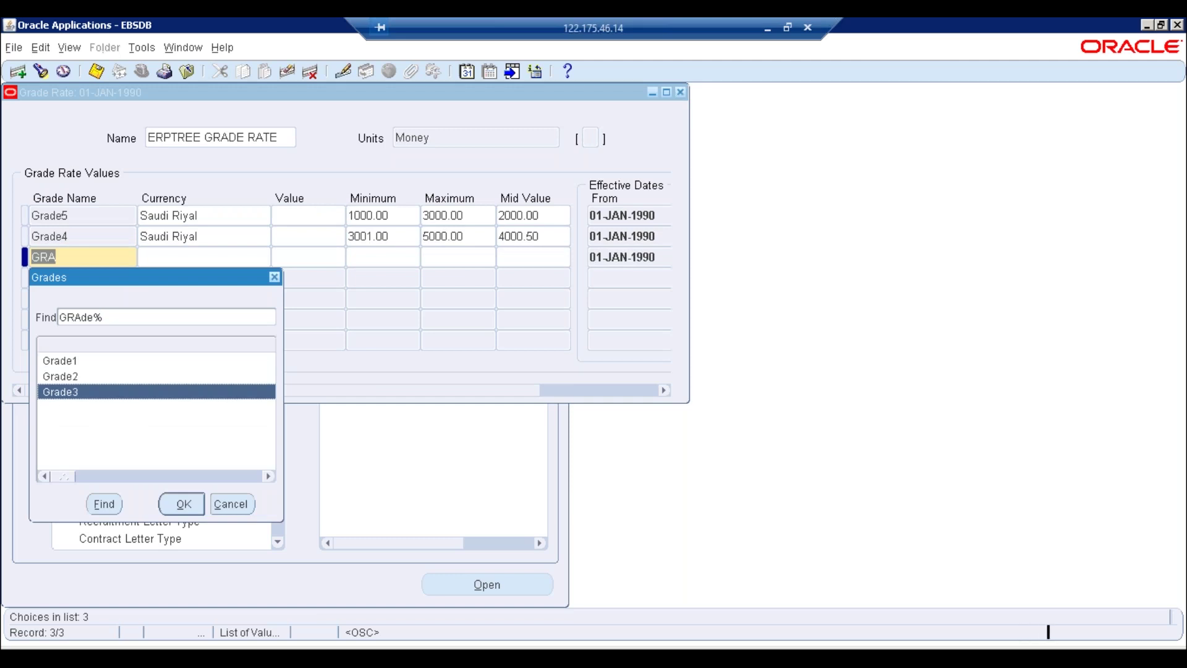
{"action": "key", "text": "Escape"}
{"action": "type", "text": "SA"}
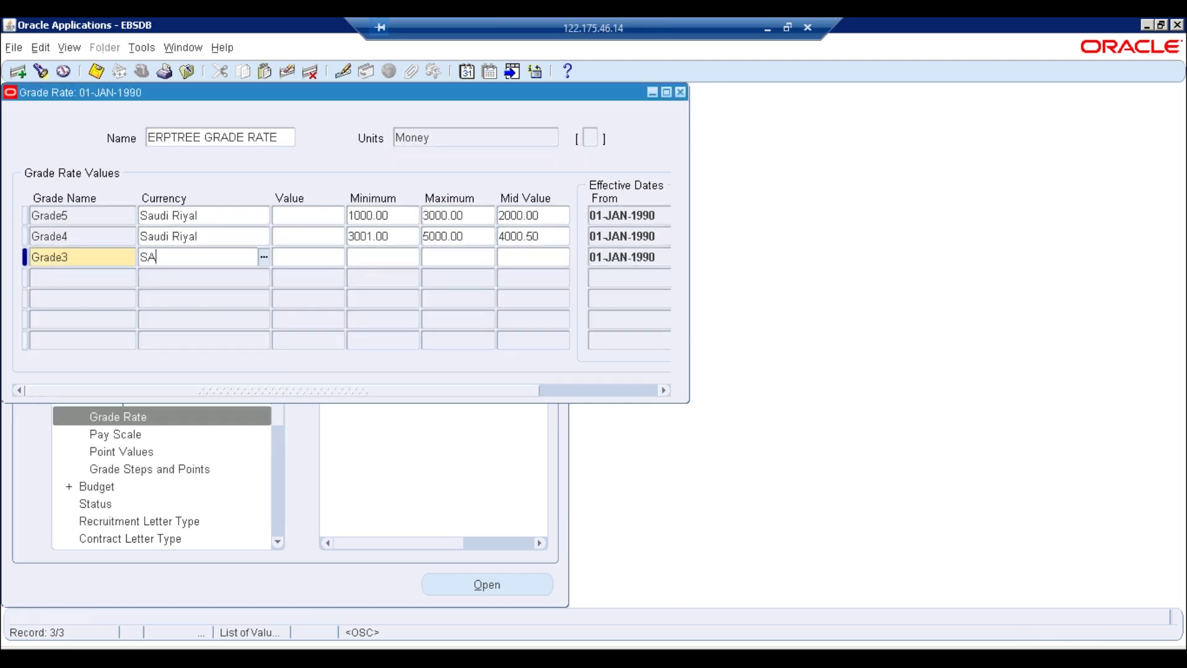
{"action": "key", "text": "Tab"}
{"action": "key", "text": "Tab"}
{"action": "key", "text": "Tab"}
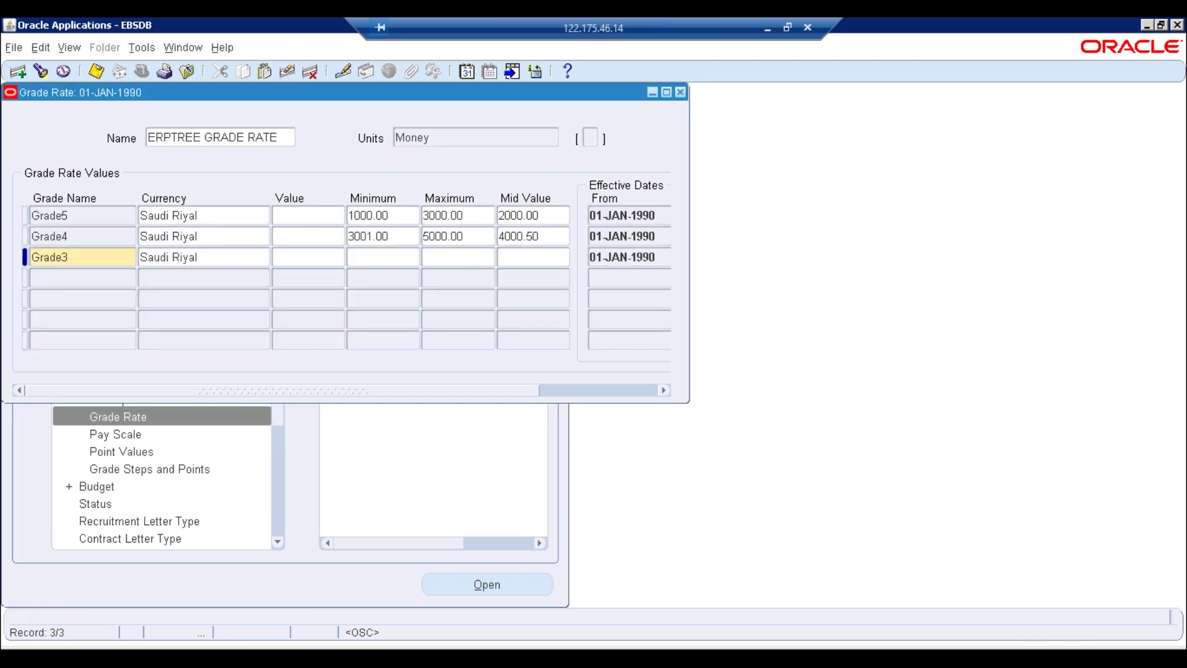
{"action": "type", "text": "5001"}
{"action": "key", "text": "Tab"}
{"action": "type", "text": "7000"}
{"action": "key", "text": "Tab"}
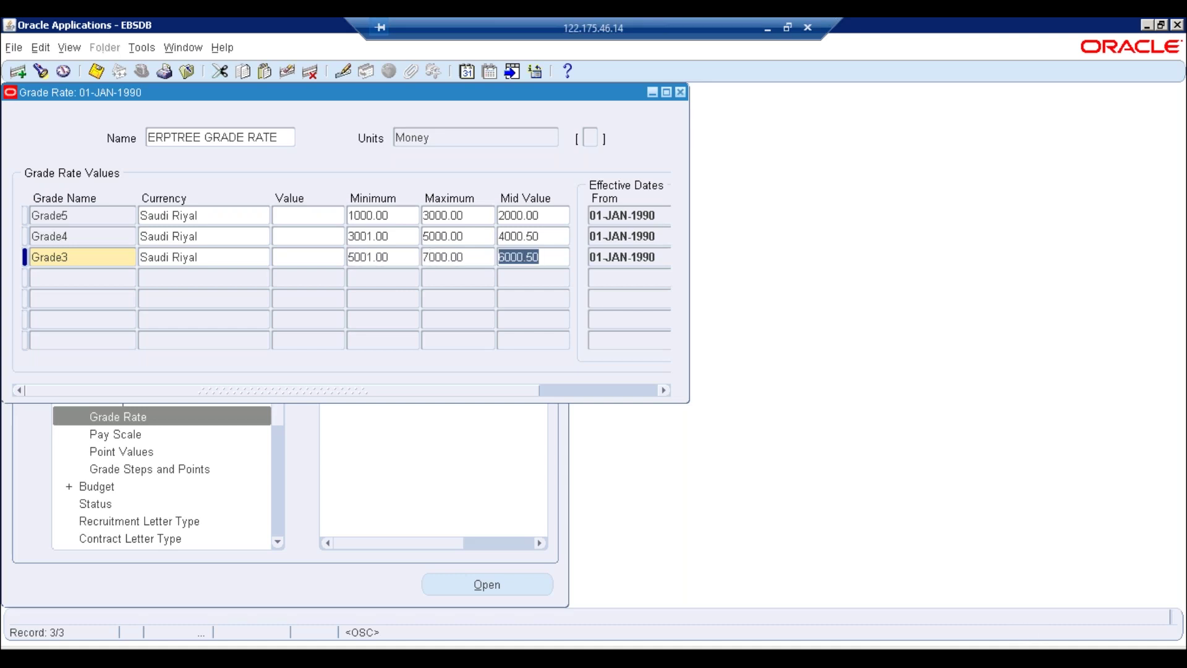
{"action": "key", "text": "ctrl+s"}
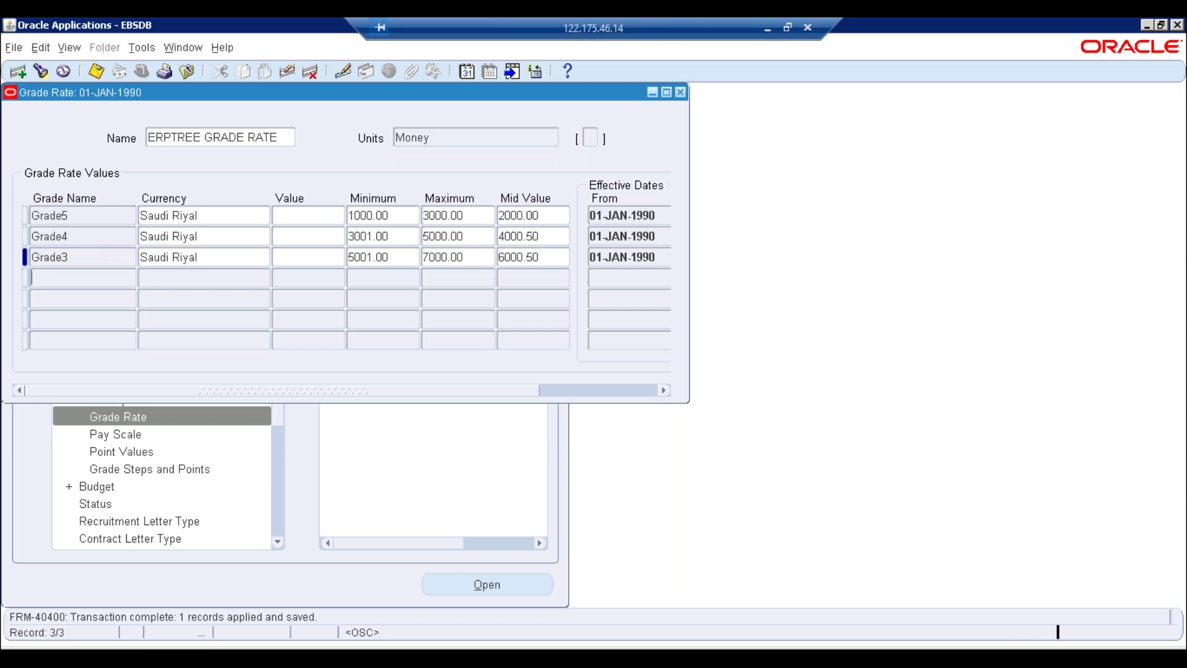
Add and save a Grade2 row in Saudi Riyal with minimum 7001 and maximum 10000
{"action": "left_click", "coordinate": [95, 273]}
{"action": "type", "text": "G"}
{"action": "key", "text": "Tab"}
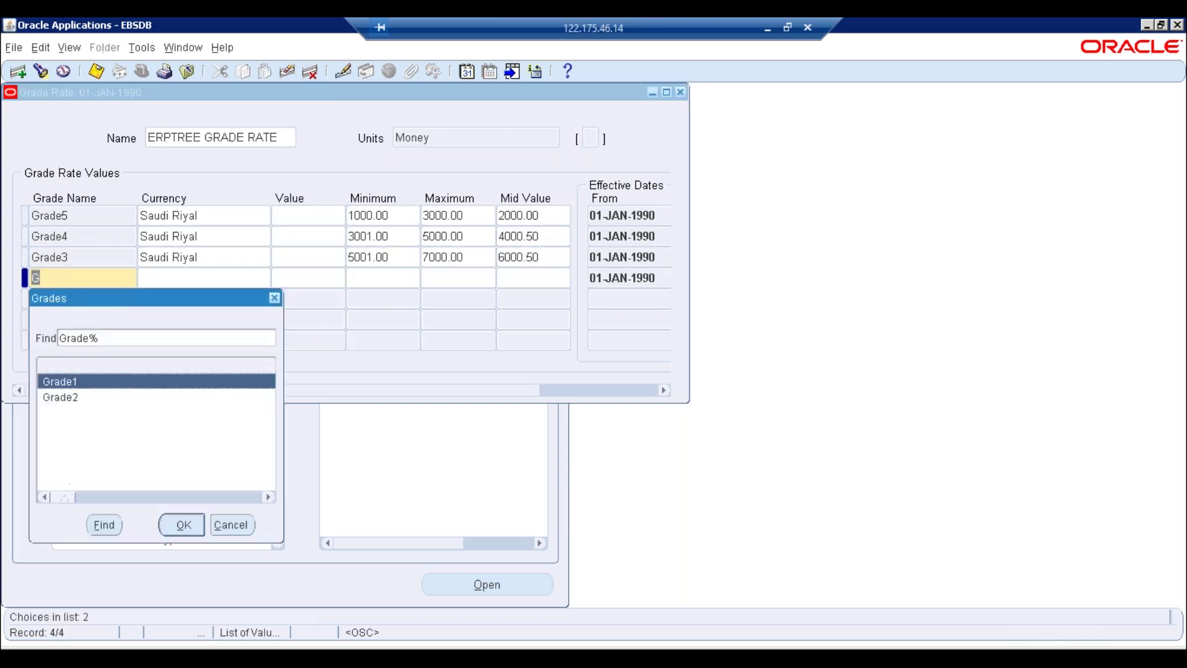
{"action": "left_click", "coordinate": [60, 397]}
{"action": "key", "text": "Return"}
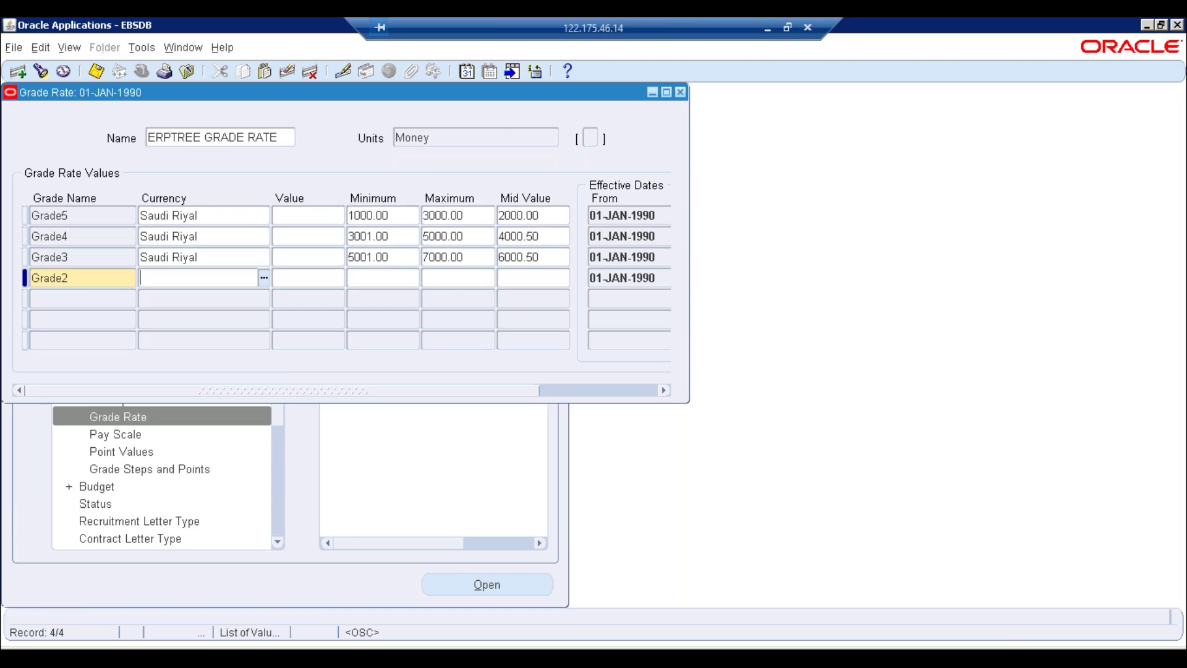
{"action": "type", "text": "Sa"}
{"action": "key", "text": "Tab"}
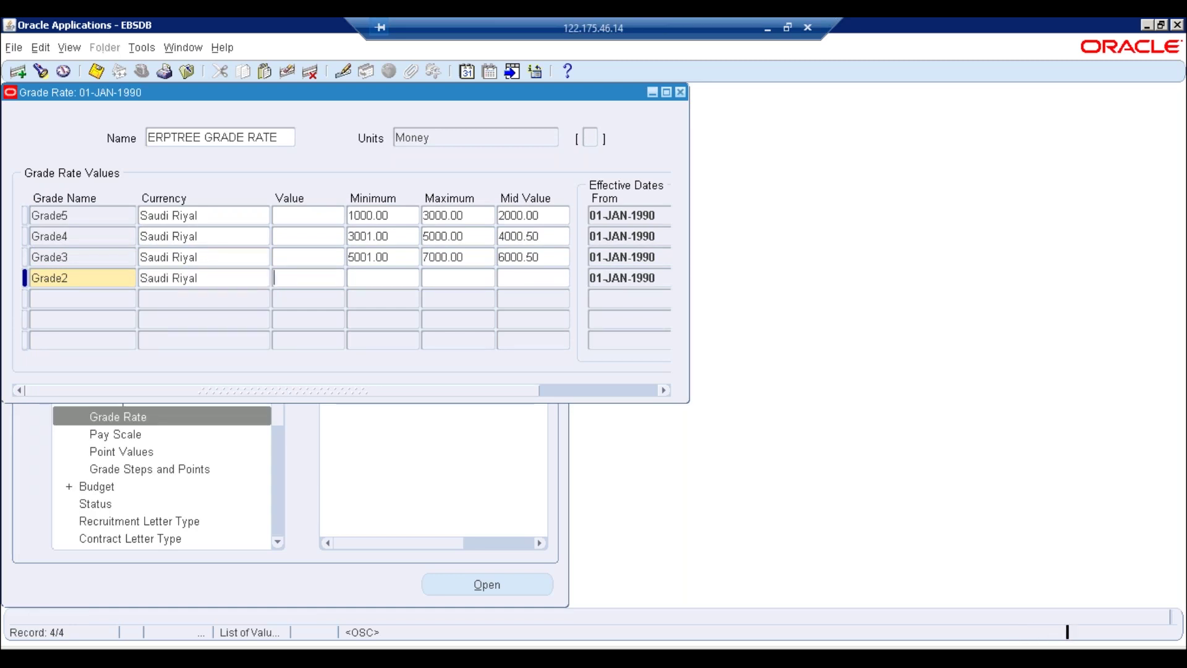
{"action": "left_click", "coordinate": [458, 279]}
{"action": "type", "text": "7001"}
{"action": "key", "text": "Tab"}
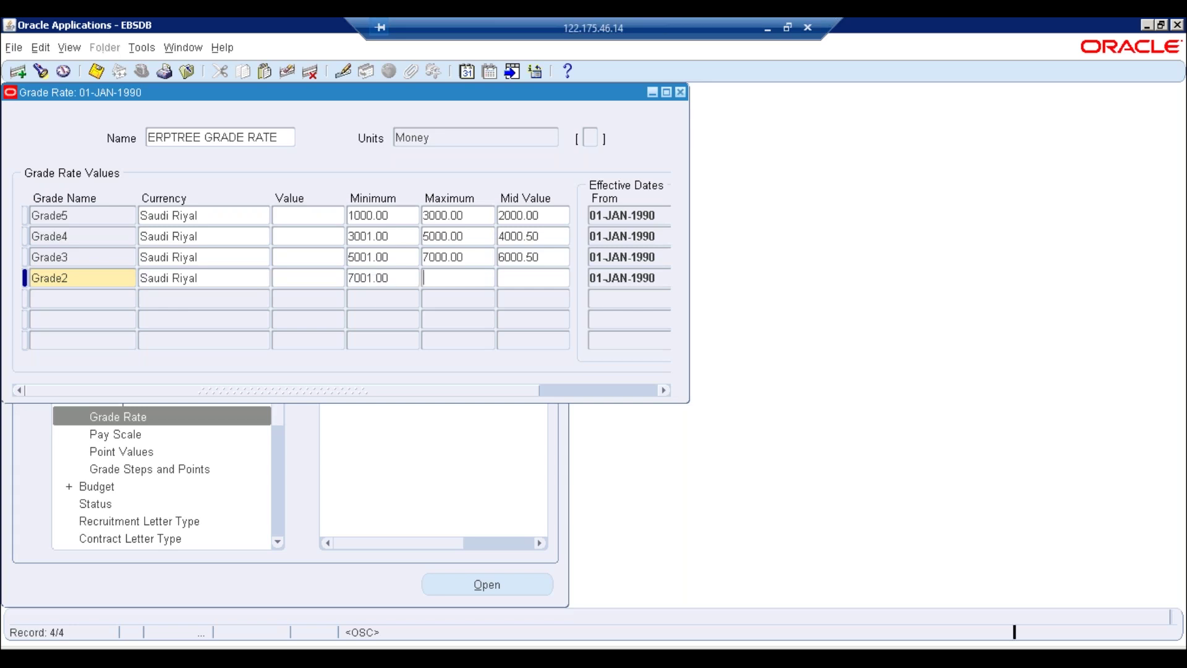
{"action": "type", "text": "10000"}
{"action": "key", "text": "Tab"}
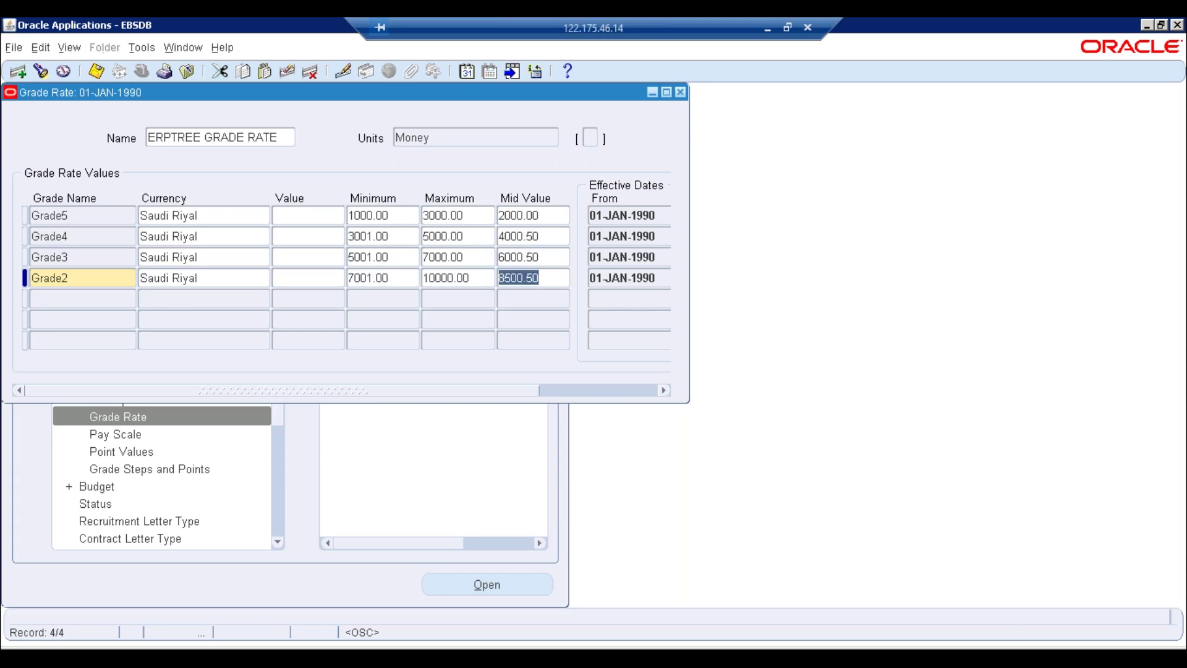
{"action": "key", "text": "ctrl+s"}
Add a Grade1 row with currency Saudi Riyal and fill in its minimum rate
{"action": "left_click", "coordinate": [77, 301]}
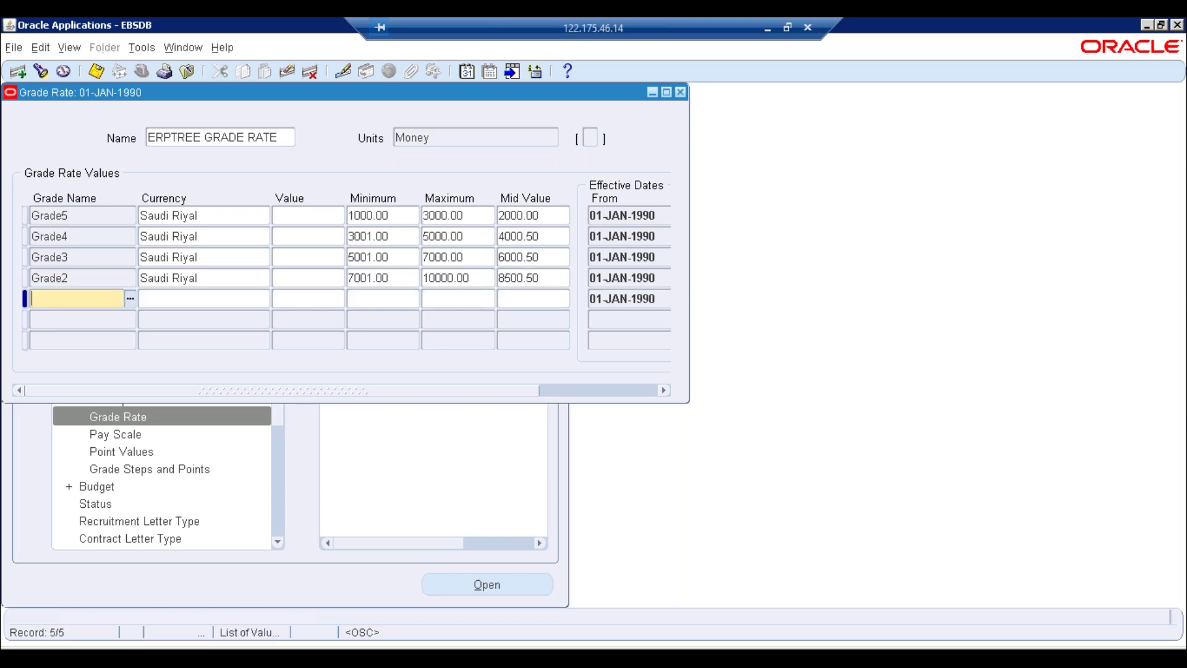
{"action": "type", "text": "Grade1"}
{"action": "key", "text": "Tab"}
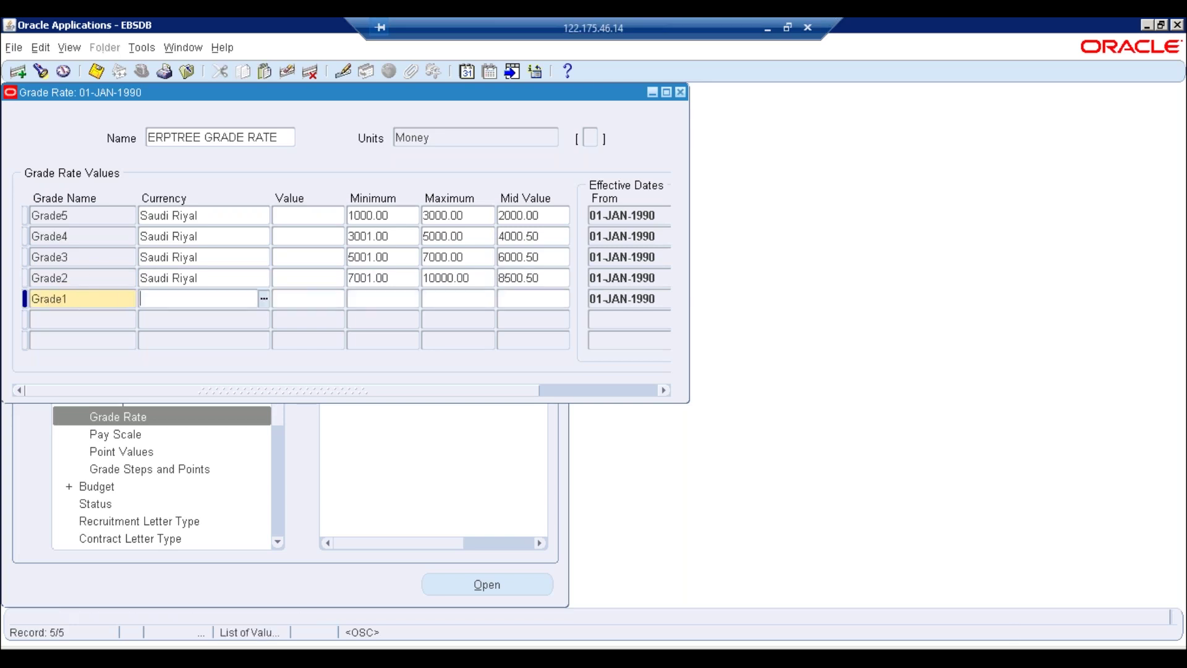
{"action": "key", "text": "Tab"}
{"action": "key", "text": "Tab"}
{"action": "key", "text": "shift+Tab"}
{"action": "type", "text": "Saudi Riyal"}
{"action": "key", "text": "Tab"}
{"action": "key", "text": "Tab"}
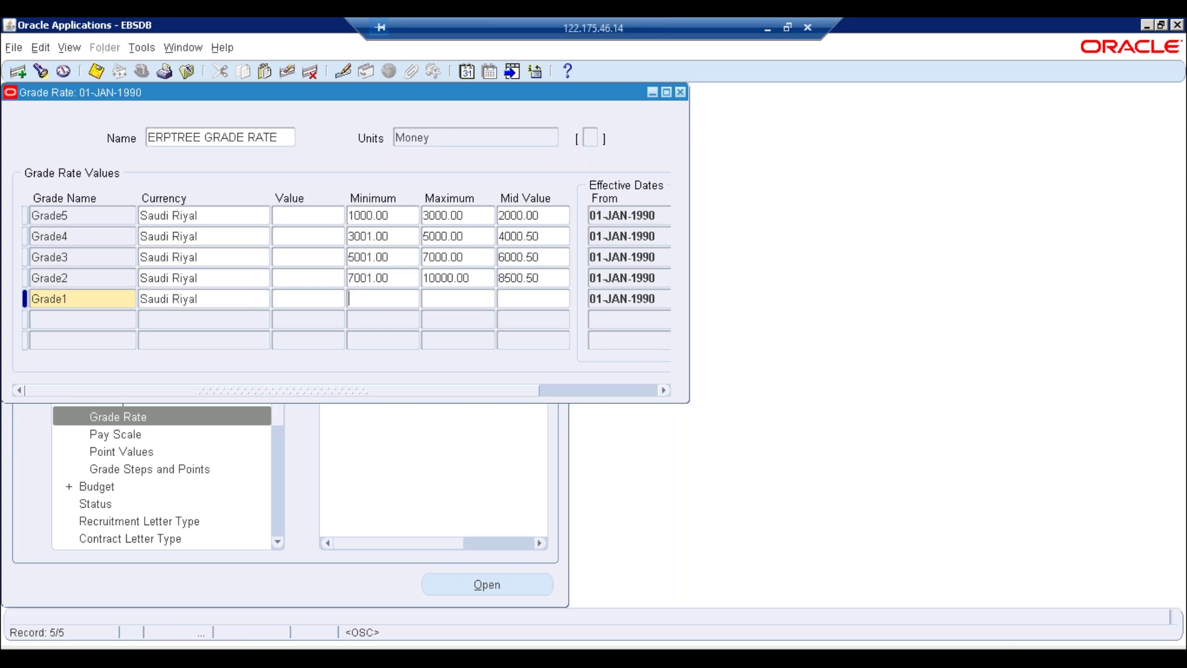
{"action": "type", "text": "10001"}
{"action": "key", "text": "Tab"}
After the save error, set Grade1's maximum to 50000 so its mid value becomes 30000.50
{"action": "left_click", "coordinate": [96, 70]}
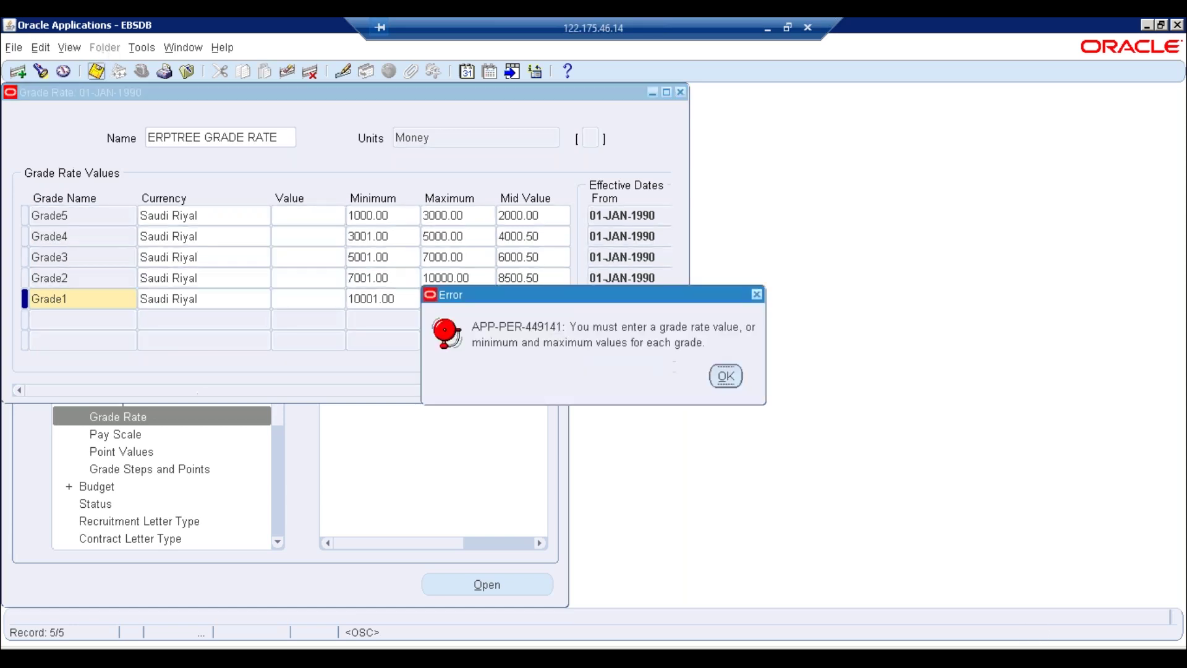
{"action": "left_click", "coordinate": [726, 375]}
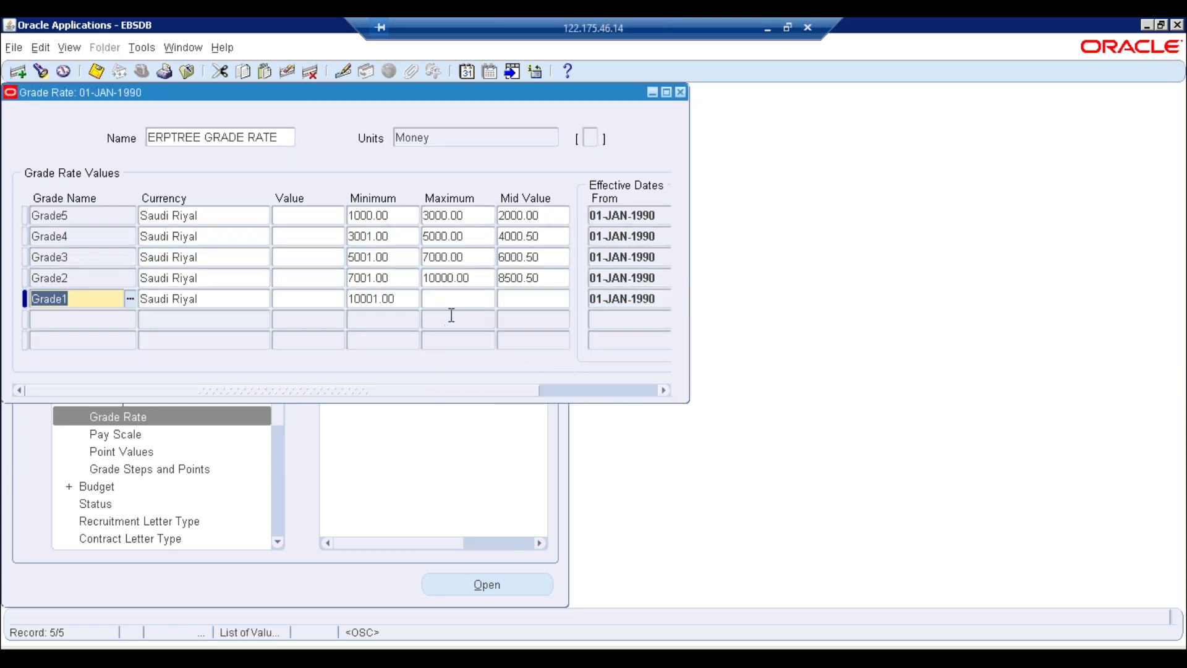
{"action": "left_click", "coordinate": [455, 302]}
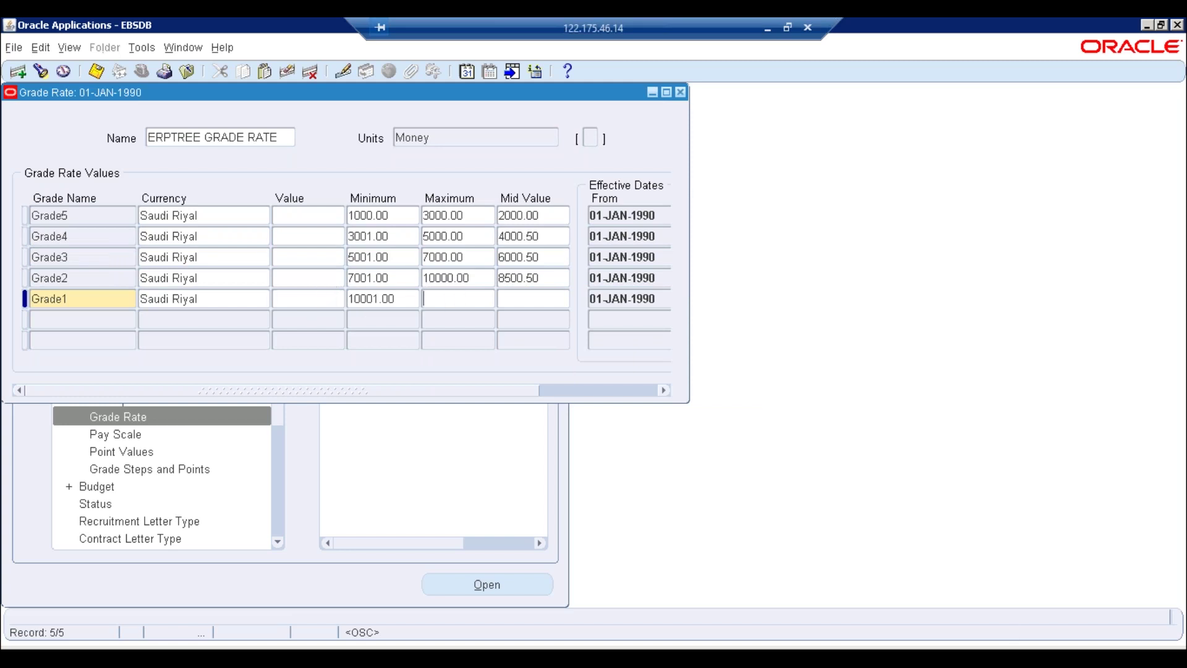
{"action": "type", "text": "50000"}
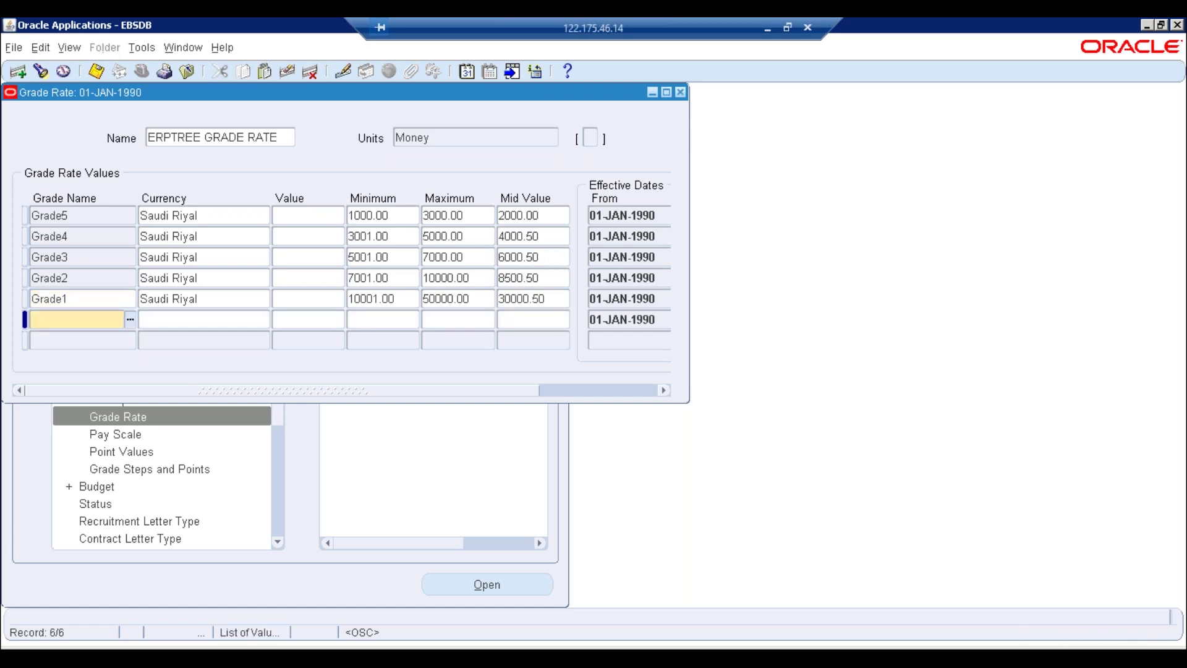
{"action": "left_click", "coordinate": [549, 305]}
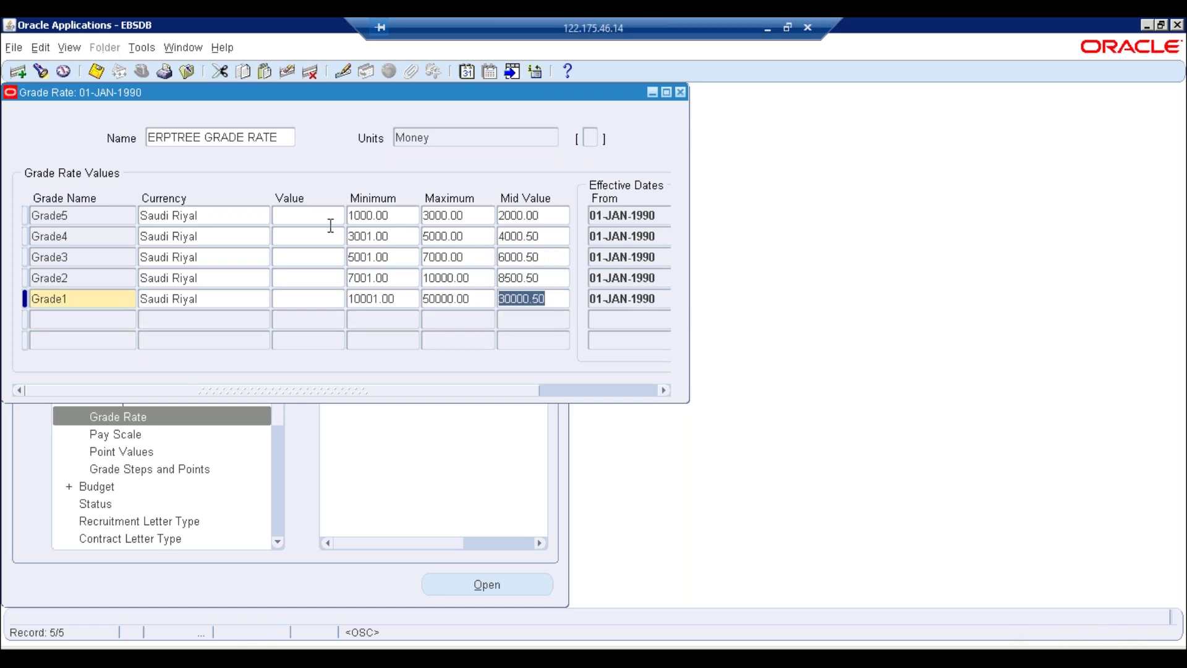
Save the grade rate values and review the five Saudi Riyal rows, rechecking Grade1's amounts
{"action": "left_click", "coordinate": [97, 73]}
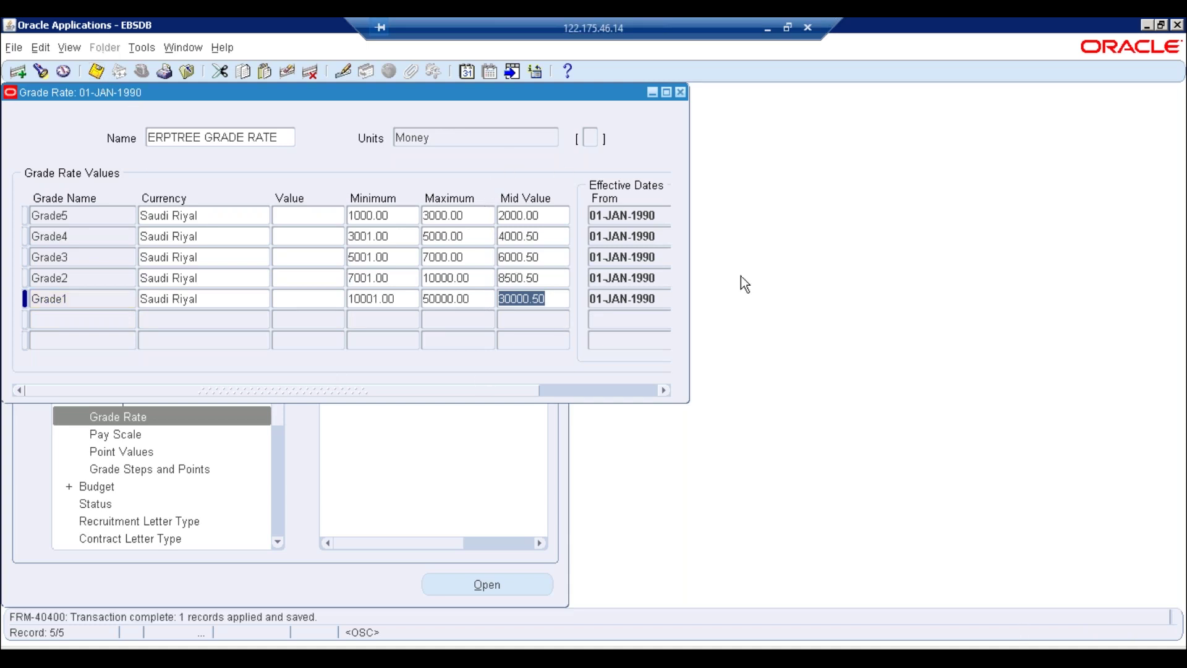
{"action": "left_click_drag", "start_coordinate": [356, 389], "coordinate": [525, 403]}
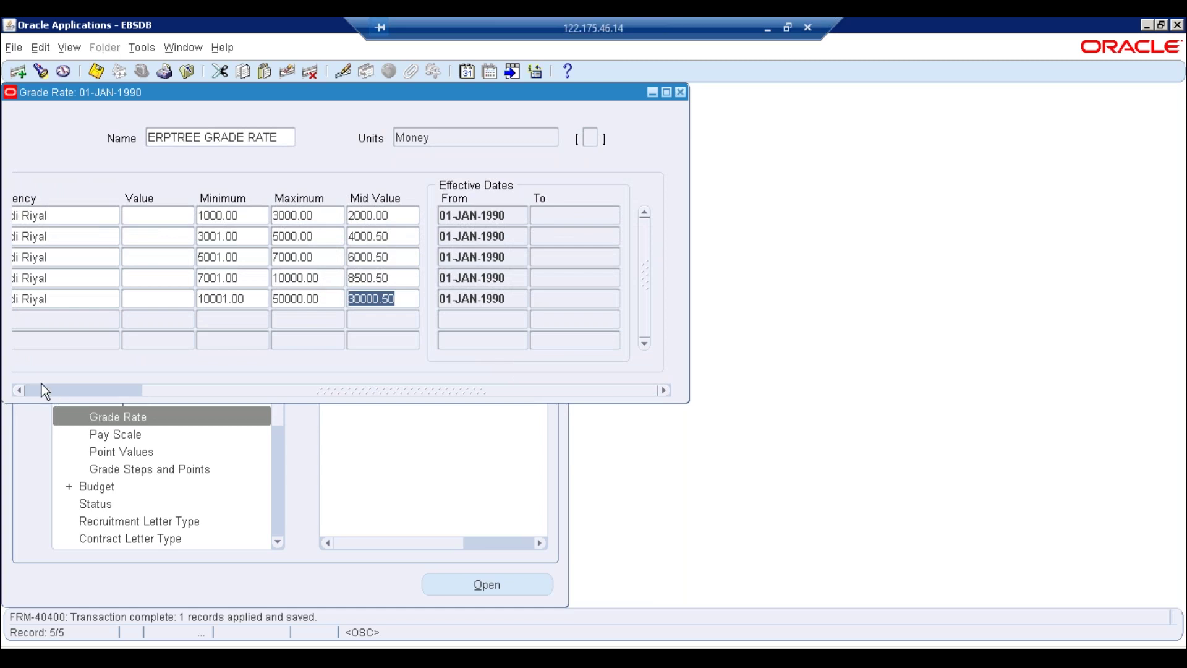
{"action": "key", "text": "shift+Page_Up"}
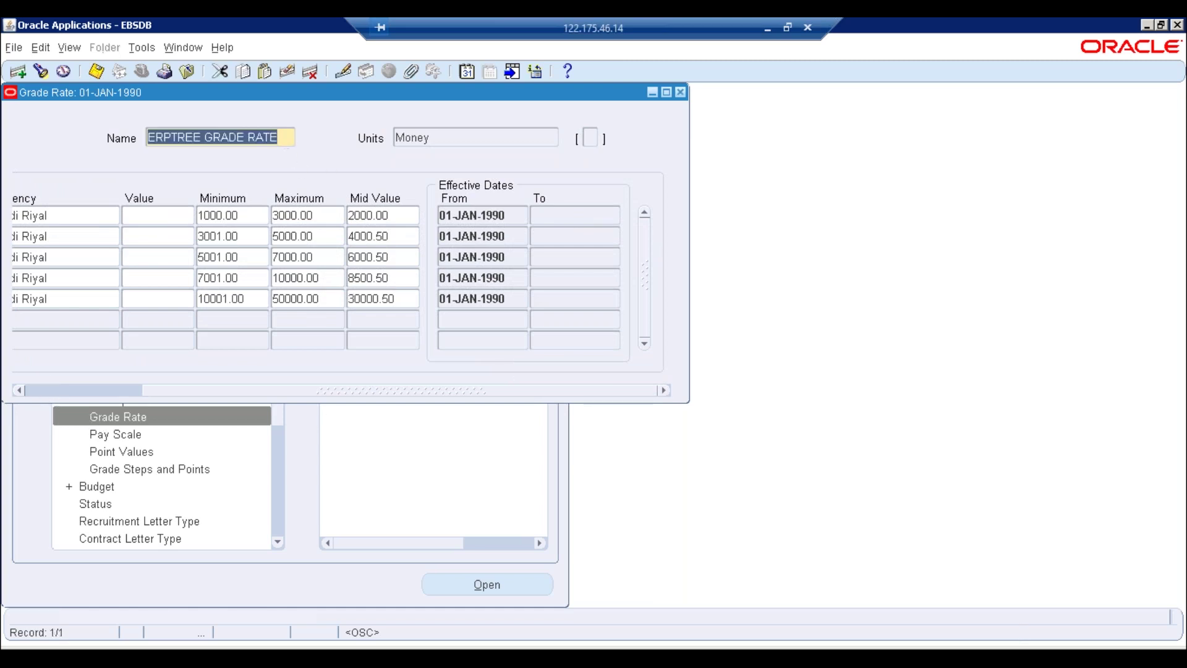
{"action": "left_click", "coordinate": [57, 391]}
{"action": "left_click", "coordinate": [75, 215]}
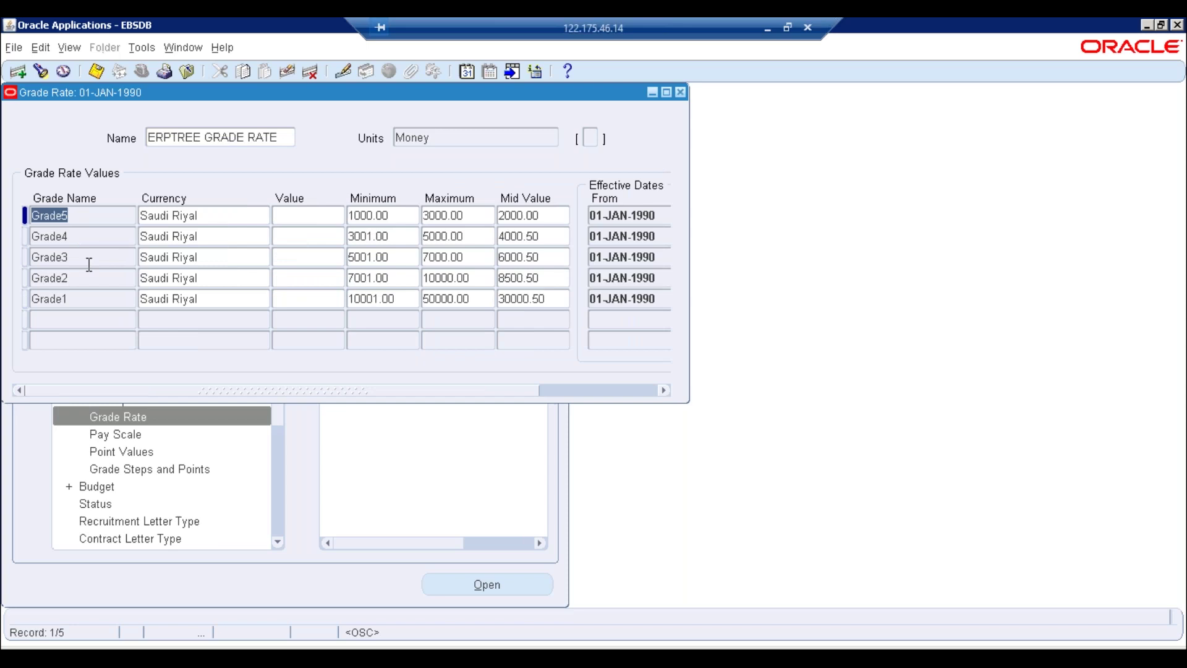
{"action": "left_click", "coordinate": [86, 298]}
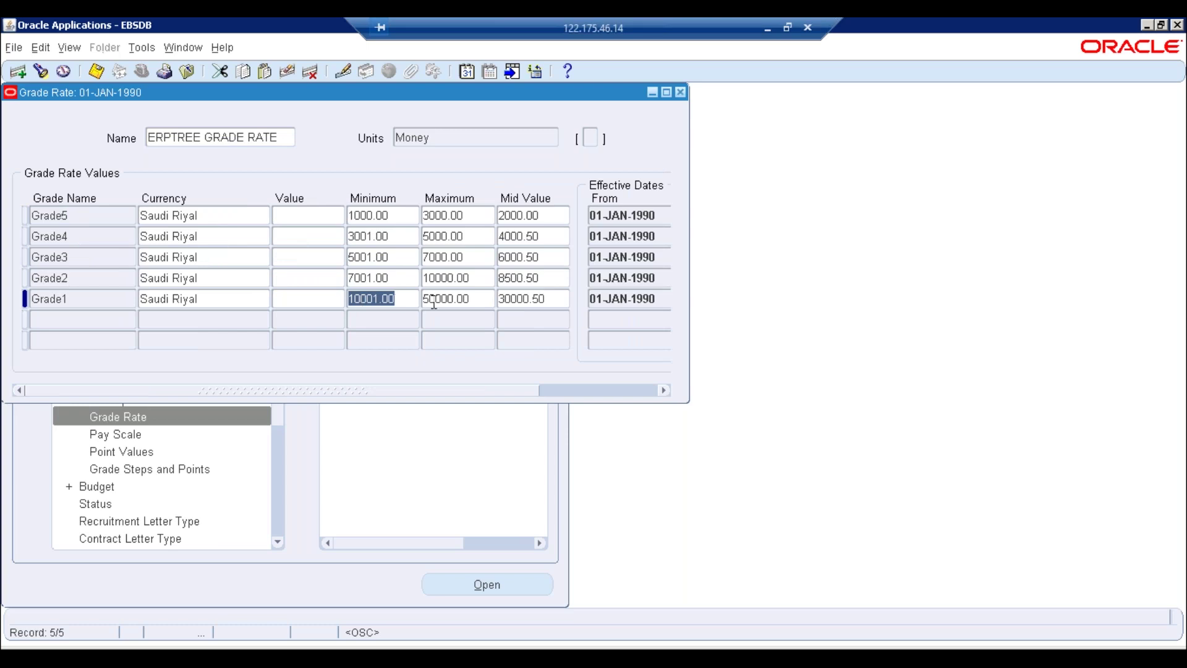
{"action": "key", "text": "Tab"}
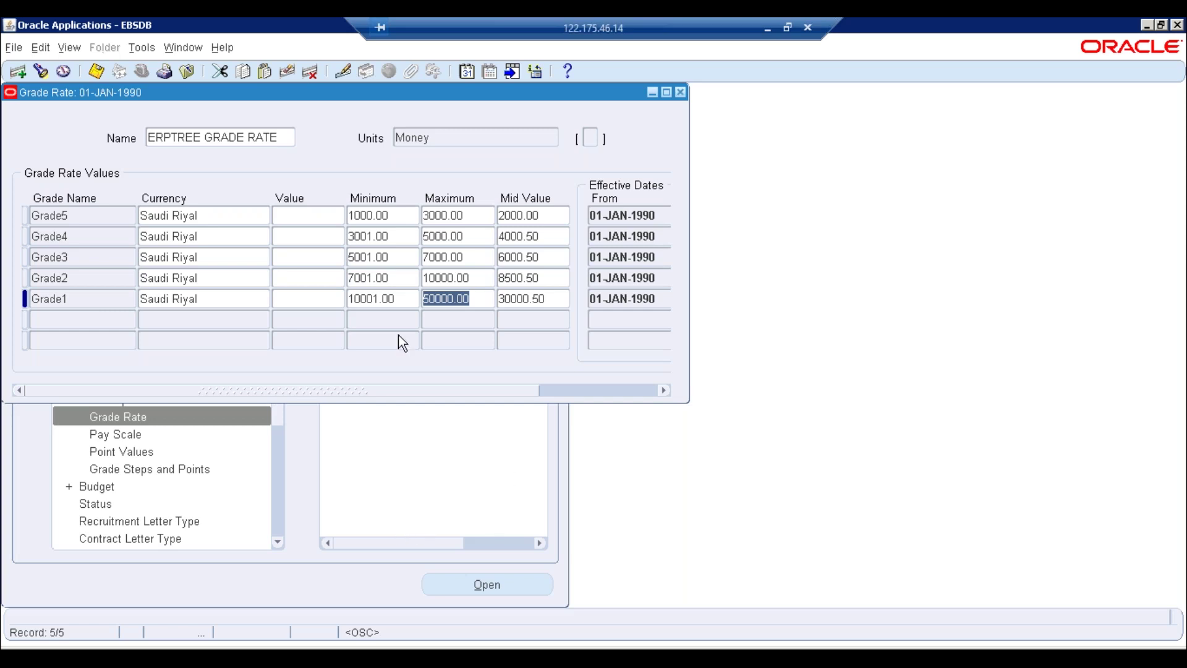
{"action": "left_click", "coordinate": [399, 299]}
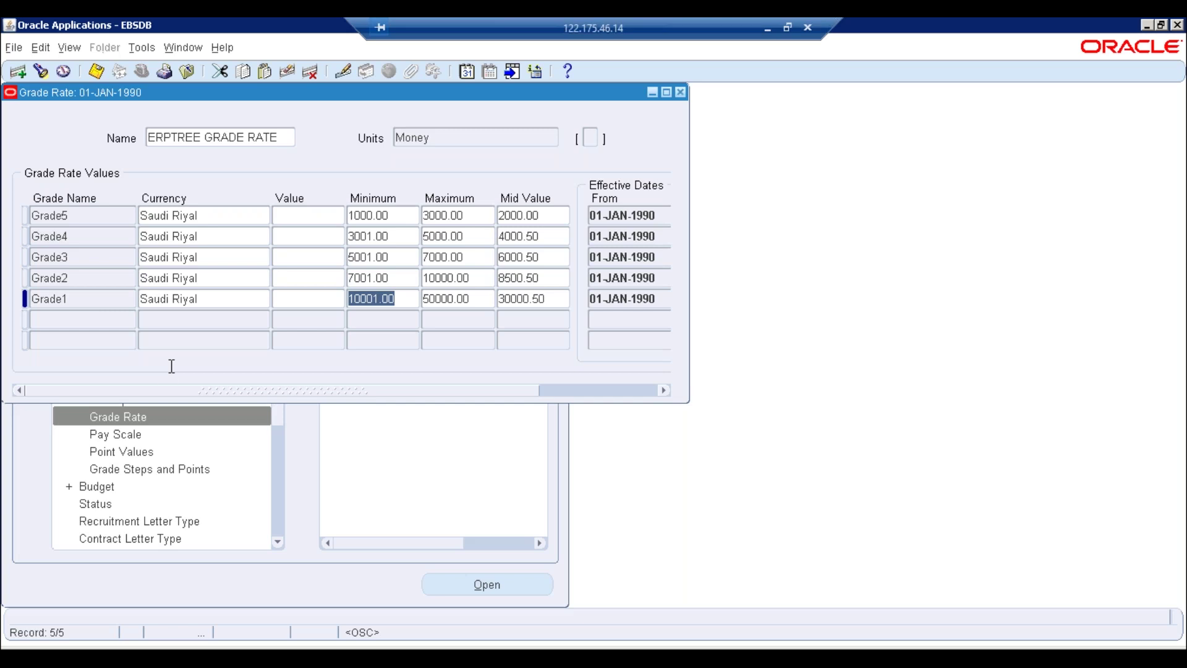
Close Grade Rate, then open and close the Pay Scale form
{"action": "left_click", "coordinate": [680, 93]}
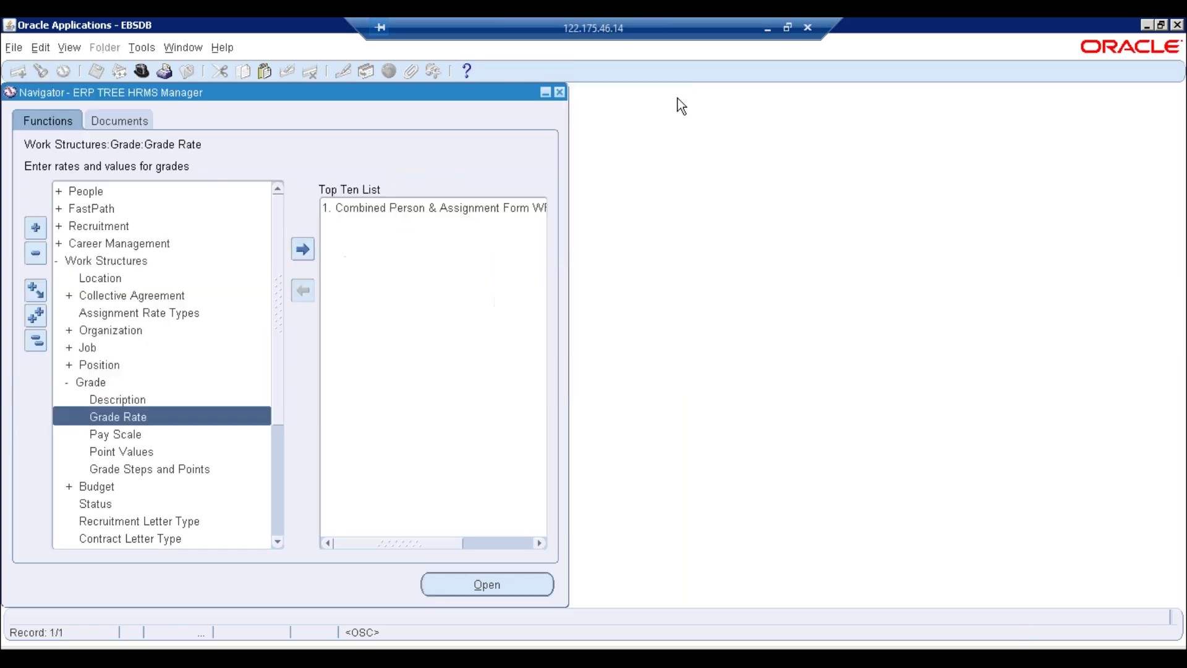
{"action": "left_click", "coordinate": [127, 436]}
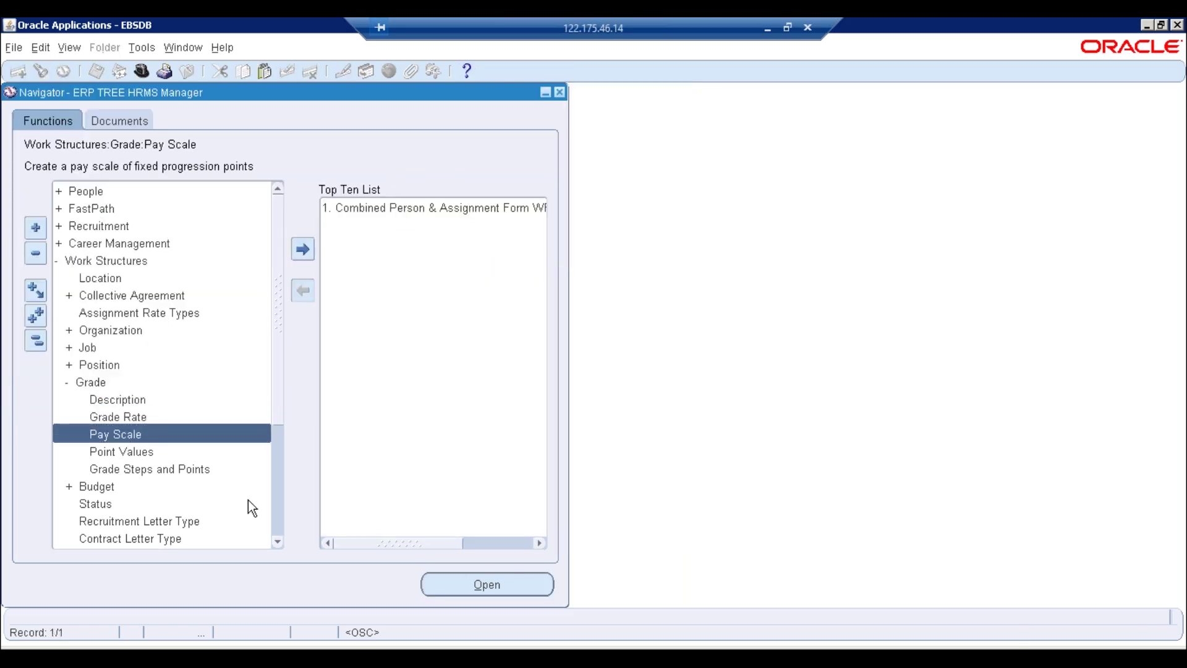
{"action": "double_click", "coordinate": [126, 435]}
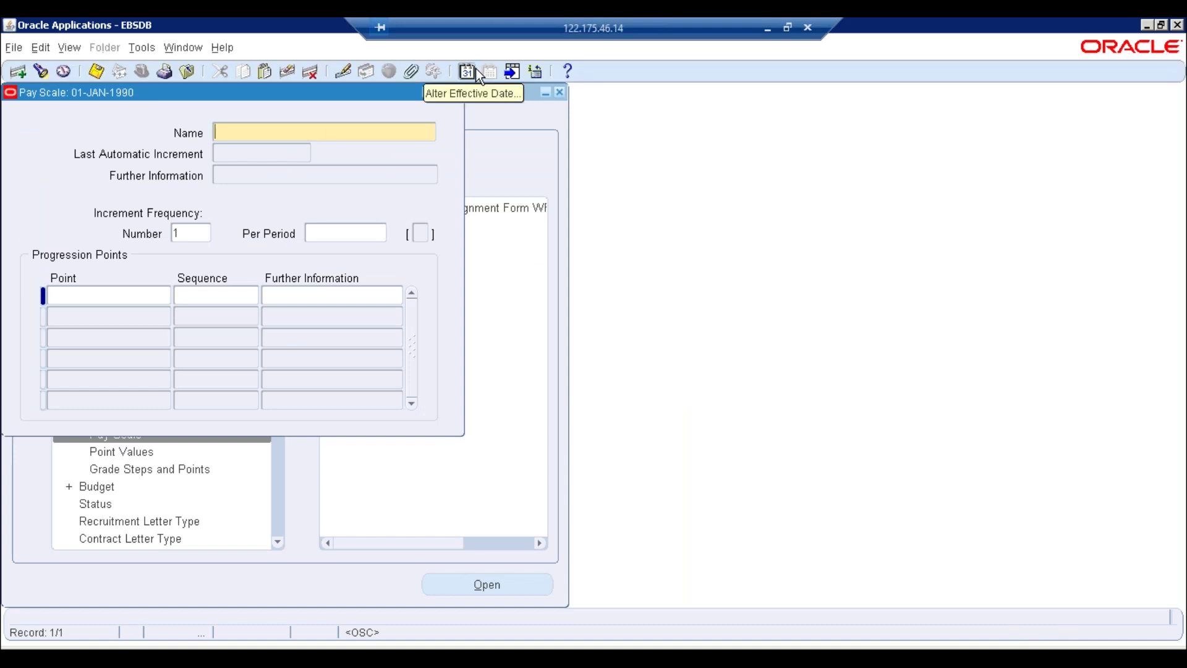
{"action": "left_click", "coordinate": [456, 93]}
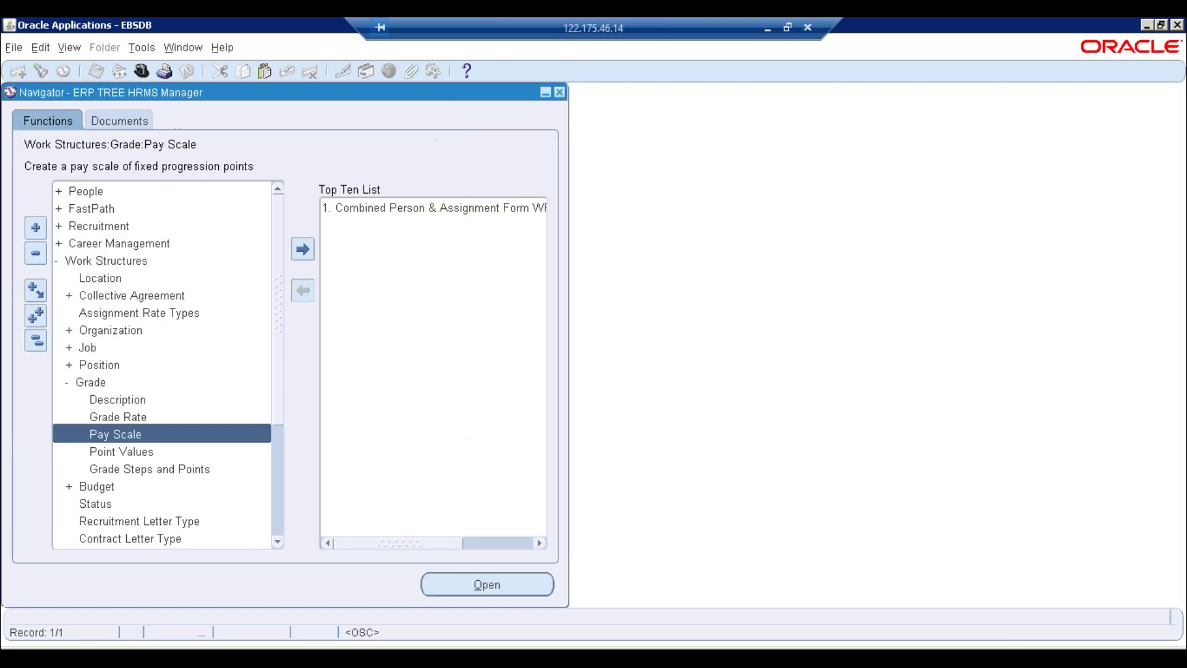
Collapse the function tree, expand Work Structures > Grade, and open the Grades form
{"action": "double_click", "coordinate": [84, 383]}
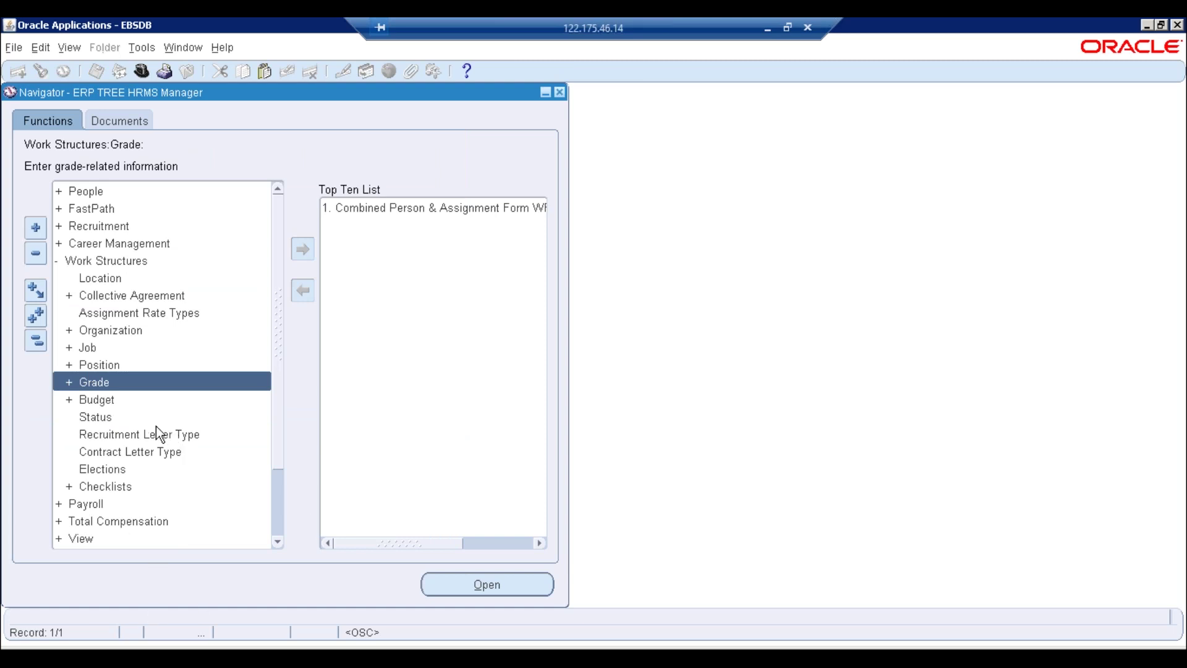
{"action": "left_click", "coordinate": [44, 349]}
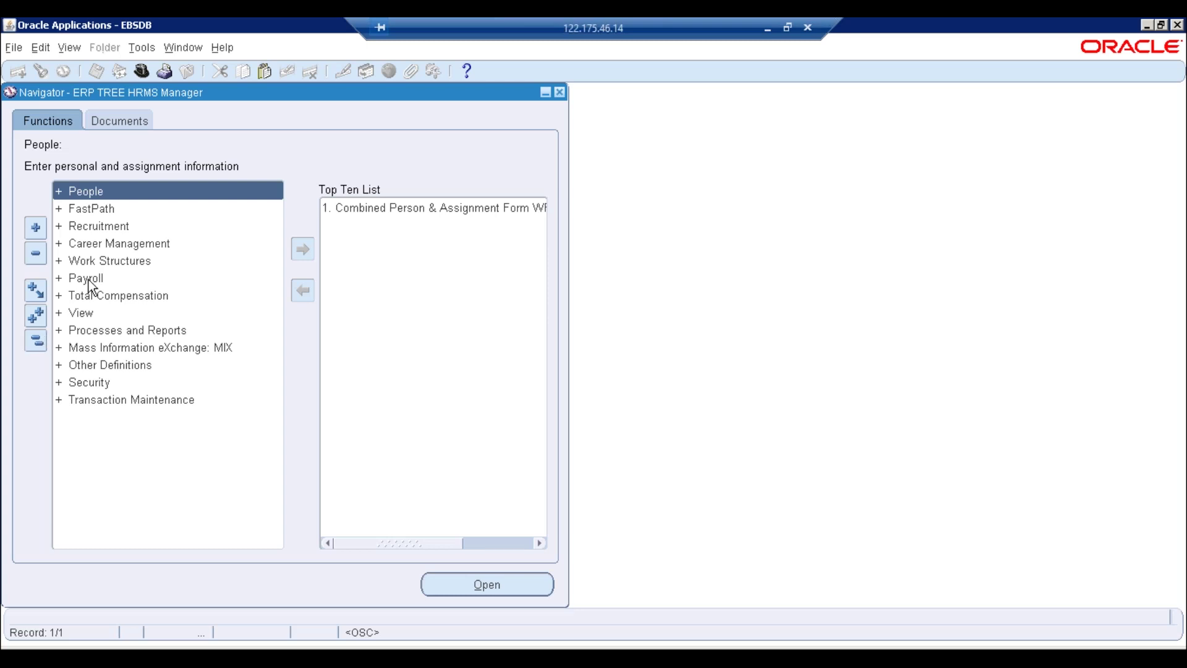
{"action": "double_click", "coordinate": [121, 264]}
{"action": "left_click", "coordinate": [117, 278]}
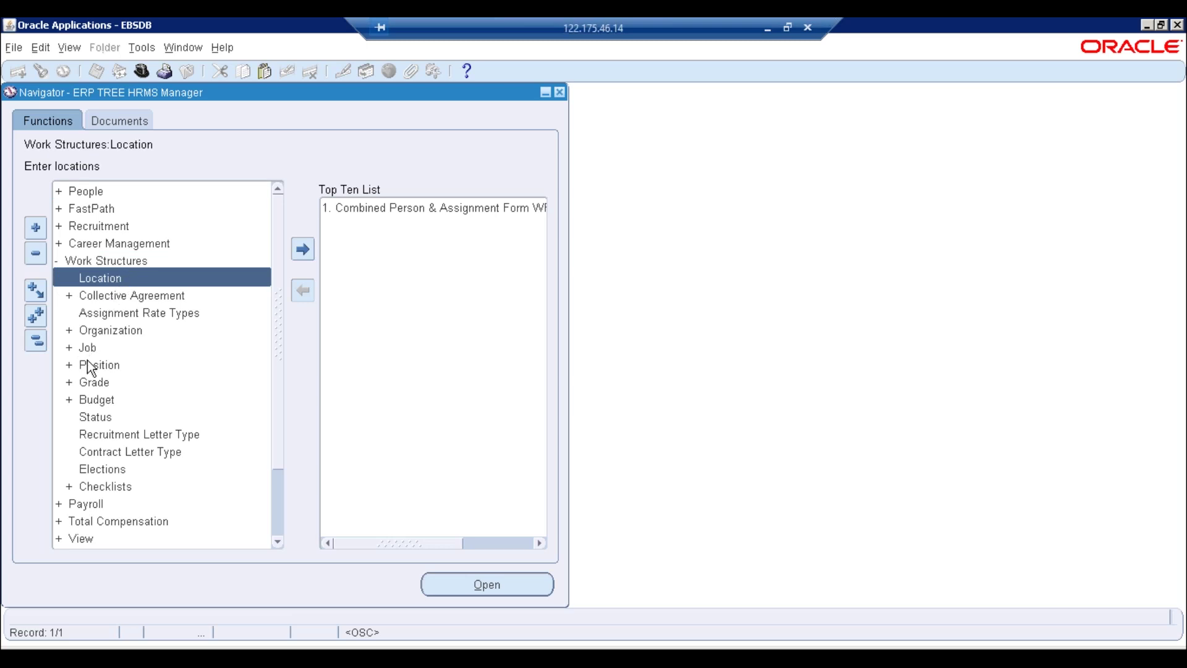
{"action": "double_click", "coordinate": [91, 384]}
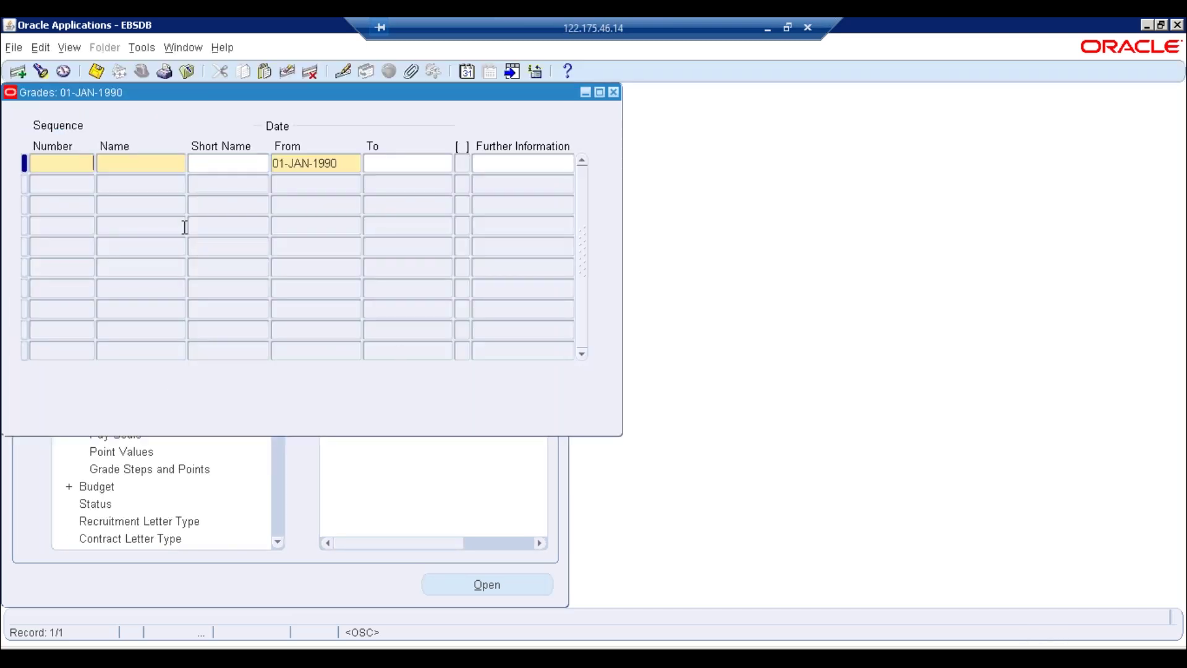
Query the existing grades and review the Grade2 and Grade5 name details without changes
{"action": "key", "text": "ctrl+F11"}
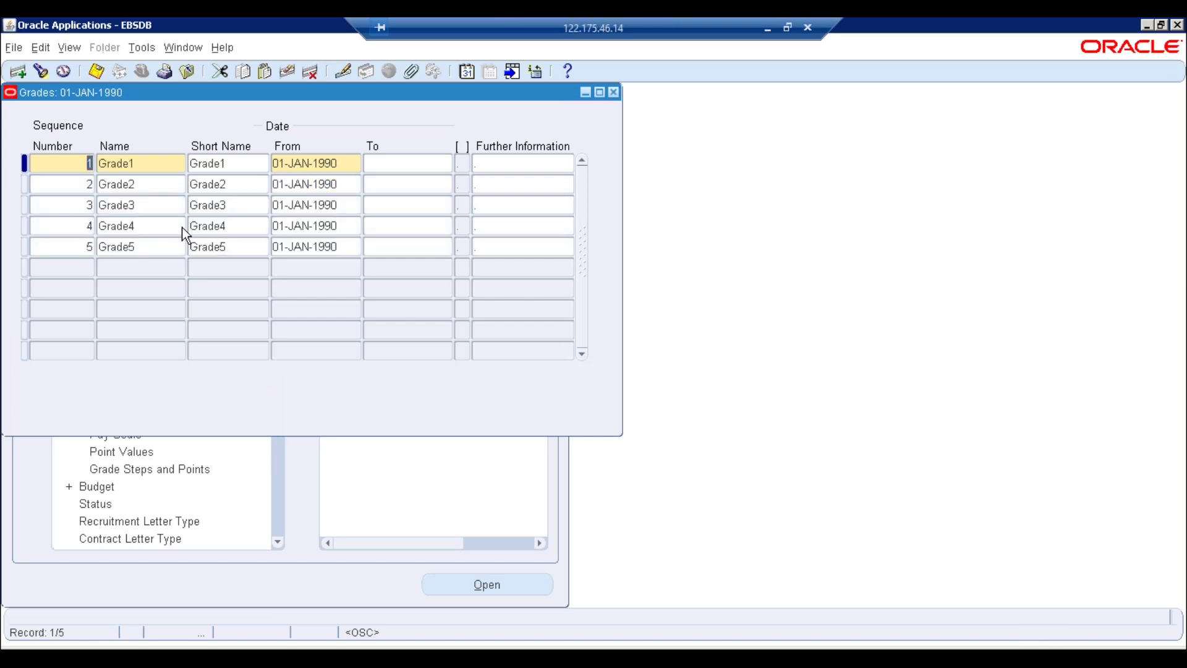
{"action": "left_click", "coordinate": [149, 184]}
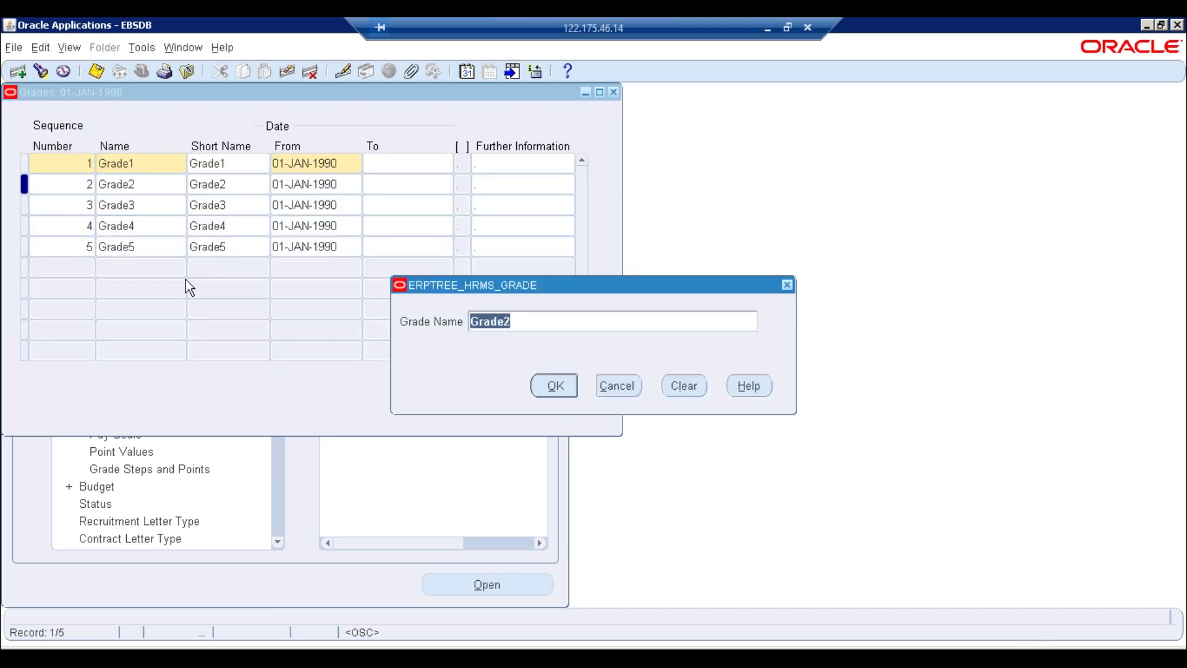
{"action": "left_click", "coordinate": [619, 386]}
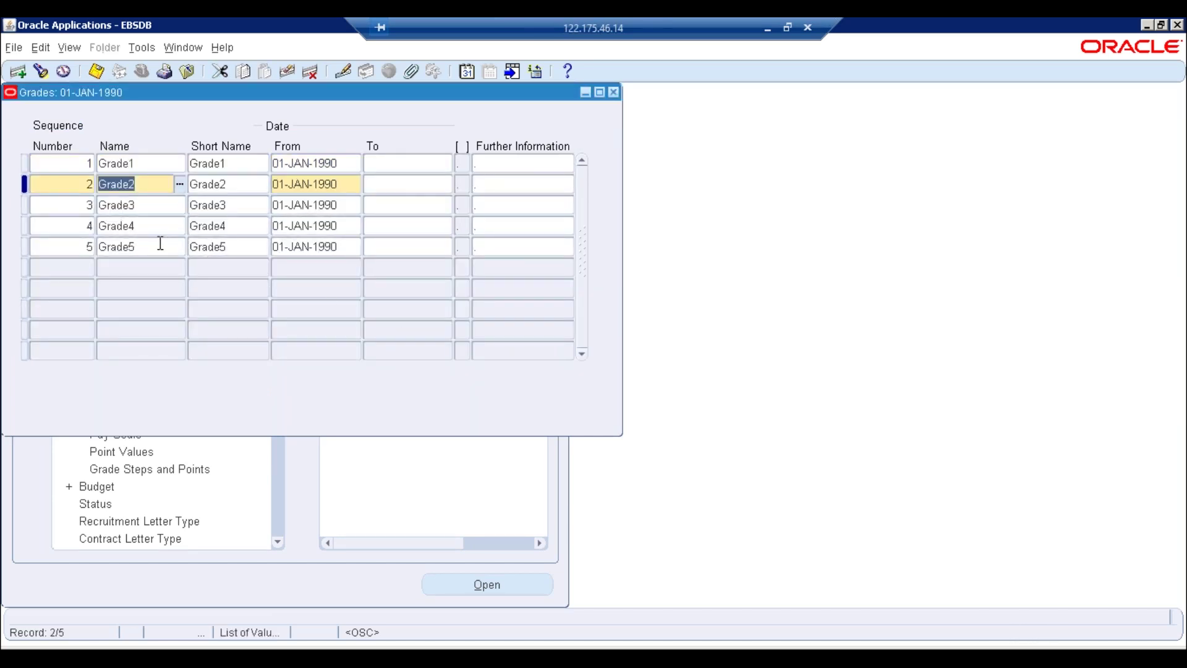
{"action": "left_click", "coordinate": [159, 245]}
{"action": "left_click", "coordinate": [617, 386]}
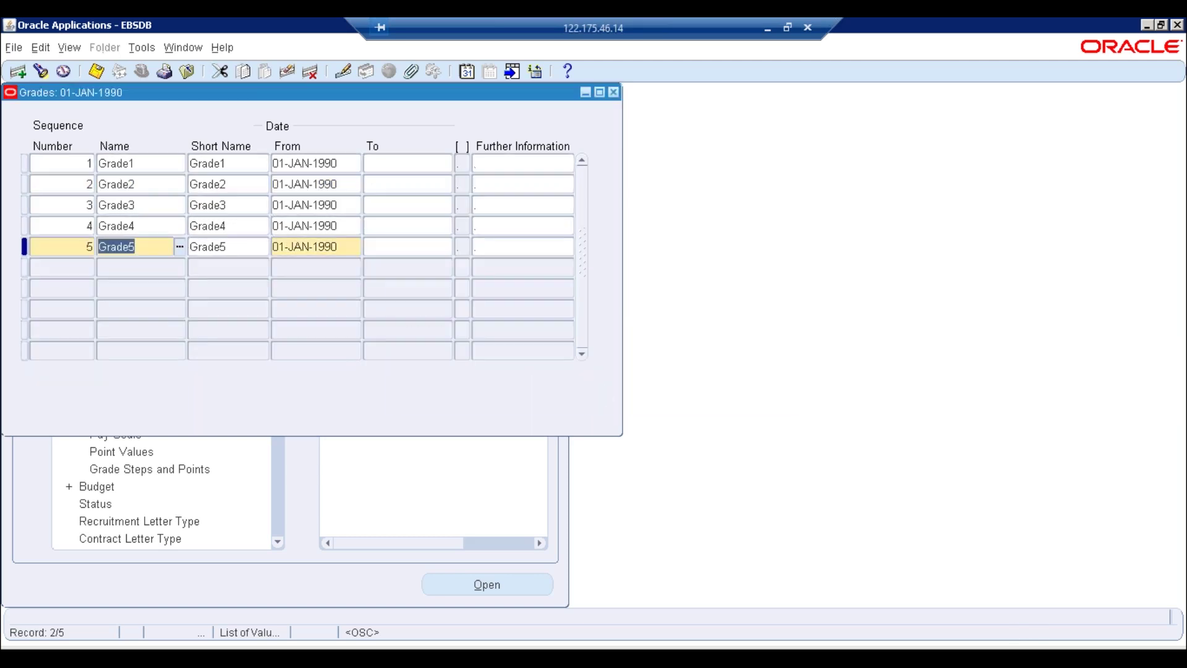
Add a new grade row with sequence 6, entering the grade name Grade 10
{"action": "left_click", "coordinate": [121, 262]}
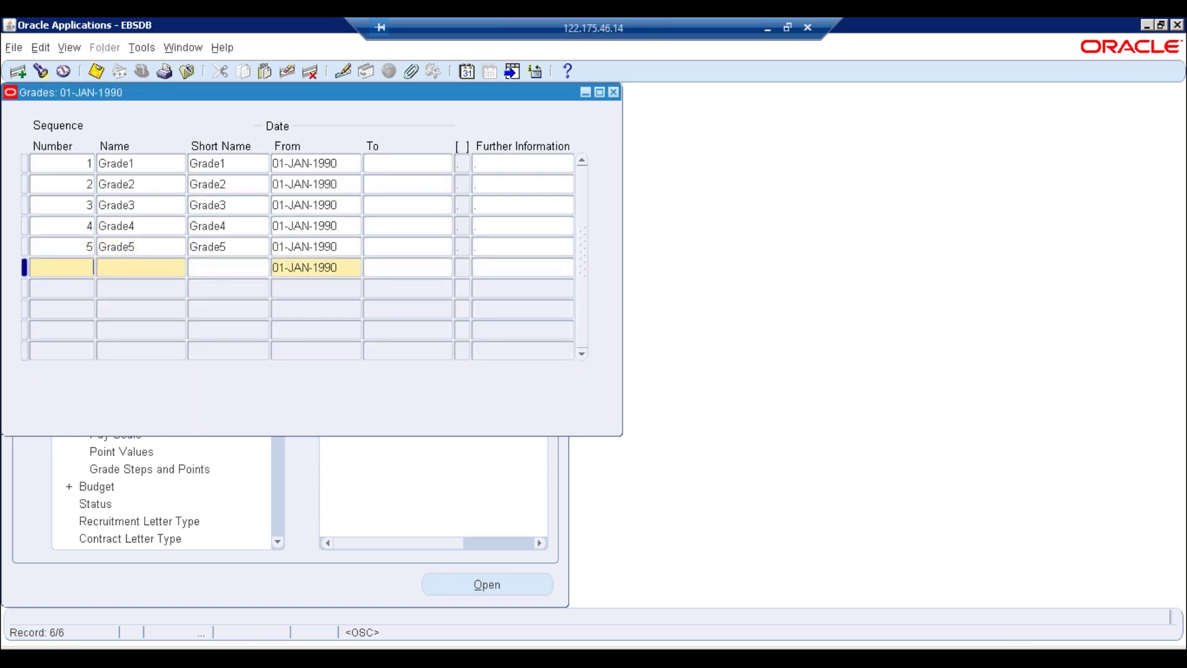
{"action": "type", "text": "6"}
{"action": "key", "text": "Tab"}
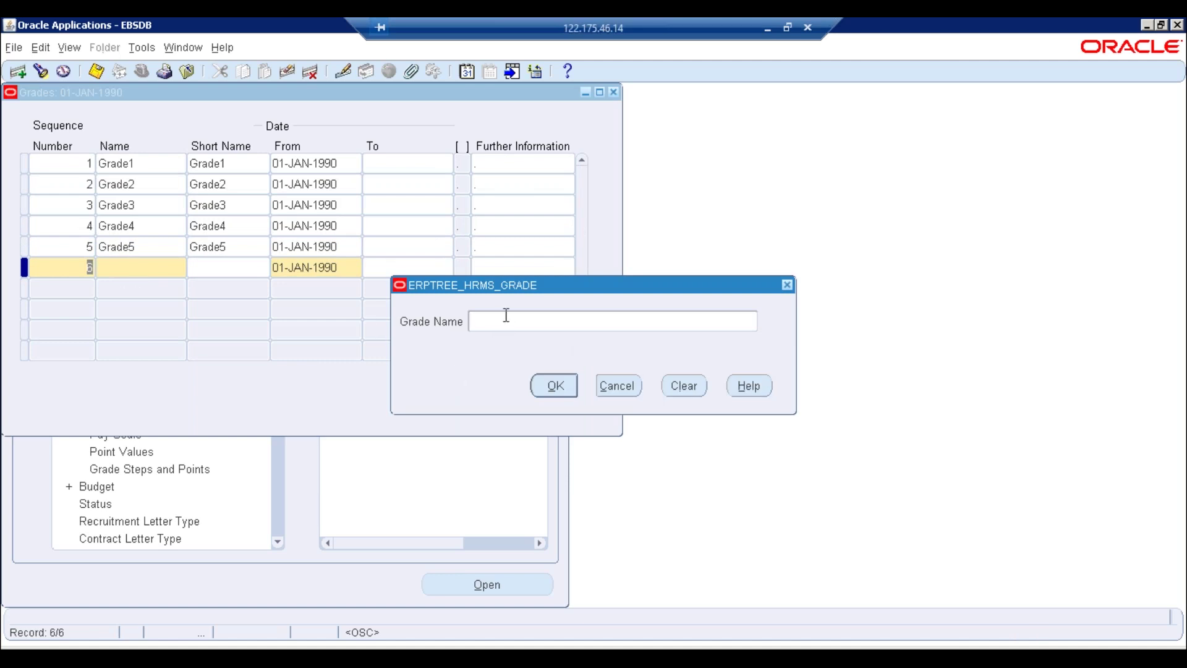
{"action": "type", "text": "Grade 10"}
{"action": "key", "text": "Return"}
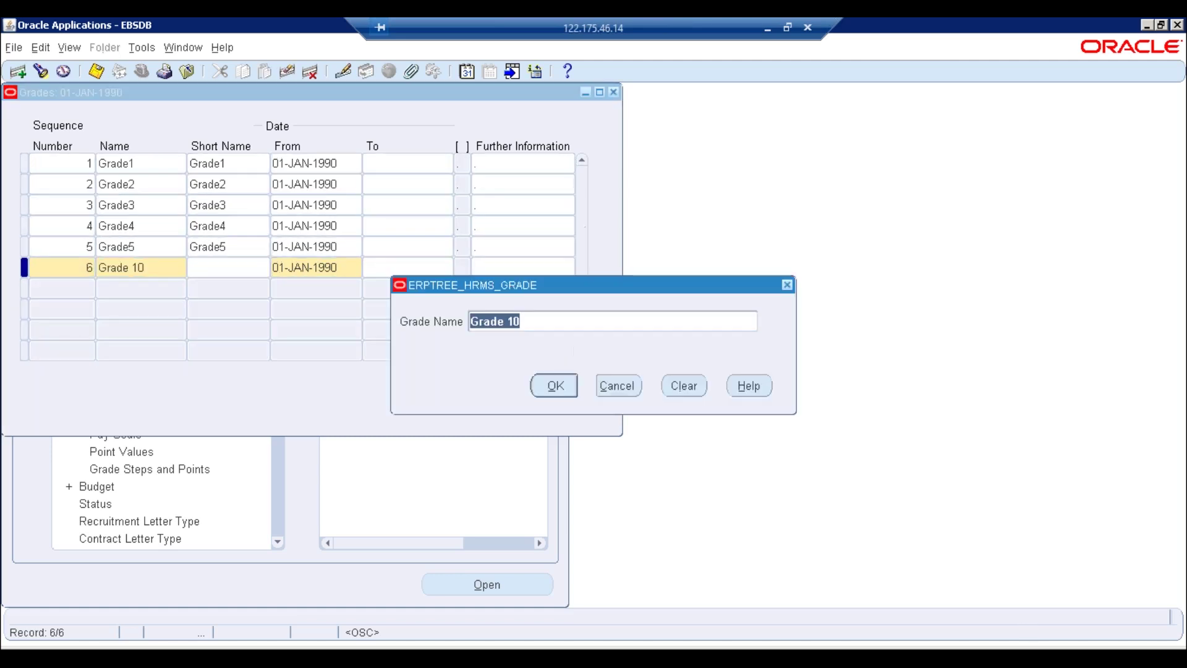
Correct the new grade's name to Grade 5 and save the record
{"action": "key", "text": "End"}
{"action": "key", "text": "BackSpace"}
{"action": "key", "text": "BackSpace"}
{"action": "key", "text": "BackSpace"}
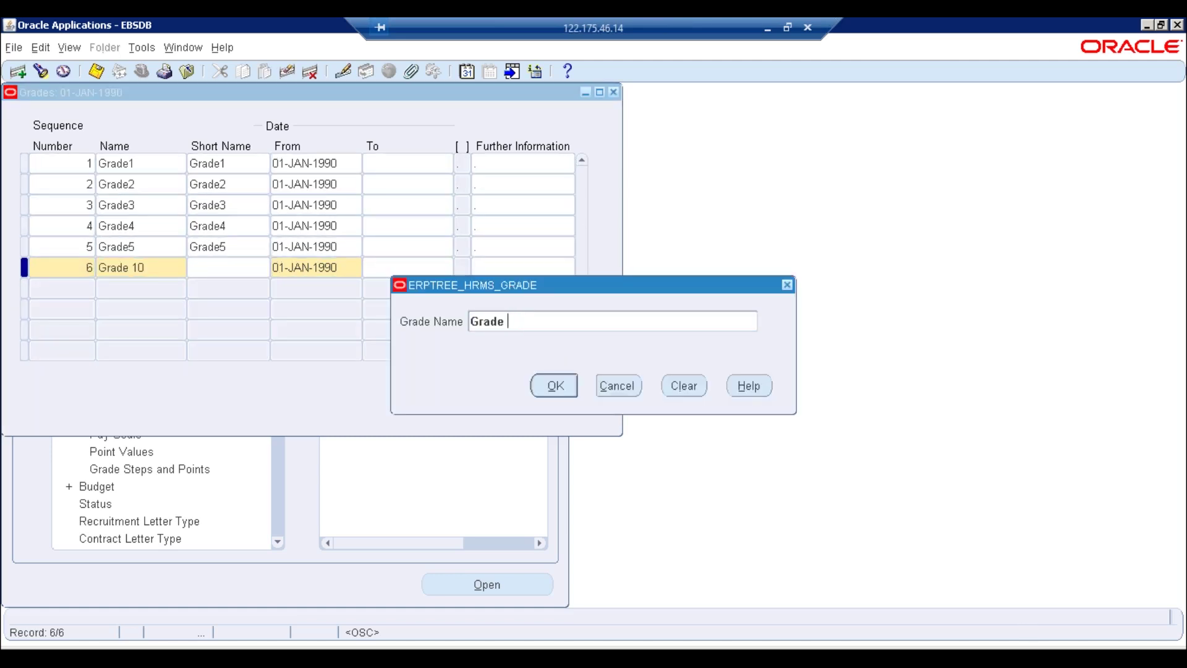
{"action": "type", "text": "5"}
{"action": "key", "text": "Return"}
{"action": "key", "text": "ctrl+s"}
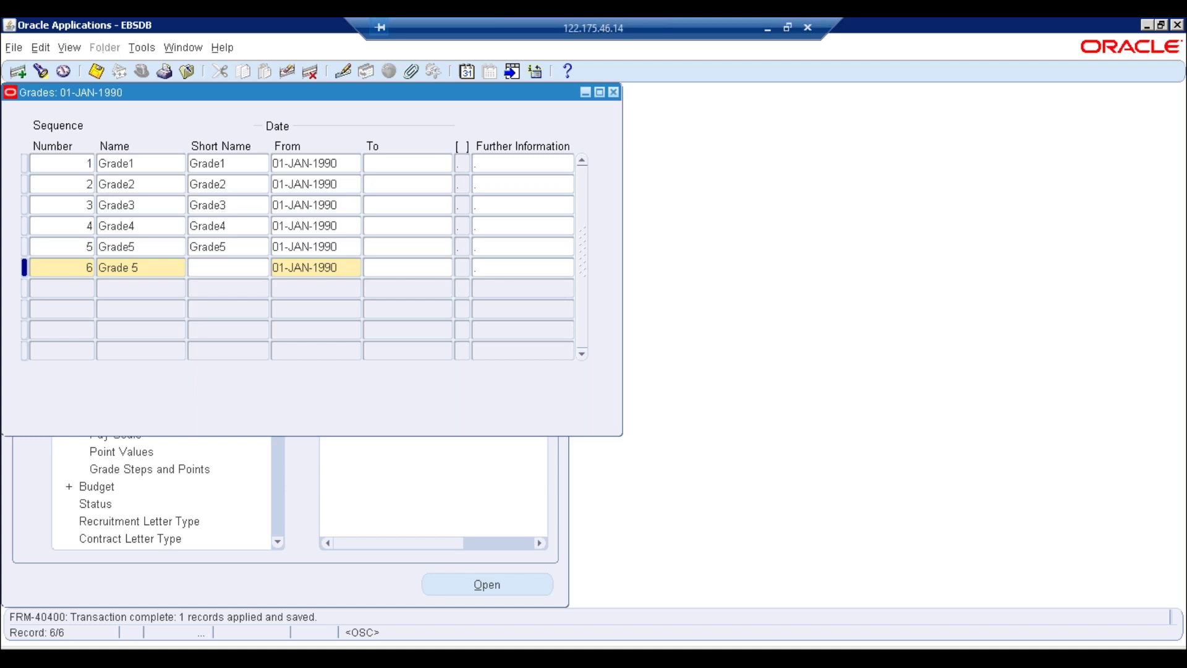
Delete the sixth grade record and save the deletion
{"action": "left_click", "coordinate": [163, 268]}
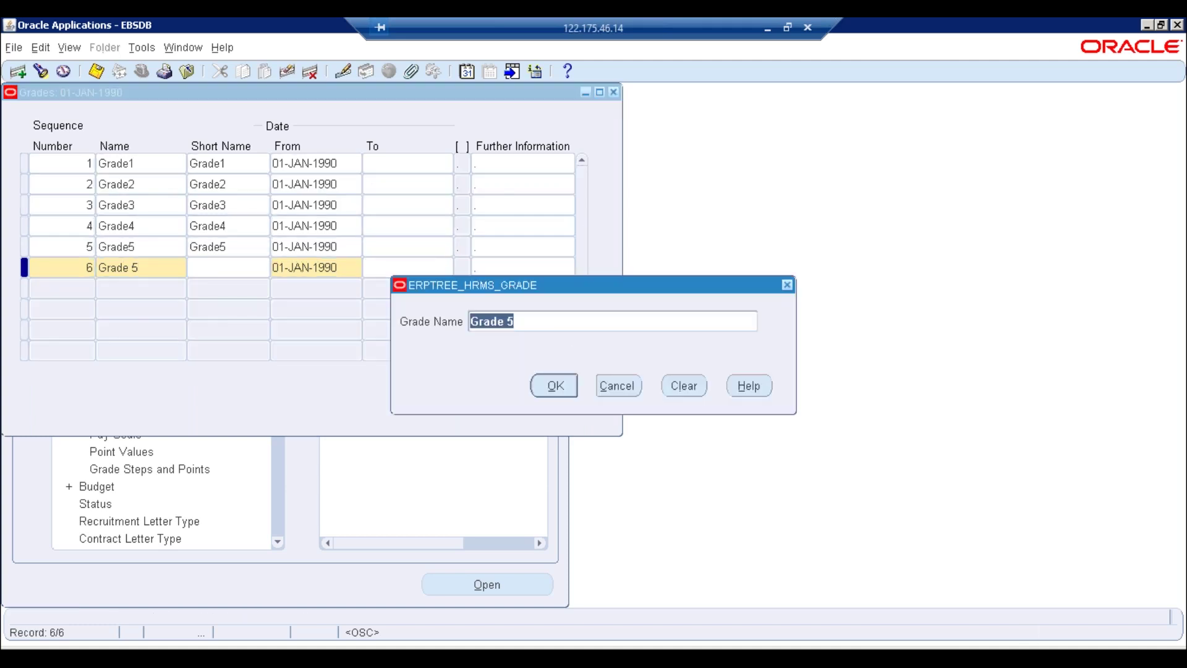
{"action": "left_click", "coordinate": [619, 387]}
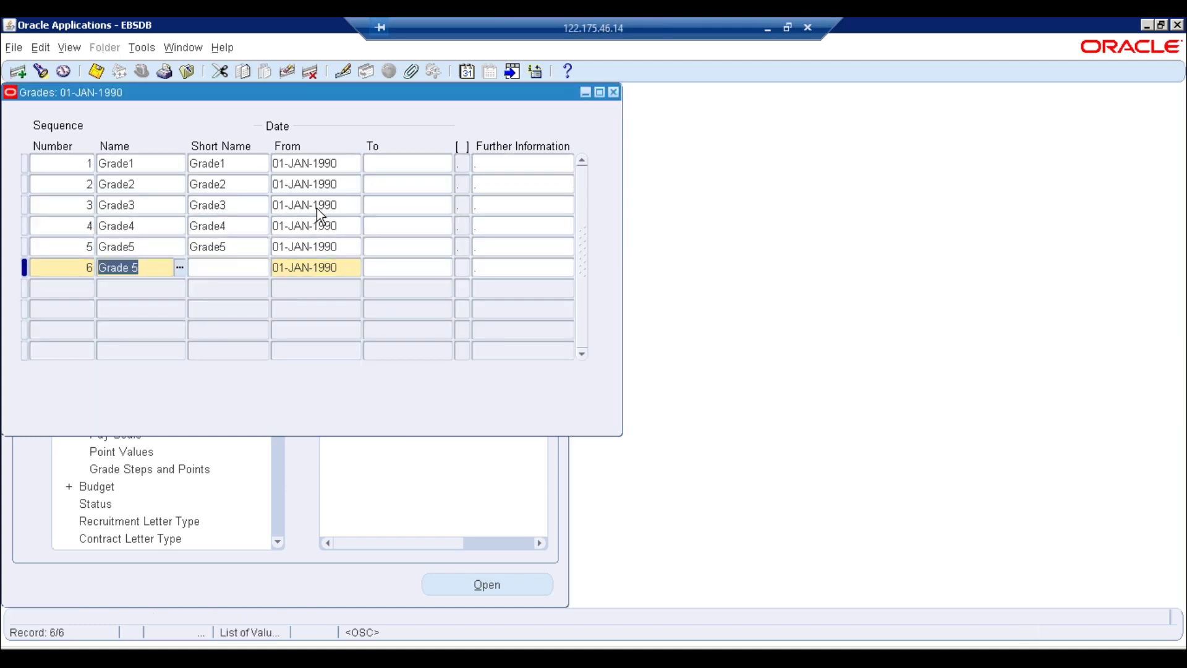
{"action": "left_click", "coordinate": [307, 73]}
{"action": "key", "text": "Return"}
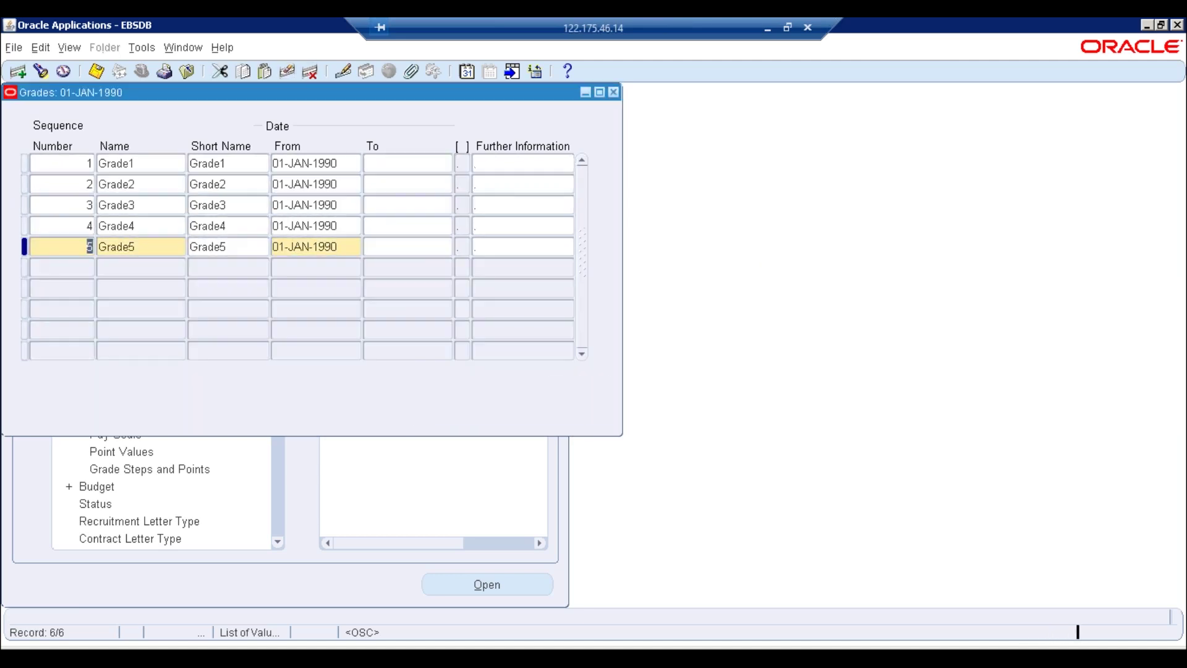
{"action": "key", "text": "ctrl+s"}
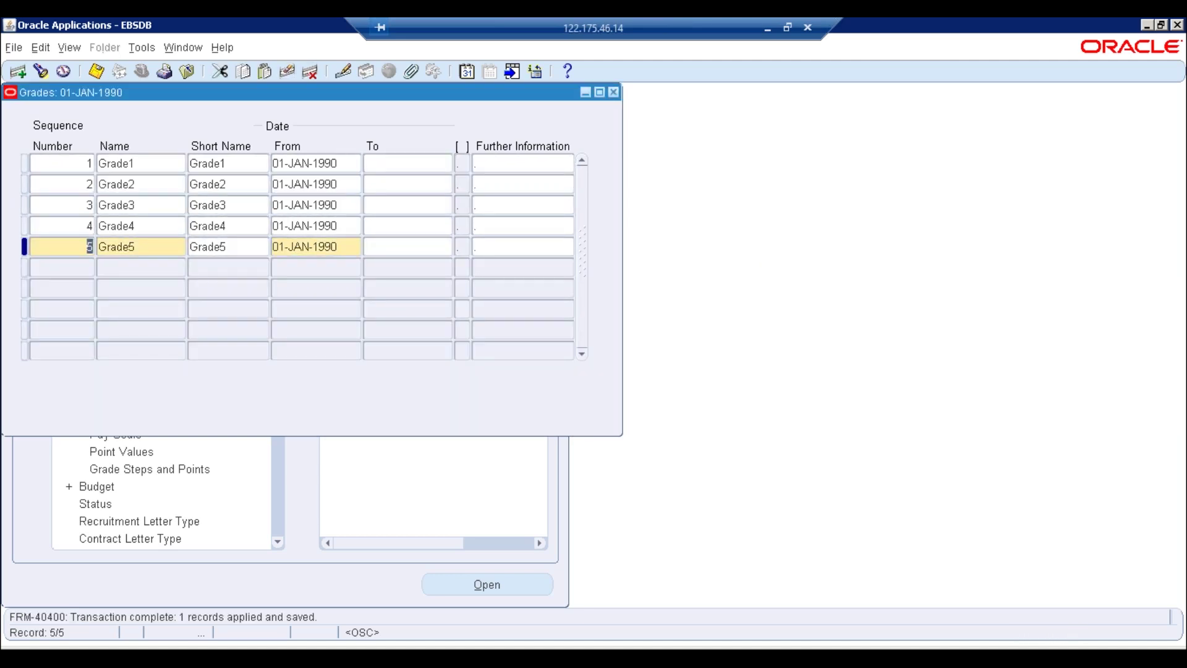
Review Grade5's name, discard a blank sixth row, and close the Grades window
{"action": "left_click", "coordinate": [154, 249]}
{"action": "left_click", "coordinate": [612, 391]}
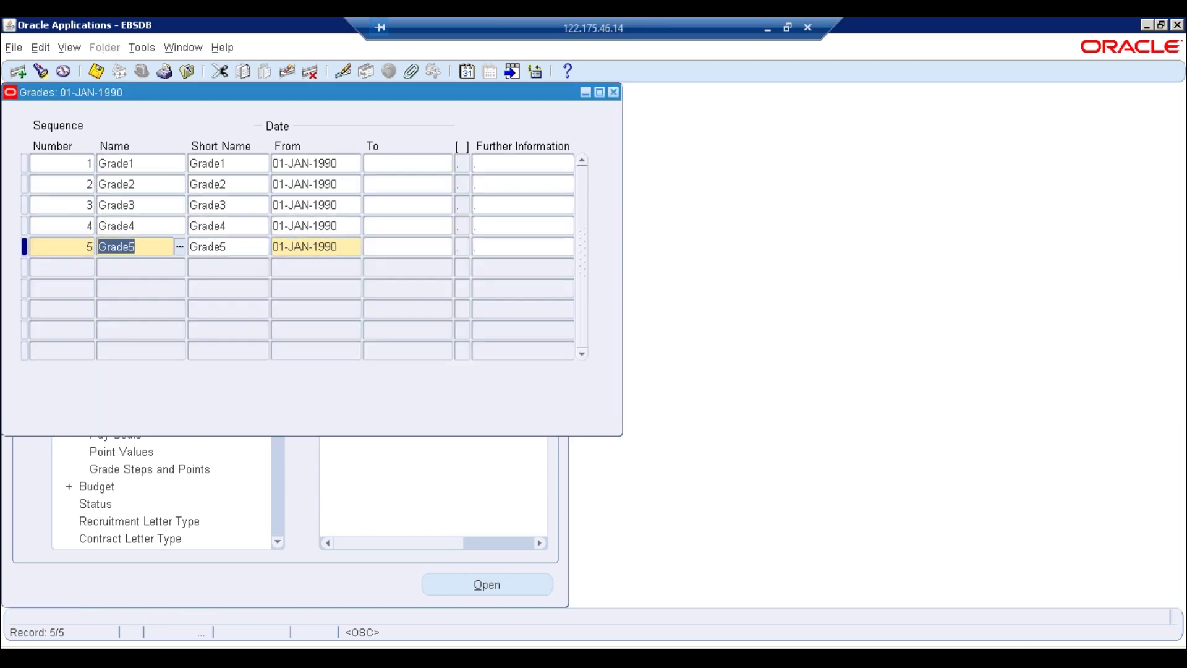
{"action": "left_click", "coordinate": [155, 265]}
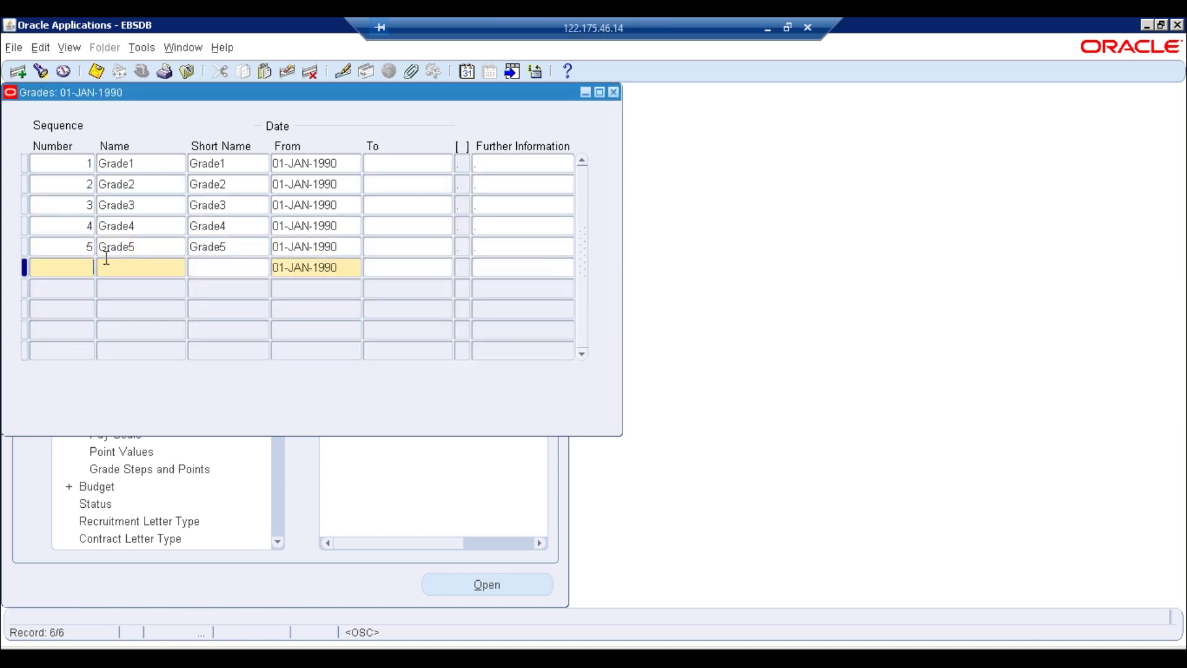
{"action": "type", "text": "6"}
{"action": "key", "text": "Tab"}
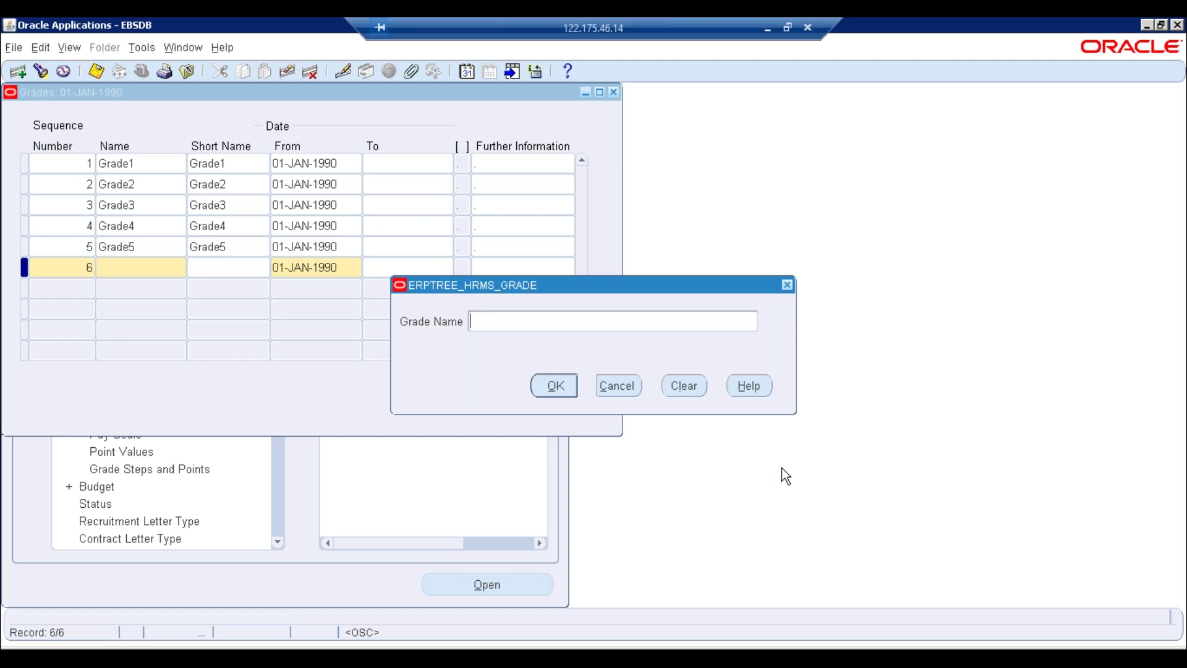
{"action": "left_click", "coordinate": [618, 387]}
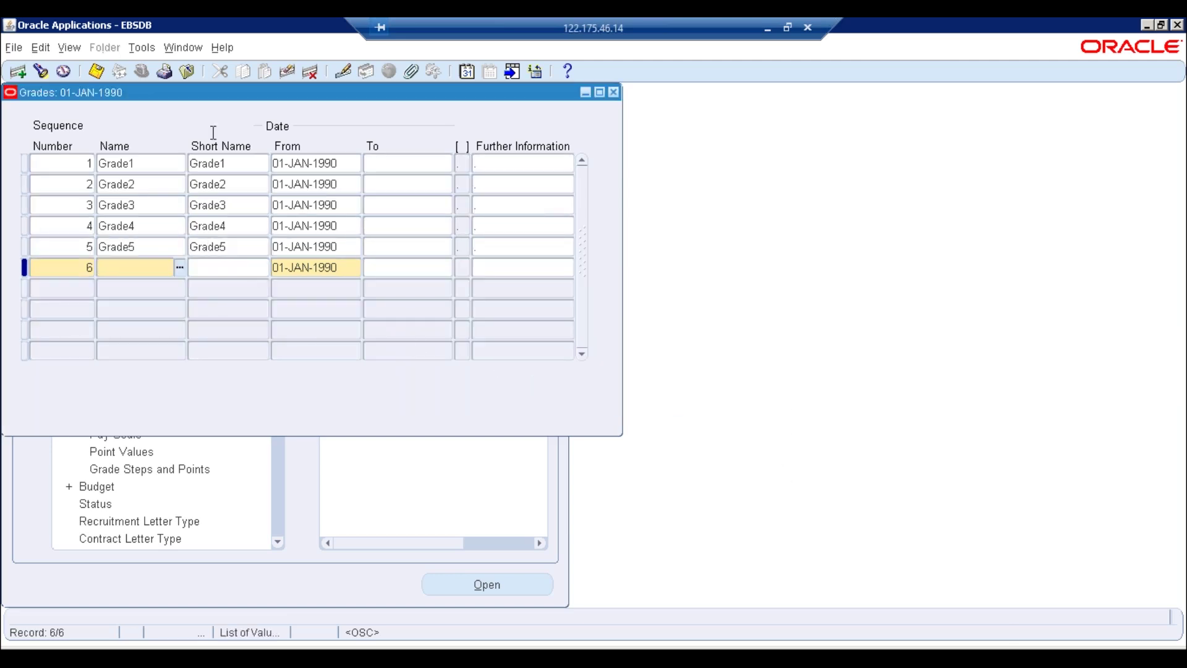
{"action": "left_click", "coordinate": [284, 72]}
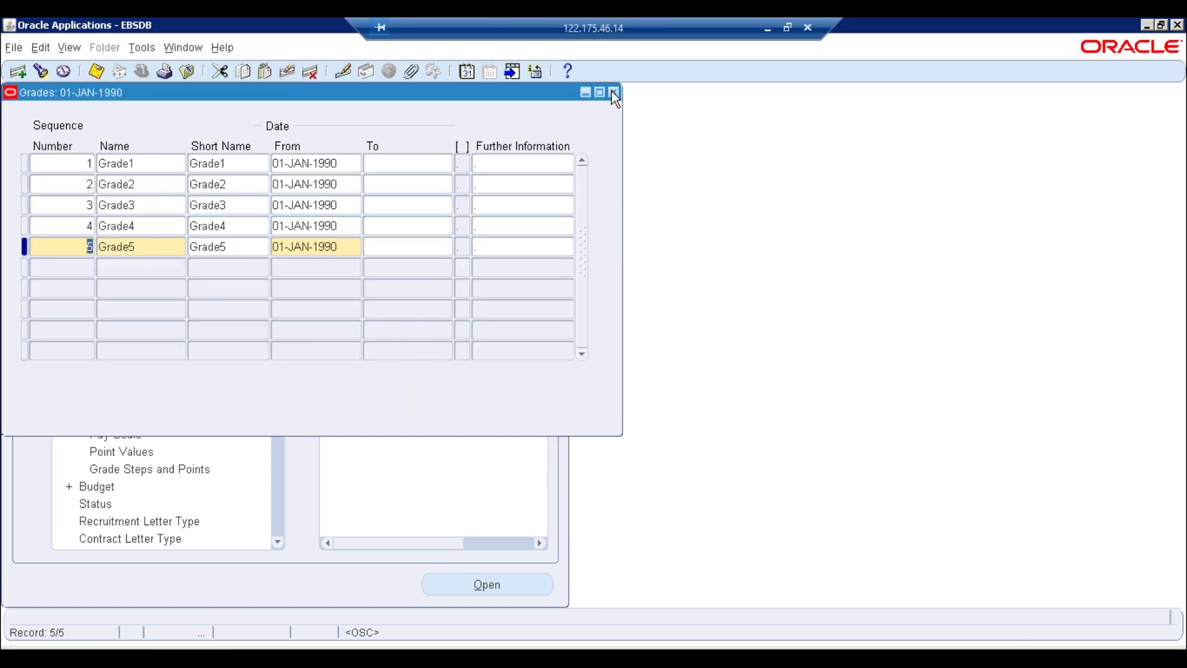
{"action": "left_click", "coordinate": [613, 92]}
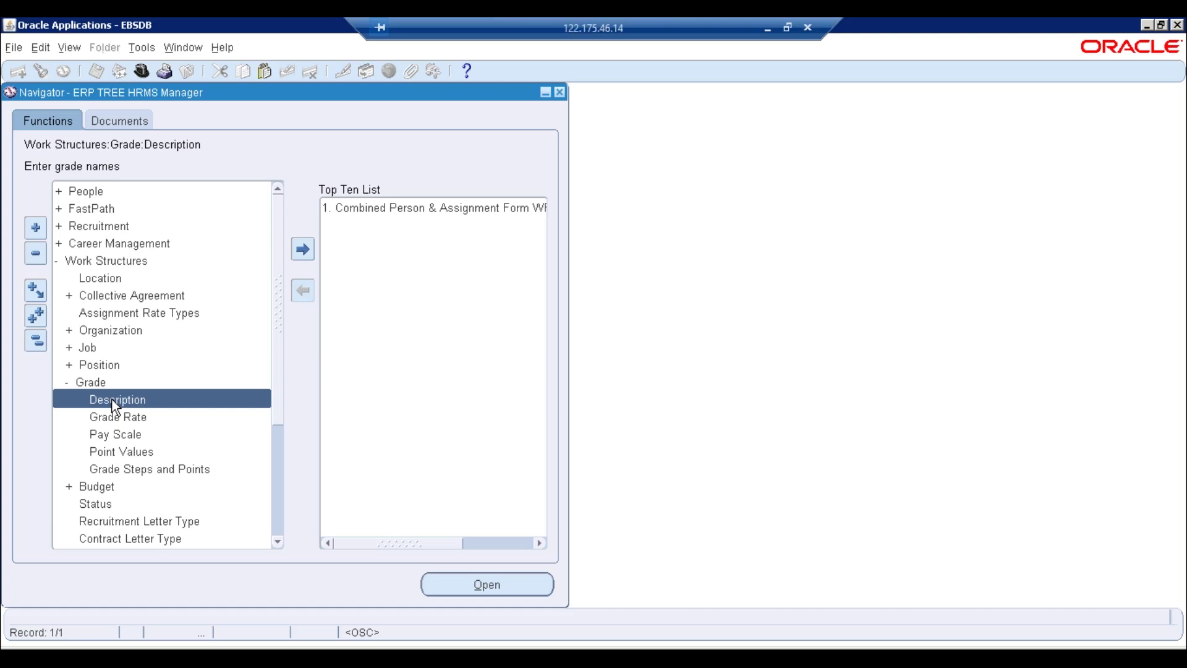
Switch to the Application Developer responsibility and expand Flexfield > Key in the Navigator
{"action": "left_click", "coordinate": [141, 71]}
{"action": "left_click", "coordinate": [233, 450]}
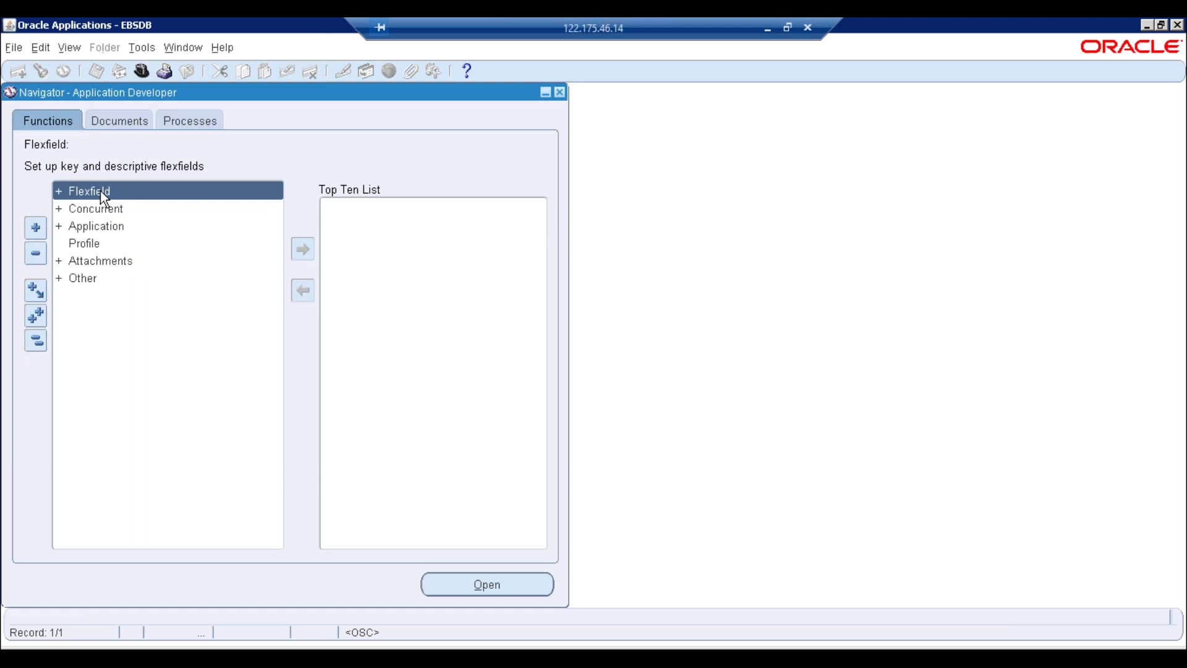
{"action": "double_click", "coordinate": [100, 192]}
{"action": "double_click", "coordinate": [99, 208]}
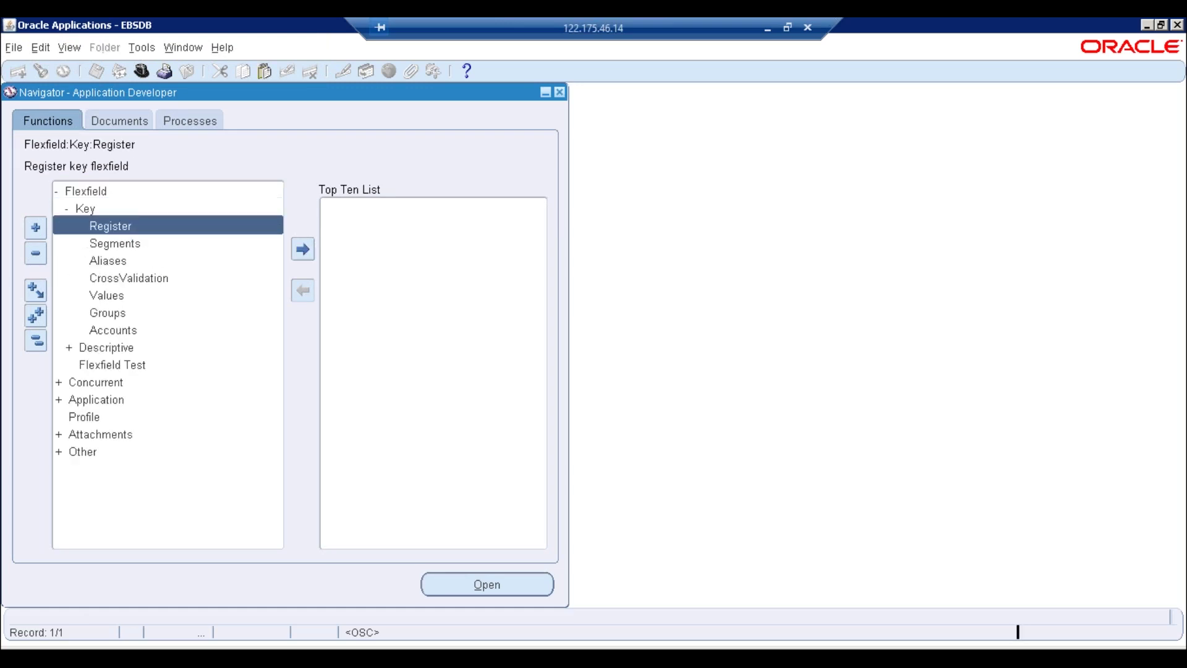
In Key Flexfield Segments, query the Grade flexfield and its ERPTREE% structure
{"action": "left_click", "coordinate": [127, 244]}
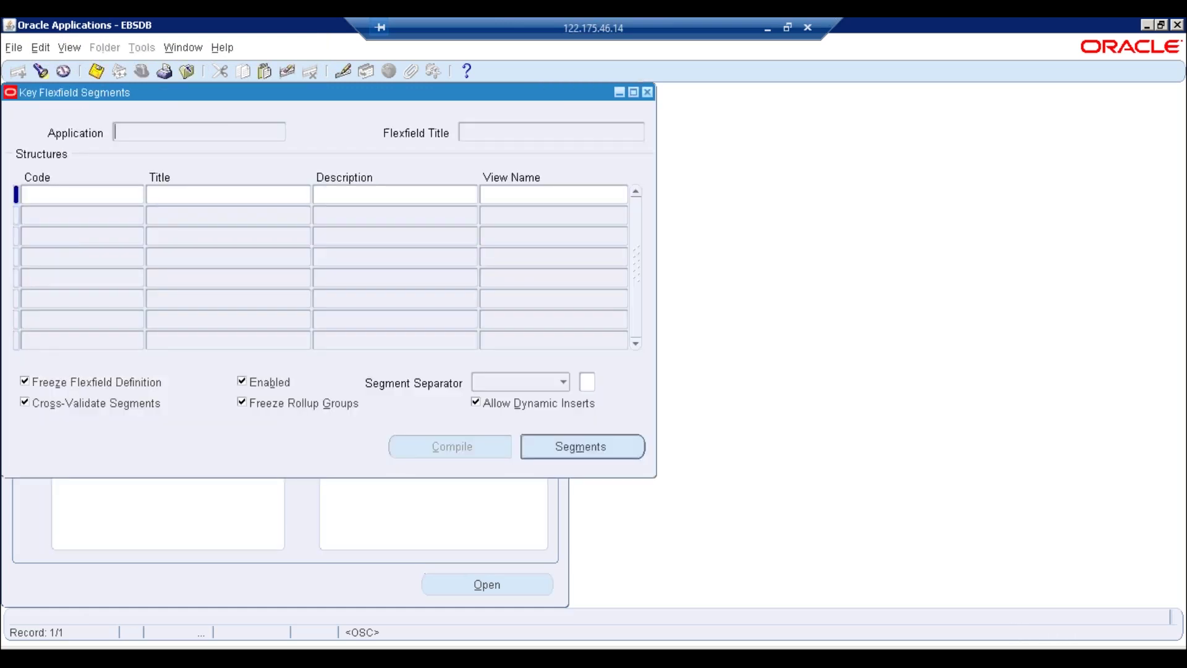
{"action": "key", "text": "F11"}
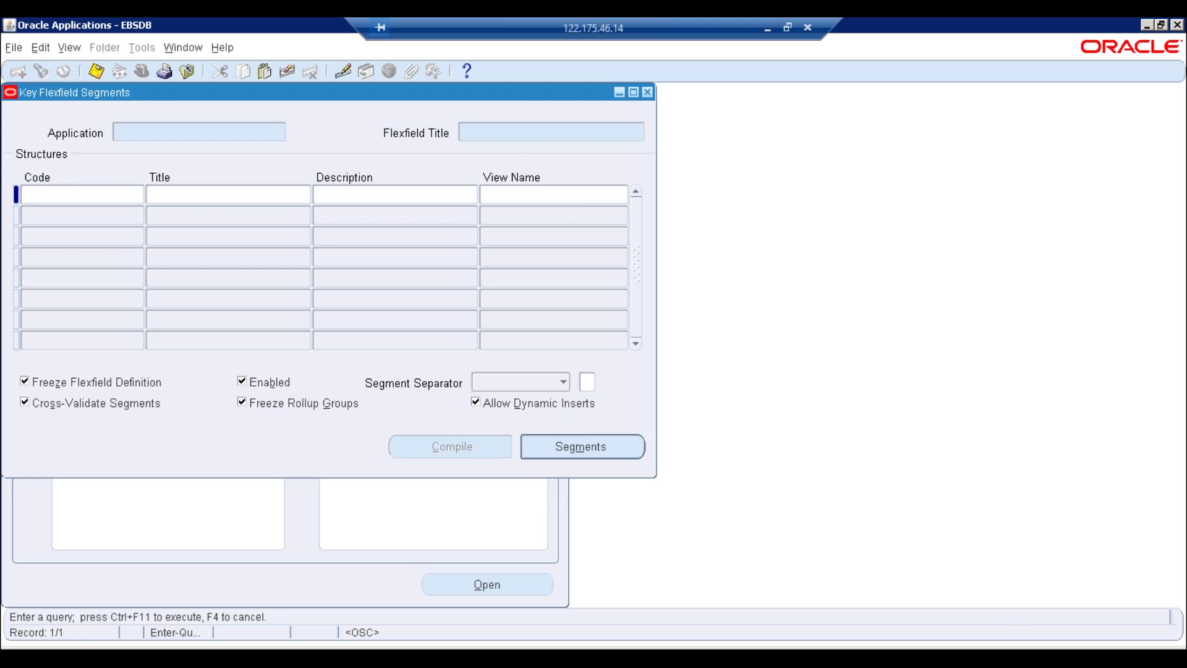
{"action": "type", "text": "Grad%"}
{"action": "key", "text": "ctrl+F11"}
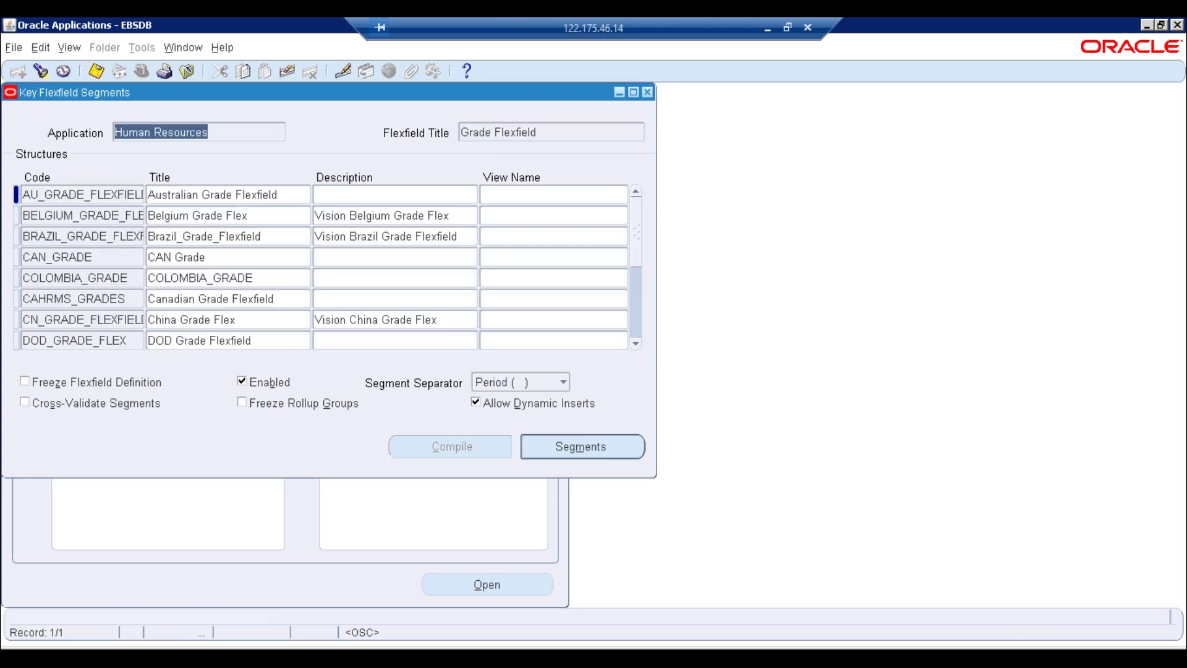
{"action": "left_click", "coordinate": [106, 212]}
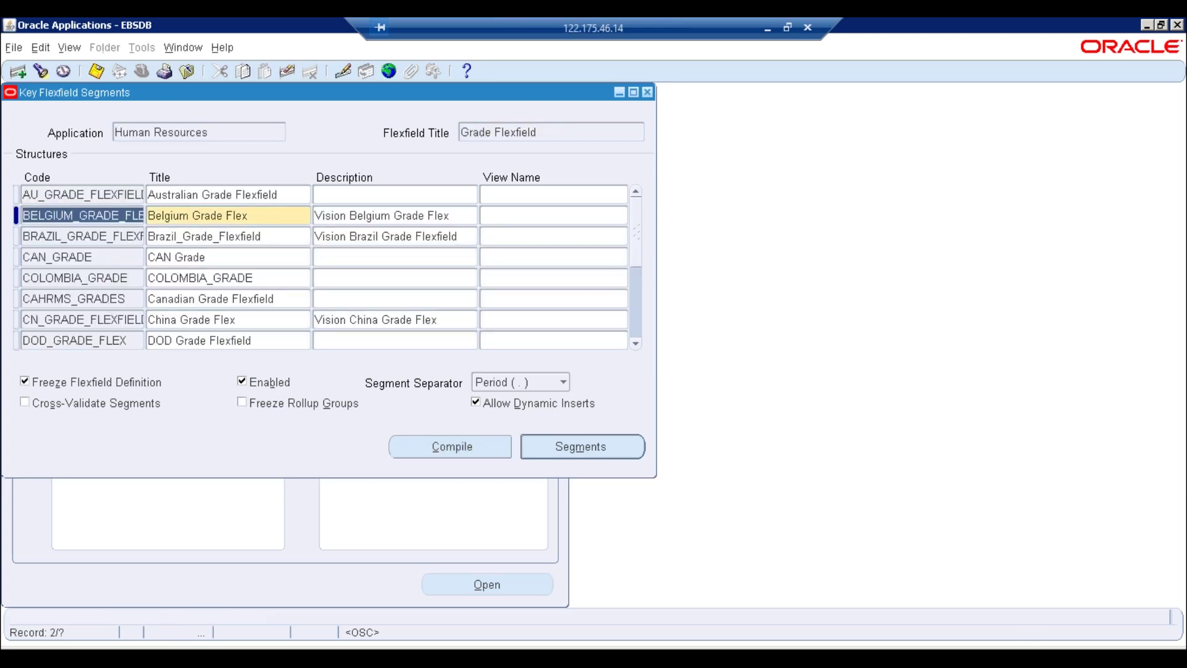
{"action": "key", "text": "F11"}
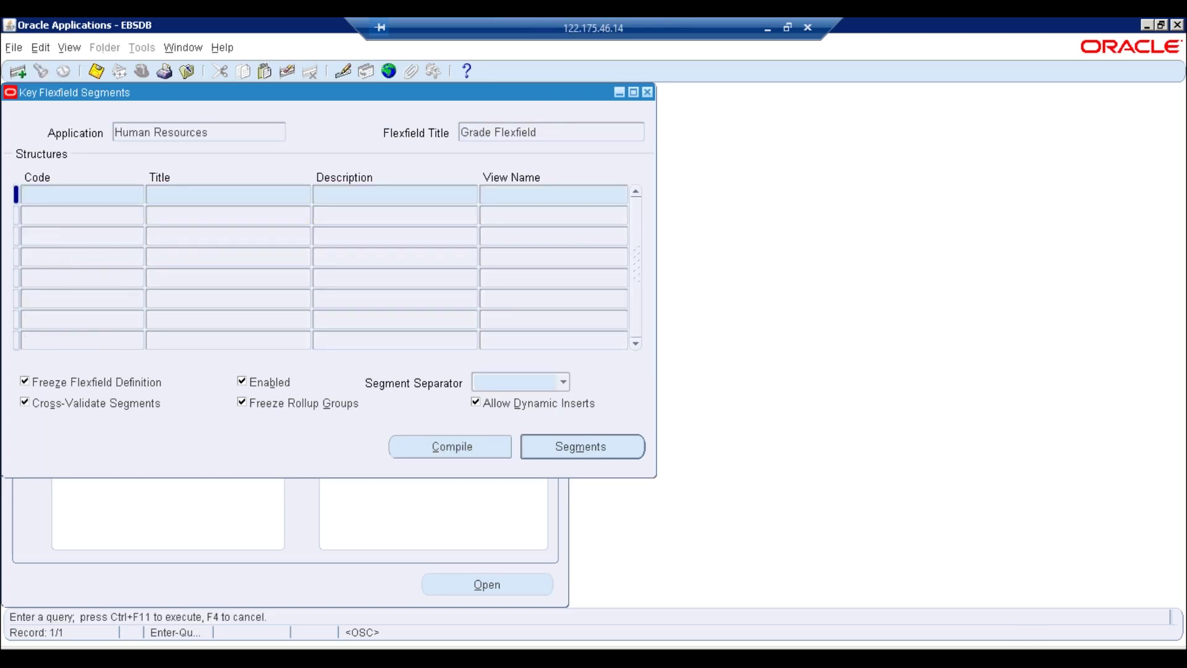
{"action": "type", "text": "ERPTREE"}
{"action": "type", "text": "%"}
{"action": "key", "text": "ctrl+F11"}
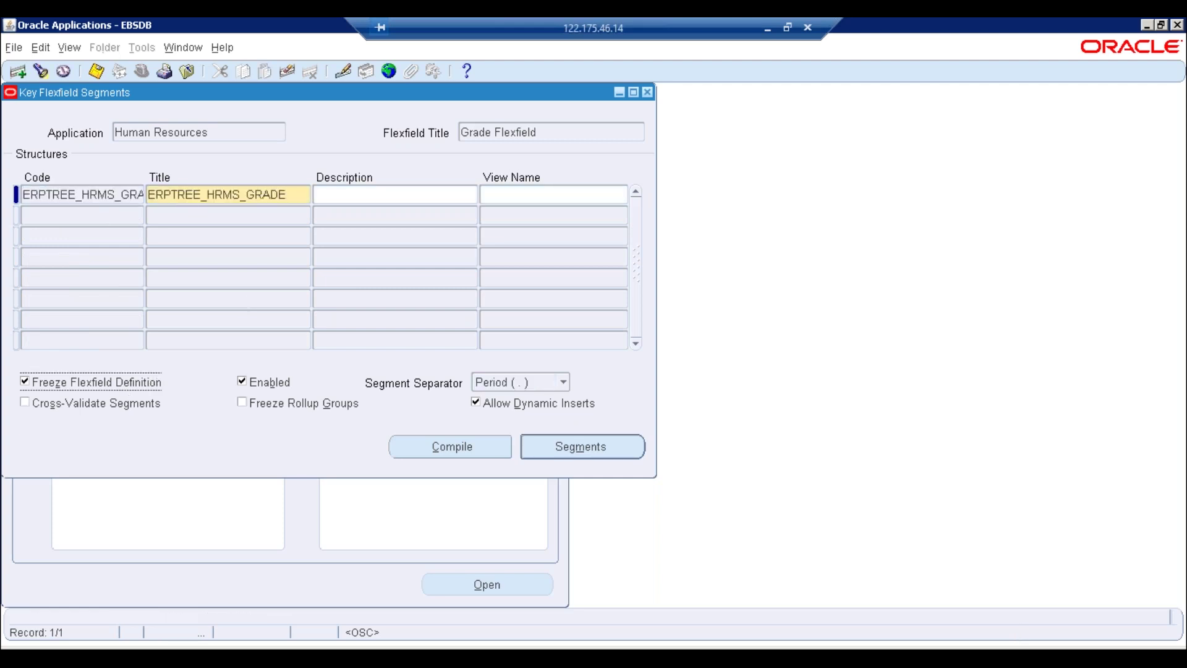
Unfreeze ERPTREE_HRMS_GRADE and move to the Grade Name segment's Value Set field
{"action": "left_click", "coordinate": [25, 381]}
{"action": "left_click", "coordinate": [663, 385]}
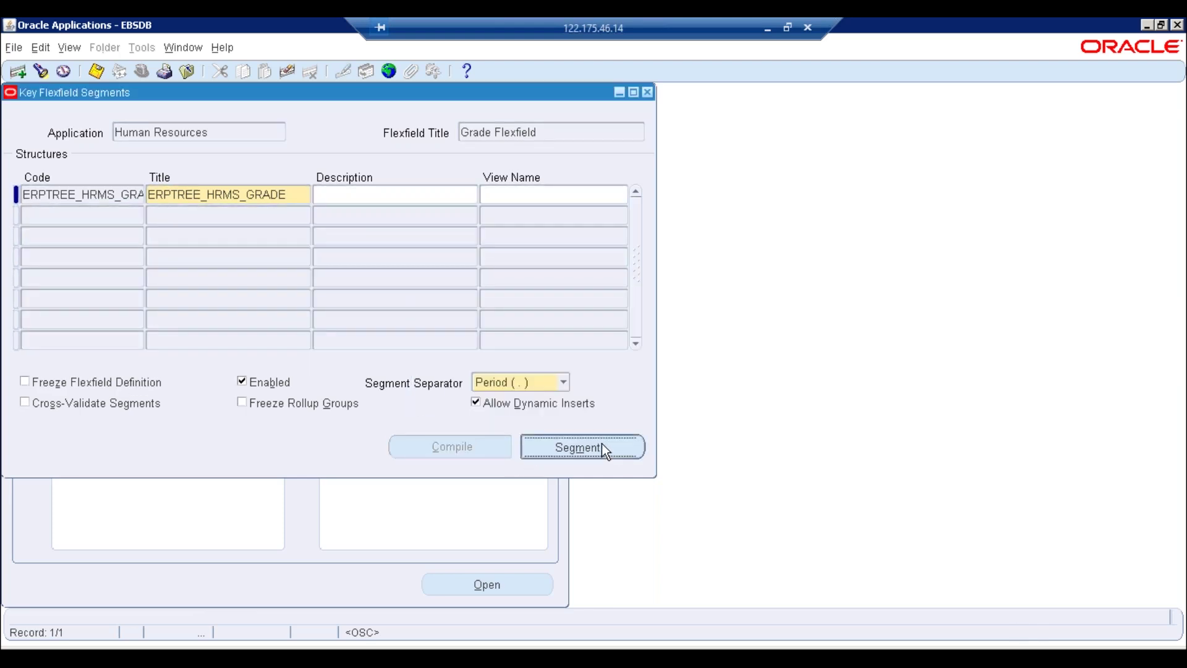
{"action": "left_click", "coordinate": [602, 444]}
{"action": "left_click", "coordinate": [617, 427]}
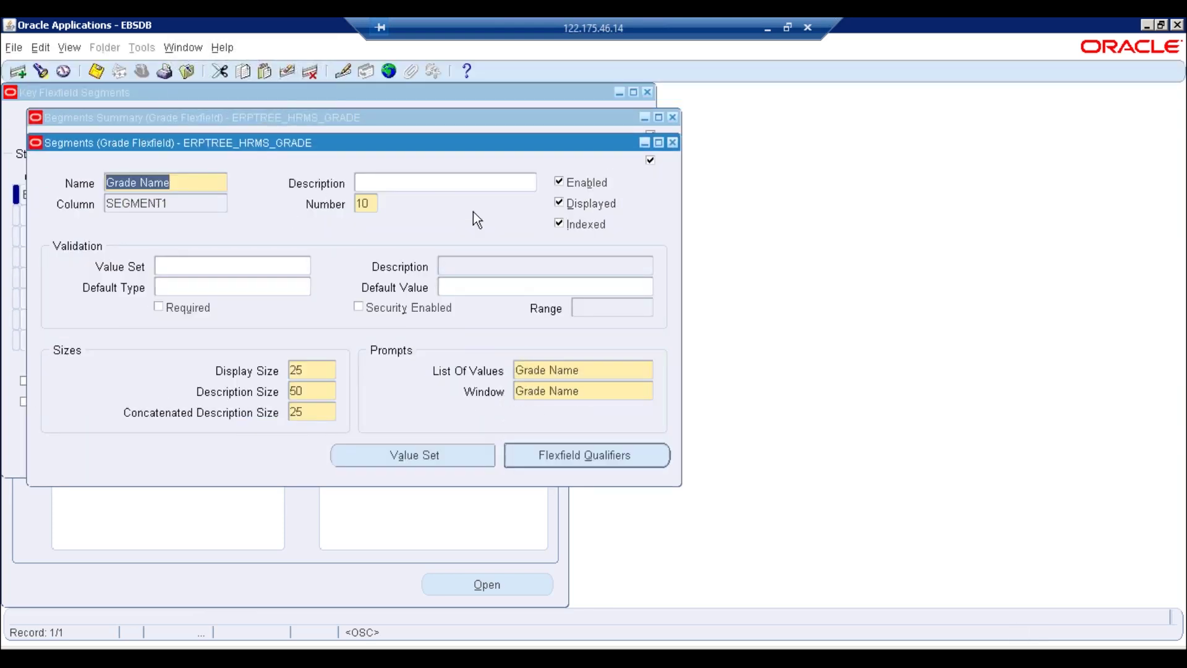
{"action": "left_click", "coordinate": [674, 143]}
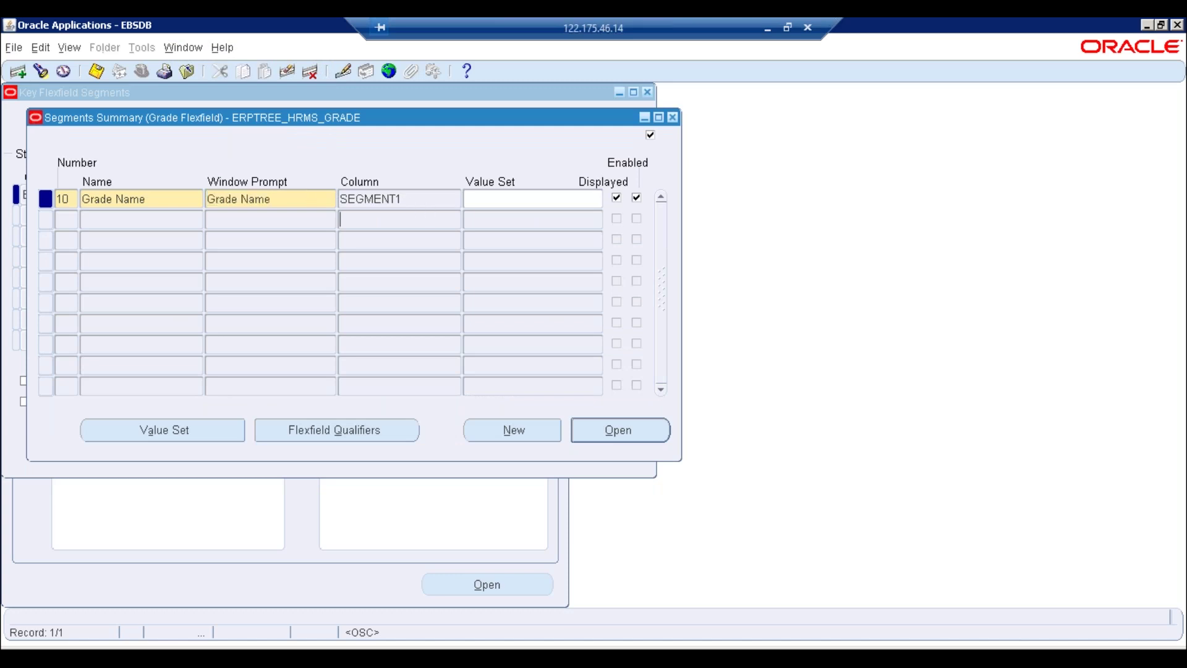
{"action": "left_click", "coordinate": [430, 204]}
{"action": "left_click", "coordinate": [503, 203]}
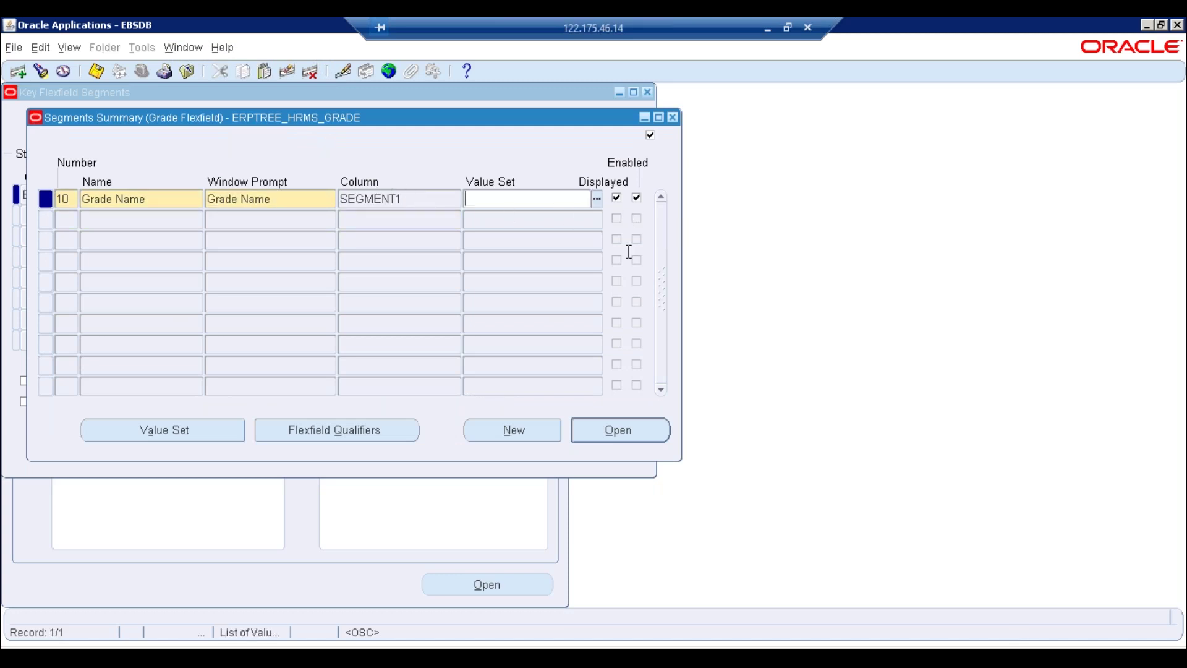
Create and save value set ERPTREE_GRADE_NAME with maximum size 50
{"action": "left_click", "coordinate": [189, 436]}
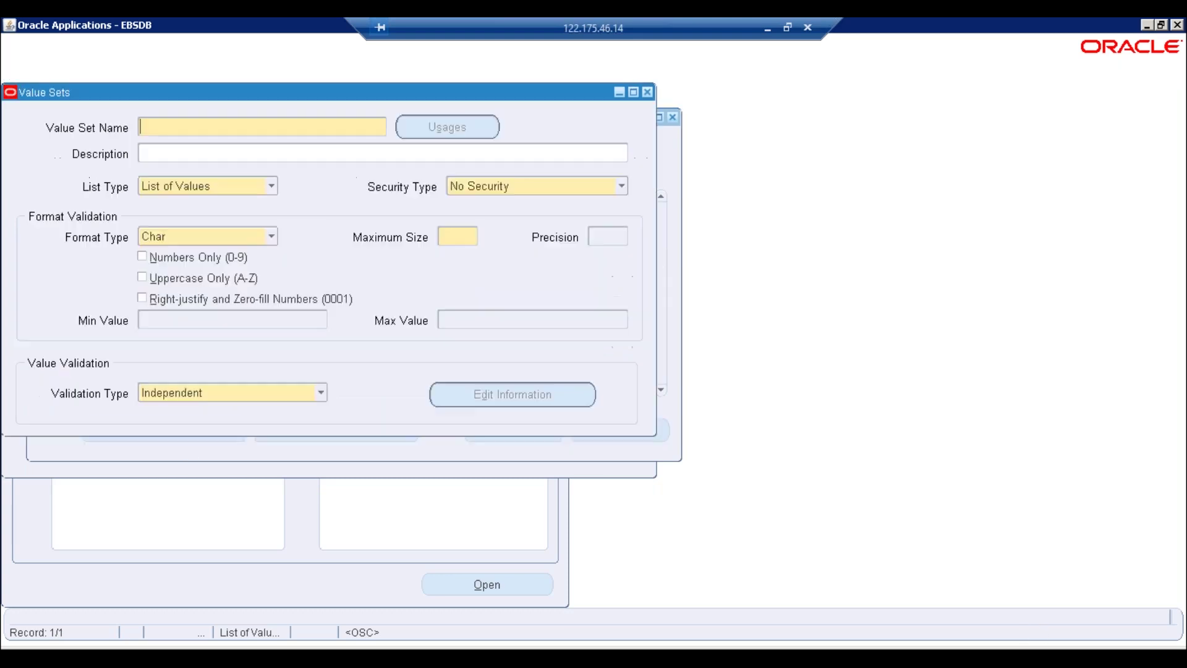
{"action": "type", "text": "ERPTREE"}
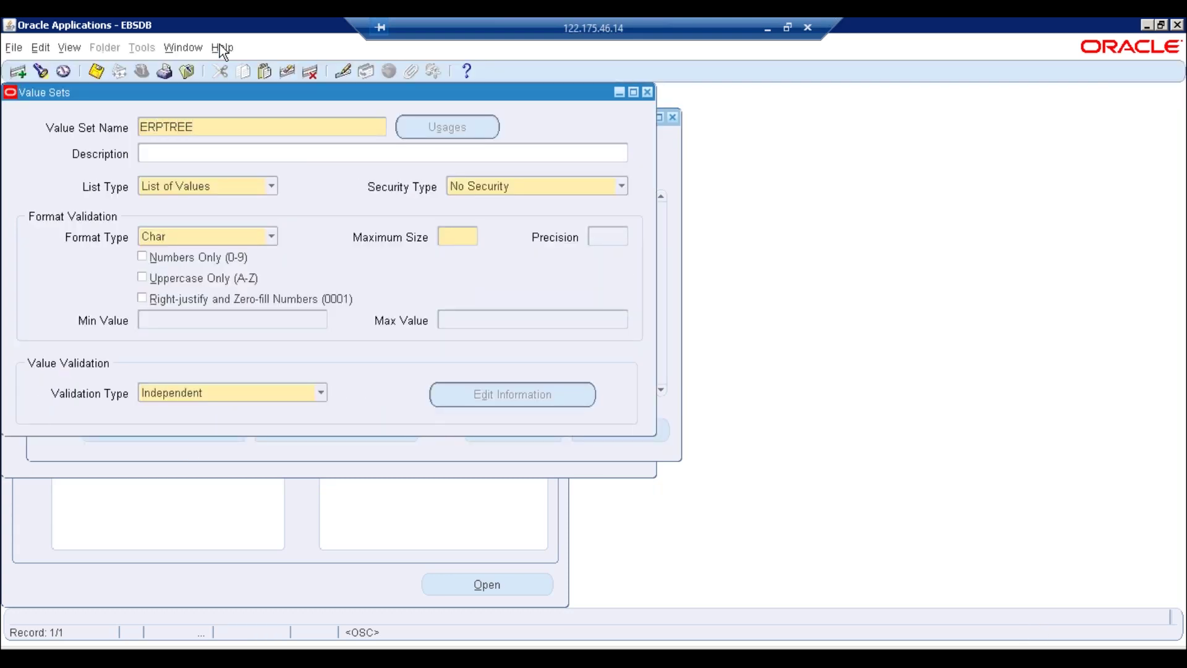
{"action": "type", "text": "_GRADE_NAME"}
{"action": "left_click", "coordinate": [451, 237]}
{"action": "type", "text": "50"}
{"action": "key", "text": "ctrl+s"}
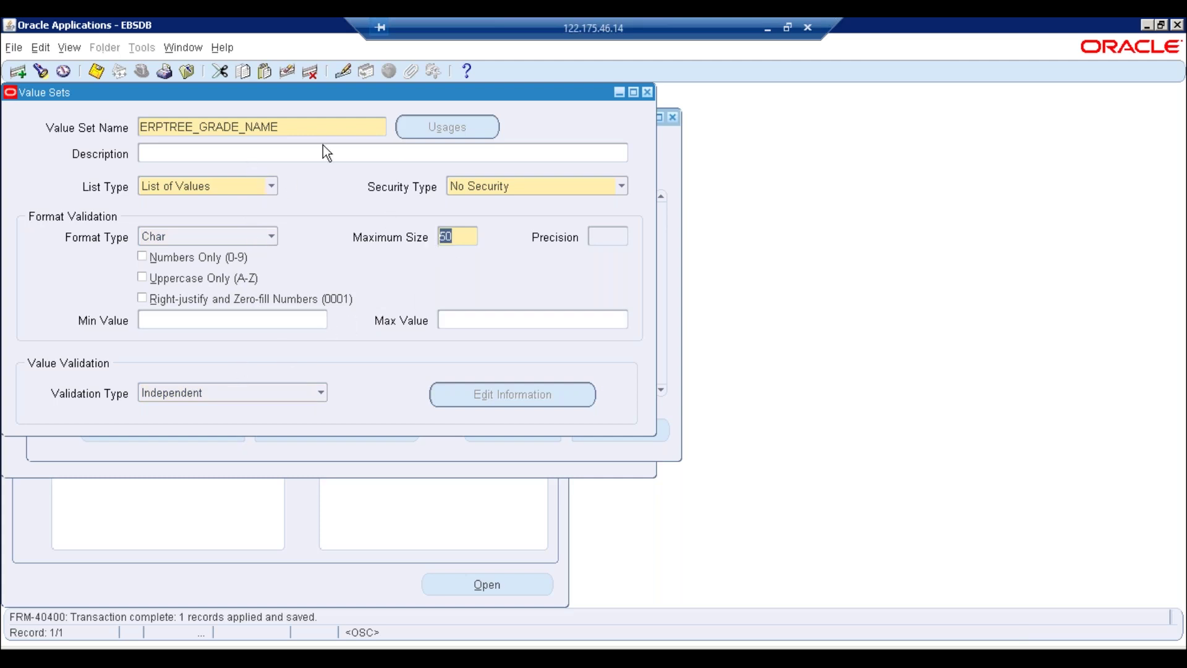
Rename the value set to ERPTREE_GRADE_NAME_VS, save it, and select the name
{"action": "double_click", "coordinate": [300, 130]}
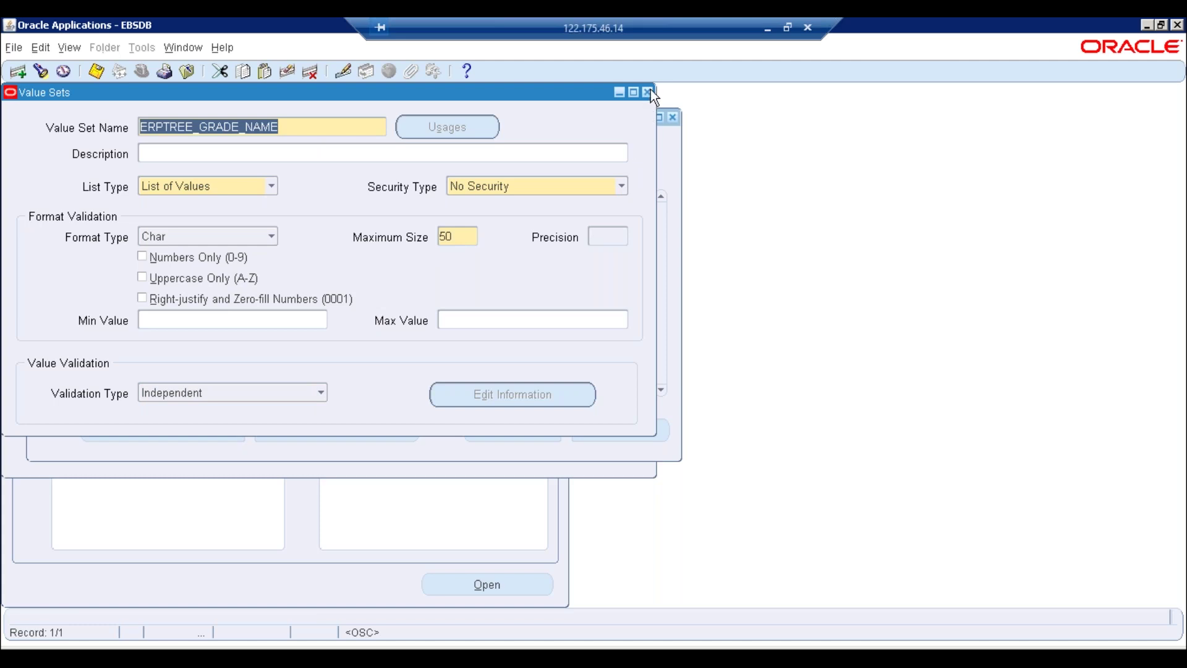
{"action": "left_click", "coordinate": [299, 123]}
{"action": "type", "text": "_VS"}
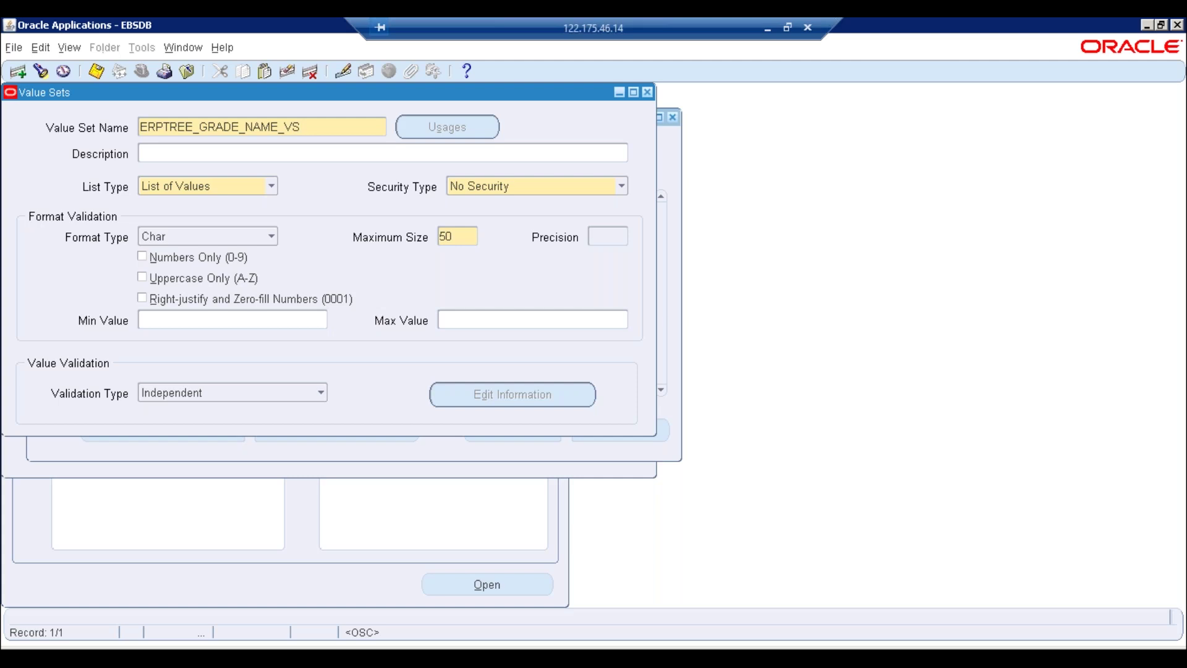
{"action": "key", "text": "ctrl+s"}
{"action": "left_click_drag", "start_coordinate": [321, 125], "coordinate": [326, 172]}
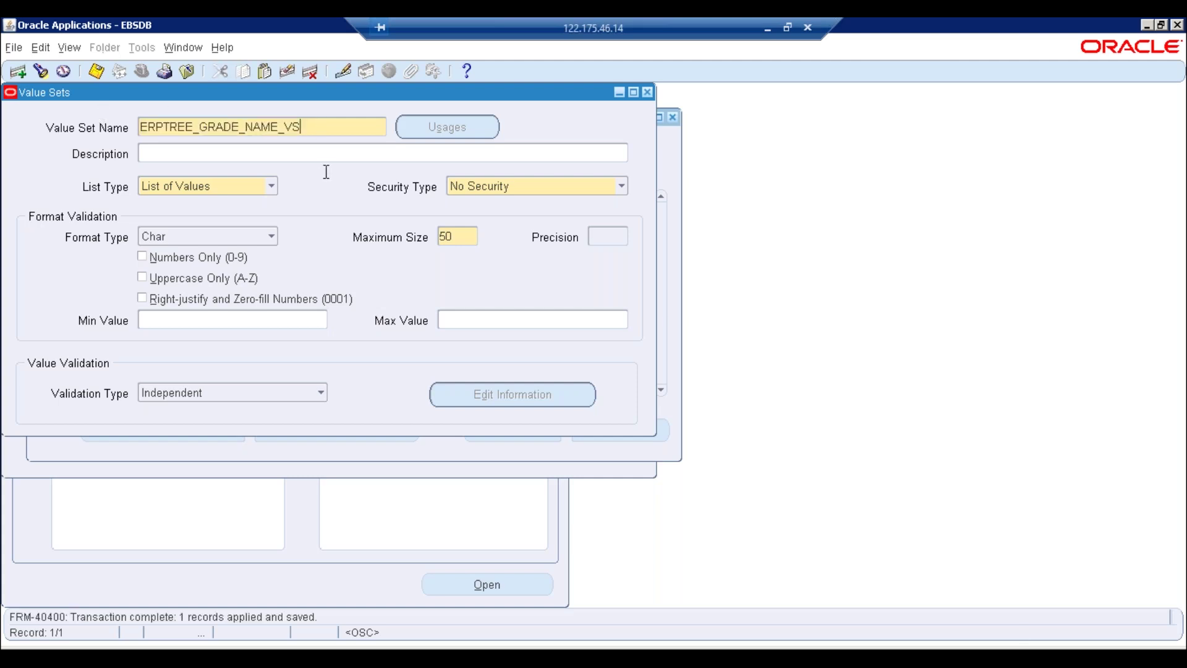
{"action": "left_click_drag", "start_coordinate": [285, 126], "coordinate": [132, 130]}
{"action": "left_click", "coordinate": [309, 128]}
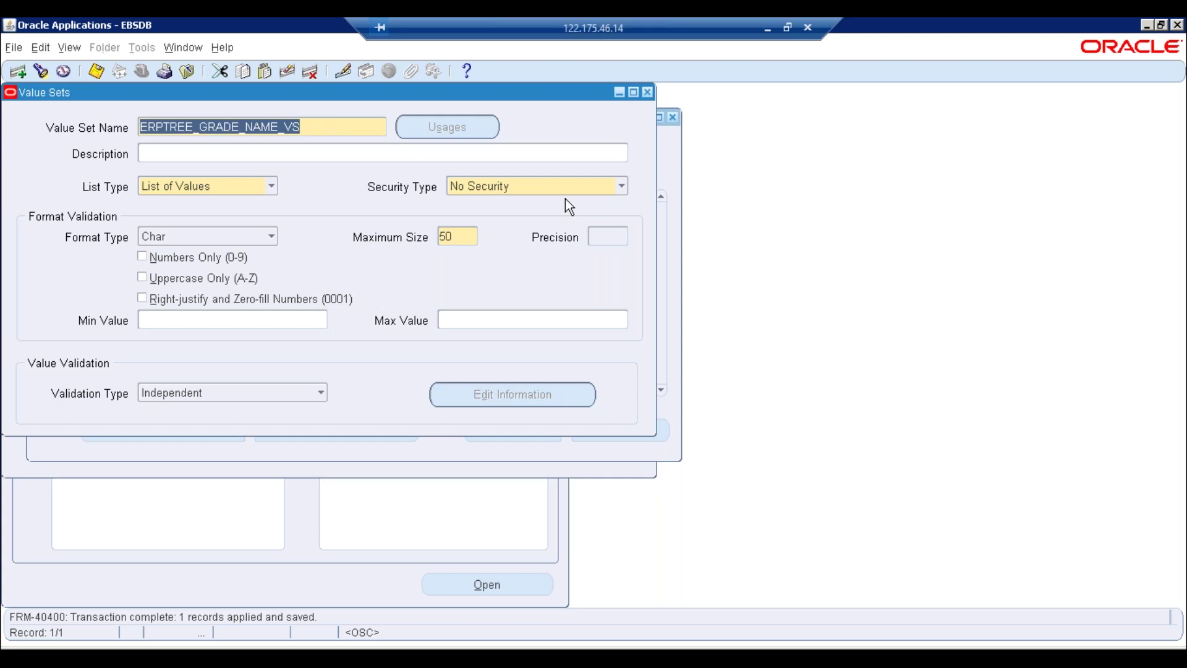
Review the Validation Type choices and leave the value set on Independent
{"action": "left_click", "coordinate": [327, 393]}
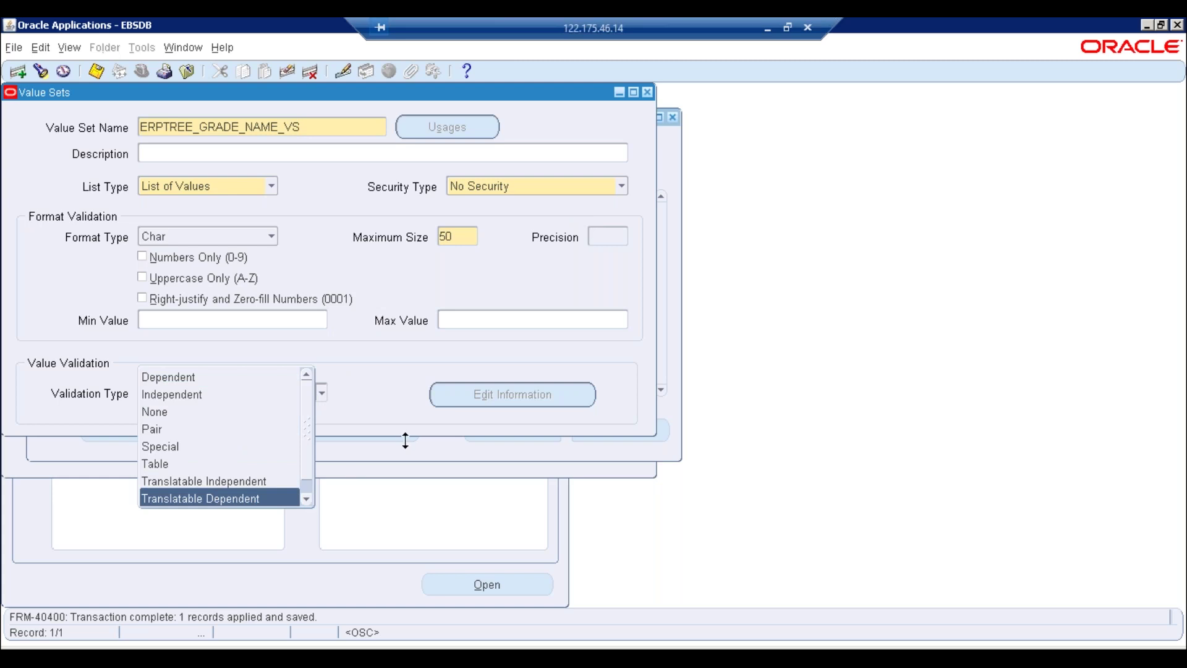
{"action": "left_click", "coordinate": [375, 391]}
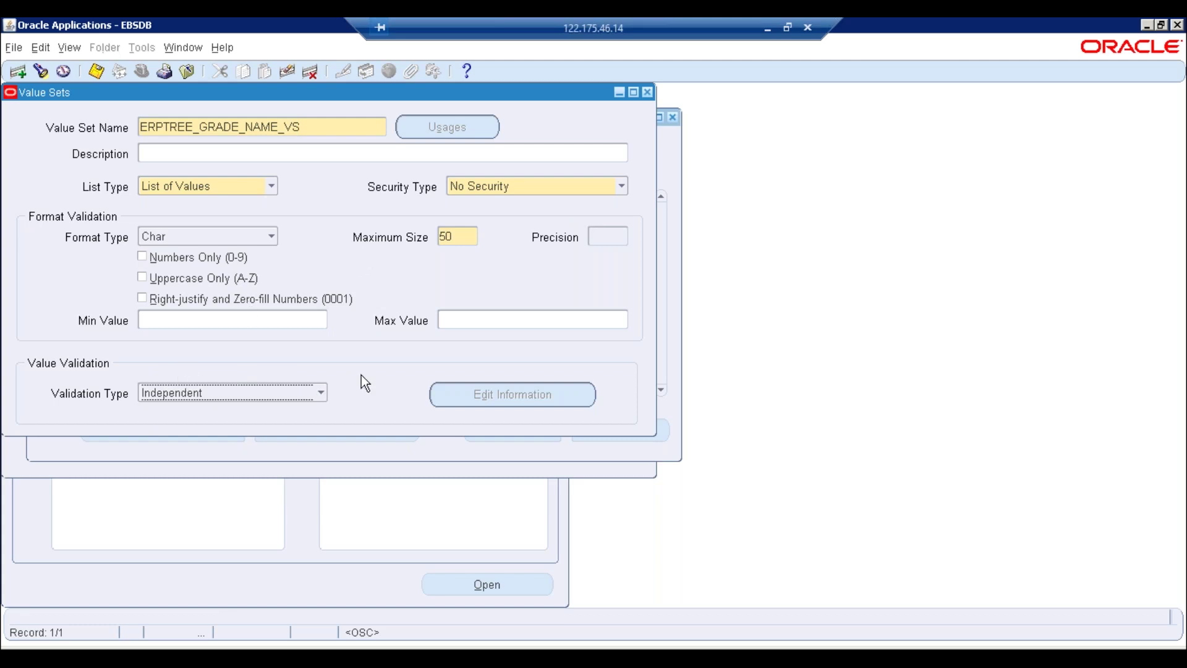
{"action": "left_click", "coordinate": [318, 396]}
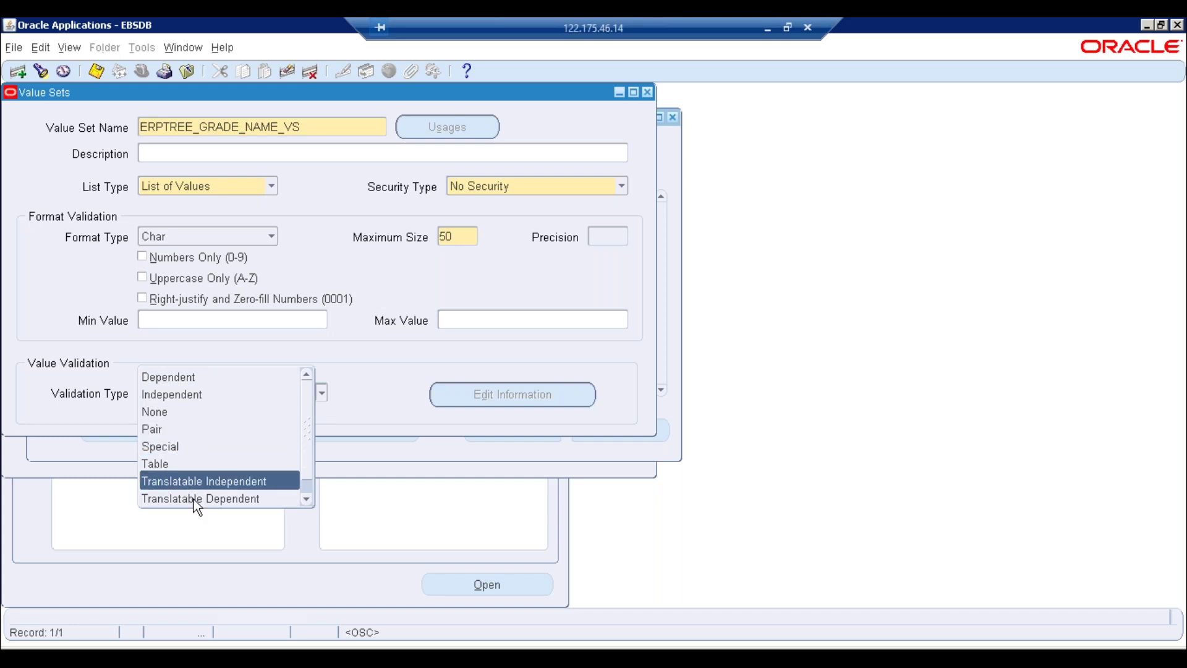
{"action": "left_click", "coordinate": [305, 499]}
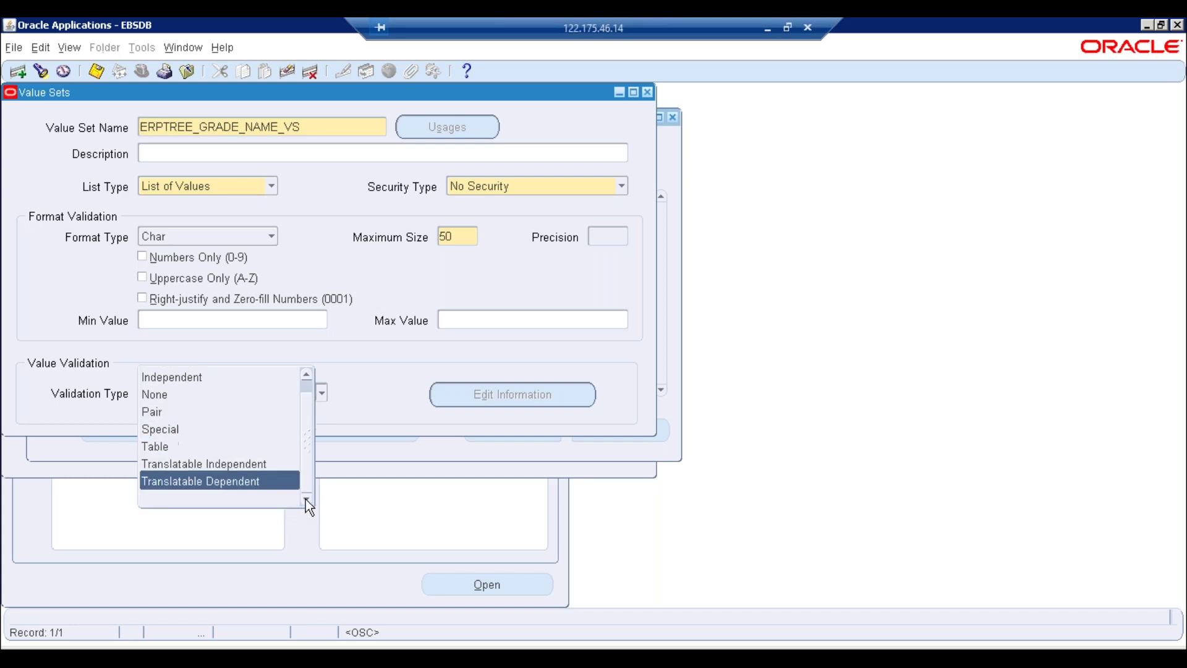
{"action": "scroll", "coordinate": [306, 385], "scroll_direction": "up", "scroll_amount": 1}
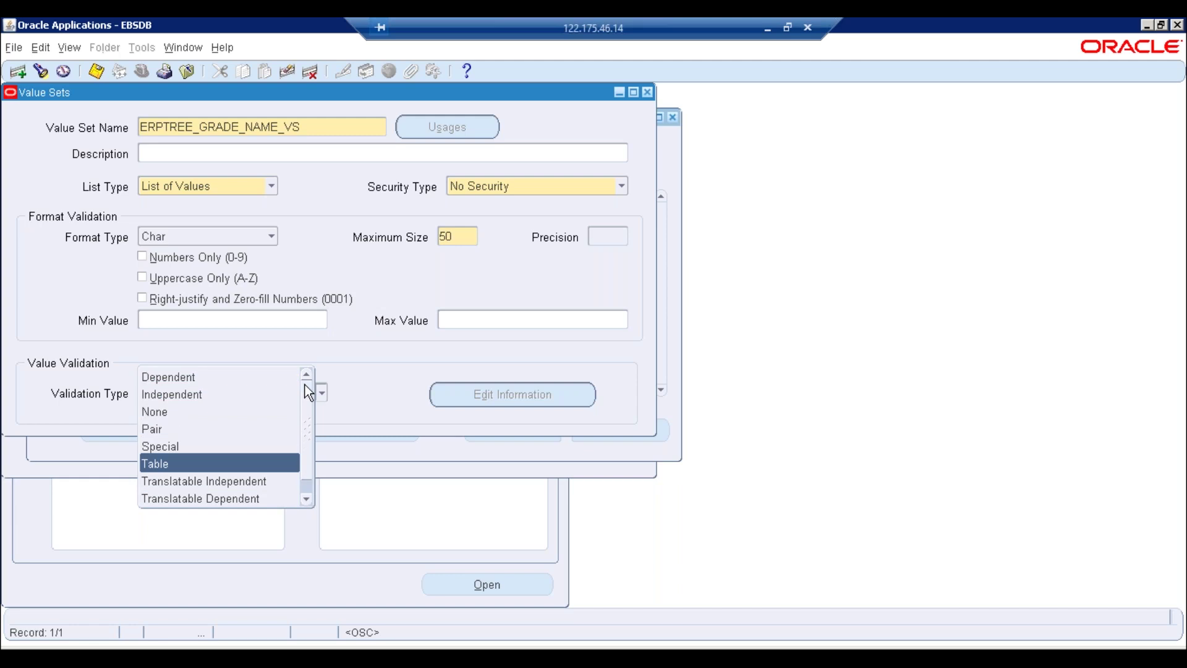
{"action": "left_click", "coordinate": [344, 410]}
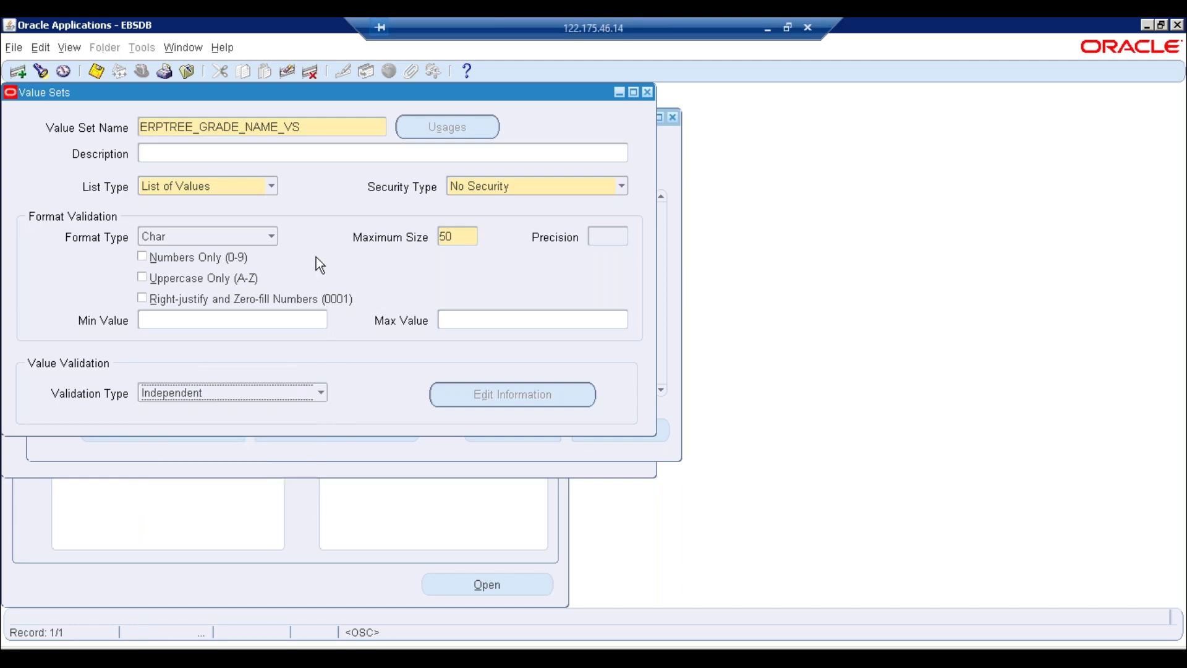
{"action": "left_click", "coordinate": [319, 391]}
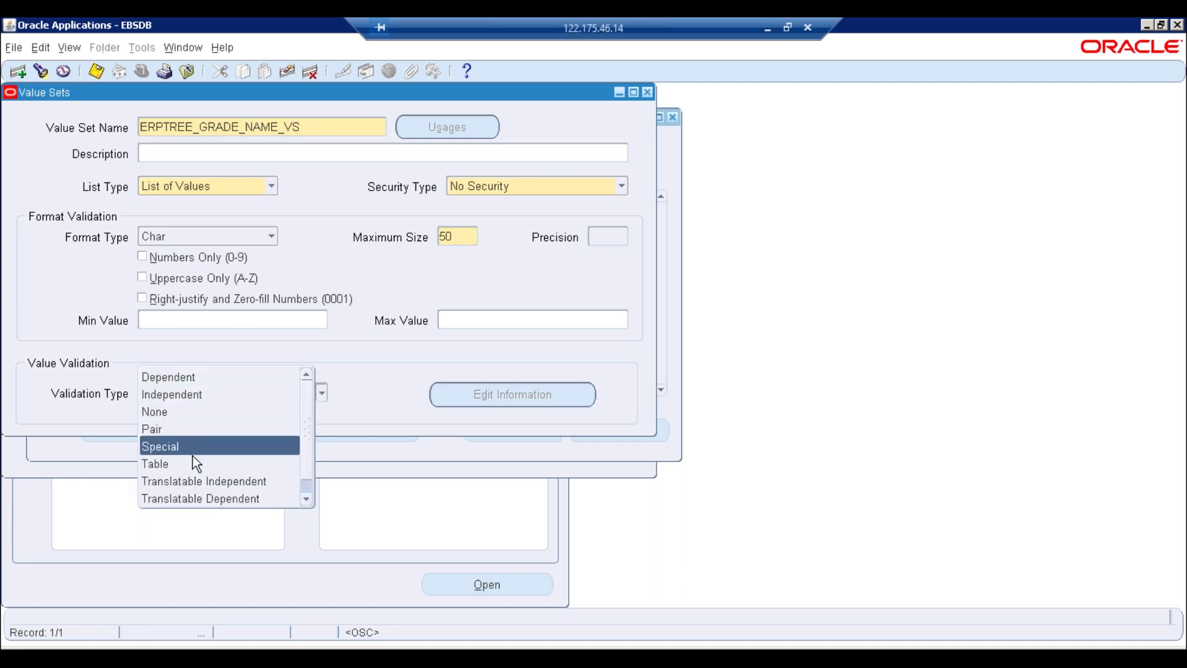
{"action": "left_click", "coordinate": [405, 367]}
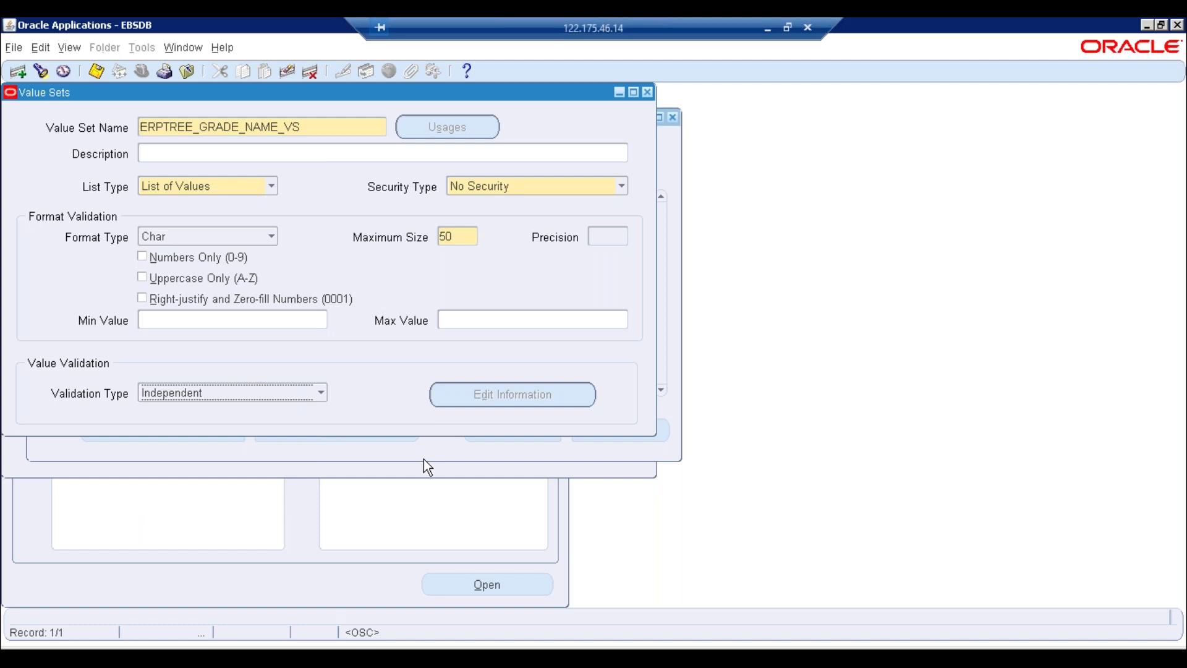
Copy the ERPTREE_GRADE_NAME_VS name and close the Value Sets window
{"action": "double_click", "coordinate": [451, 236]}
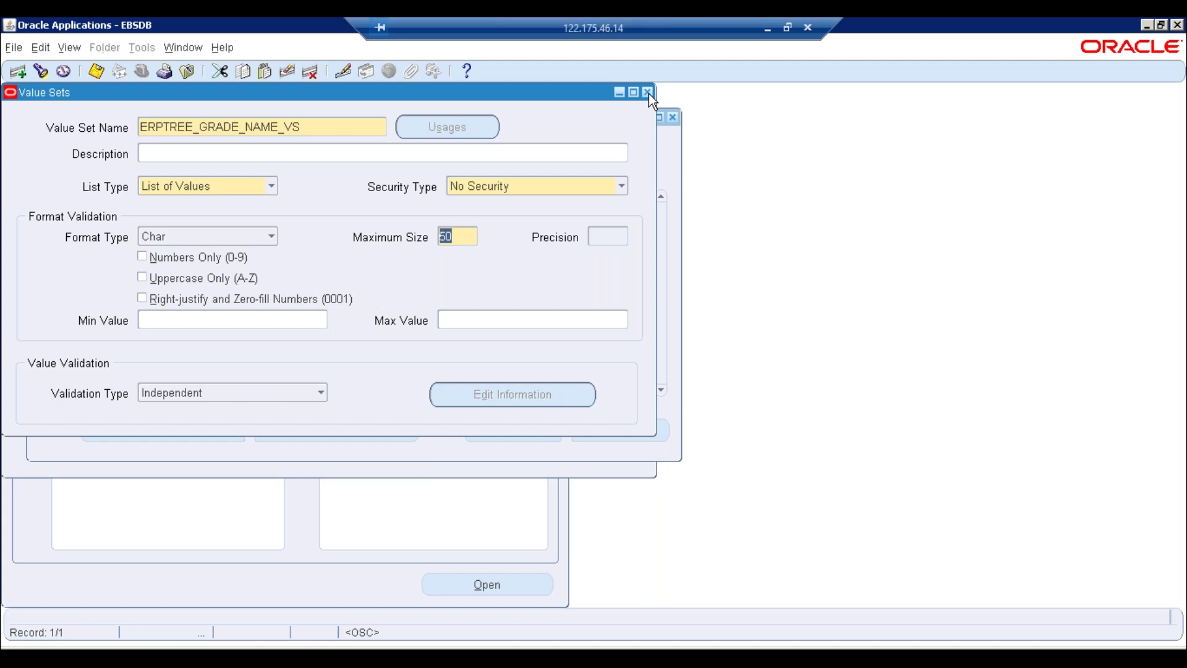
{"action": "double_click", "coordinate": [316, 132]}
{"action": "key", "text": "ctrl+c"}
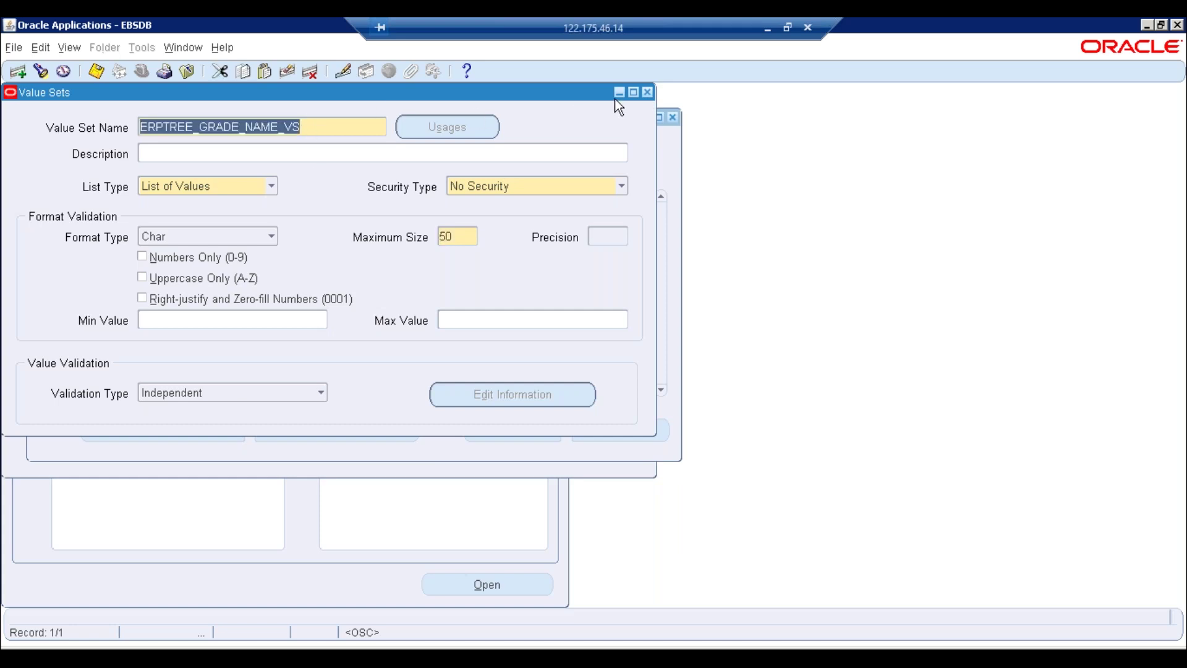
{"action": "left_click", "coordinate": [646, 94]}
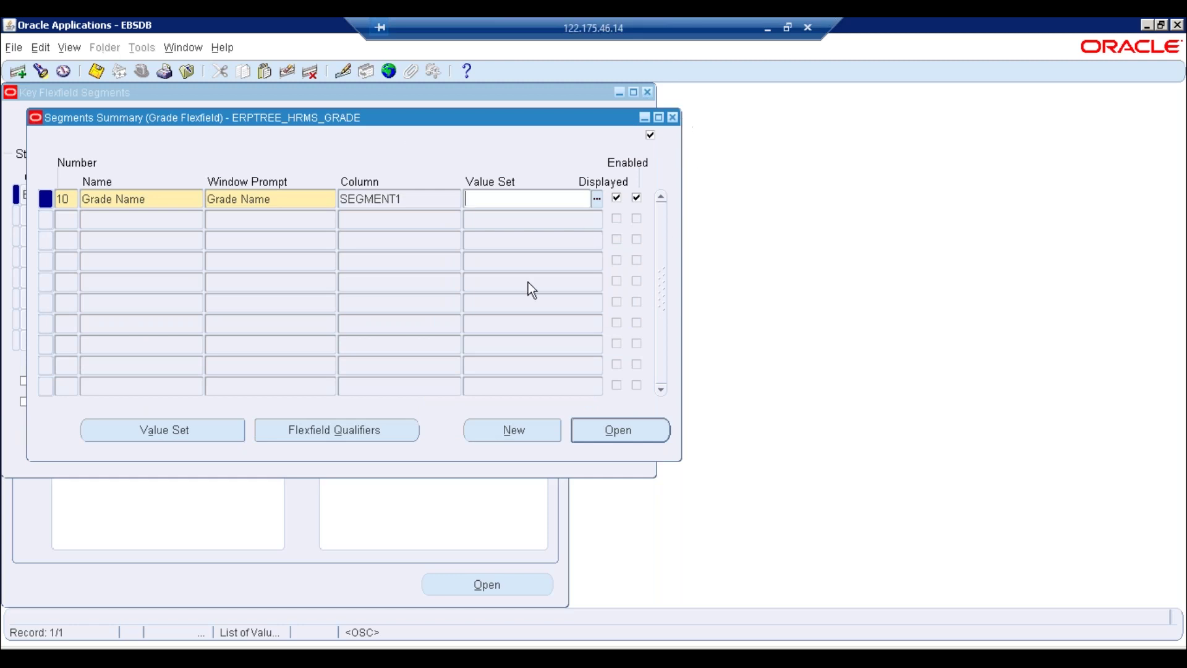
Paste ERPTREE_GRADE_NAME_VS into Grade Name's Value Set and accept the display size caution
{"action": "key", "text": "ctrl+v"}
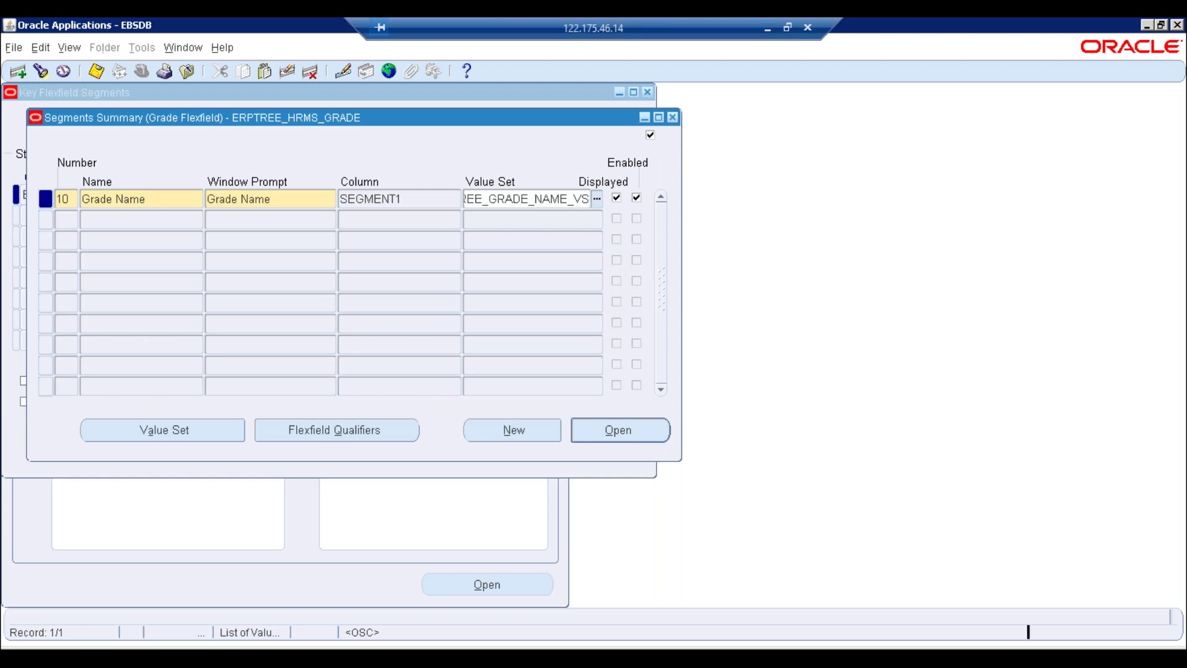
{"action": "key", "text": "Tab"}
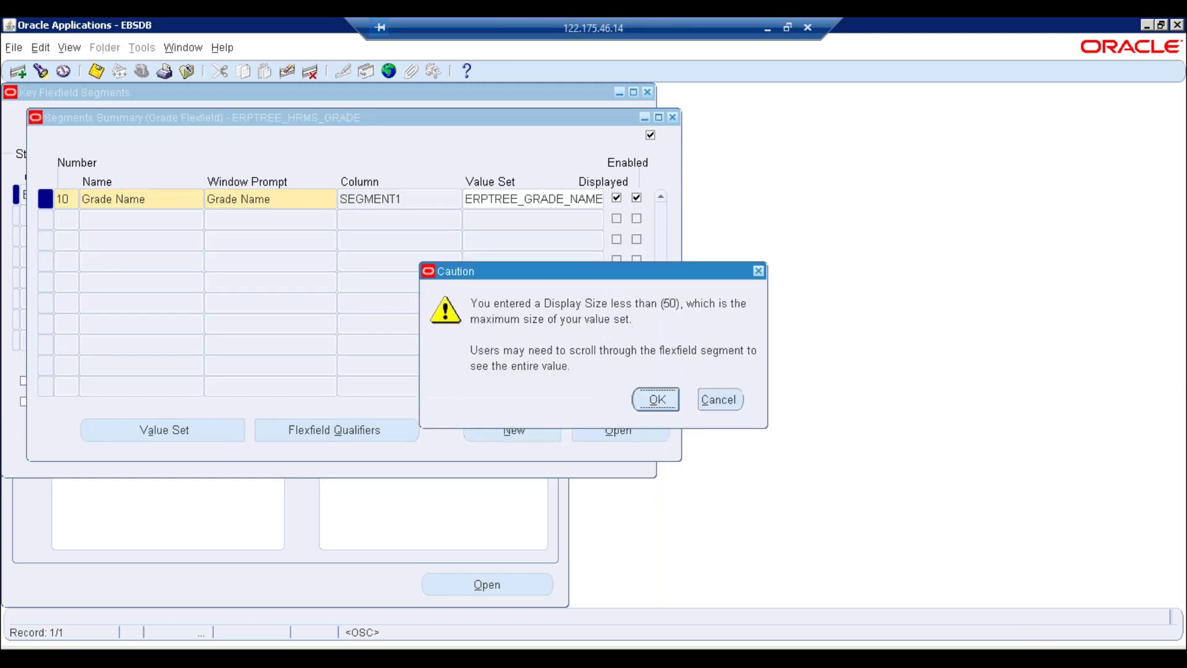
{"action": "left_click", "coordinate": [656, 399]}
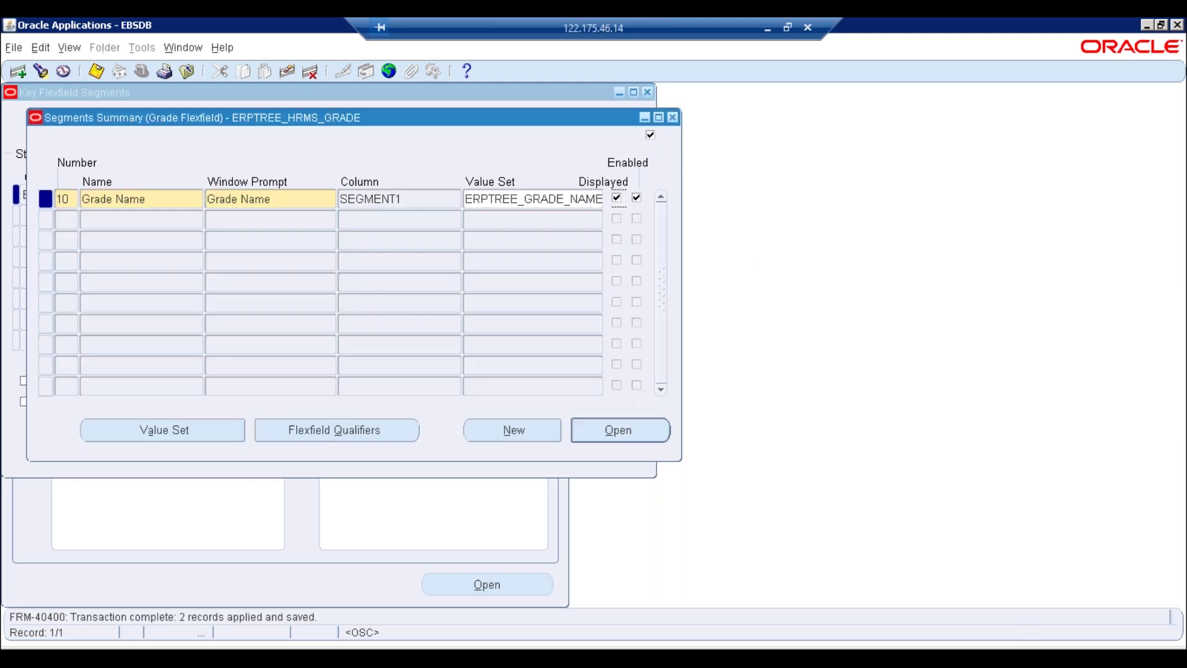
Review the Grade Name segment details, then close the segment windows back to ERPTREE_HRMS_GRADE
{"action": "left_click", "coordinate": [631, 436]}
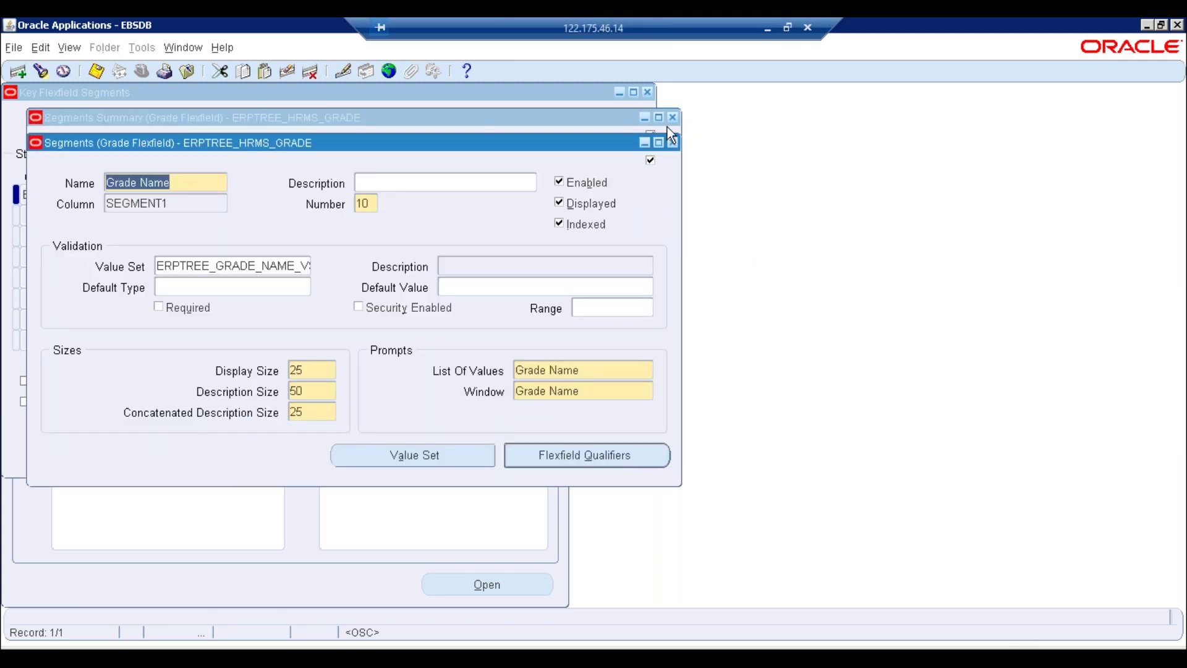
{"action": "left_click", "coordinate": [673, 142]}
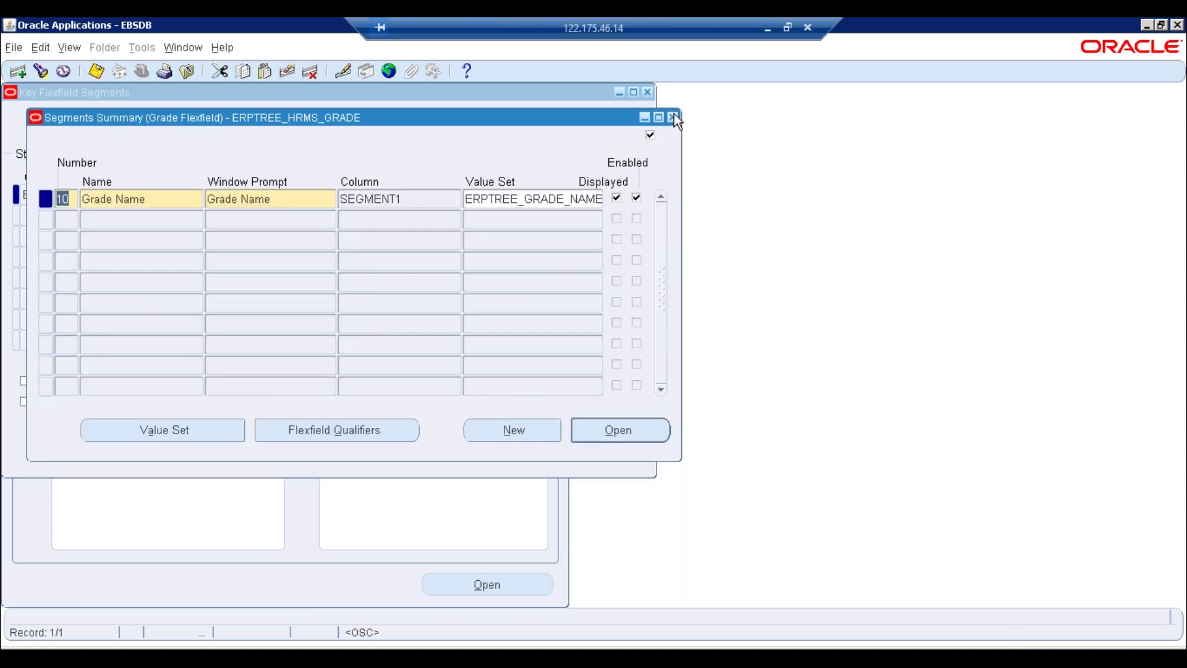
{"action": "left_click", "coordinate": [674, 116]}
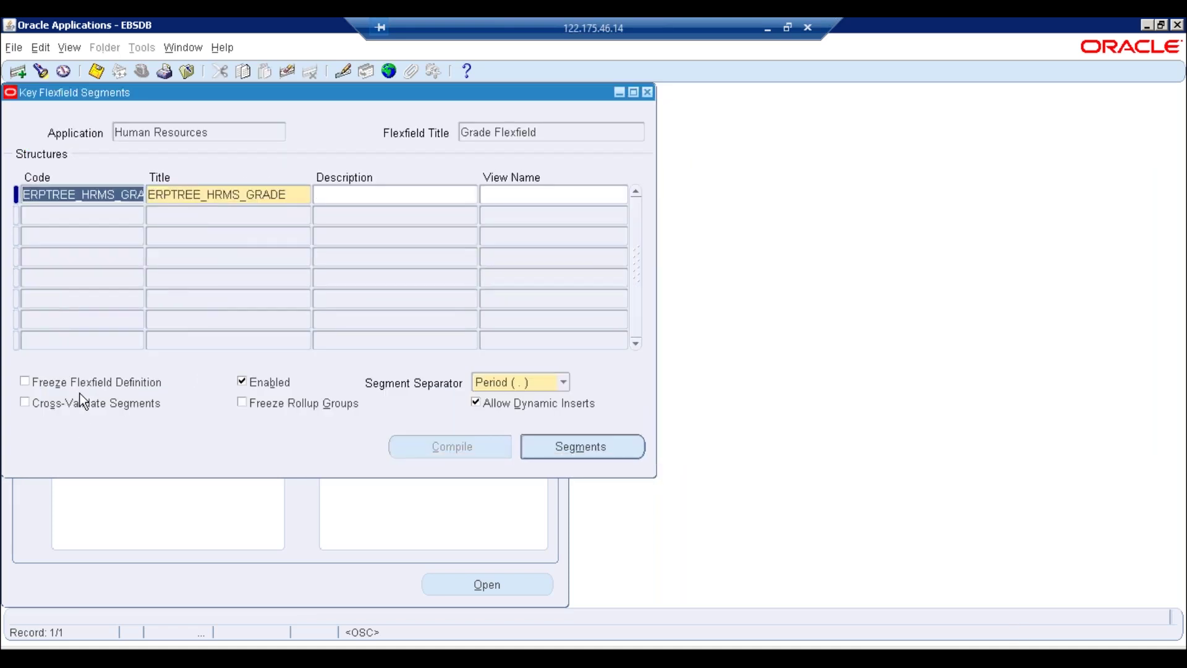
{"action": "left_click", "coordinate": [543, 448]}
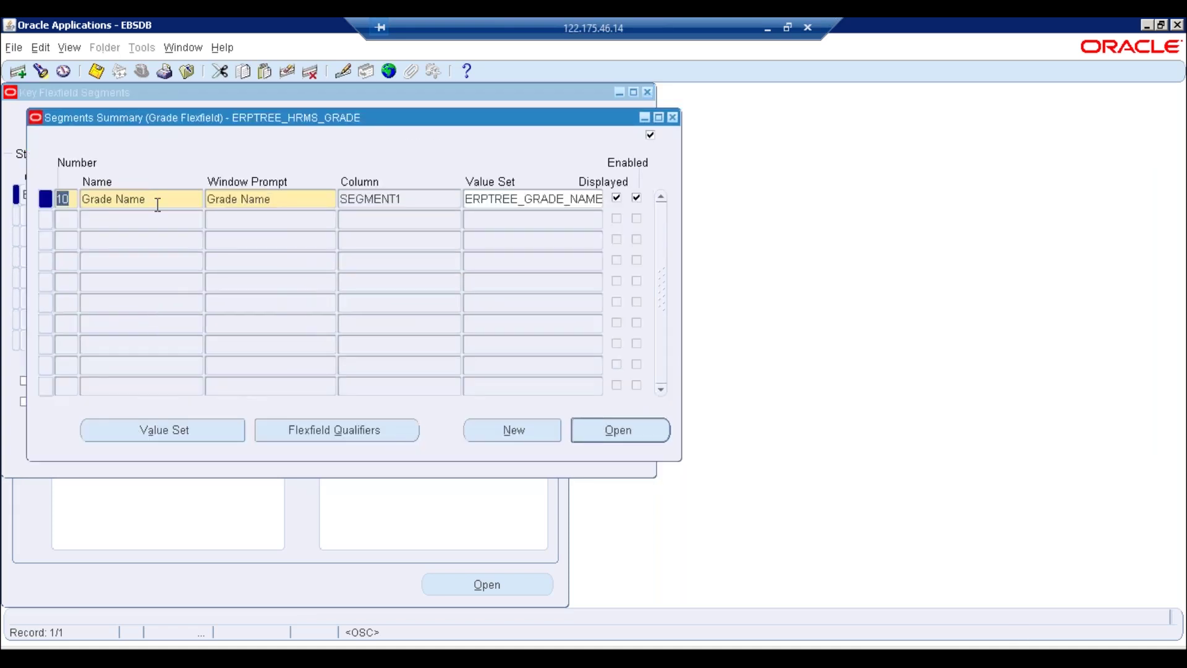
{"action": "left_click", "coordinate": [672, 118]}
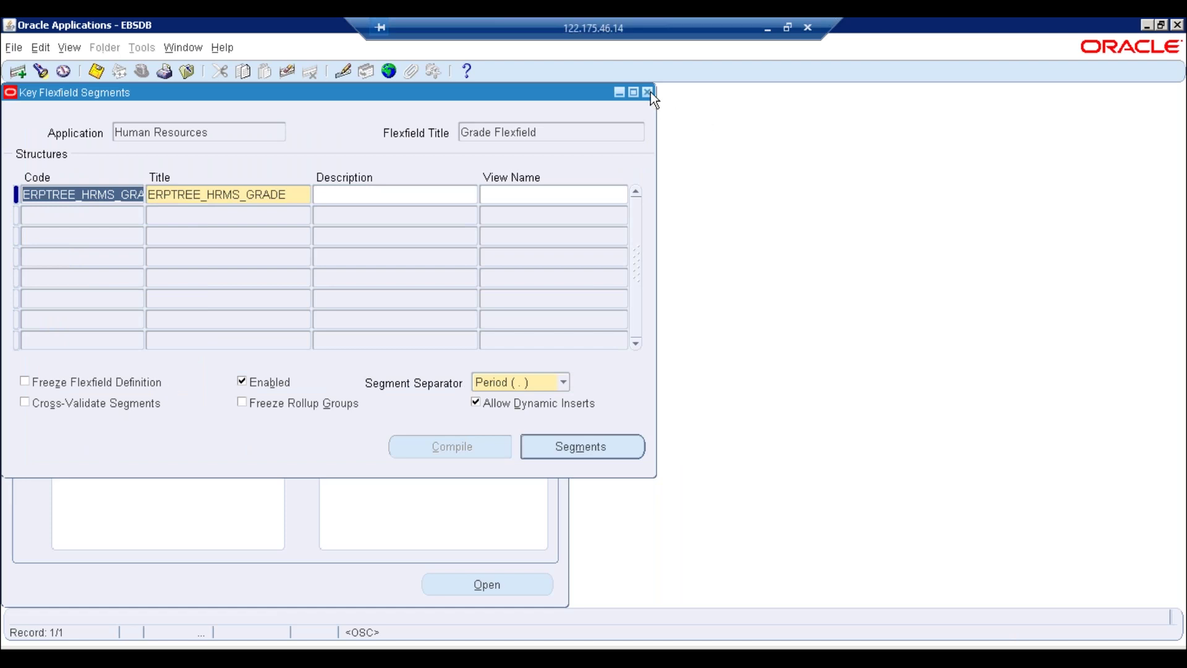
Refreeze the ERPTREE_HRMS_GRADE definition and compile it, acknowledging the caution and compile notes
{"action": "left_click", "coordinate": [128, 382]}
{"action": "key", "text": "Return"}
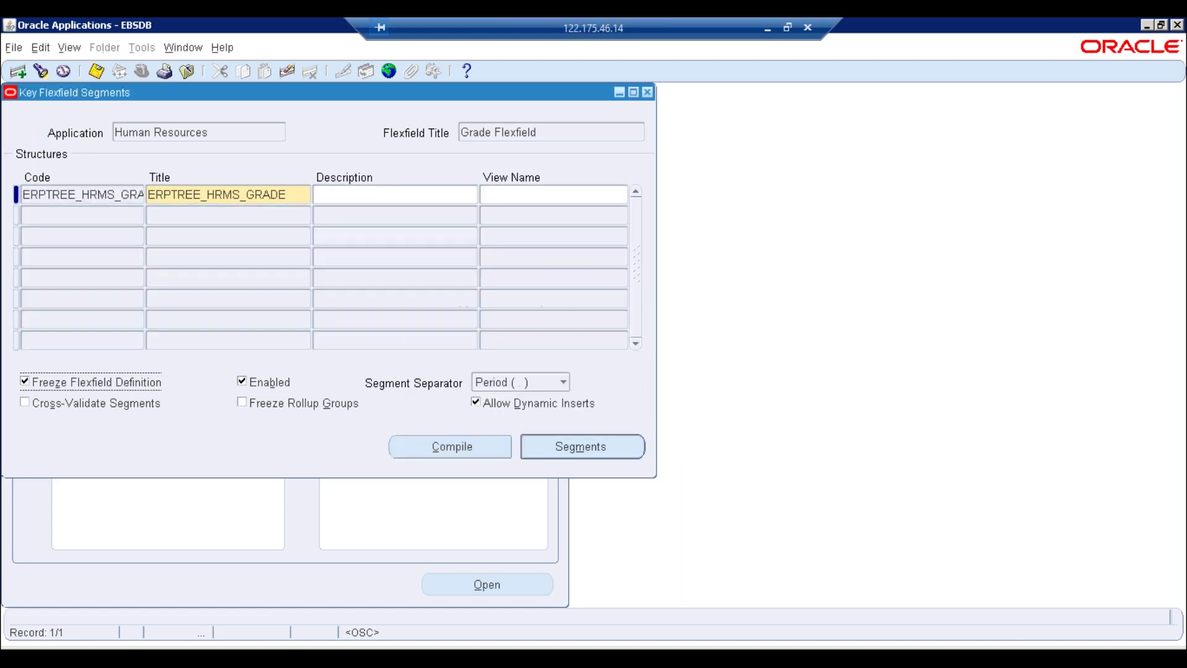
{"action": "left_click", "coordinate": [488, 446]}
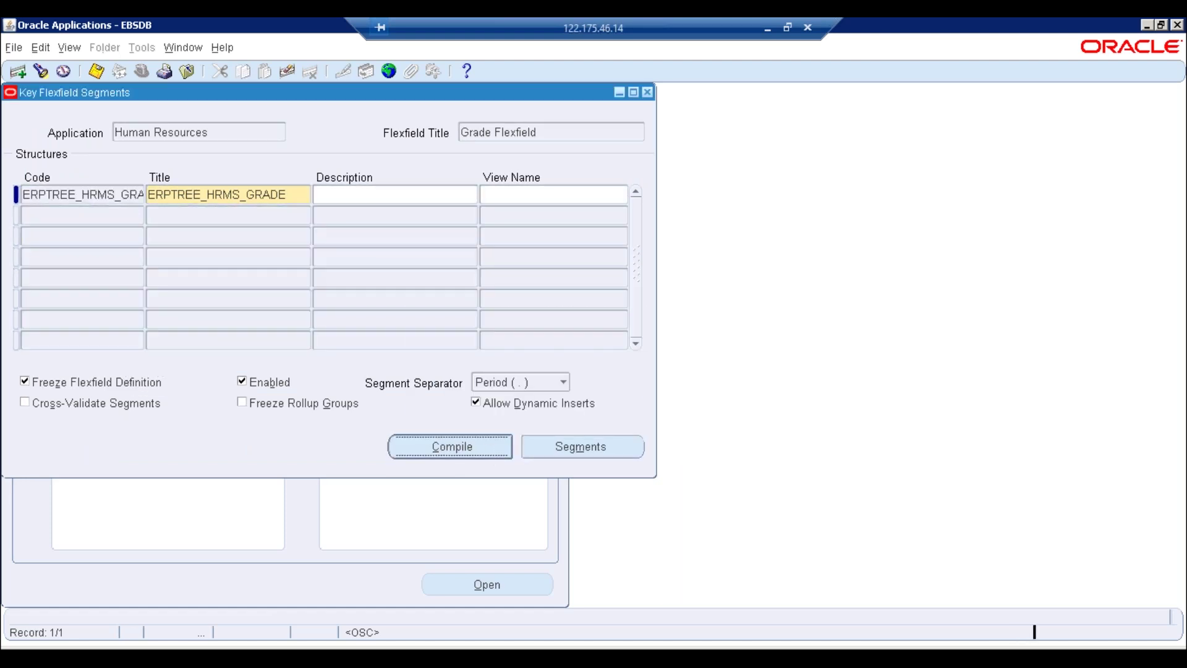
{"action": "key", "text": "Return"}
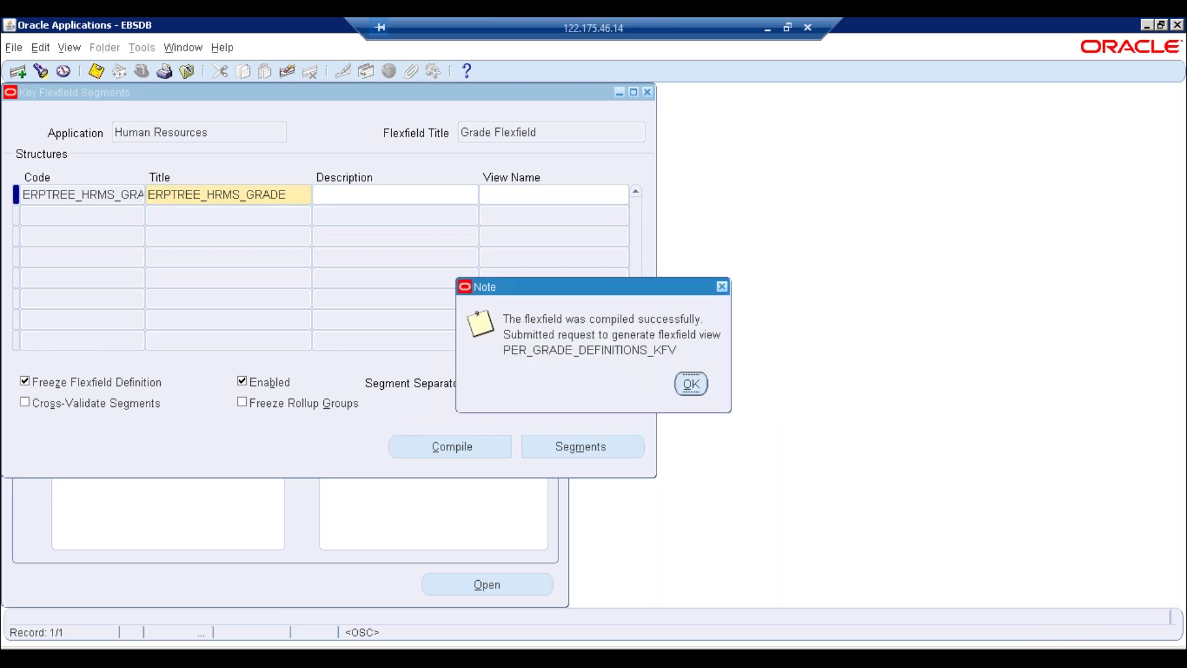
{"action": "key", "text": "Return"}
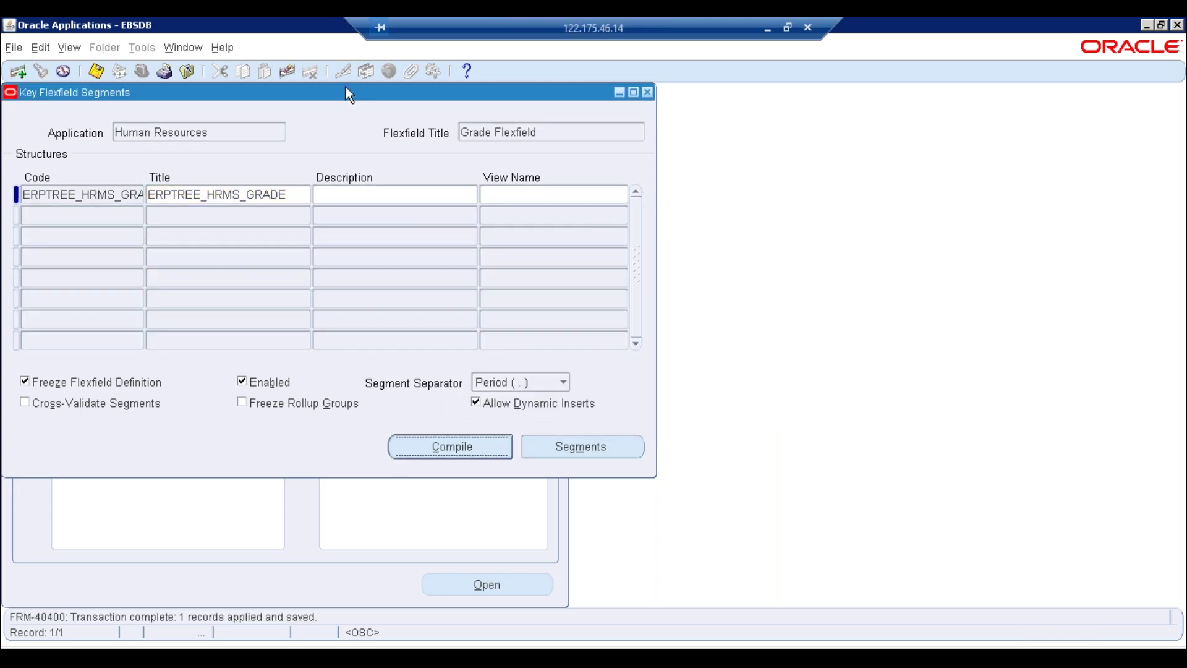
{"action": "left_click", "coordinate": [77, 52]}
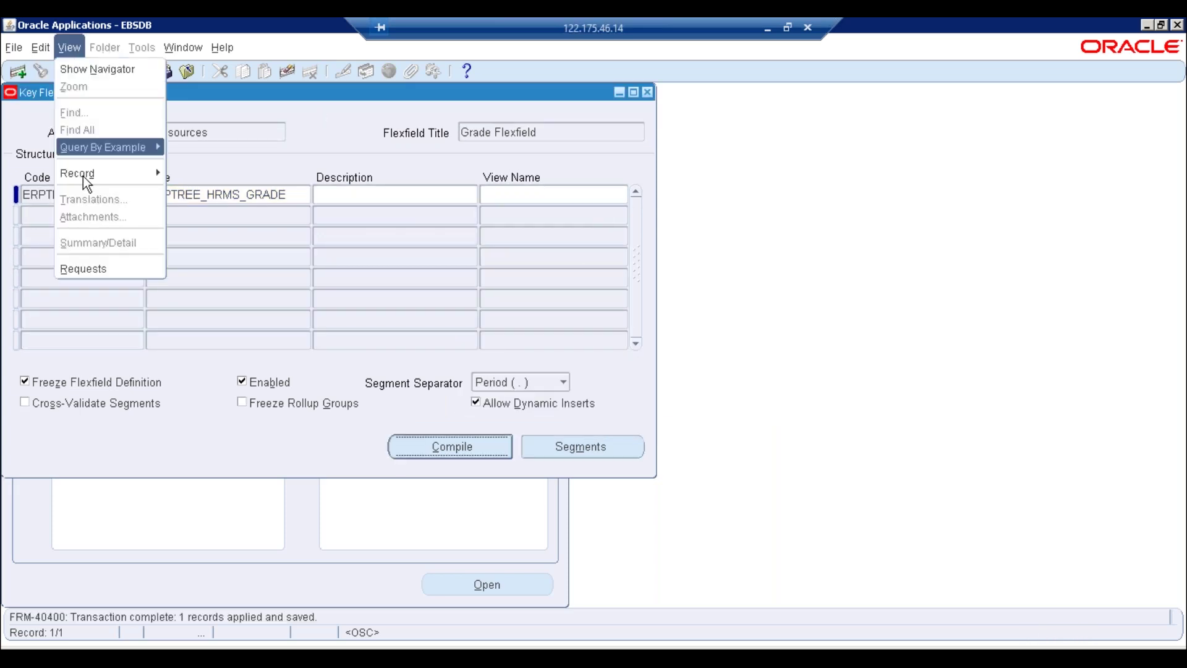
List recent requests and refresh to see the Flexfield View Generator running
{"action": "left_click", "coordinate": [83, 265]}
{"action": "left_click", "coordinate": [495, 468]}
{"action": "left_click", "coordinate": [138, 130]}
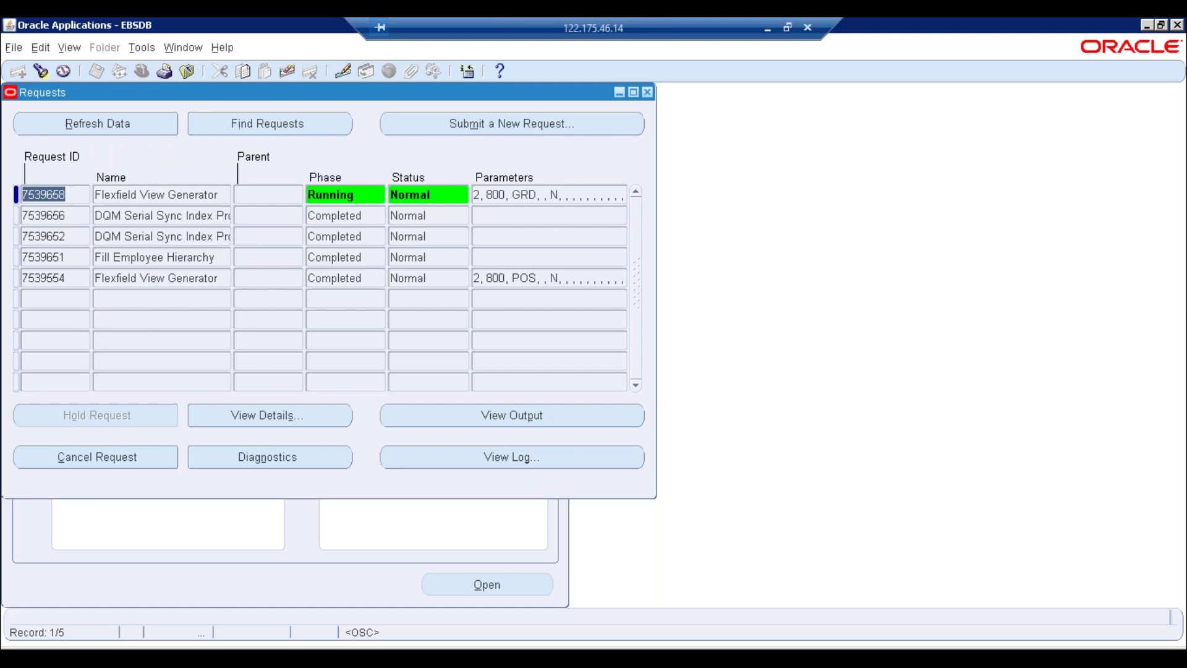
Refresh the requests to confirm the Flexfield View Generator completed, then close the list
{"action": "key", "text": "alt+r"}
{"action": "key", "text": "alt+r"}
{"action": "key", "text": "alt+r"}
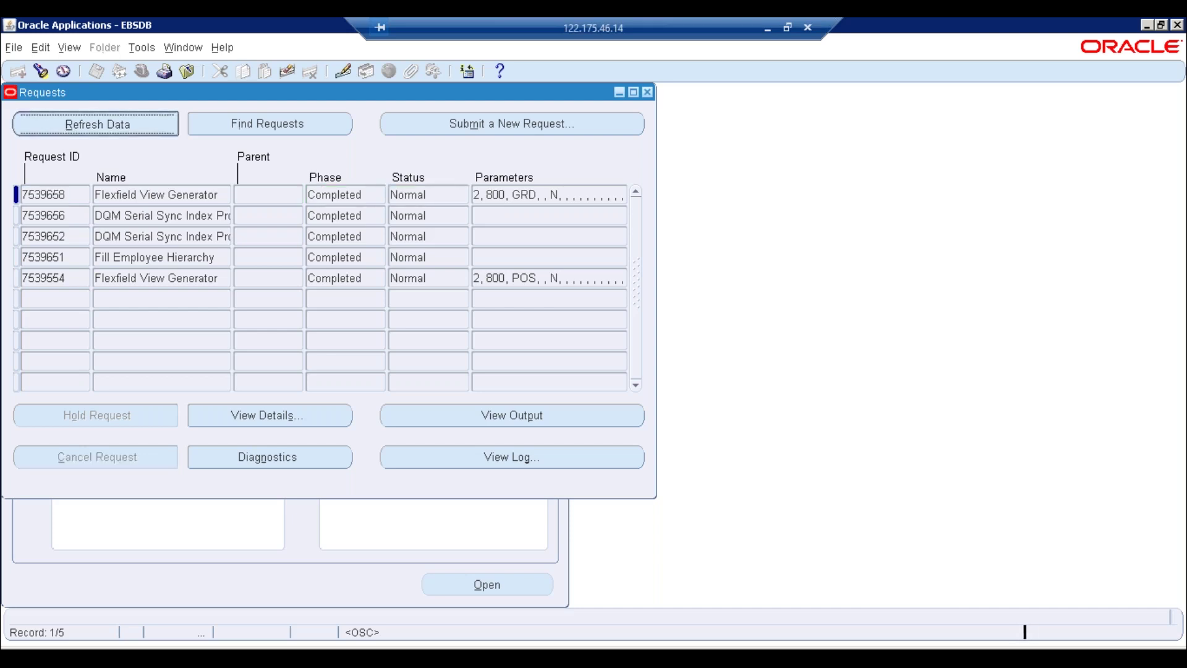
{"action": "left_click", "coordinate": [647, 91]}
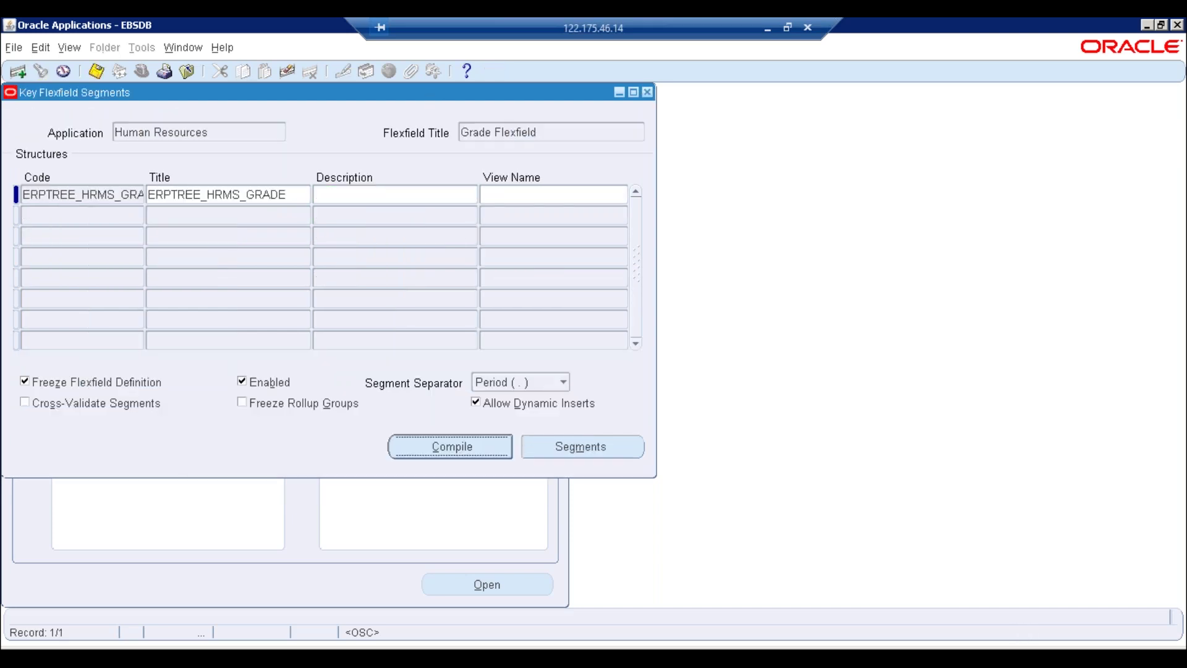
Close the grade structure and try finding segment values by the pasted grade value set
{"action": "left_click", "coordinate": [648, 91]}
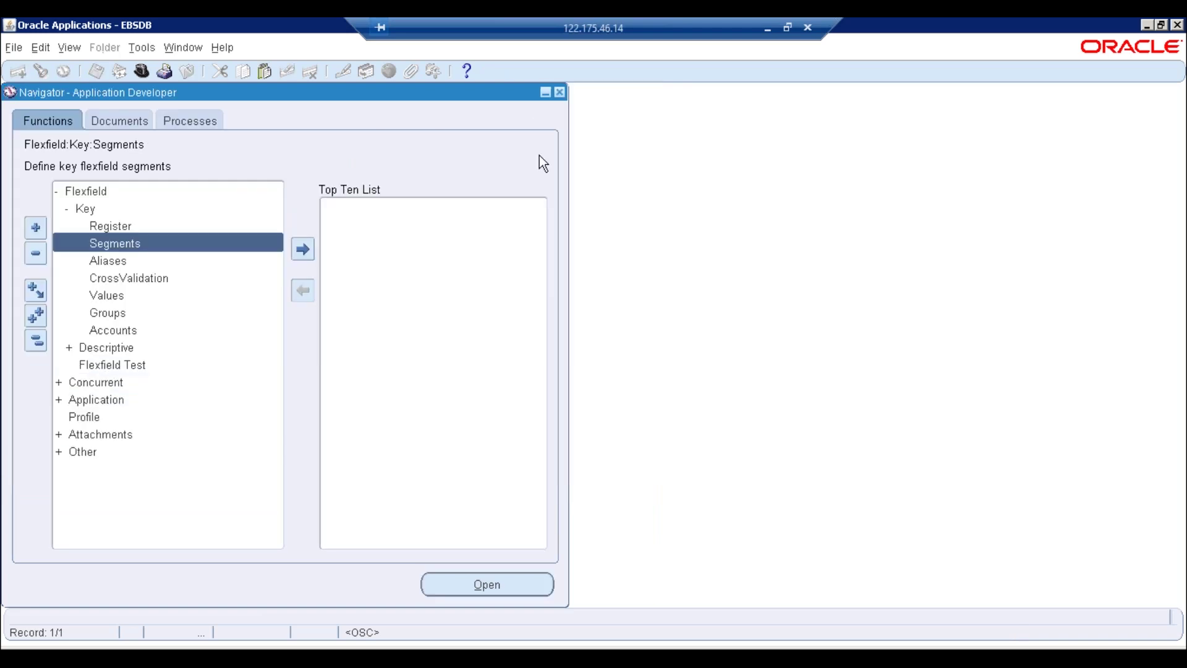
{"action": "double_click", "coordinate": [145, 296]}
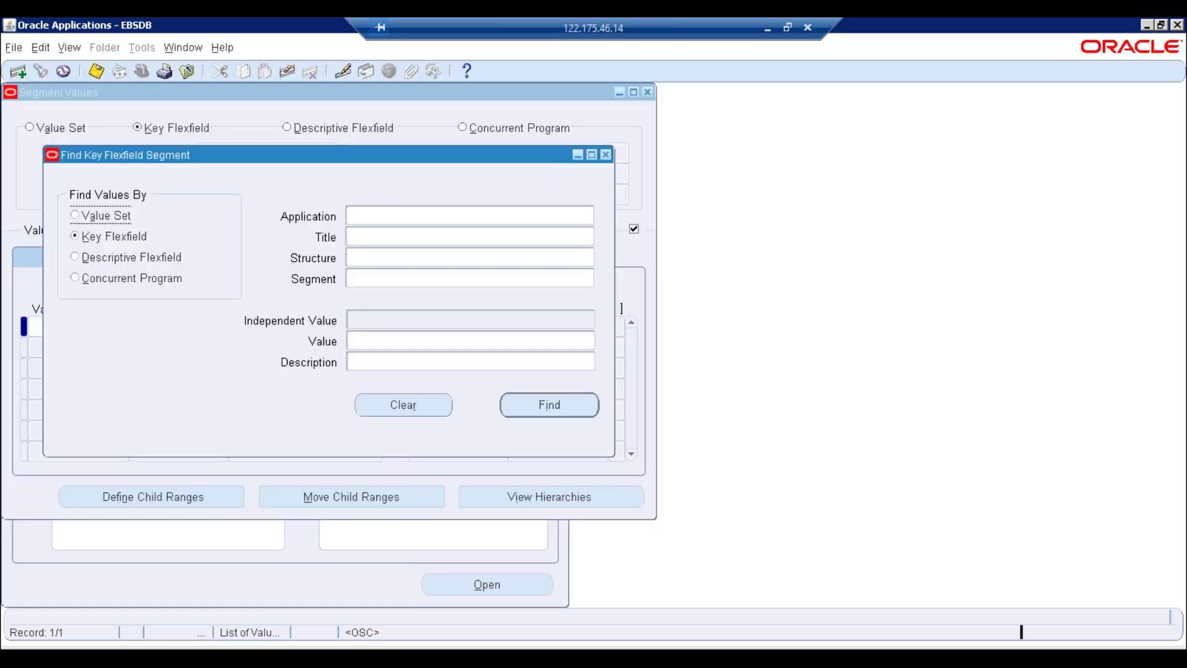
{"action": "left_click", "coordinate": [105, 216]}
{"action": "type", "text": "ERPTREE_GRADE_NAME_VS"}
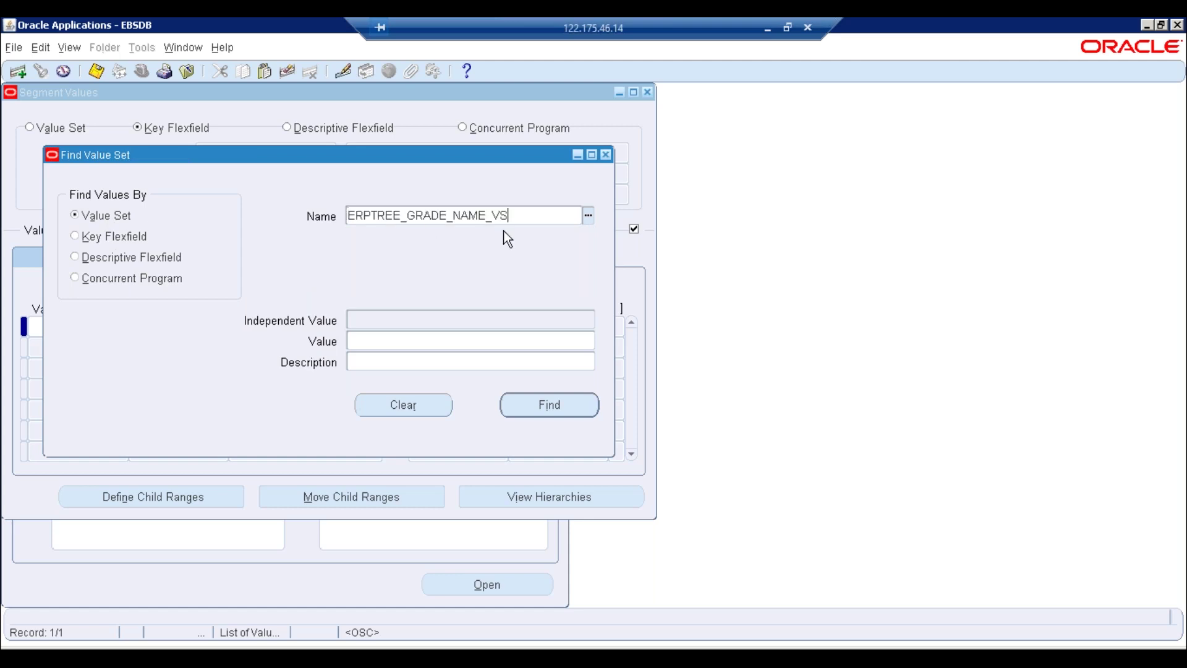
{"action": "left_click", "coordinate": [558, 413]}
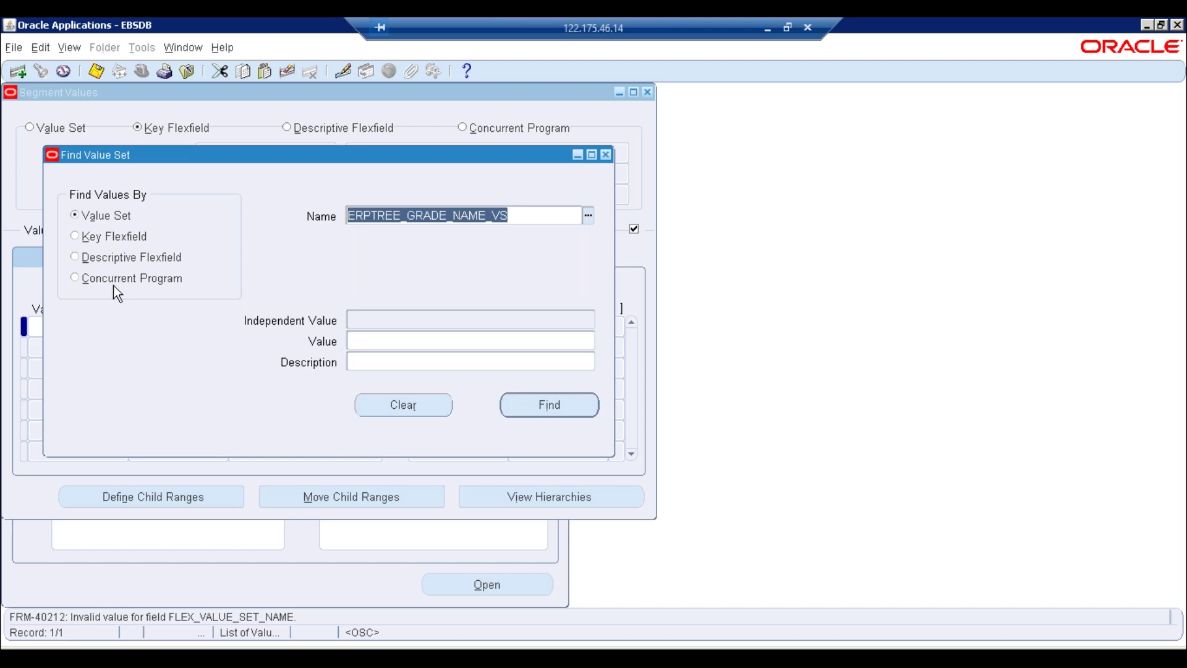
{"action": "key", "text": "BackSpace"}
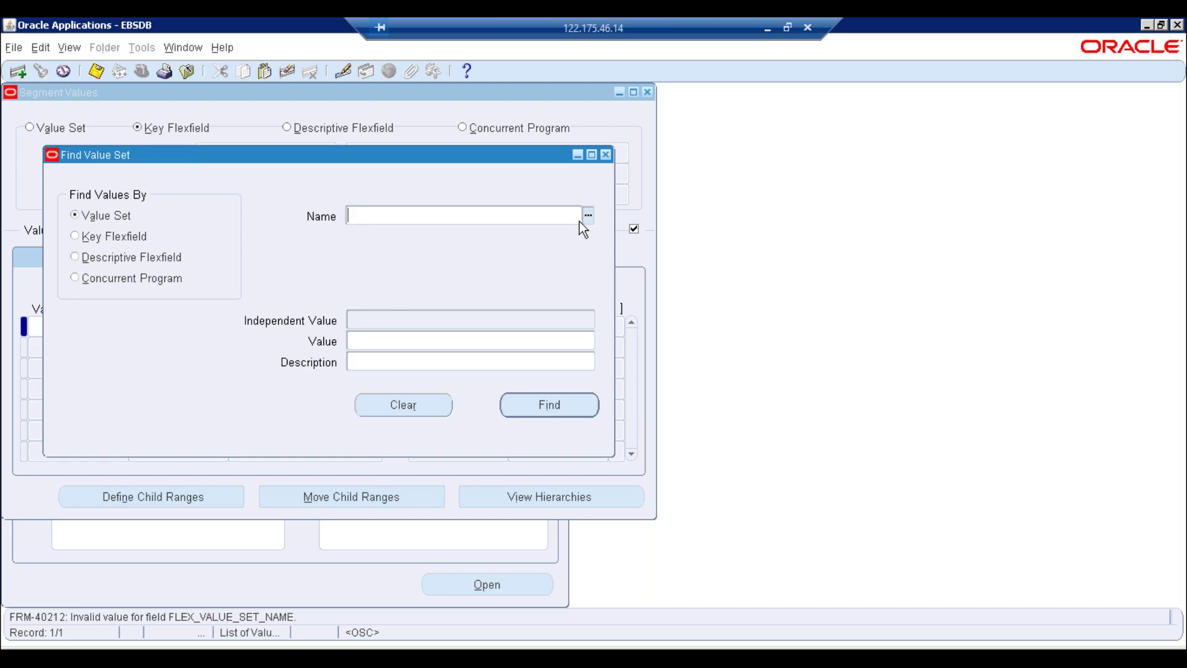
{"action": "left_click", "coordinate": [606, 154]}
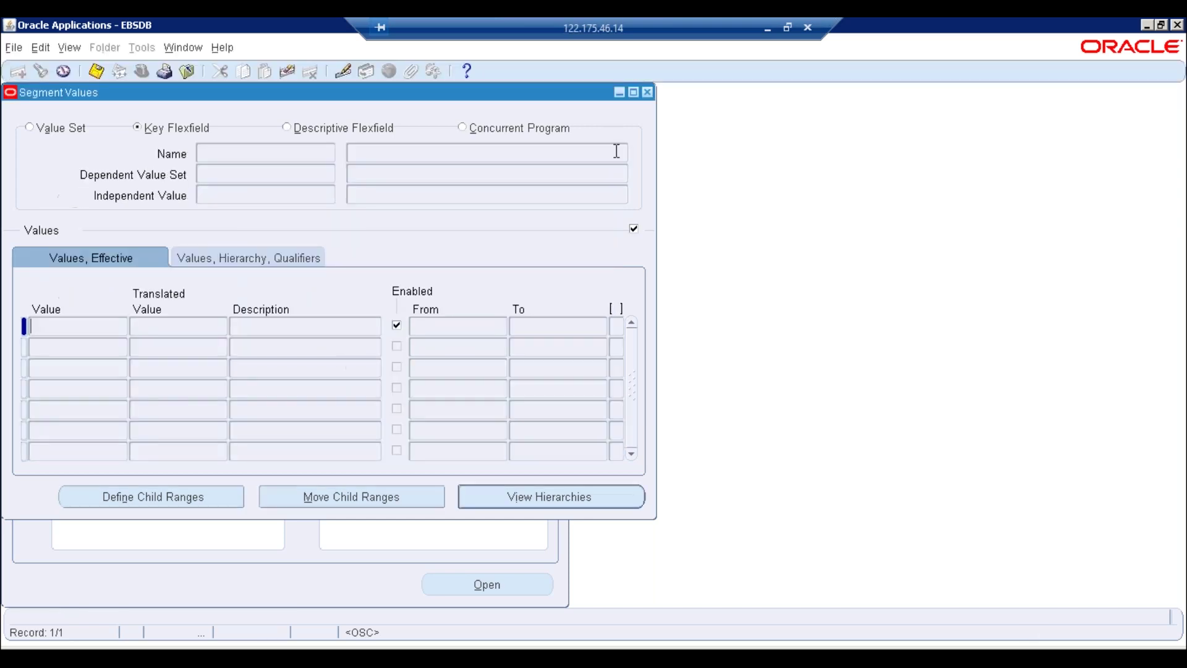
{"action": "left_click", "coordinate": [647, 92]}
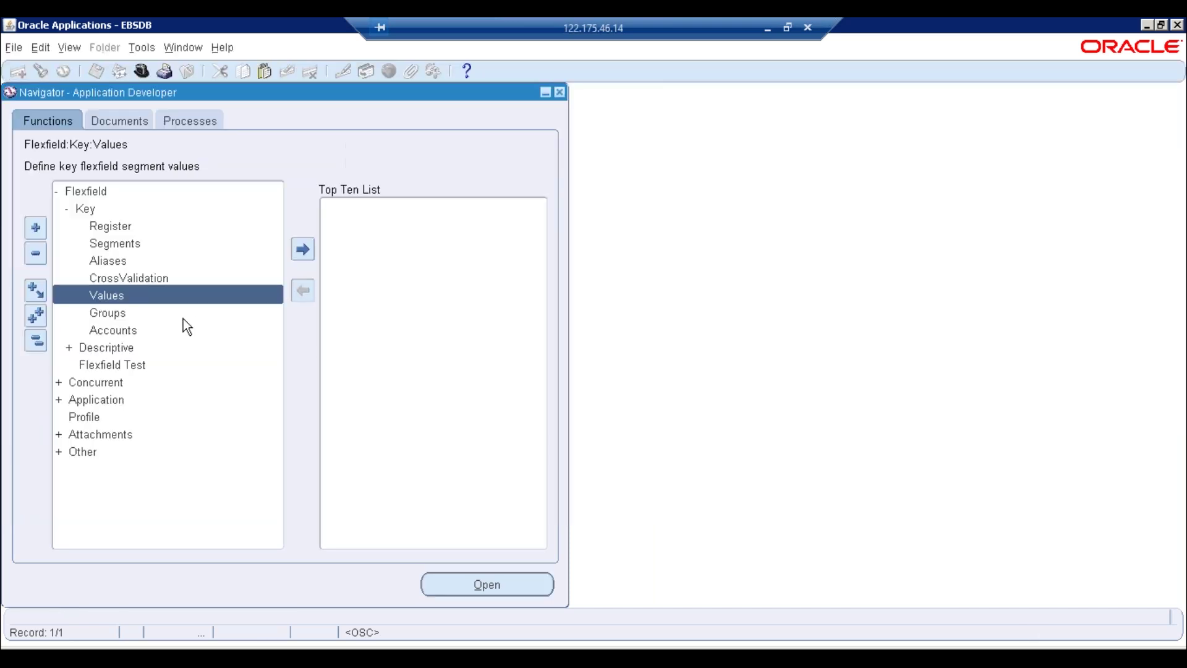
Reopen Segment Values and try 'HUM' and 'Hu' as the application, then list applications
{"action": "double_click", "coordinate": [118, 296]}
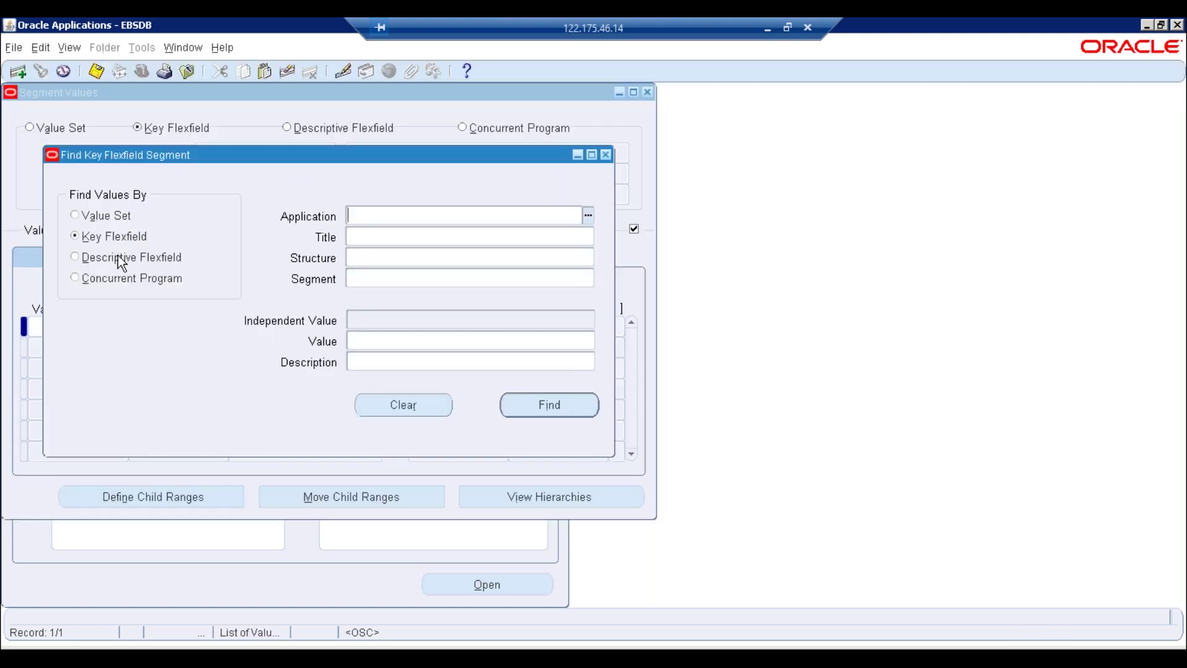
{"action": "type", "text": "HUM"}
{"action": "key", "text": "Tab"}
{"action": "key", "text": "BackSpace"}
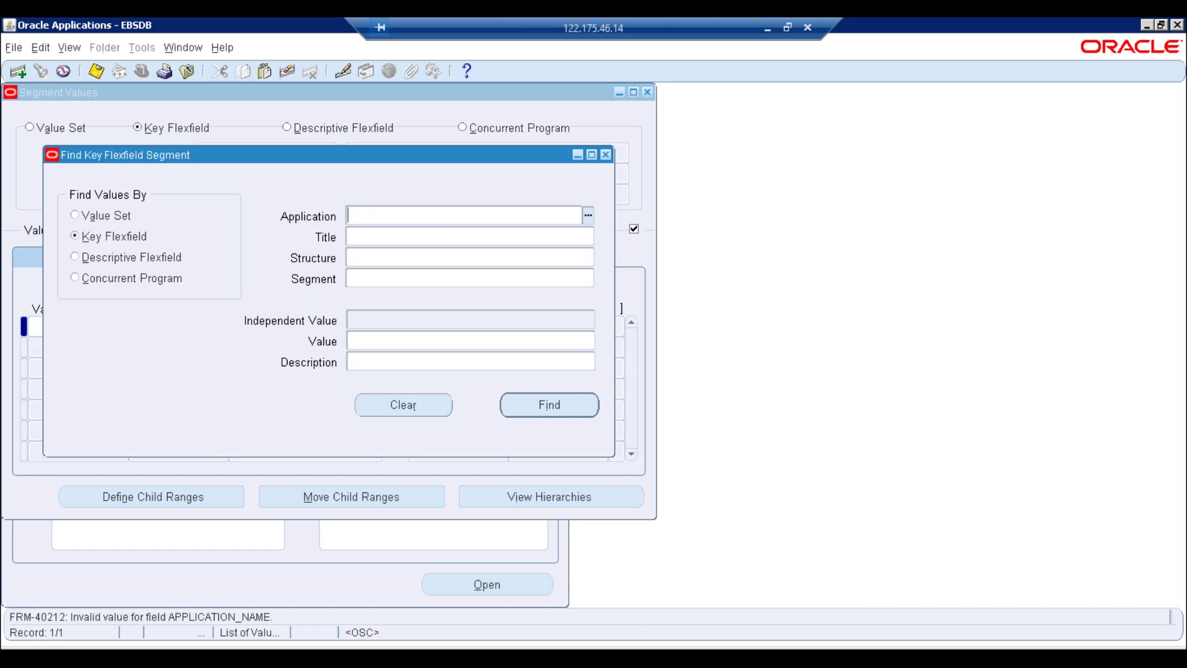
{"action": "type", "text": "Hu"}
{"action": "key", "text": "Tab"}
{"action": "type", "text": "="}
{"action": "key", "text": "BackSpace"}
{"action": "key", "text": "ctrl+l"}
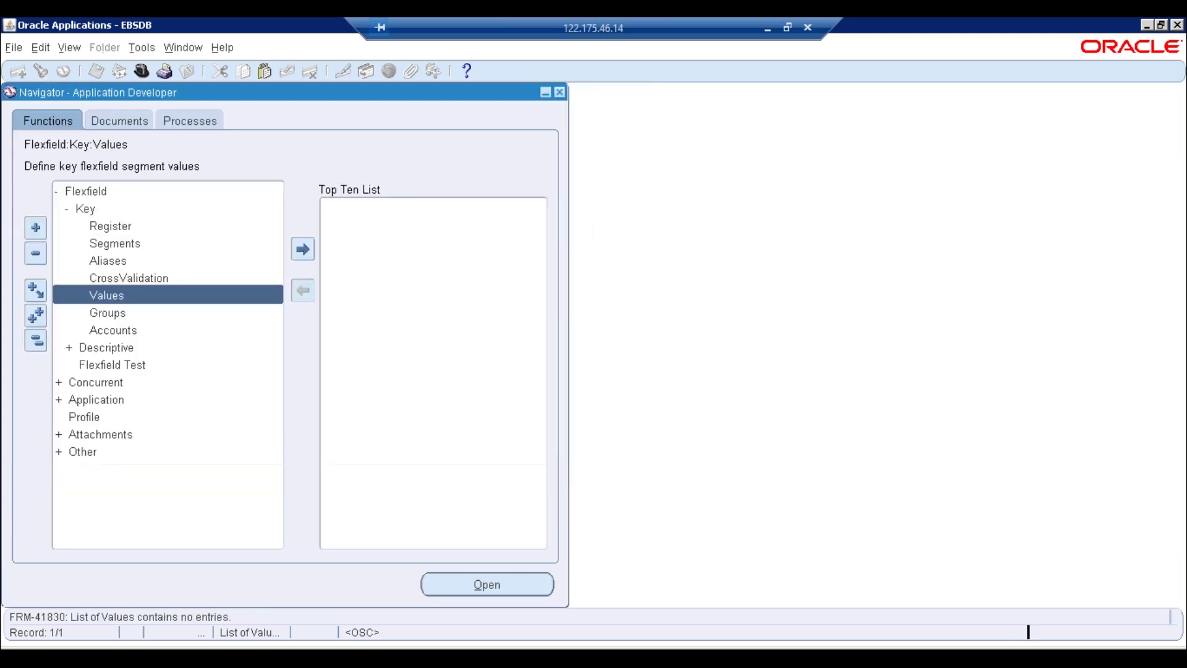
Reopen Flexfield > Key > Values, find the application list empty, and close the form
{"action": "left_click", "coordinate": [38, 338]}
{"action": "double_click", "coordinate": [101, 191]}
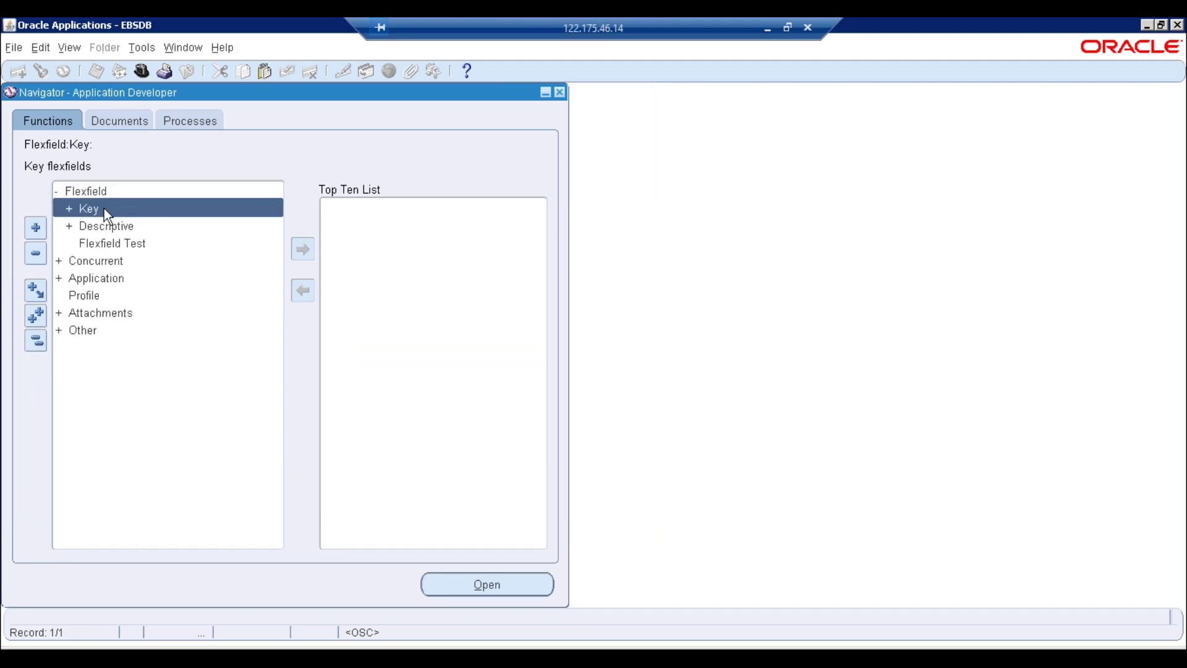
{"action": "double_click", "coordinate": [104, 209]}
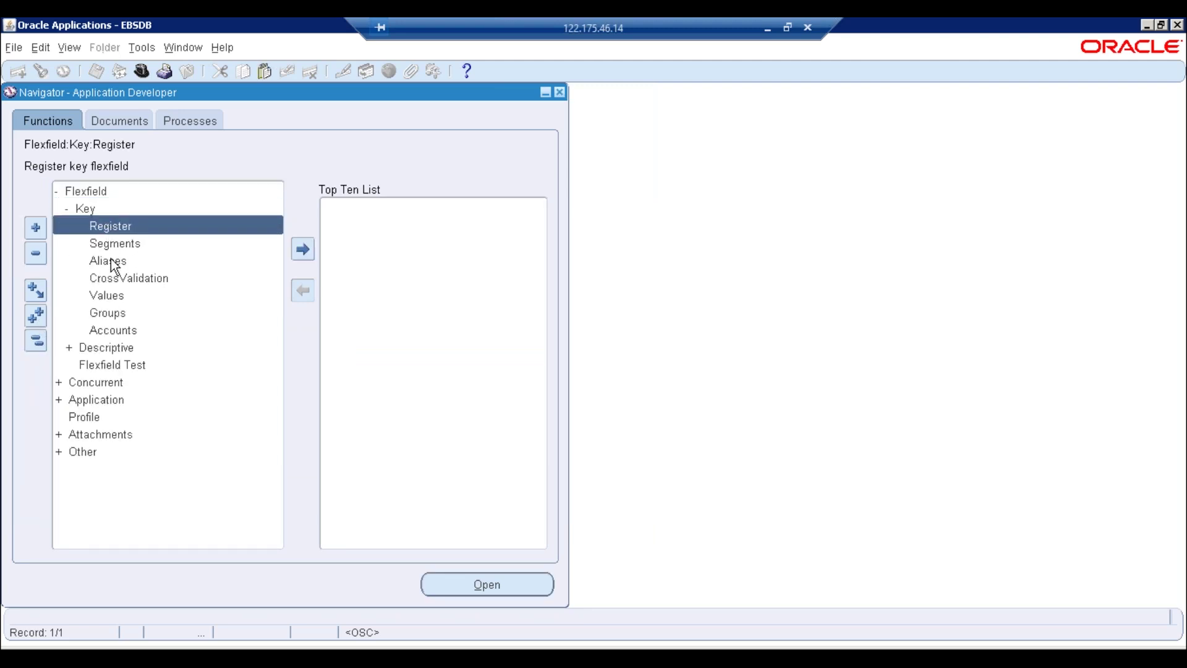
{"action": "double_click", "coordinate": [111, 296]}
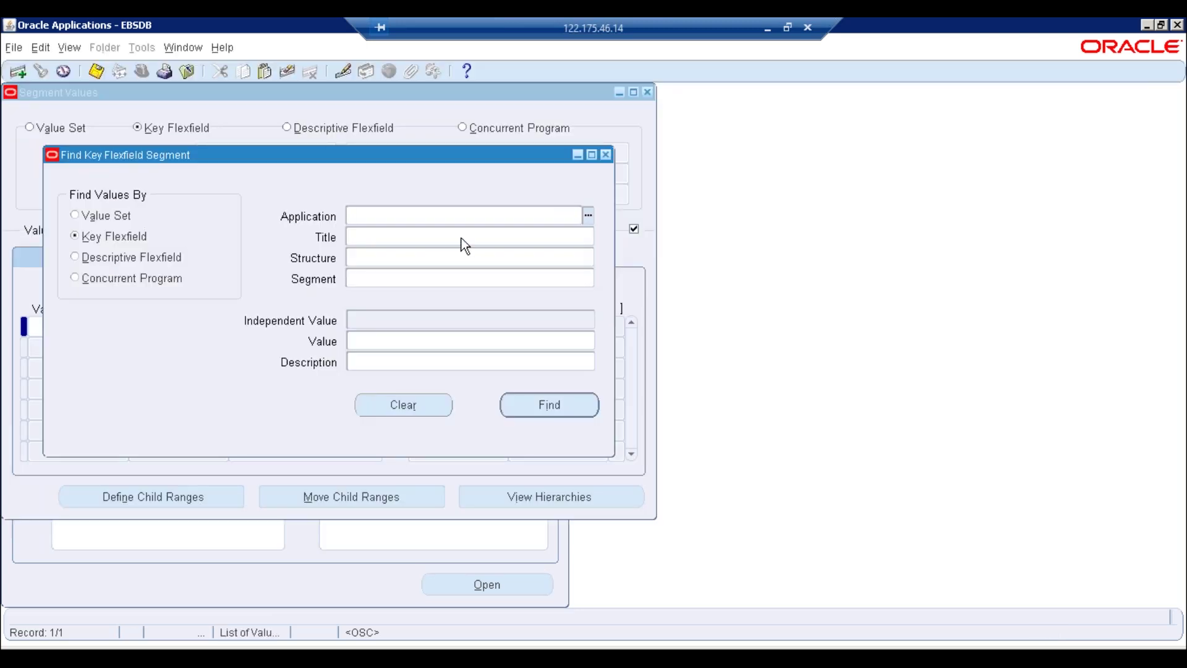
{"action": "left_click", "coordinate": [588, 216]}
{"action": "left_click", "coordinate": [588, 215]}
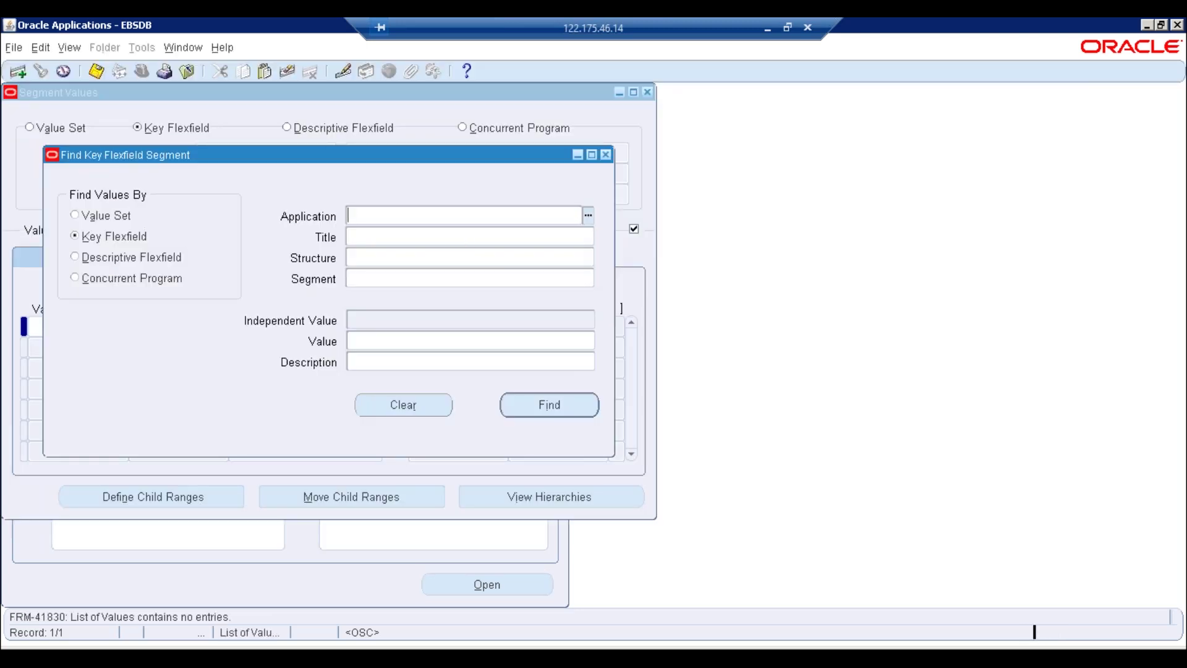
{"action": "left_click", "coordinate": [719, 390]}
{"action": "left_click", "coordinate": [648, 92]}
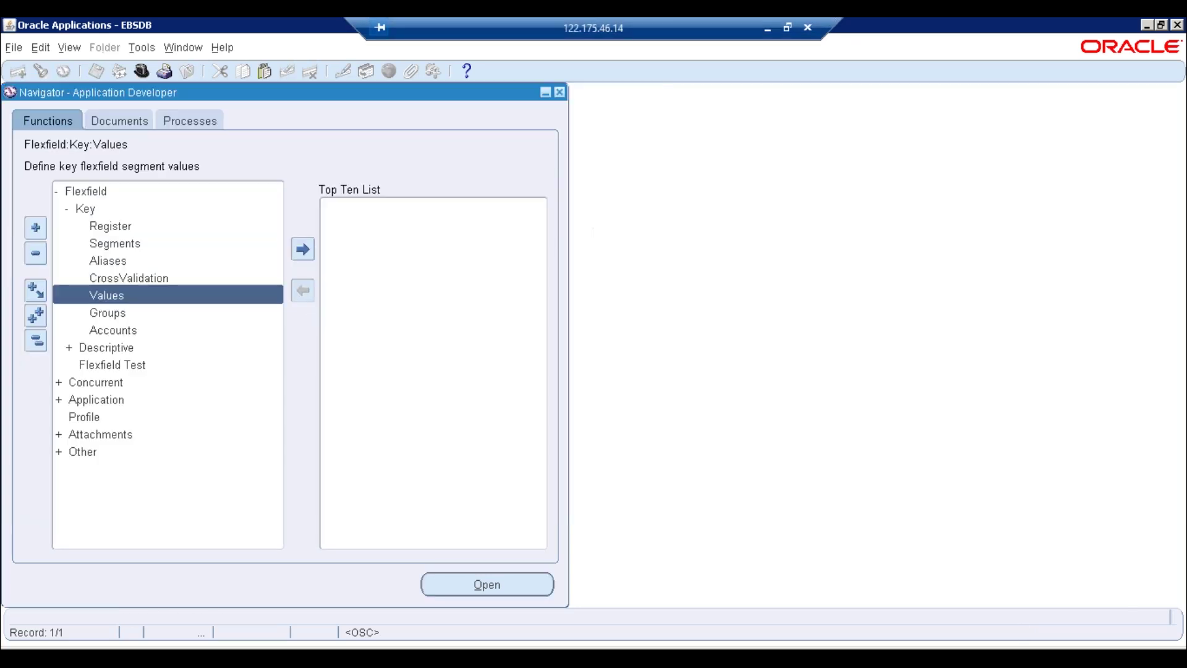
{"action": "left_click", "coordinate": [142, 71]}
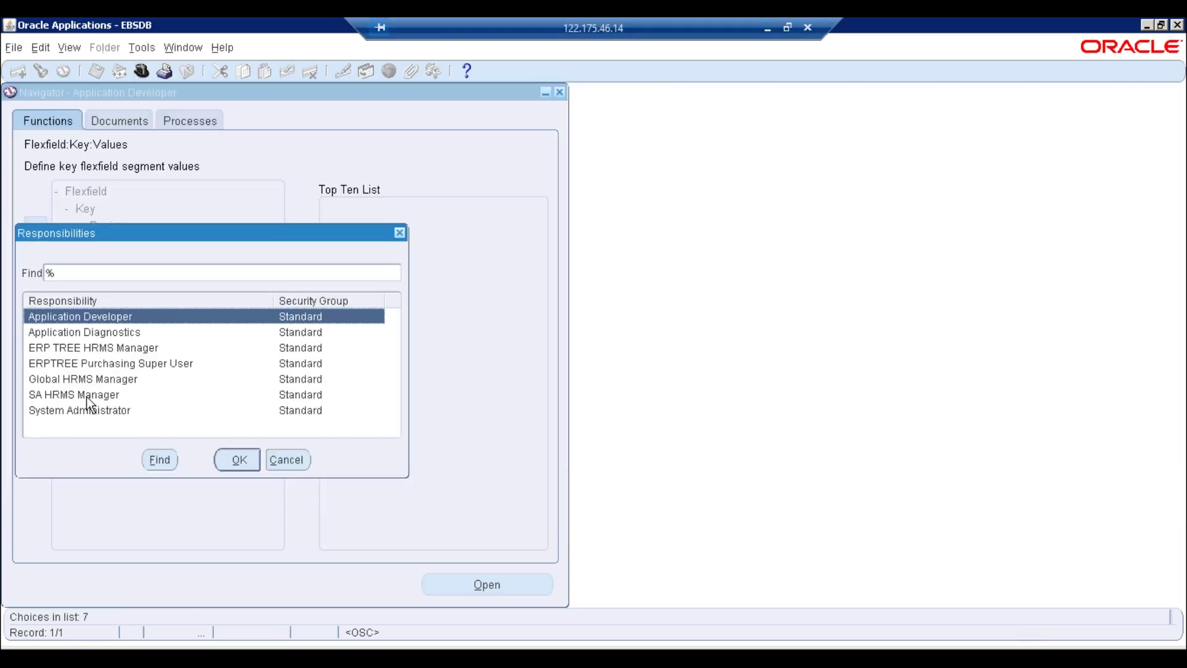
{"action": "left_click", "coordinate": [66, 365]}
{"action": "double_click", "coordinate": [68, 351]}
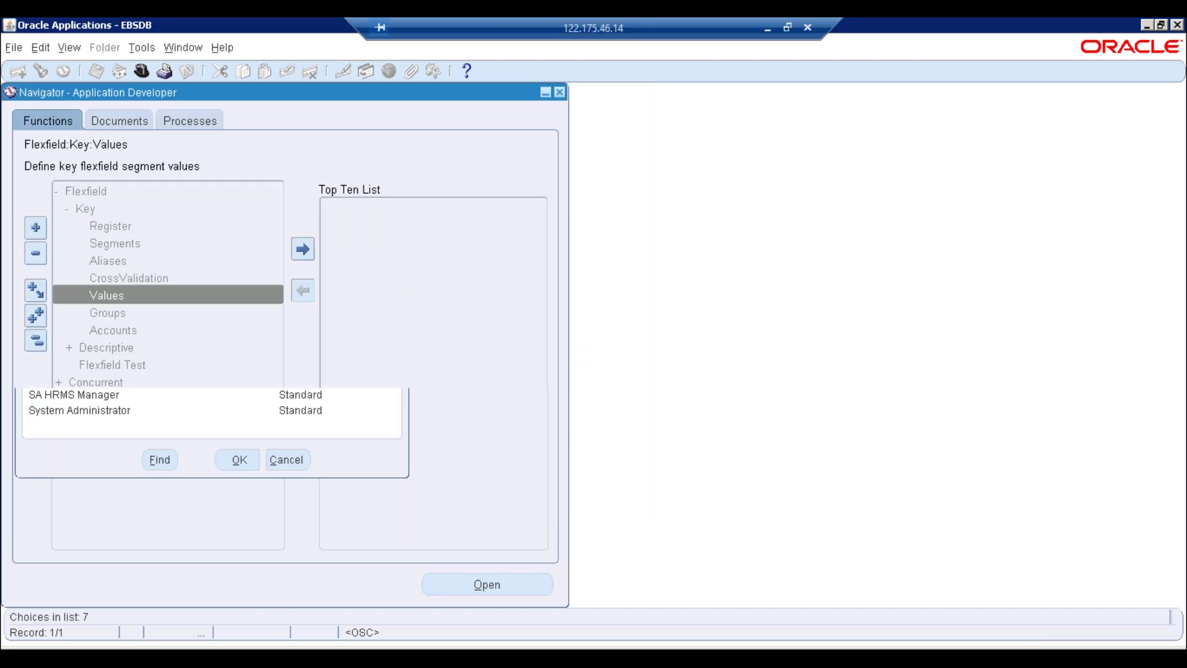
{"action": "key", "text": "Return"}
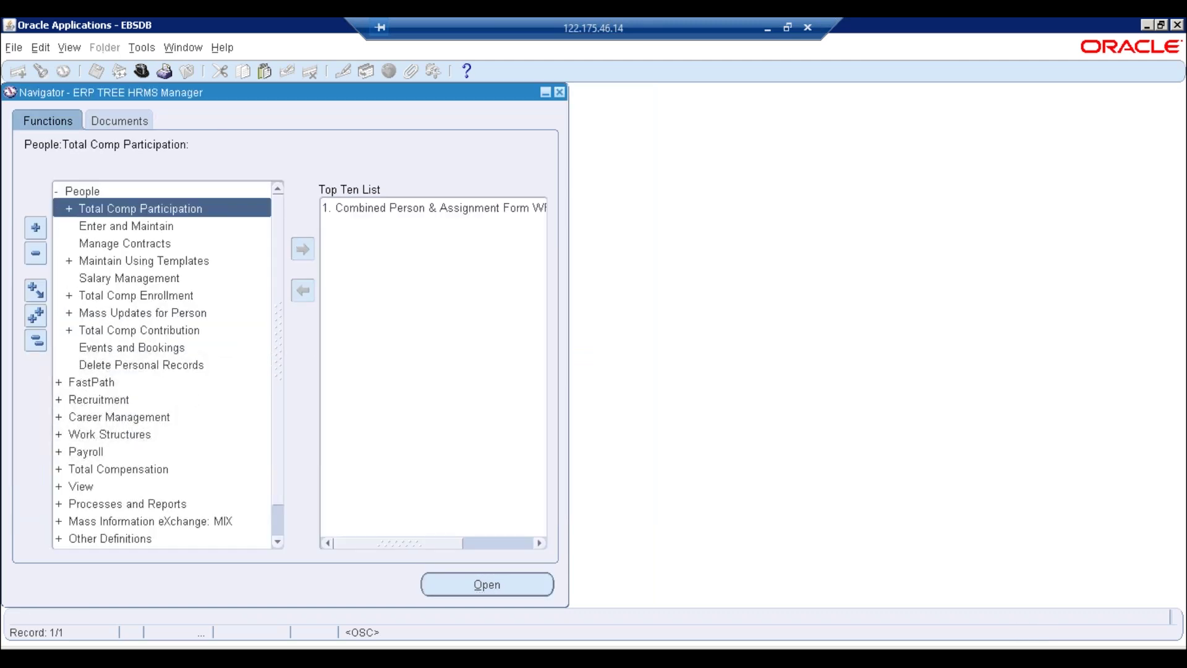
{"action": "key", "text": "Down"}
{"action": "key", "text": "Return"}
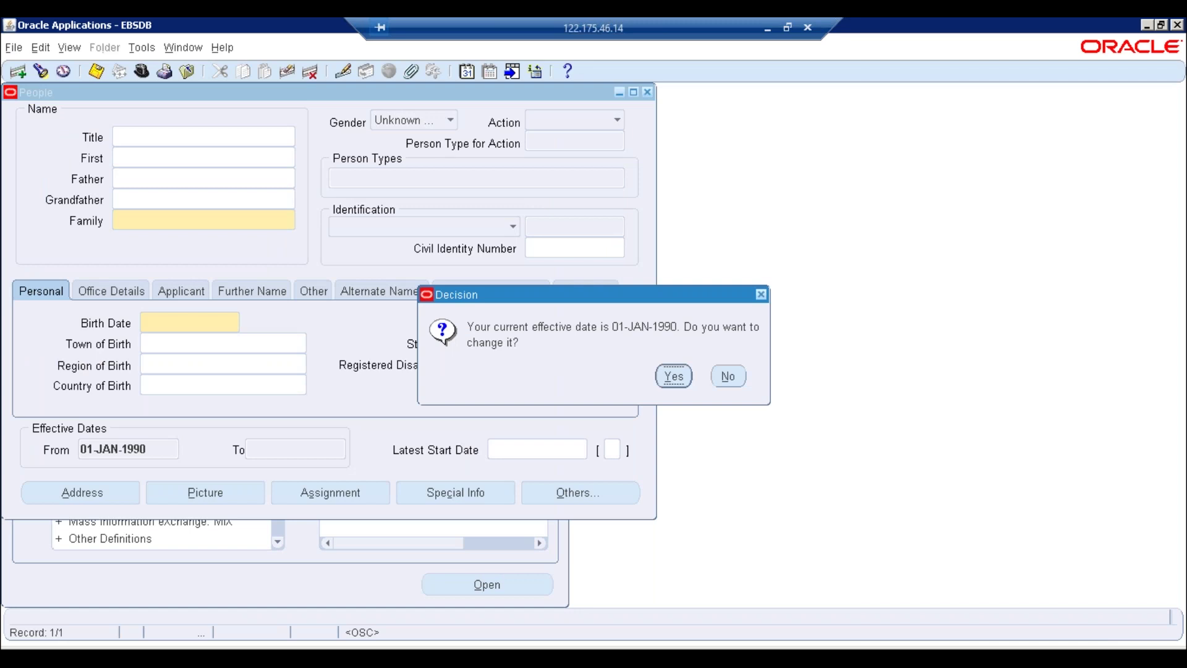
{"action": "left_click", "coordinate": [674, 377]}
{"action": "left_click", "coordinate": [590, 388]}
{"action": "left_click", "coordinate": [480, 390]}
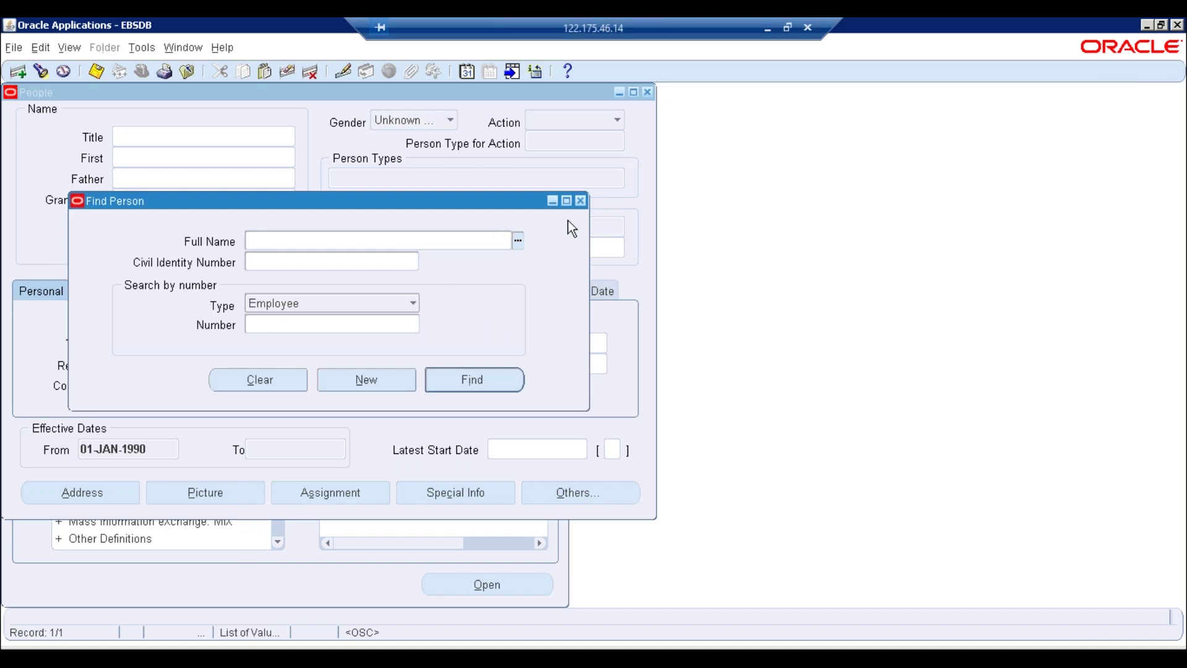
{"action": "left_click", "coordinate": [581, 201]}
{"action": "left_click", "coordinate": [648, 92]}
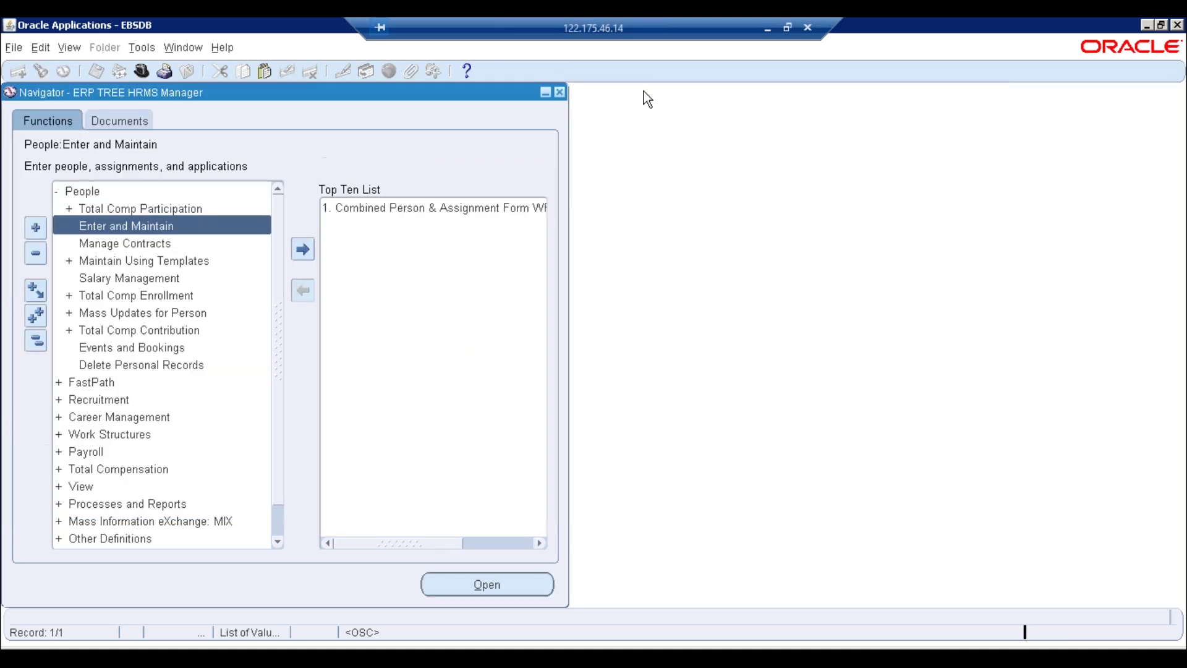
{"action": "left_click", "coordinate": [150, 70]}
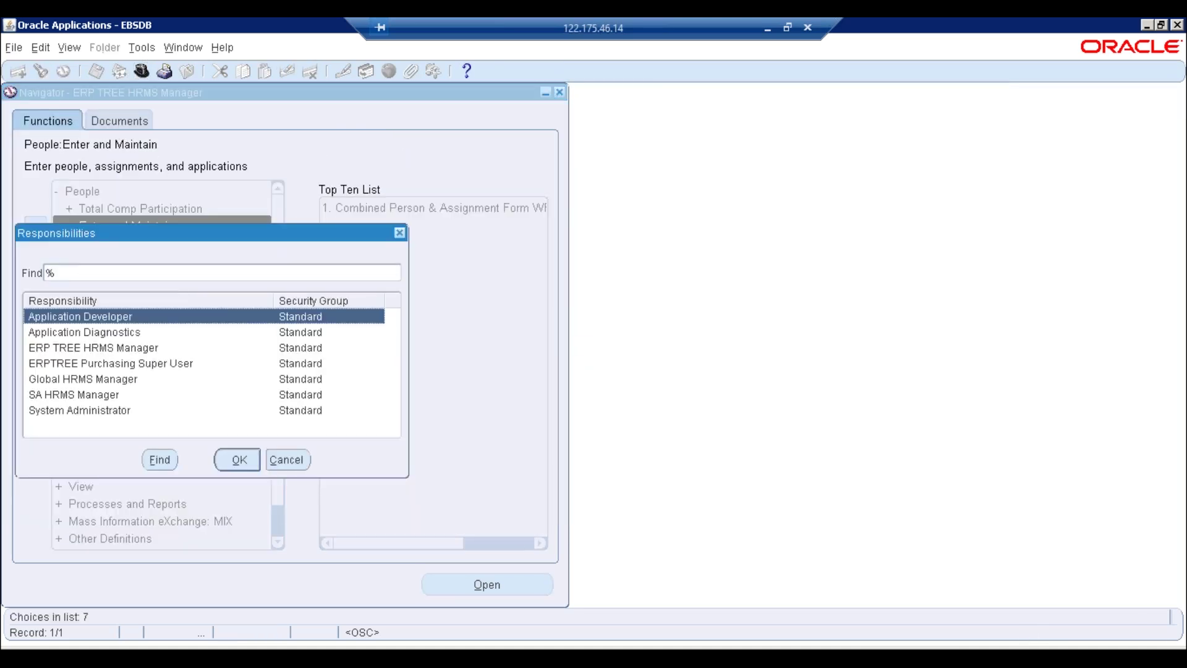
Return to Application Developer and reopen key flexfield Values, where the application list is empty
{"action": "key", "text": "Return"}
{"action": "key", "text": "Return"}
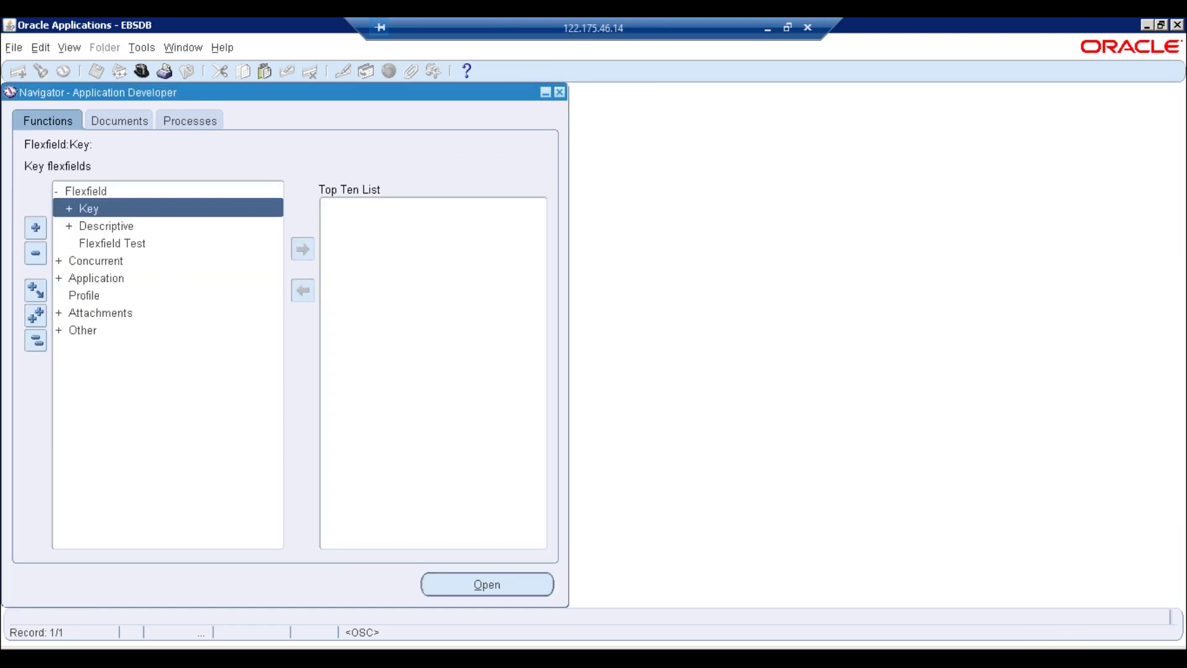
{"action": "key", "text": "Down"}
{"action": "key", "text": "Down"}
{"action": "key", "text": "Down"}
{"action": "key", "text": "Down"}
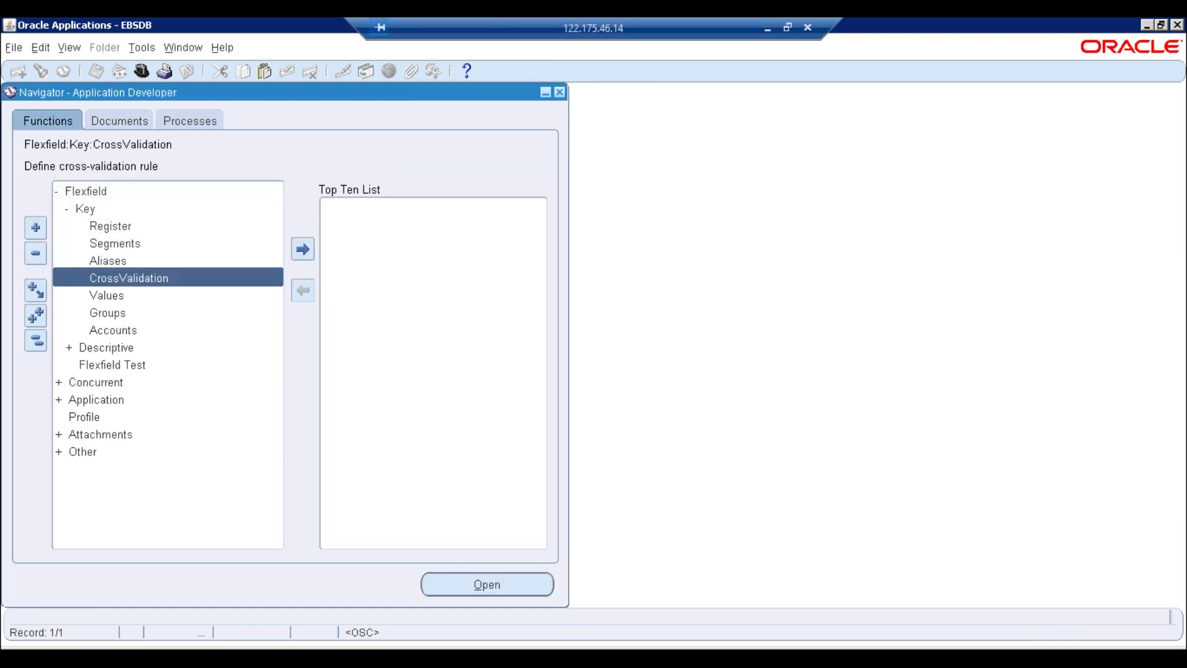
{"action": "key", "text": "Return"}
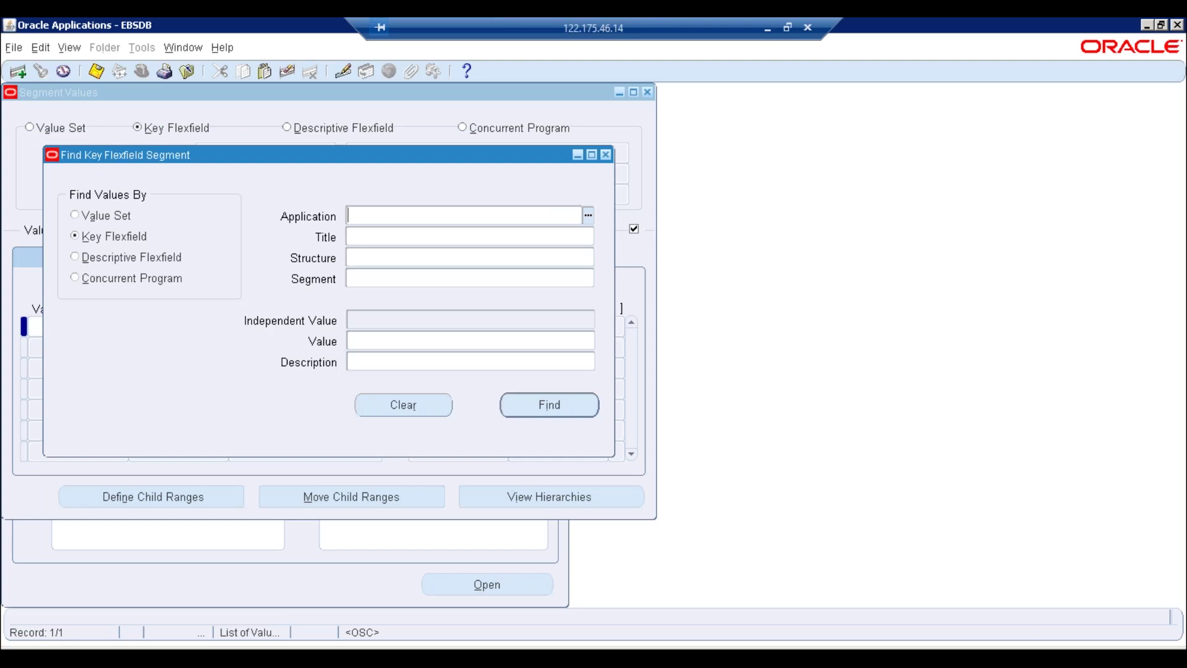
{"action": "left_click", "coordinate": [588, 215]}
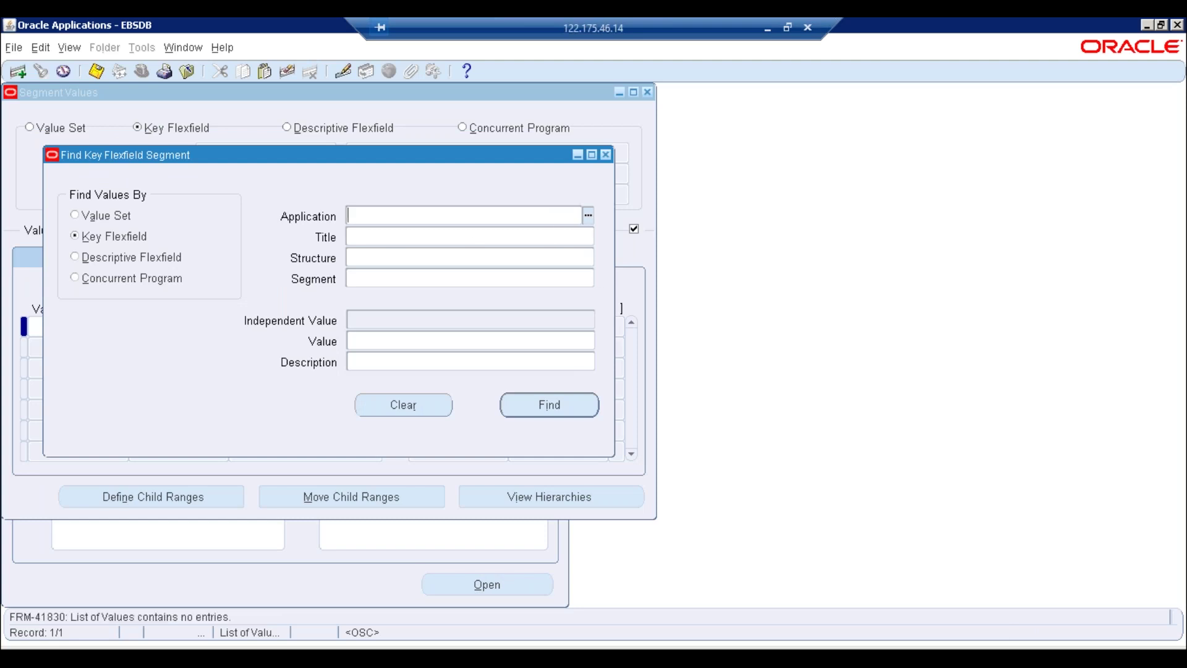
{"action": "left_click", "coordinate": [722, 402]}
Try 'hum' as the application, look up flexfield titles, then switch responsibility
{"action": "type", "text": "hum"}
{"action": "key", "text": "Tab"}
{"action": "key", "text": "BackSpace"}
{"action": "key", "text": "Tab"}
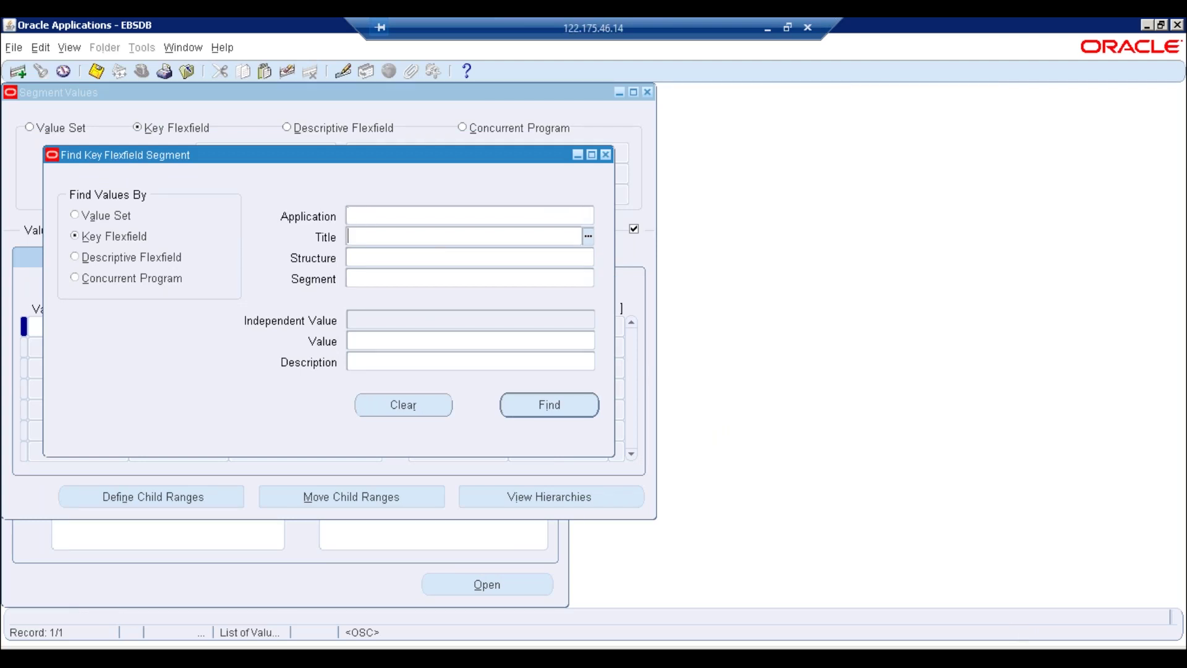
{"action": "key", "text": "ctrl+l"}
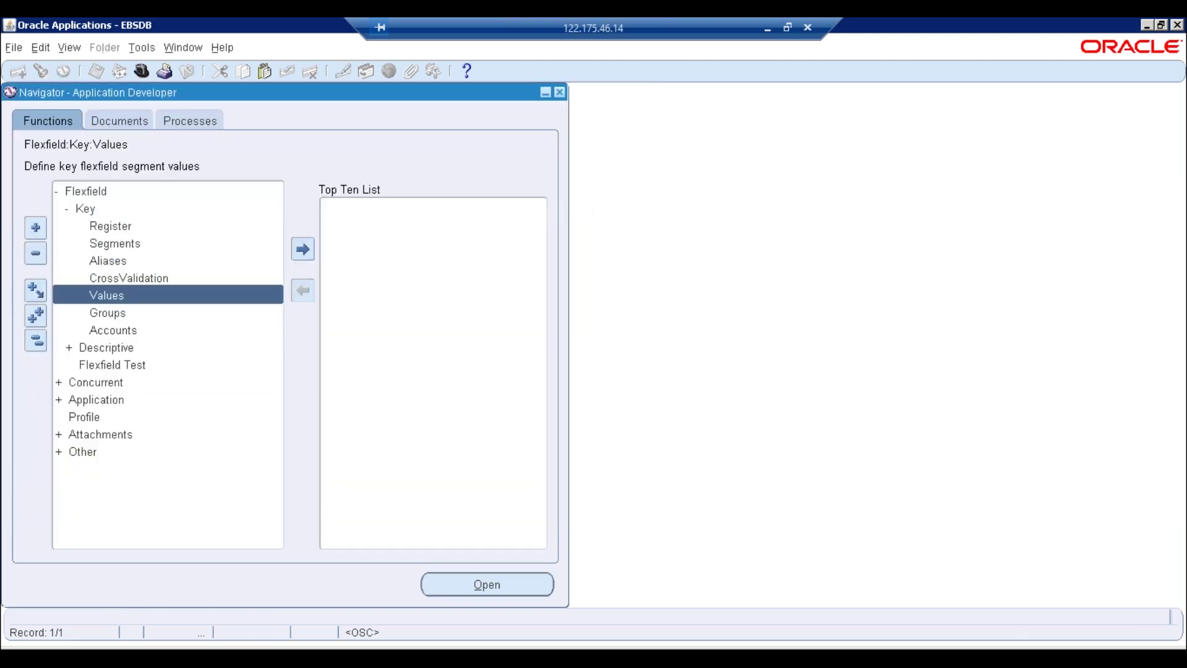
{"action": "left_click", "coordinate": [143, 71]}
Choose System Administrator and open Application > Flexfield > Key > Values
{"action": "double_click", "coordinate": [69, 413]}
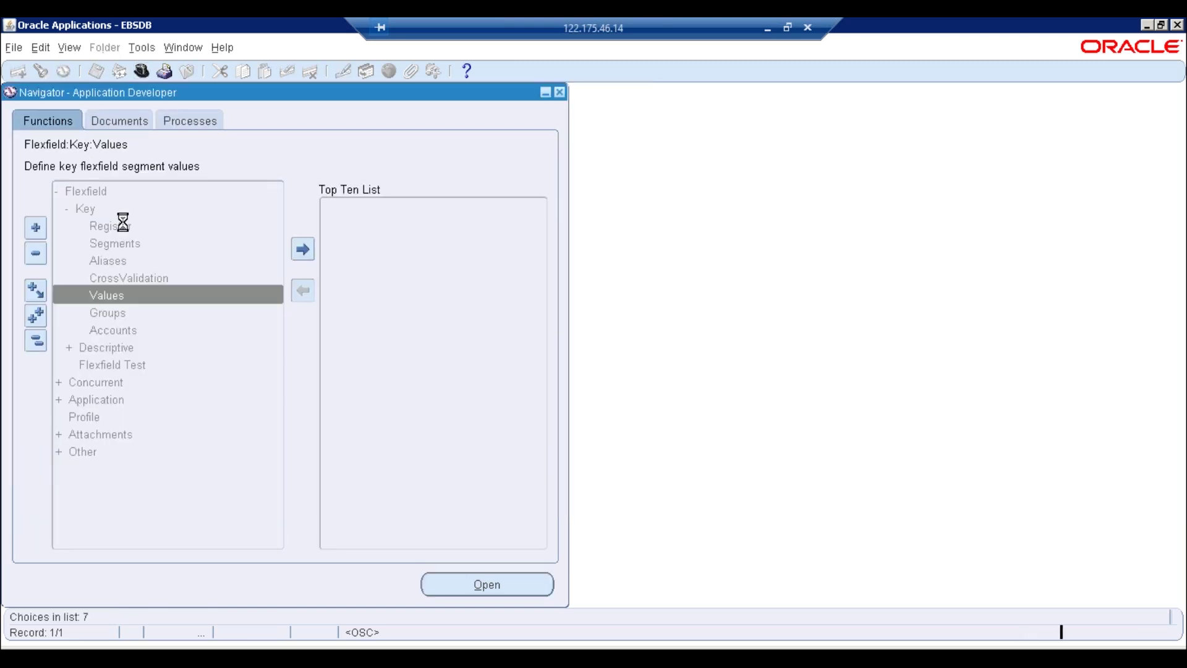
{"action": "left_click", "coordinate": [104, 233]}
{"action": "double_click", "coordinate": [106, 243]}
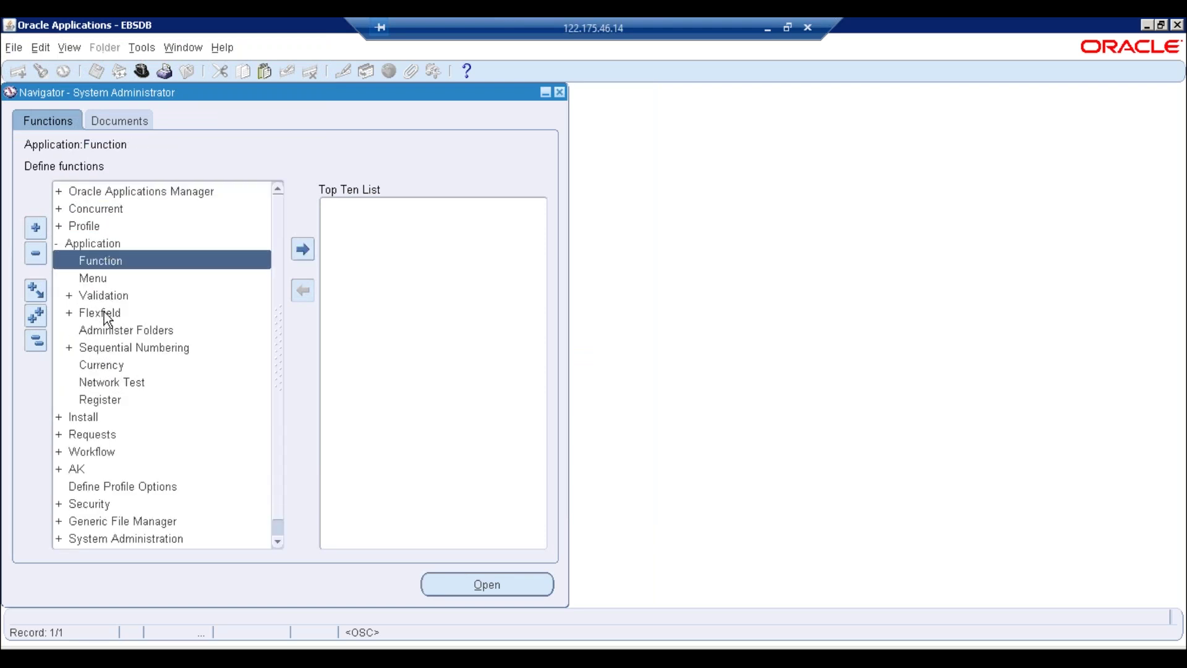
{"action": "double_click", "coordinate": [111, 313]}
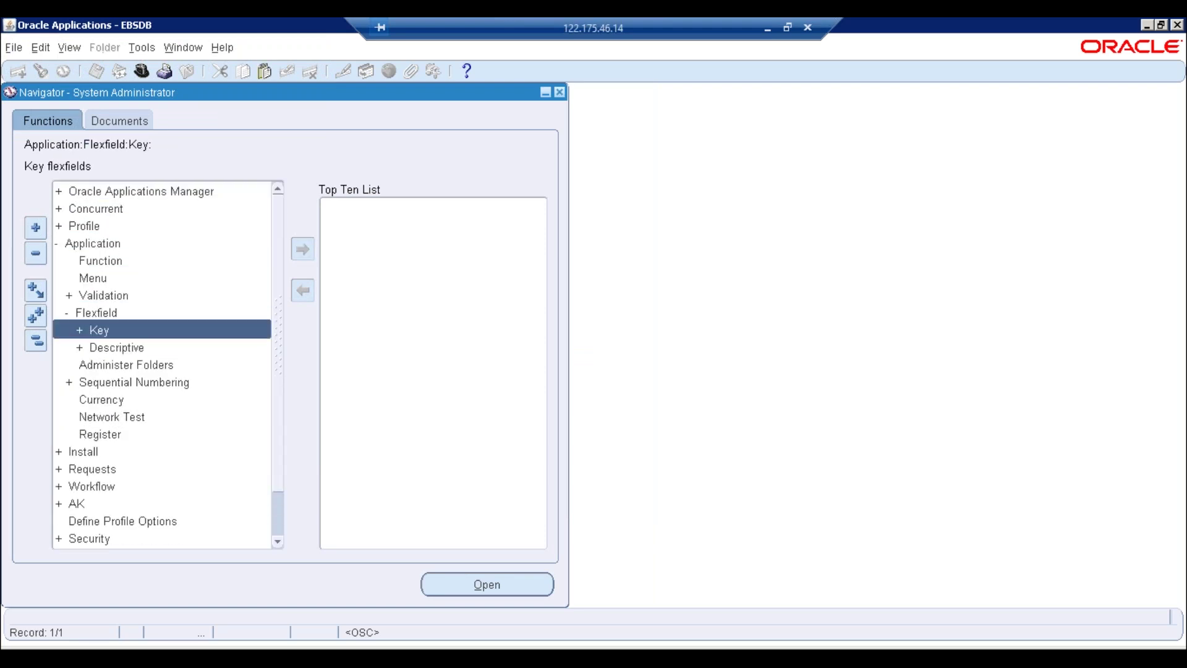
{"action": "double_click", "coordinate": [106, 330]}
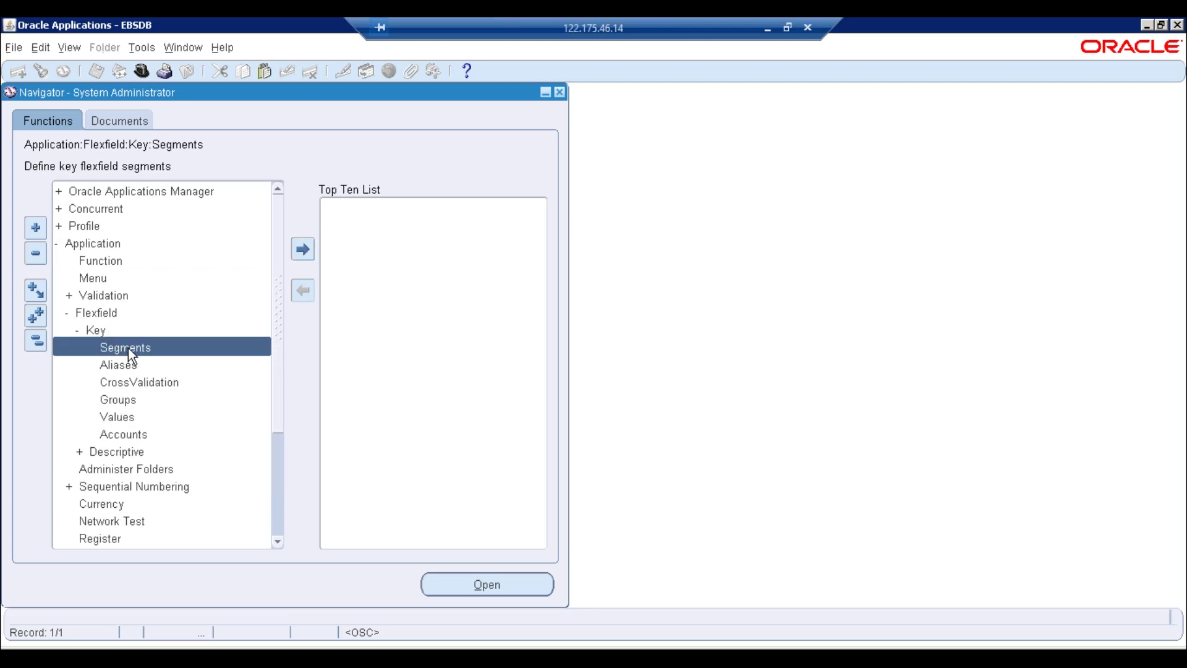
{"action": "double_click", "coordinate": [125, 416]}
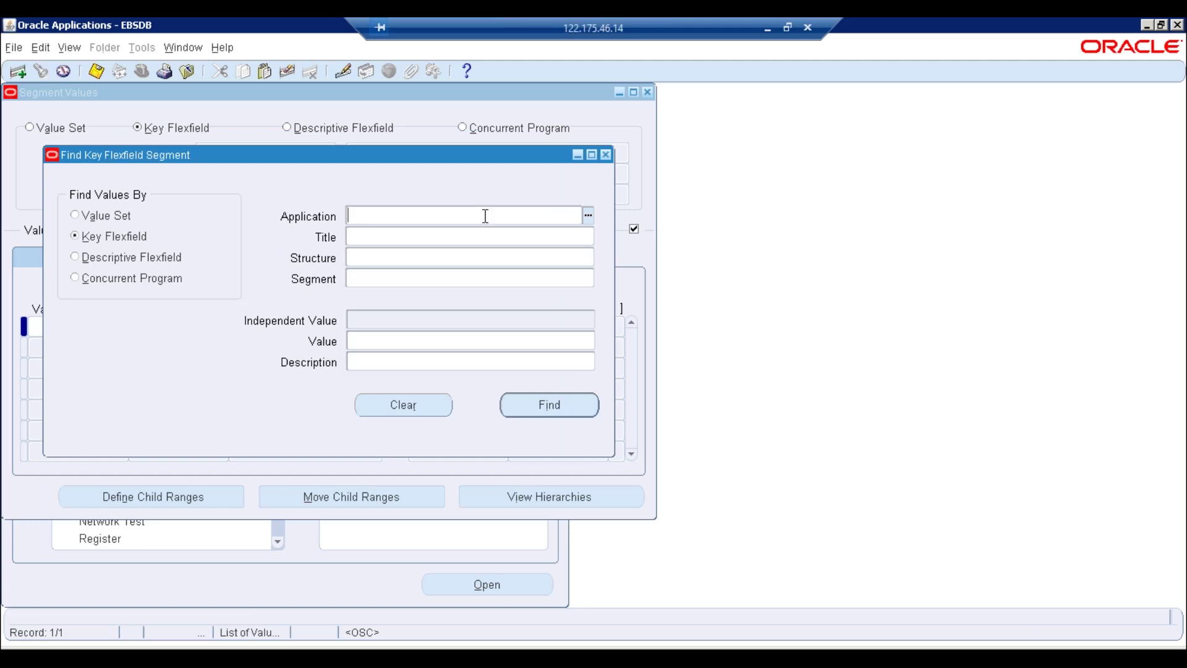
Try 'hu' as the application and the value set list, then close the windows and request exit
{"action": "type", "text": "hu"}
{"action": "key", "text": "Tab"}
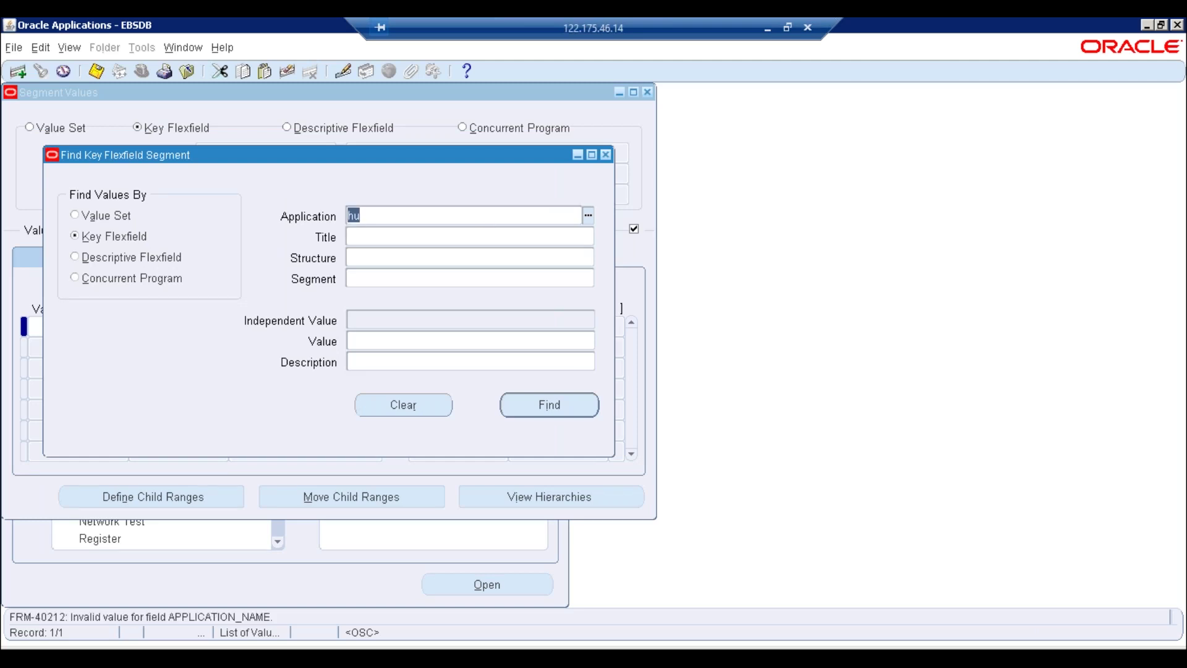
{"action": "key", "text": "BackSpace"}
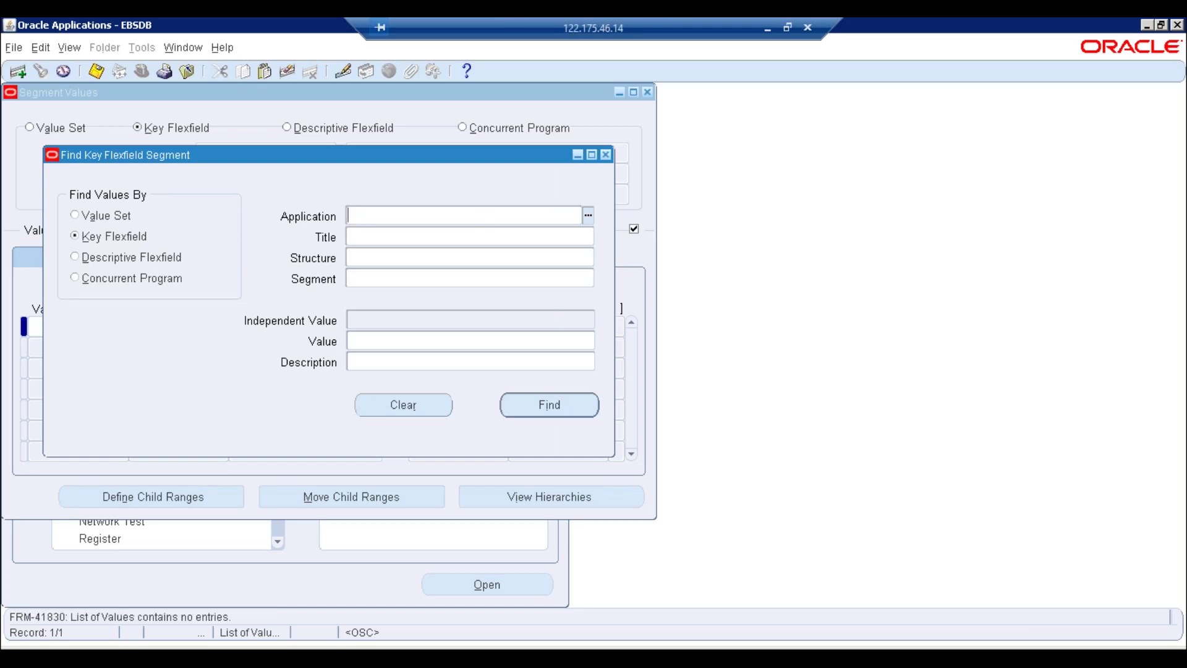
{"action": "left_click", "coordinate": [99, 216]}
{"action": "key", "text": "ctrl+l"}
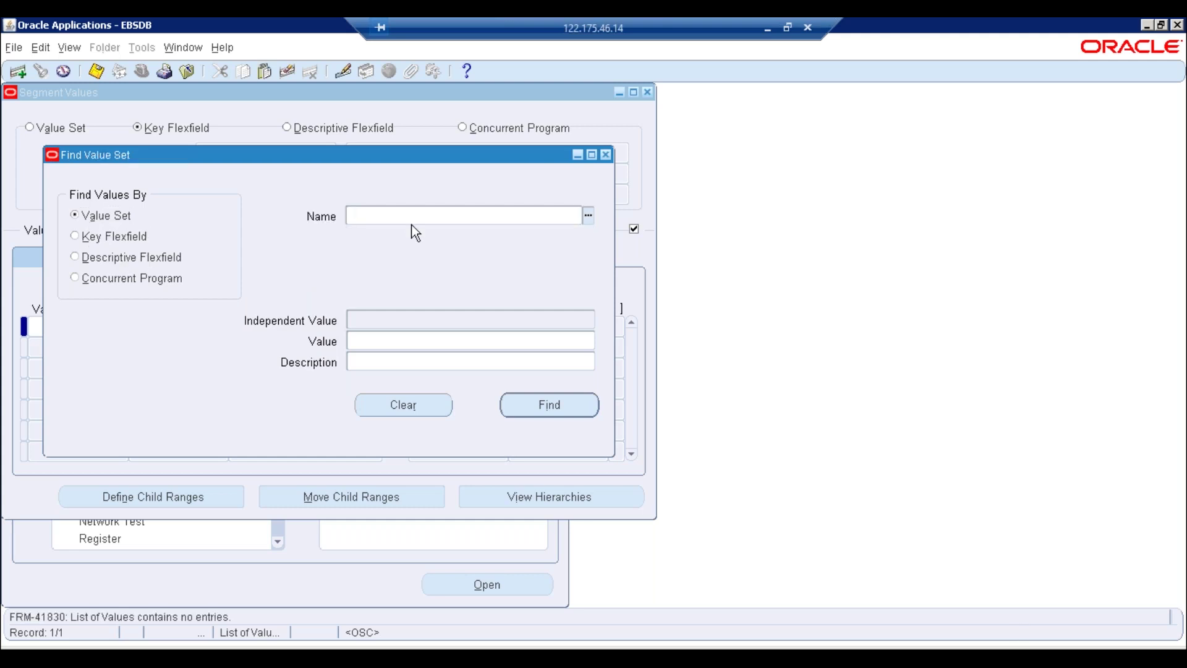
{"action": "key", "text": "F4"}
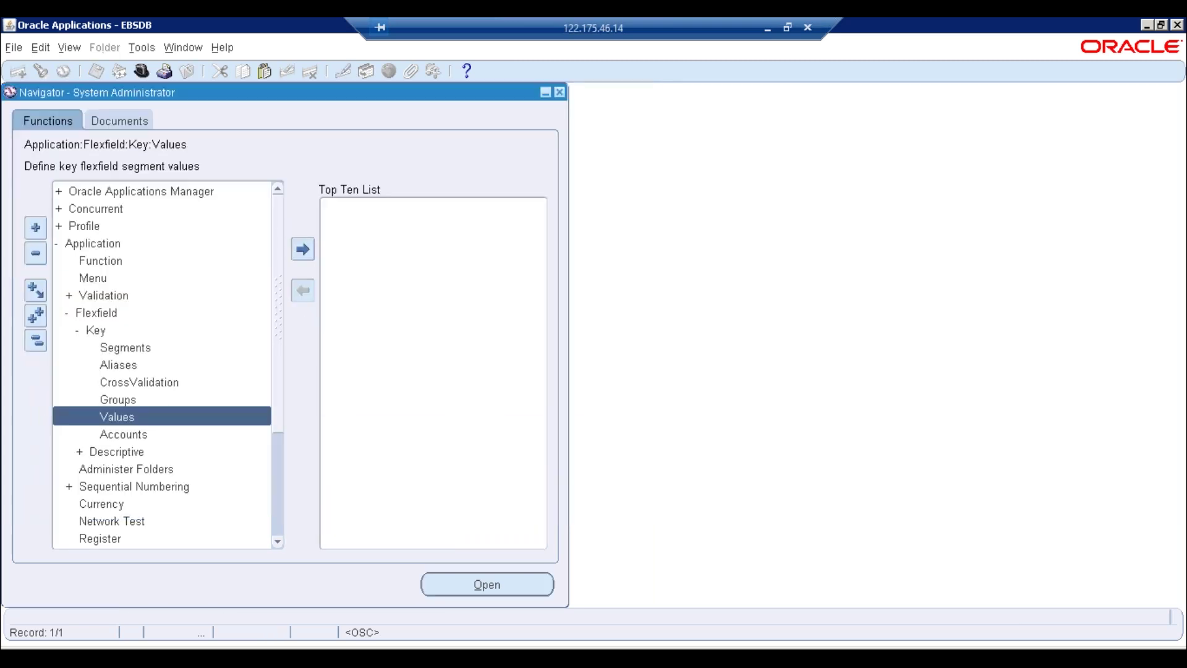
{"action": "key", "text": "F4"}
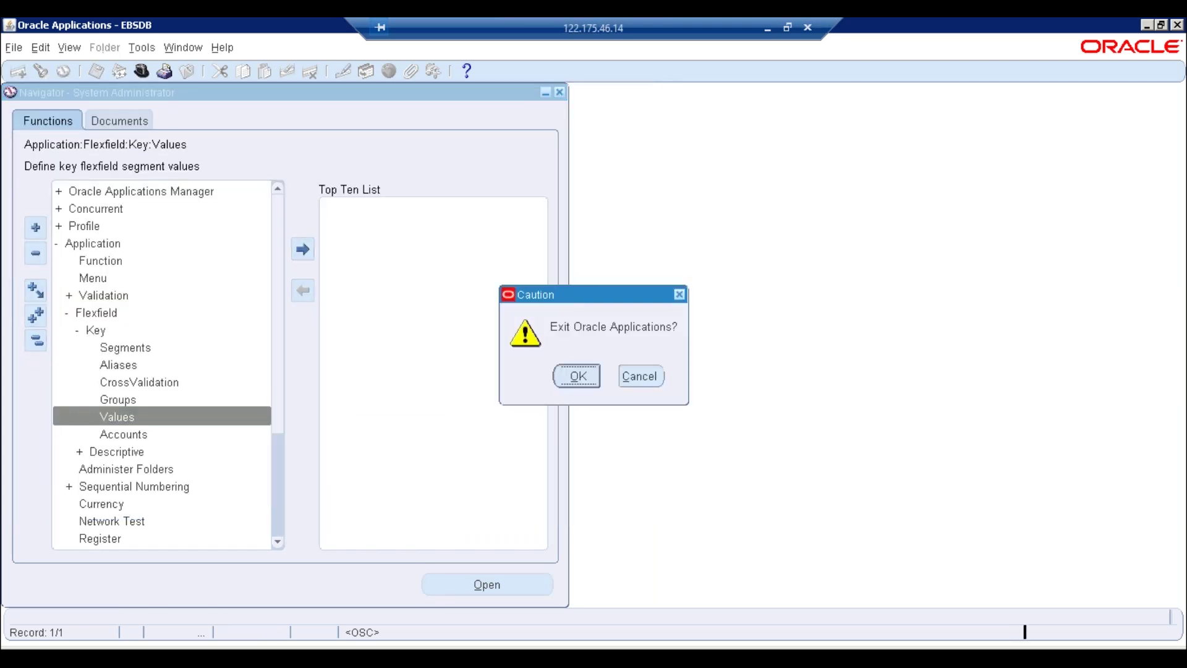
Confirm exiting Oracle Applications, close the extra browser tabs, and log out
{"action": "key", "text": "Return"}
{"action": "left_click", "coordinate": [275, 657]}
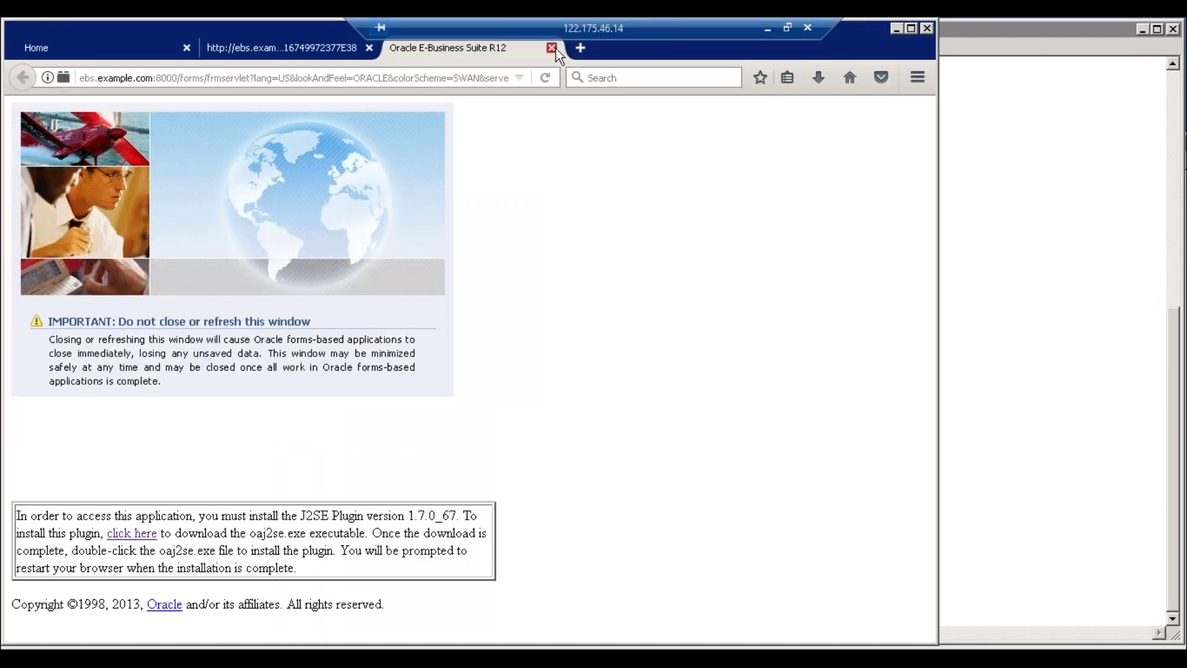
{"action": "left_click", "coordinate": [551, 47]}
{"action": "left_click", "coordinate": [369, 48]}
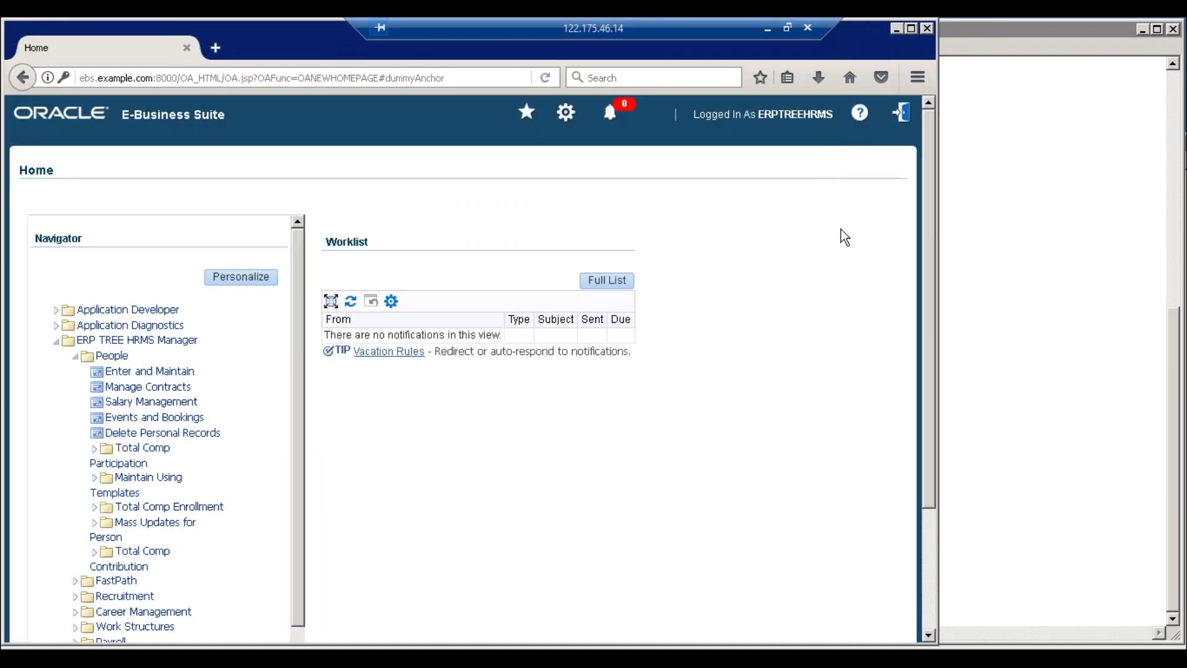
{"action": "left_click", "coordinate": [902, 114]}
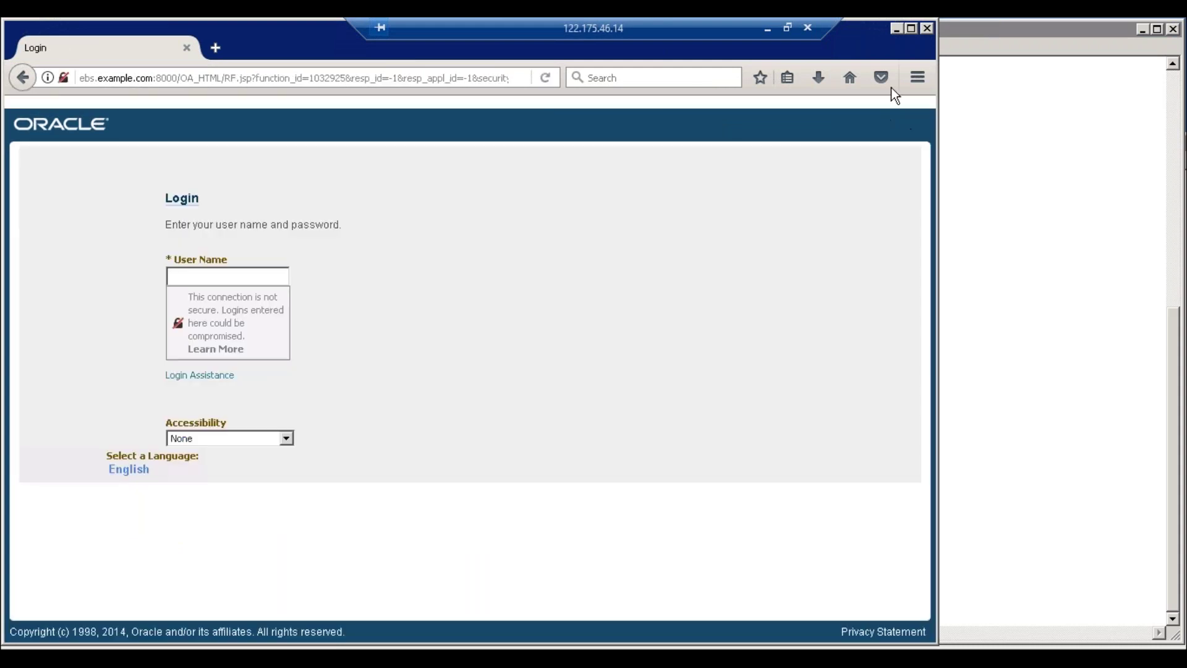
Sign back in with the HRMS user name and password, dismissing the save-login prompt
{"action": "left_click", "coordinate": [544, 78]}
{"action": "type", "text": "erptreehrms"}
{"action": "key", "text": "Tab"}
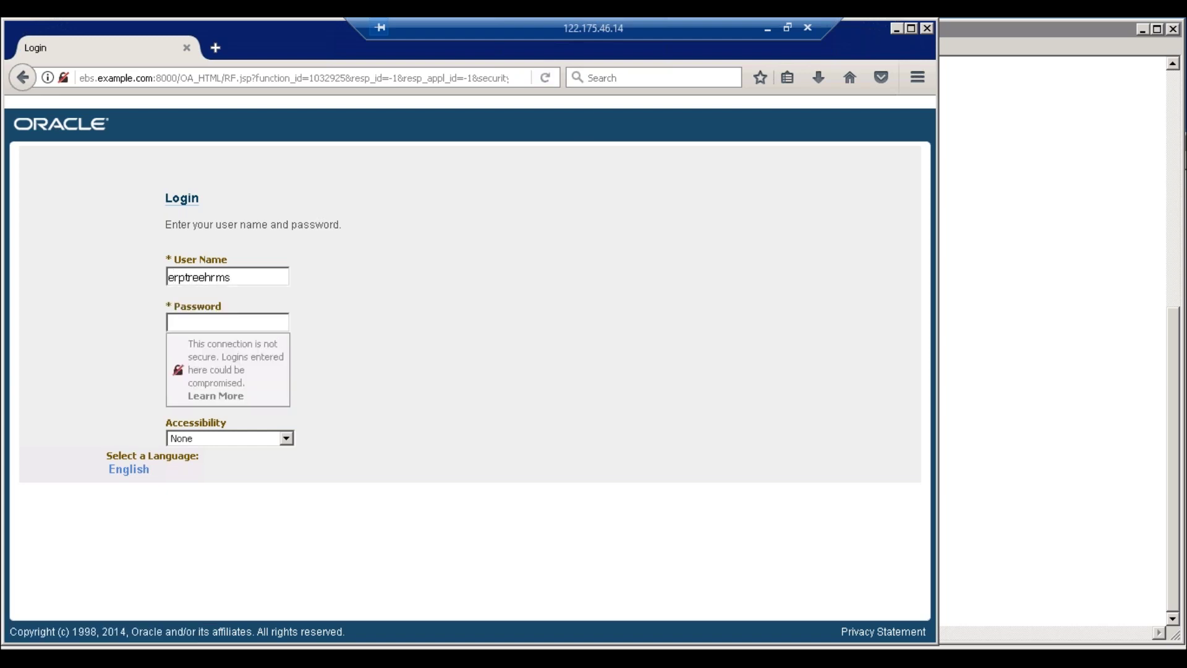
{"action": "type", "text": "••••••••••••"}
{"action": "key", "text": "Return"}
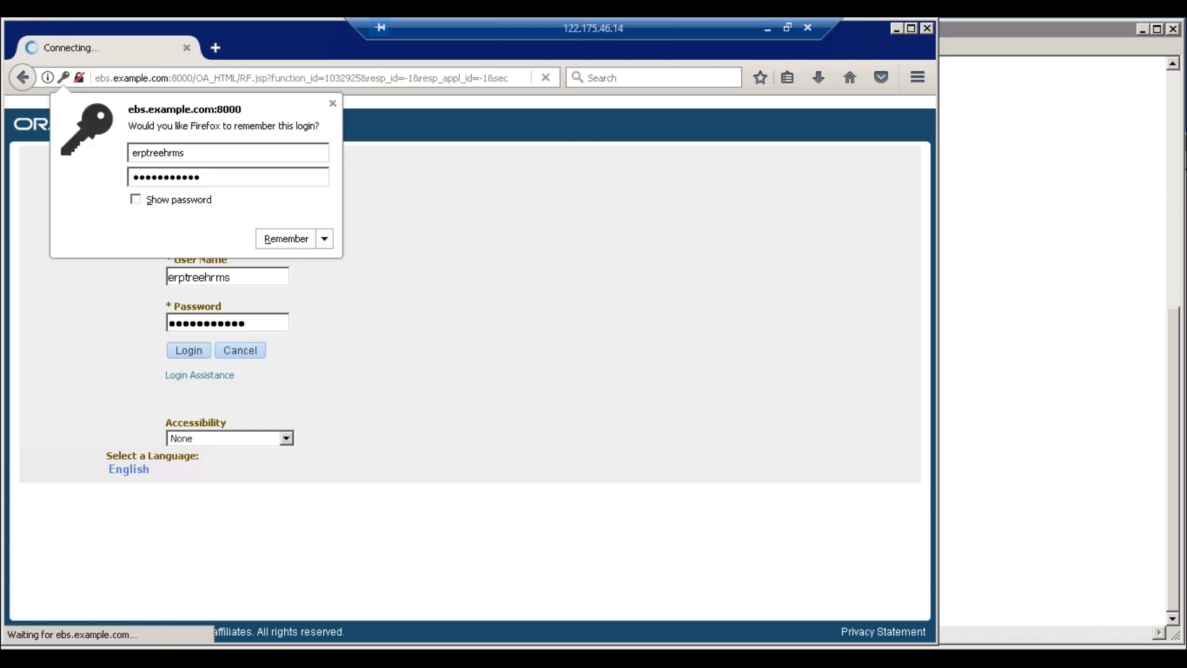
{"action": "left_click", "coordinate": [333, 103]}
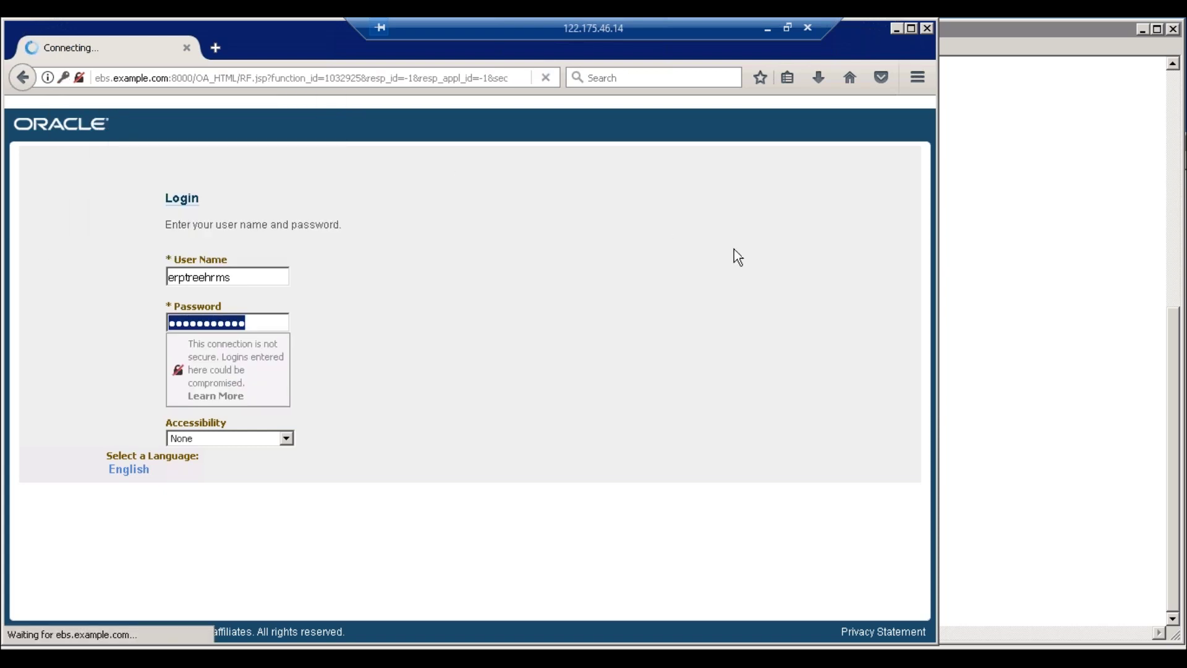
{"action": "left_click", "coordinate": [911, 29]}
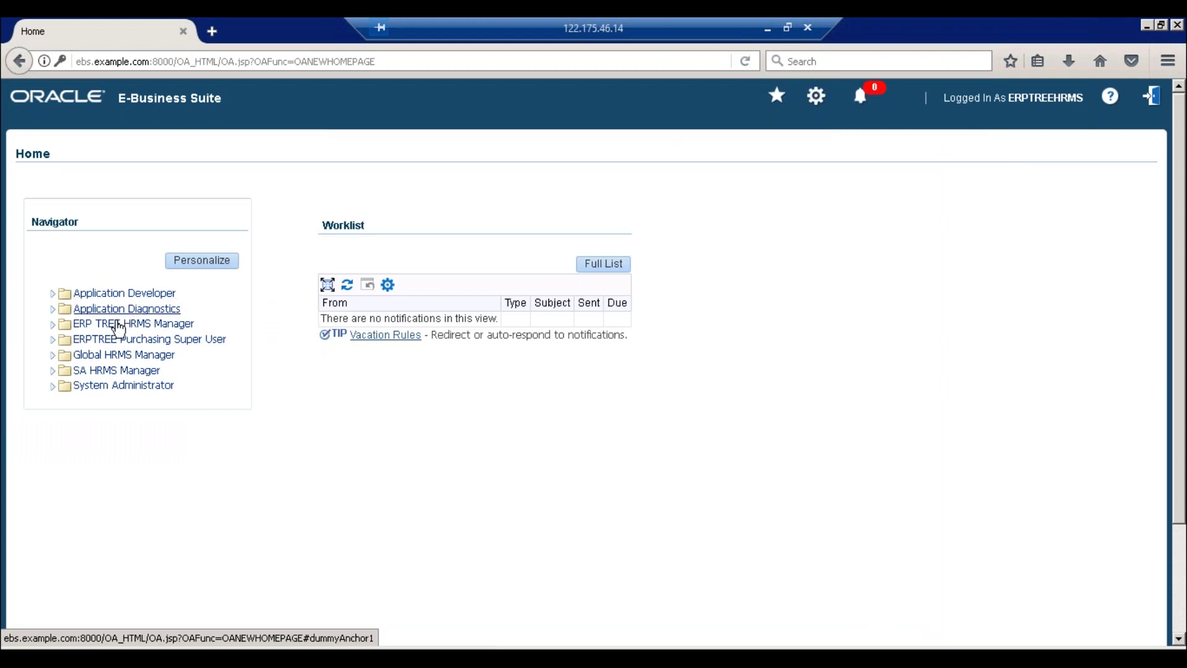
Expand Application Developer > Flexfield > Key in the Navigator and launch Values
{"action": "left_click", "coordinate": [116, 299]}
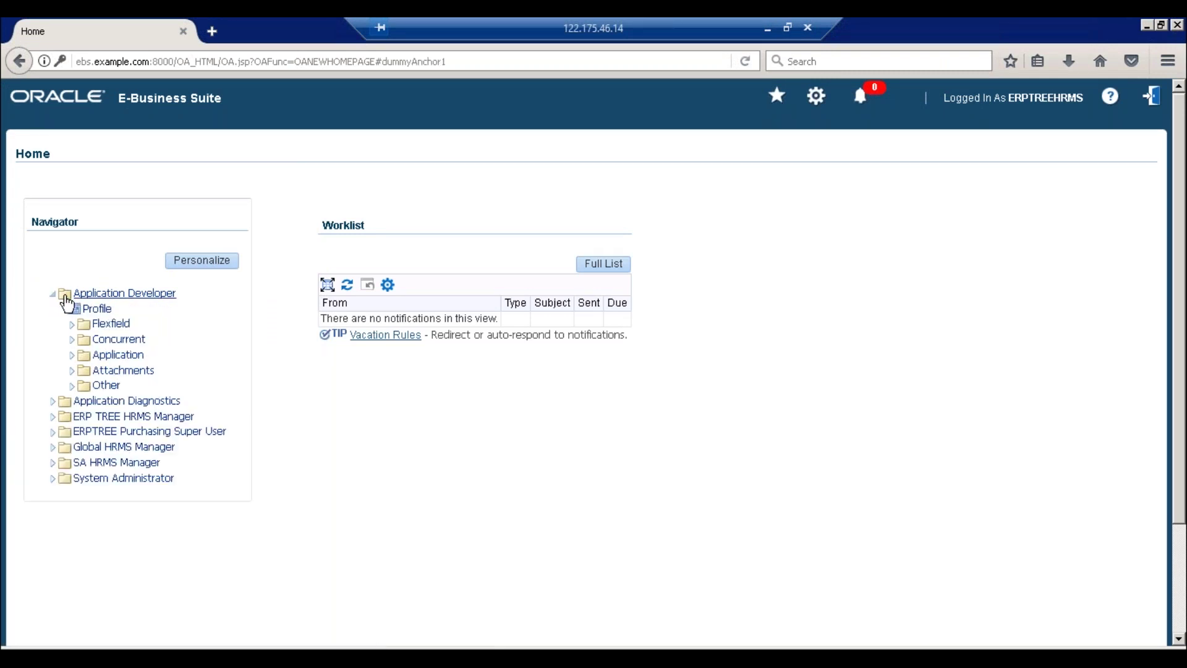
{"action": "left_click", "coordinate": [76, 327]}
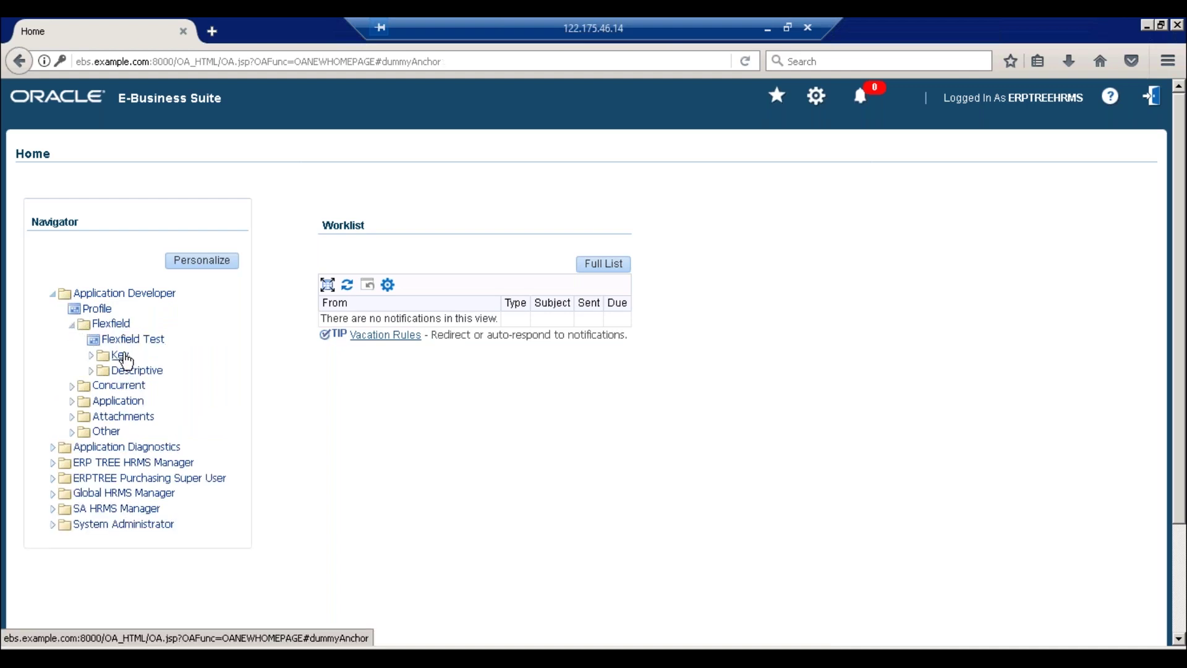
{"action": "left_click", "coordinate": [93, 358]}
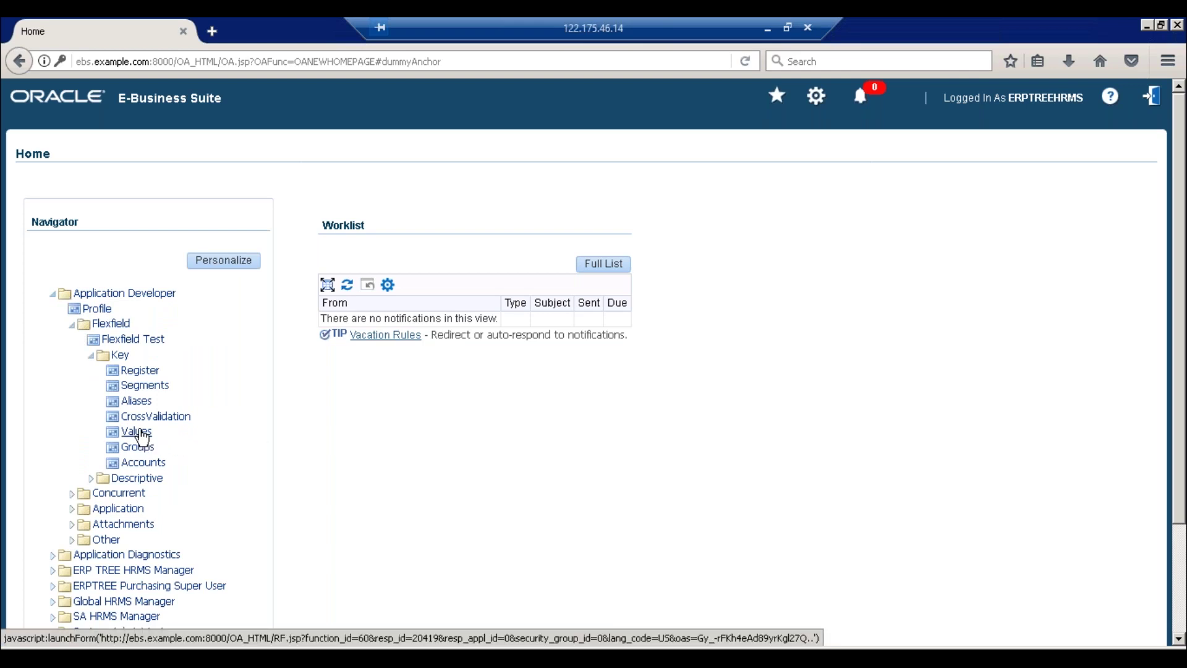
{"action": "left_click", "coordinate": [151, 442]}
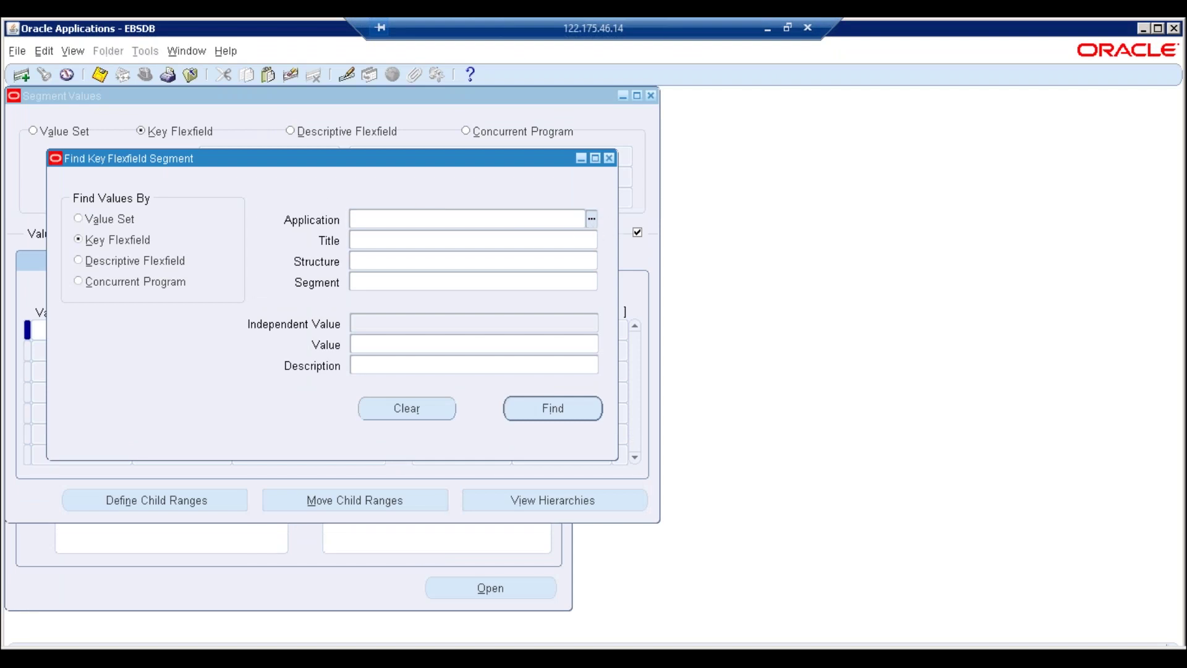
Try the application, value set and concurrent program parameter searches, then maximize and close the search
{"action": "left_click", "coordinate": [592, 218]}
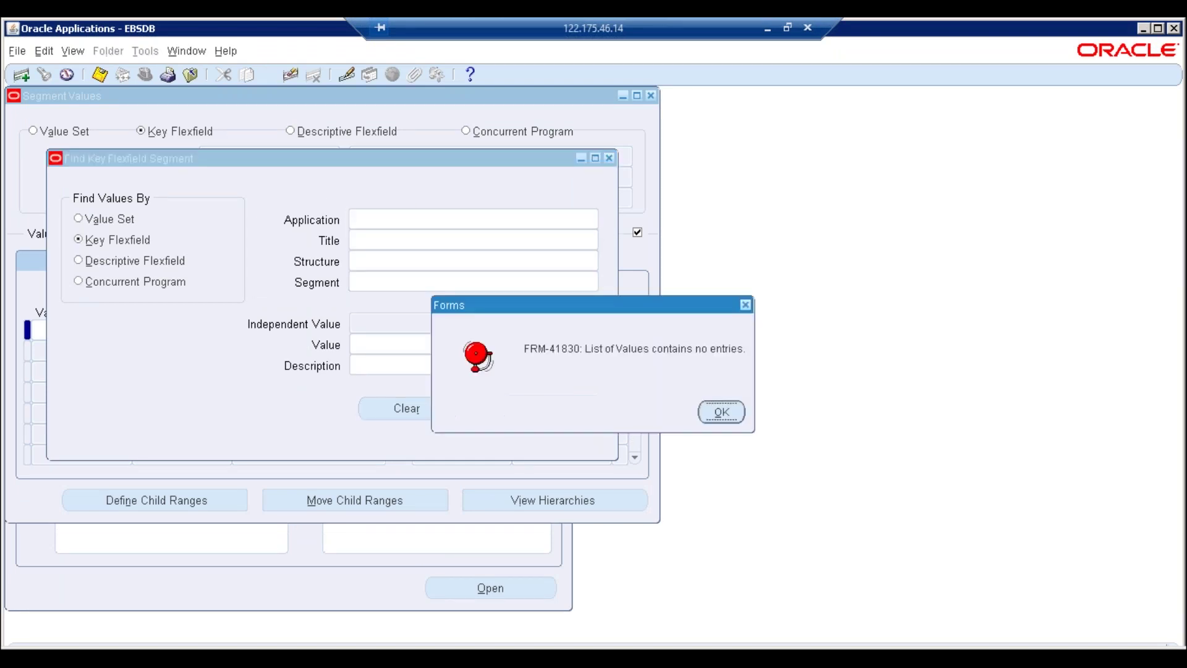
{"action": "left_click", "coordinate": [722, 413]}
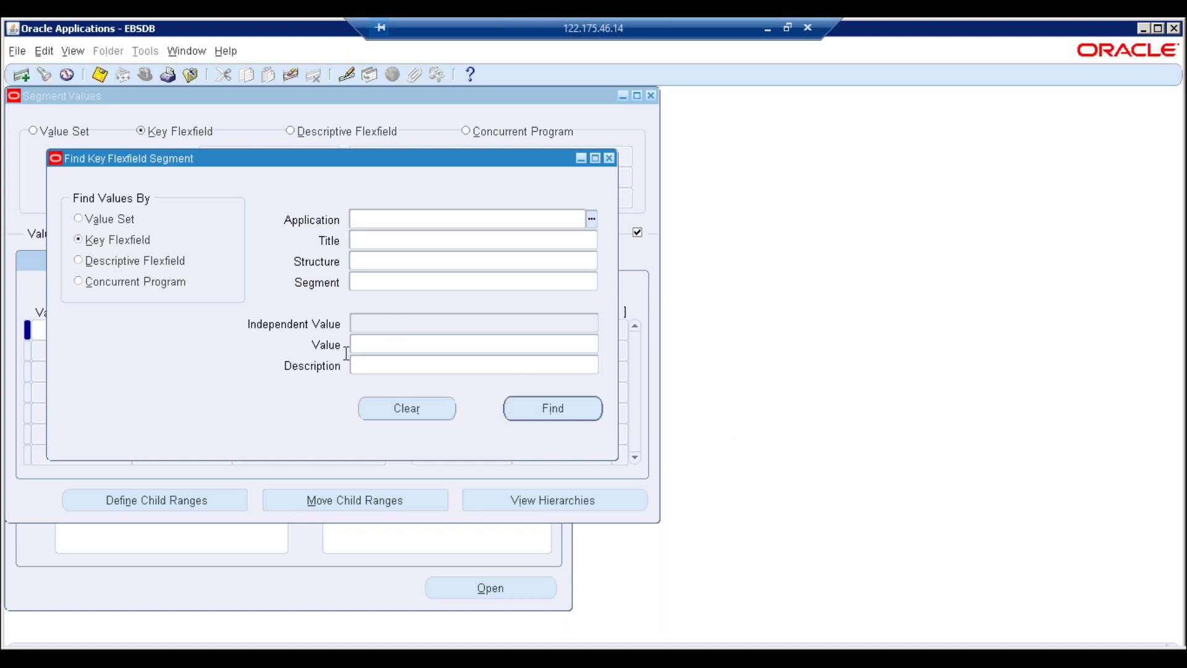
{"action": "left_click", "coordinate": [79, 218]}
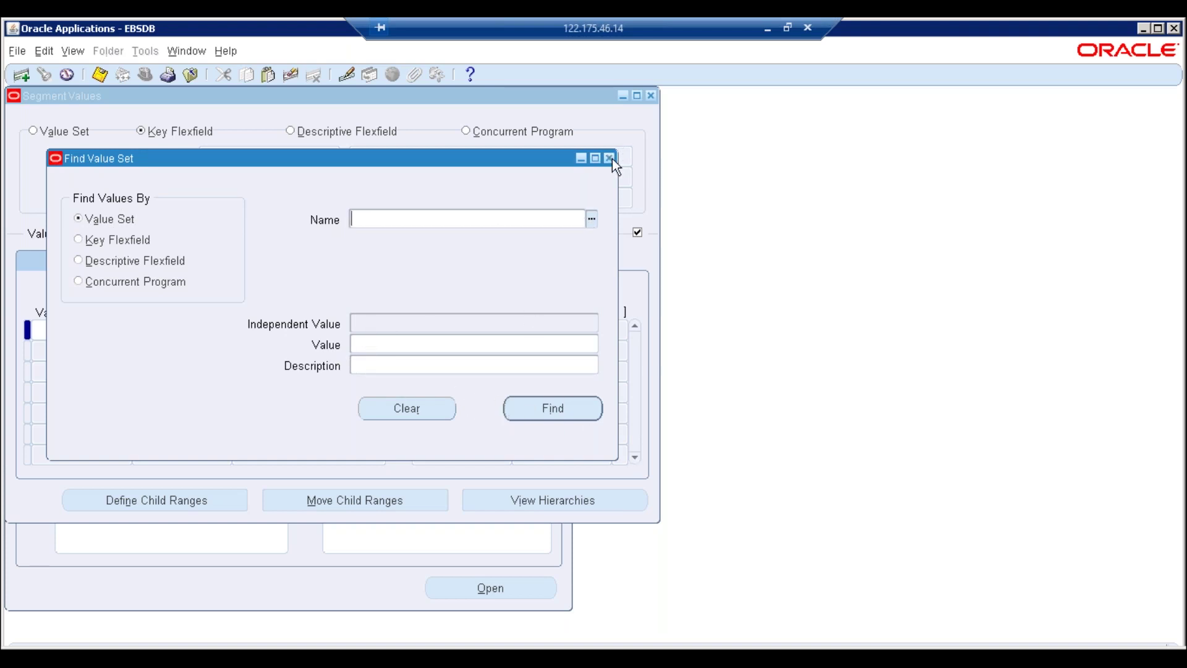
{"action": "left_click", "coordinate": [140, 282]}
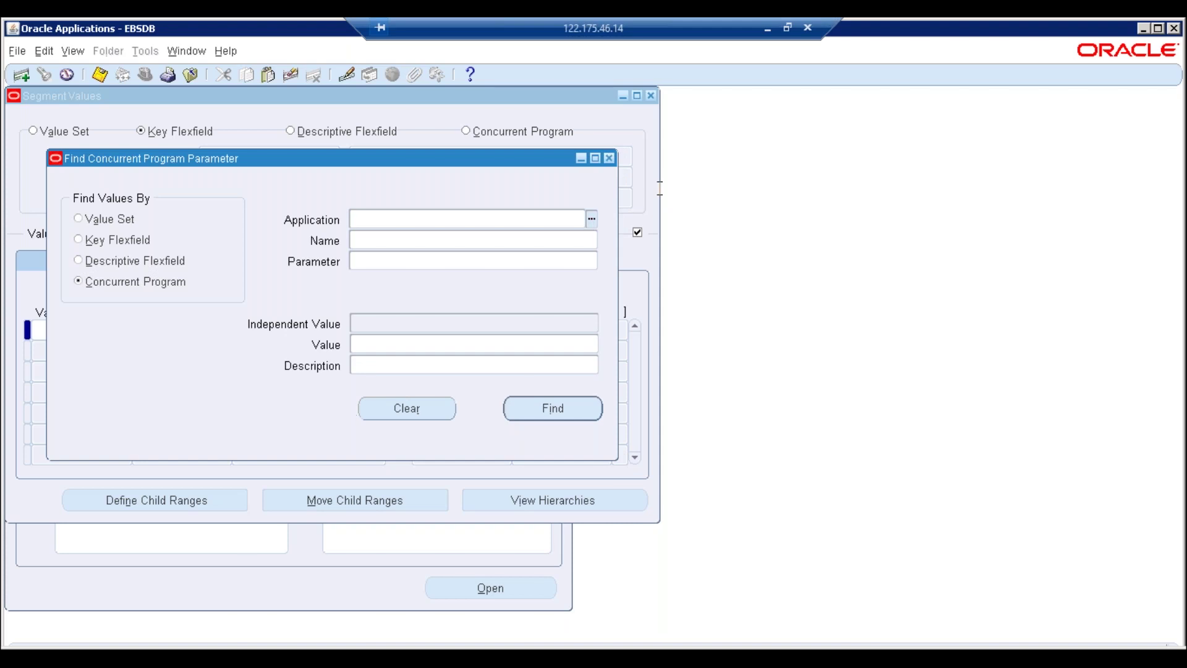
{"action": "left_click", "coordinate": [1159, 31]}
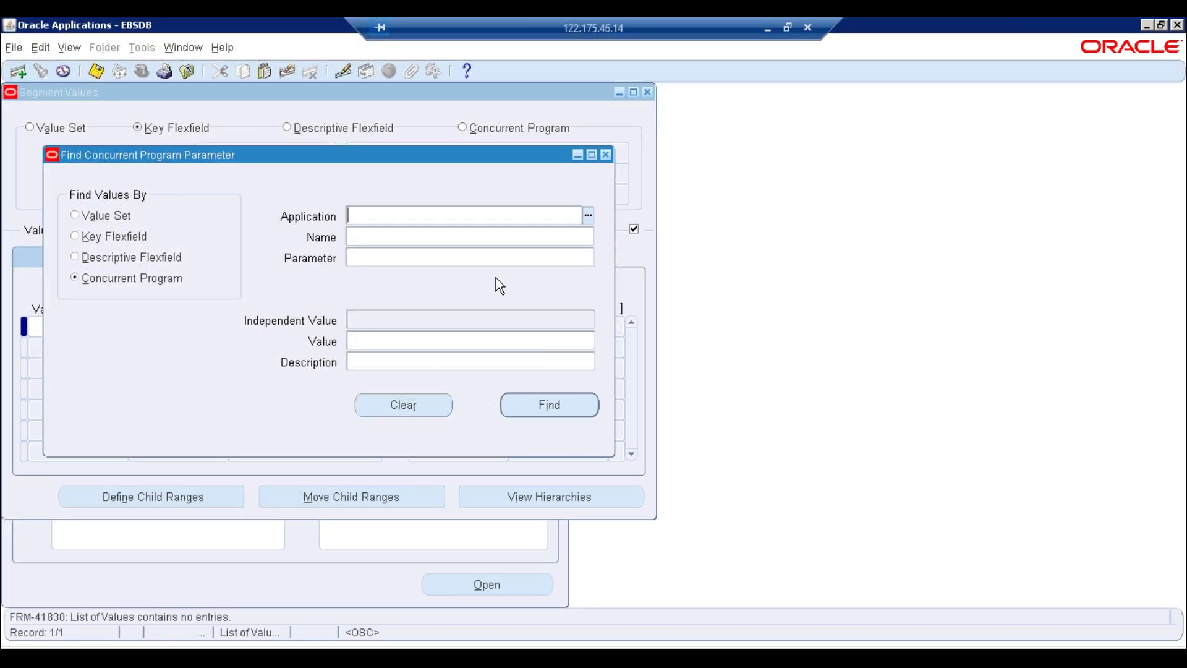
{"action": "left_click", "coordinate": [605, 155]}
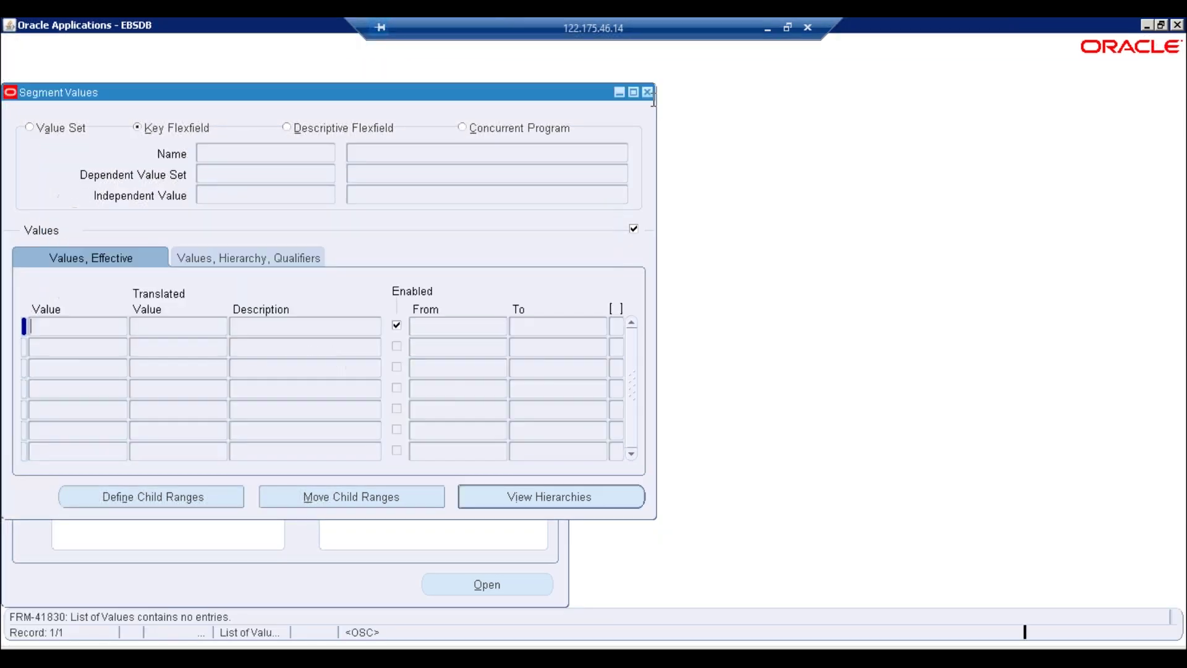
Close Segment Values and open Flexfield > Key > Segments from the Navigator
{"action": "left_click", "coordinate": [648, 92]}
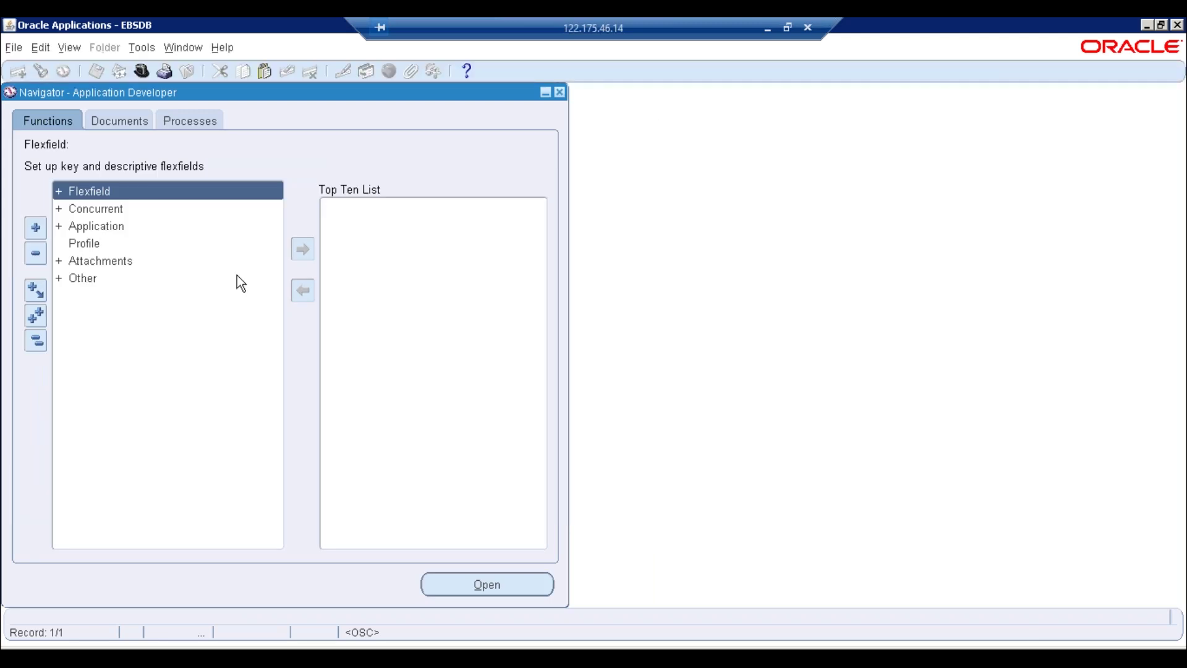
{"action": "double_click", "coordinate": [97, 226]}
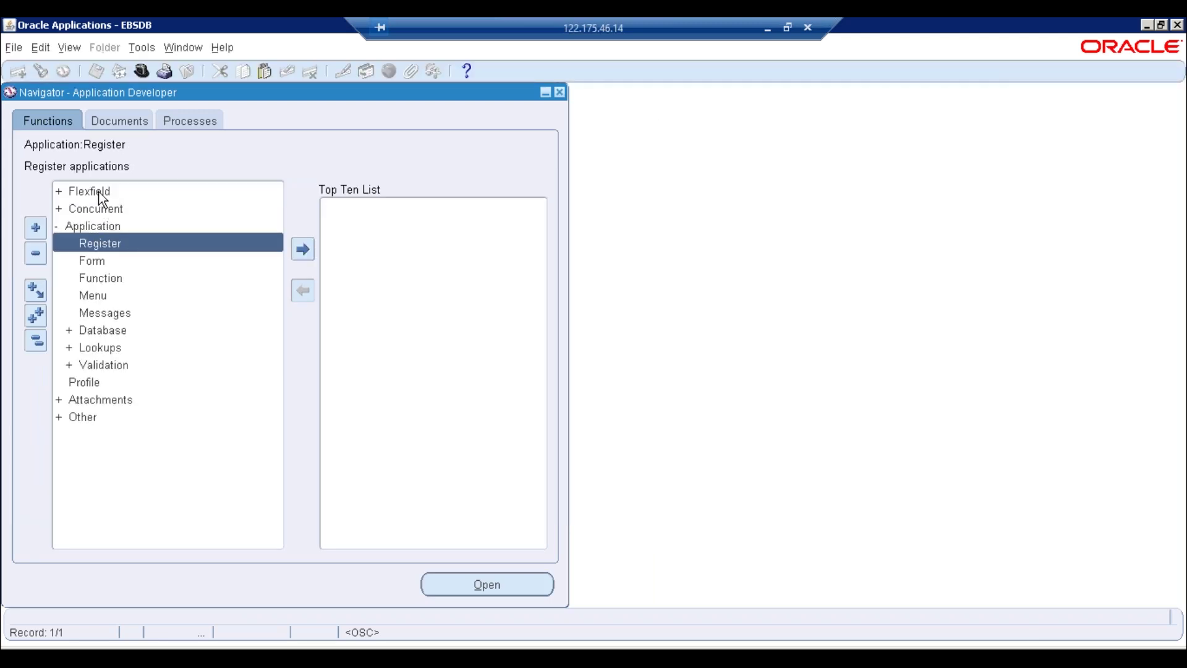
{"action": "double_click", "coordinate": [98, 191]}
{"action": "double_click", "coordinate": [95, 210]}
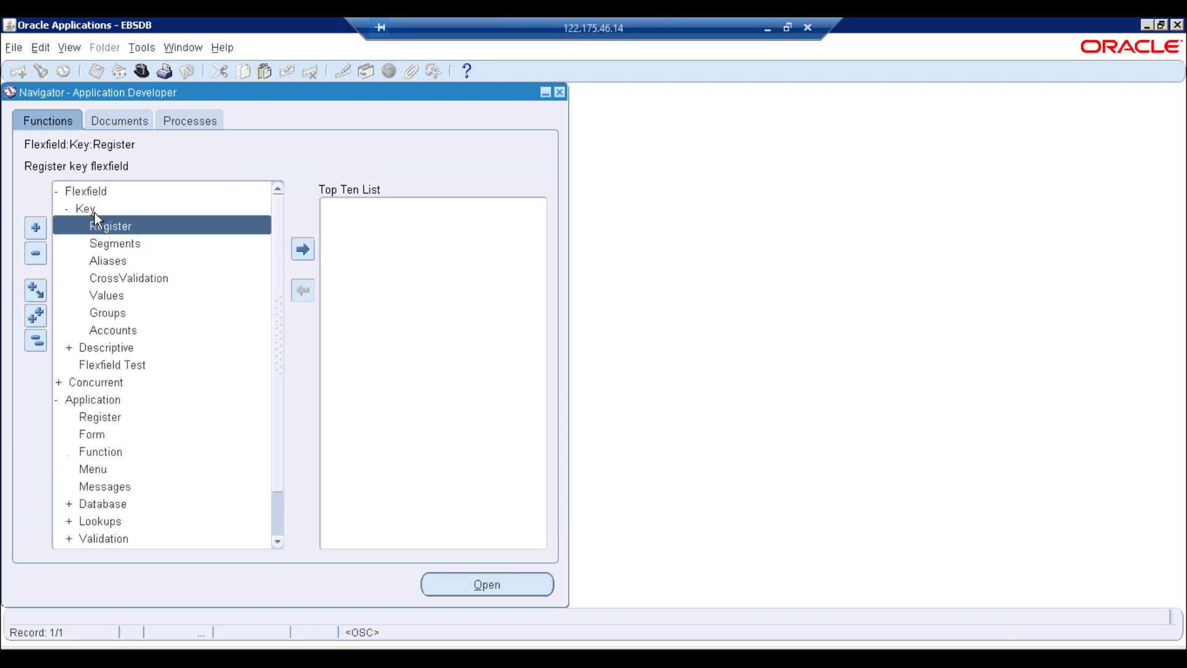
{"action": "double_click", "coordinate": [111, 244]}
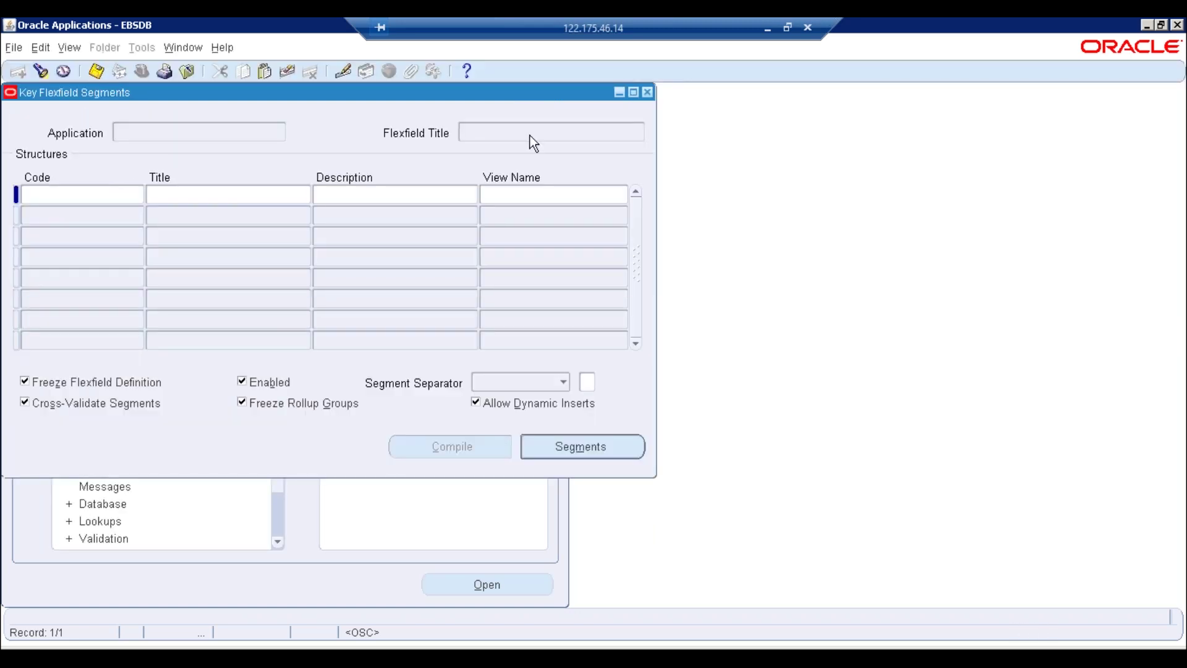
Query flexfield titles 'Gra%' and open the segments of ERPTREE_HRMS_GRADE
{"action": "key", "text": "F11"}
{"action": "left_click", "coordinate": [530, 135]}
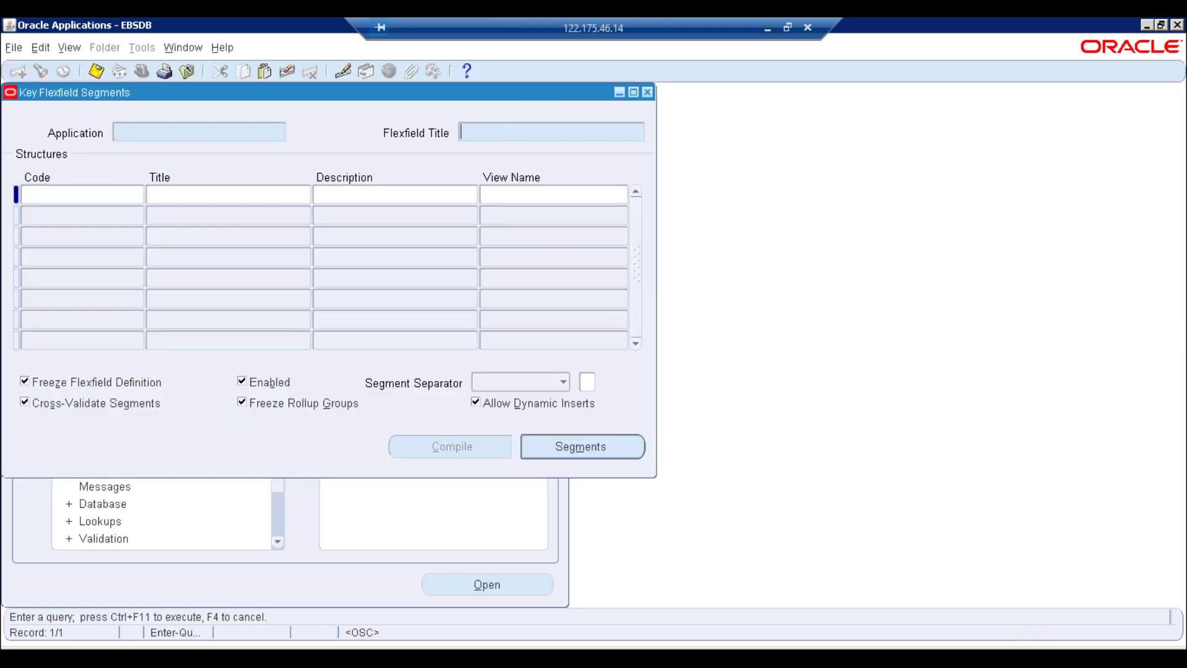
{"action": "type", "text": "Gra%"}
{"action": "key", "text": "ctrl+F11"}
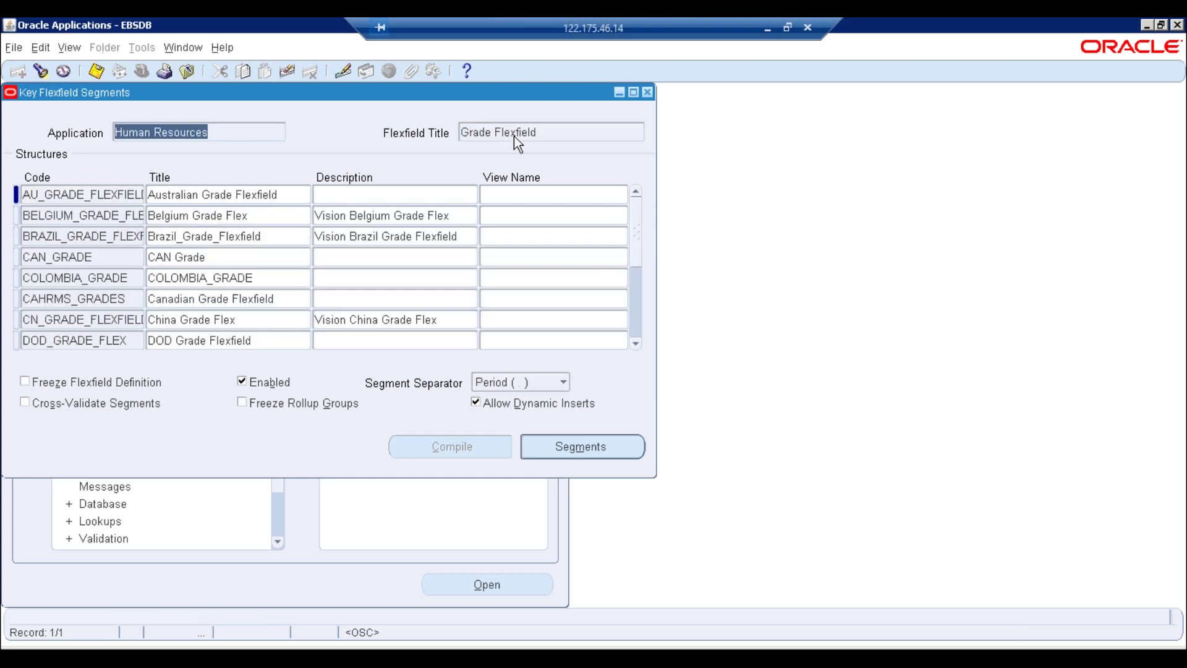
{"action": "left_click", "coordinate": [111, 320]}
{"action": "key", "text": "Down"}
{"action": "key", "text": "Down"}
{"action": "key", "text": "Down"}
{"action": "key", "text": "Down"}
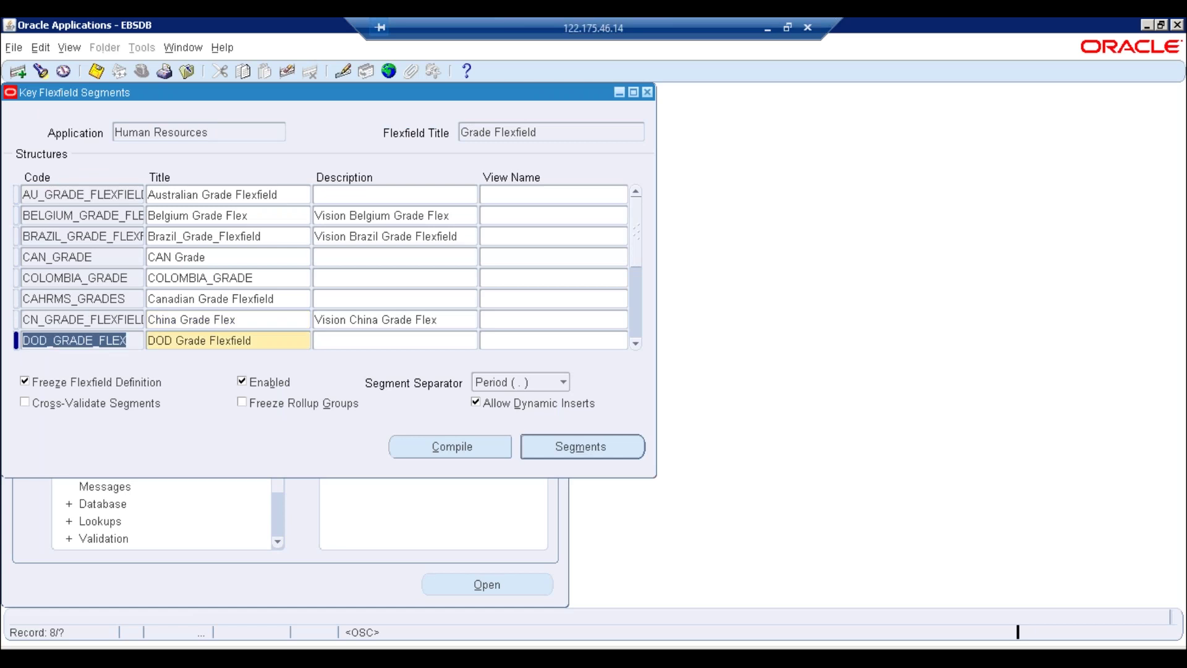
{"action": "key", "text": "Up"}
{"action": "key", "text": "Up"}
{"action": "key", "text": "Up"}
{"action": "key", "text": "Down"}
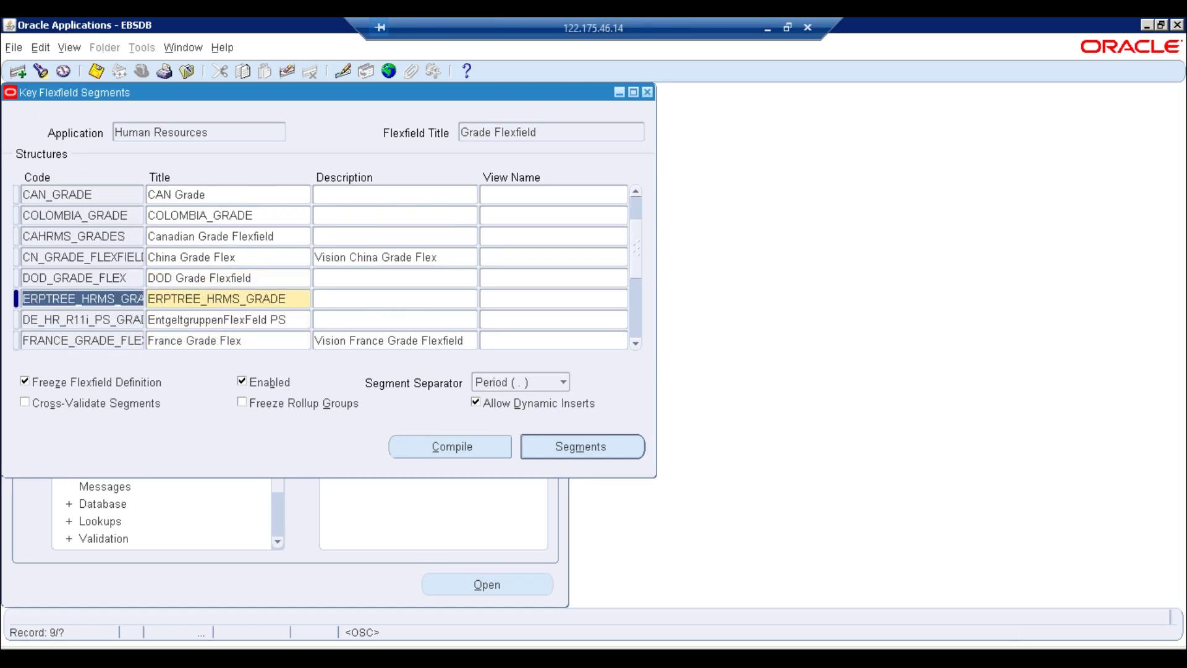
{"action": "left_click", "coordinate": [545, 447]}
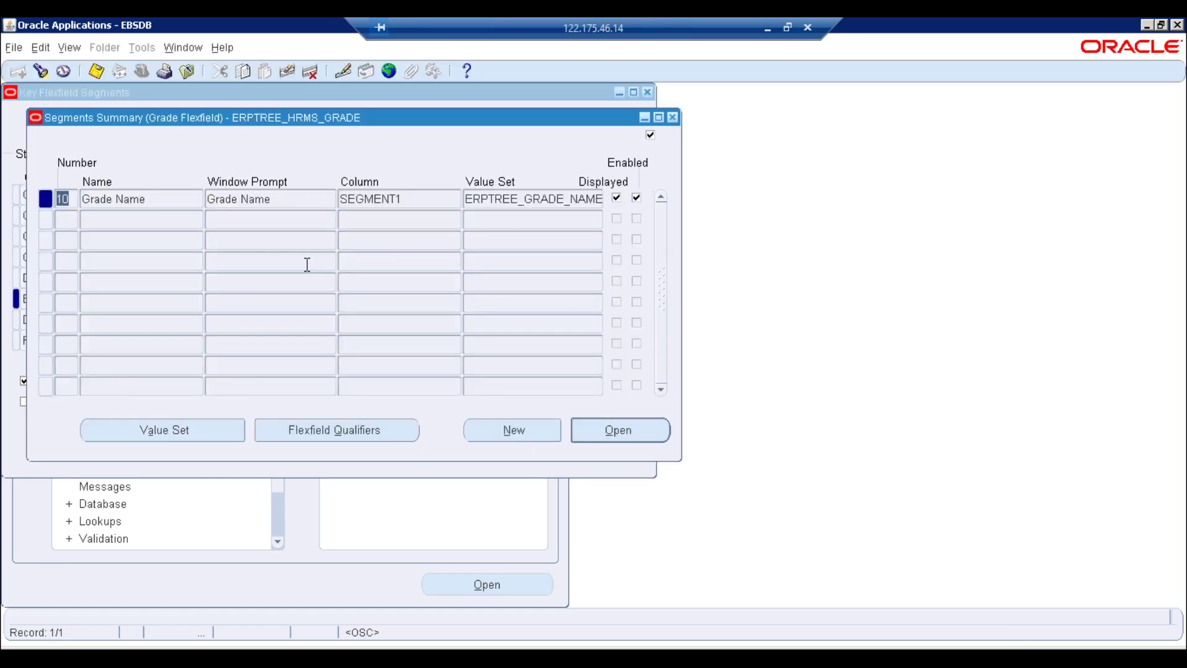
Glance at the Grade Name segment details, then unfreeze the flexfield definition
{"action": "left_click", "coordinate": [582, 200]}
{"action": "left_click", "coordinate": [639, 437]}
{"action": "left_click", "coordinate": [230, 265]}
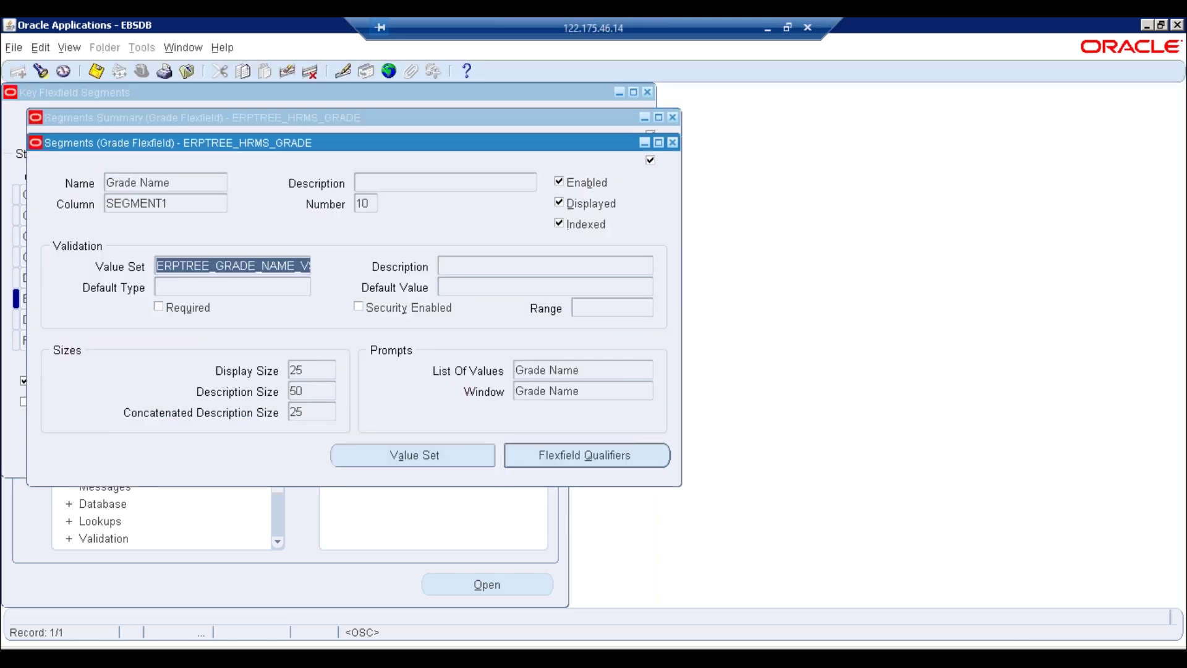
{"action": "left_click", "coordinate": [672, 142]}
{"action": "left_click", "coordinate": [673, 117]}
{"action": "left_click", "coordinate": [109, 379]}
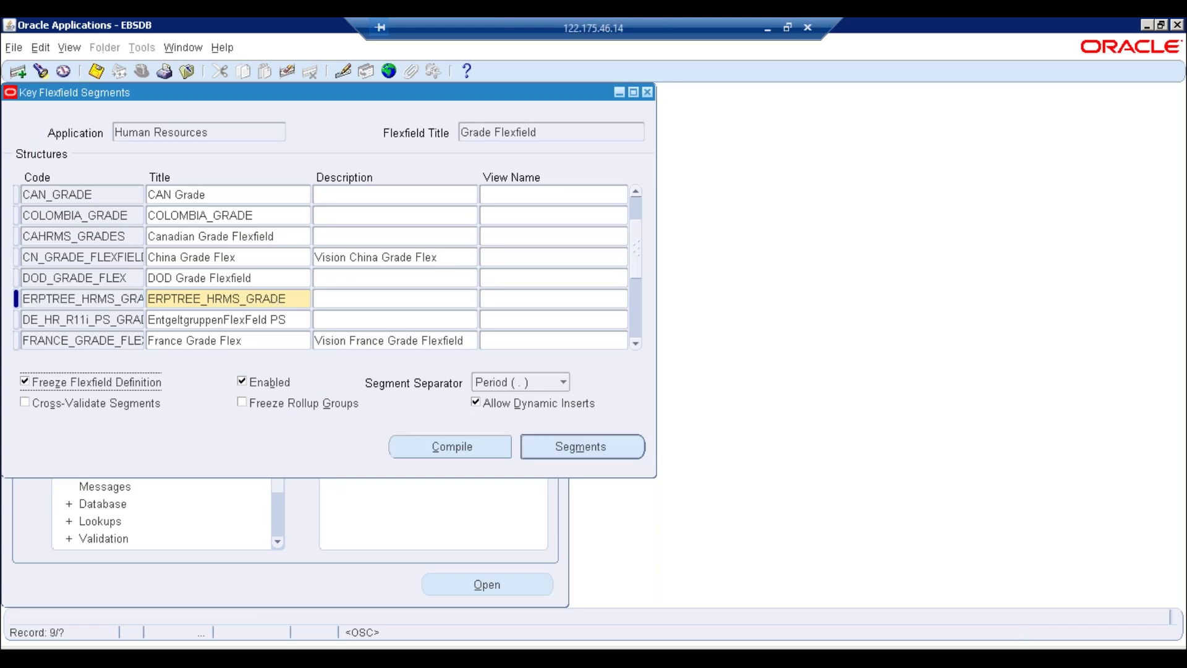
{"action": "key", "text": "Return"}
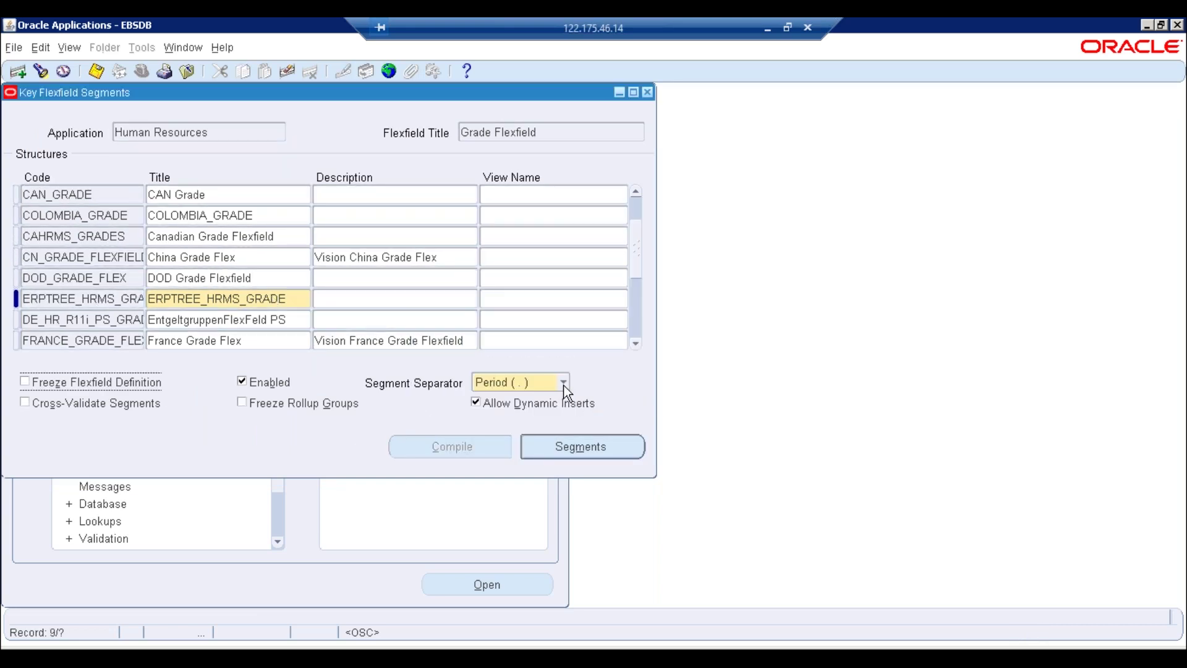
Reopen Grade Name details and review the ERPTREE_GRADE_NAME_VS value set and its usages
{"action": "left_click", "coordinate": [583, 451]}
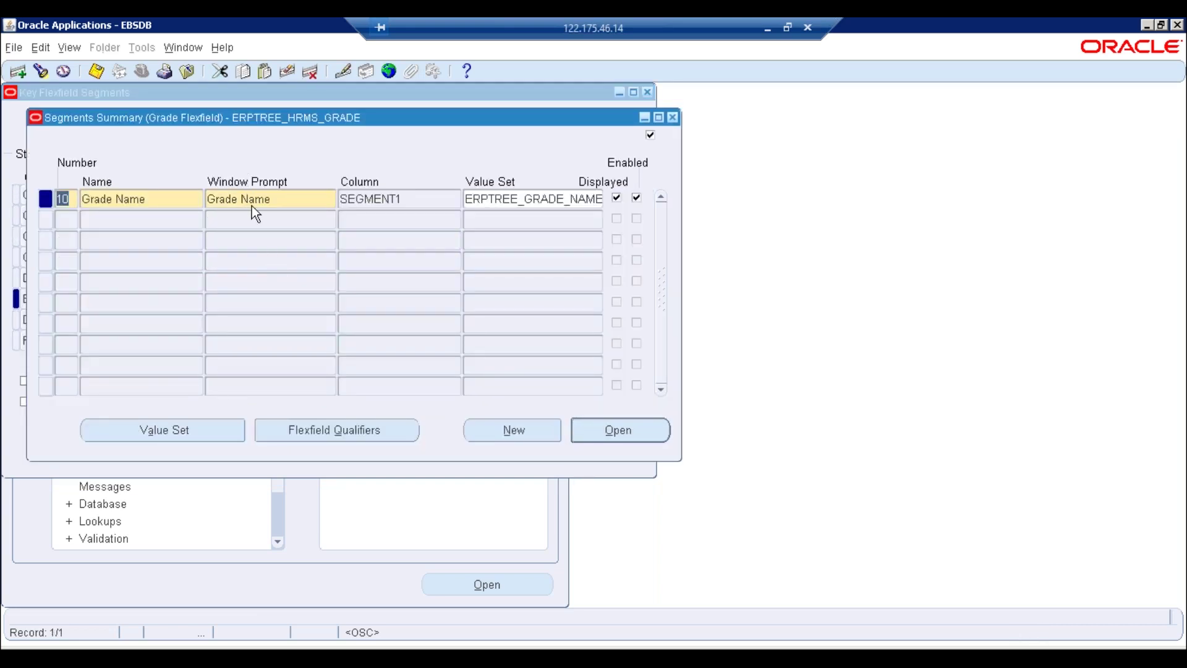
{"action": "left_click", "coordinate": [251, 206]}
{"action": "left_click", "coordinate": [616, 436]}
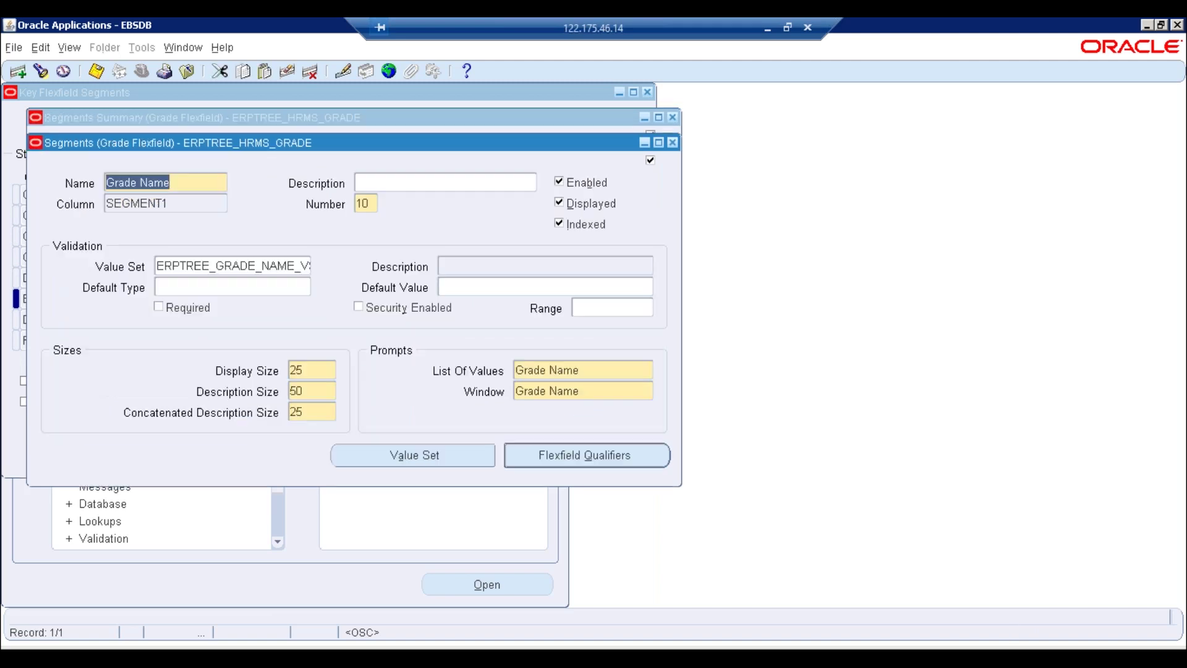
{"action": "left_click", "coordinate": [246, 265]}
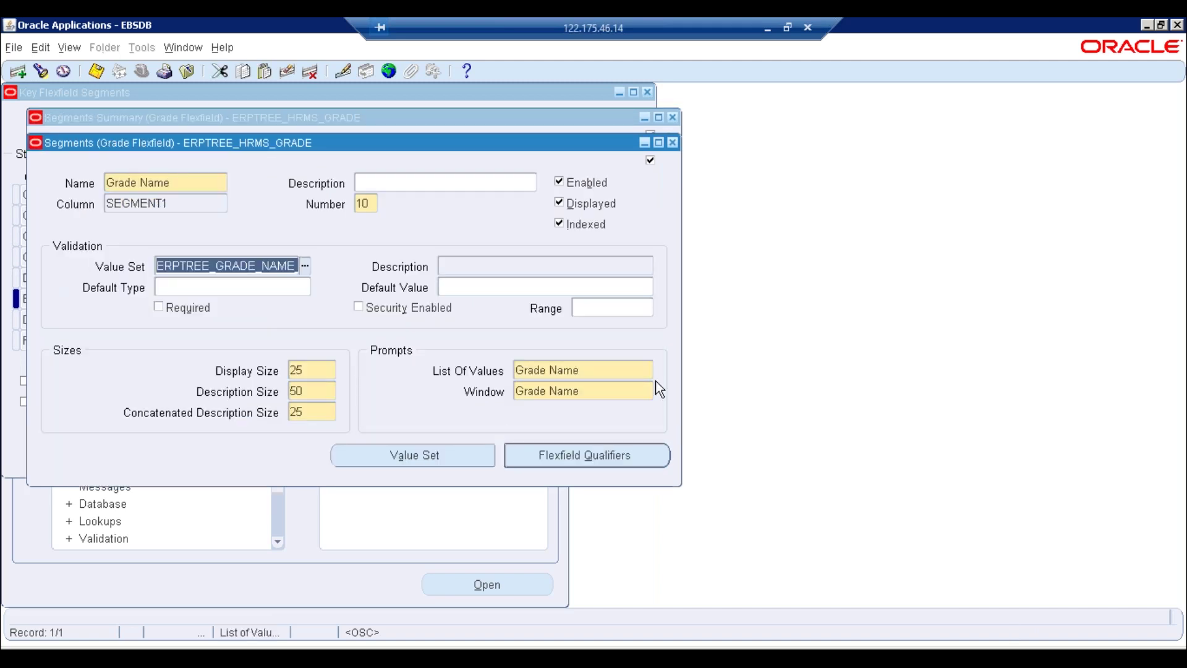
{"action": "left_click", "coordinate": [411, 459]}
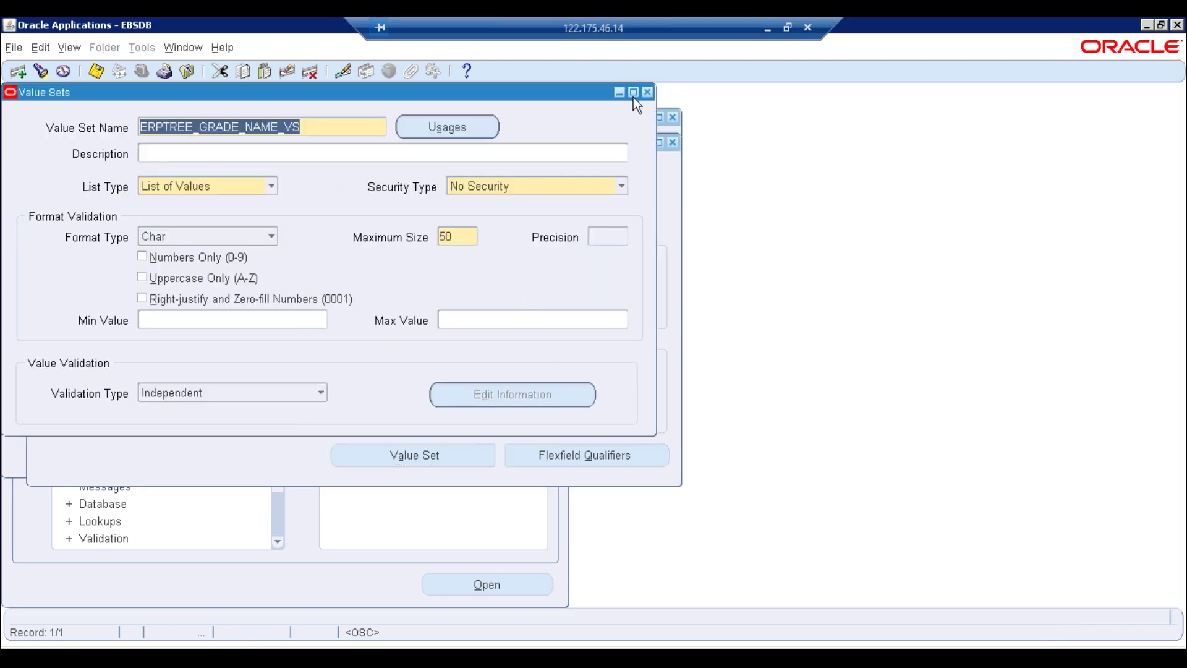
{"action": "left_click", "coordinate": [441, 127]}
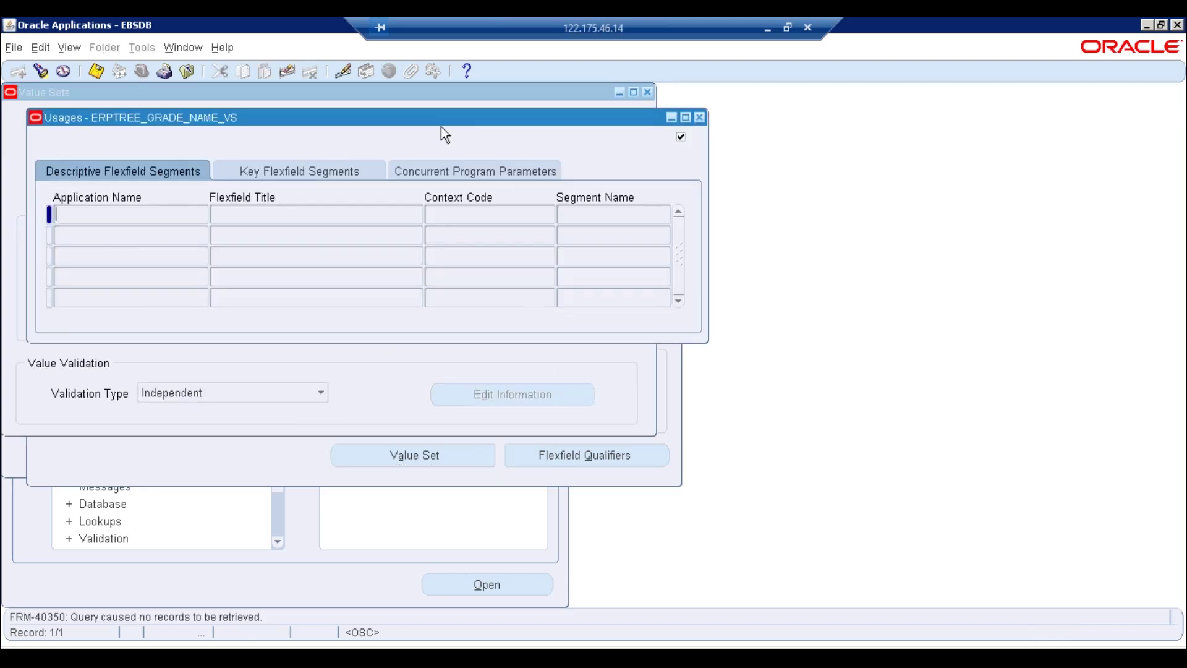
{"action": "left_click", "coordinate": [699, 118]}
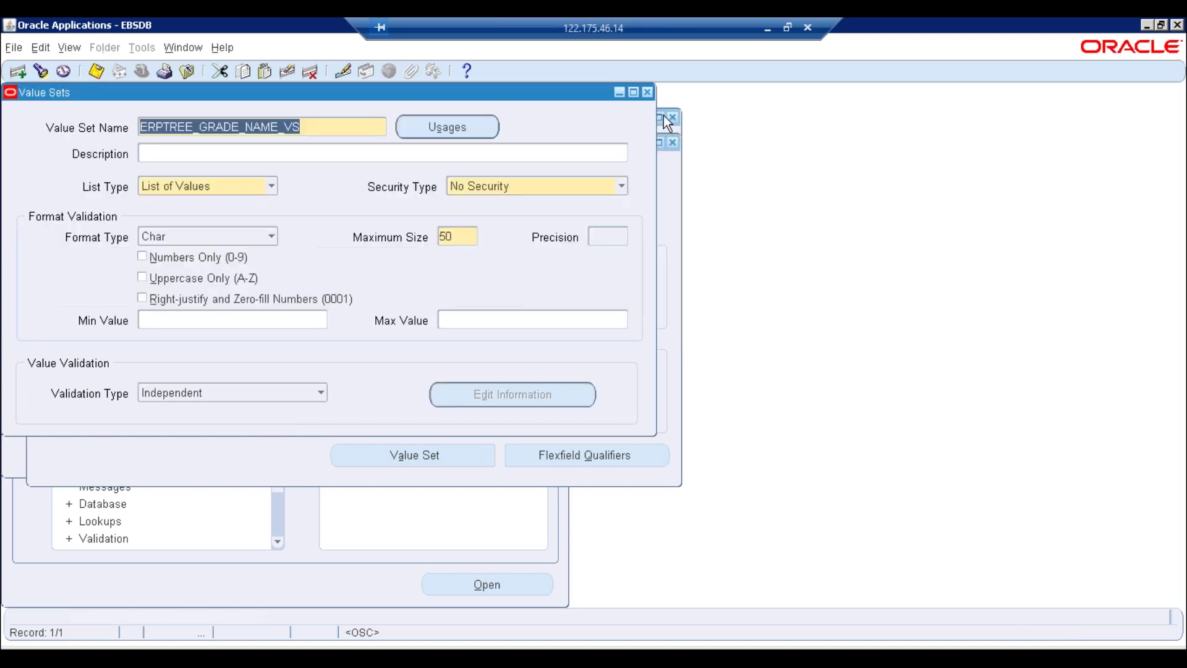
{"action": "left_click", "coordinate": [647, 92]}
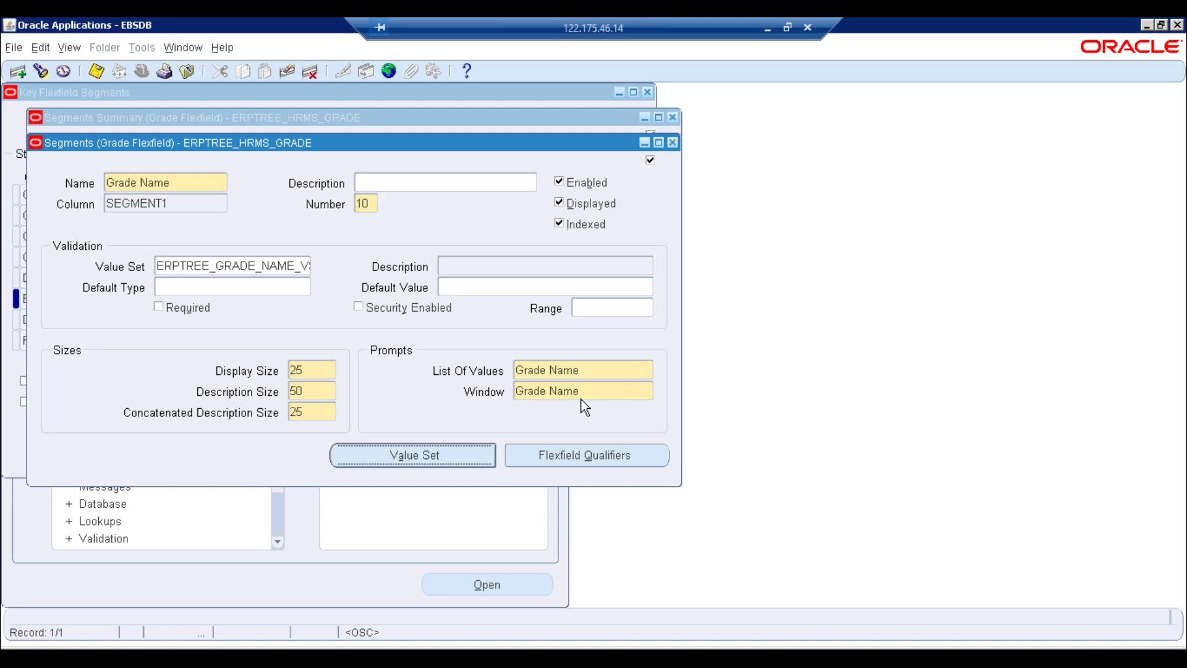
Check Grade Name has no flexfield qualifiers and re-inspect its value set, default and range fields
{"action": "left_click", "coordinate": [559, 464]}
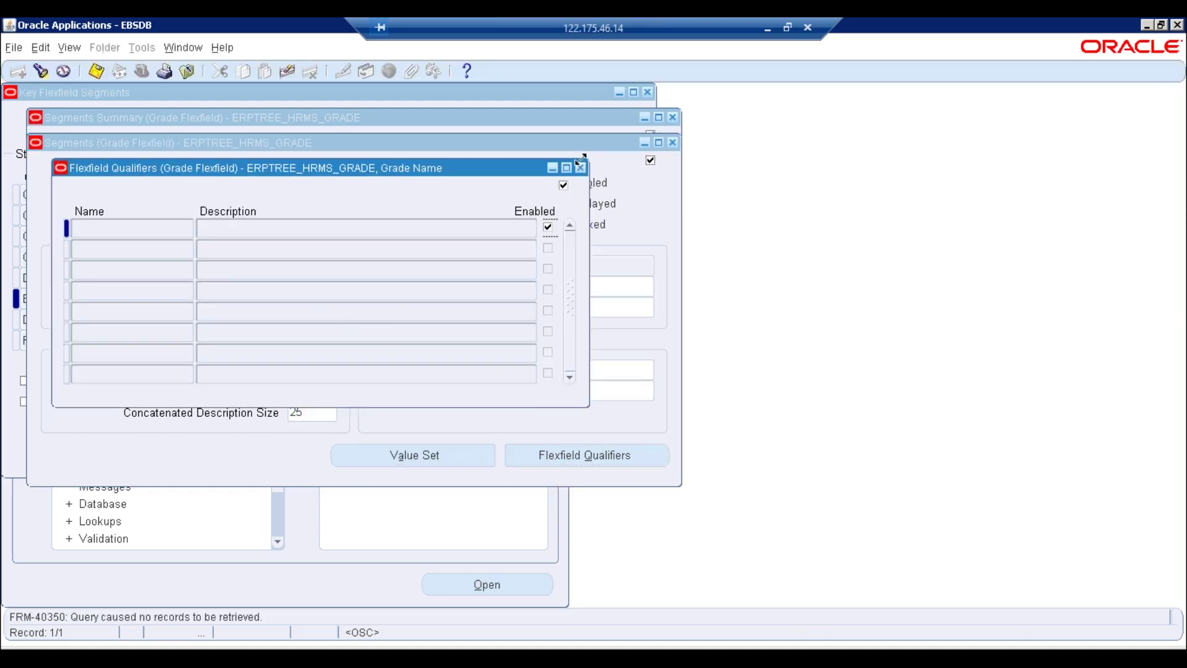
{"action": "left_click", "coordinate": [582, 169]}
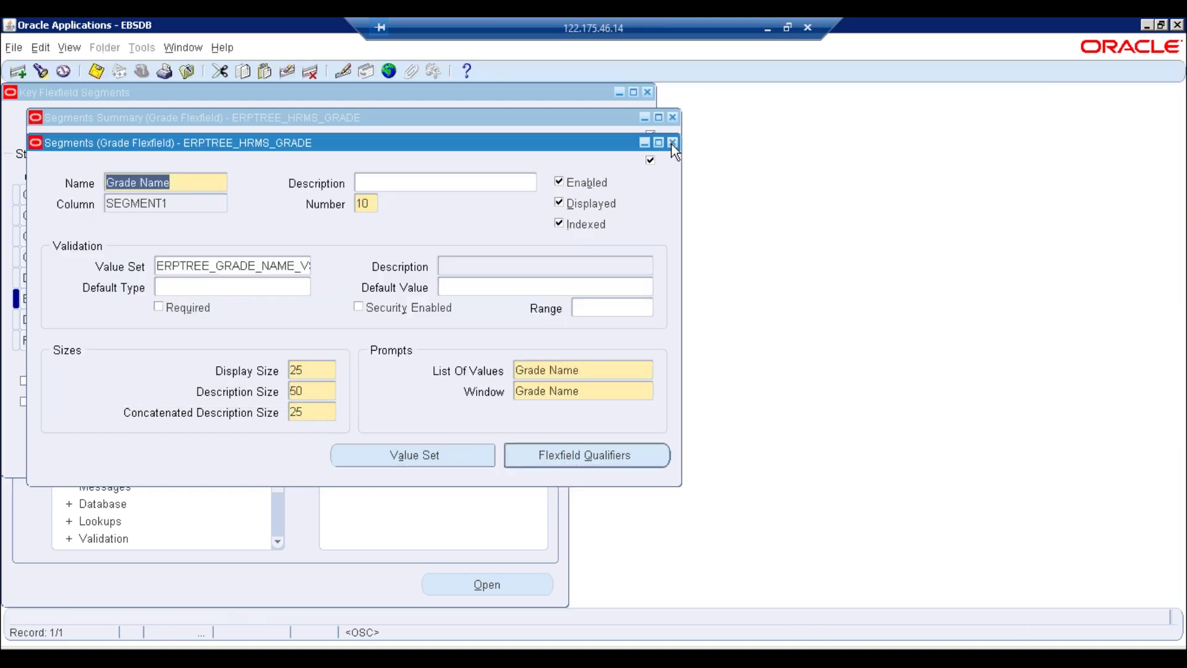
{"action": "left_click", "coordinate": [672, 143]}
{"action": "left_click", "coordinate": [288, 205]}
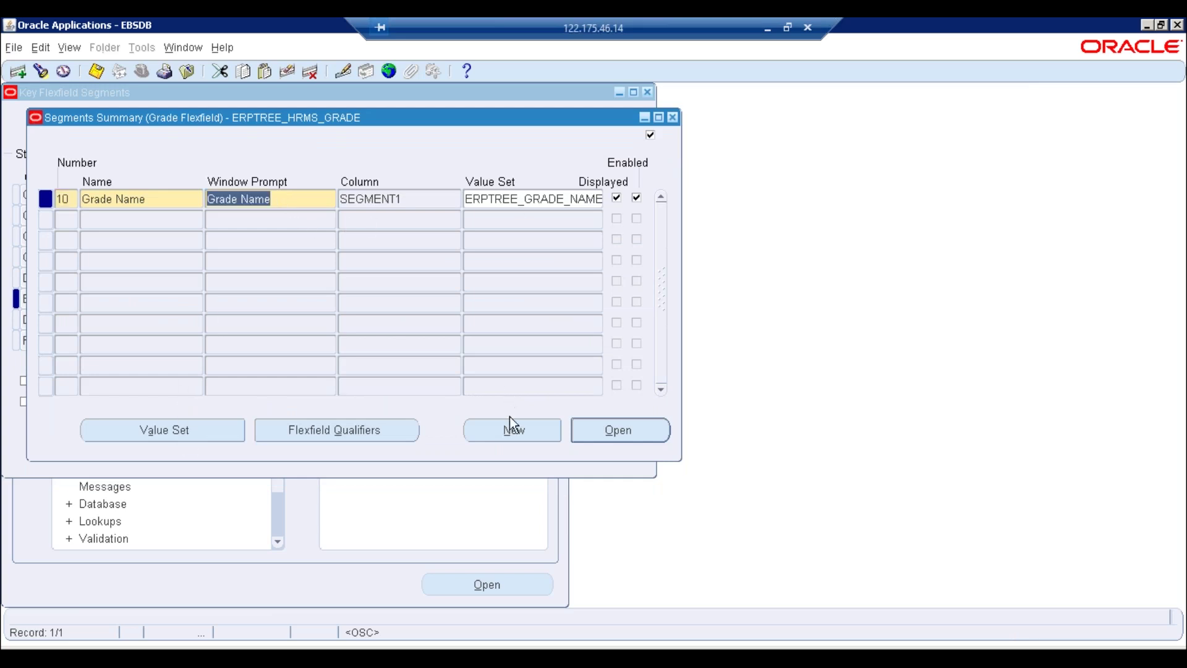
{"action": "left_click", "coordinate": [609, 429]}
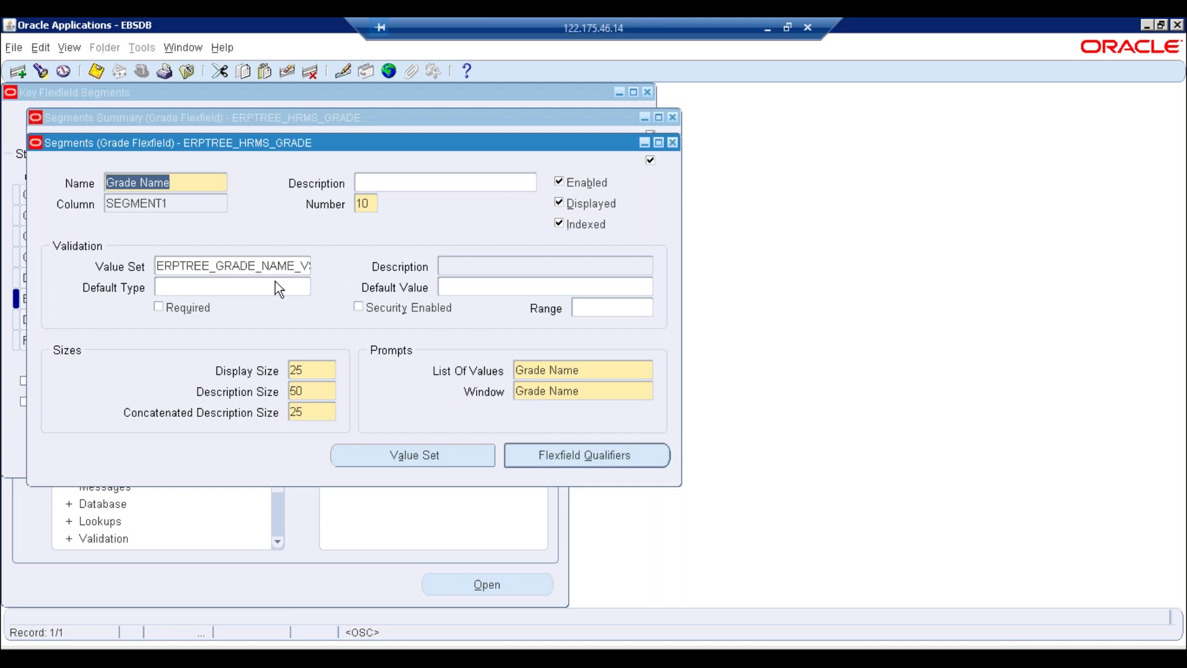
{"action": "left_click", "coordinate": [229, 270]}
{"action": "left_click", "coordinate": [225, 290]}
{"action": "left_click", "coordinate": [505, 286]}
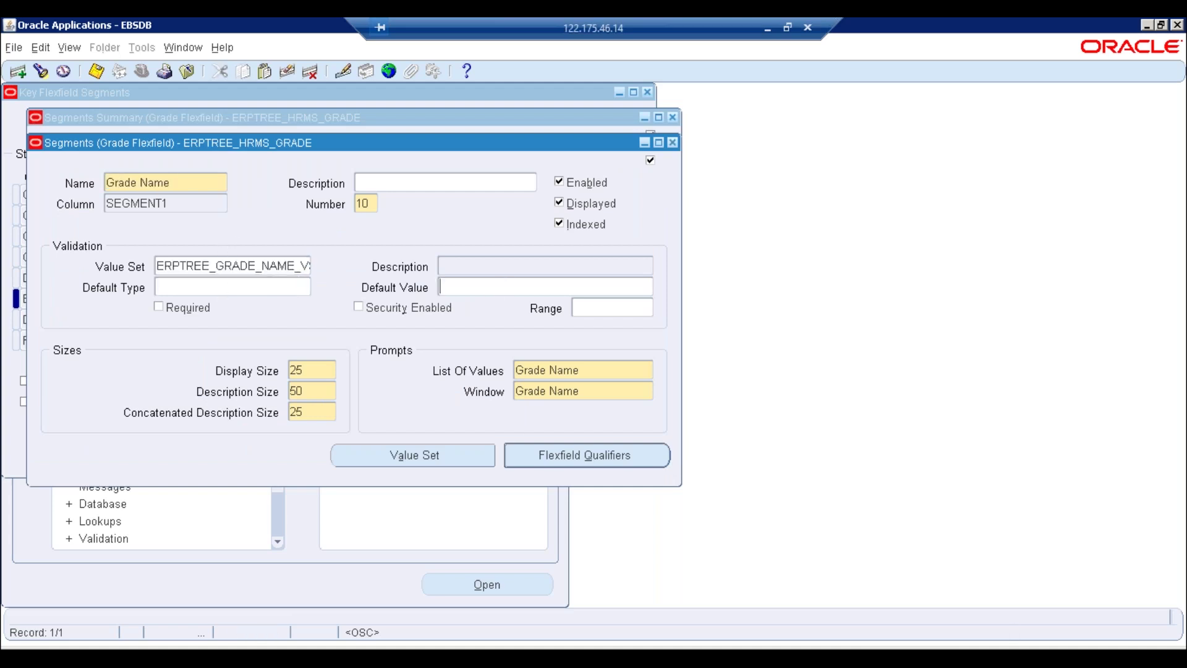
{"action": "left_click", "coordinate": [607, 309]}
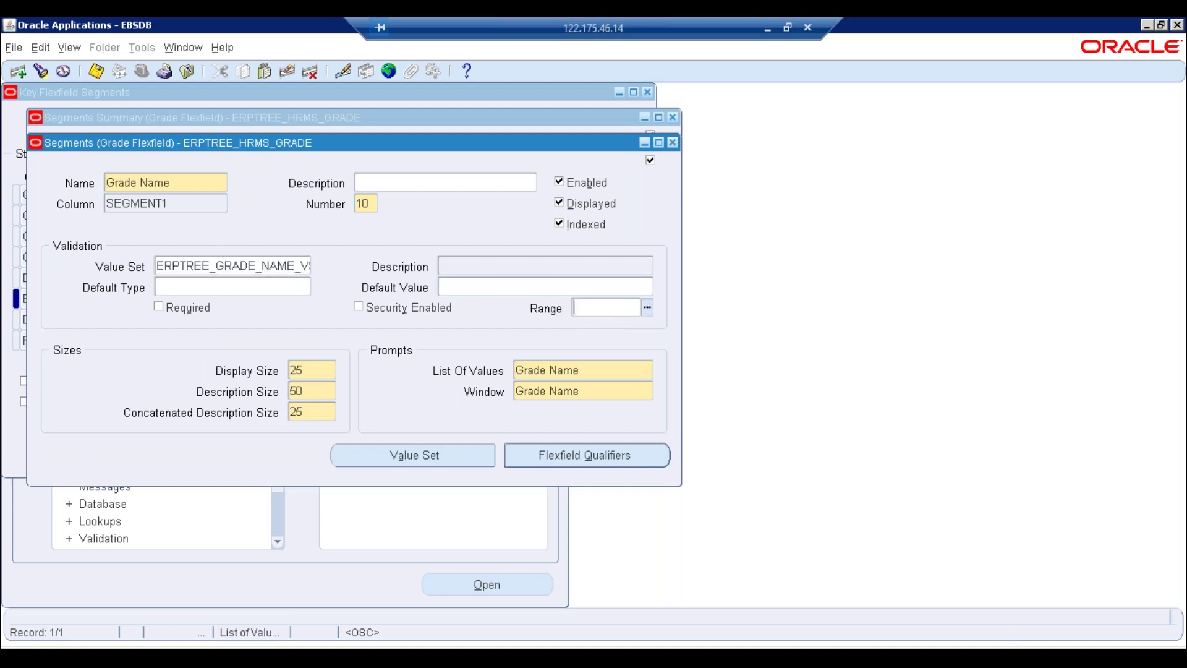
Refreeze and compile the ERPTREE_HRMS_GRADE definition, dismissing the compile messages
{"action": "left_click", "coordinate": [673, 143]}
{"action": "left_click", "coordinate": [673, 117]}
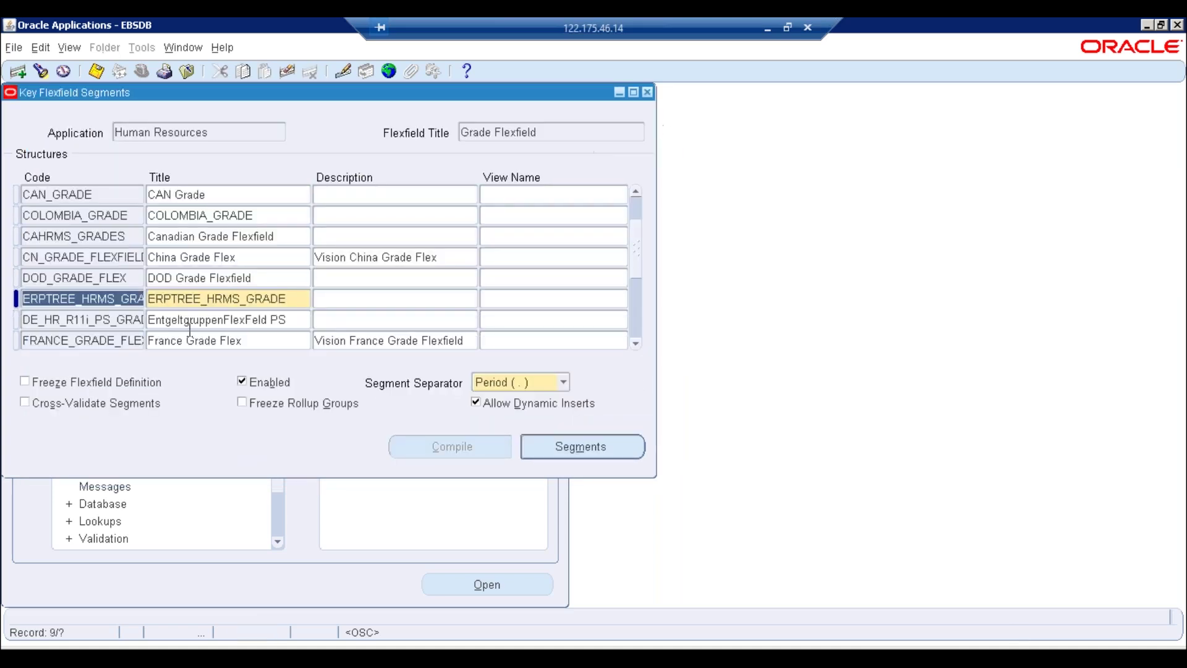
{"action": "left_click", "coordinate": [75, 383]}
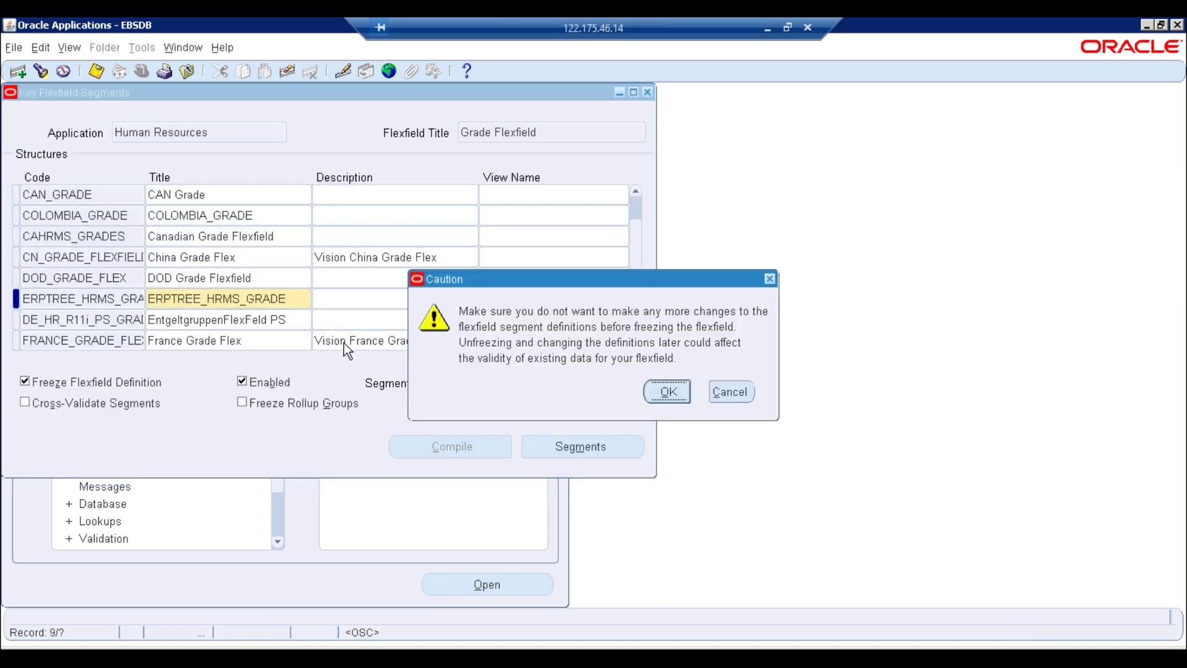
{"action": "key", "text": "Return"}
{"action": "left_click", "coordinate": [463, 445]}
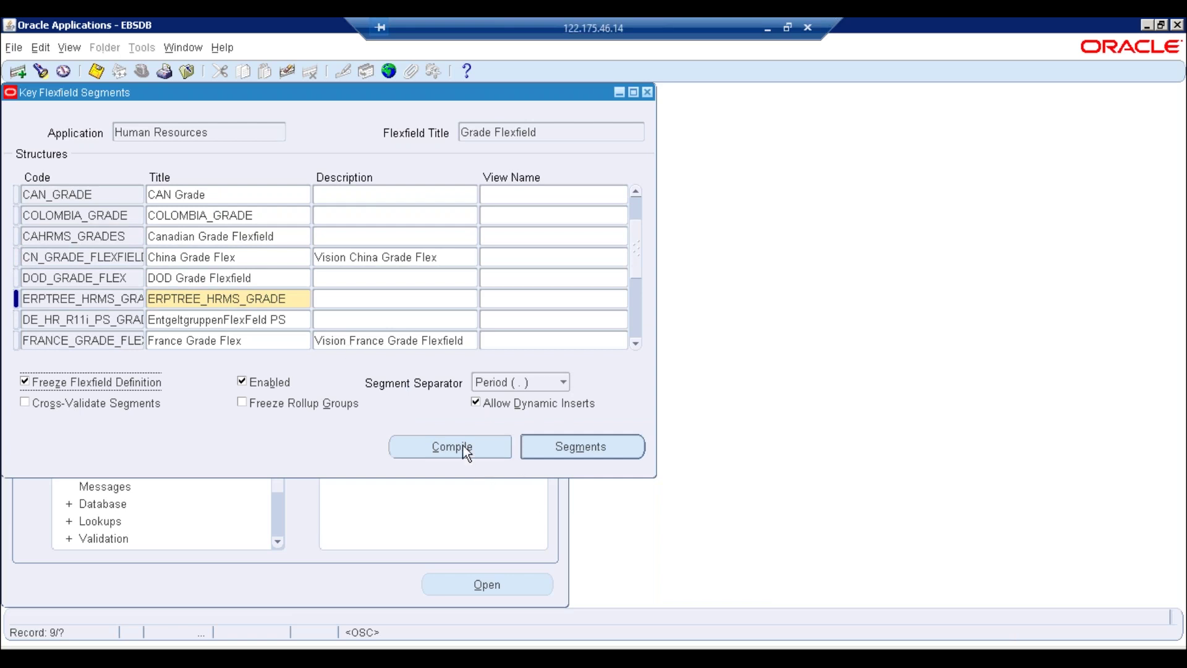
{"action": "left_click", "coordinate": [654, 375]}
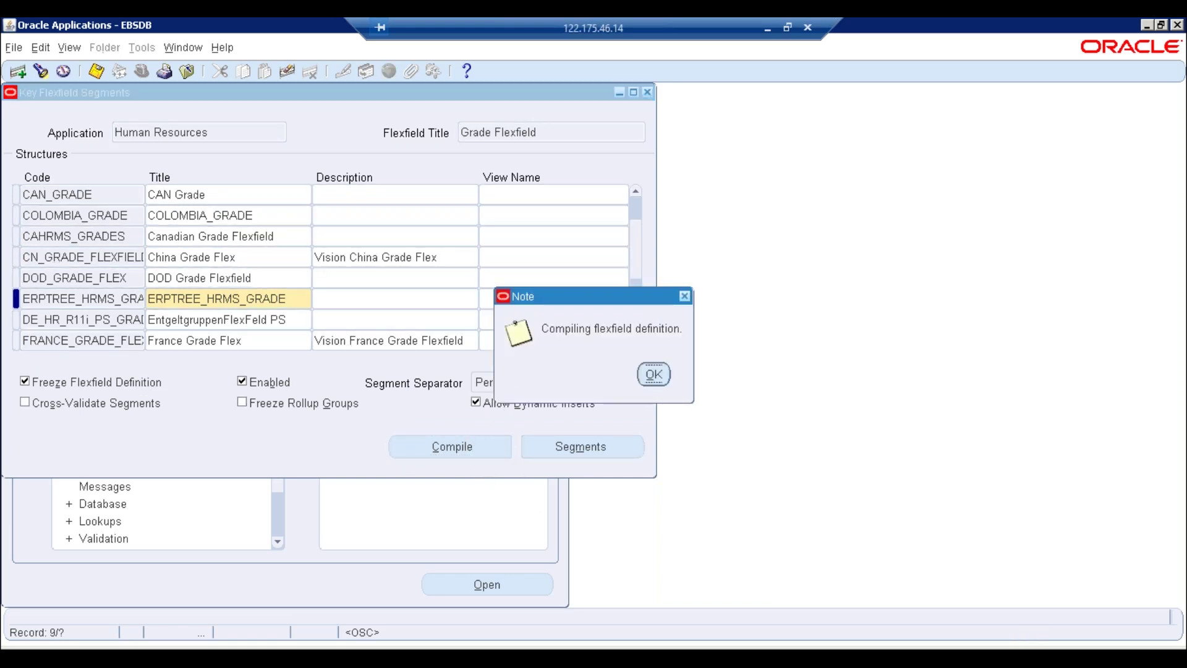
{"action": "left_click", "coordinate": [691, 384]}
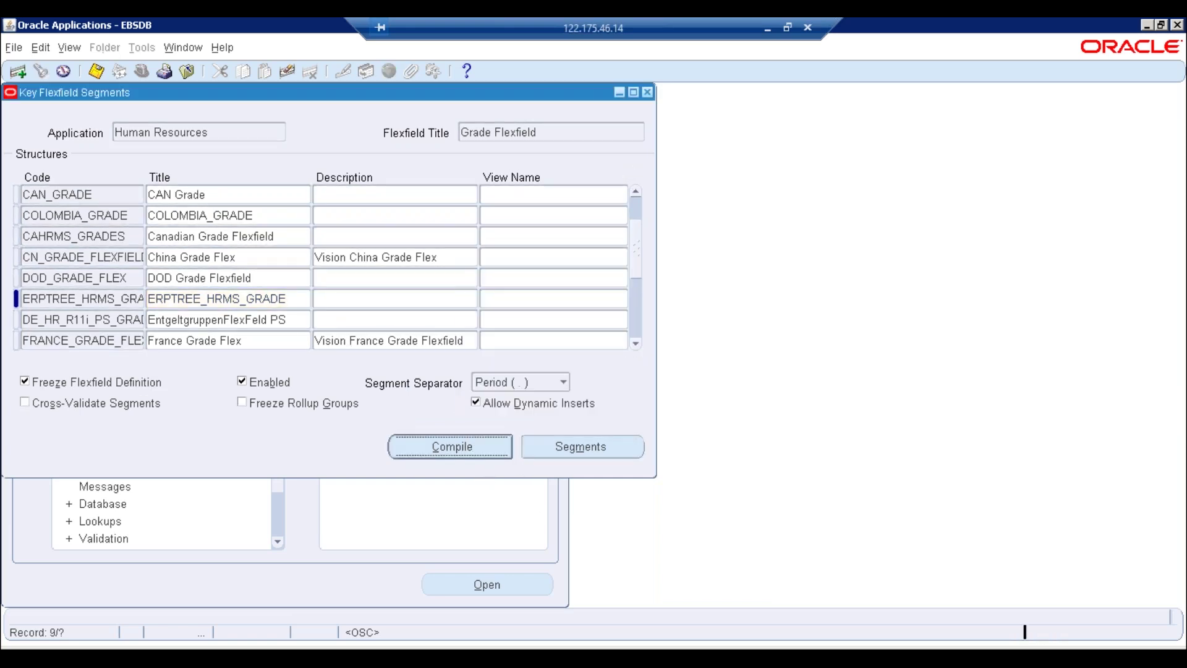
Review the Human Resources application, Grade Flexfield title and ERPTREE_HRMS_GRADE row, then close the window
{"action": "left_click", "coordinate": [201, 128]}
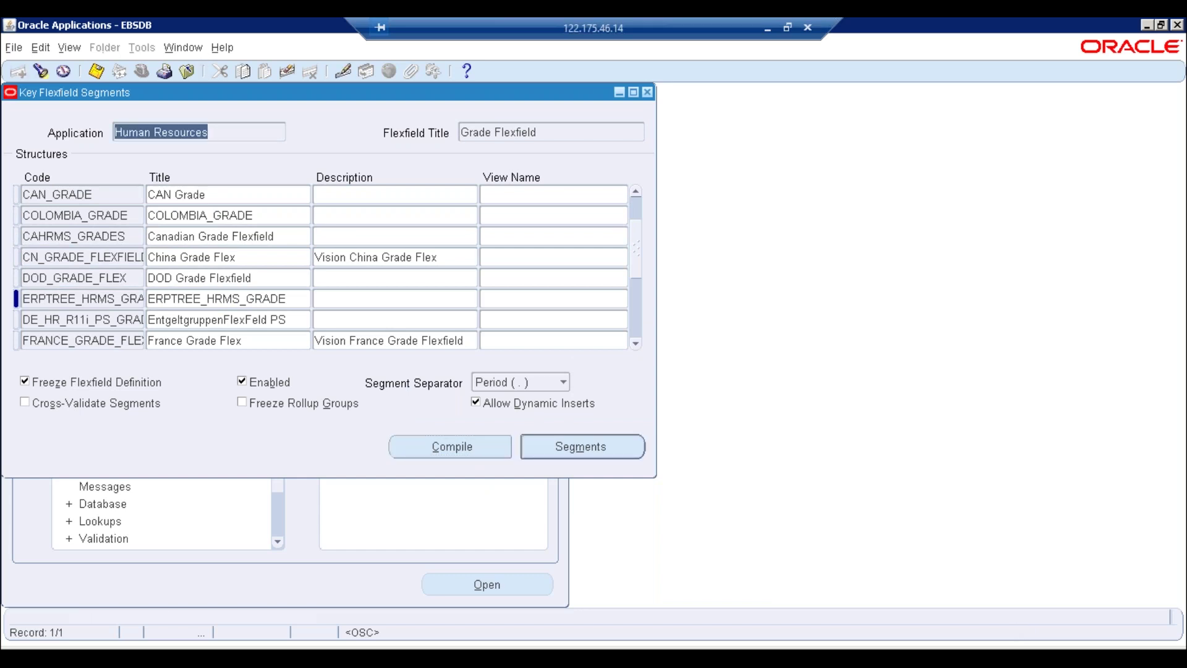
{"action": "left_click", "coordinate": [558, 133]}
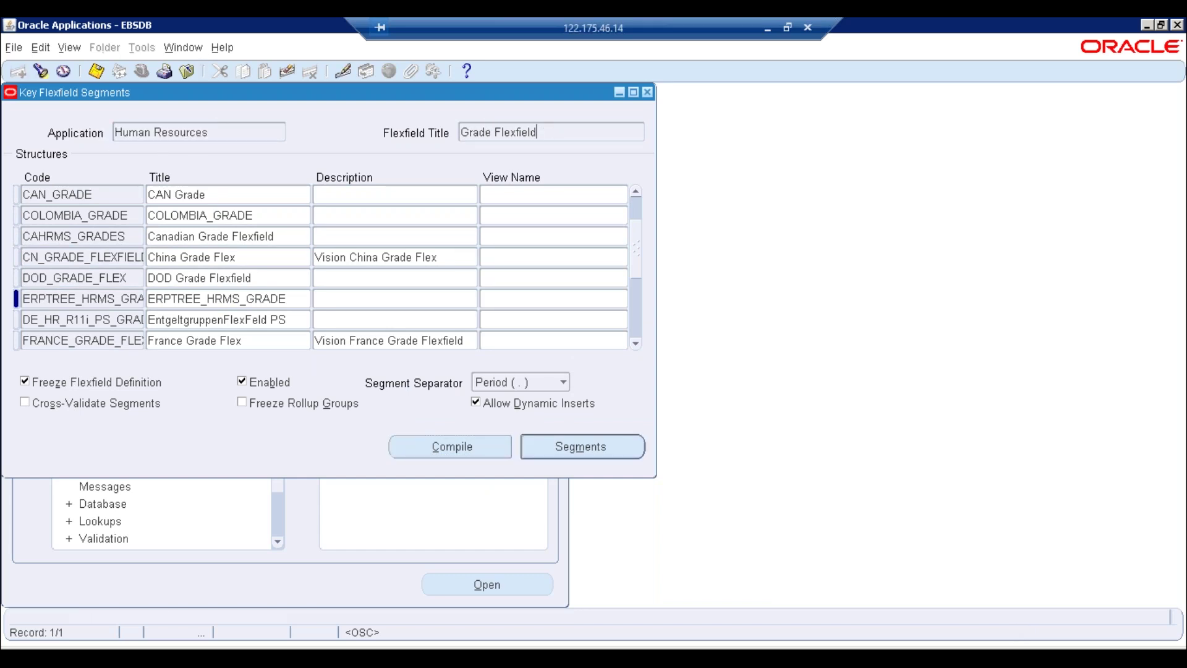
{"action": "left_click", "coordinate": [89, 302]}
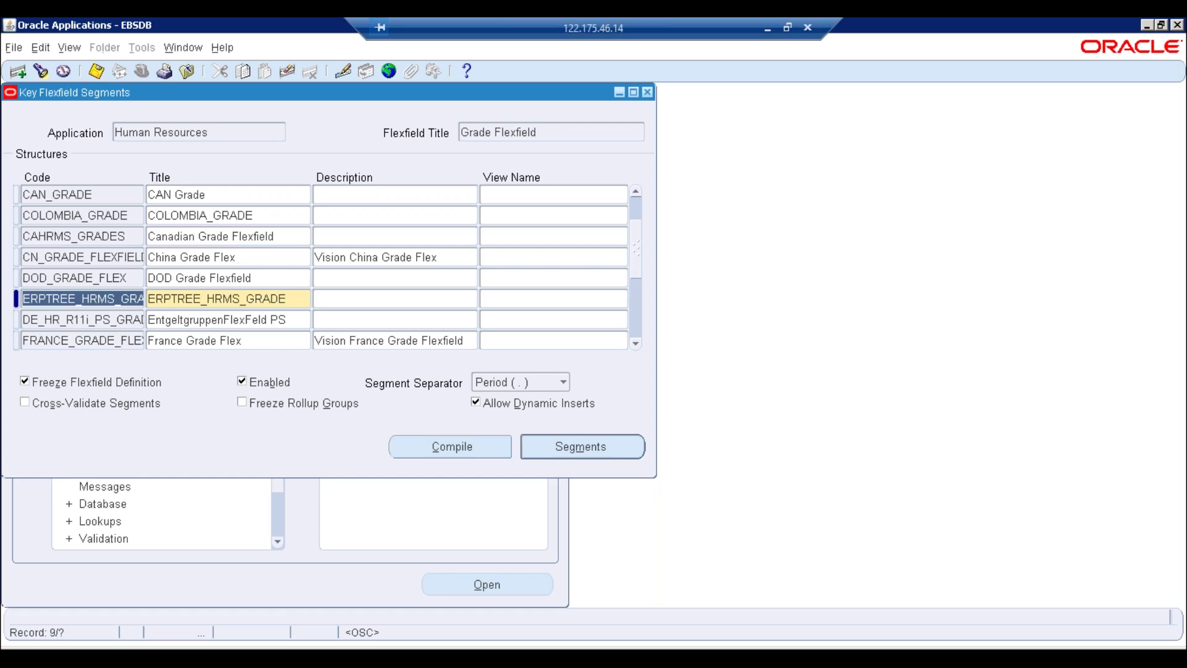
{"action": "left_click", "coordinate": [254, 303]}
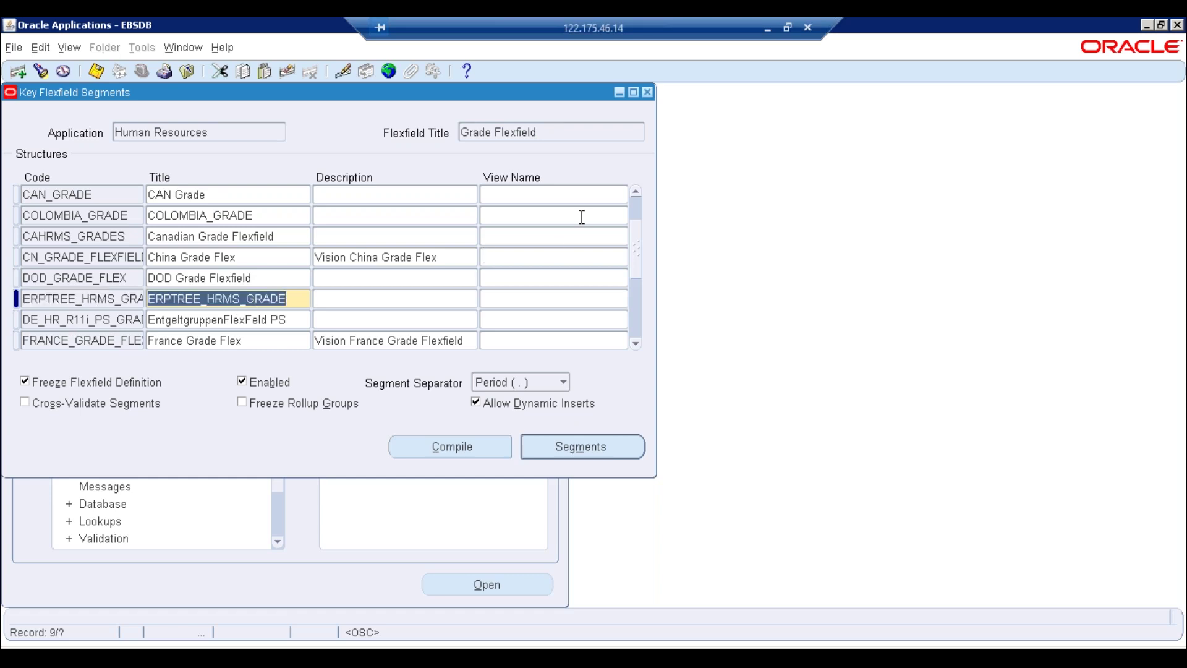
{"action": "left_click", "coordinate": [648, 93]}
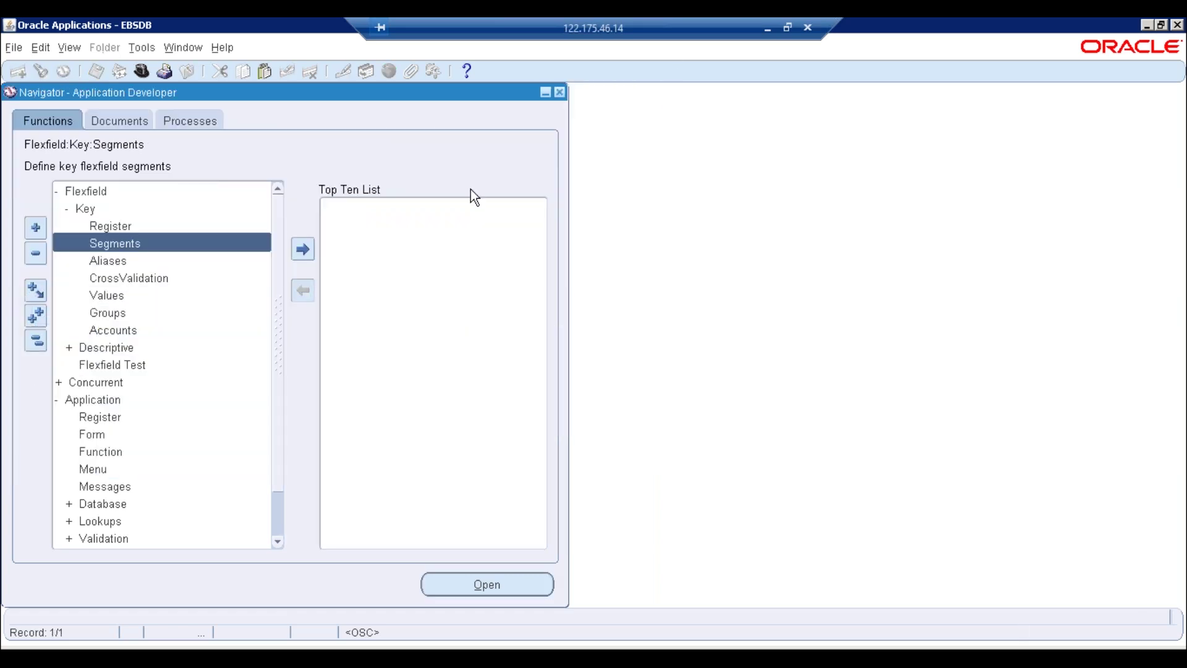
{"action": "left_click", "coordinate": [107, 299]}
{"action": "double_click", "coordinate": [106, 300]}
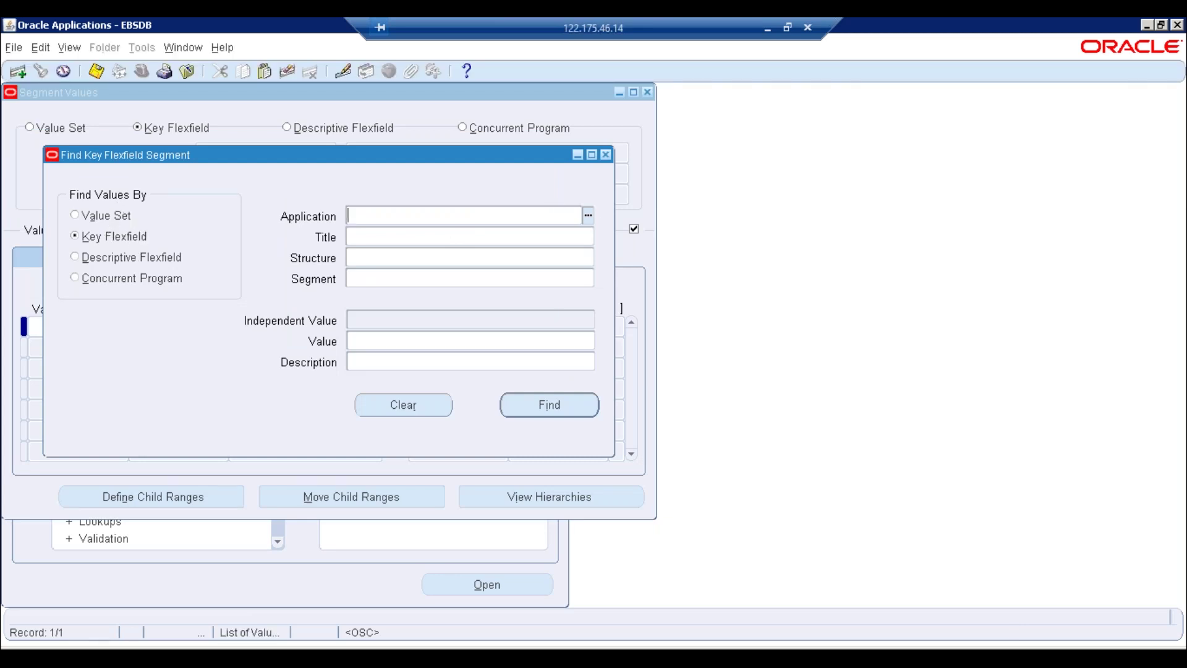
{"action": "left_click", "coordinate": [588, 216]}
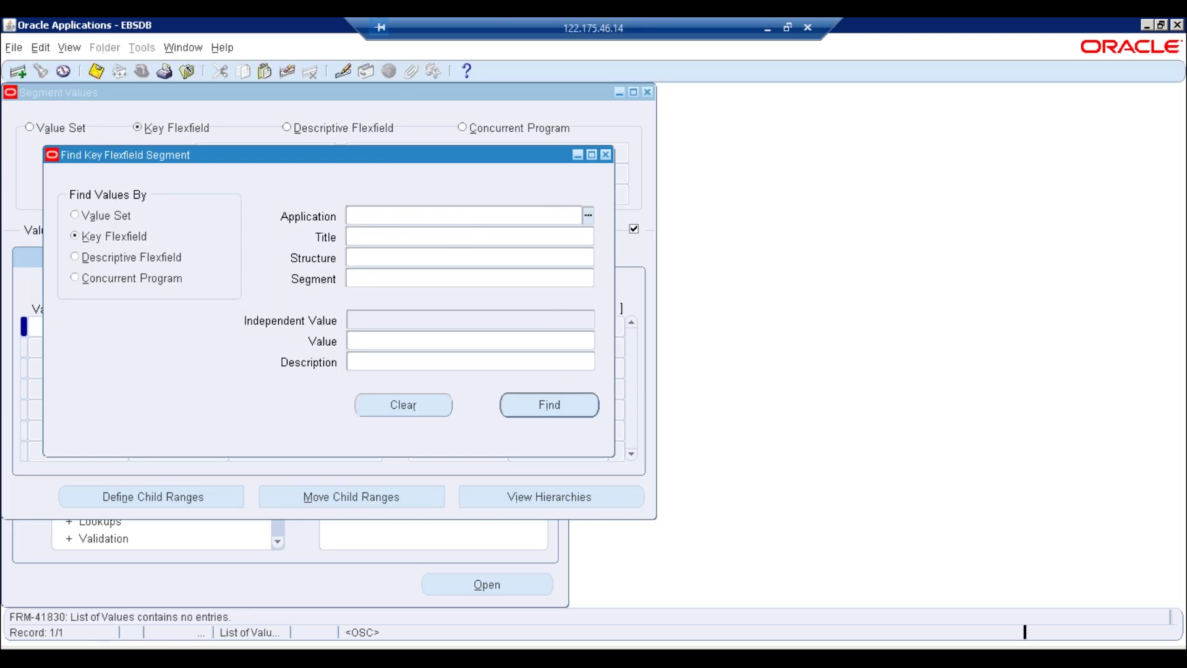
{"action": "left_click", "coordinate": [721, 394]}
{"action": "left_click", "coordinate": [102, 215]}
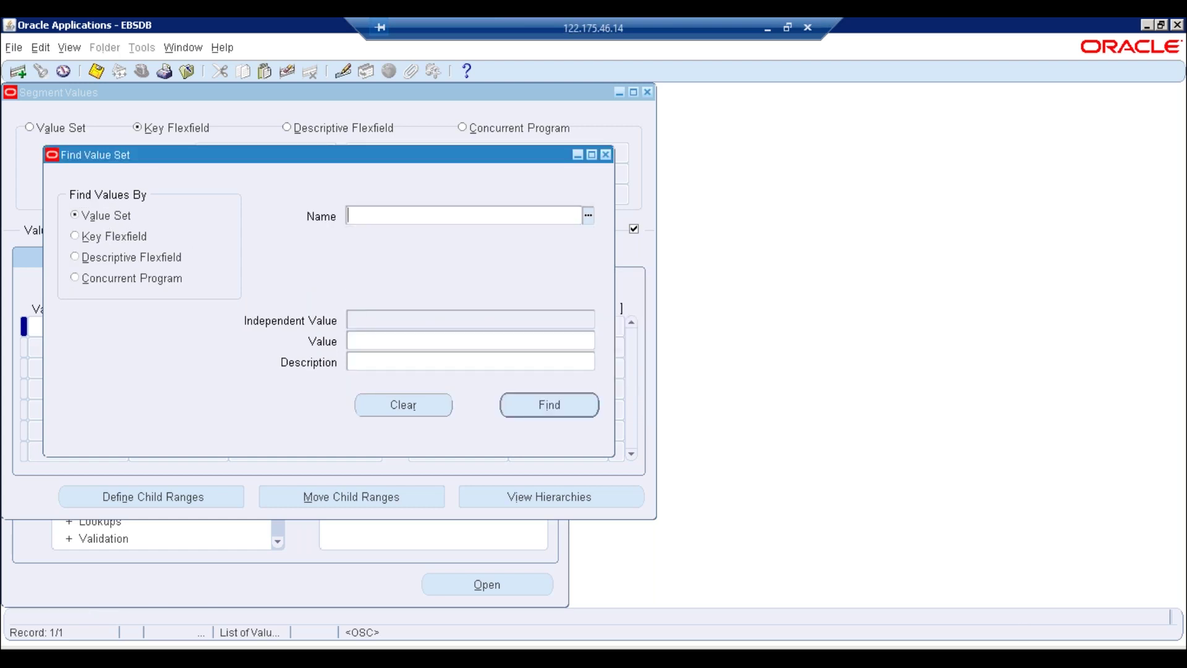
{"action": "left_click", "coordinate": [588, 216]}
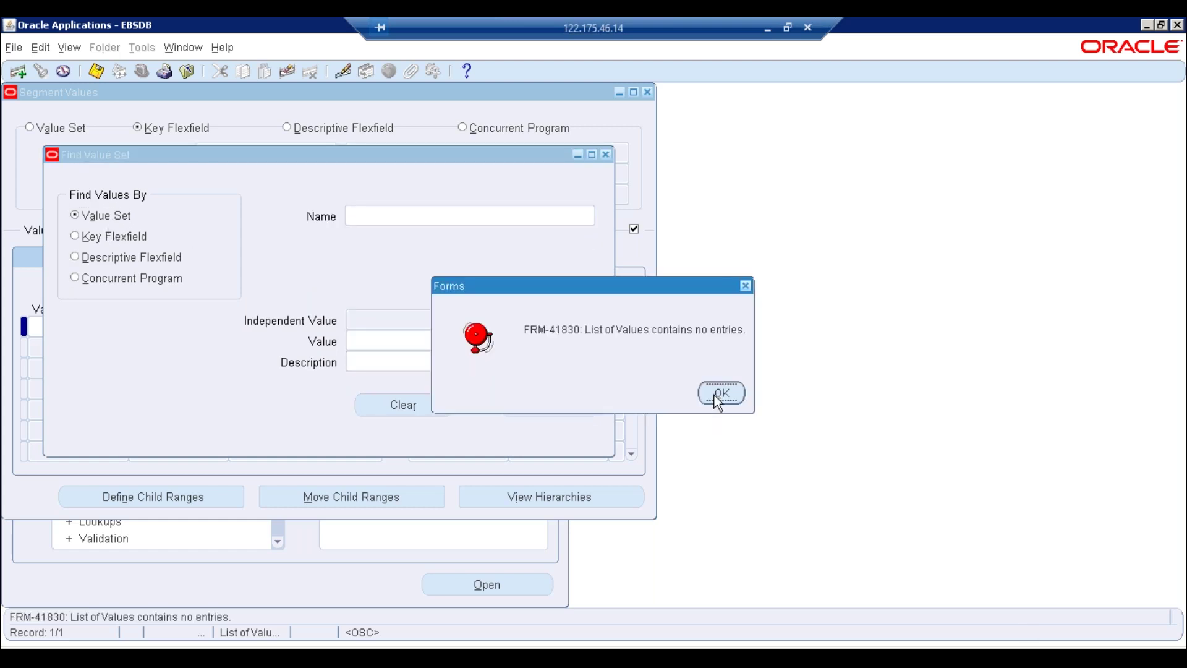
{"action": "left_click", "coordinate": [720, 393]}
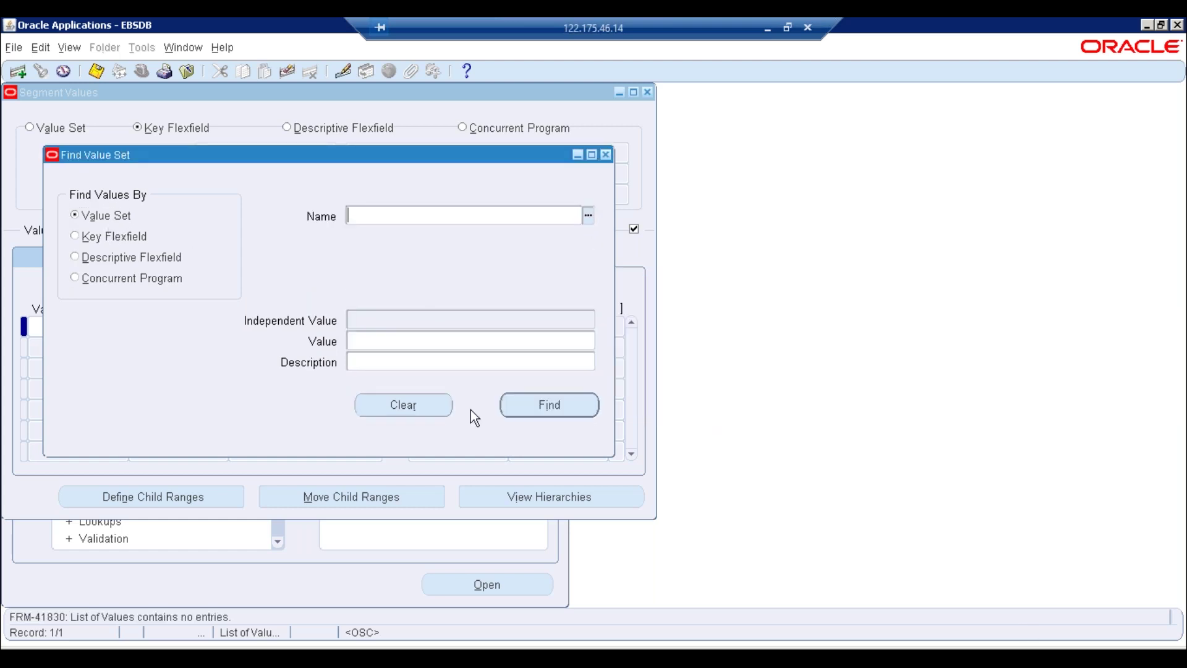
{"action": "left_click", "coordinate": [605, 154]}
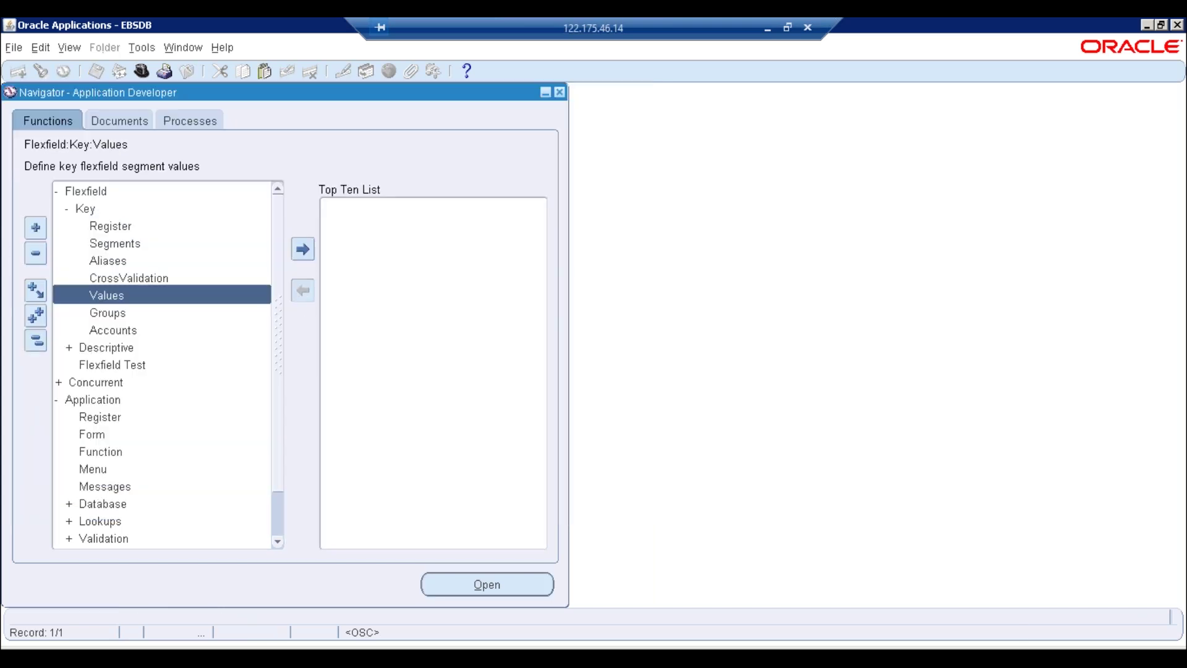
{"action": "left_click", "coordinate": [36, 340]}
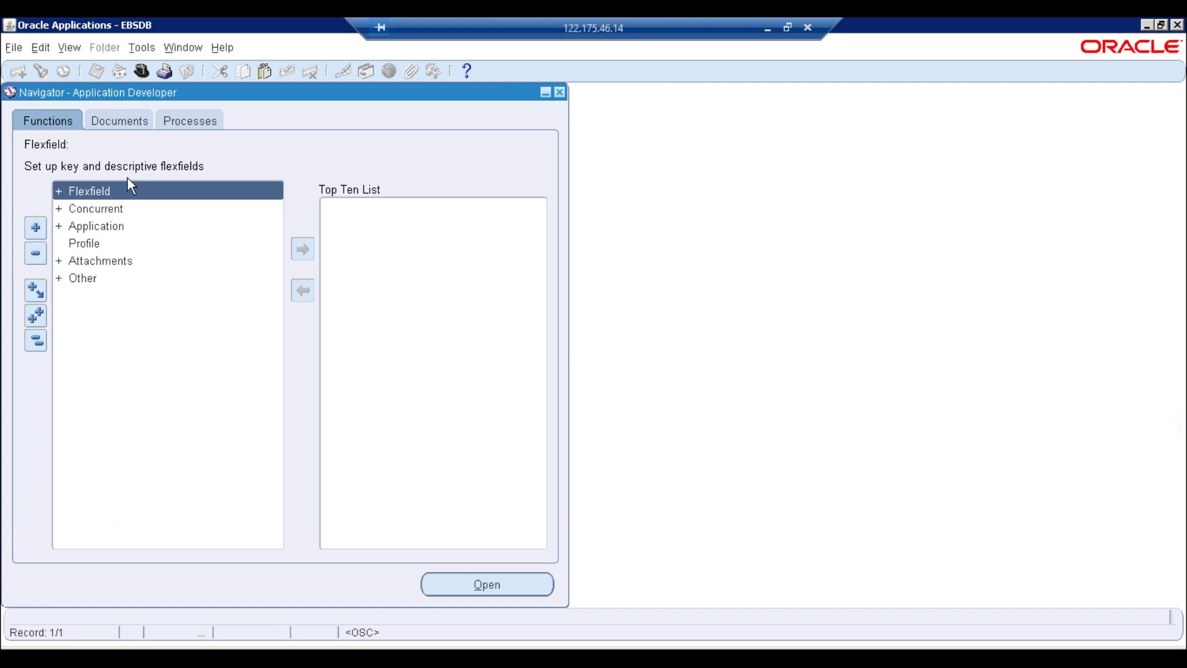
{"action": "double_click", "coordinate": [119, 191]}
{"action": "double_click", "coordinate": [110, 209]}
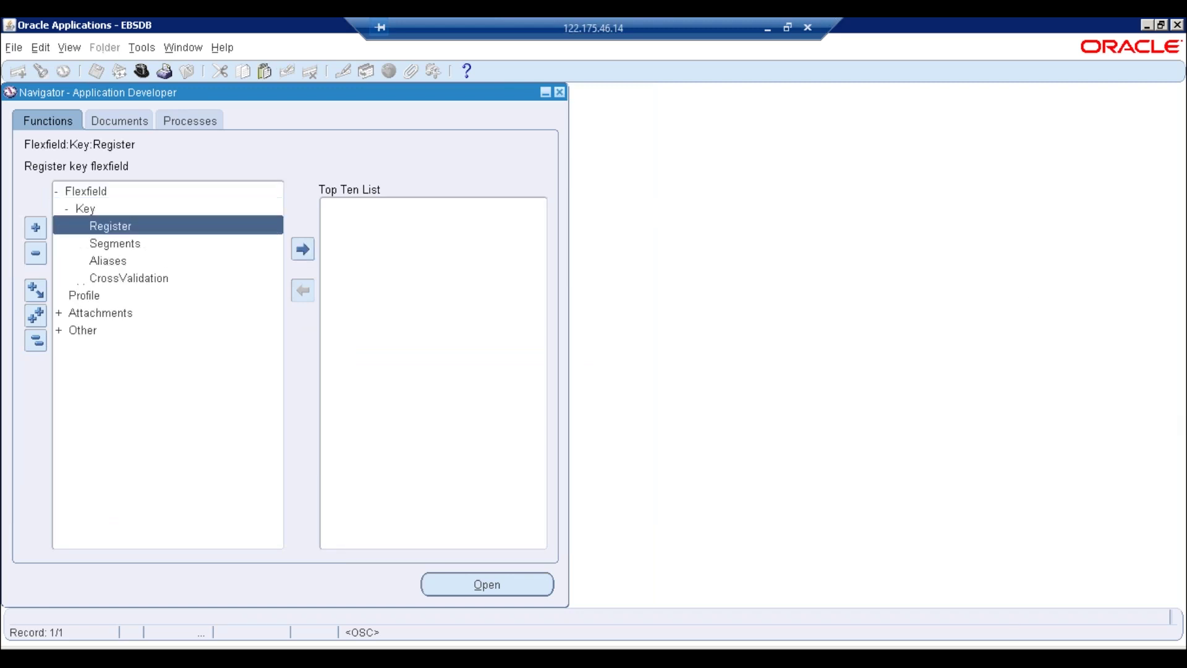
{"action": "double_click", "coordinate": [110, 297]}
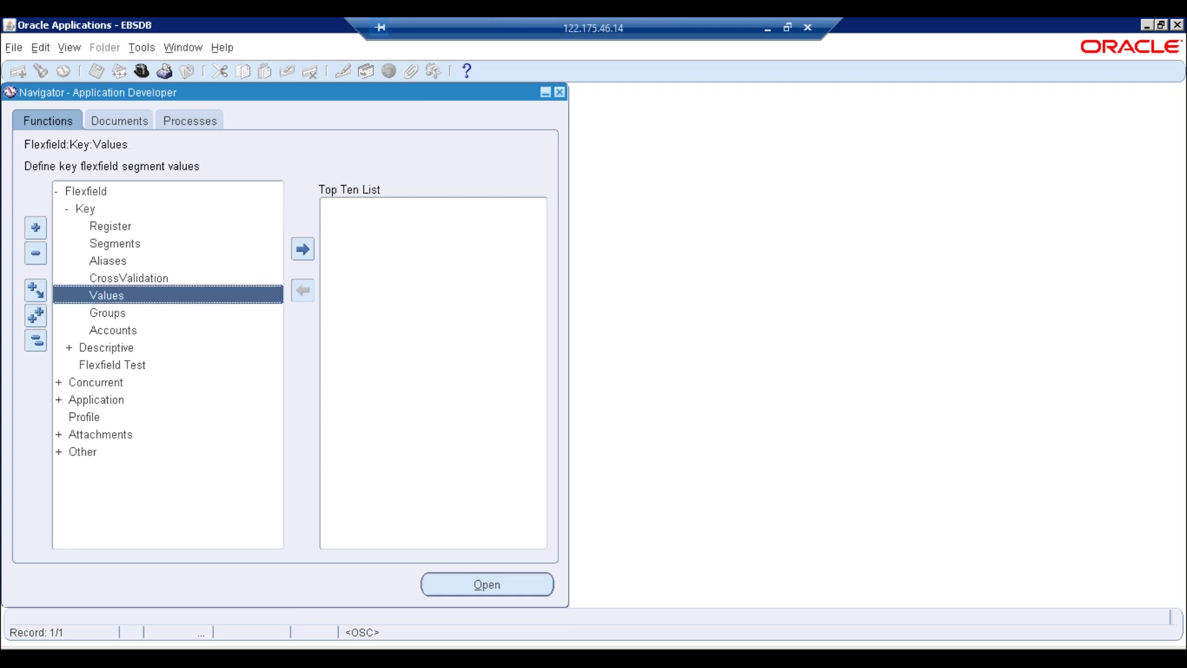
{"action": "left_click", "coordinate": [105, 217]}
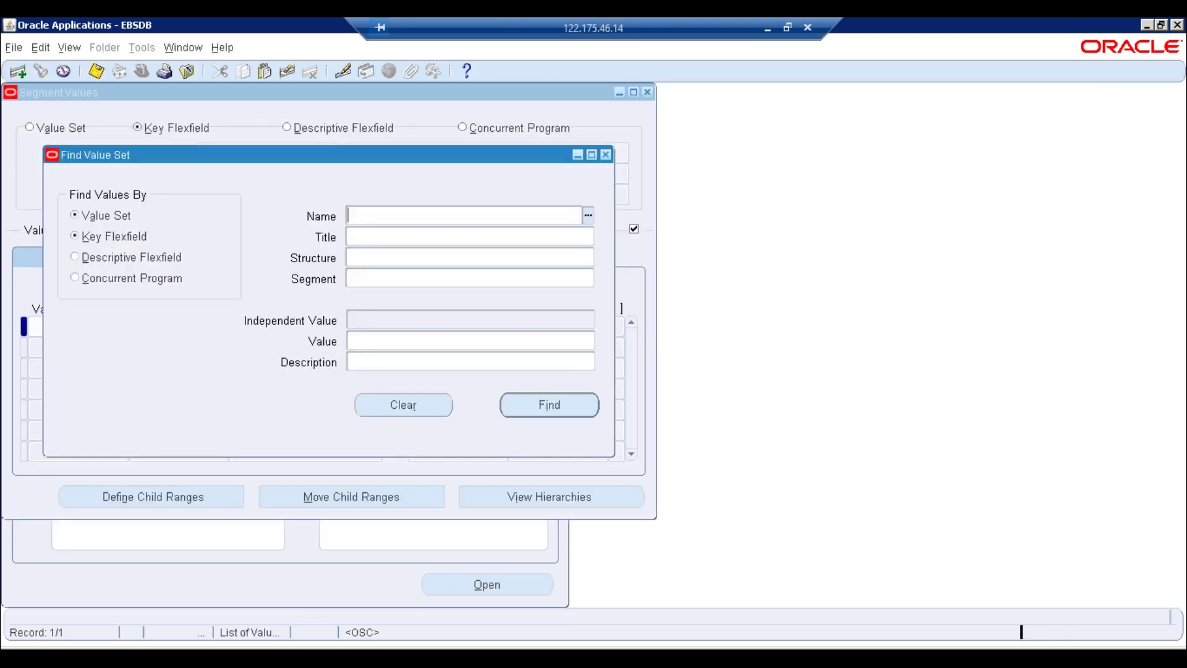
{"action": "left_click", "coordinate": [589, 218]}
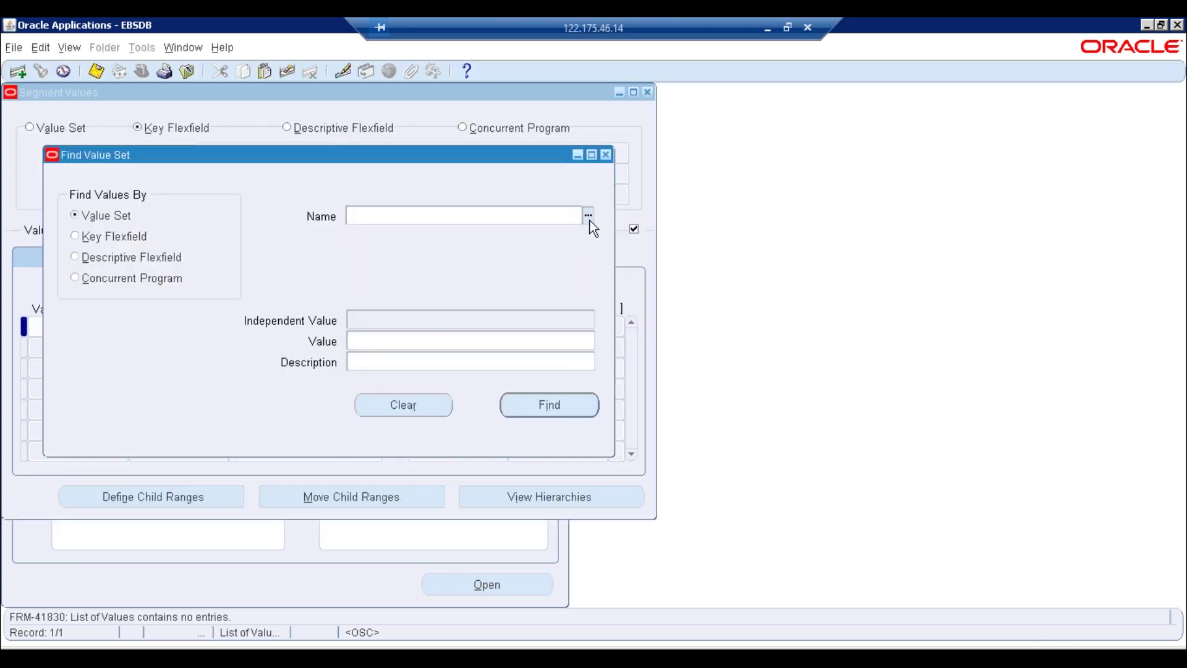
{"action": "type", "text": "erptree%"}
{"action": "key", "text": "Tab"}
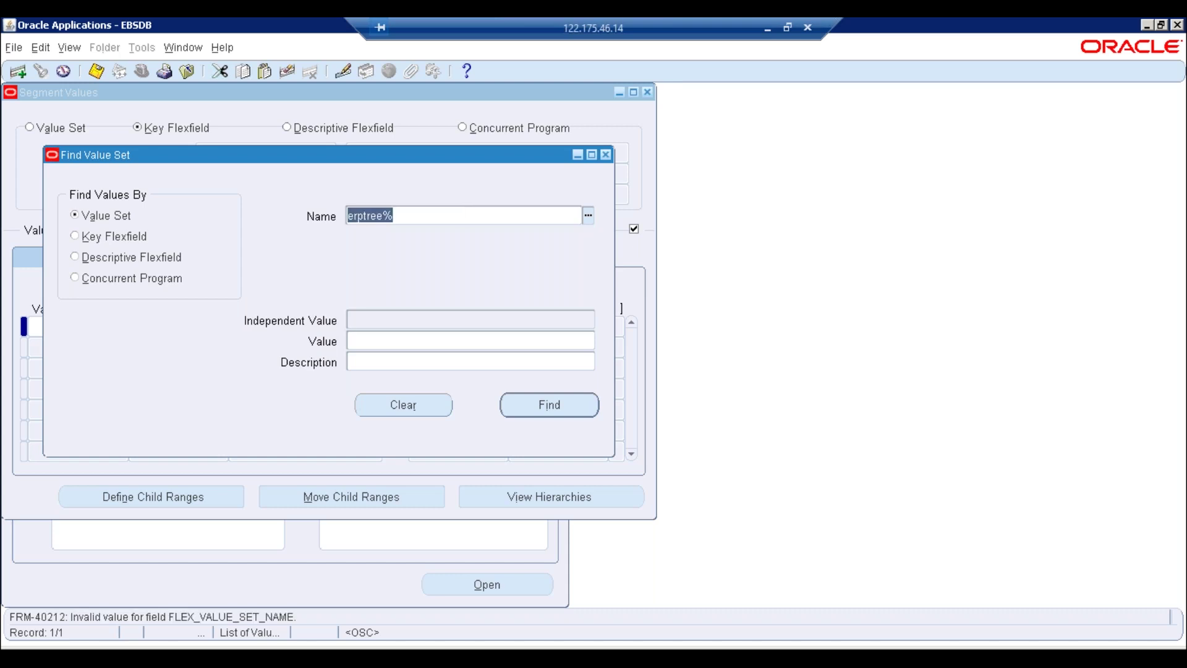
{"action": "key", "text": "BackSpace"}
{"action": "key", "text": "ctrl+l"}
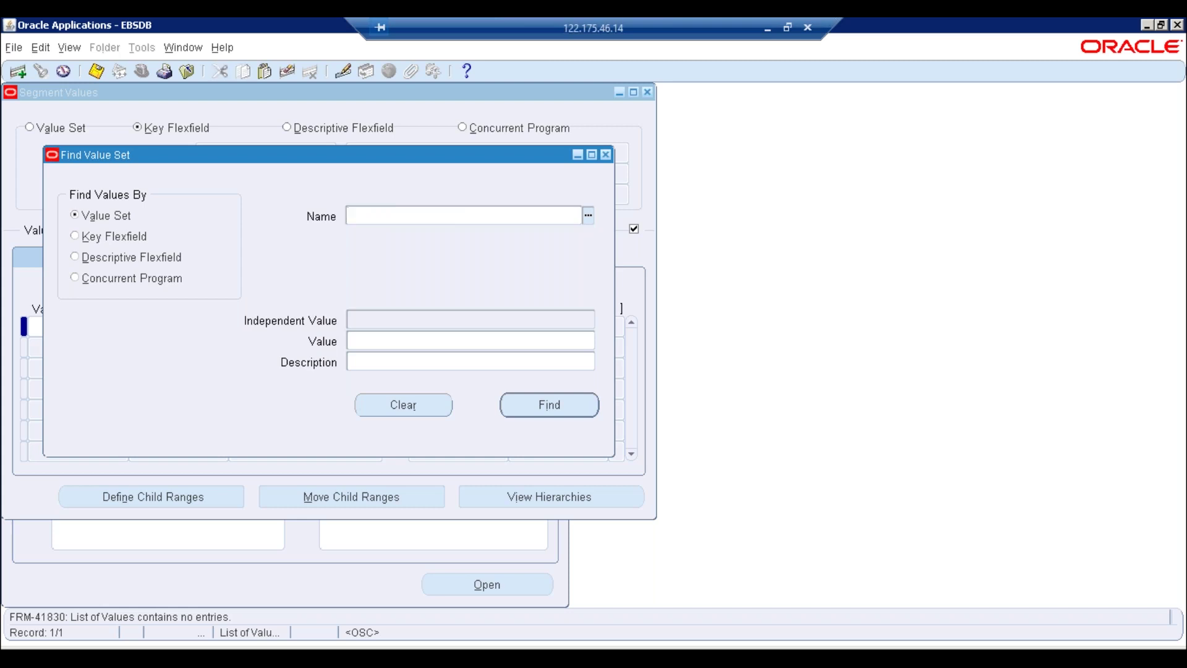
{"action": "key", "text": "F4"}
{"action": "key", "text": "F4"}
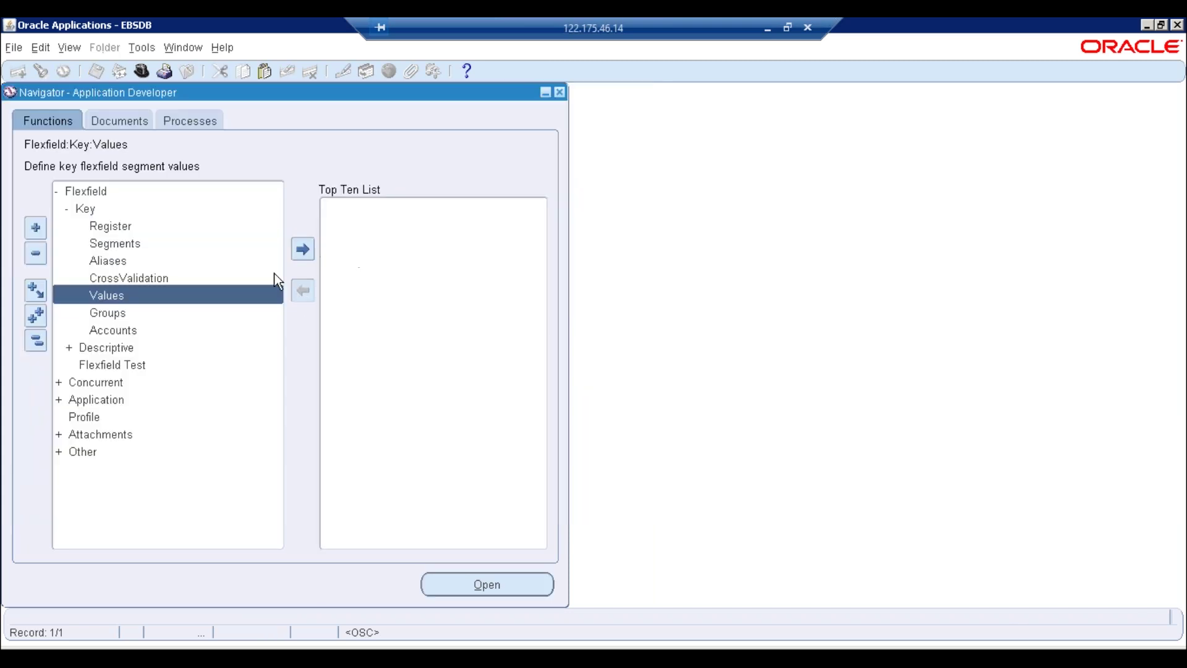
Exit the current Oracle forms session, close its leftover tabs and log out of E-Business Suite
{"action": "left_click", "coordinate": [35, 341]}
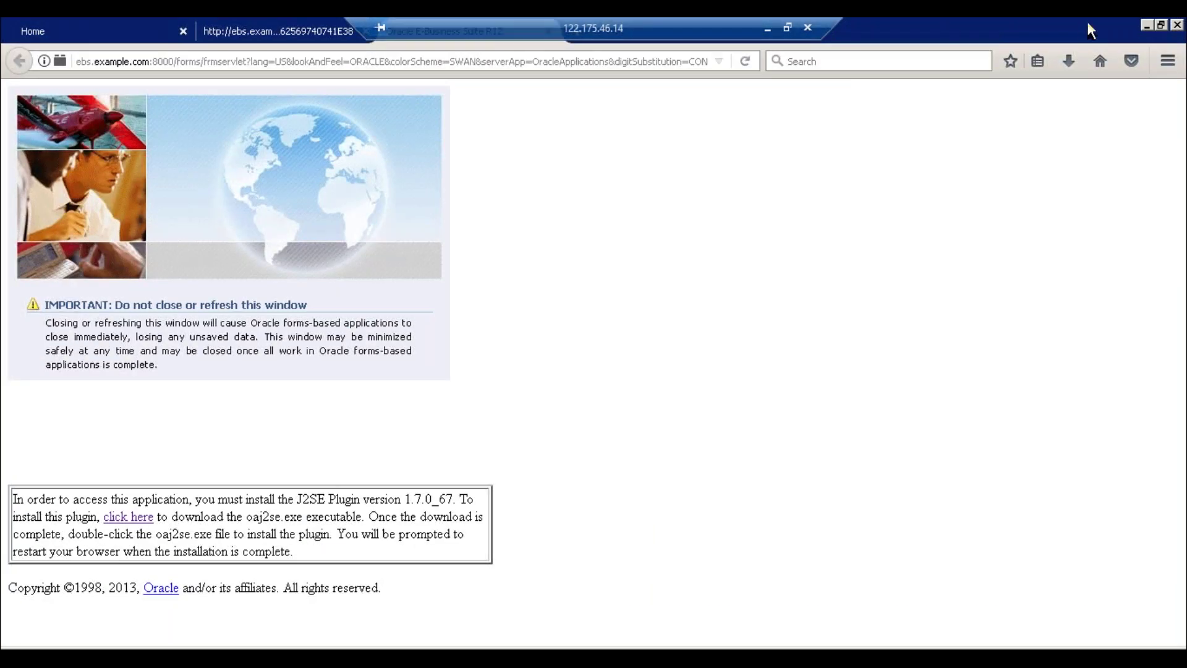
{"action": "left_click", "coordinate": [1160, 26]}
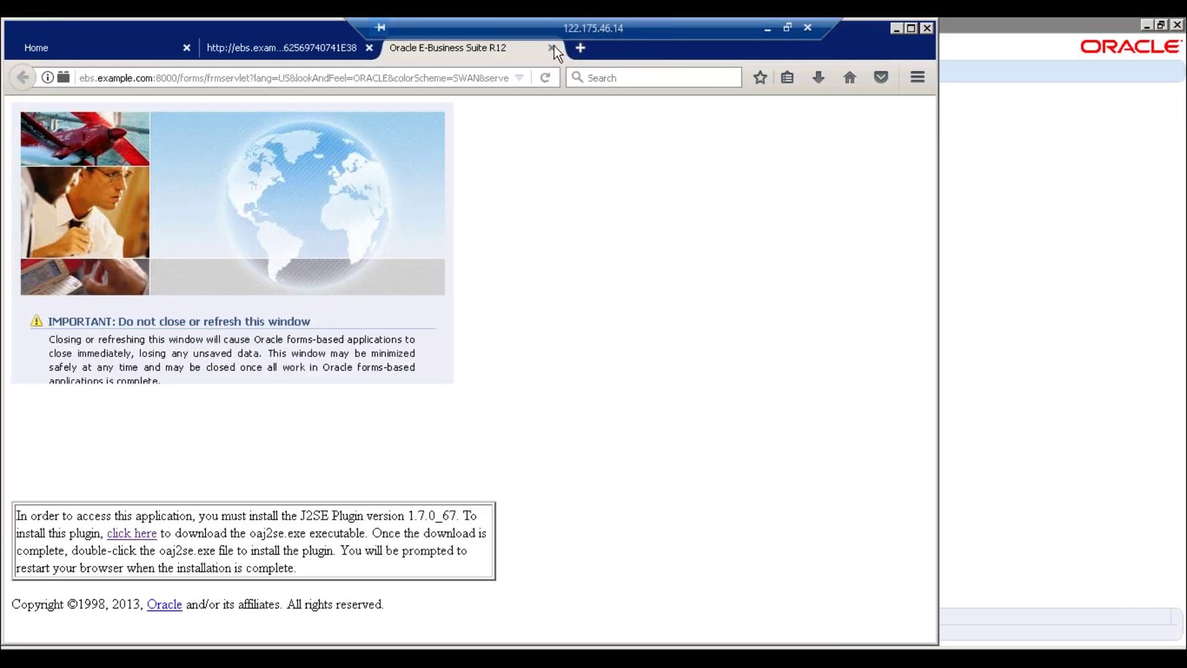
{"action": "left_click", "coordinate": [552, 48]}
{"action": "key", "text": "Return"}
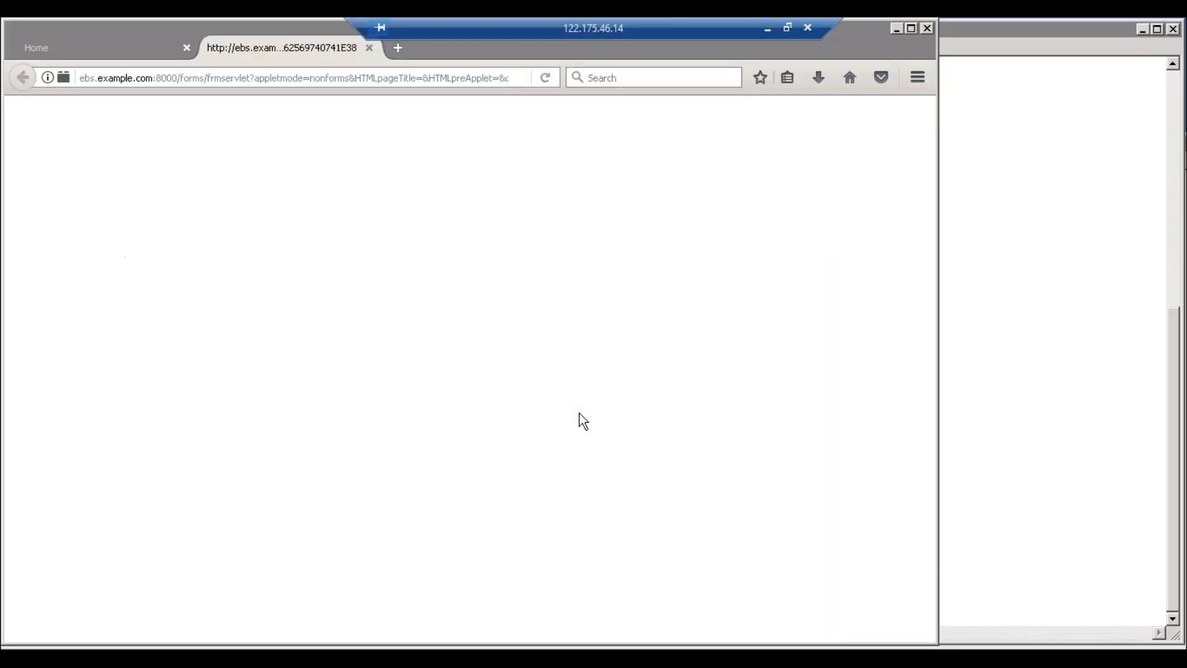
{"action": "left_click", "coordinate": [369, 48]}
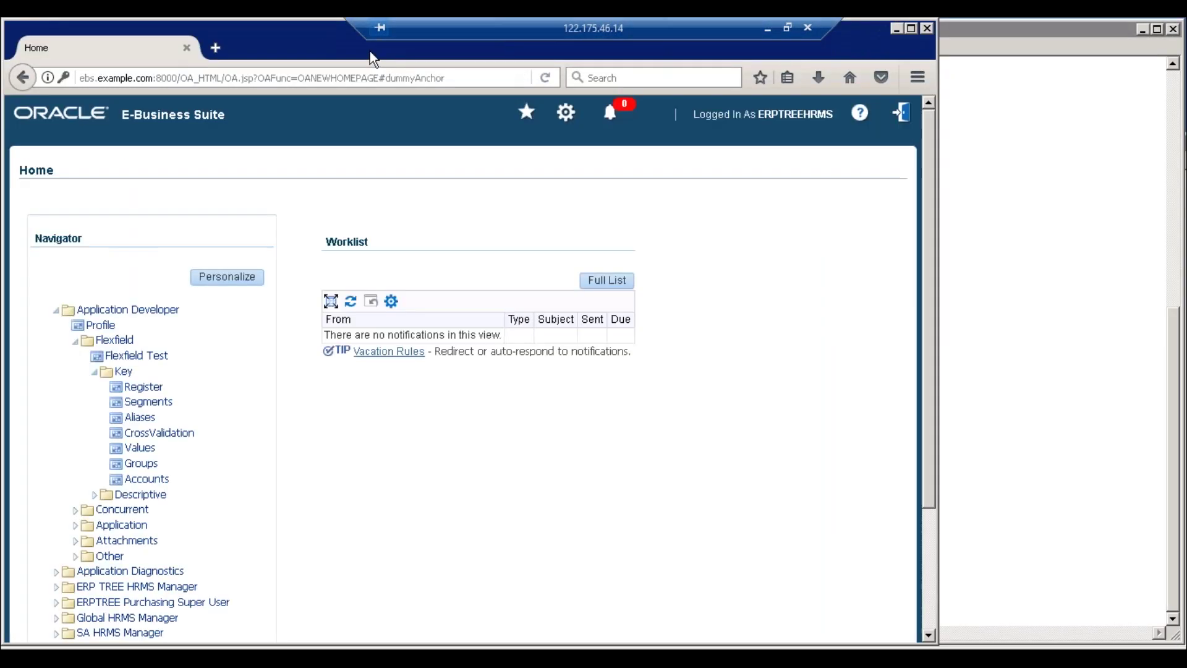
{"action": "left_click", "coordinate": [913, 117]}
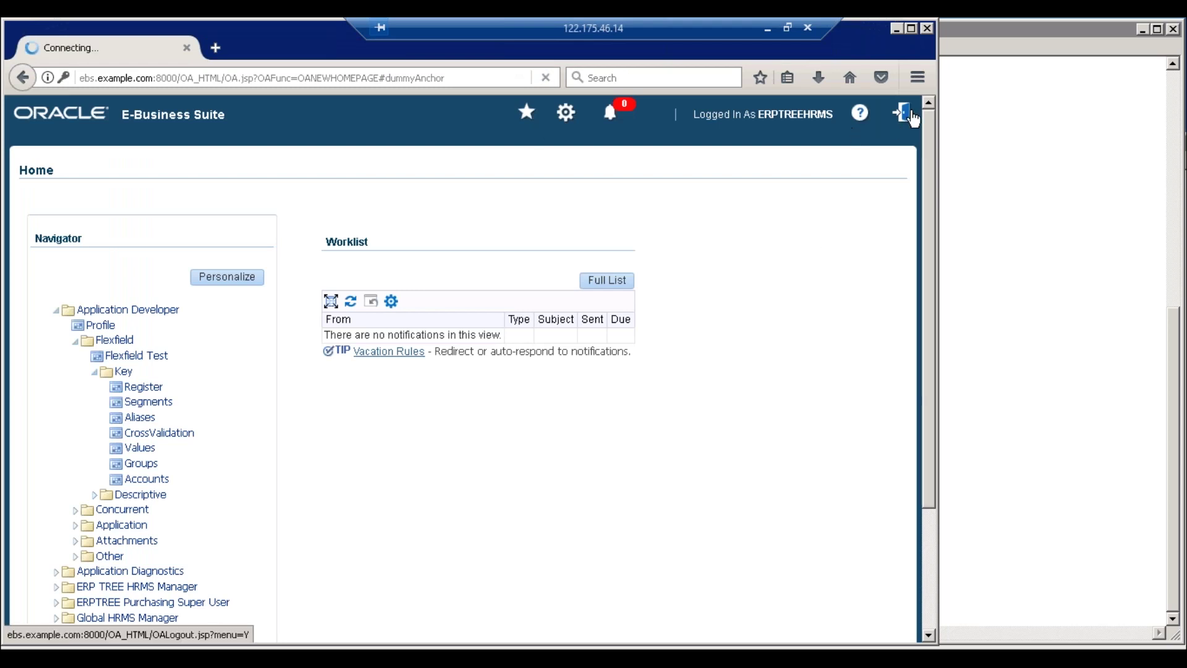
Sign back in as the operations user with its password and dismiss the save-login prompt
{"action": "type", "text": "operations"}
{"action": "key", "text": "Tab"}
{"action": "type", "text": "welcome"}
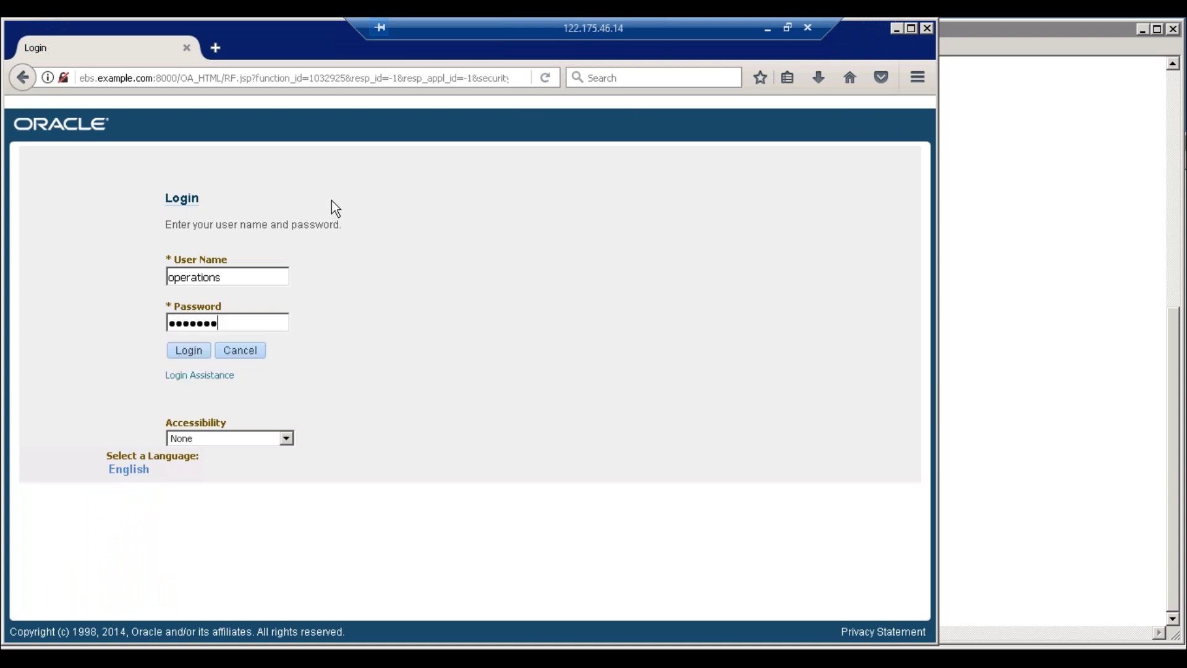
{"action": "key", "text": "Return"}
{"action": "left_click", "coordinate": [332, 104]}
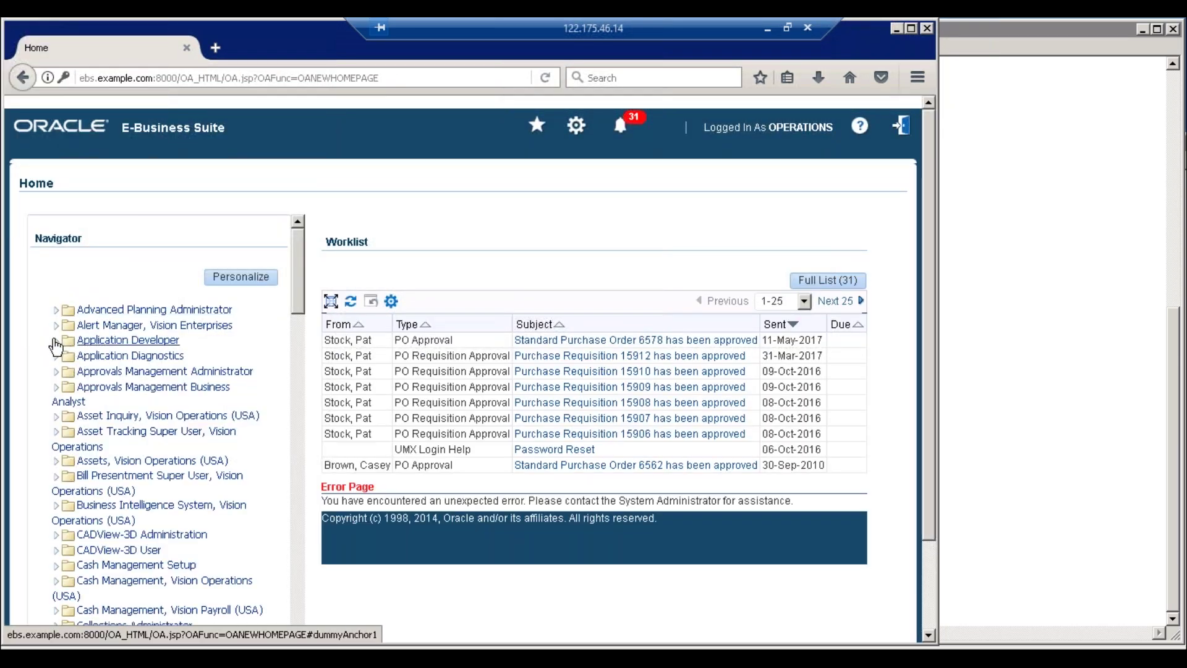
Launch the key flexfield Values form from Application Developer > Flexfield > Key
{"action": "left_click", "coordinate": [66, 341]}
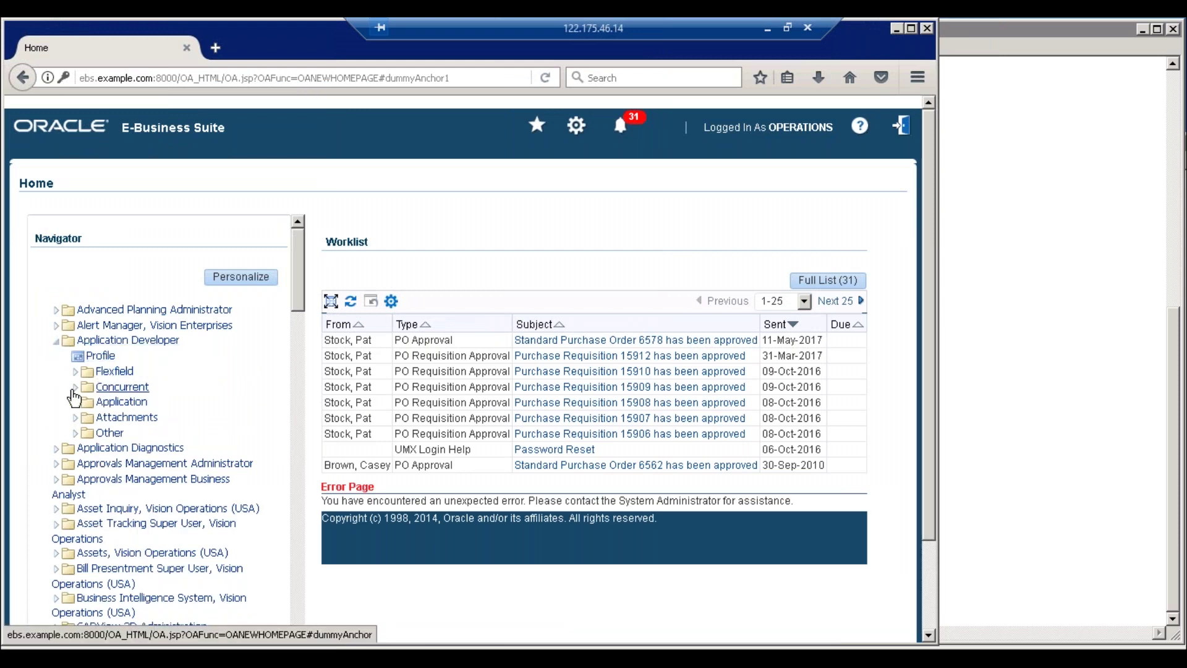
{"action": "left_click", "coordinate": [82, 373]}
{"action": "left_click", "coordinate": [96, 403]}
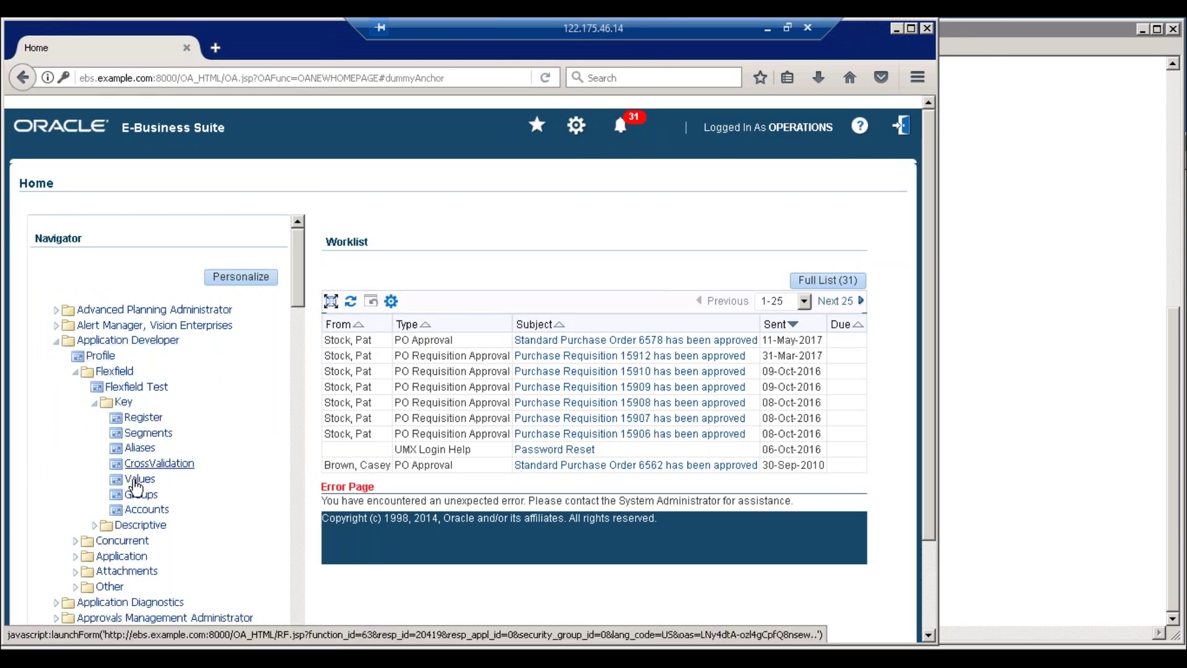
{"action": "left_click", "coordinate": [146, 479]}
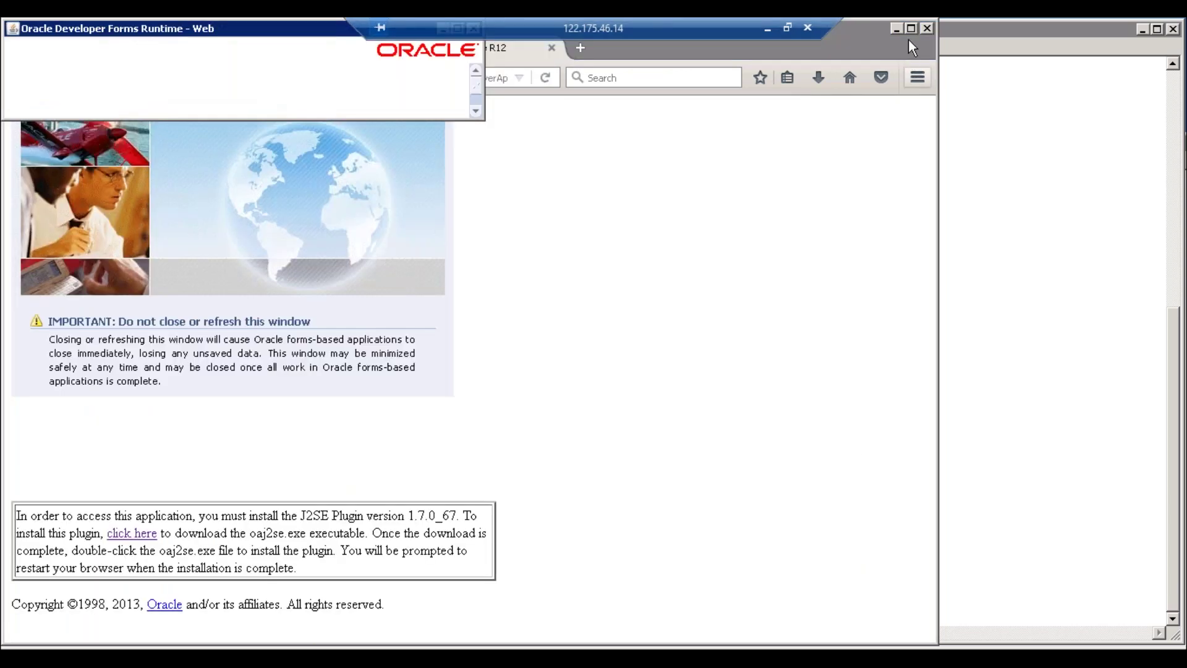
Find segment values for Human Resources, Grade Flexfield, ERPTREE_HRMS_GRADE, Grade Name
{"action": "left_click", "coordinate": [910, 28]}
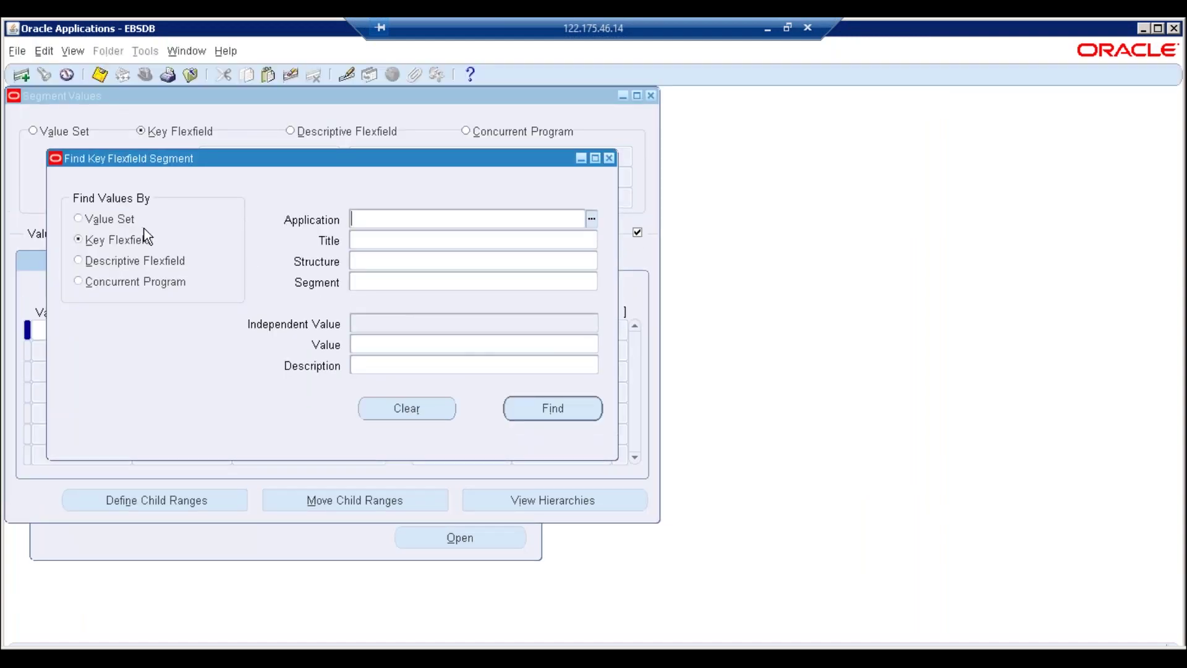
{"action": "key", "text": "ctrl+l"}
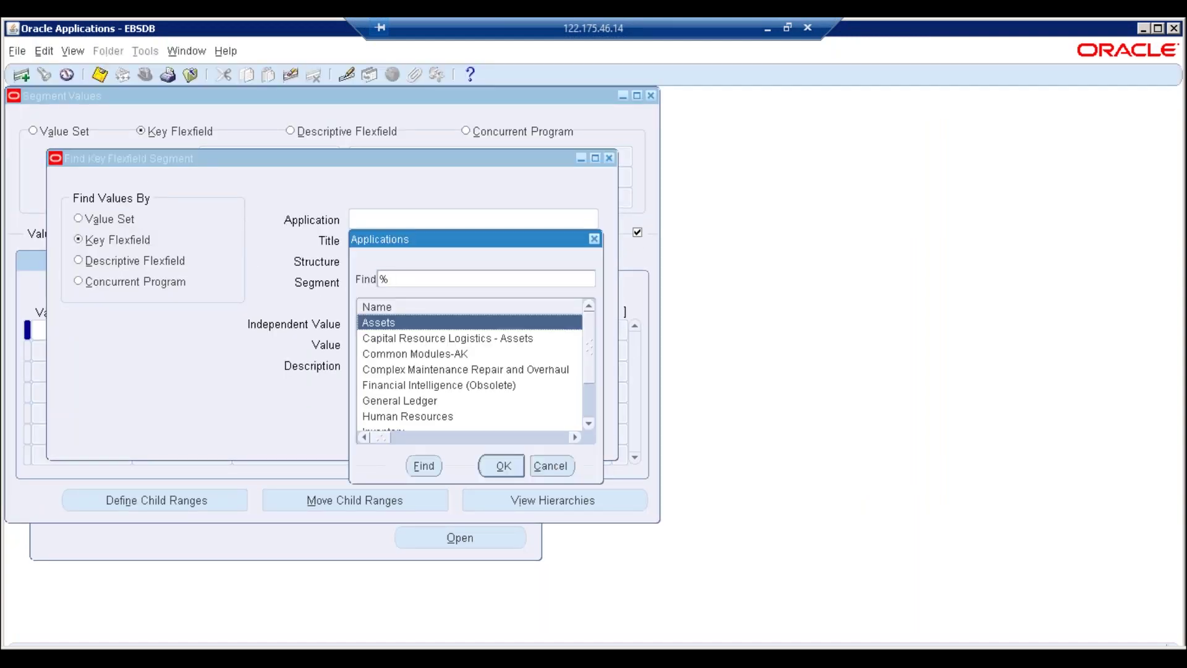
{"action": "left_click", "coordinate": [429, 400]}
{"action": "key", "text": "Down"}
{"action": "key", "text": "Return"}
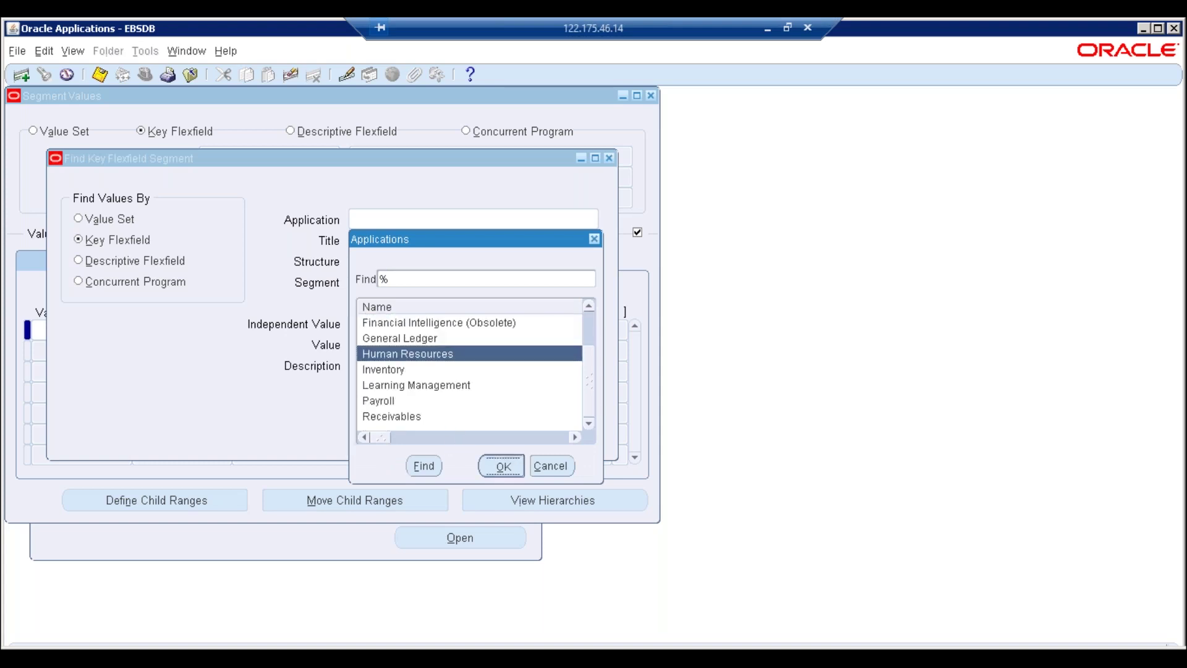
{"action": "type", "text": "Gr"}
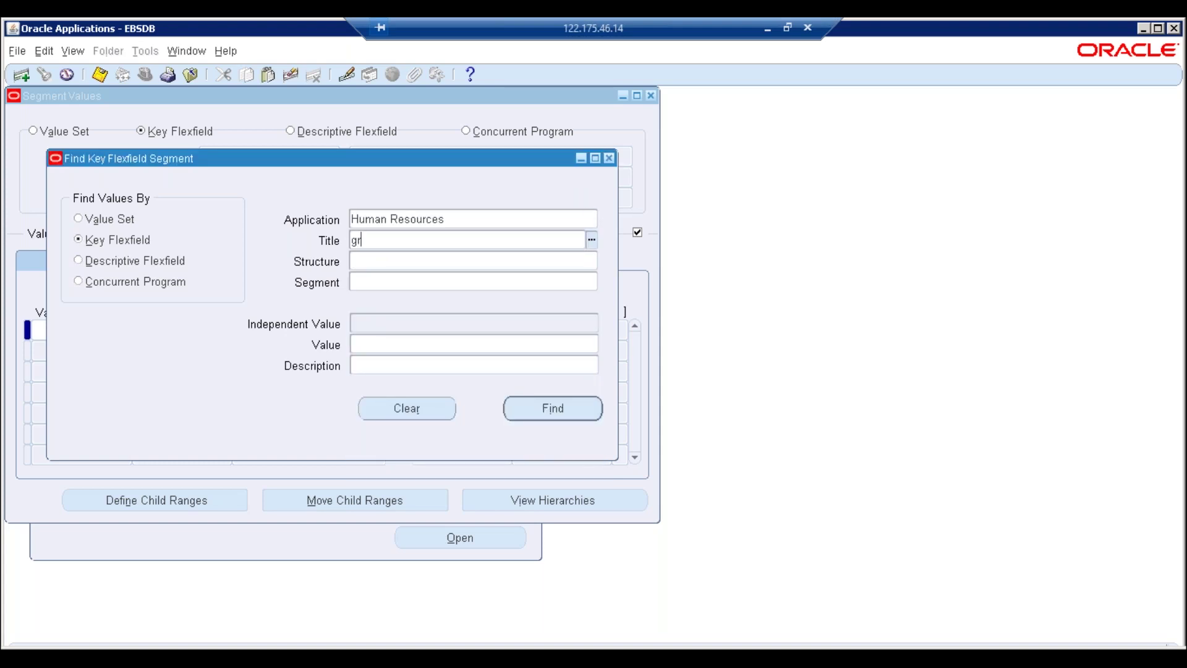
{"action": "key", "text": "Tab"}
{"action": "type", "text": "erp"}
{"action": "key", "text": "Tab"}
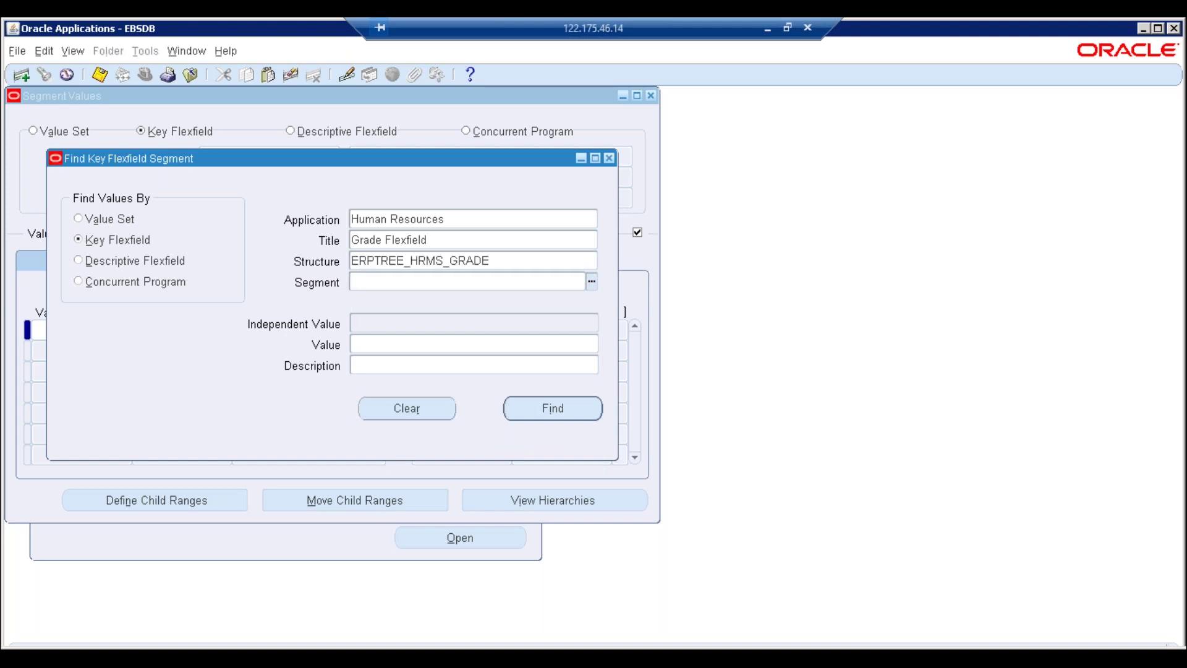
{"action": "key", "text": "Tab"}
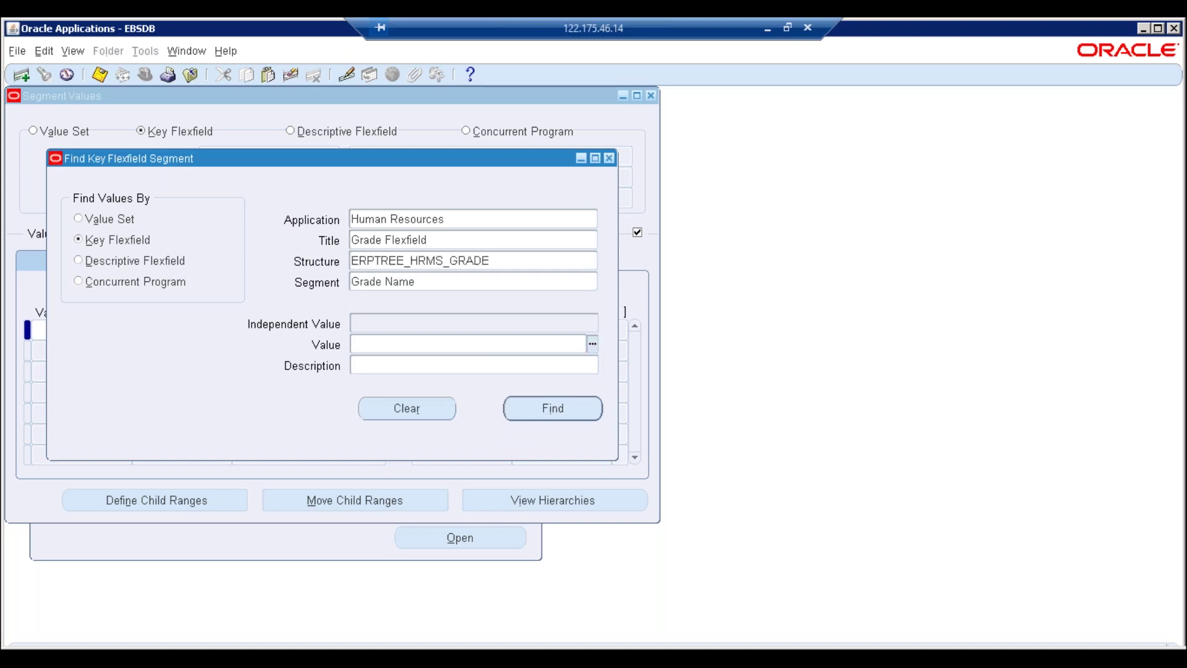
{"action": "left_click", "coordinate": [523, 416]}
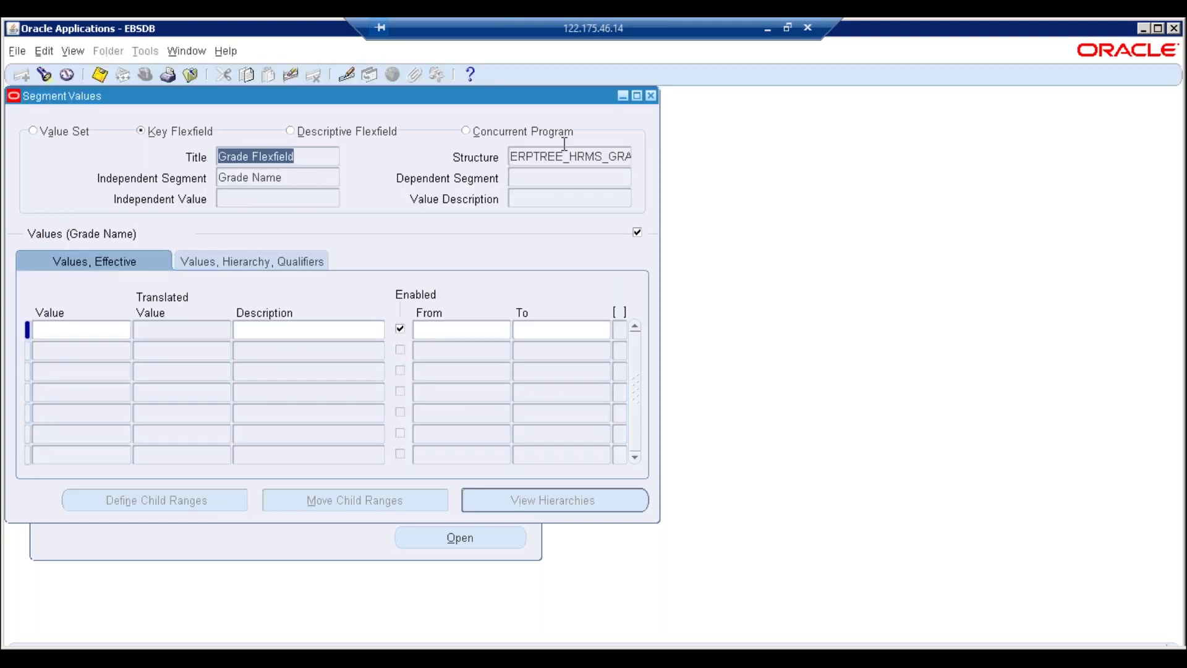
Inspect the full ERPTREE_HRMS_GRADE structure name and the empty first value row
{"action": "left_click", "coordinate": [565, 156]}
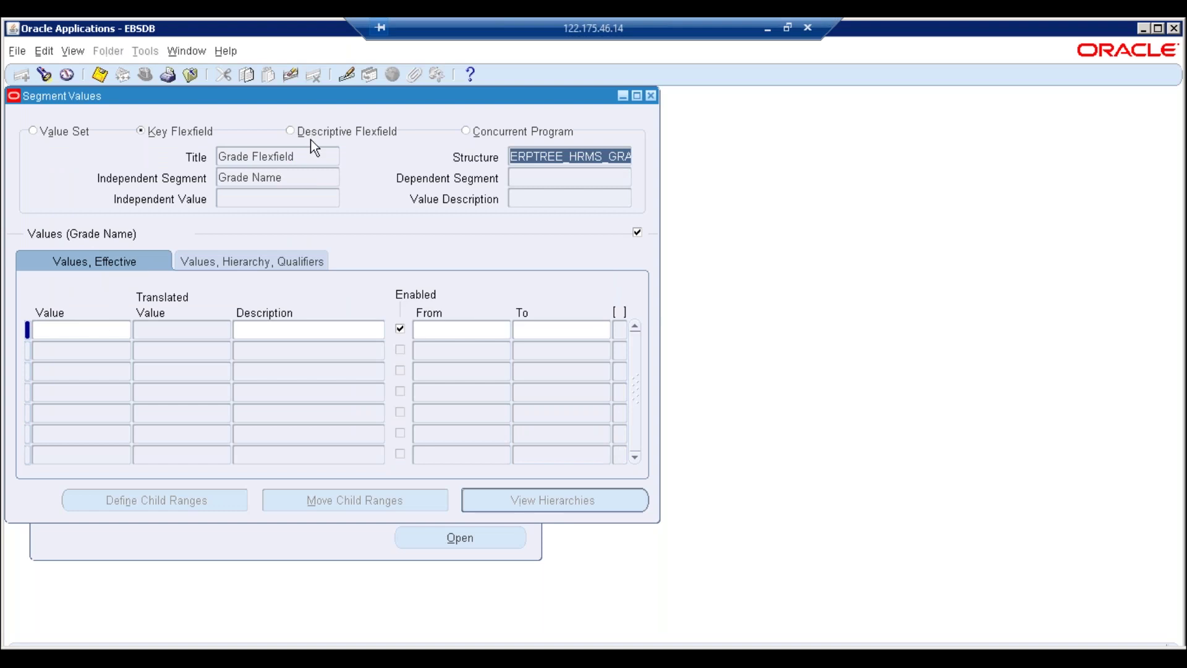
{"action": "left_click", "coordinate": [78, 333]}
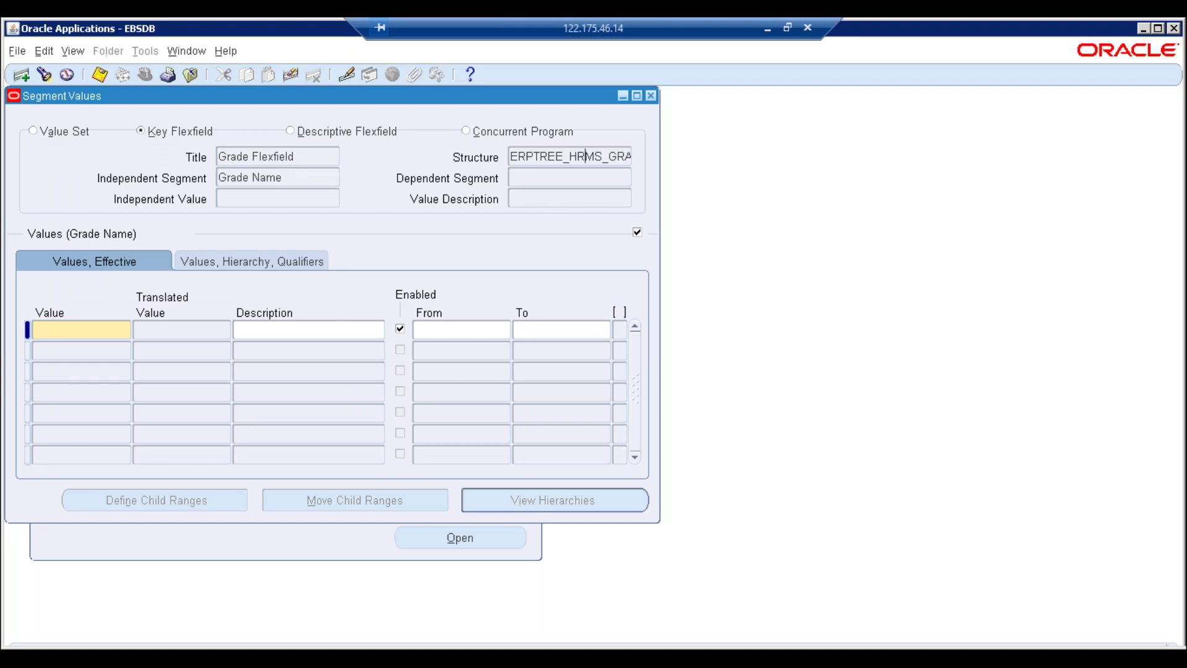
{"action": "left_click", "coordinate": [557, 157]}
{"action": "key", "text": "End"}
{"action": "key", "text": "Home"}
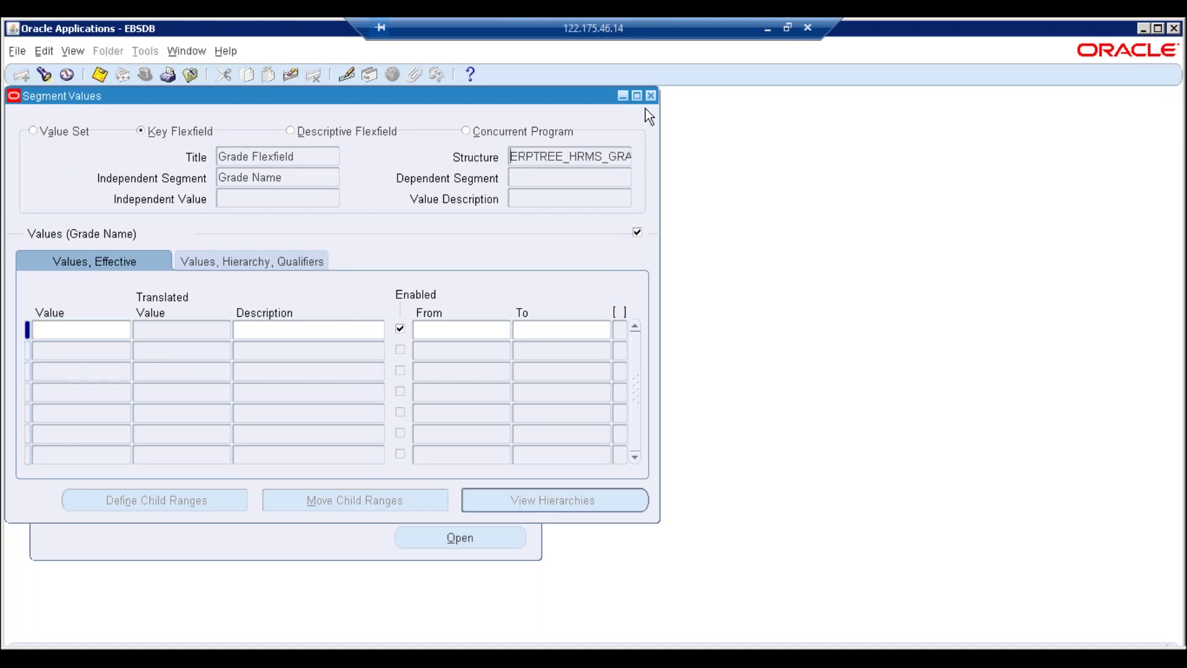
Close Segment Values and reopen the Flexfield > Key > Values form from the Navigator
{"action": "left_click", "coordinate": [651, 97]}
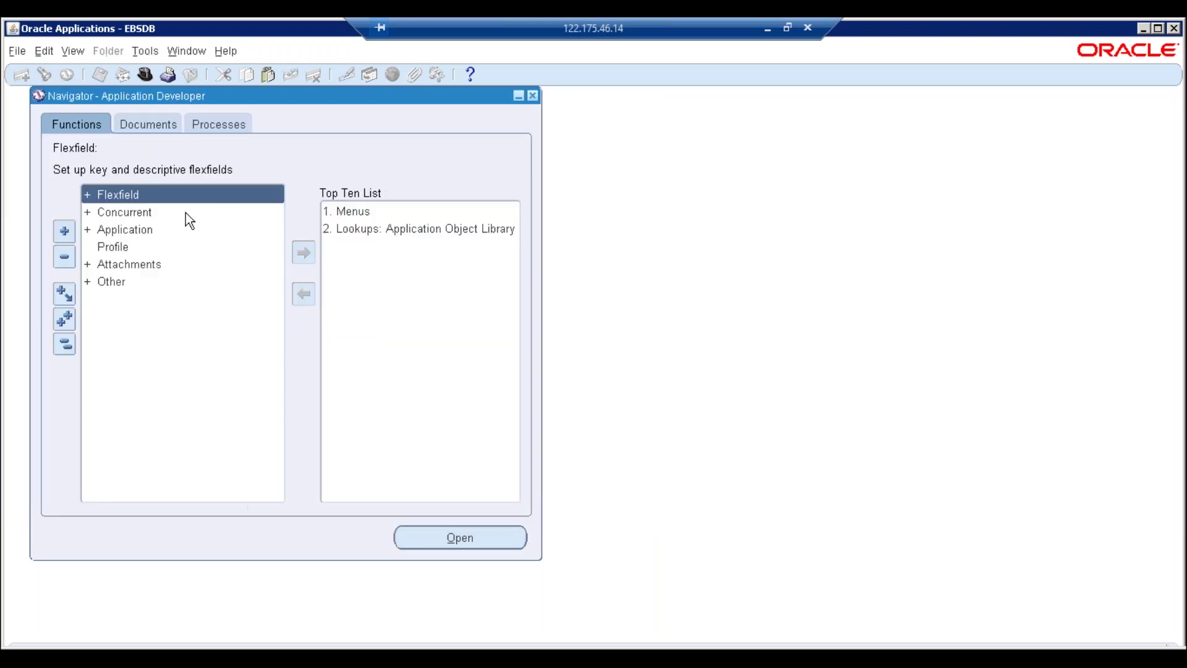
{"action": "double_click", "coordinate": [147, 196]}
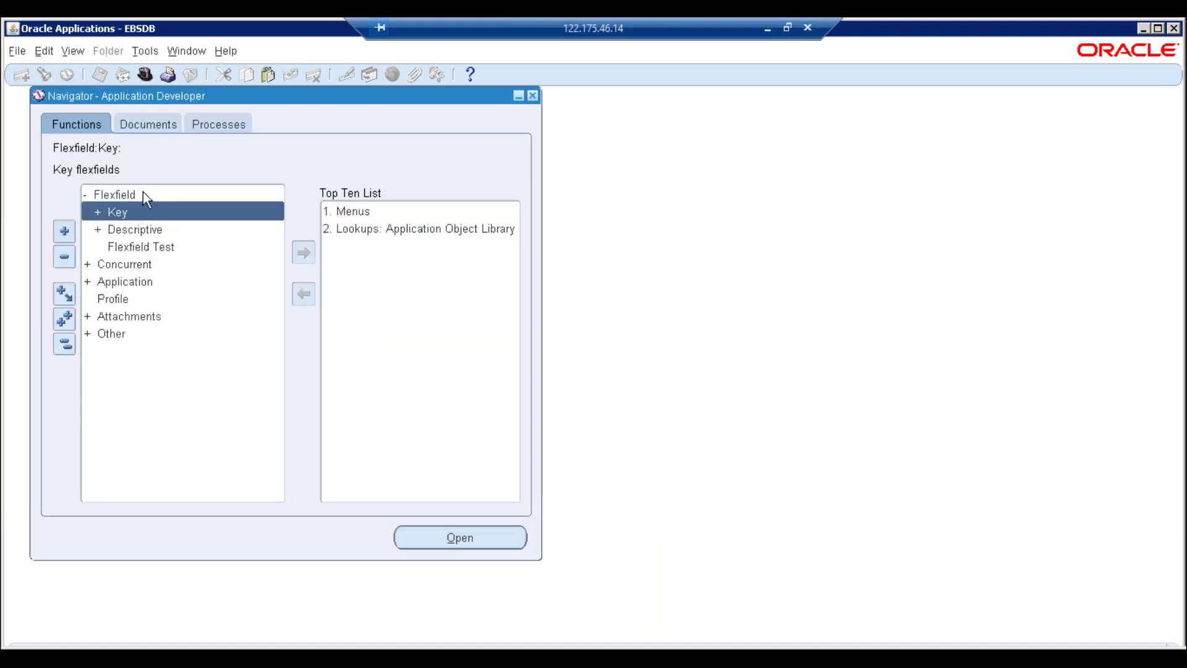
{"action": "double_click", "coordinate": [117, 213]}
{"action": "left_click", "coordinate": [139, 248]}
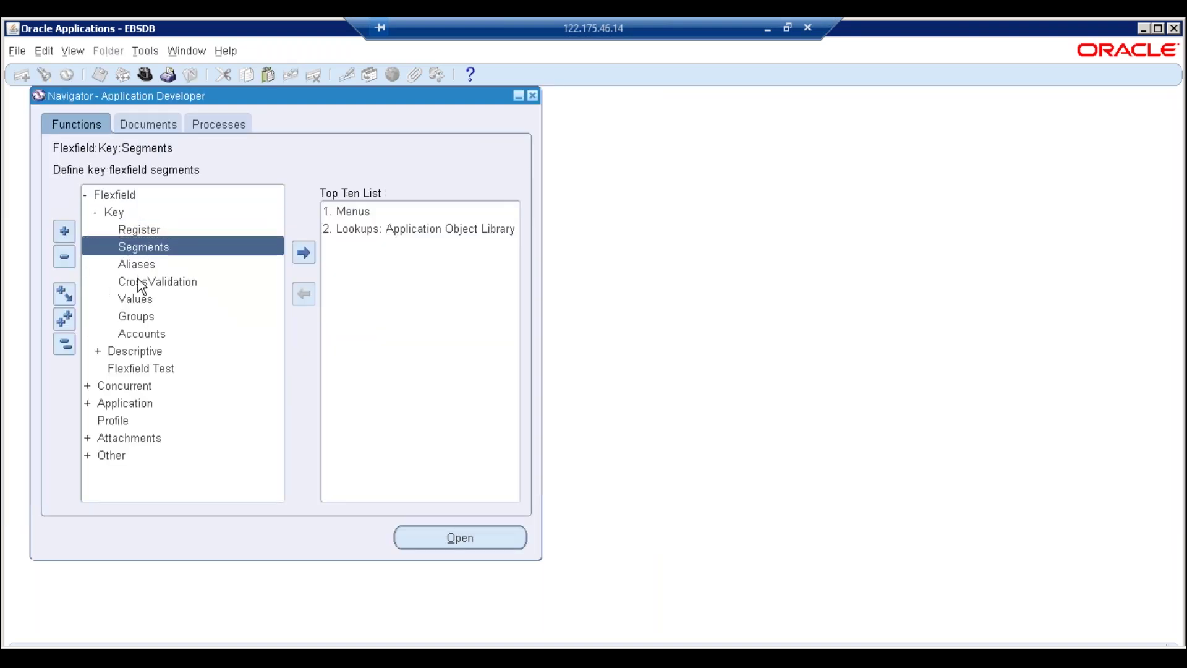
{"action": "double_click", "coordinate": [135, 299]}
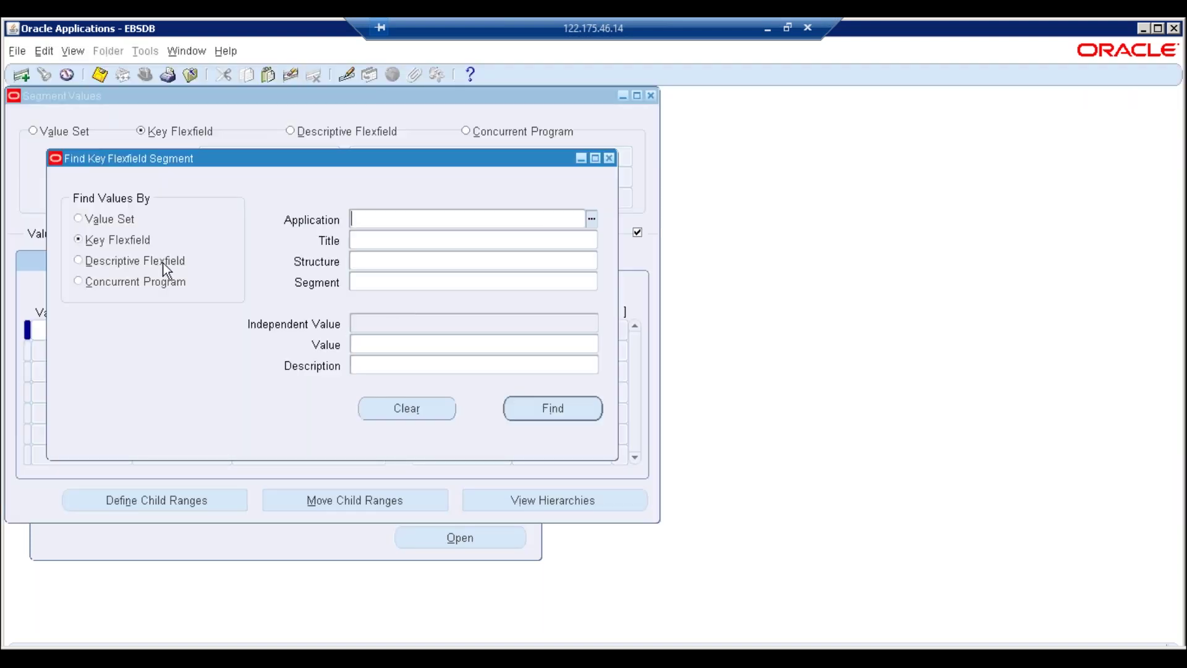
Refill Human Resources, Grade Flexfield, ERPTREE_HRMS_GRADE, Grade Name, then dismiss the no-entries value lookup error
{"action": "type", "text": "Hu"}
{"action": "key", "text": "Tab"}
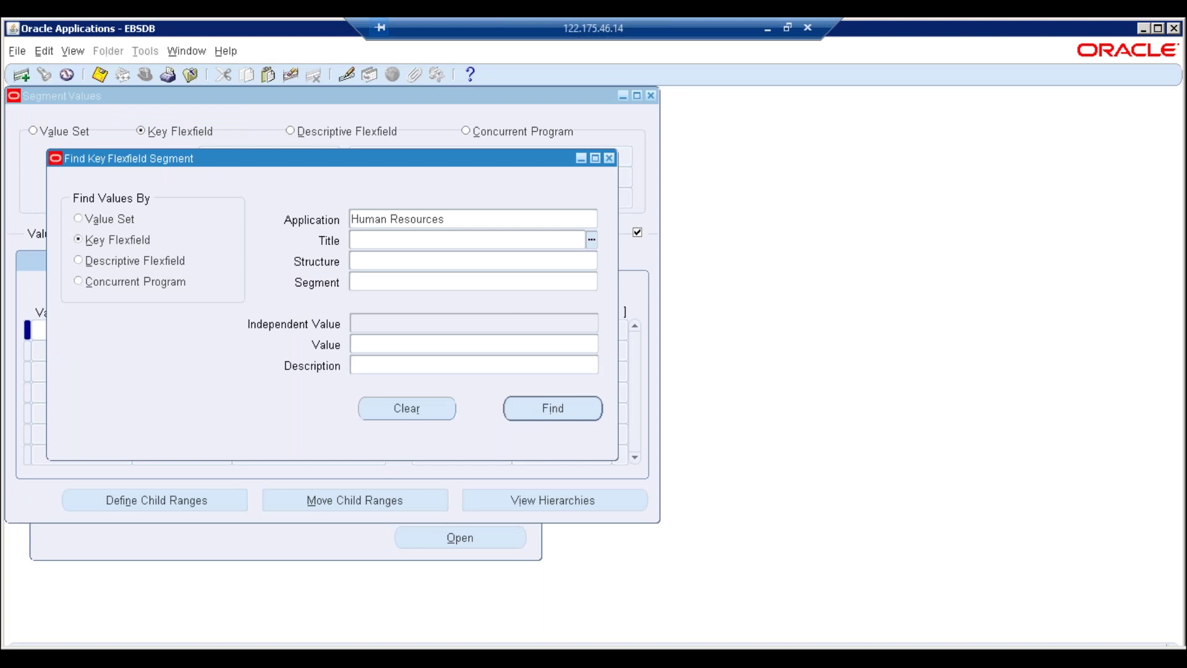
{"action": "type", "text": "Gr"}
{"action": "key", "text": "Tab"}
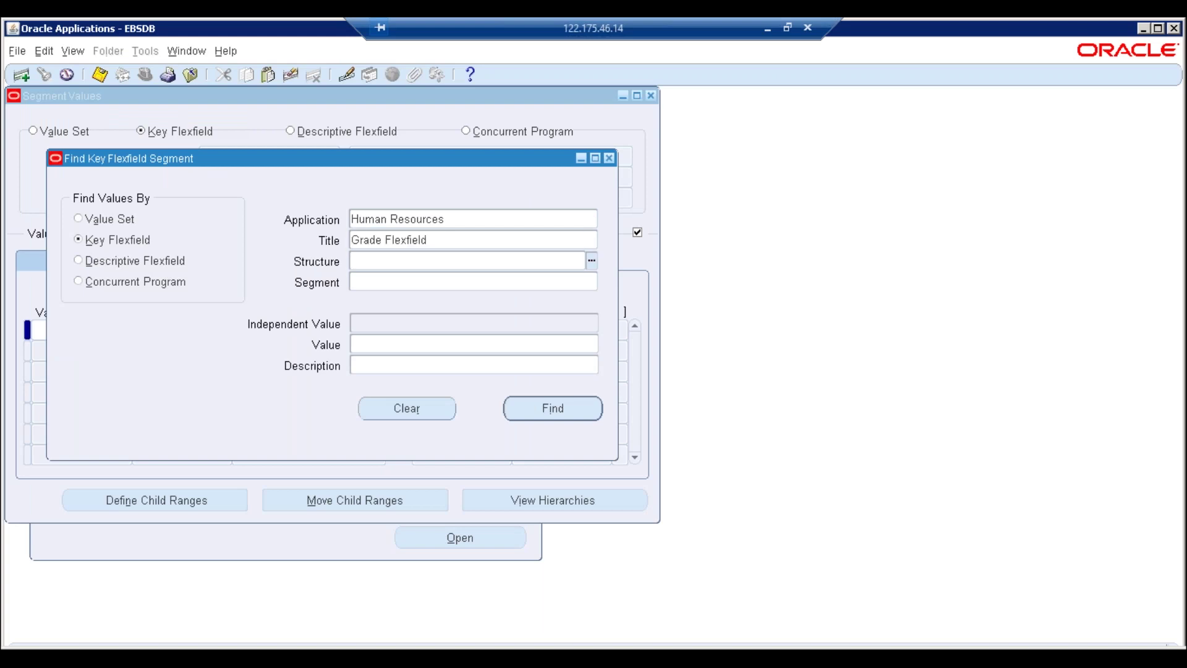
{"action": "key", "text": "ctrl+l"}
{"action": "type", "text": "e%"}
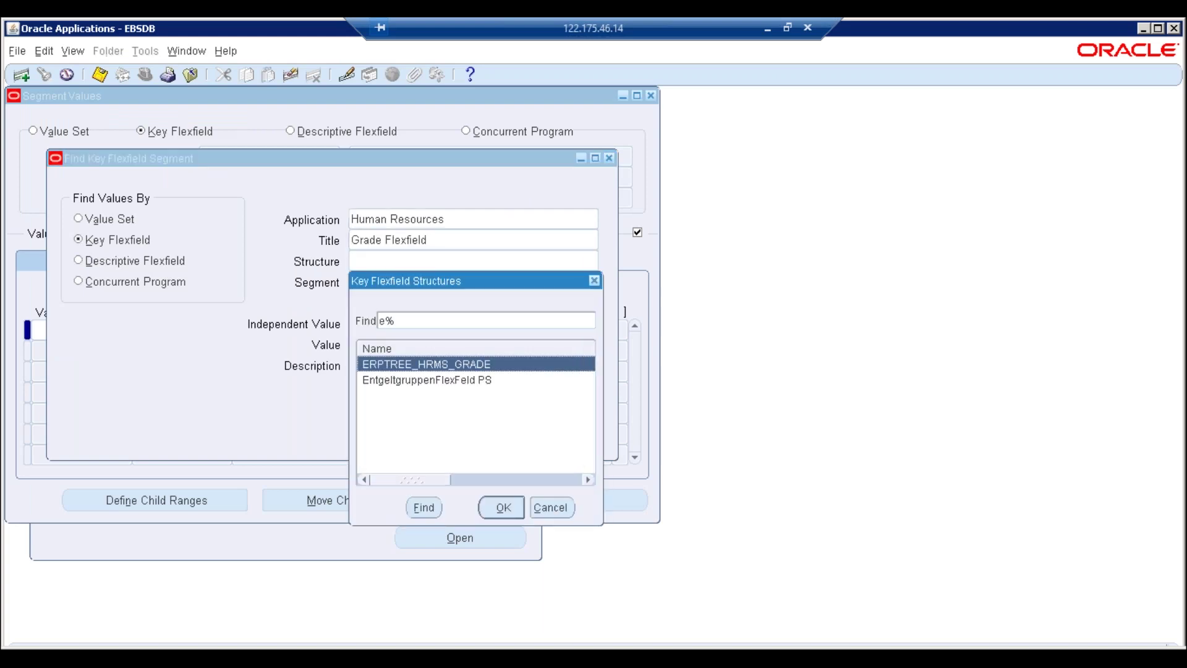
{"action": "key", "text": "Return"}
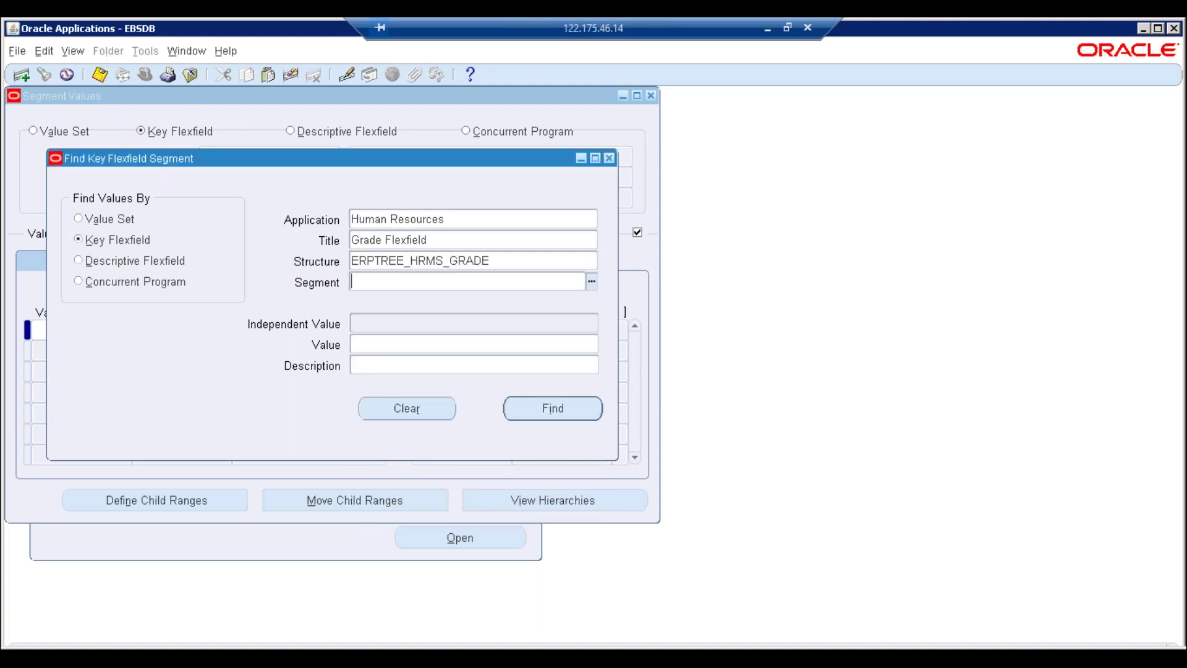
{"action": "key", "text": "ctrl+l"}
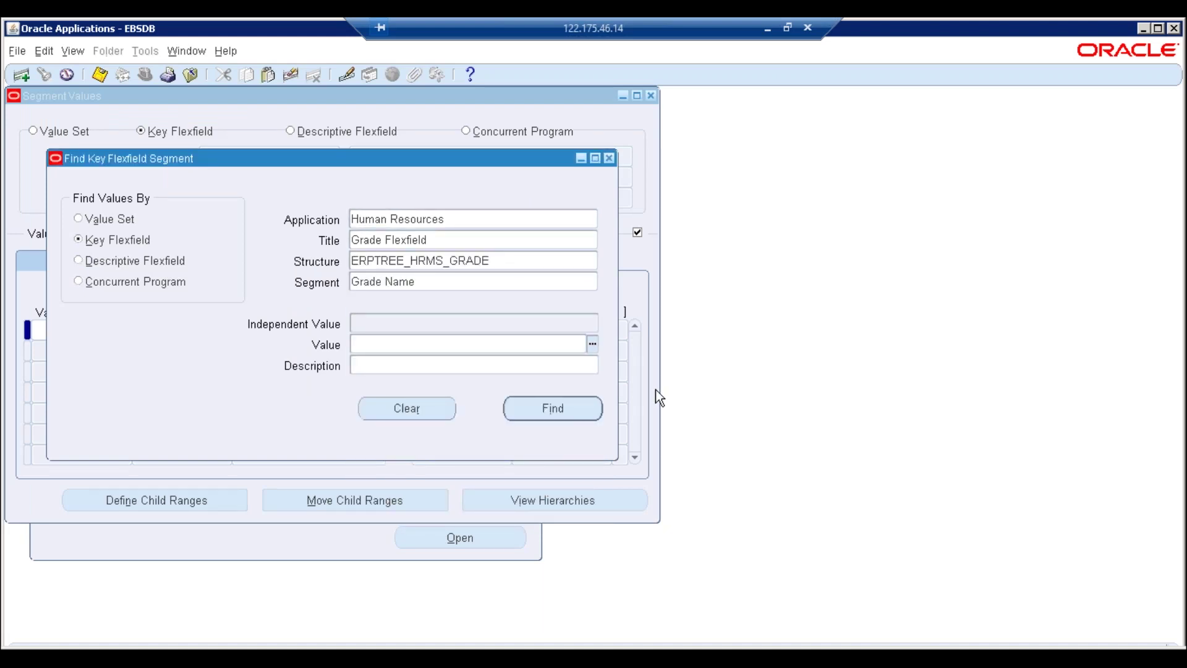
{"action": "left_click", "coordinate": [593, 344]}
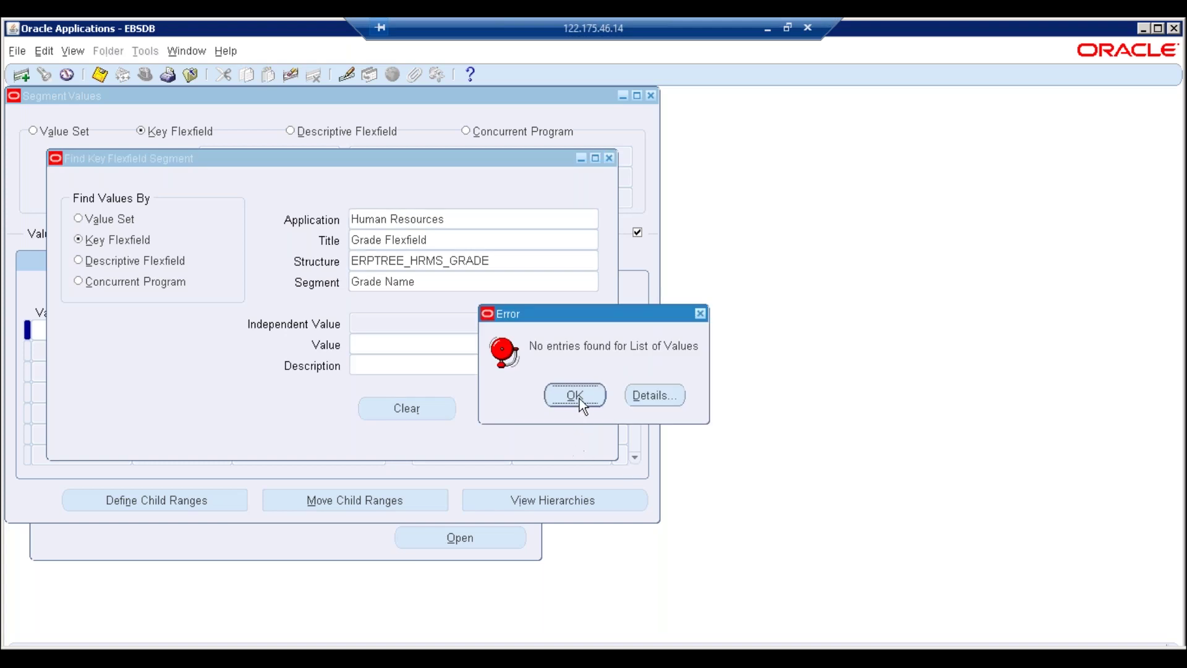
{"action": "left_click", "coordinate": [576, 399]}
Open the Grade Name values and enter Grade 1, Grade 2 and Grade 3 with matching descriptions
{"action": "key", "text": "Return"}
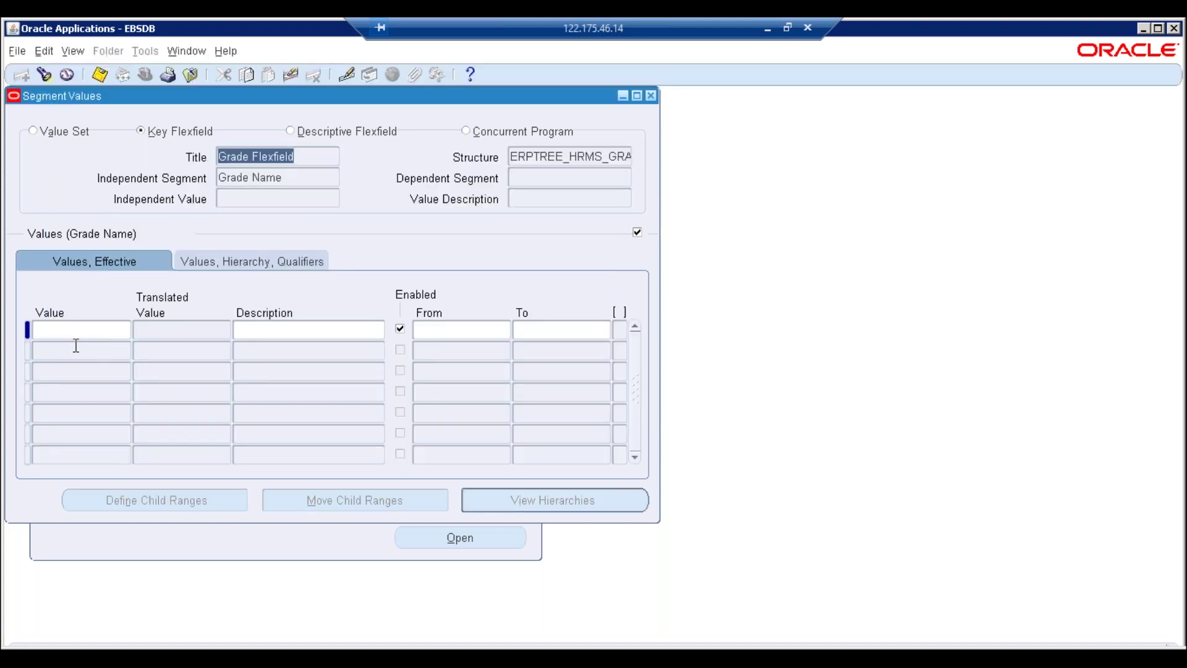
{"action": "type", "text": "G"}
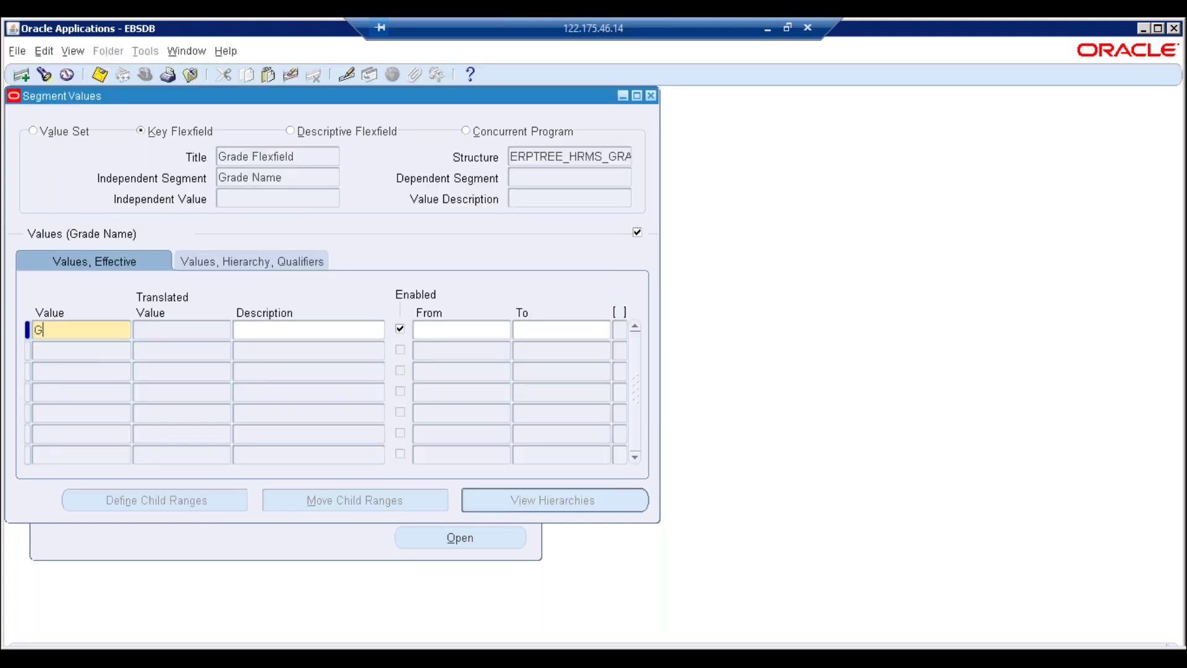
{"action": "type", "text": "rade 1"}
{"action": "key", "text": "Tab"}
{"action": "double_click", "coordinate": [91, 331]}
{"action": "key", "text": "ctrl+c"}
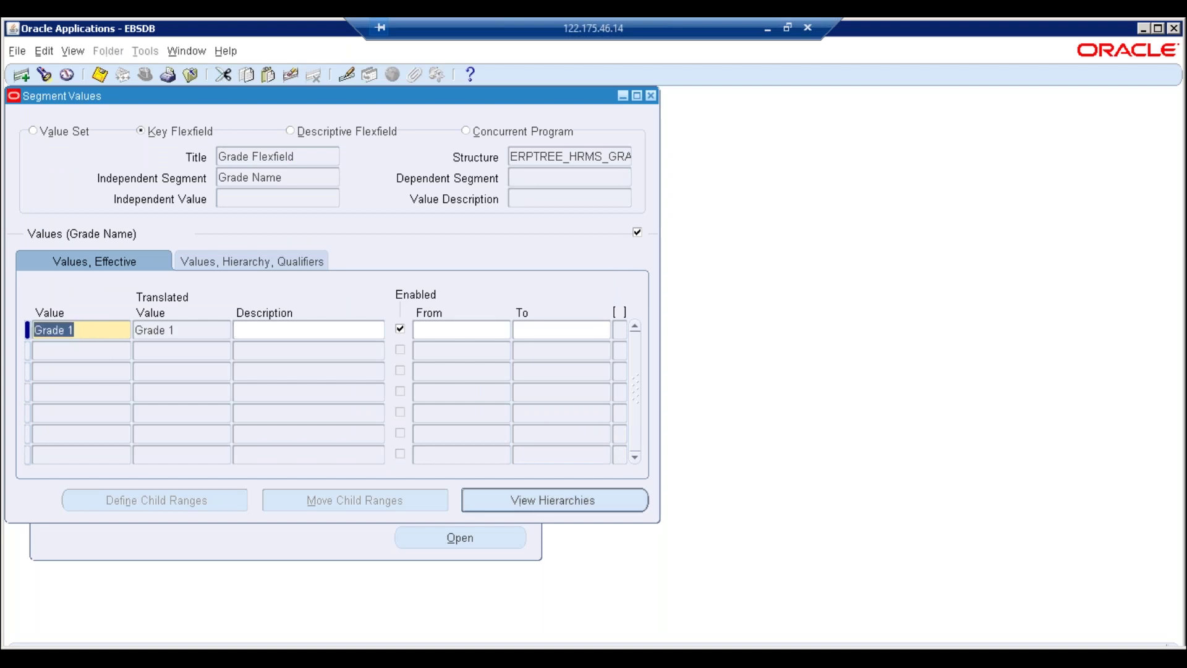
{"action": "key", "text": "Tab"}
{"action": "key", "text": "ctrl+v"}
{"action": "left_click", "coordinate": [78, 346]}
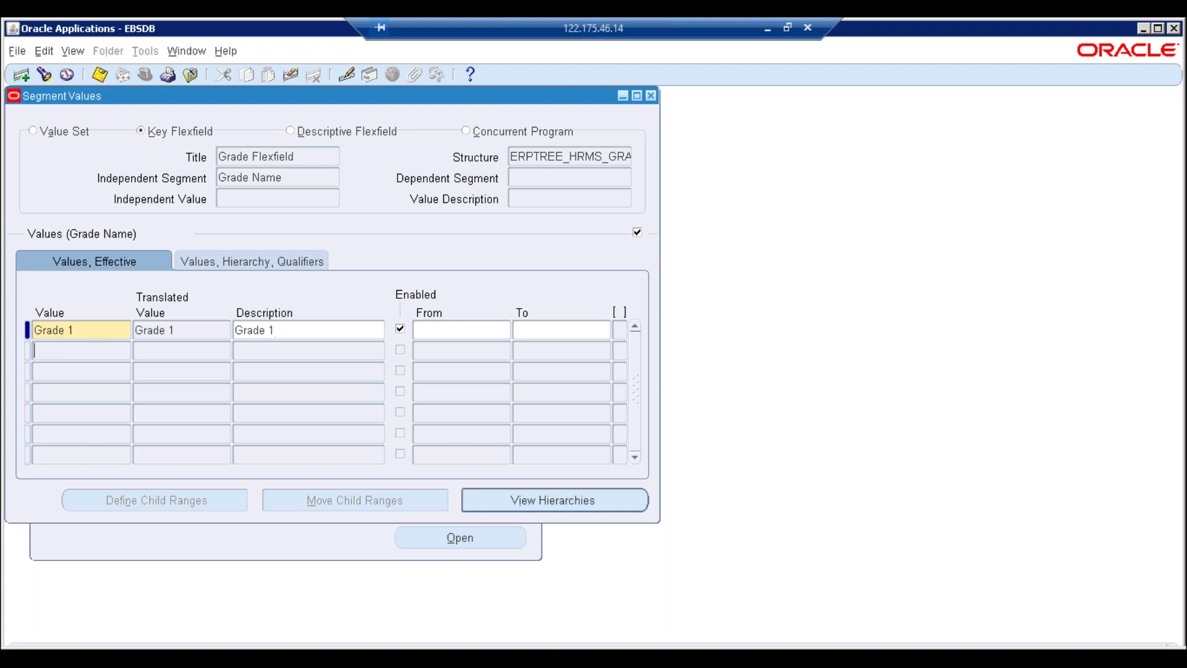
{"action": "key", "text": "ctrl+v"}
{"action": "key", "text": "BackSpace"}
{"action": "type", "text": "2"}
{"action": "key", "text": "Tab"}
{"action": "key", "text": "ctrl+v"}
{"action": "type", "text": "2"}
{"action": "left_click", "coordinate": [75, 369]}
{"action": "key", "text": "ctrl+v"}
{"action": "key", "text": "BackSpace"}
{"action": "type", "text": "3"}
{"action": "key", "text": "Tab"}
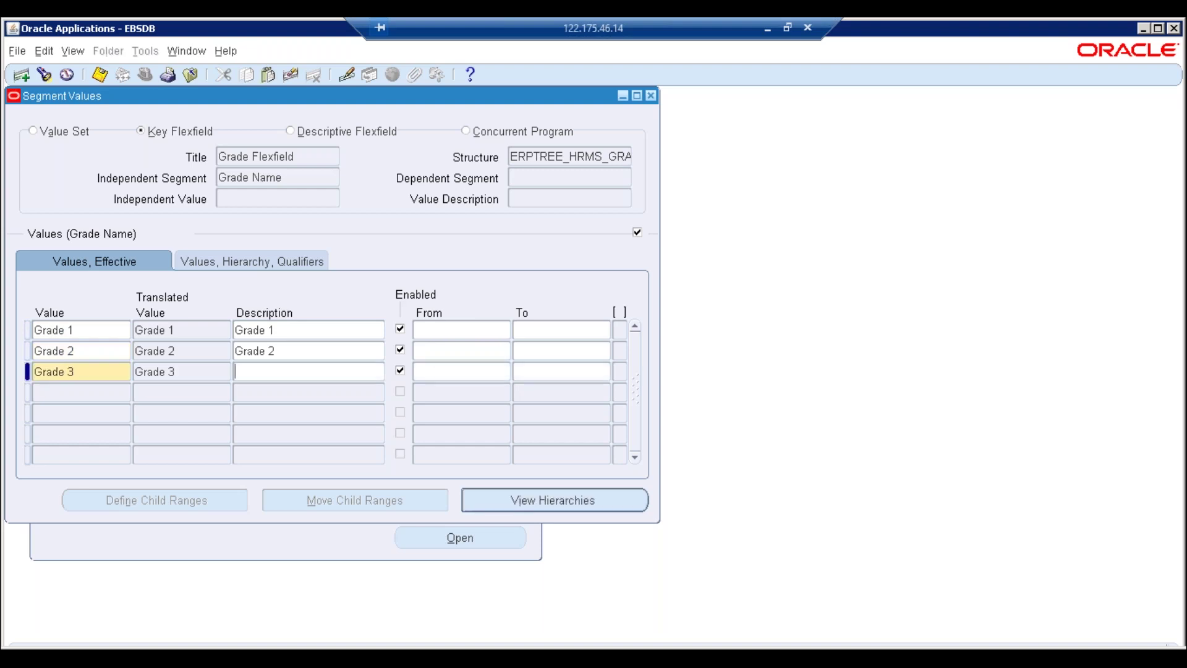
{"action": "key", "text": "ctrl+v"}
{"action": "key", "text": "BackSpace"}
{"action": "type", "text": "3"}
Add rows Grade 4, Grade 5 and Grade 6, each with a matching description
{"action": "left_click", "coordinate": [69, 392]}
{"action": "key", "text": "ctrl+v"}
{"action": "key", "text": "BackSpace"}
{"action": "type", "text": "4"}
{"action": "key", "text": "Tab"}
{"action": "key", "text": "ctrl+v"}
{"action": "key", "text": "BackSpace"}
{"action": "type", "text": "4"}
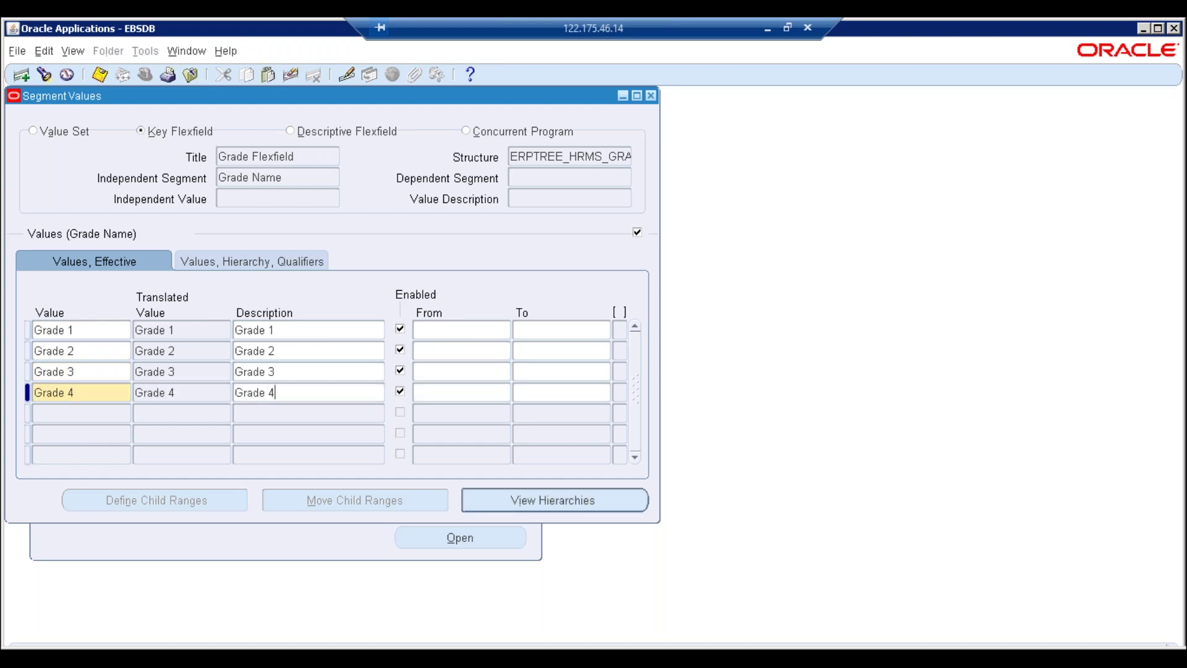
{"action": "left_click", "coordinate": [66, 410]}
{"action": "key", "text": "ctrl+v"}
{"action": "key", "text": "BackSpace"}
{"action": "type", "text": "5"}
{"action": "key", "text": "Tab"}
{"action": "key", "text": "ctrl+v"}
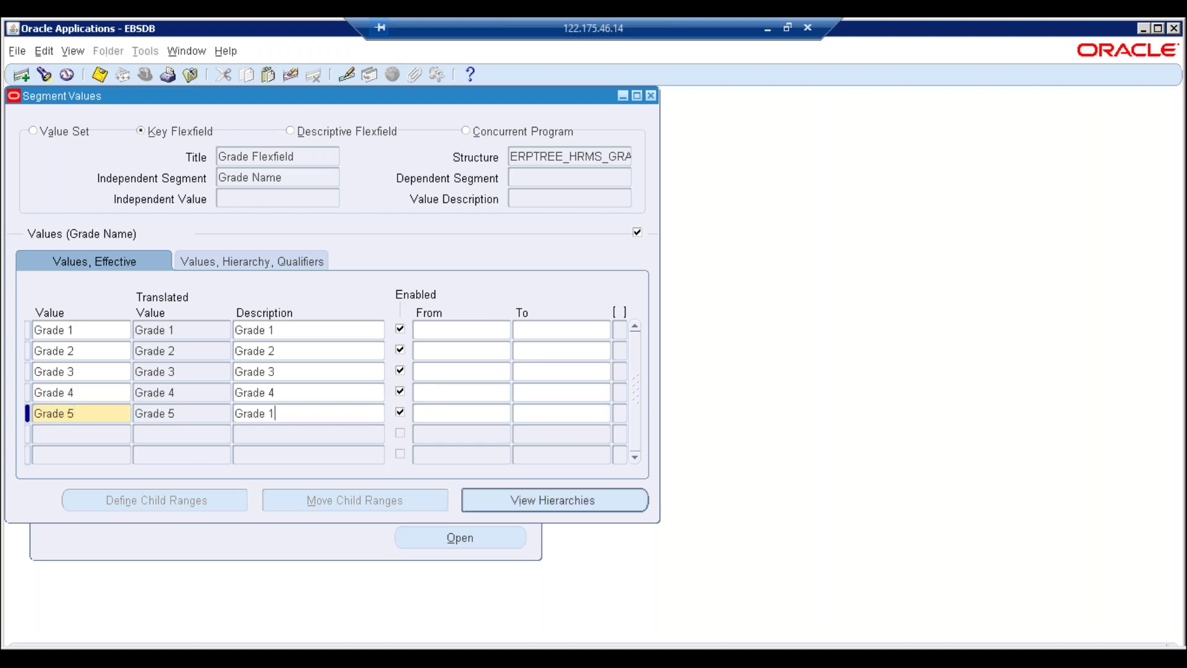
{"action": "key", "text": "BackSpace"}
{"action": "type", "text": "5"}
{"action": "left_click", "coordinate": [58, 432]}
{"action": "key", "text": "ctrl+v"}
{"action": "key", "text": "BackSpace"}
{"action": "type", "text": "6"}
{"action": "key", "text": "Tab"}
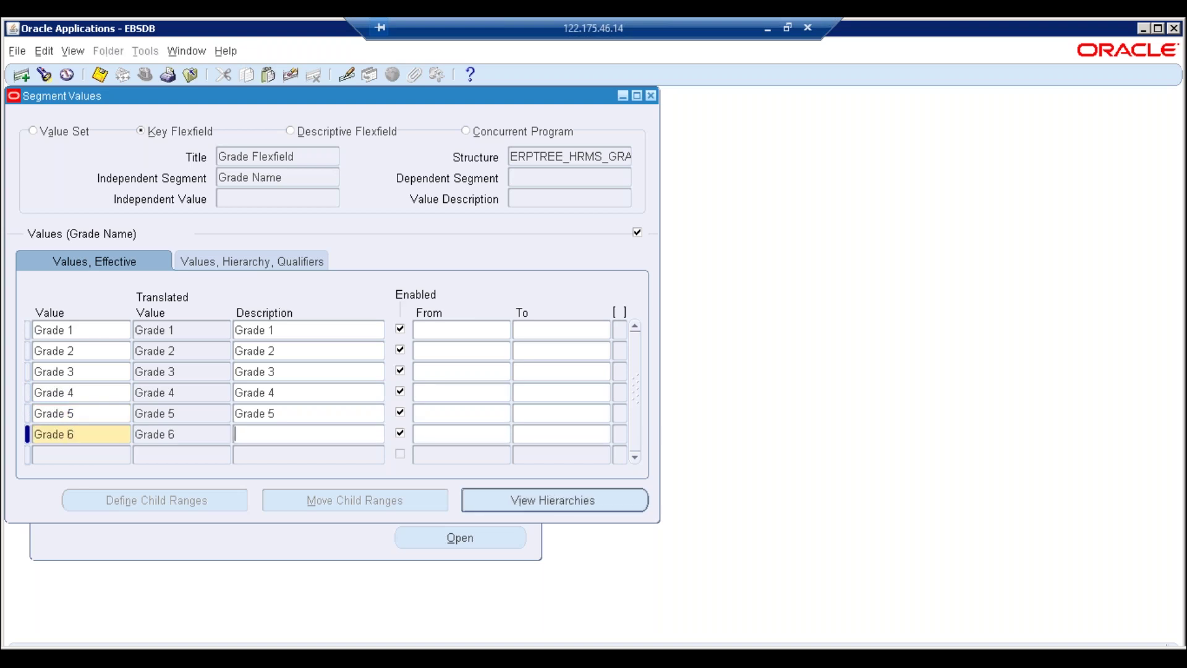
{"action": "key", "text": "ctrl+v"}
{"action": "key", "text": "BackSpace"}
{"action": "type", "text": "6"}
Add Grade 7 through Grade 10 with matching descriptions and save with Ctrl+S
{"action": "key", "text": "Down"}
{"action": "key", "text": "ctrl+v"}
{"action": "key", "text": "BackSpace"}
{"action": "type", "text": "7"}
{"action": "key", "text": "Tab"}
{"action": "type", "text": "Grade "}
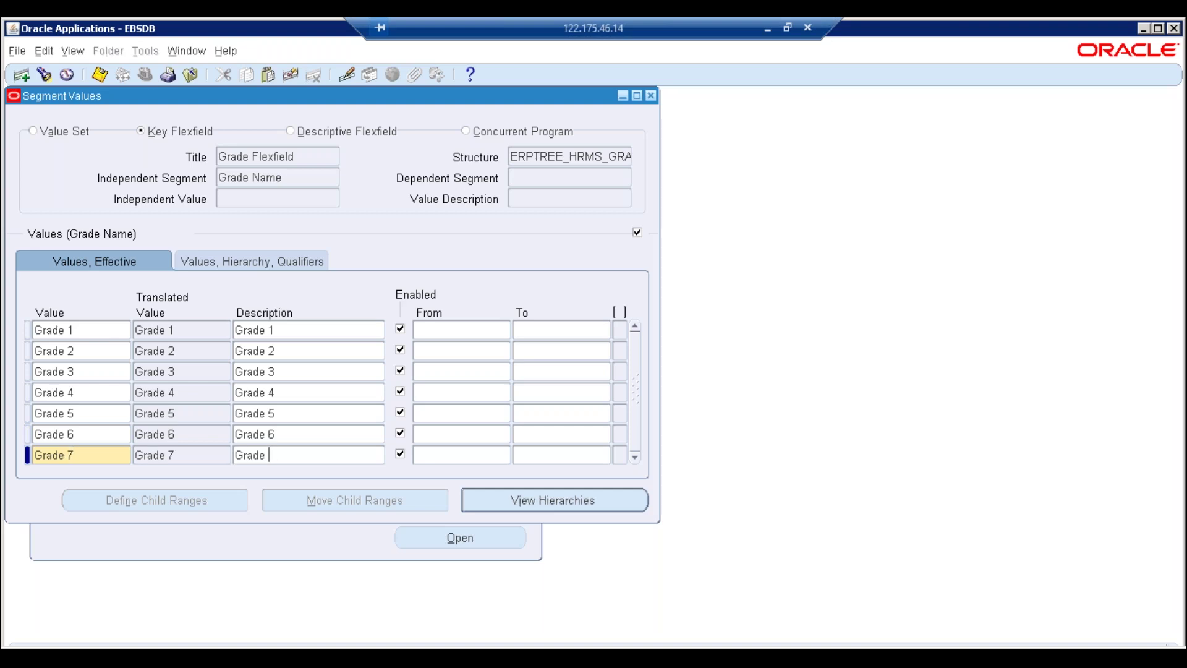
{"action": "type", "text": "7"}
{"action": "key", "text": "Down"}
{"action": "key", "text": "ctrl+v"}
{"action": "key", "text": "BackSpace"}
{"action": "type", "text": "8"}
{"action": "key", "text": "Tab"}
{"action": "type", "text": "Grade "}
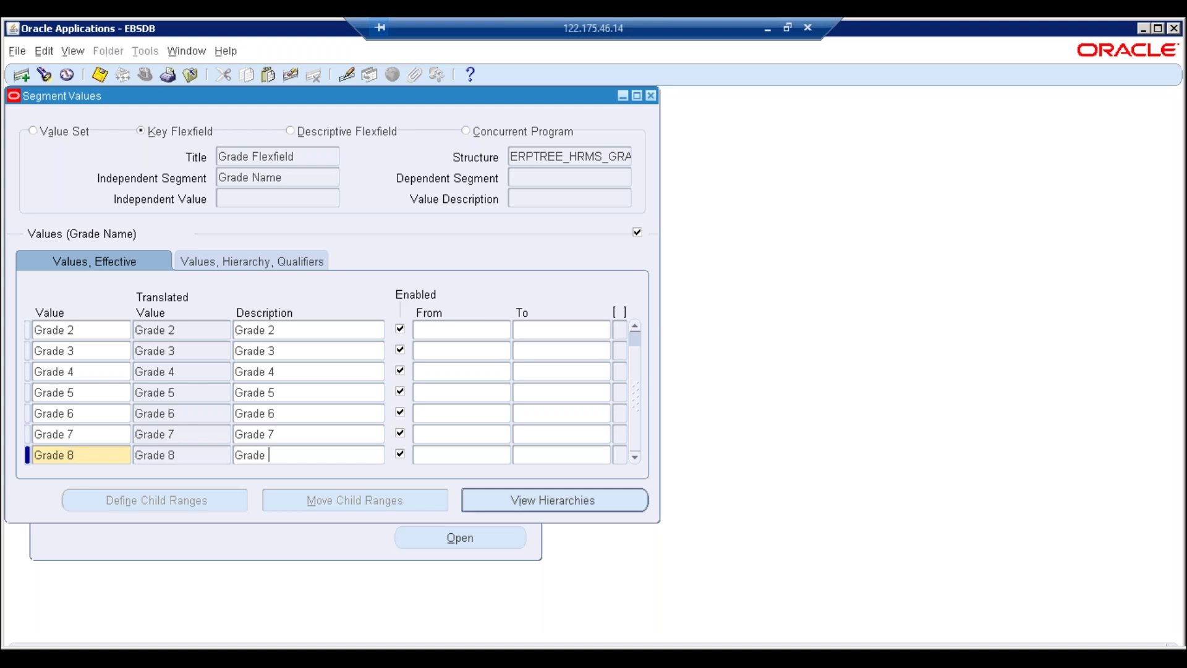
{"action": "type", "text": "8"}
{"action": "key", "text": "Down"}
{"action": "key", "text": "shift+F5"}
{"action": "key", "text": "BackSpace"}
{"action": "type", "text": "9"}
{"action": "key", "text": "Tab"}
{"action": "type", "text": "Grade 9"}
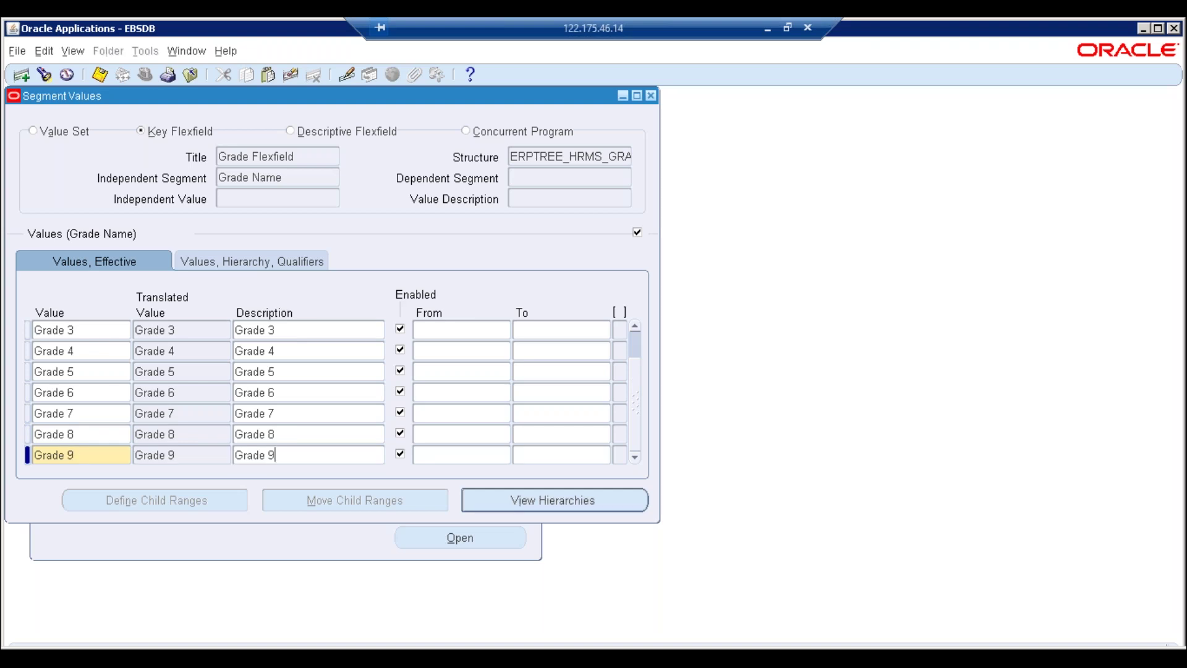
{"action": "key", "text": "Down"}
{"action": "key", "text": "shift+F5"}
{"action": "key", "text": "BackSpace"}
{"action": "type", "text": "10"}
{"action": "key", "text": "Tab"}
{"action": "type", "text": "Grade 10"}
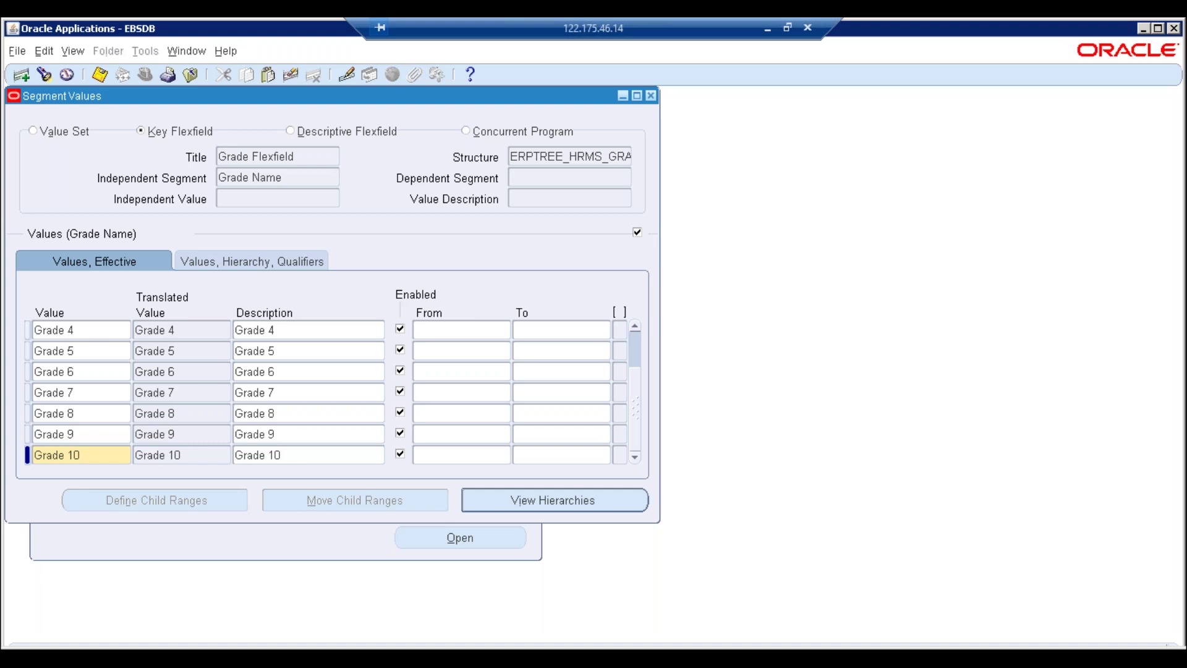
{"action": "key", "text": "ctrl+s"}
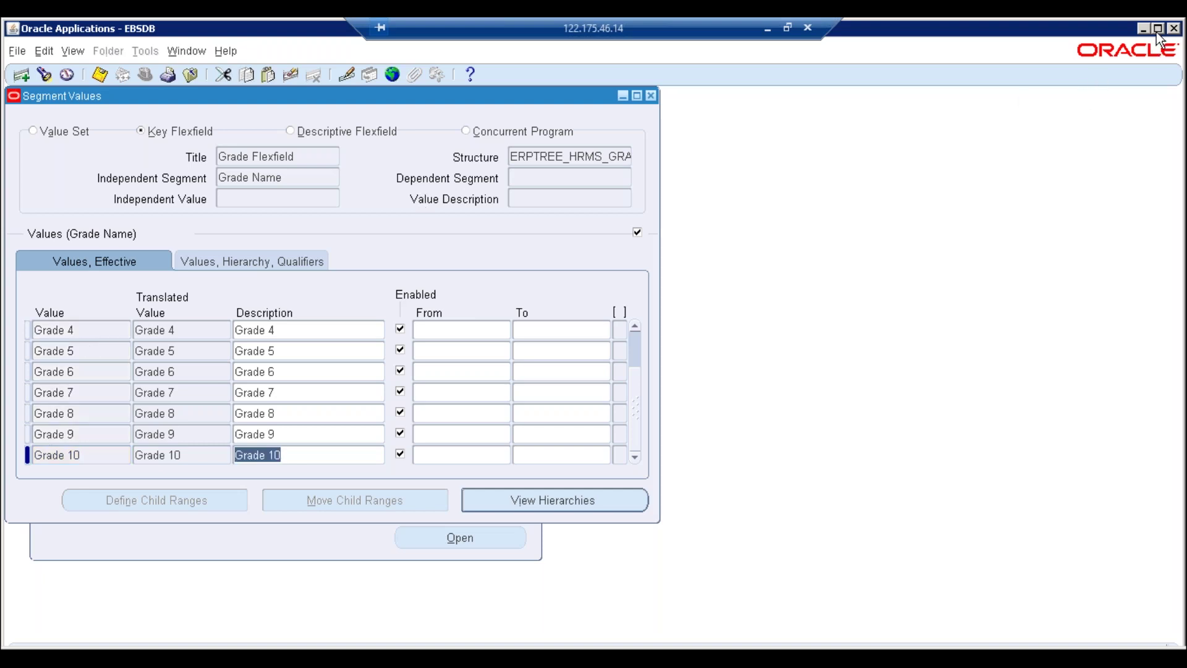
Close Segment Values, acknowledge the hierarchy compile notice and reopen the key flexfield Values form
{"action": "left_click", "coordinate": [1158, 27]}
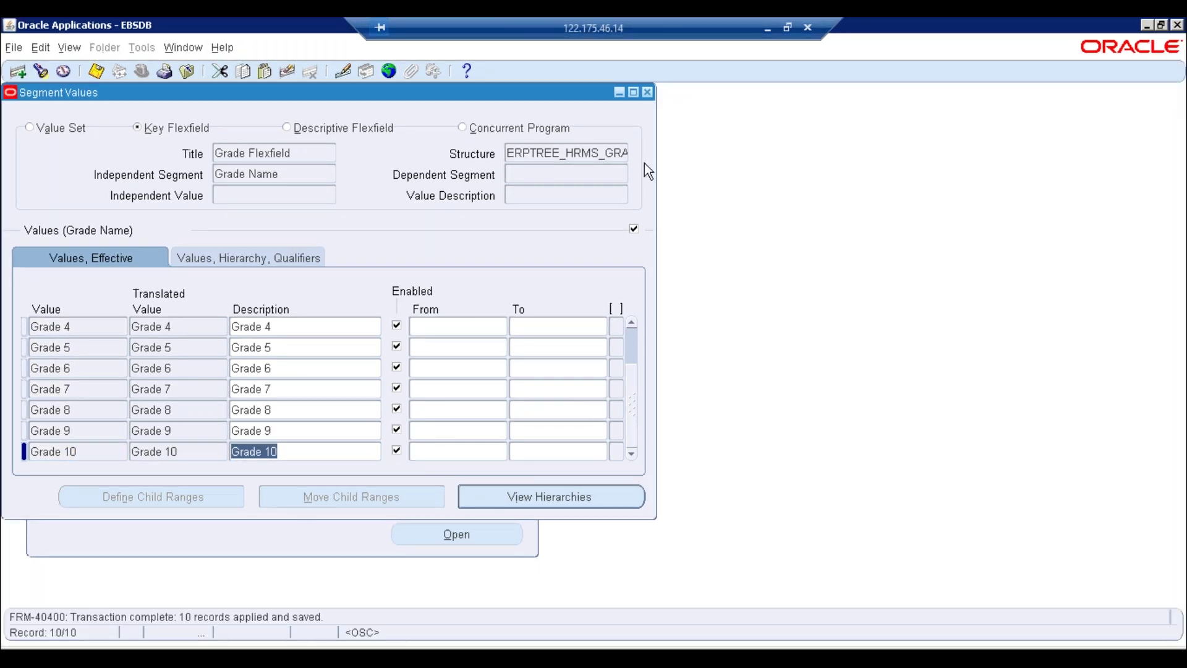
{"action": "left_click", "coordinate": [647, 93]}
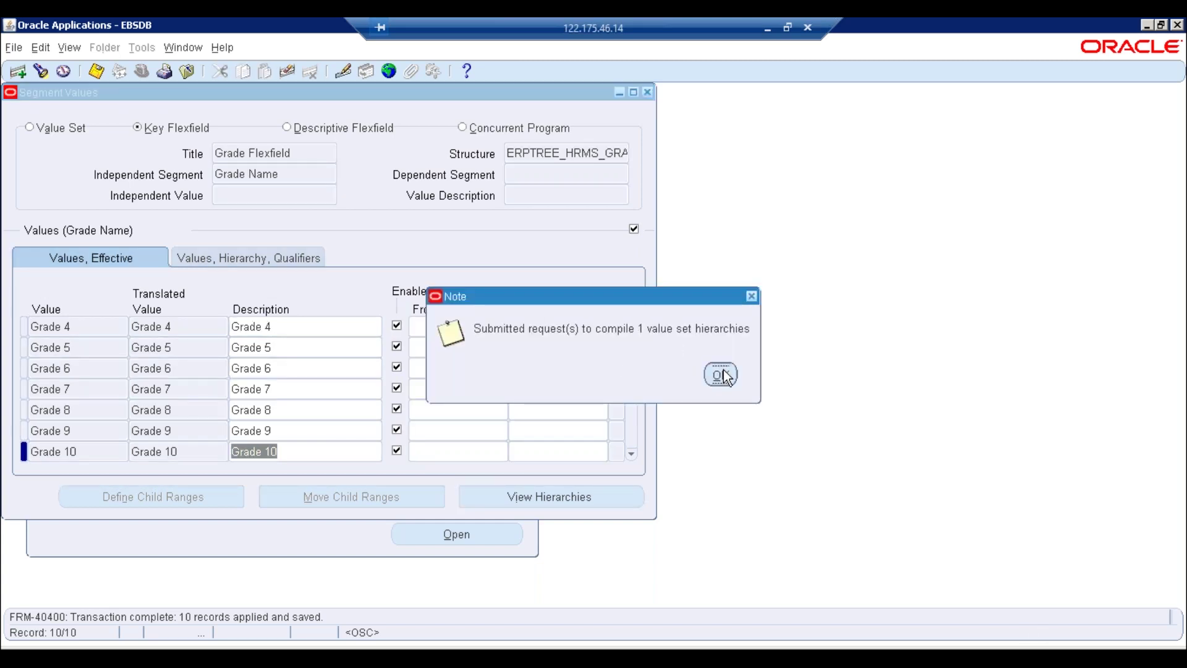
{"action": "left_click", "coordinate": [721, 374]}
{"action": "double_click", "coordinate": [162, 302]}
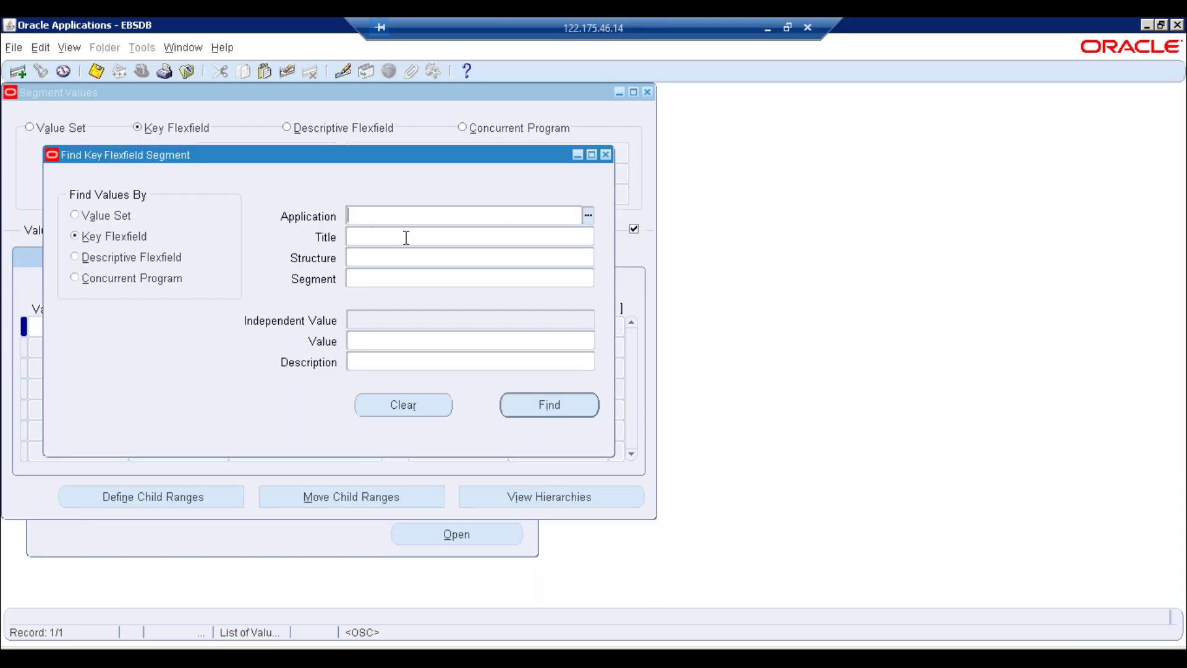
Fill the search with Human Resources, Grade Flexfield, ERPTREE_HRMS_GRADE and Grade Name
{"action": "type", "text": "hum"}
{"action": "key", "text": "Tab"}
{"action": "type", "text": "gra"}
{"action": "key", "text": "Tab"}
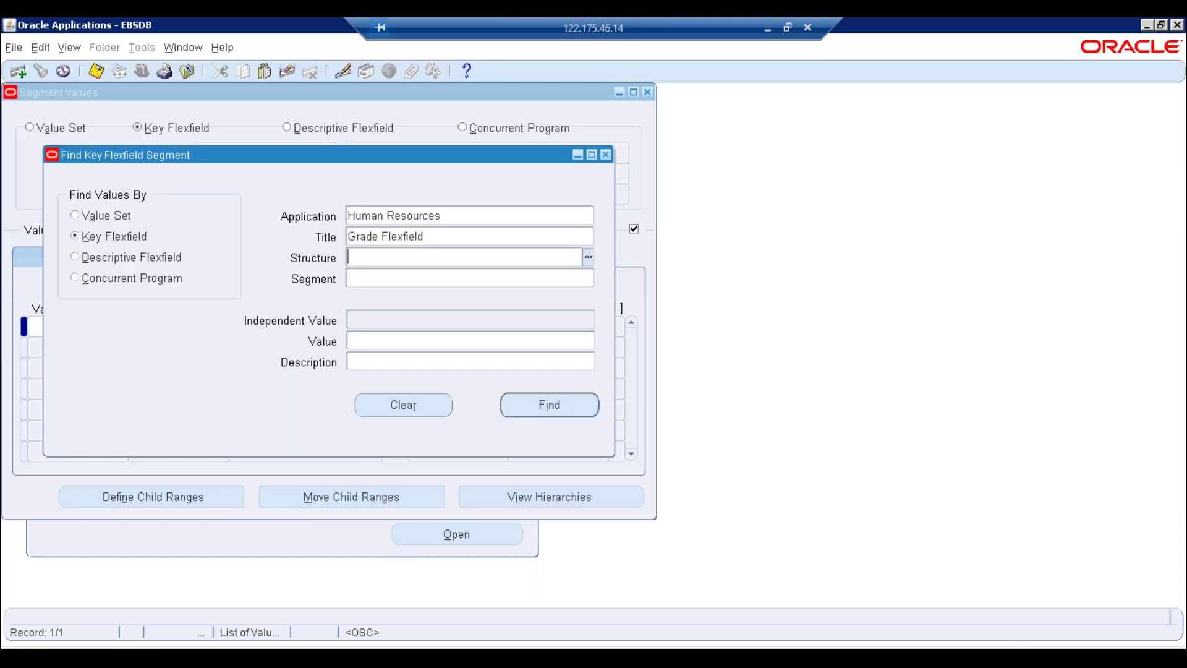
{"action": "type", "text": "erp"}
{"action": "key", "text": "Tab"}
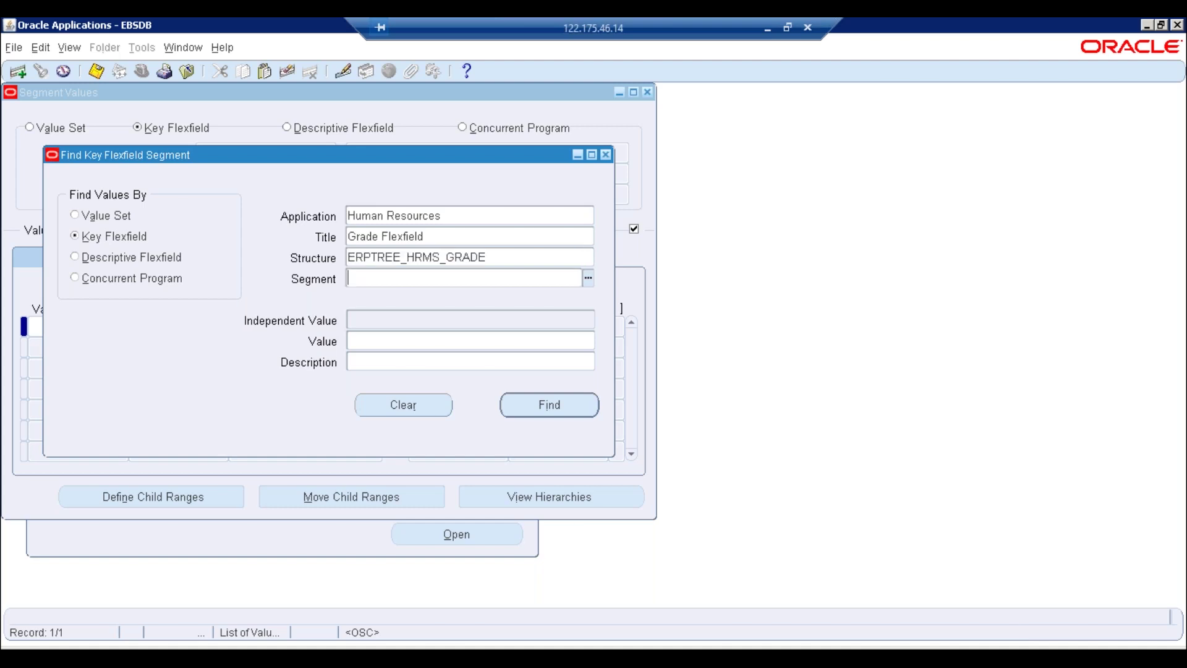
{"action": "type", "text": "gr"}
{"action": "key", "text": "Tab"}
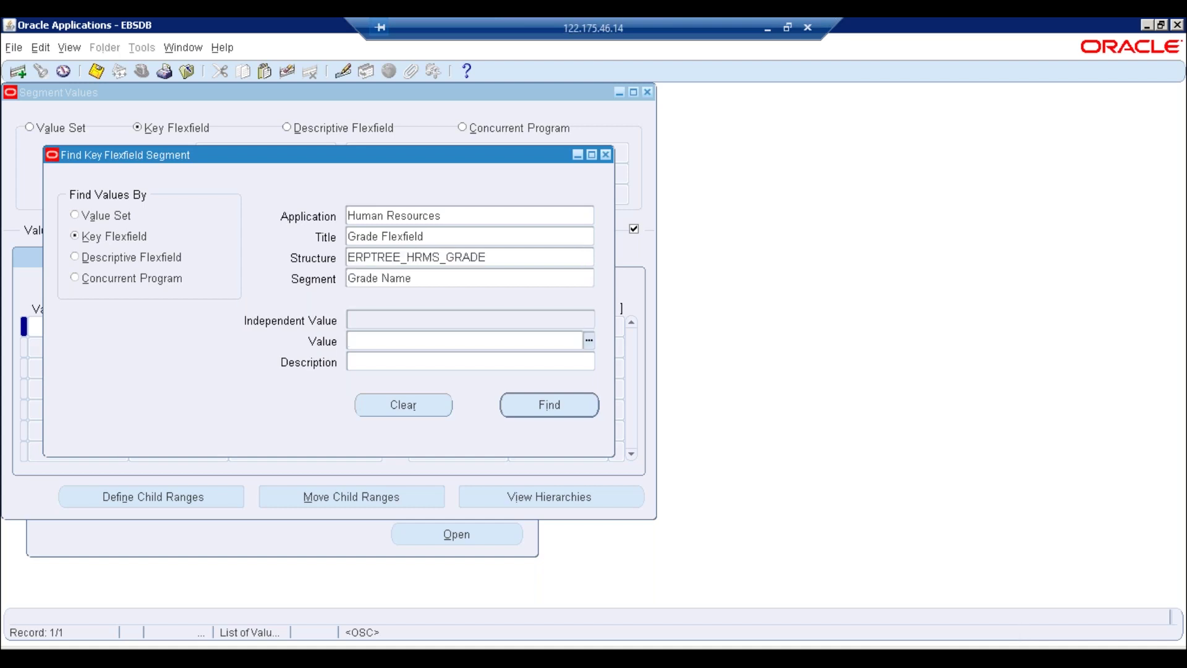
Check the Grade Name value list shows the ten grades, then close the search and Segment Values form
{"action": "left_click", "coordinate": [589, 340]}
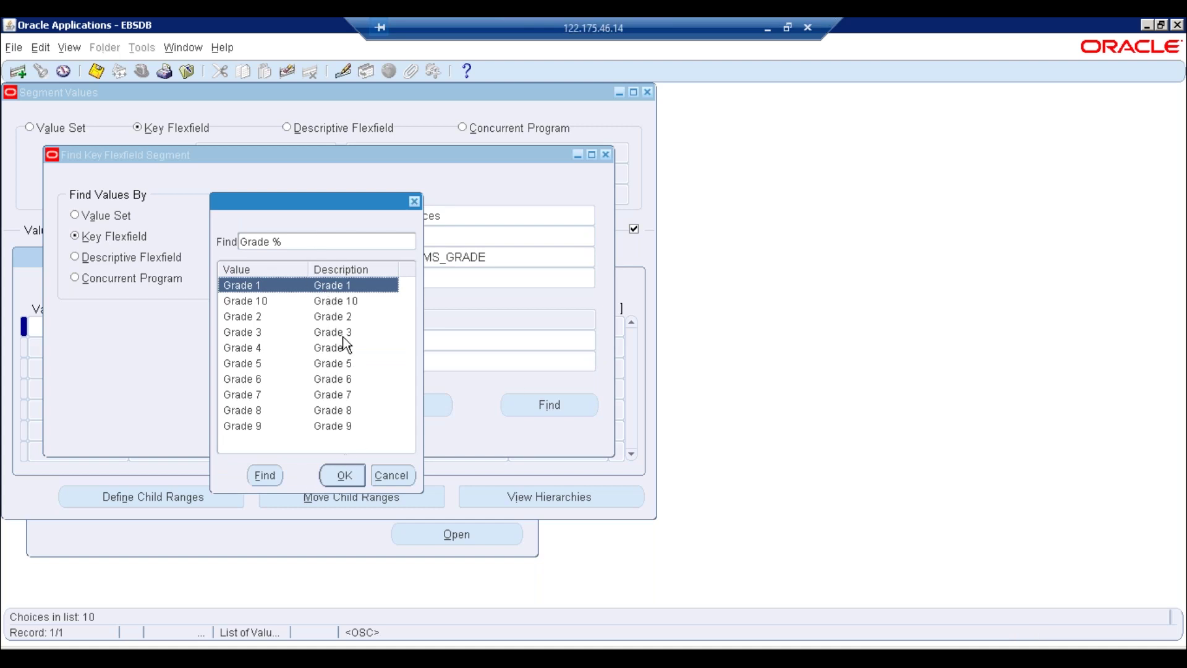
{"action": "left_click", "coordinate": [393, 476]}
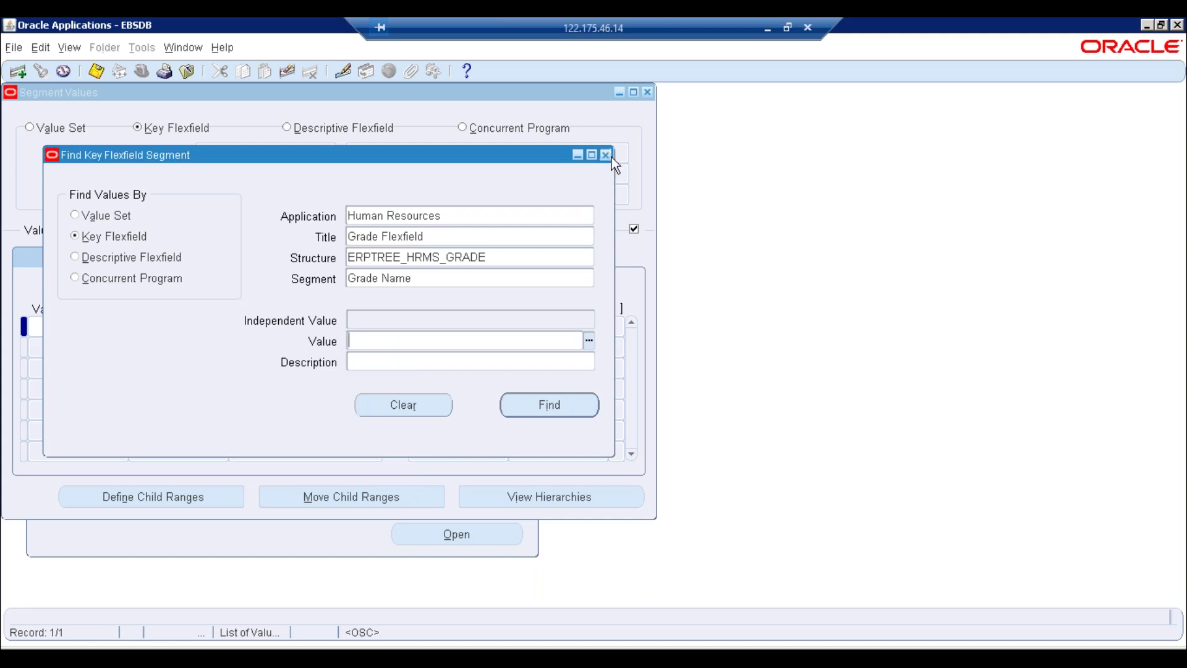
{"action": "left_click", "coordinate": [610, 156]}
{"action": "left_click", "coordinate": [647, 93]}
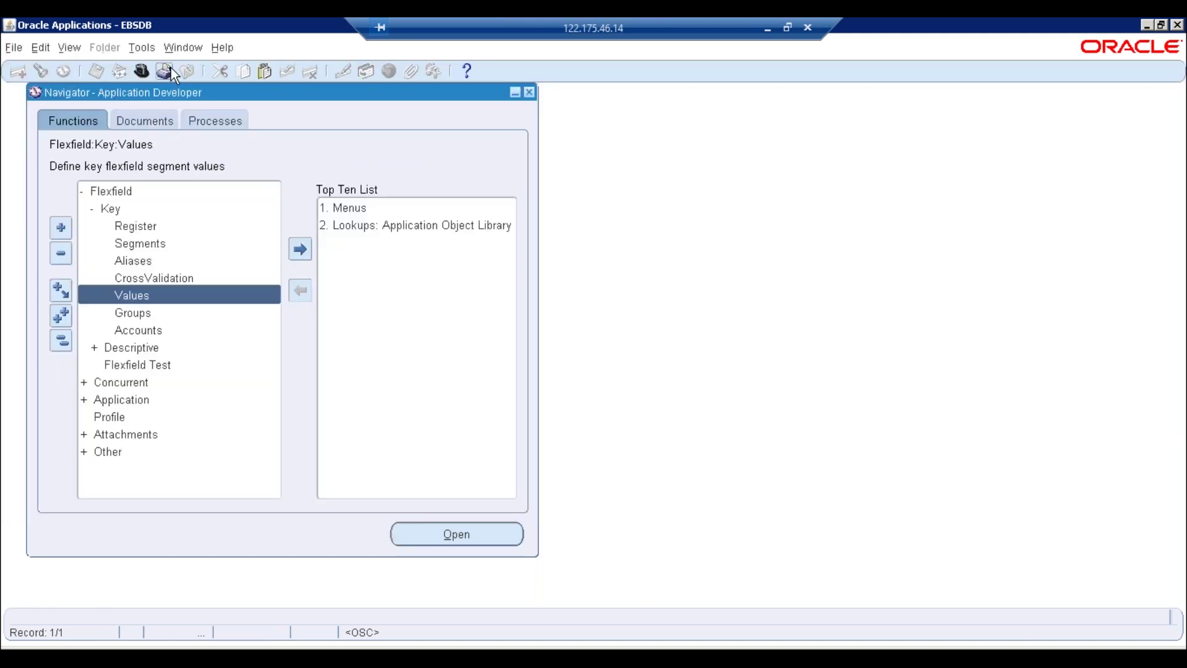
Exit Oracle Applications, restore the browser window and close the R12 launcher tab
{"action": "left_click", "coordinate": [1177, 26]}
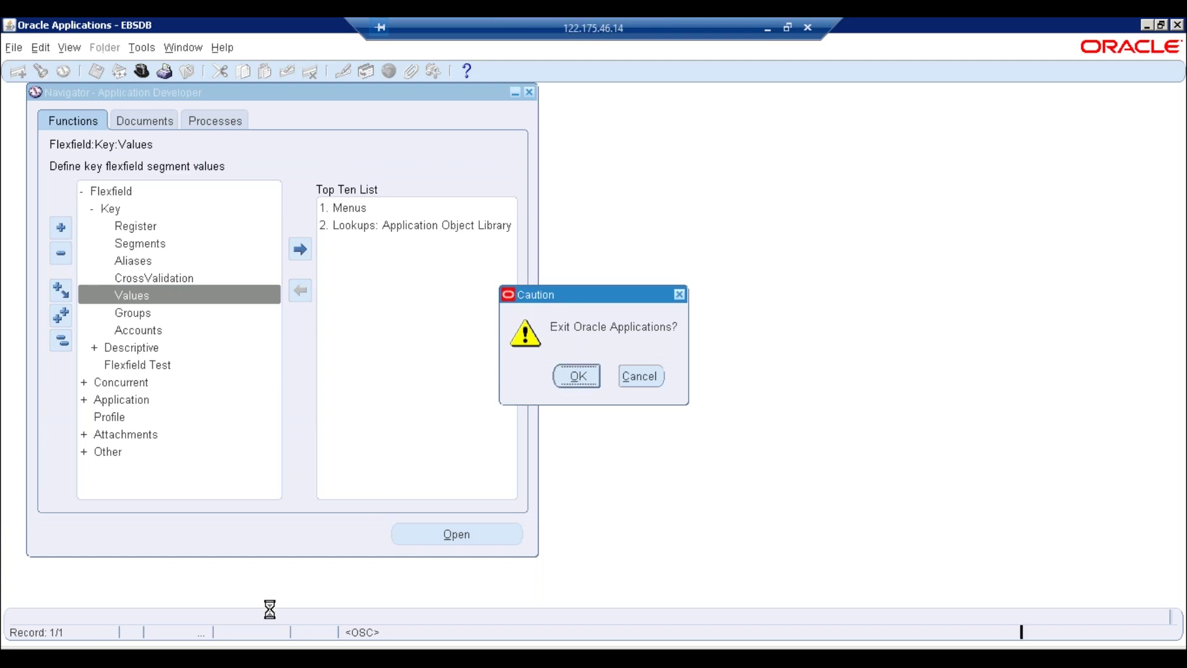
{"action": "key", "text": "Return"}
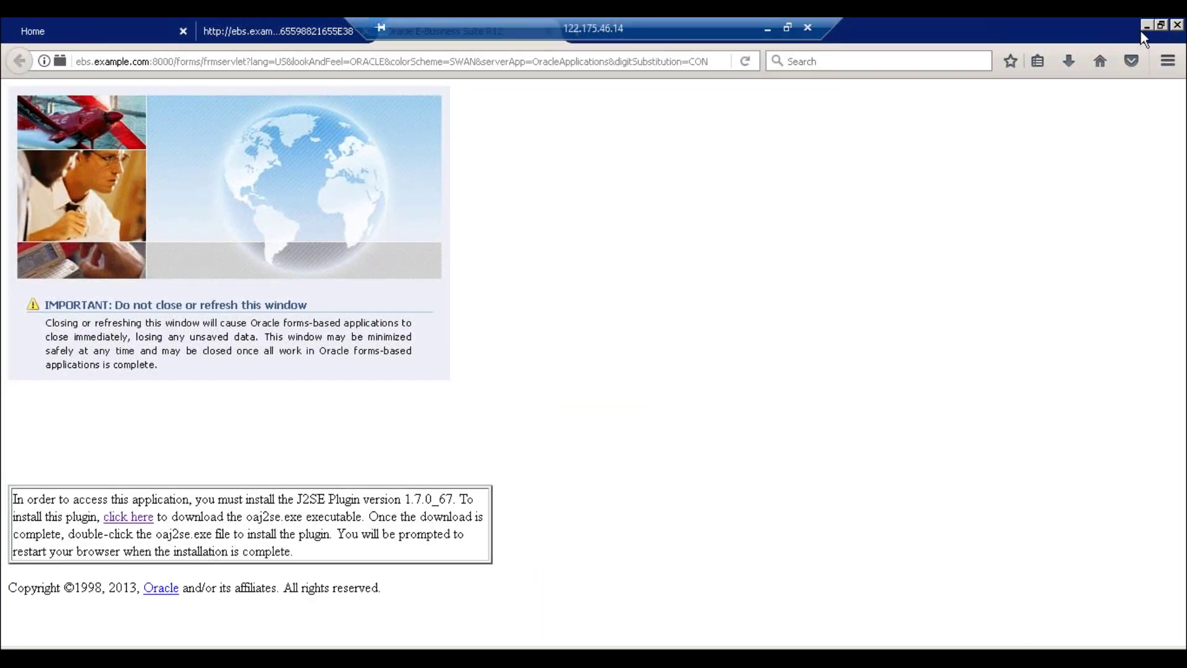
{"action": "left_click", "coordinate": [1162, 26]}
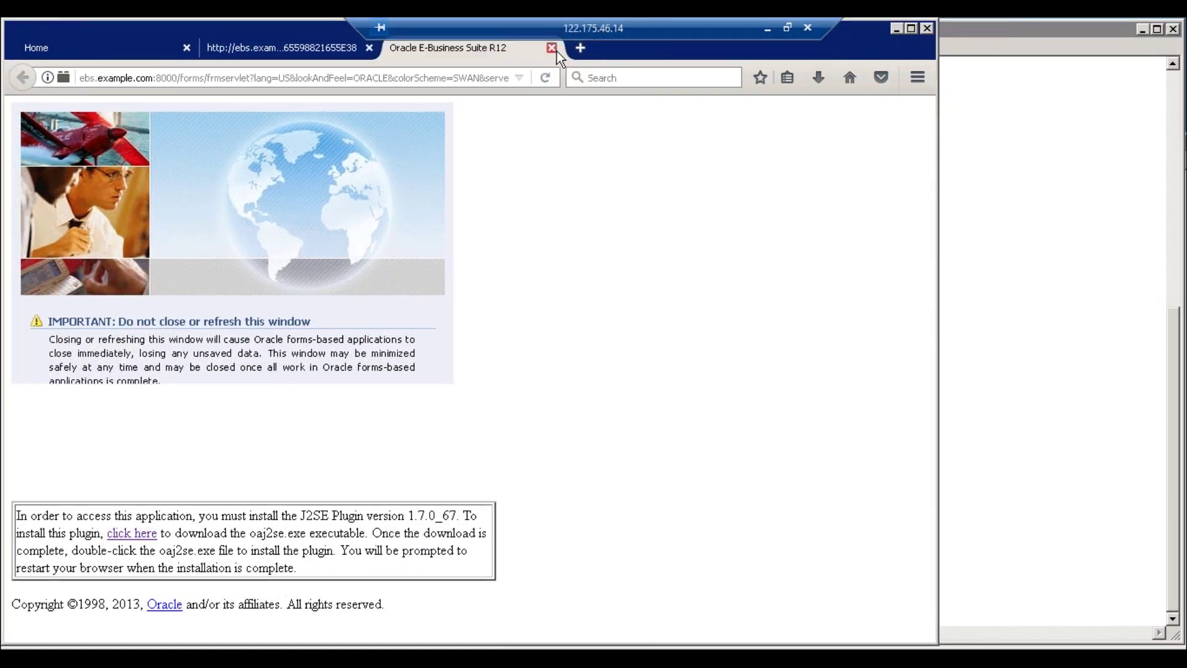
{"action": "left_click", "coordinate": [552, 47]}
Close the leftover forms tab, log out, and sign back in as the HRMS user
{"action": "left_click", "coordinate": [367, 48]}
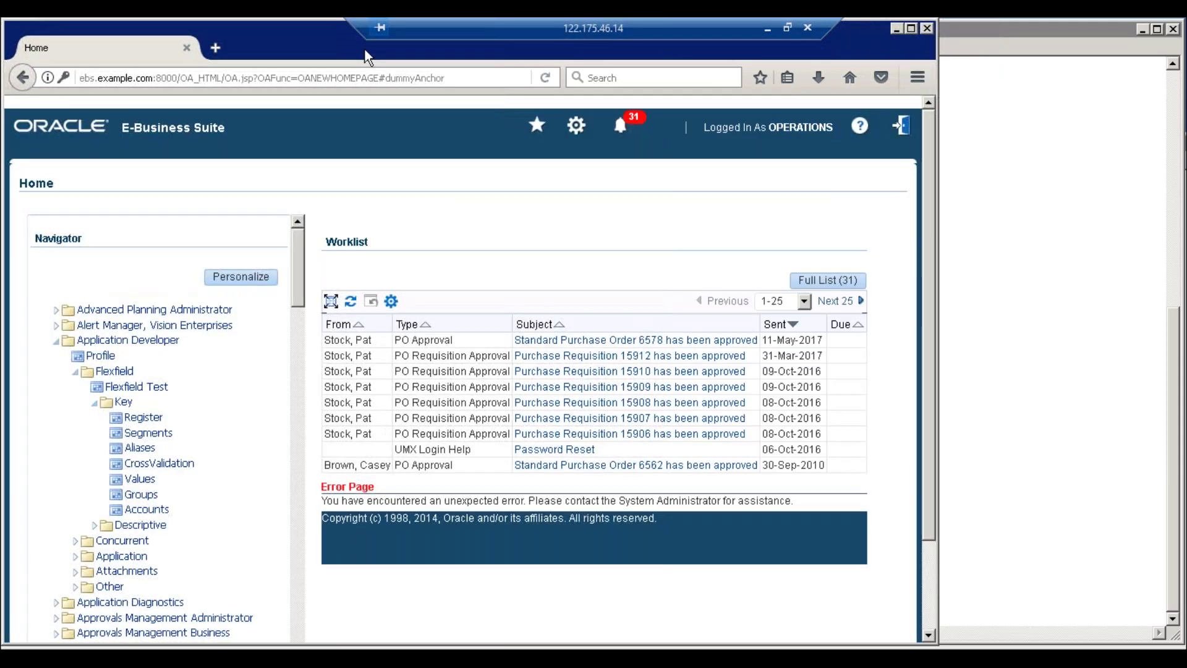
{"action": "left_click", "coordinate": [901, 126]}
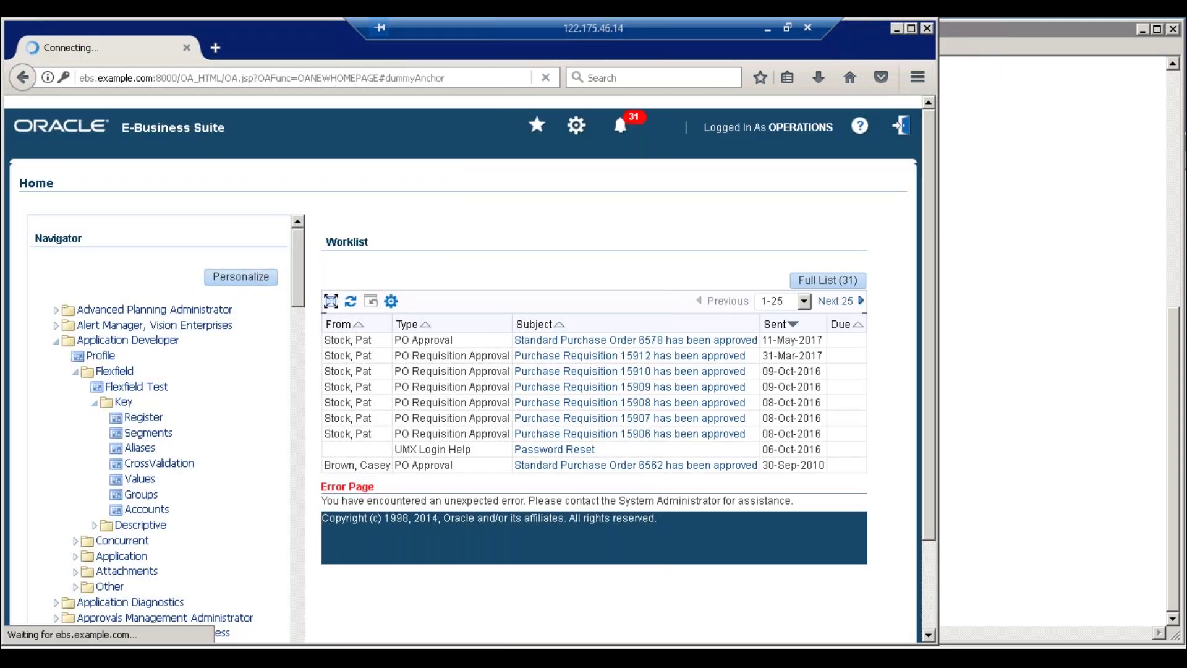
{"action": "type", "text": "erp"}
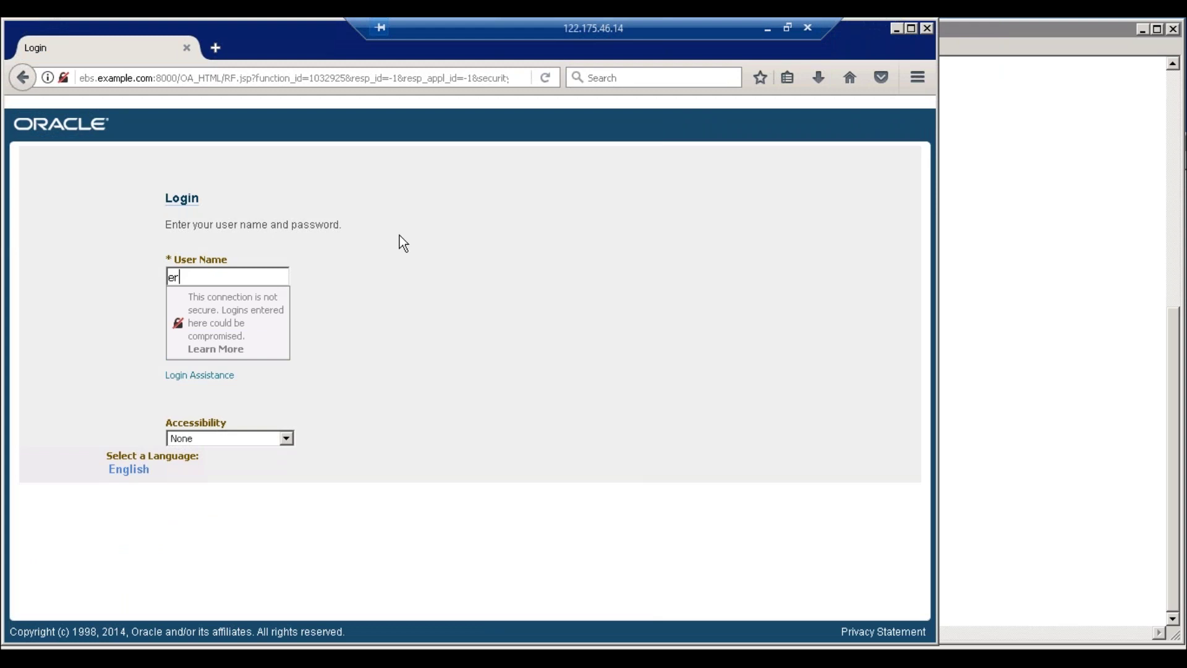
{"action": "type", "text": "treehrms"}
{"action": "key", "text": "Tab"}
{"action": "type", "text": "•••••••••••"}
{"action": "key", "text": "Return"}
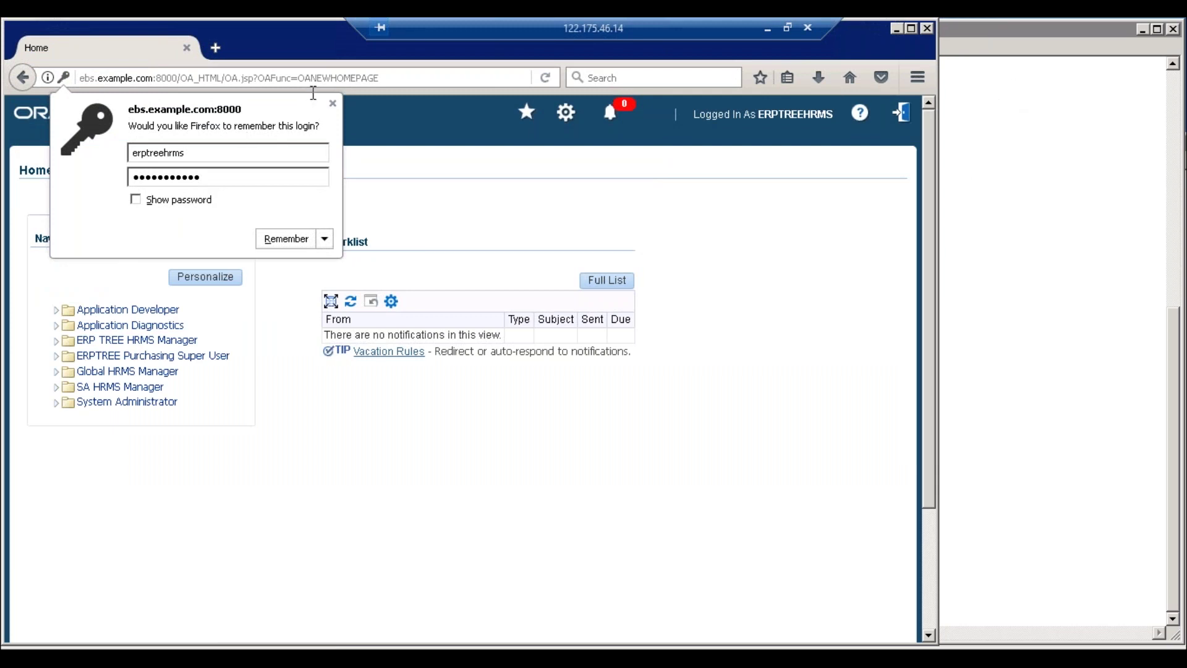
Open the People Enter and Maintain form under ERP TREE HRMS Manager, keeping the current effective date
{"action": "left_click", "coordinate": [333, 104]}
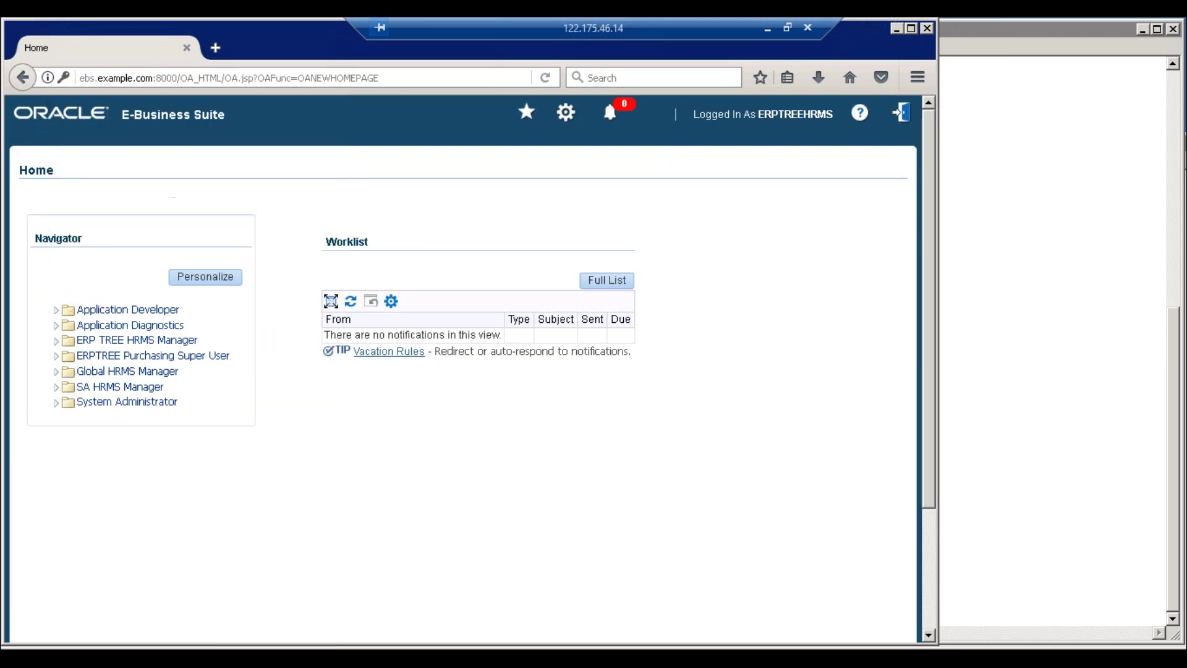
{"action": "left_click", "coordinate": [56, 343]}
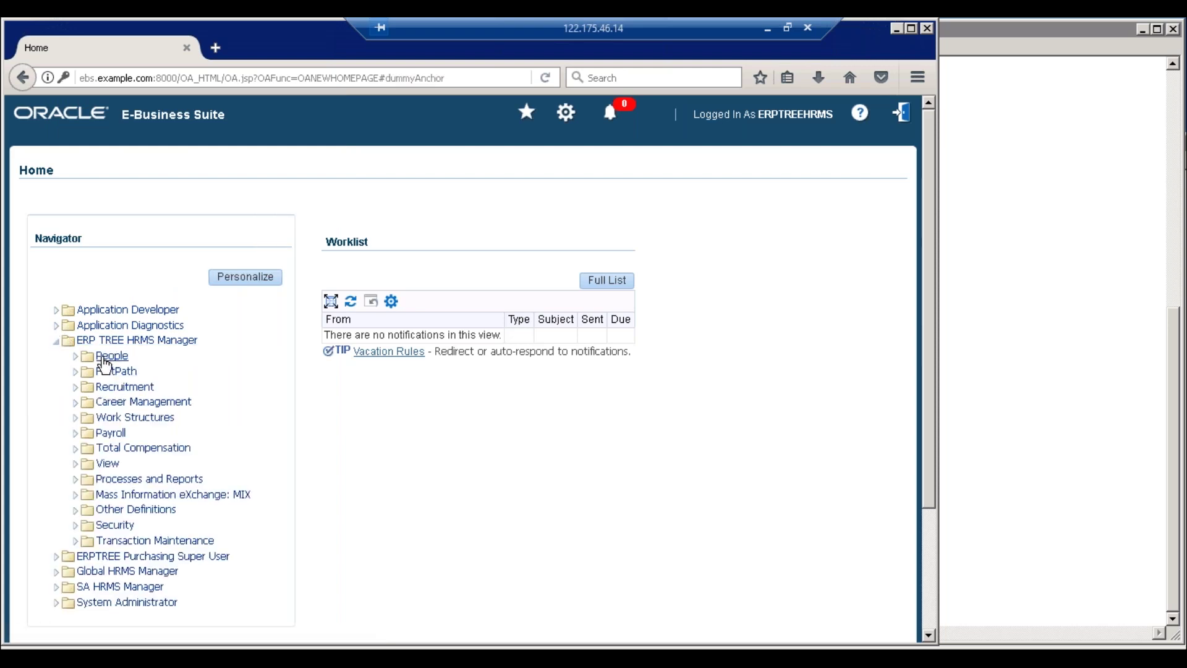
{"action": "left_click", "coordinate": [105, 358]}
{"action": "left_click", "coordinate": [133, 372]}
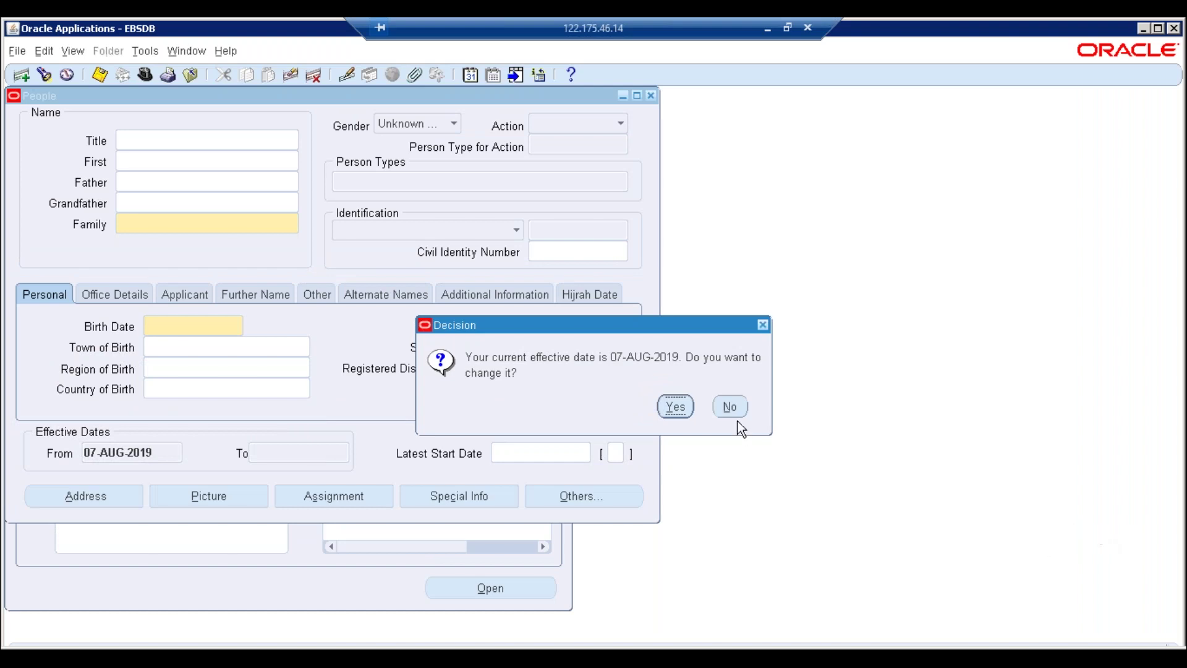
{"action": "left_click", "coordinate": [731, 407]}
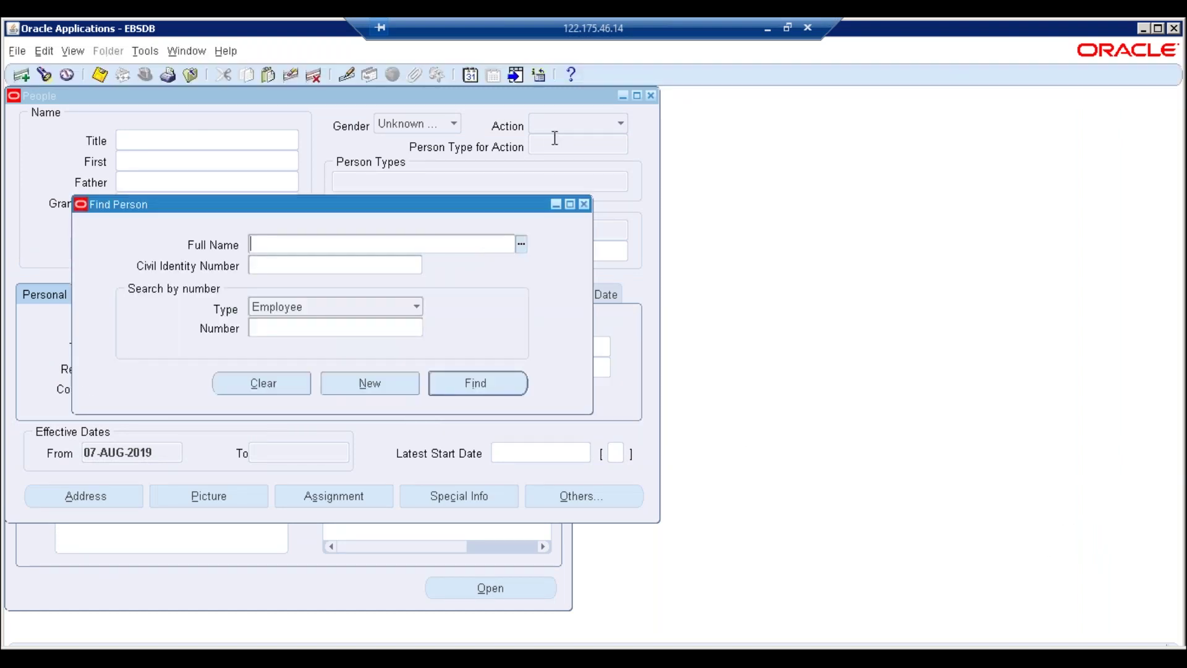
Close the person search and People form, then open Work Structures > Grade > Description
{"action": "left_click", "coordinate": [584, 204]}
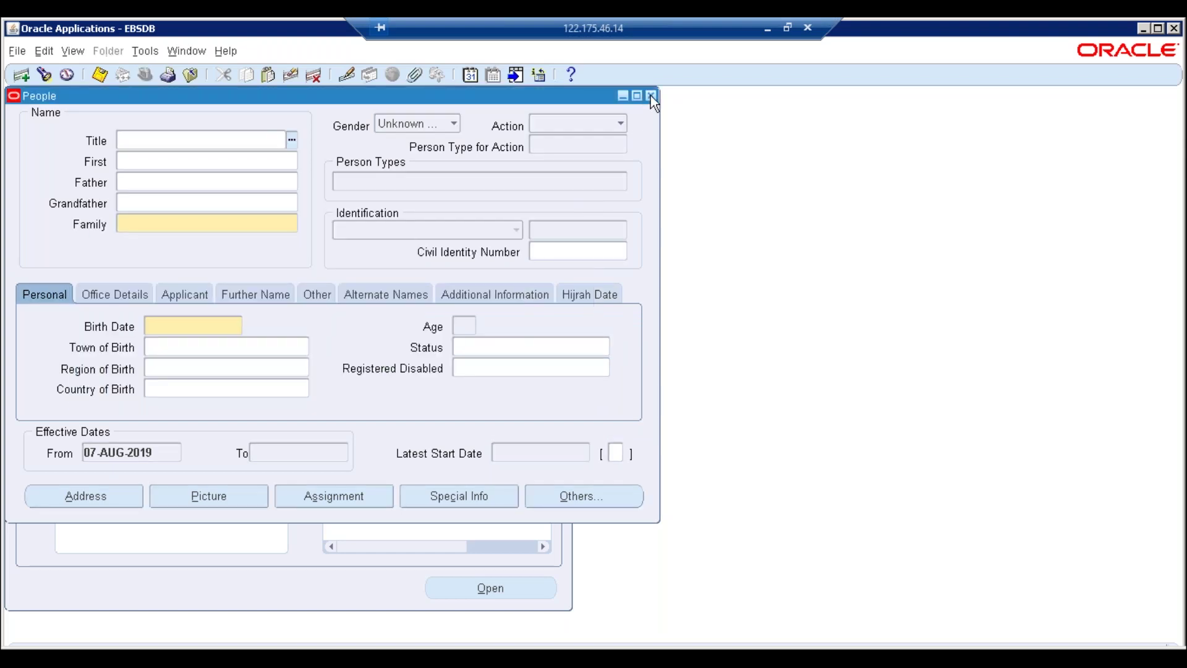
{"action": "left_click", "coordinate": [651, 95]}
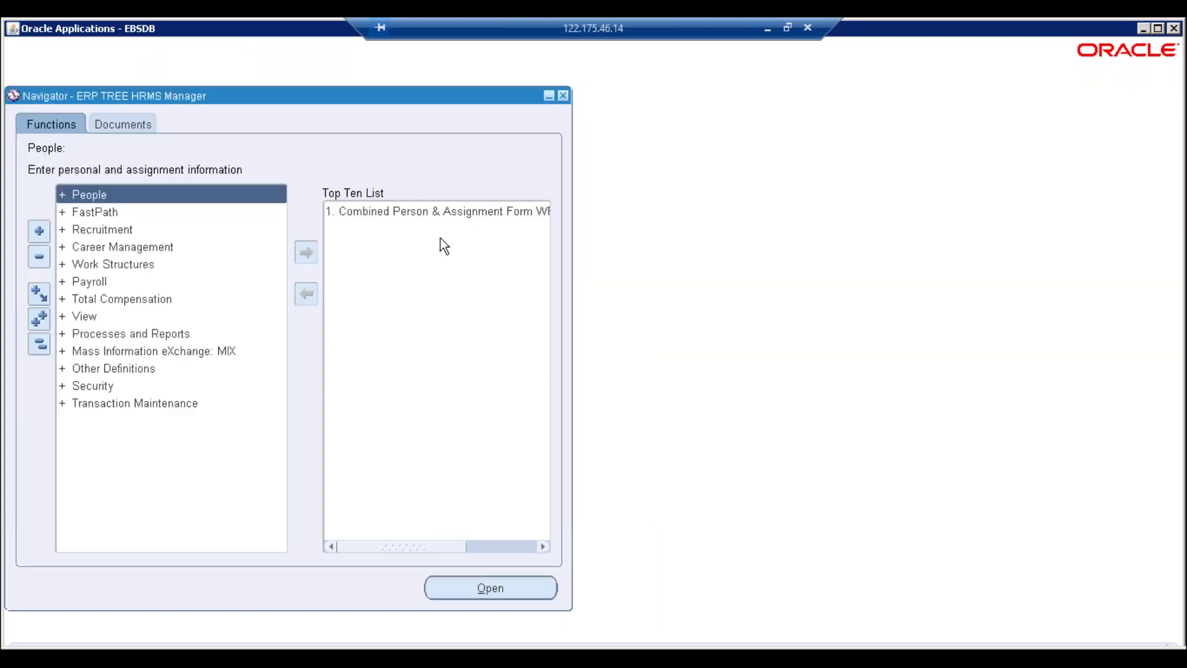
{"action": "double_click", "coordinate": [98, 264]}
{"action": "double_click", "coordinate": [100, 382]}
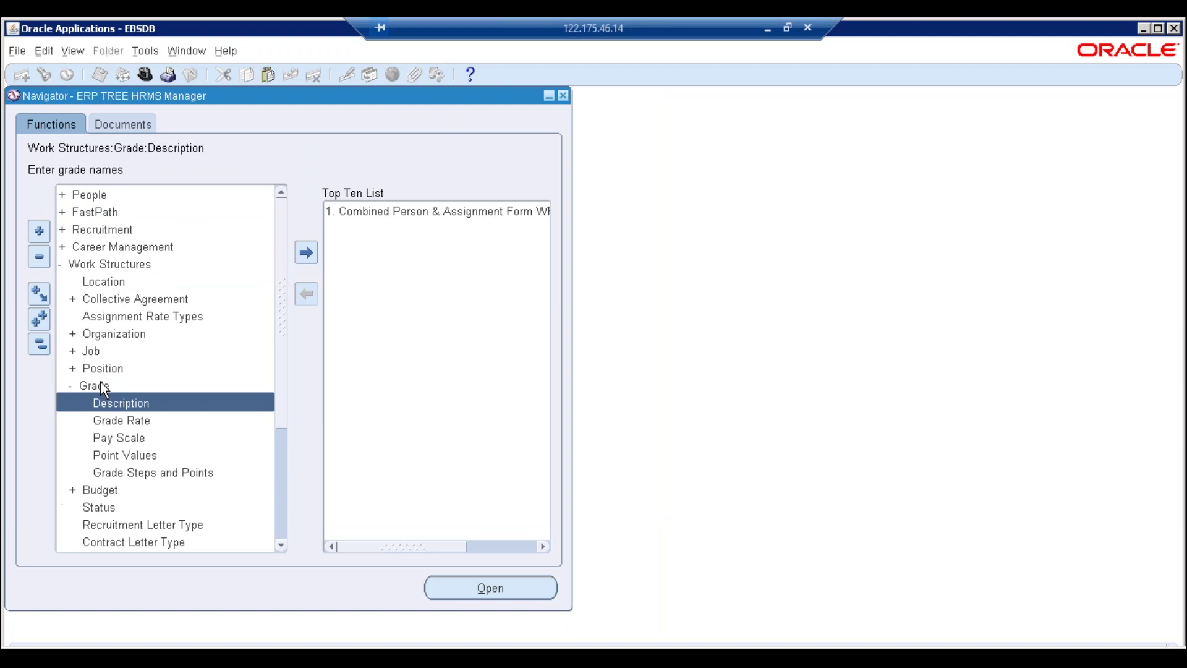
{"action": "double_click", "coordinate": [120, 404]}
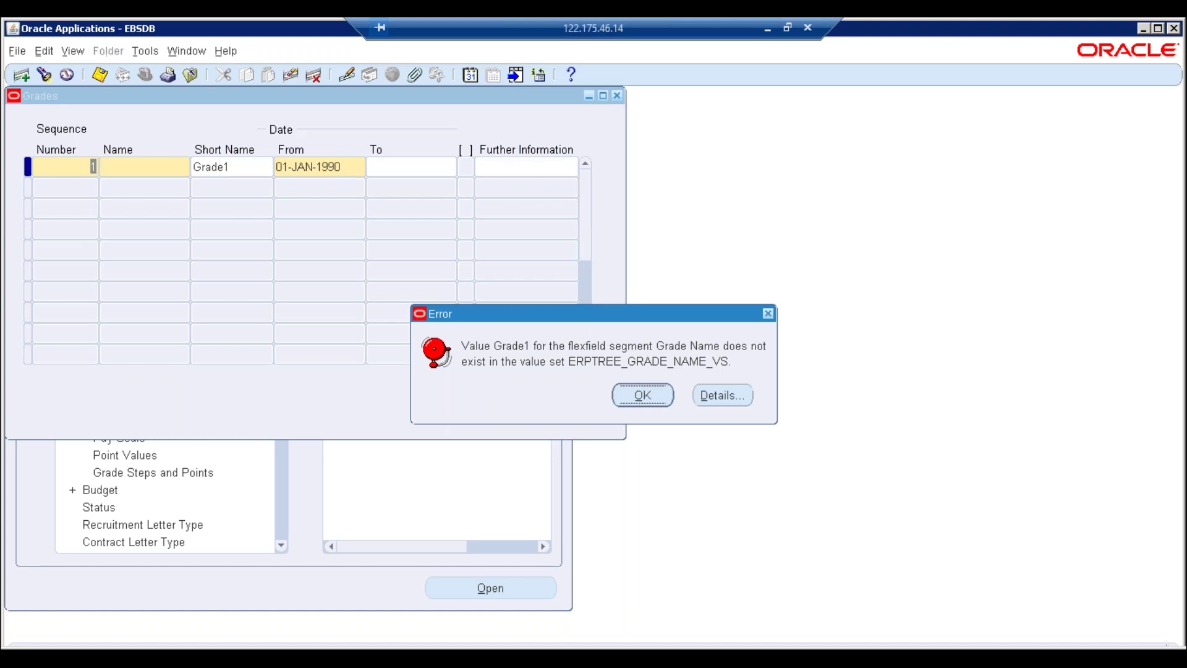
Dismiss the Grade1 error and review Grade5's grade name list without changing anything
{"action": "left_click", "coordinate": [643, 396]}
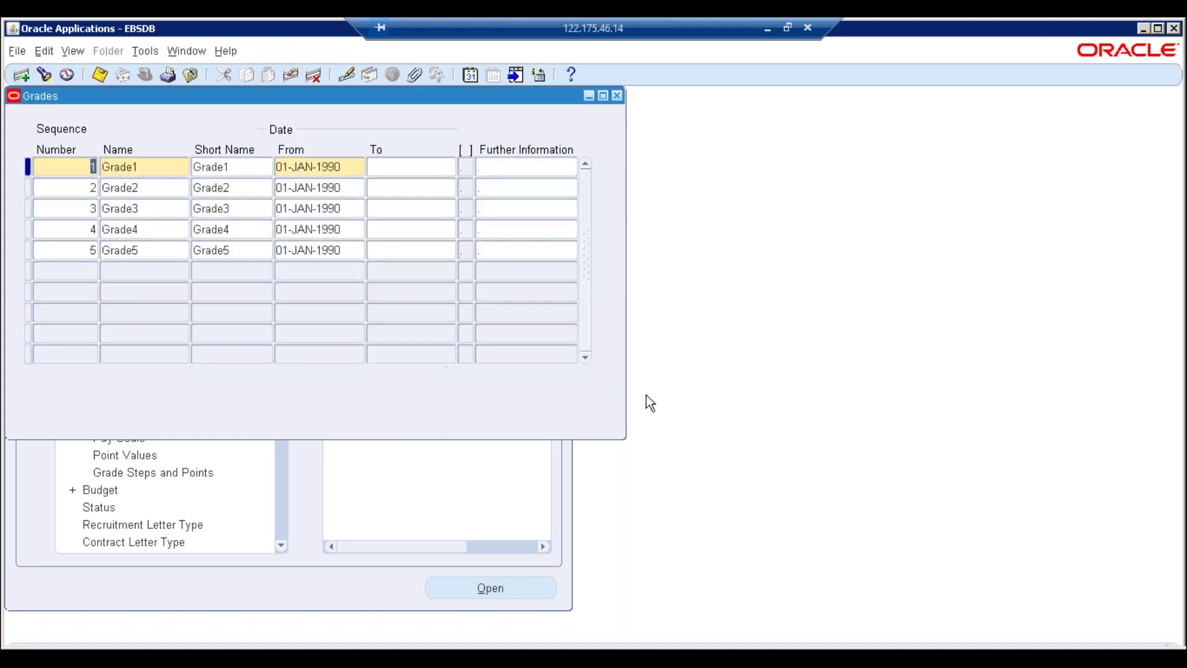
{"action": "left_click", "coordinate": [165, 250]}
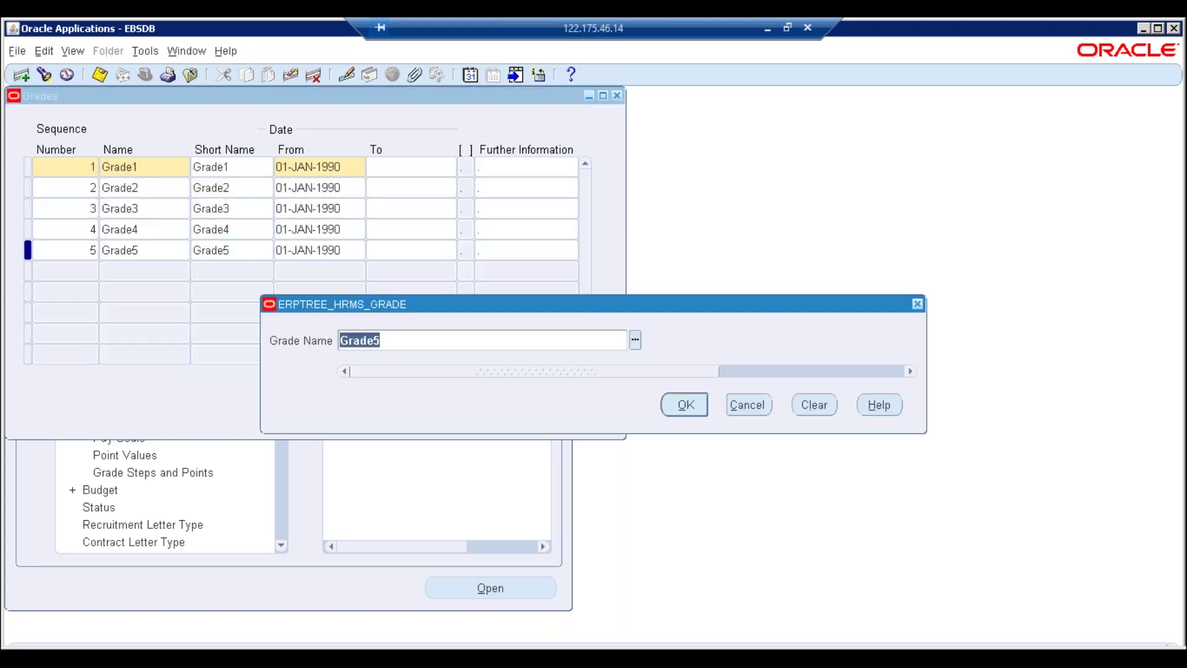
{"action": "left_click", "coordinate": [636, 341]}
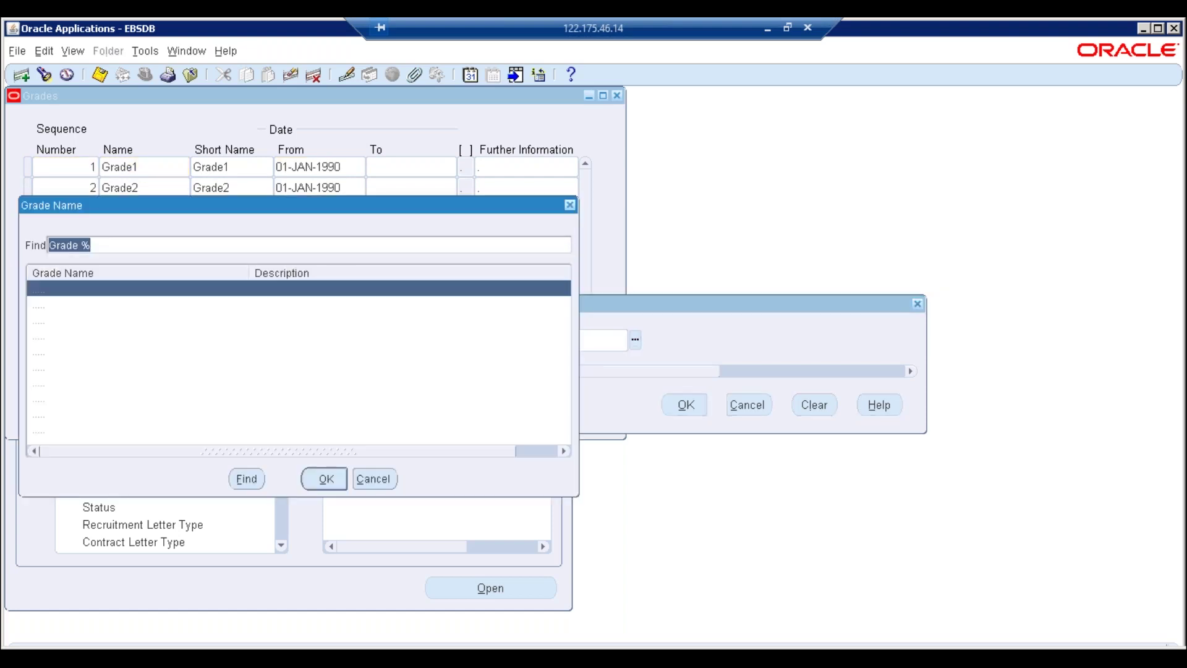
{"action": "left_click", "coordinate": [377, 477]}
{"action": "left_click", "coordinate": [744, 407]}
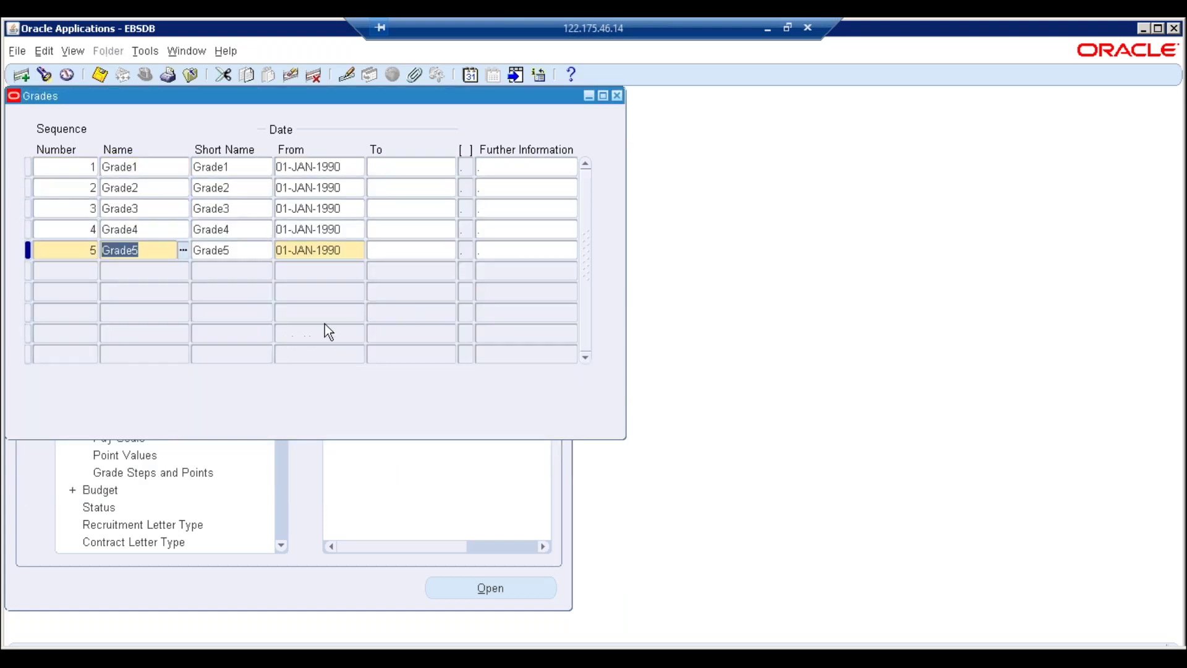
Add grade record 6 and pick Grade 6 from the grade name list
{"action": "key", "text": "Down"}
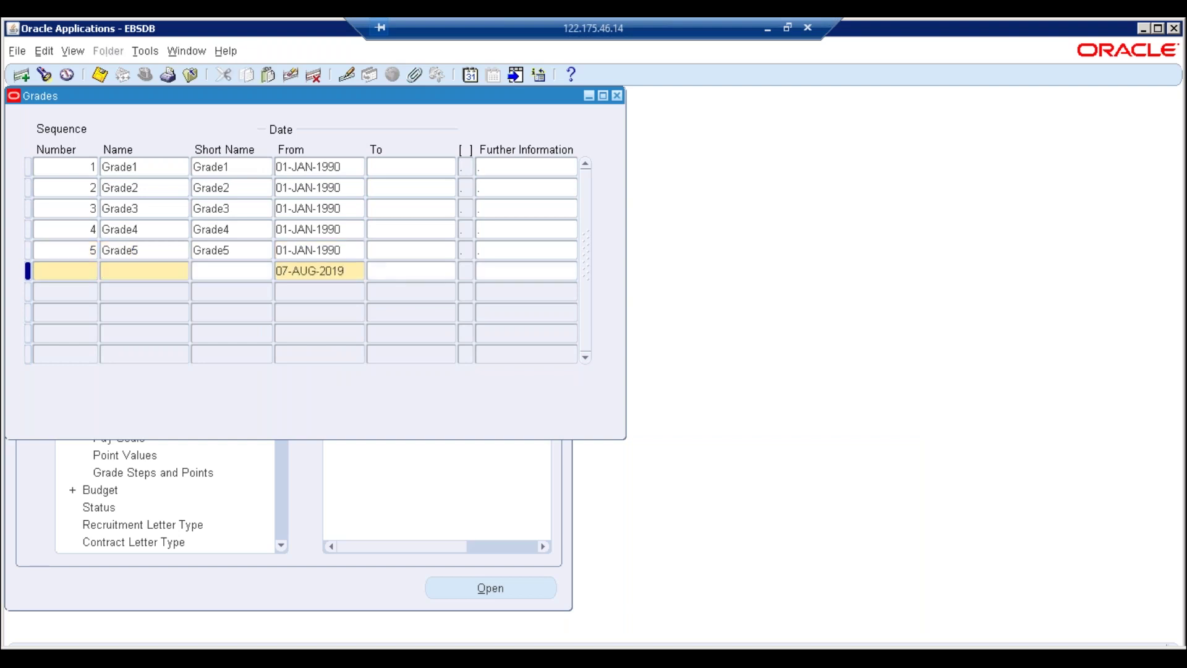
{"action": "type", "text": "6"}
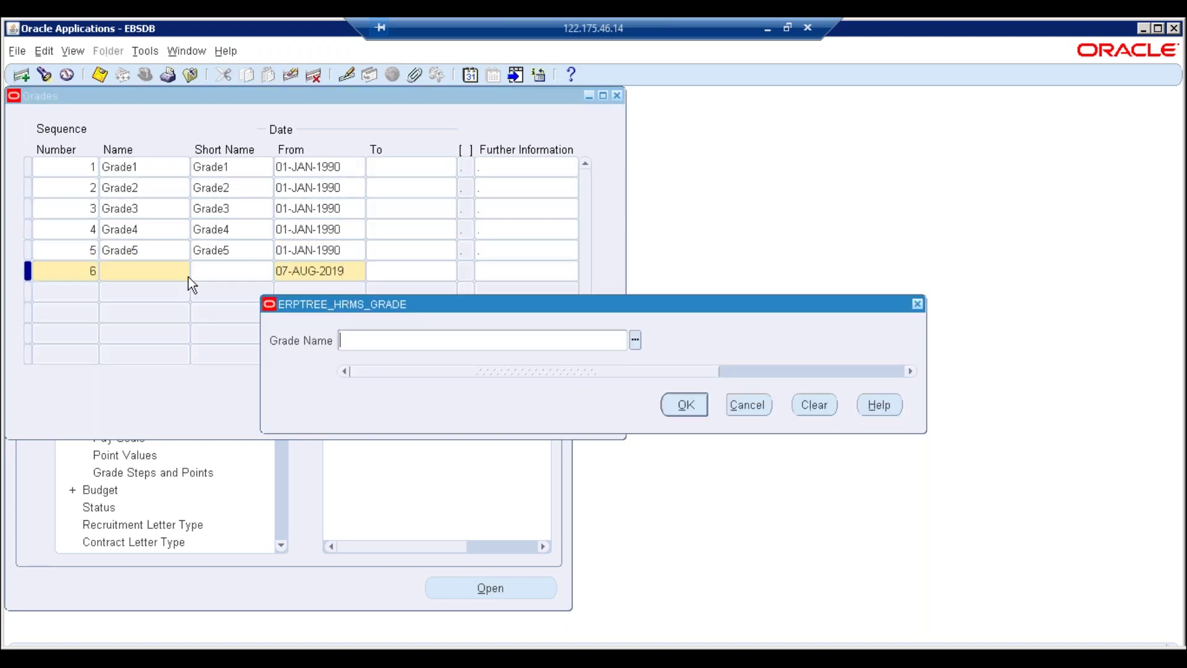
{"action": "left_click", "coordinate": [638, 341]}
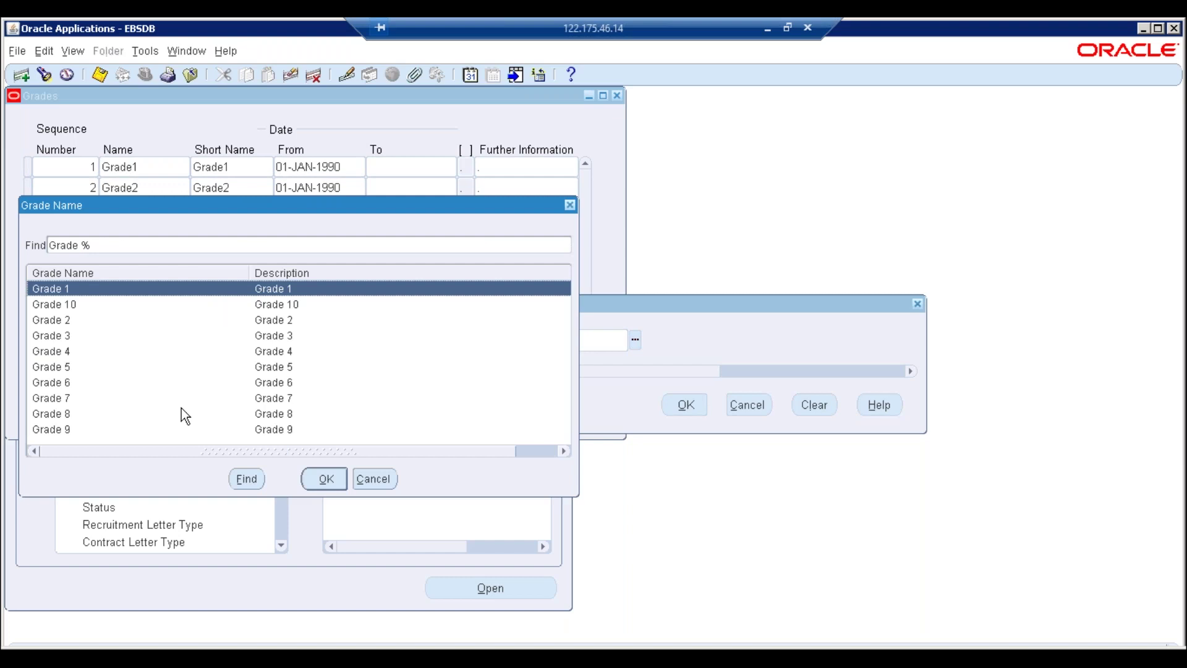
{"action": "left_click", "coordinate": [59, 382]}
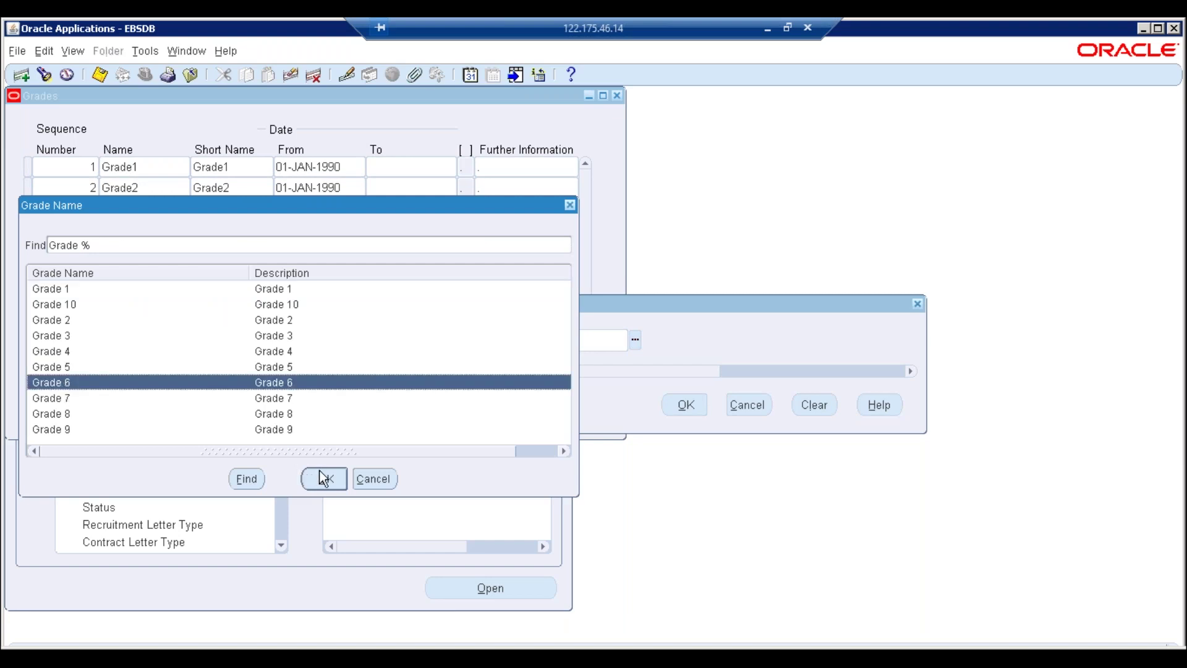
{"action": "left_click", "coordinate": [322, 477]}
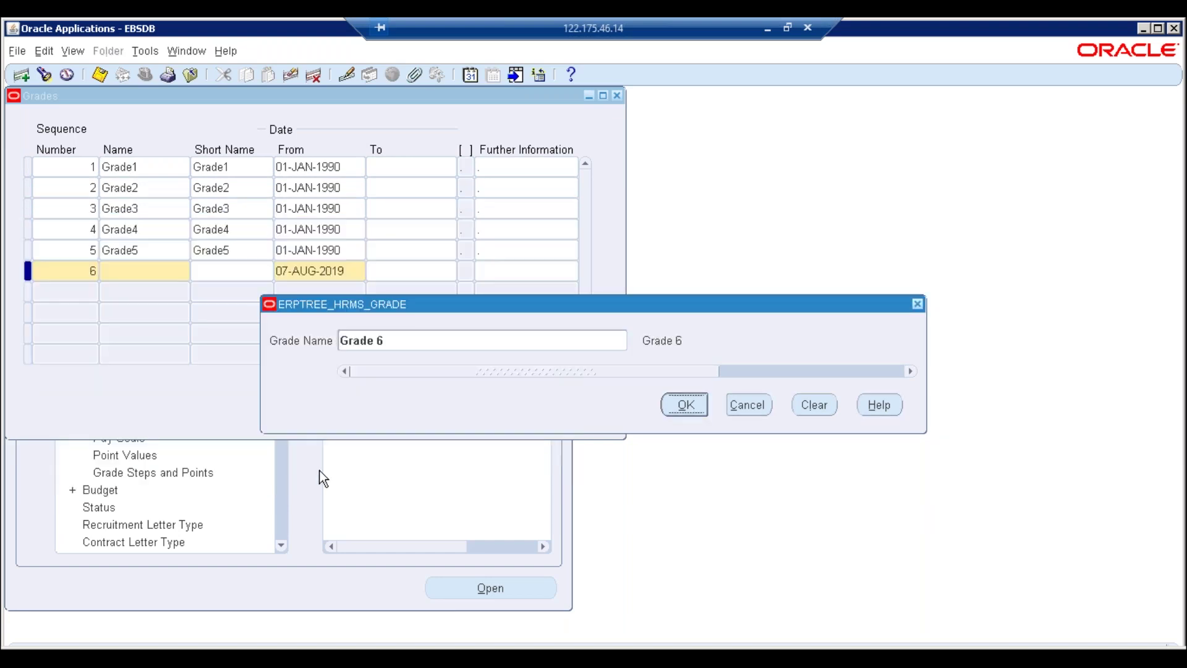
{"action": "left_click", "coordinate": [694, 407]}
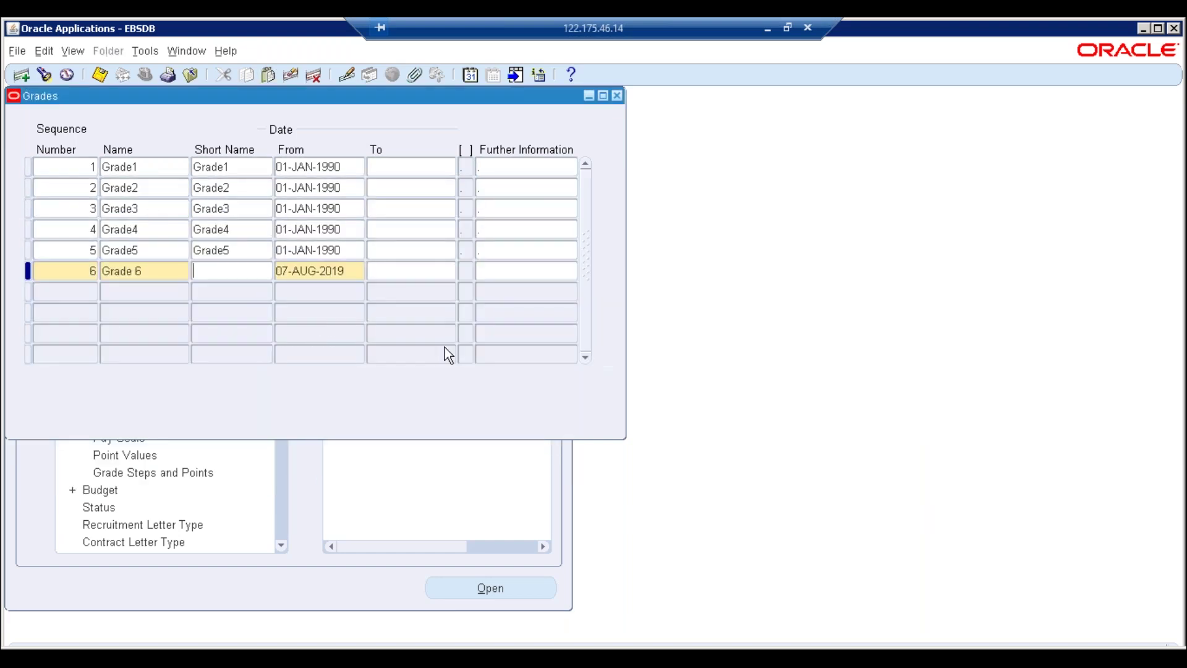
{"action": "left_click", "coordinate": [182, 267]}
{"action": "key", "text": "ctrl+c"}
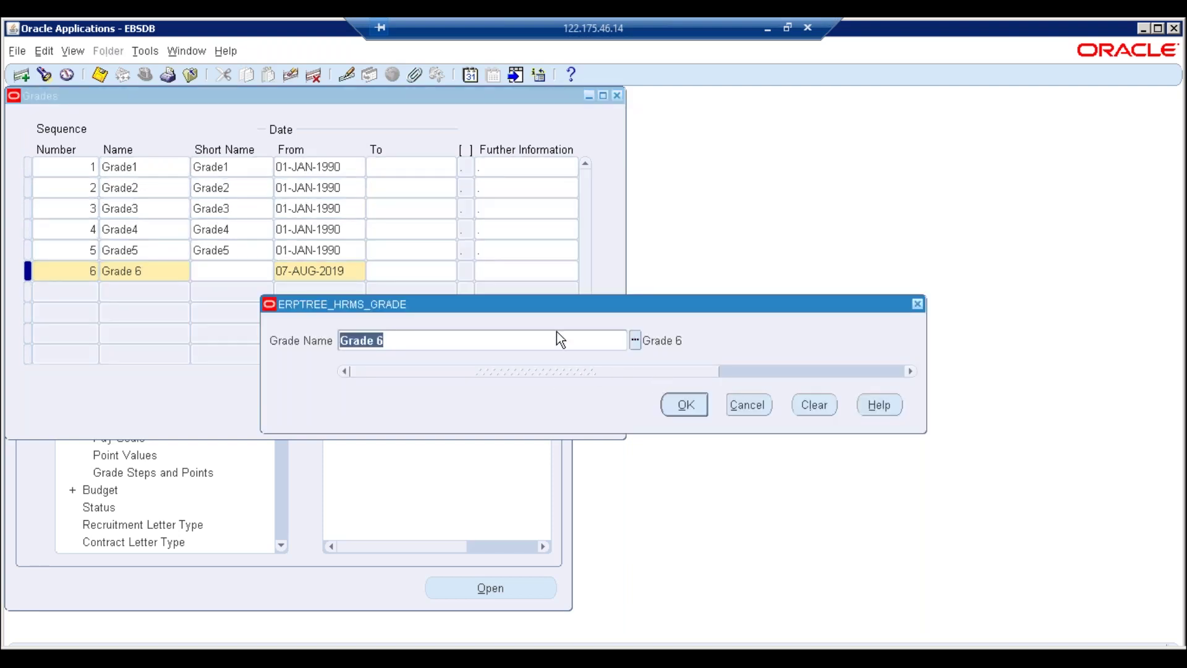
{"action": "left_click", "coordinate": [747, 405]}
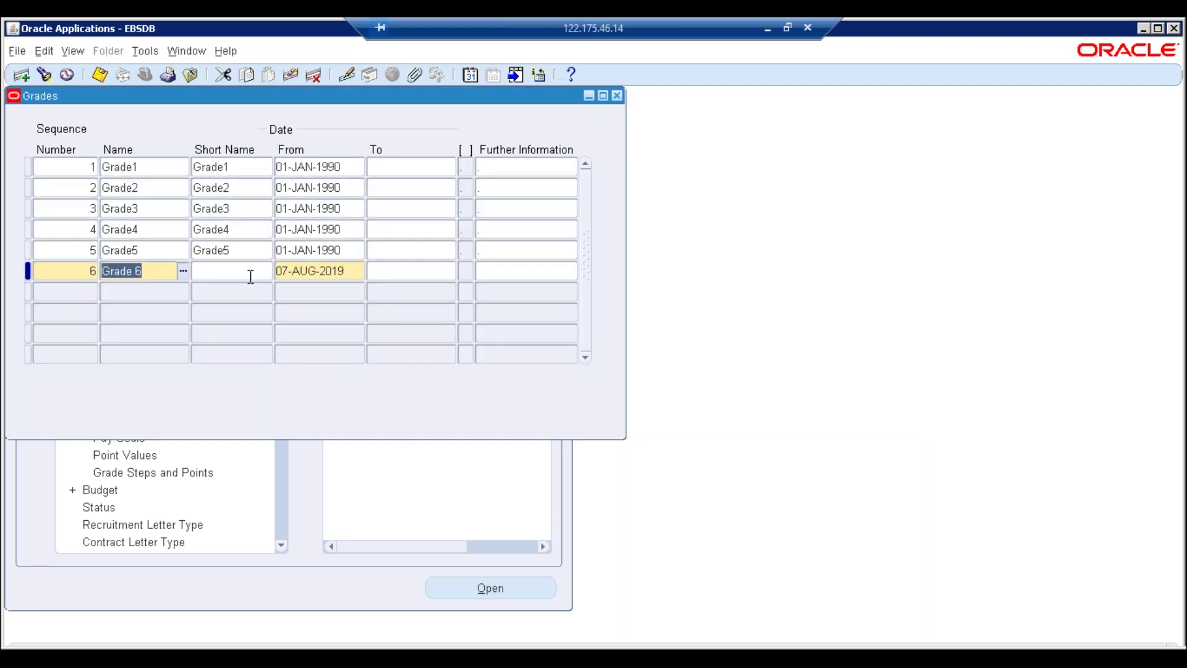
Give row 6 short name Grade 6 and start date 01-JAN-1990, then maximize the window
{"action": "left_click", "coordinate": [251, 277]}
{"action": "key", "text": "ctrl+v"}
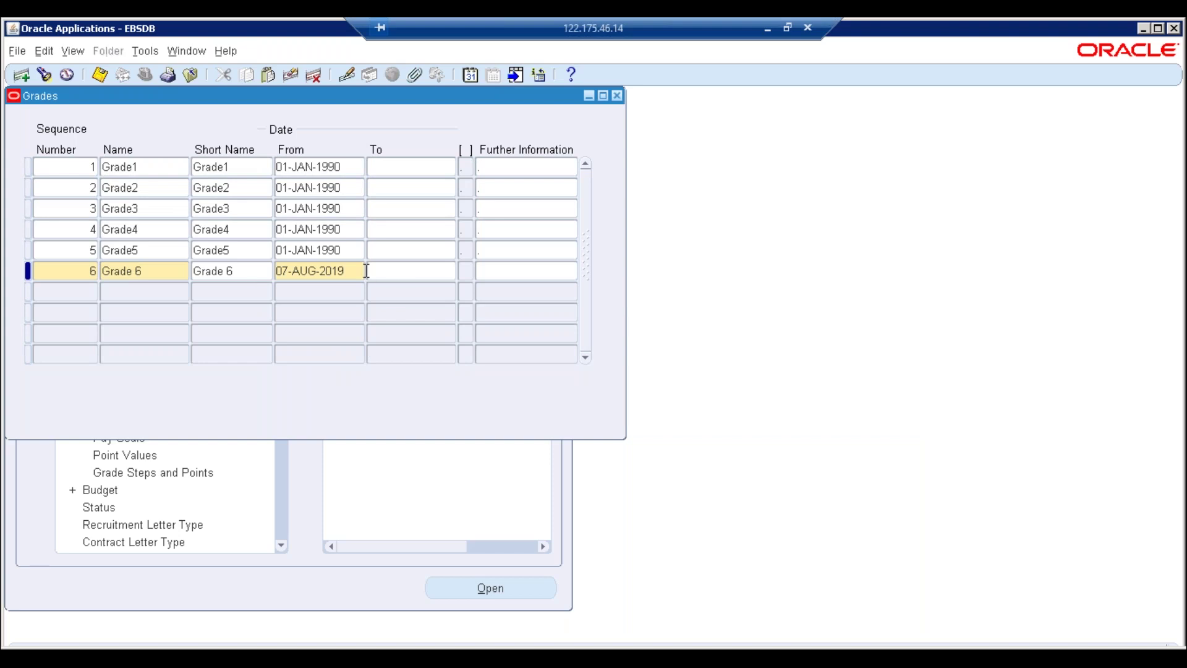
{"action": "key", "text": "Tab"}
{"action": "type", "text": "01-JAN-1990"}
{"action": "key", "text": "Tab"}
{"action": "left_click", "coordinate": [1158, 28]}
Add grade record 7, searching 'Grade %' and picking Grade 7 as its name
{"action": "left_click", "coordinate": [73, 288]}
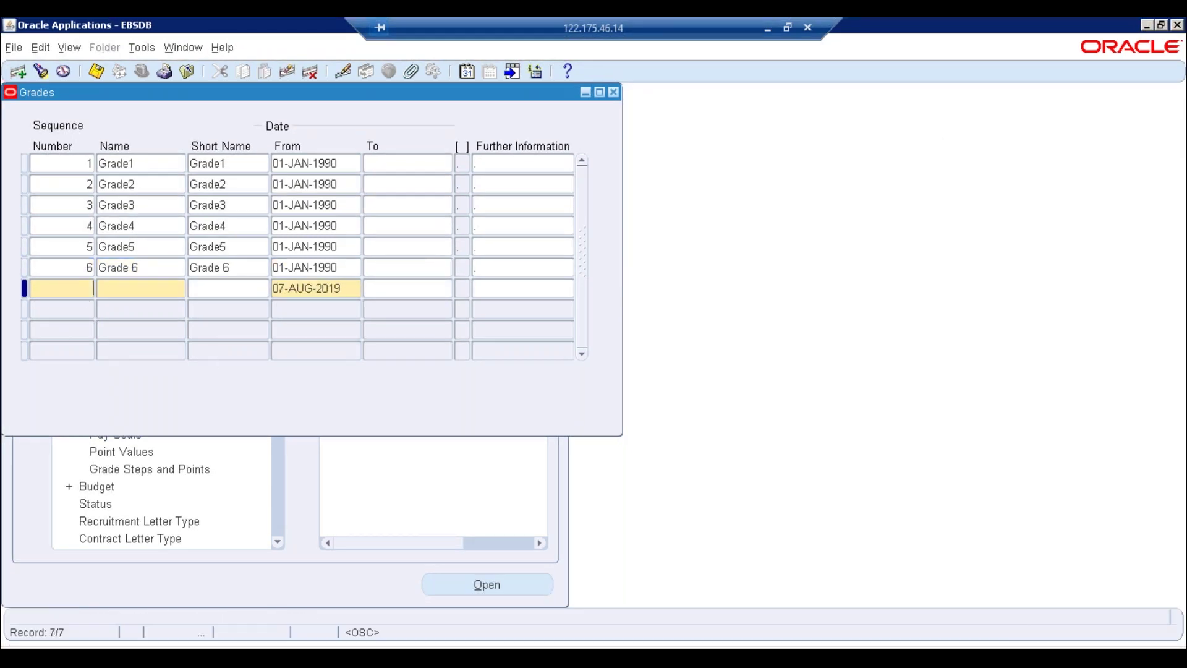
{"action": "type", "text": "7"}
{"action": "key", "text": "Tab"}
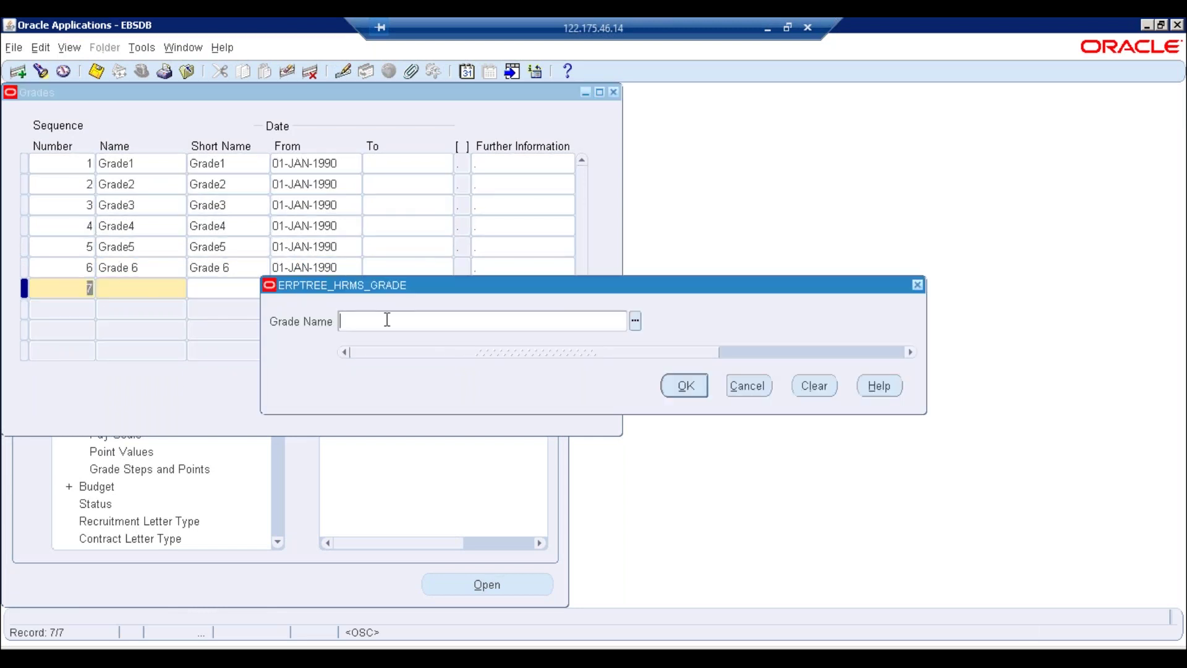
{"action": "type", "text": "Grade"}
{"action": "type", "text": " %"}
{"action": "key", "text": "Tab"}
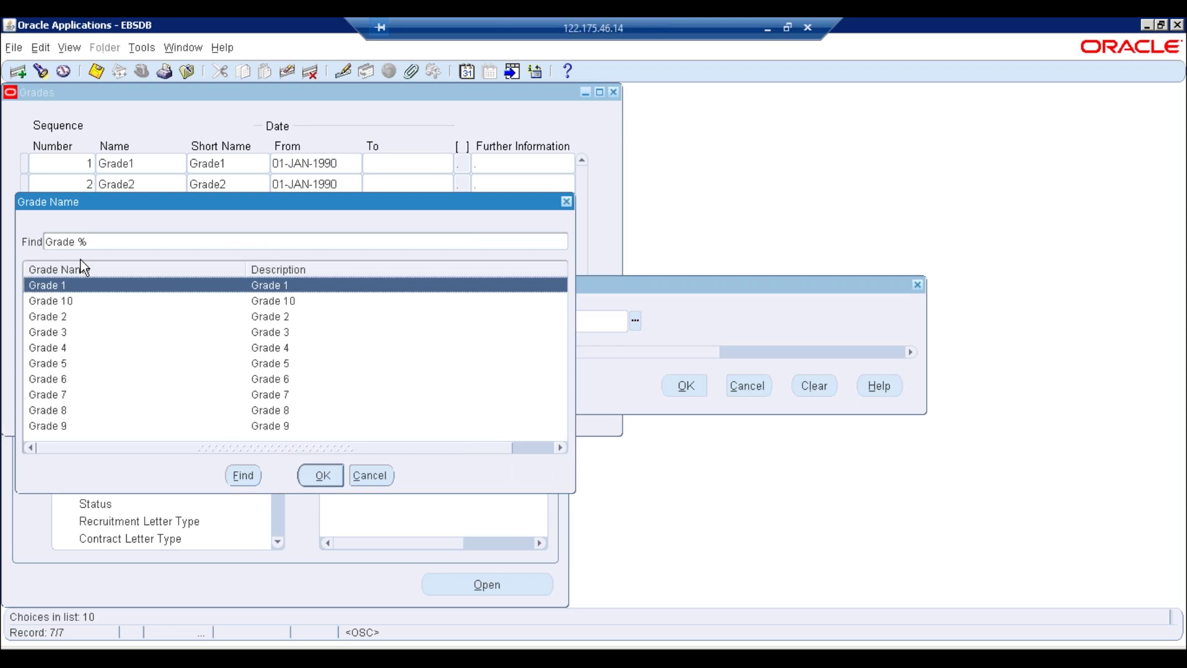
{"action": "left_click", "coordinate": [58, 425]}
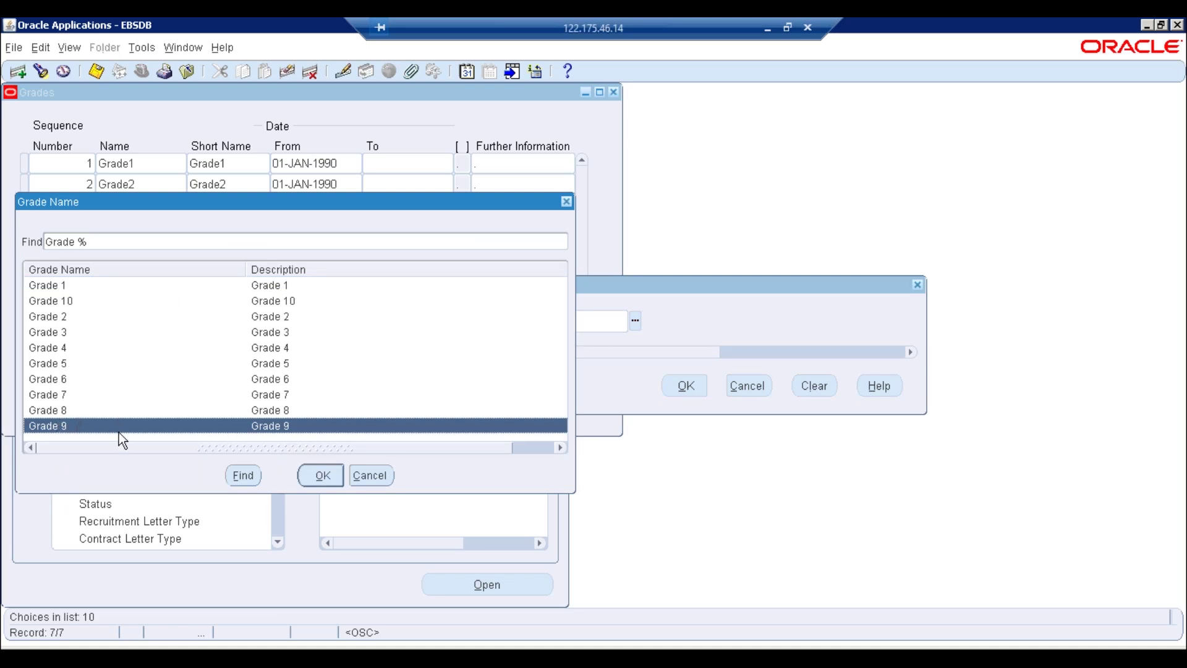
{"action": "double_click", "coordinate": [256, 393]}
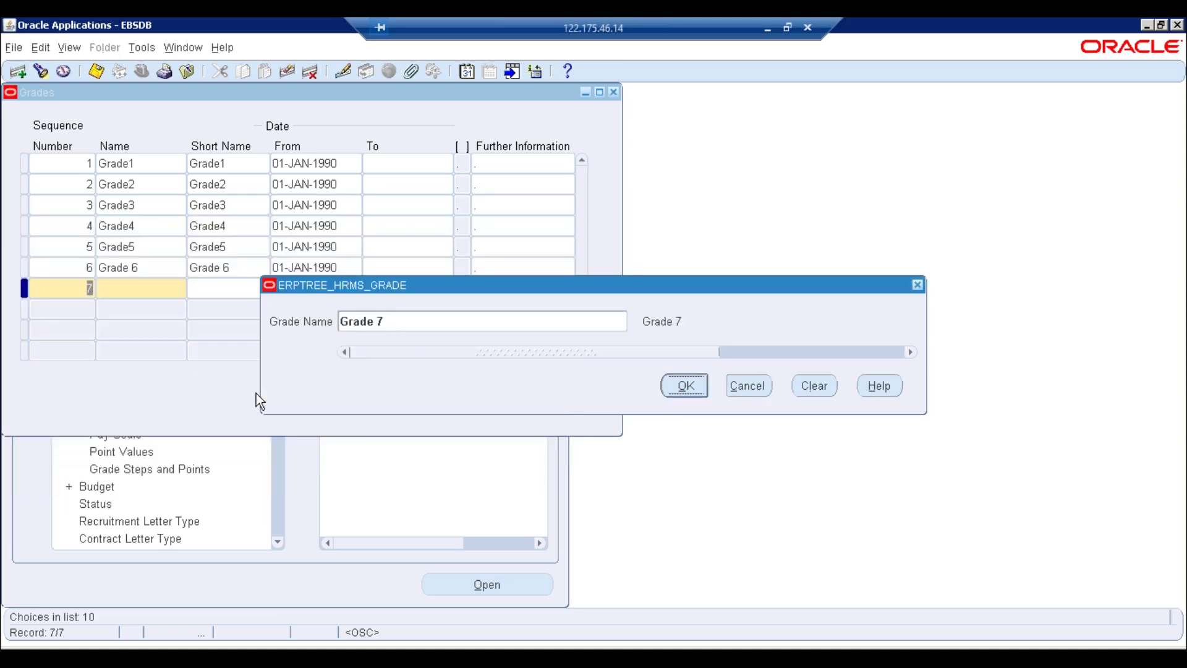
{"action": "left_click", "coordinate": [686, 386]}
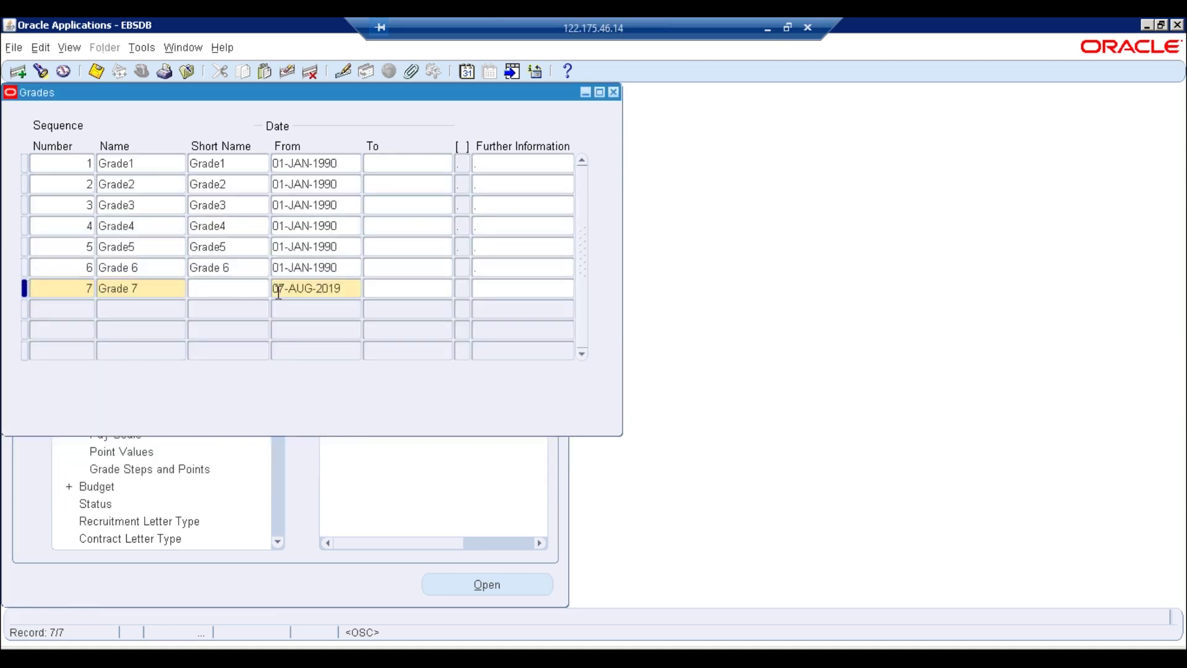
Set row 7's start date to 01-JAN-1990, save, close Grades, and collapse the Navigator
{"action": "left_click", "coordinate": [252, 289]}
{"action": "left_click", "coordinate": [342, 284]}
{"action": "type", "text": "01-JAN-1990"}
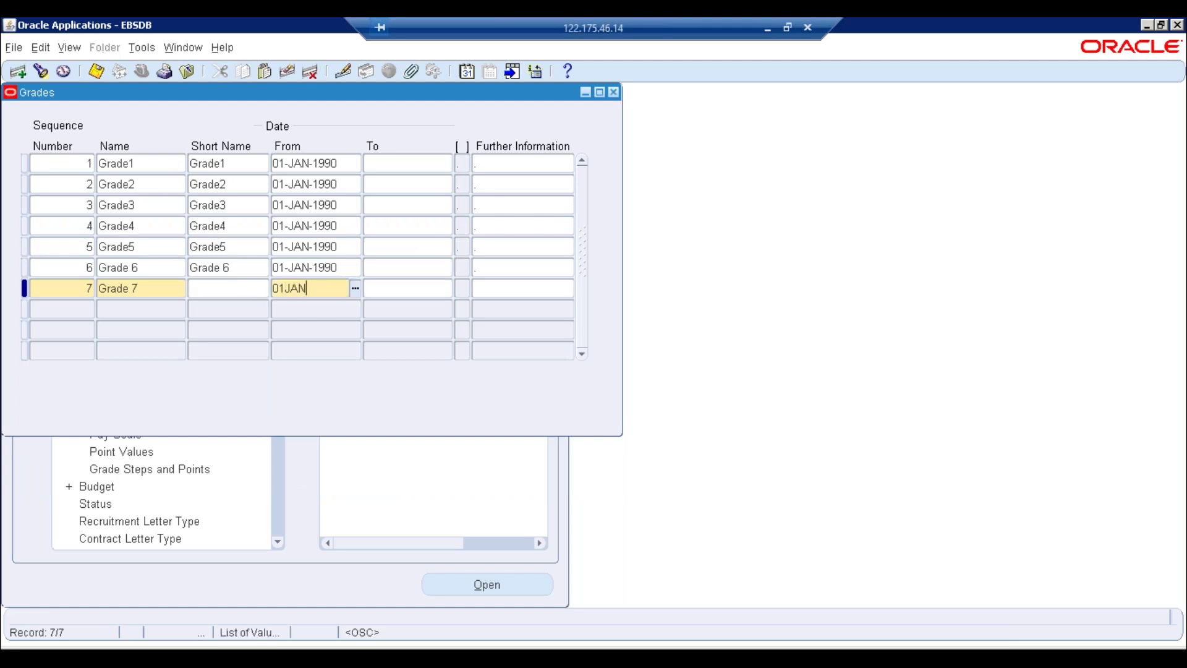
{"action": "key", "text": "Tab"}
{"action": "key", "text": "ctrl+s"}
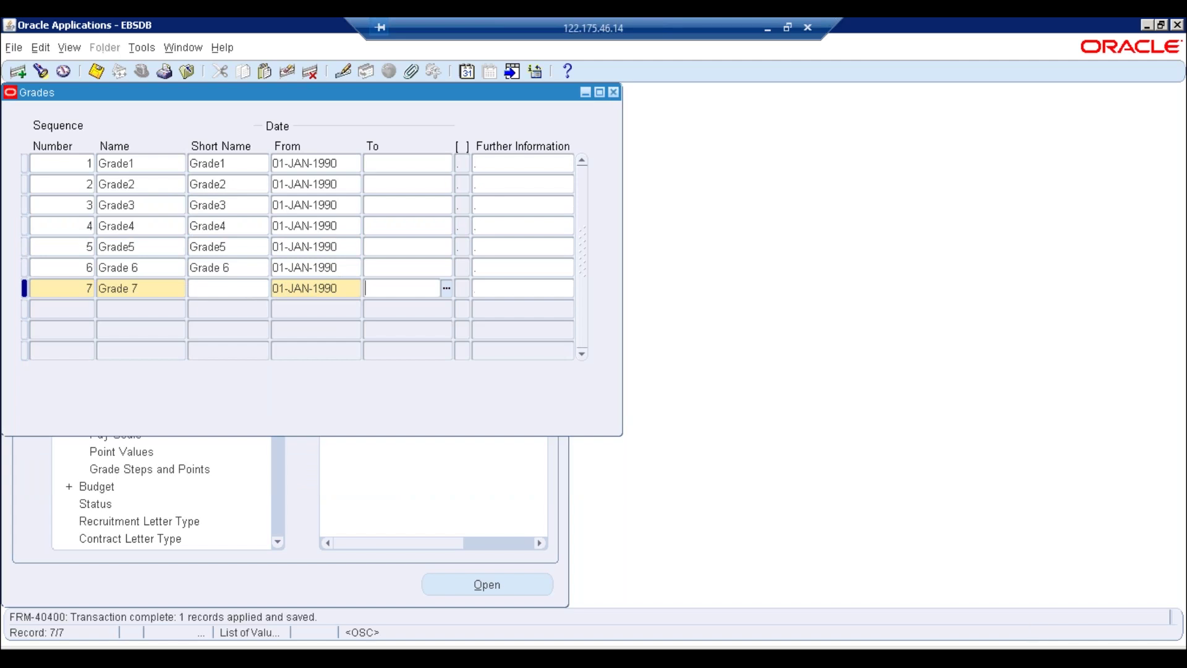
{"action": "left_click", "coordinate": [614, 93]}
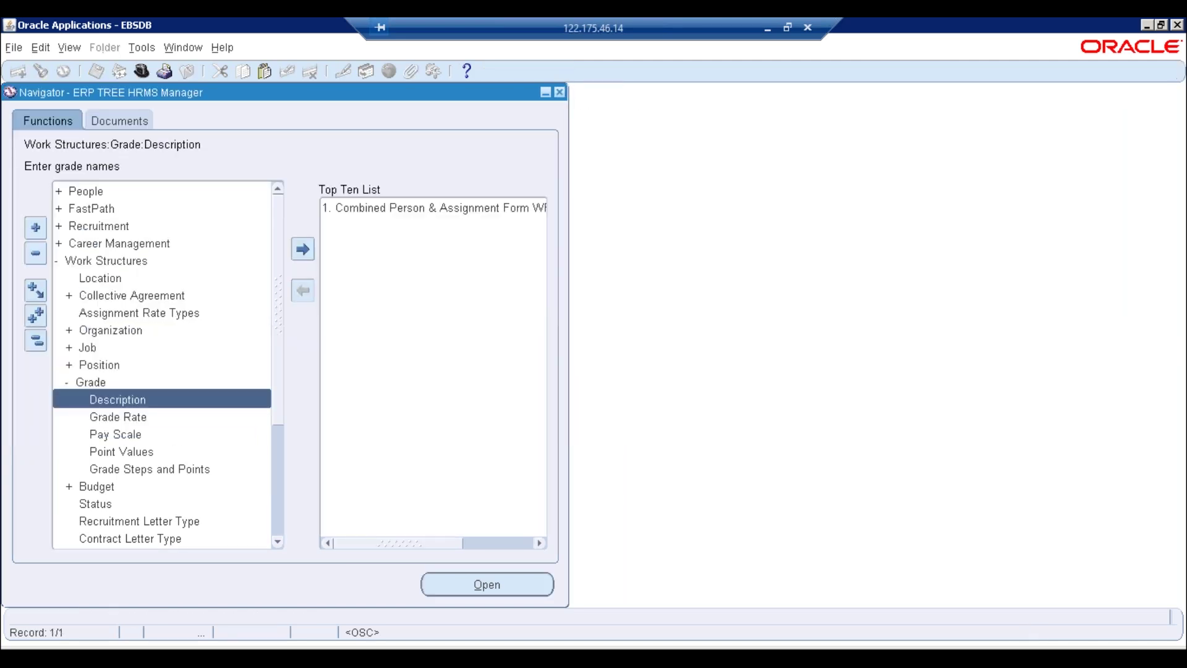
{"action": "left_click", "coordinate": [36, 345]}
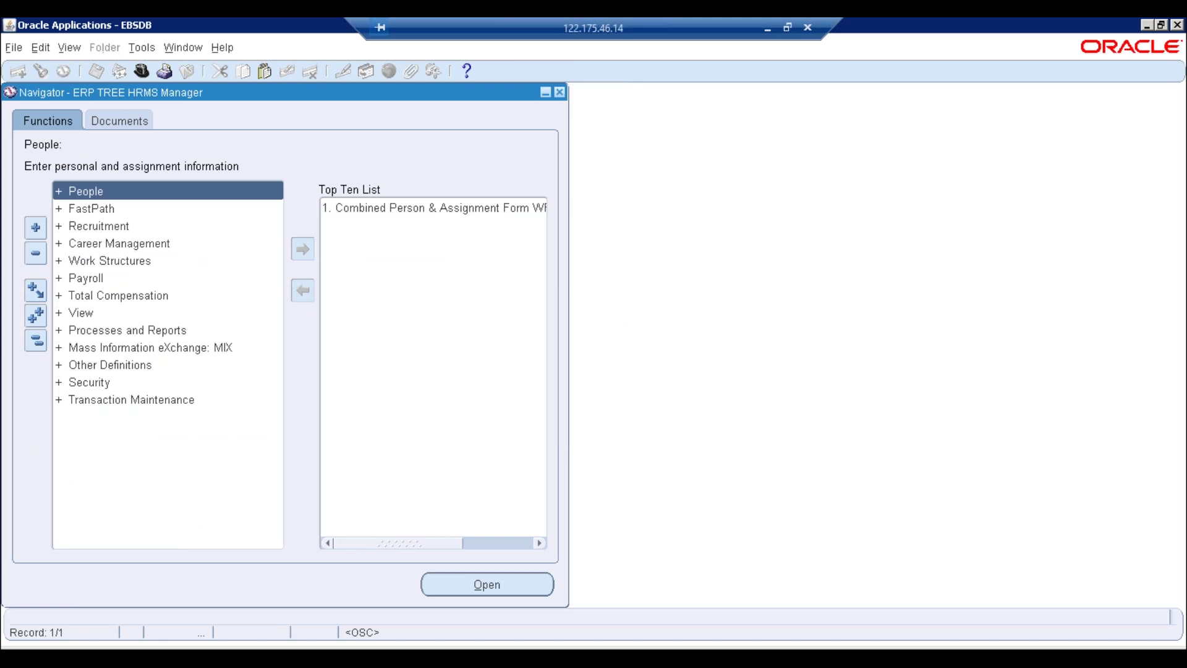